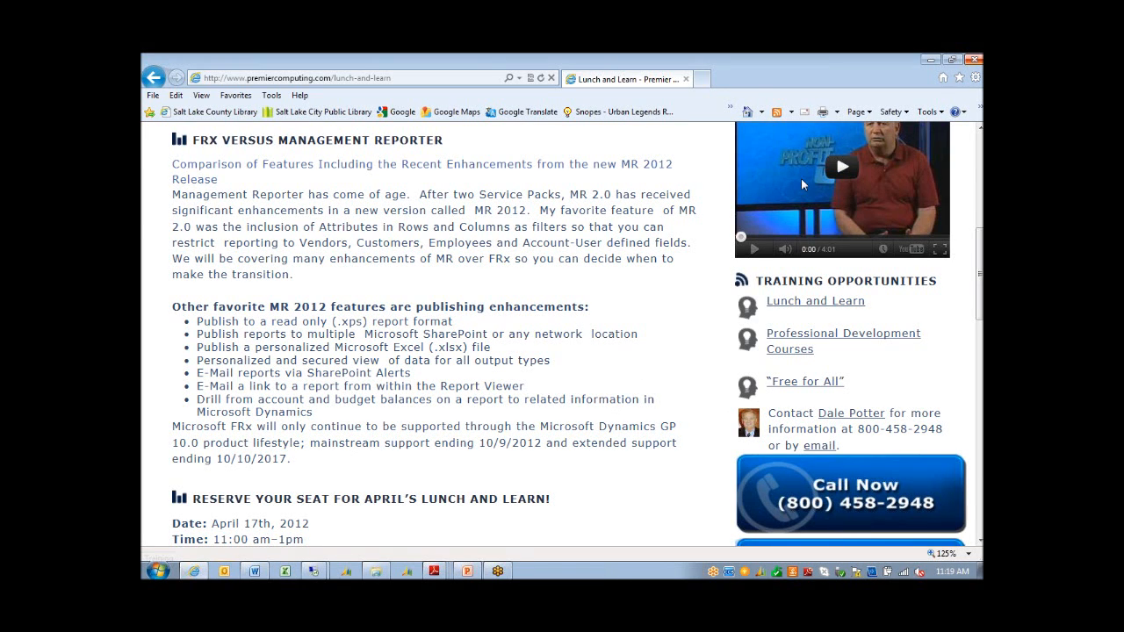
# Switch to the FRx versus Management Reporter document in Word and remove the indent before "Reporting Tree Definition"
pyautogui.click(253, 572)
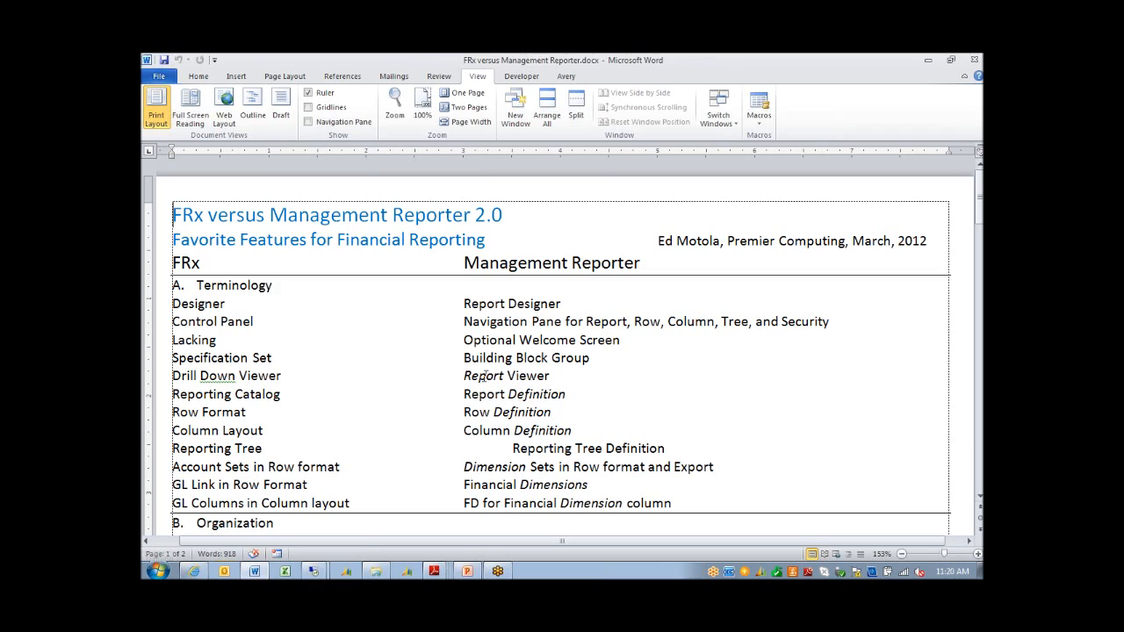
pyautogui.click(535, 411)
pyautogui.click(565, 430)
pyautogui.moveTo(173, 412); pyautogui.dragTo(247, 412)
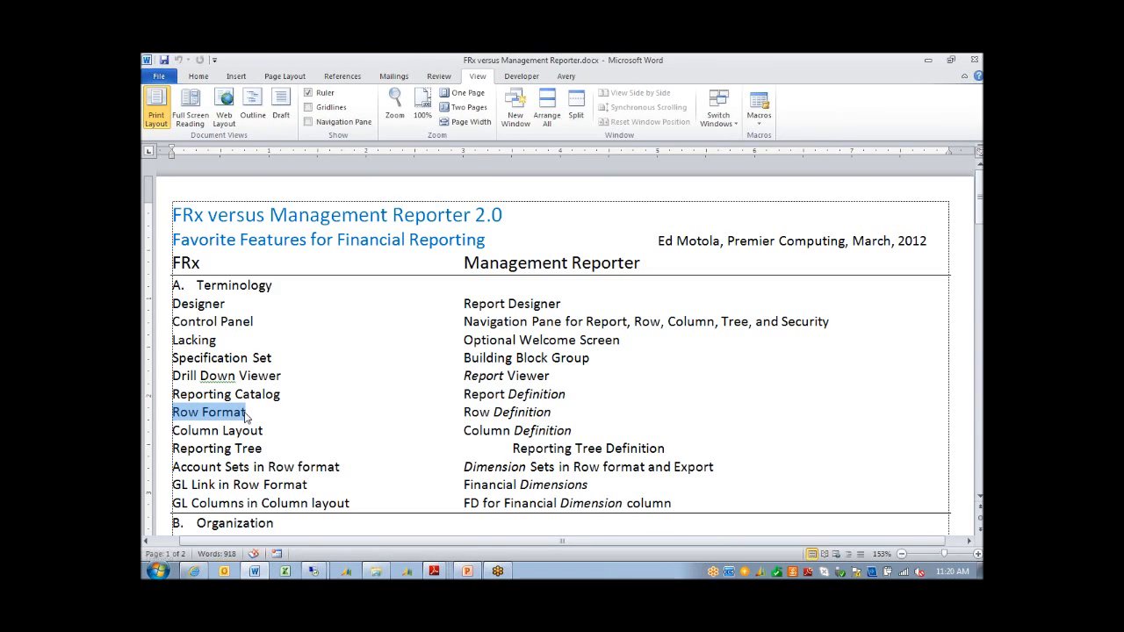
pyautogui.moveTo(174, 430); pyautogui.dragTo(572, 430)
pyautogui.click(513, 449)
pyautogui.press('BackSpace')
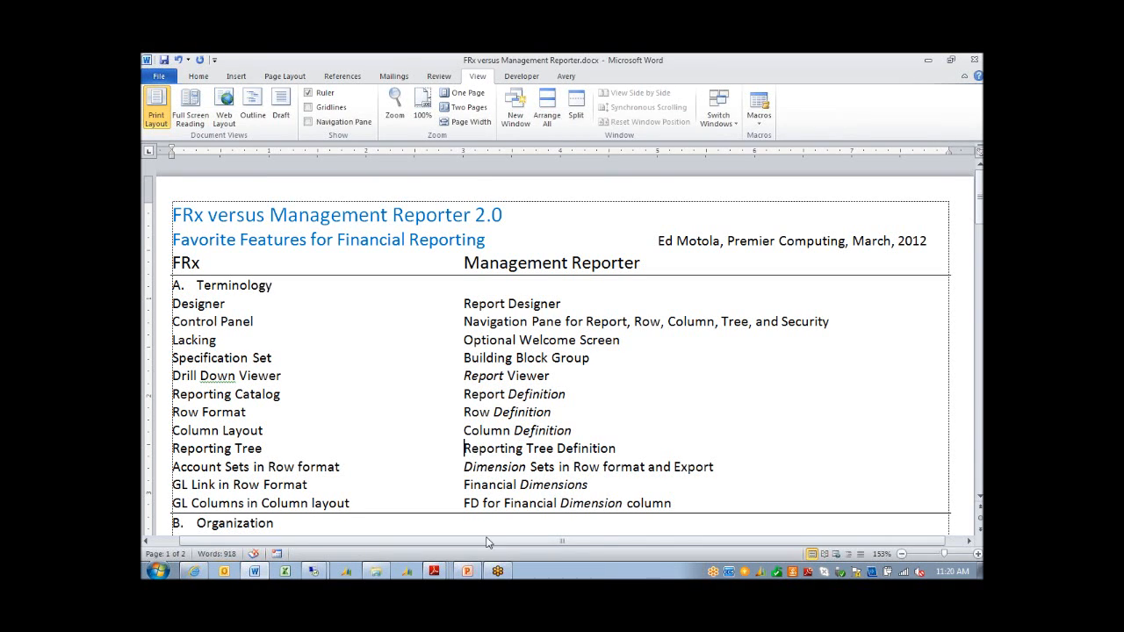
# Switch to the 10.0.0.120 remote desktop session and bring up Management Reporter with its Welcome screen
pyautogui.moveTo(318, 571)
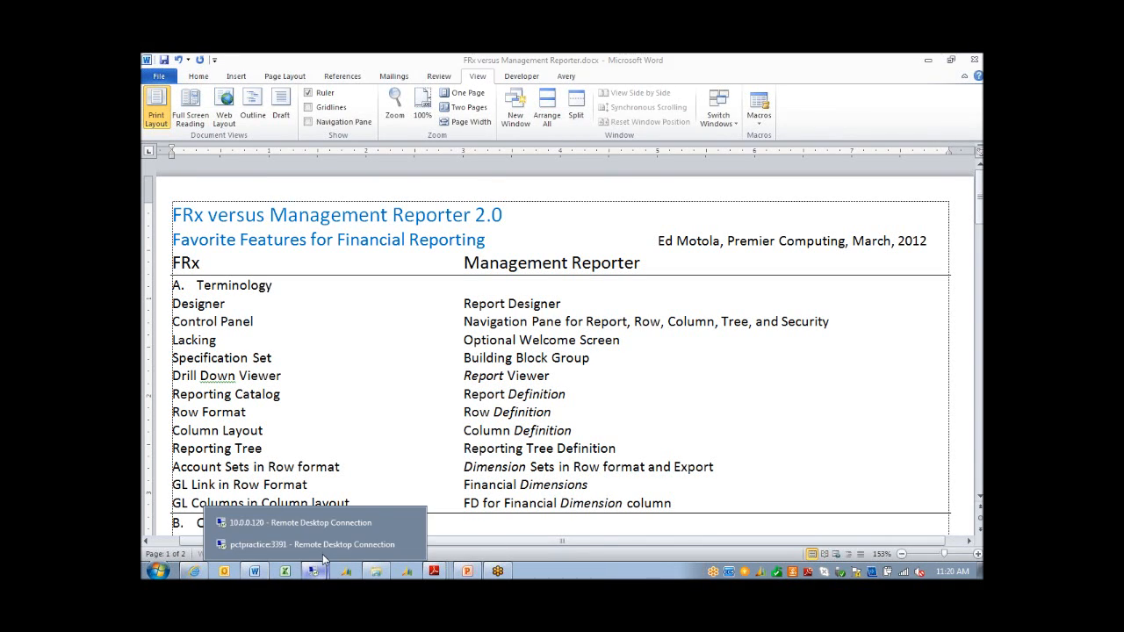
pyautogui.click(278, 530)
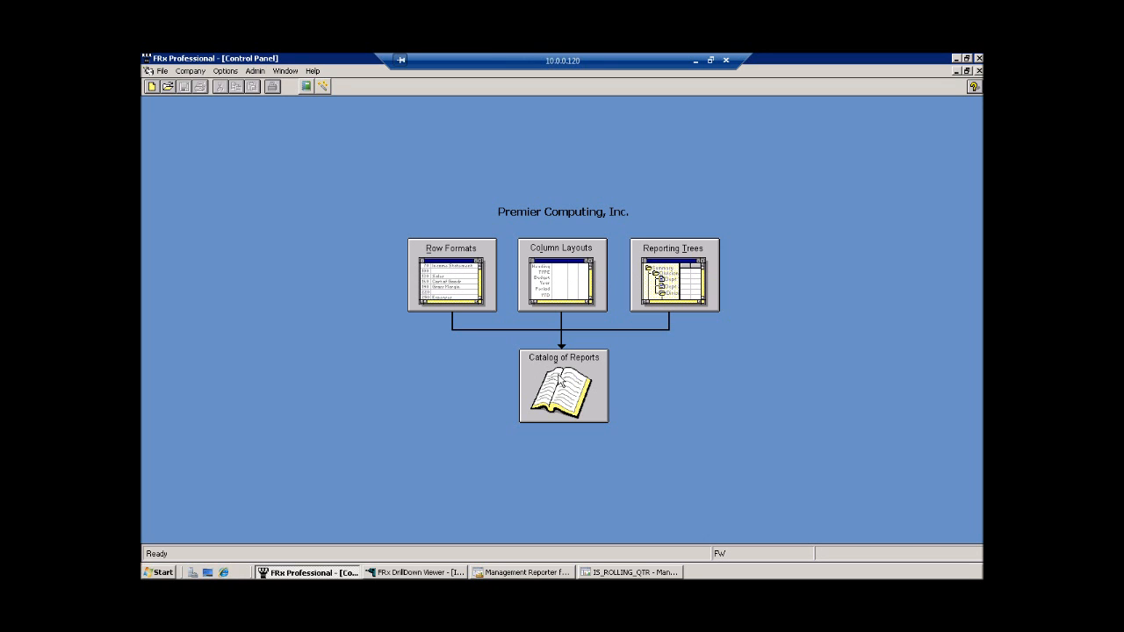
pyautogui.click(519, 572)
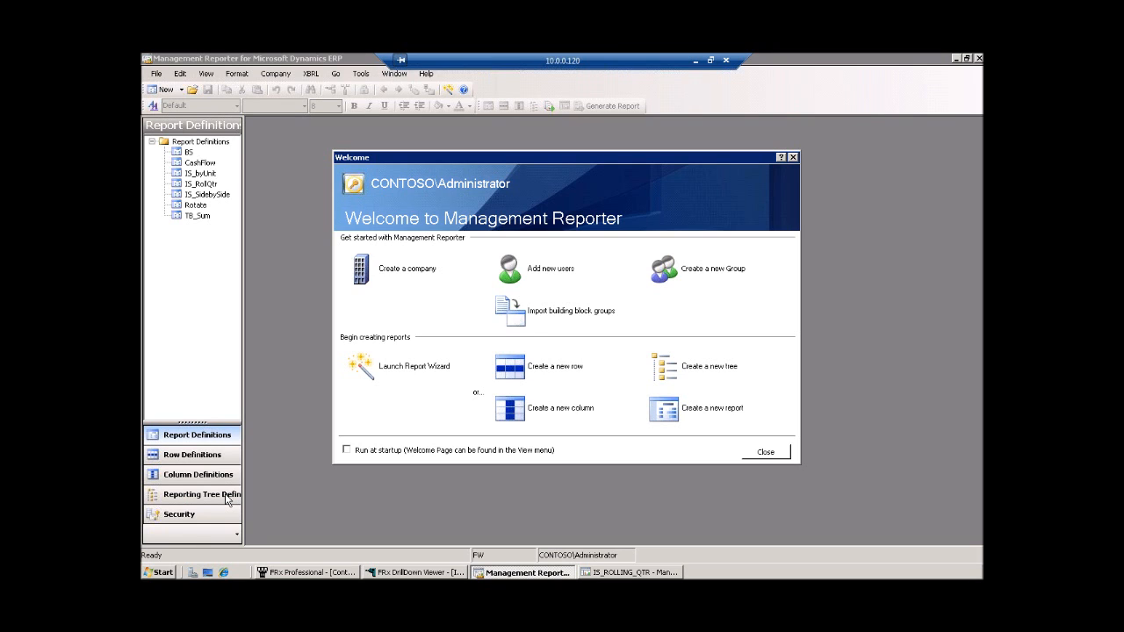
# Examine the installed FRx 6.7 and Management Reporter program shortcuts, and compare the FRx Control Panel with the Management Reporter window
pyautogui.click(170, 576)
pyautogui.click(188, 528)
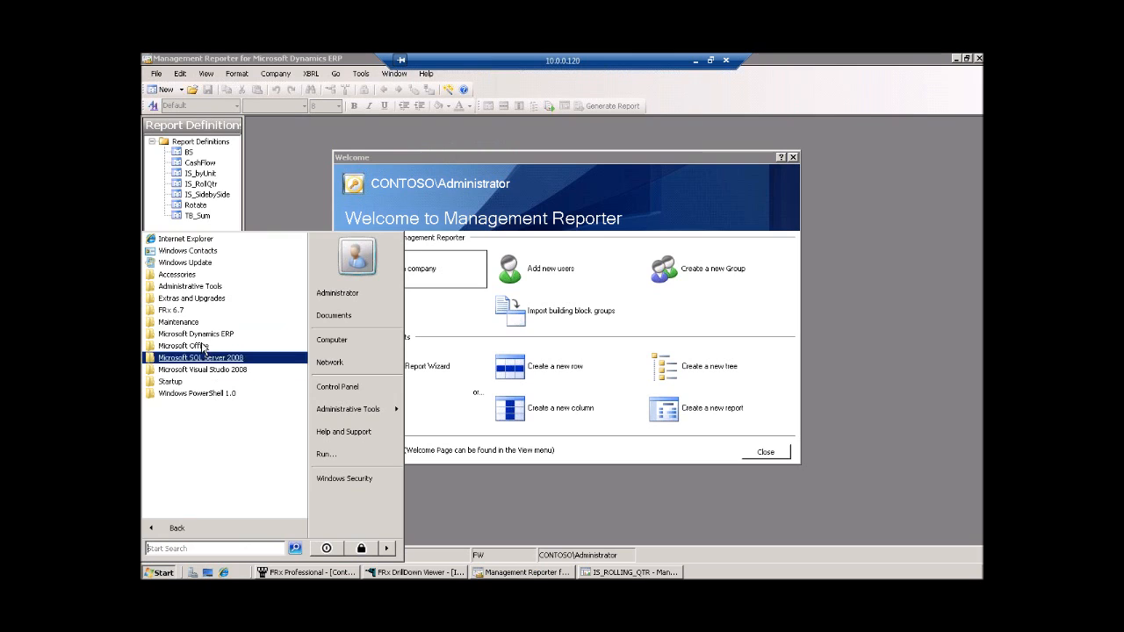
pyautogui.click(186, 313)
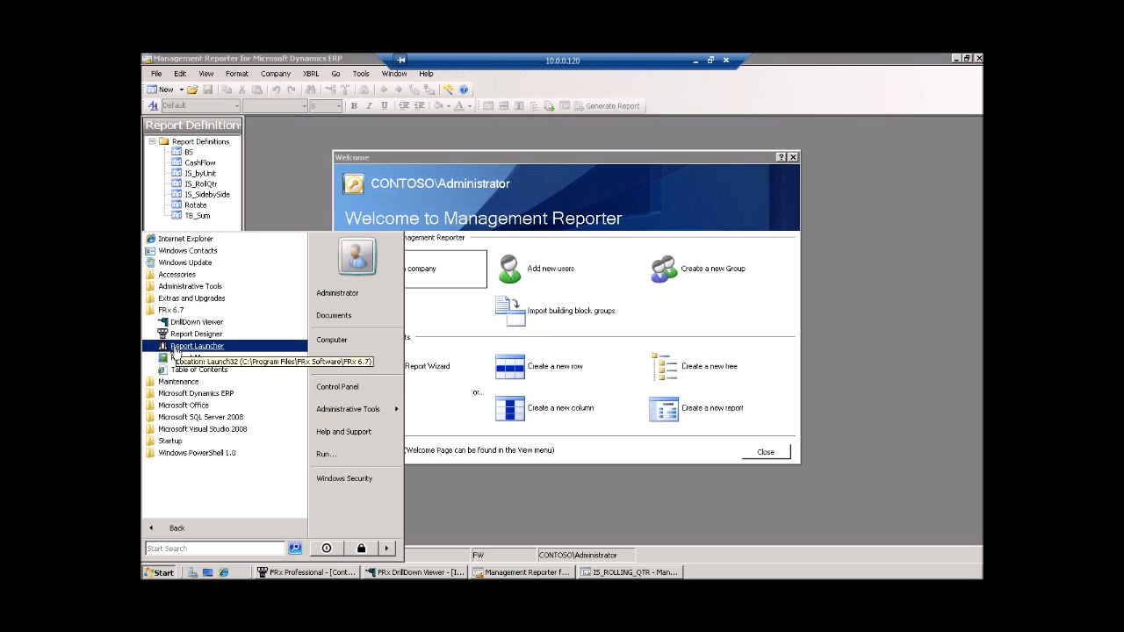
pyautogui.click(202, 395)
pyautogui.click(205, 406)
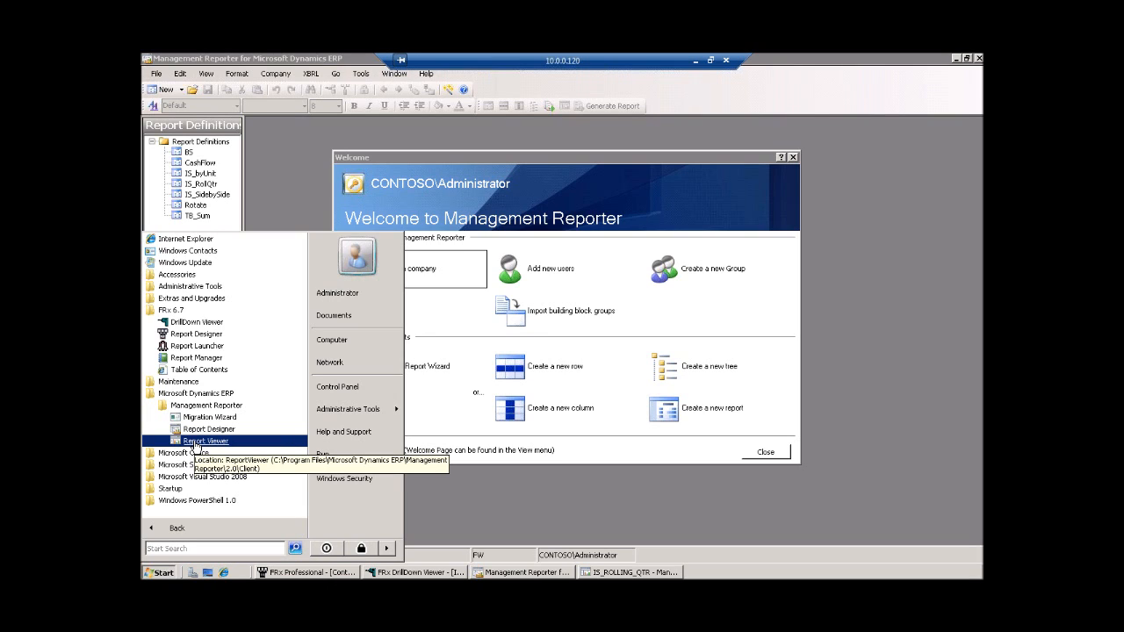
pyautogui.click(202, 441)
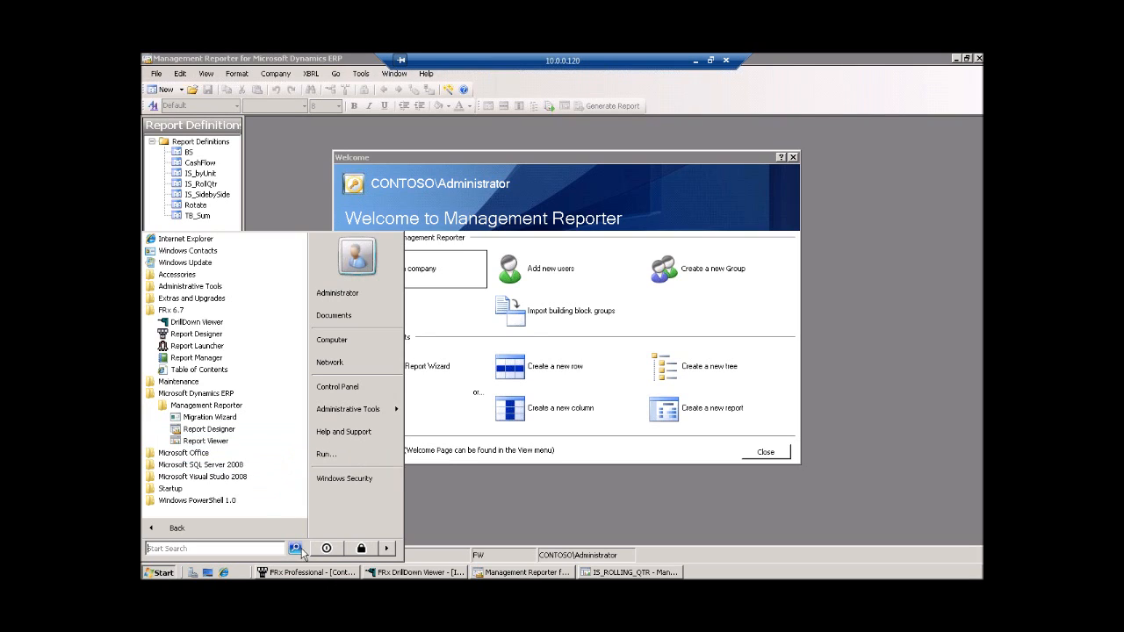
pyautogui.click(307, 573)
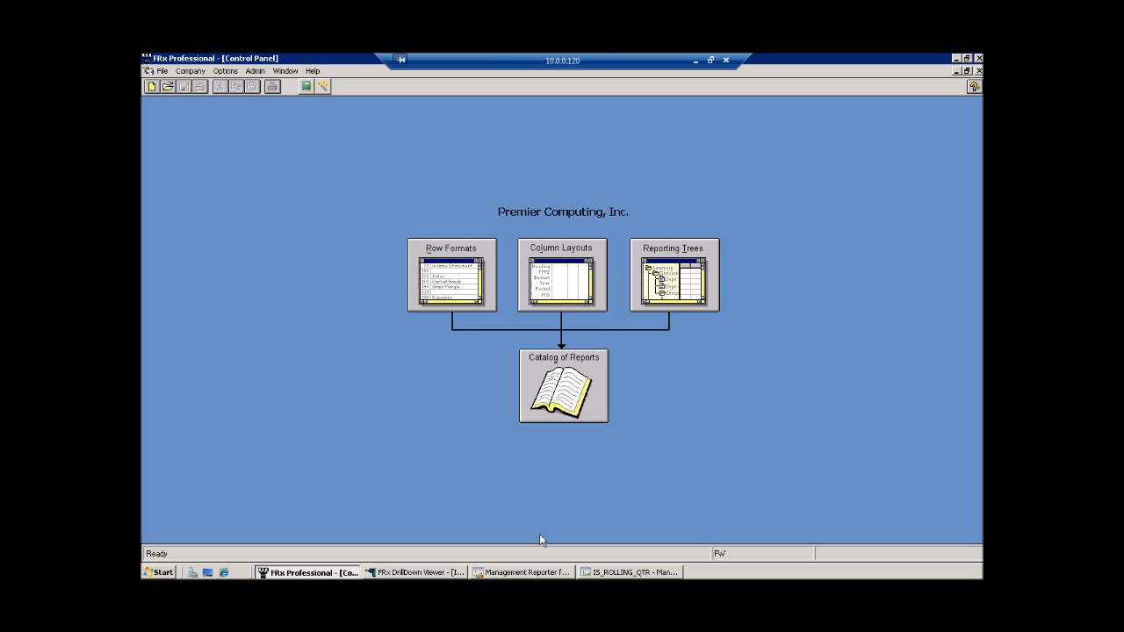
pyautogui.click(545, 574)
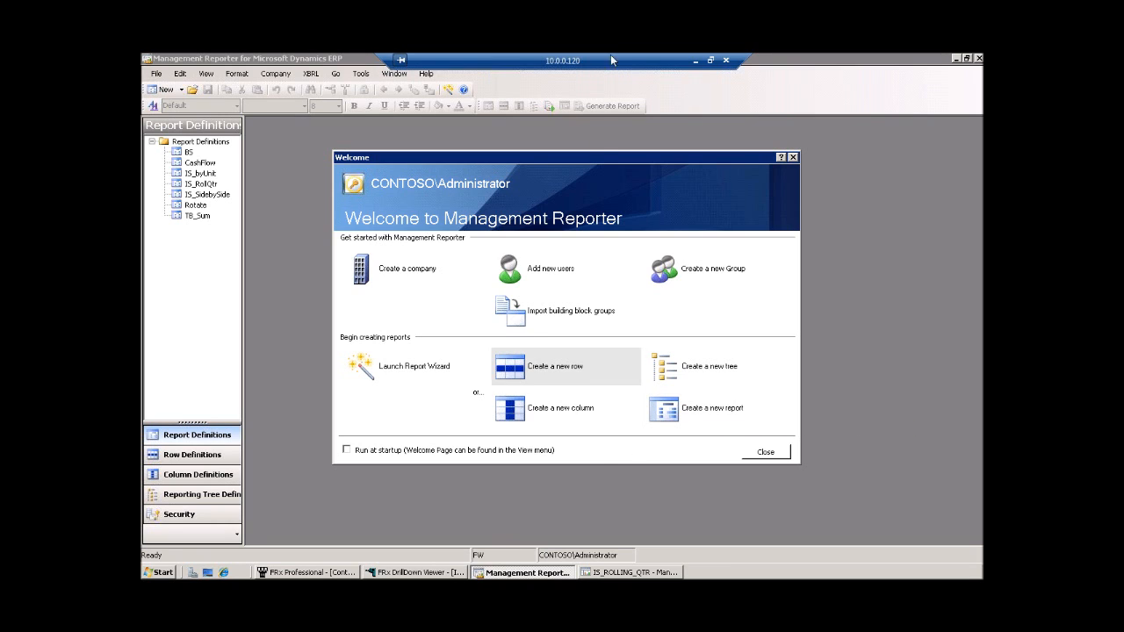
# Return to the Word comparison document and review its Organization and Syntax sections
pyautogui.hotkey('alt', 'Tab')
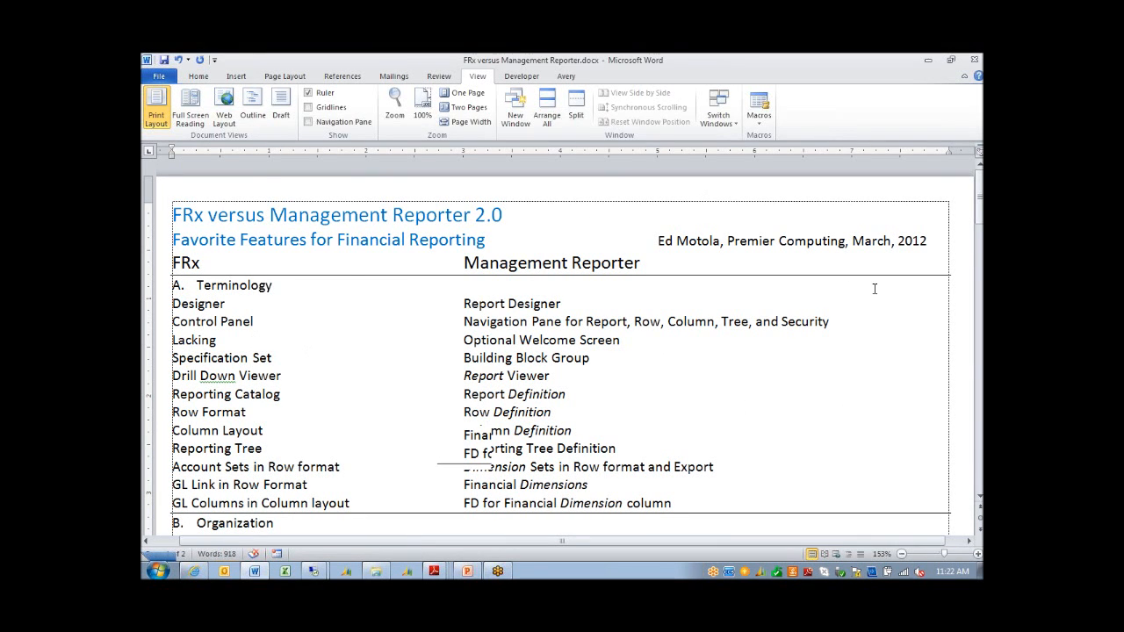
pyautogui.scroll(-1, 874, 288)
pyautogui.scroll(-2, 861, 292)
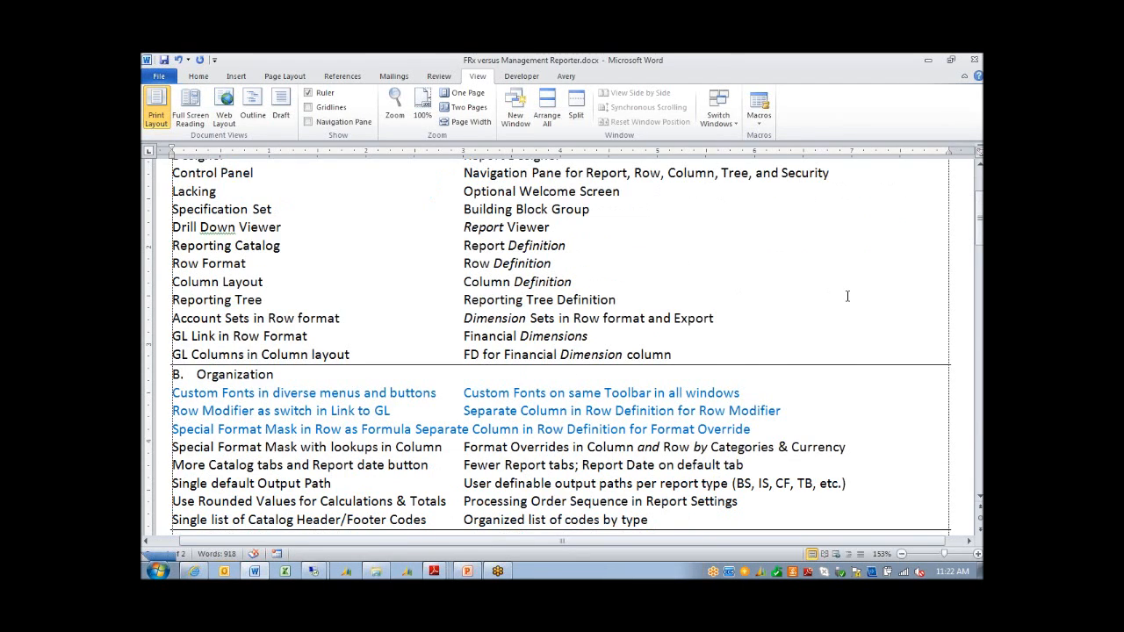
pyautogui.scroll(-2, 848, 296)
pyautogui.scroll(-2, 696, 287)
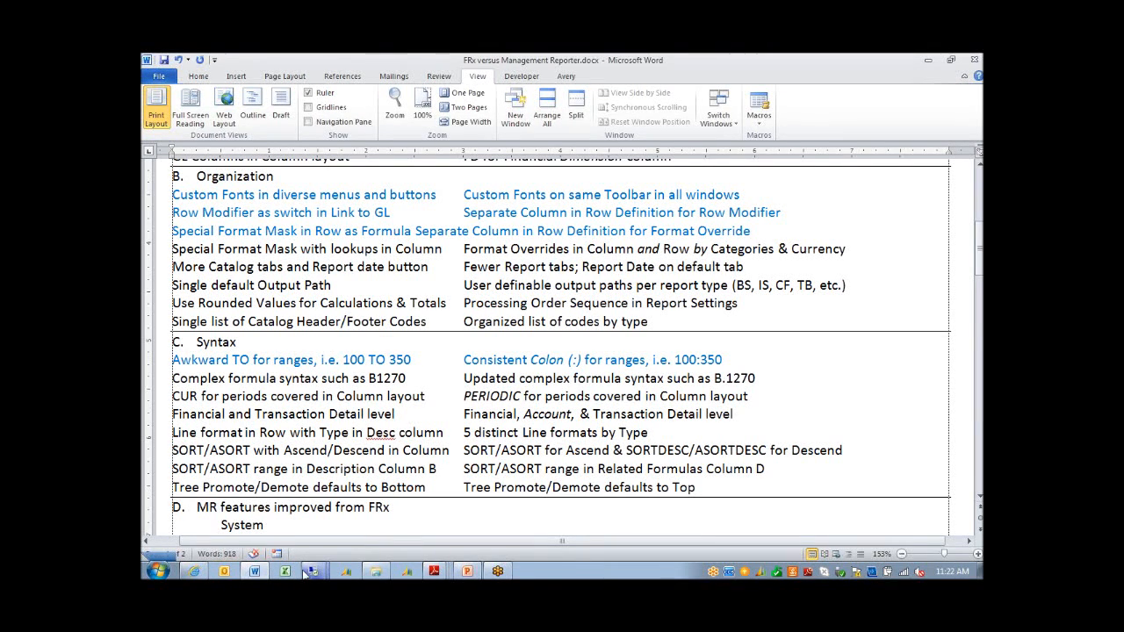
# Switch back to FRx in the remote desktop session and open the Catalog of Reports
pyautogui.moveTo(314, 571)
pyautogui.click(300, 524)
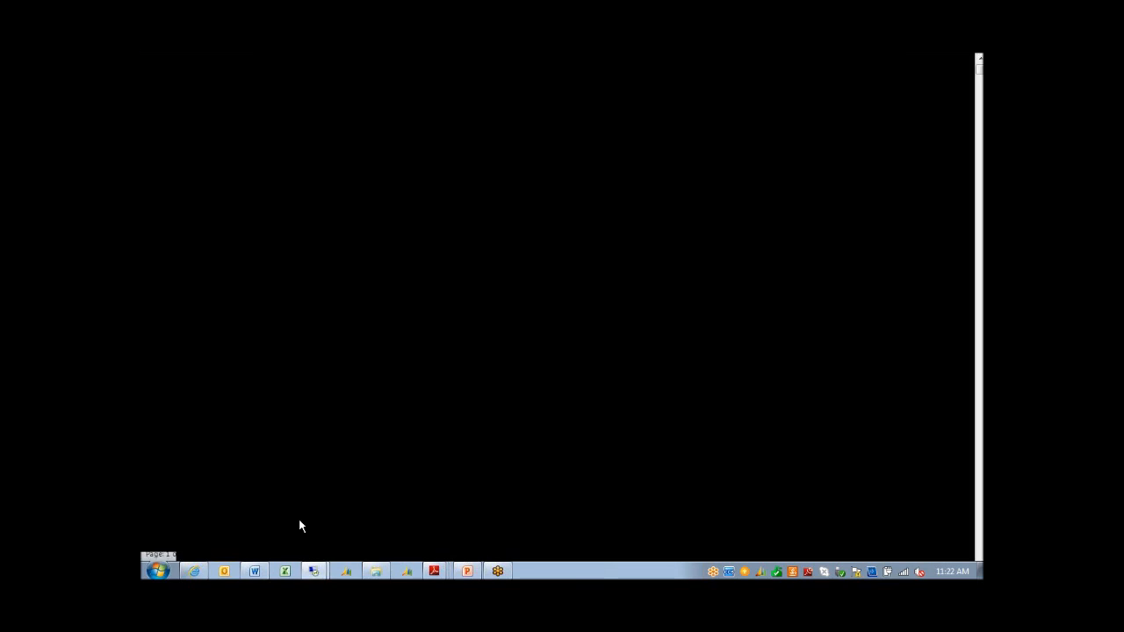
pyautogui.click(268, 573)
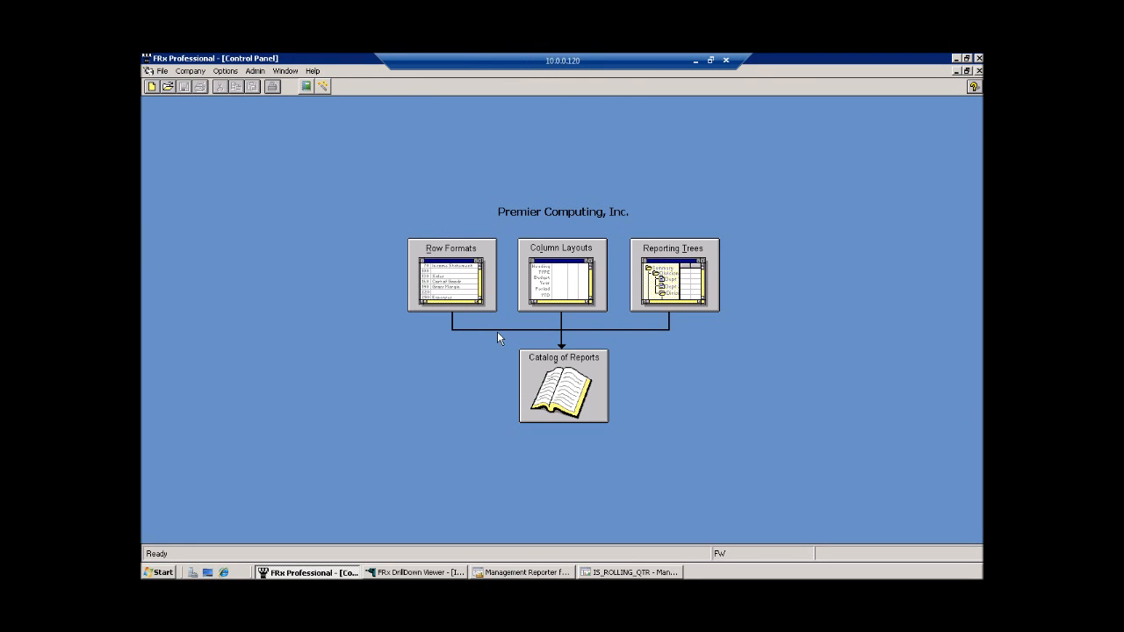
pyautogui.click(555, 384)
pyautogui.click(490, 370)
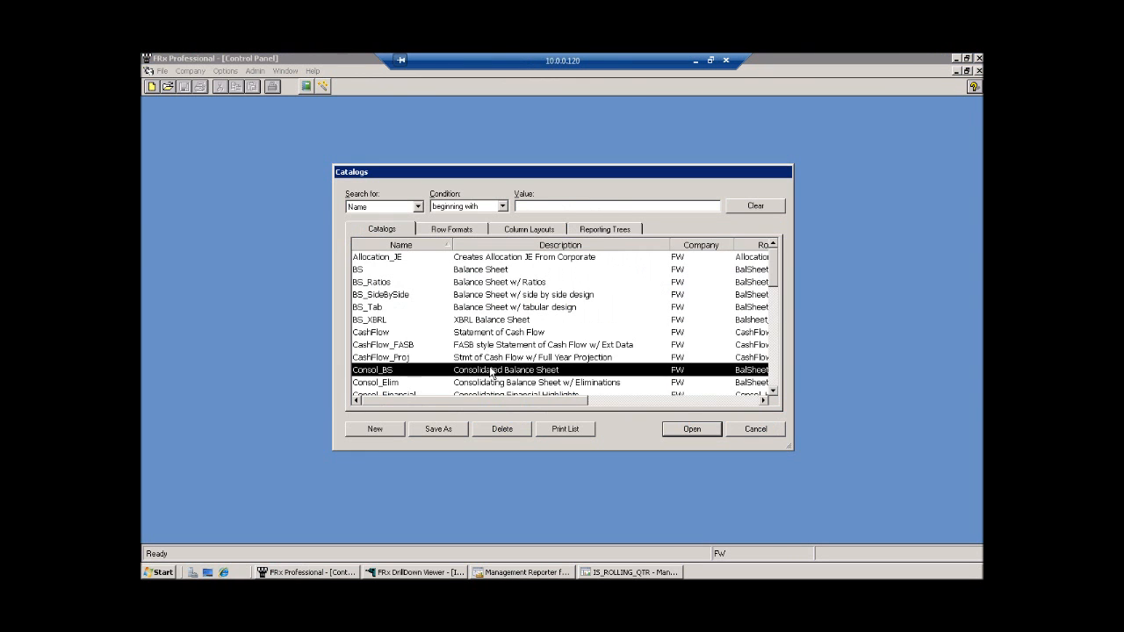
# Open the Tran_3Month catalog record and change the displayed catalog to IS_RollQtr, the Rolling Quarter Income Statement
pyautogui.scroll(-2, 490, 374)
pyautogui.scroll(-8, 491, 373)
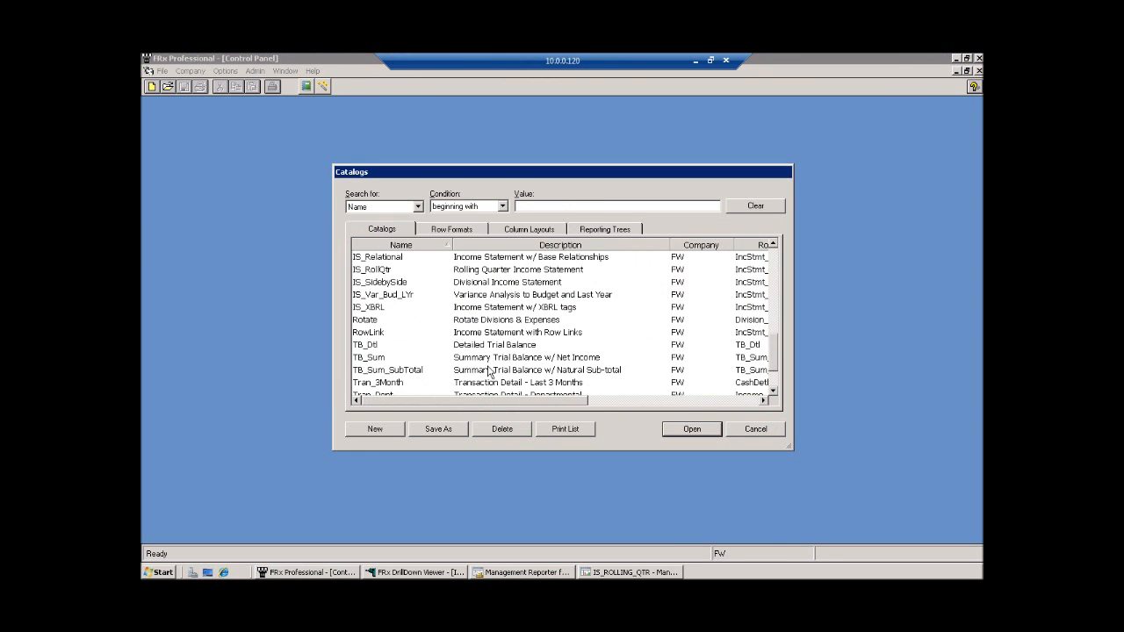
pyautogui.scroll(-1, 370, 361)
pyautogui.click(371, 347)
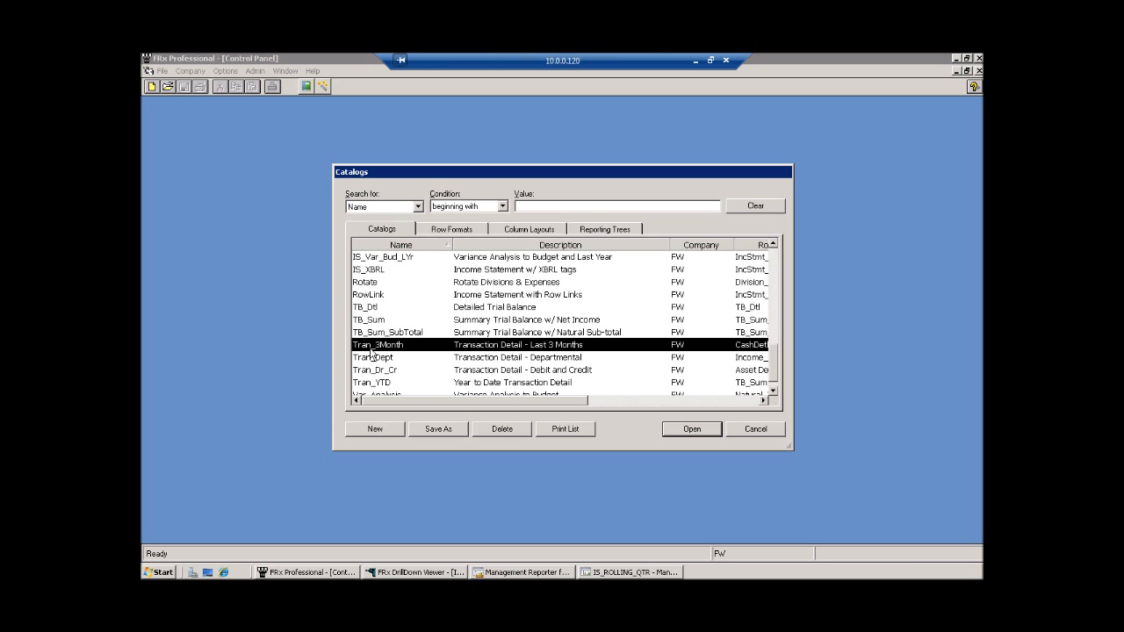
pyautogui.scroll(-1, 372, 361)
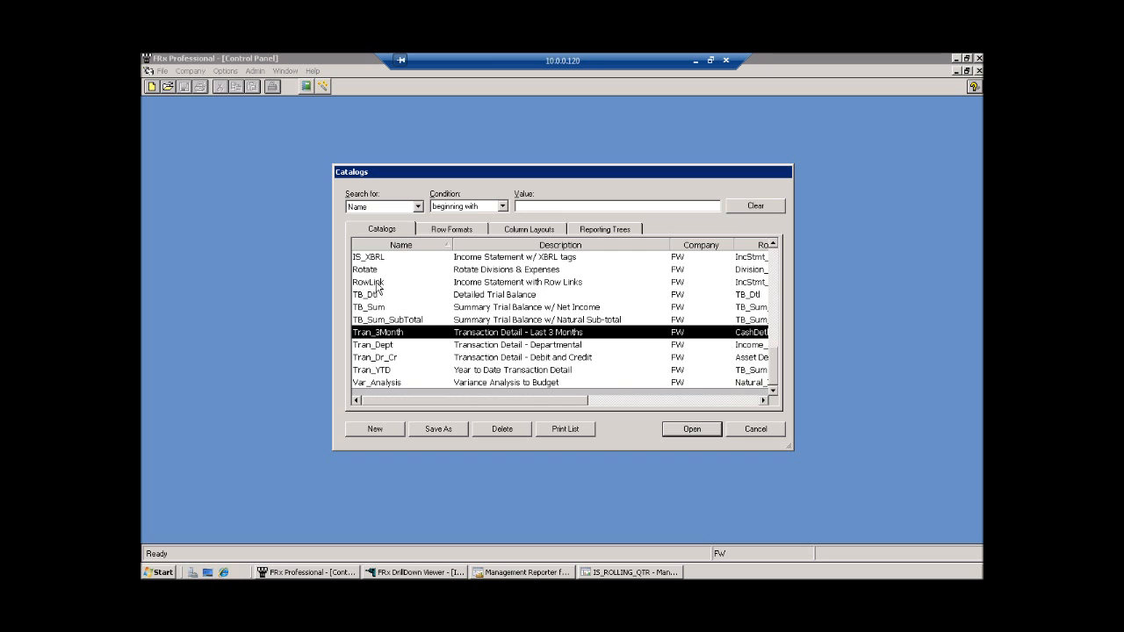
pyautogui.doubleClick(368, 335)
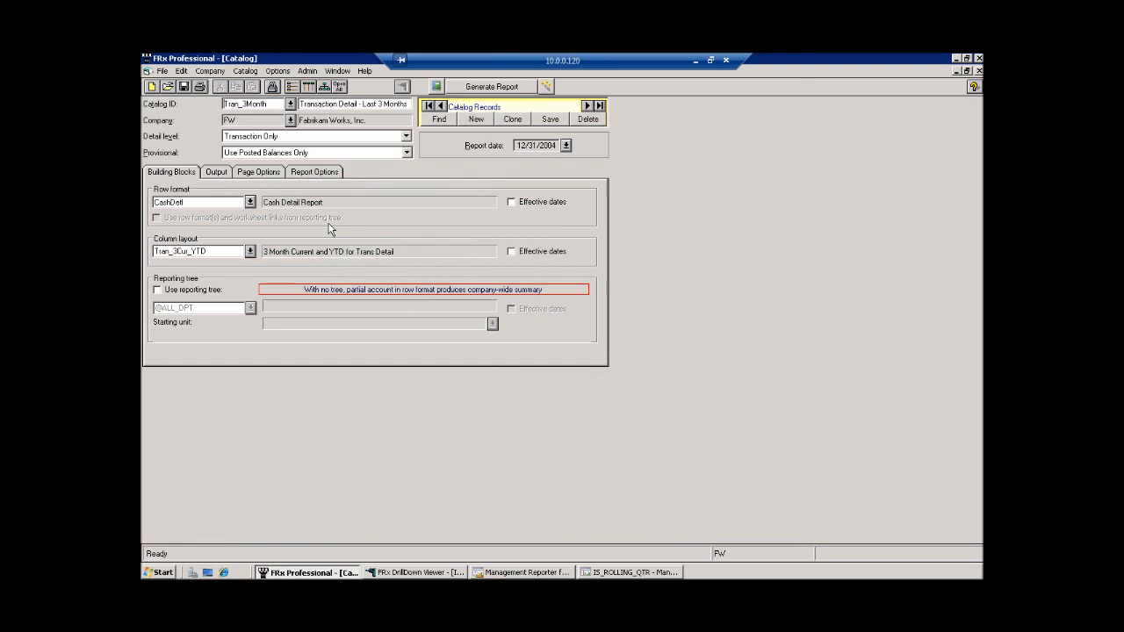
pyautogui.click(290, 104)
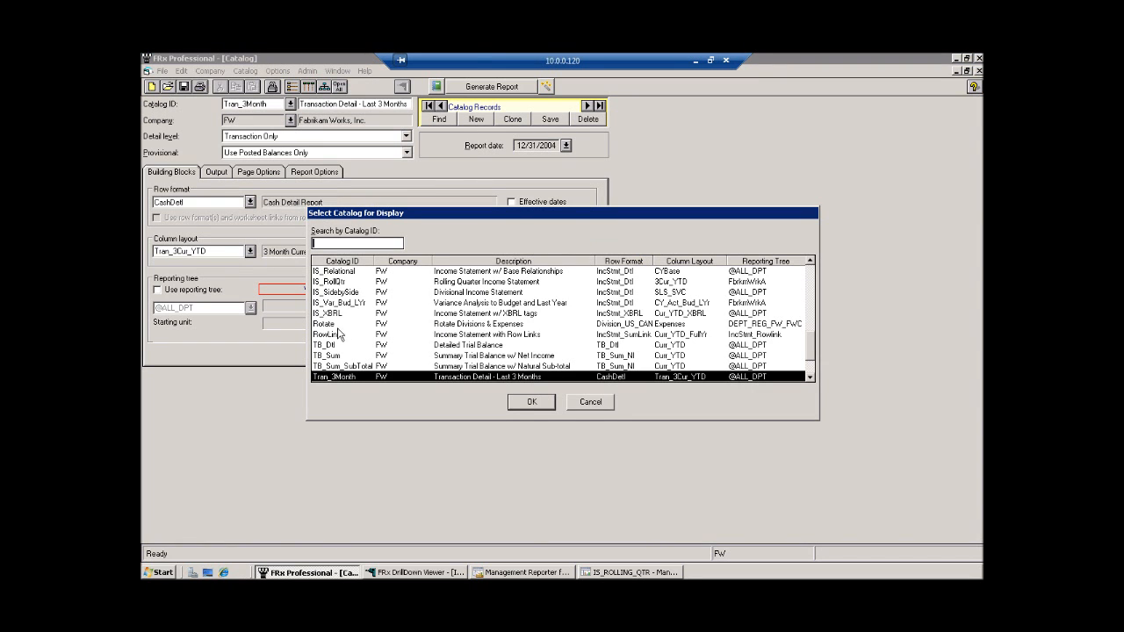
pyautogui.doubleClick(335, 282)
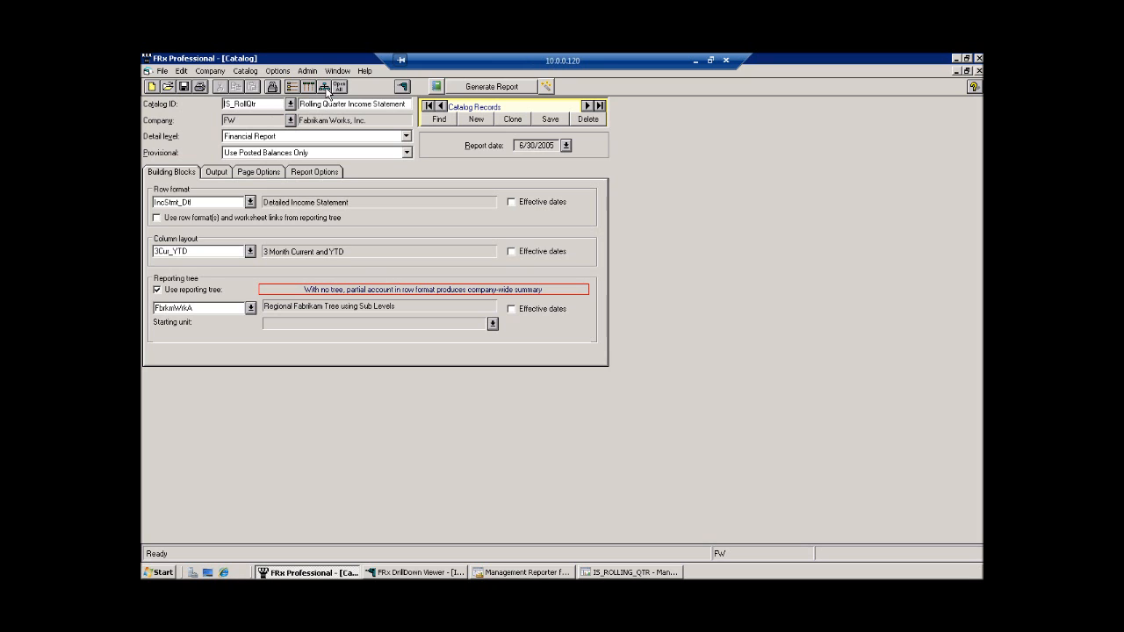
# Switch to Management Reporter, close the Welcome screen, and look through the row, column and reporting tree definition lists
pyautogui.click(474, 572)
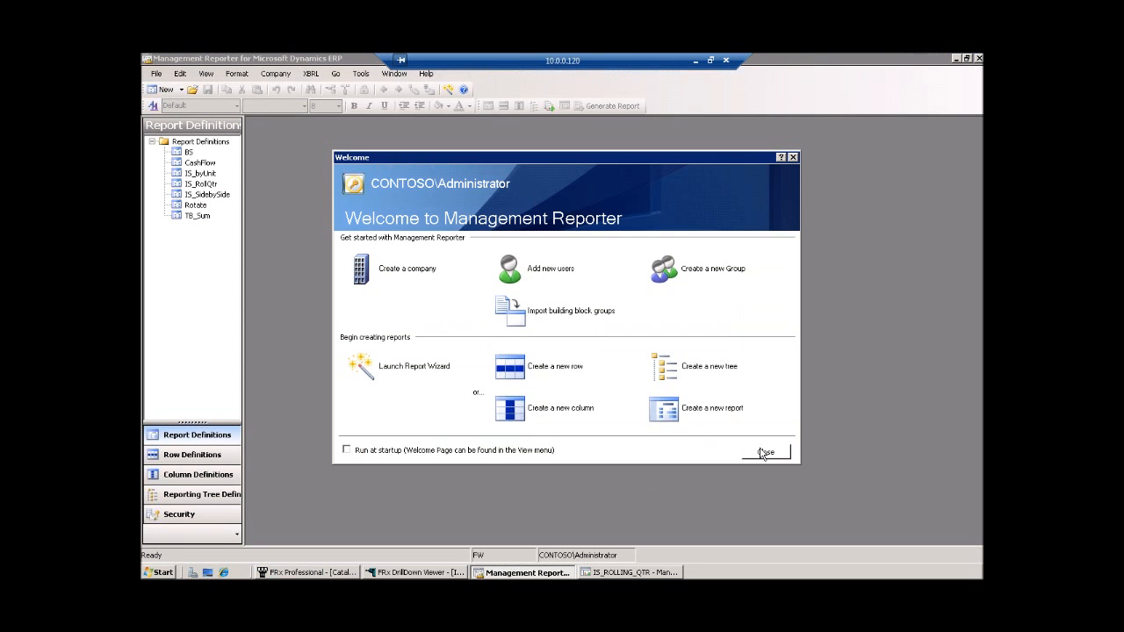
pyautogui.click(764, 453)
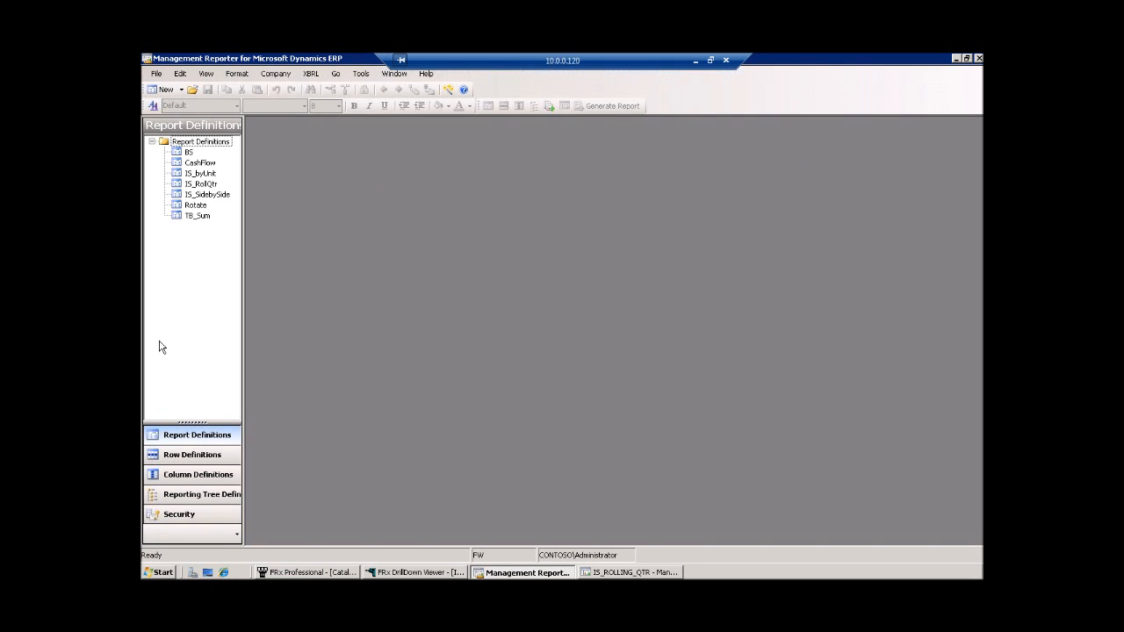
pyautogui.click(180, 455)
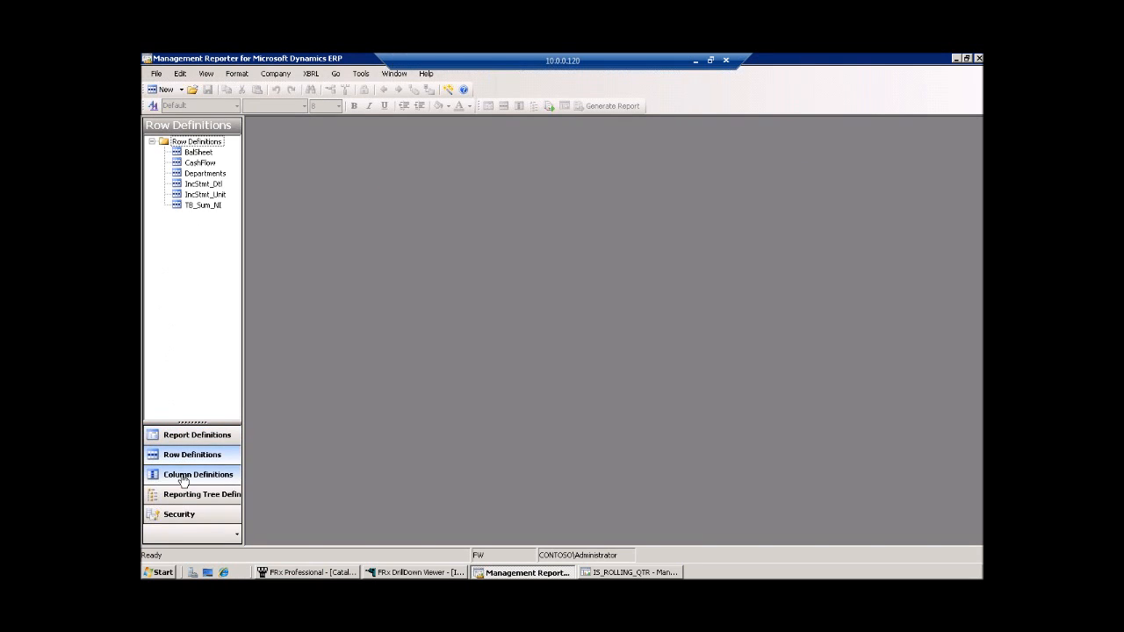
pyautogui.click(182, 479)
pyautogui.click(180, 498)
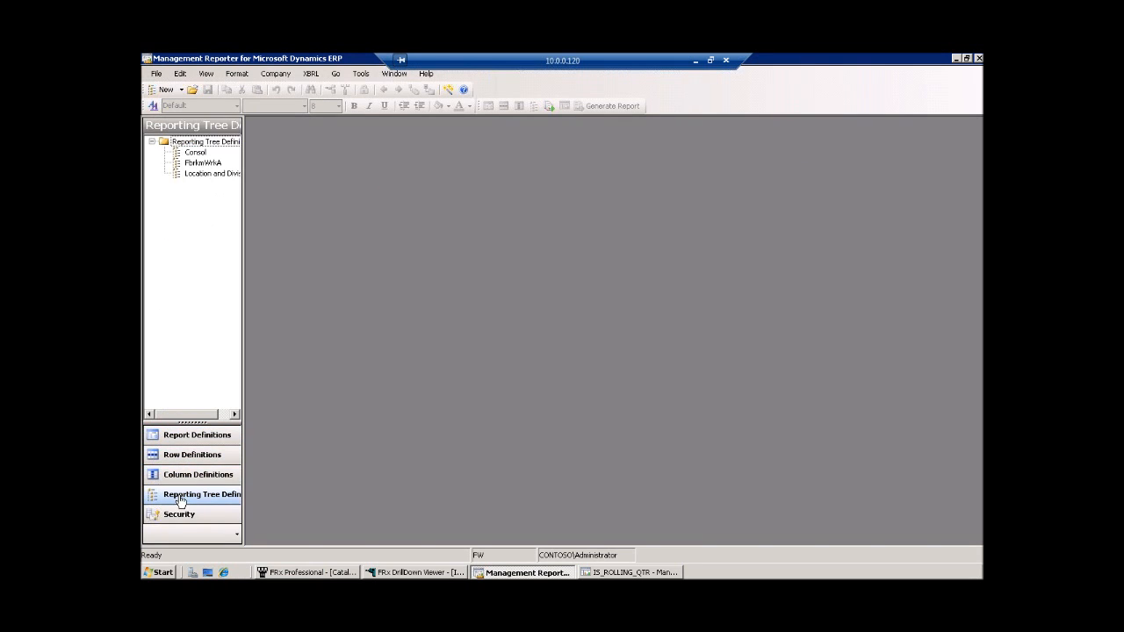
# Open the IS_RollQtr report definition and check which row definitions are available, keeping IncStmt_Dtl
pyautogui.click(183, 437)
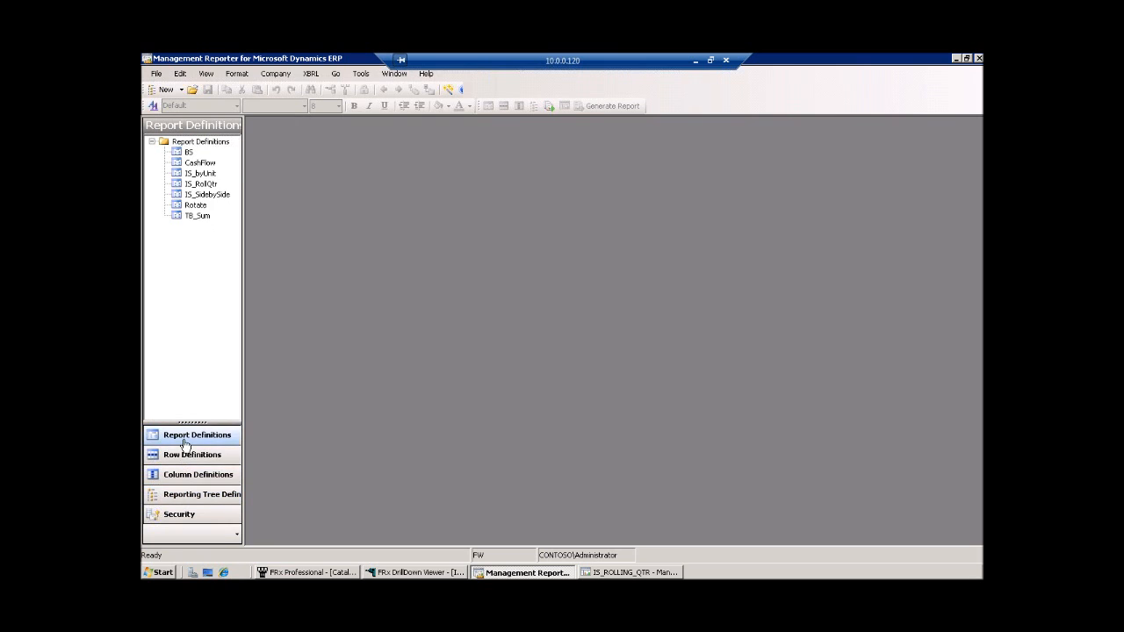
pyautogui.doubleClick(194, 184)
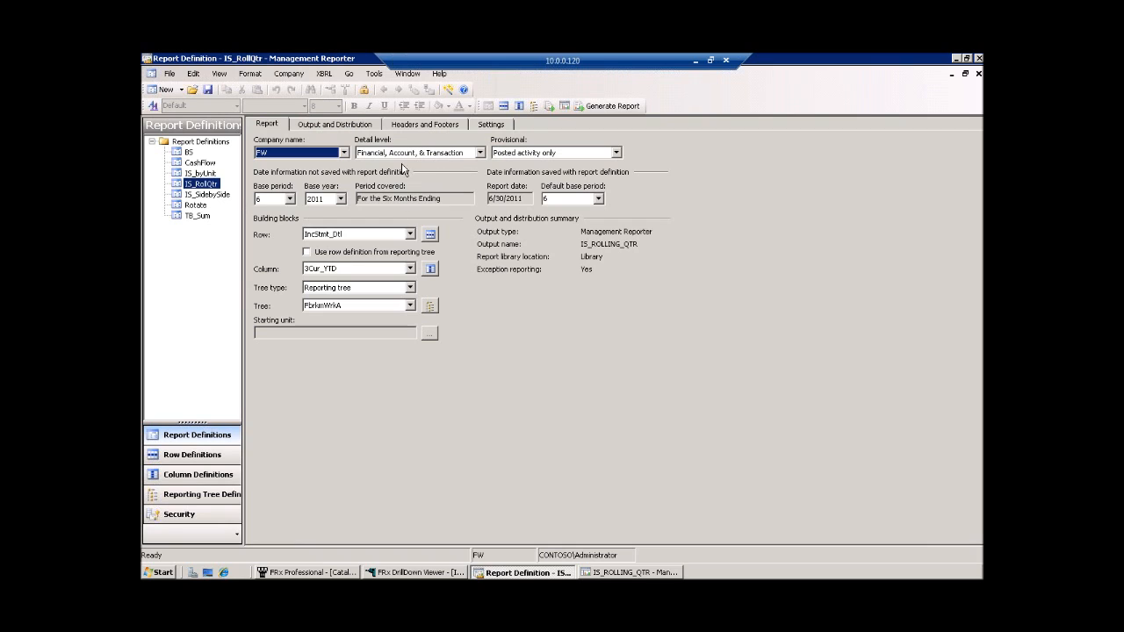
pyautogui.click(409, 235)
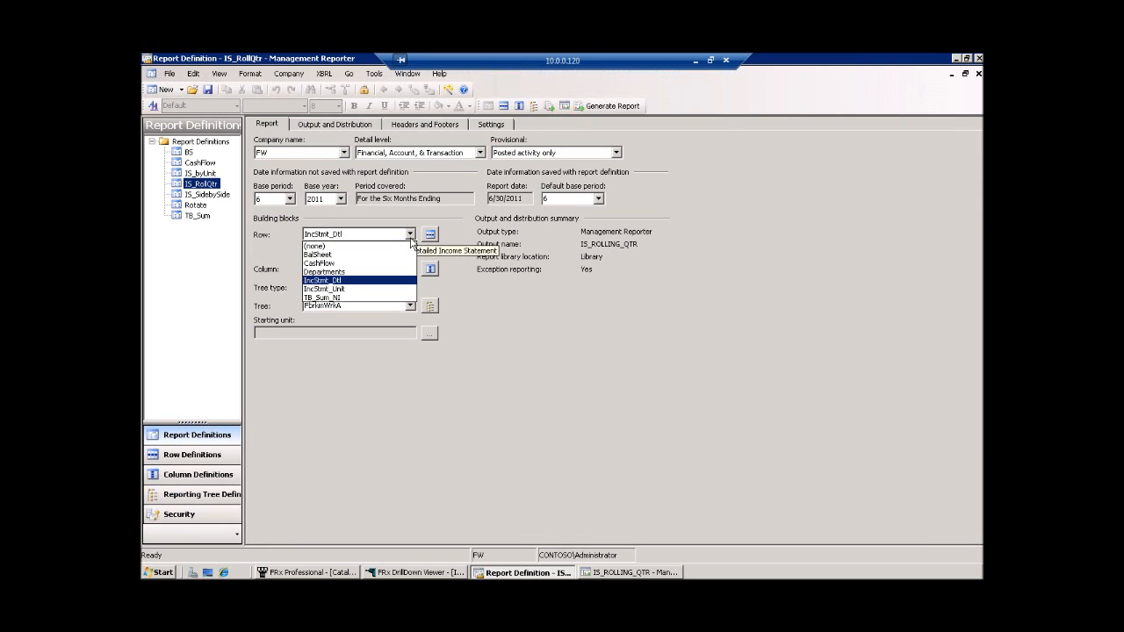
pyautogui.click(409, 235)
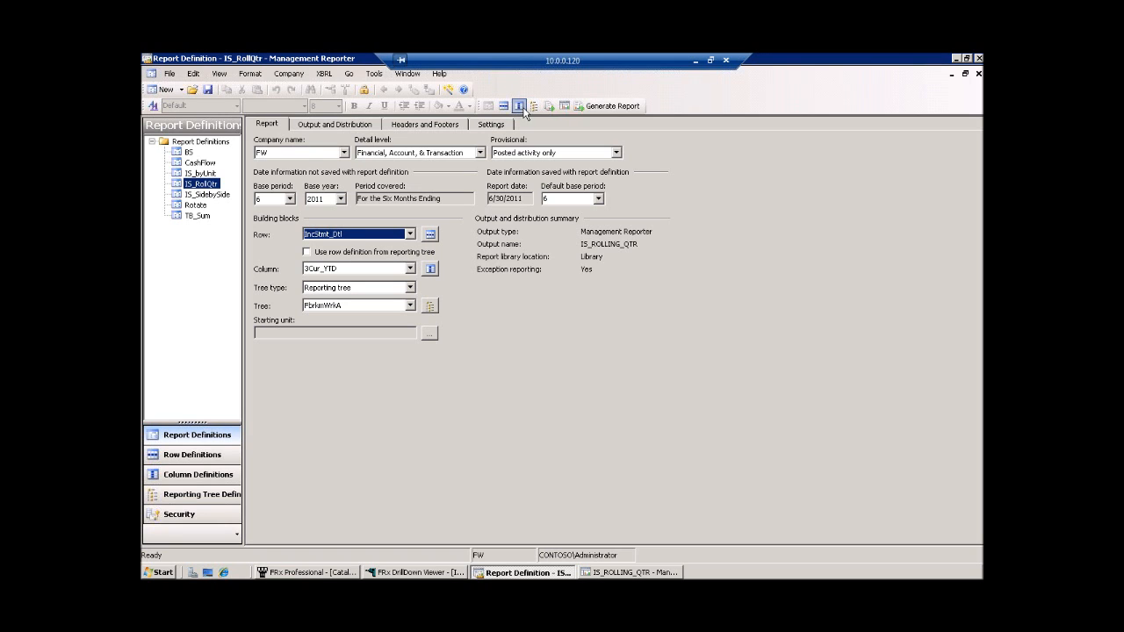
# Open the report's IncStmt_Dtl row definition and check the font styles available for the Net Sales and Gross Margin rows
pyautogui.click(429, 233)
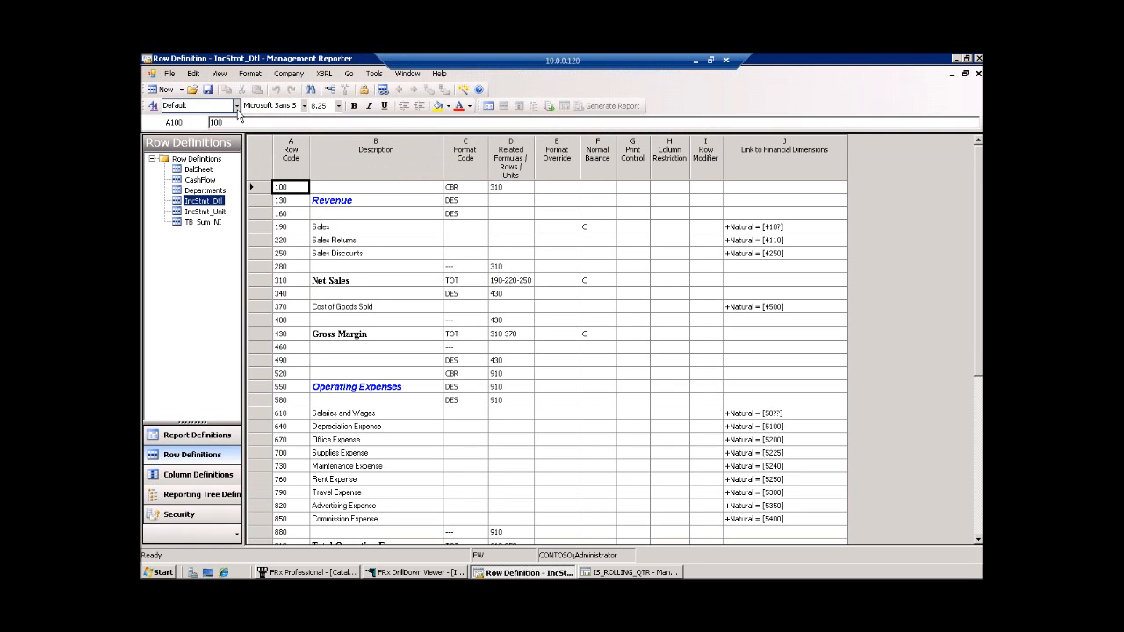
pyautogui.click(273, 281)
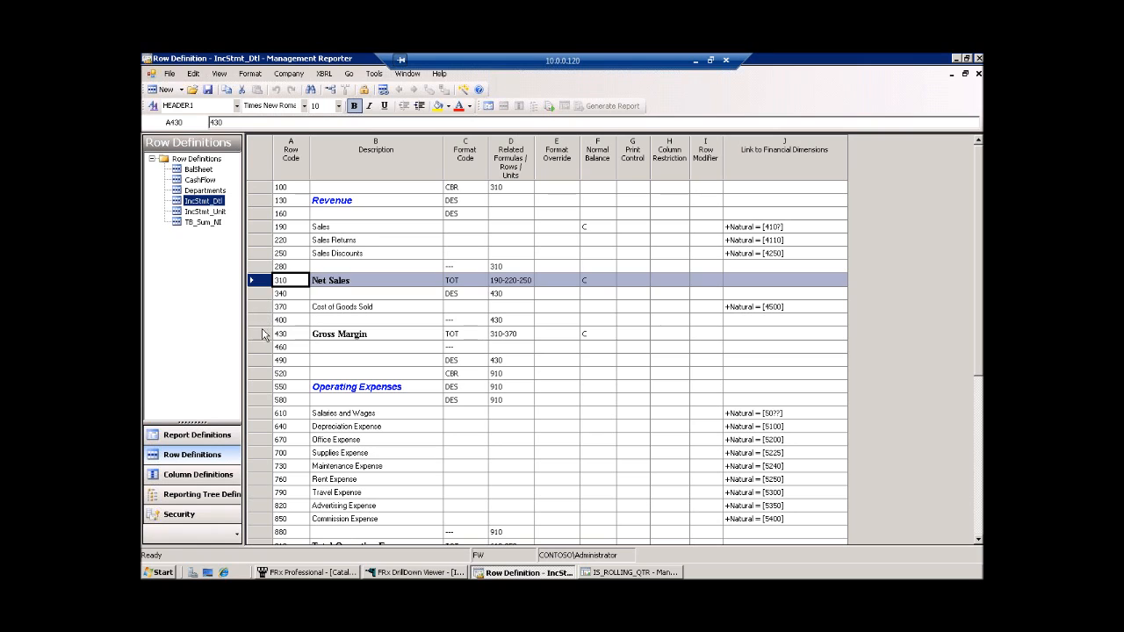
pyautogui.keyDown('ctrl'); pyautogui.click(266, 334); pyautogui.keyUp('ctrl')
pyautogui.click(237, 106)
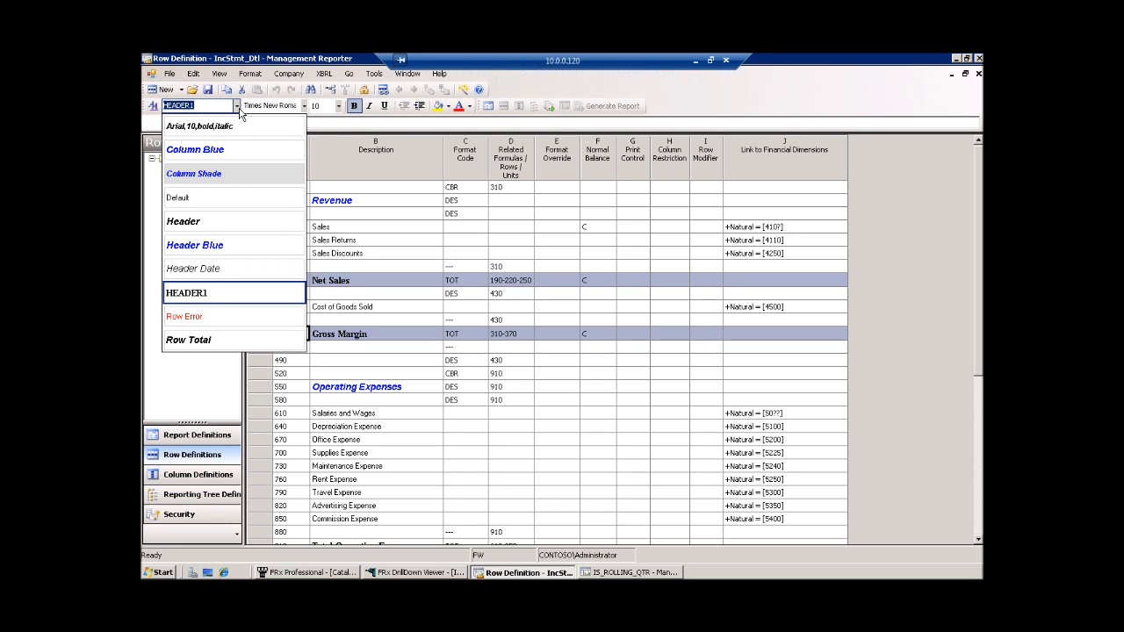
pyautogui.click(495, 107)
# Return to the report definition and view its 3Cur_YTD column definition and FbrkmWrkA reporting tree
pyautogui.click(488, 105)
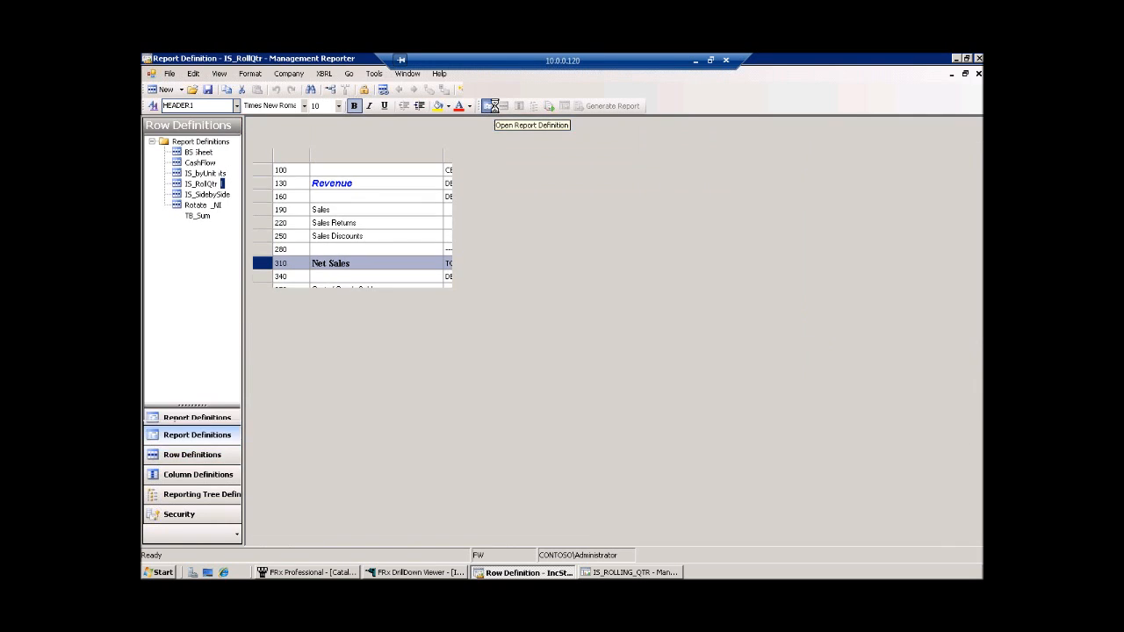
pyautogui.click(429, 268)
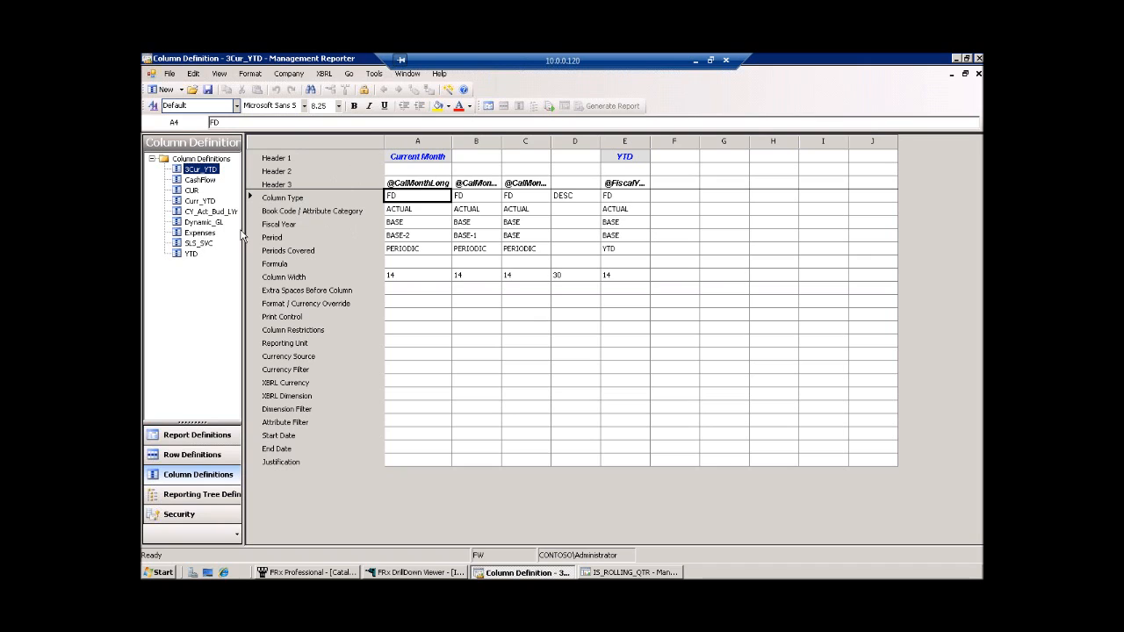
pyautogui.click(198, 494)
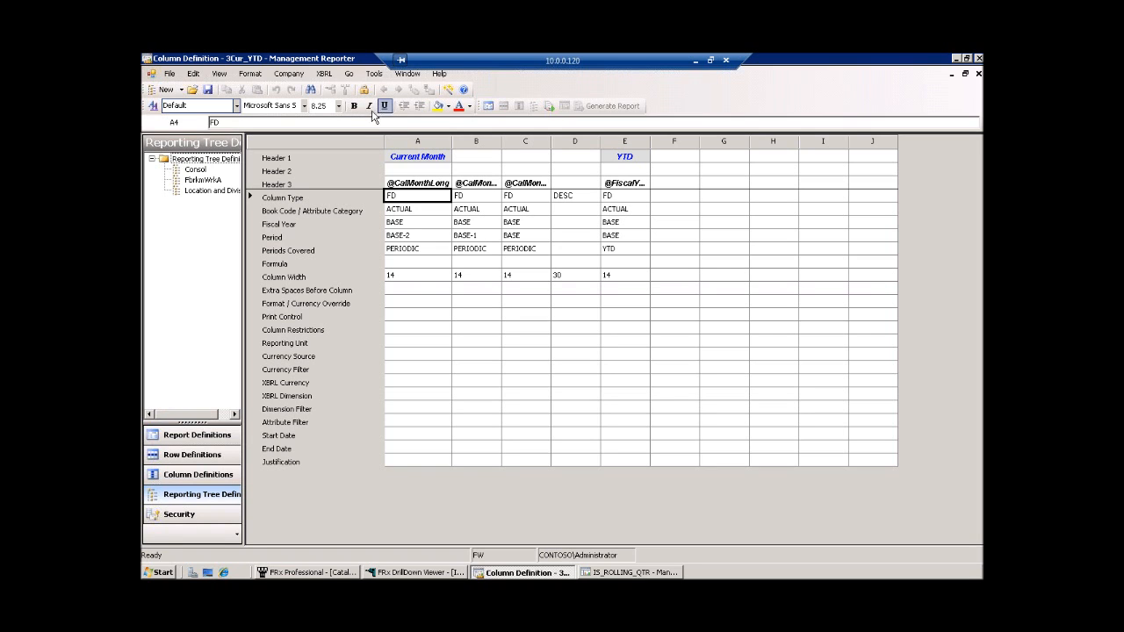
pyautogui.click(485, 106)
pyautogui.click(431, 305)
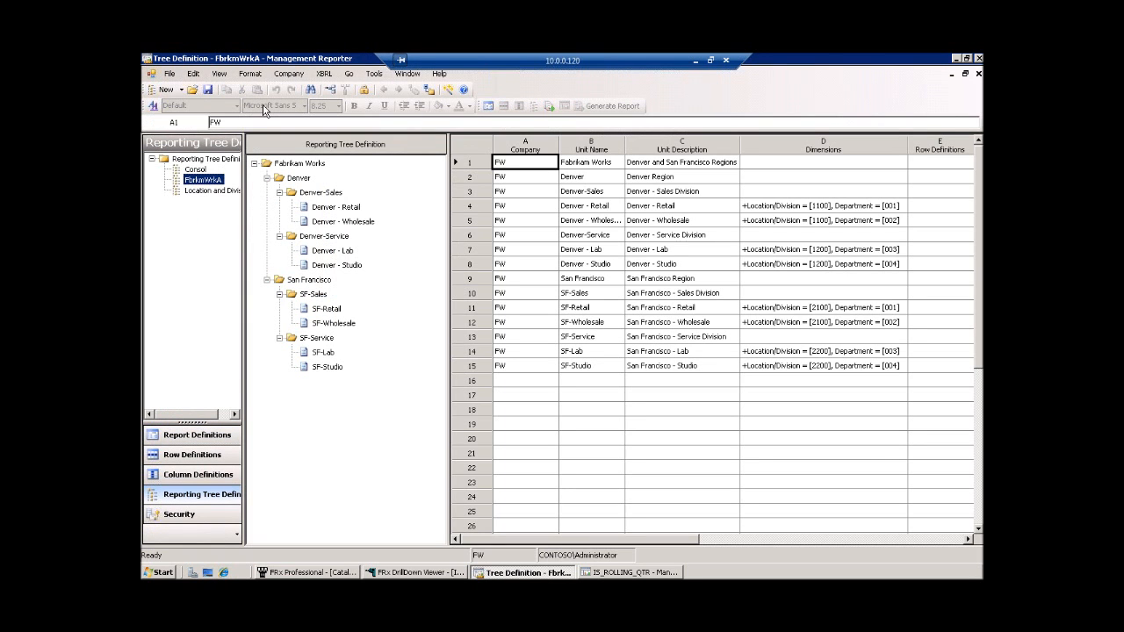
# Review the formatting of the HEADER1 style in Styles and Formatting, and accept it without changes
pyautogui.click(151, 107)
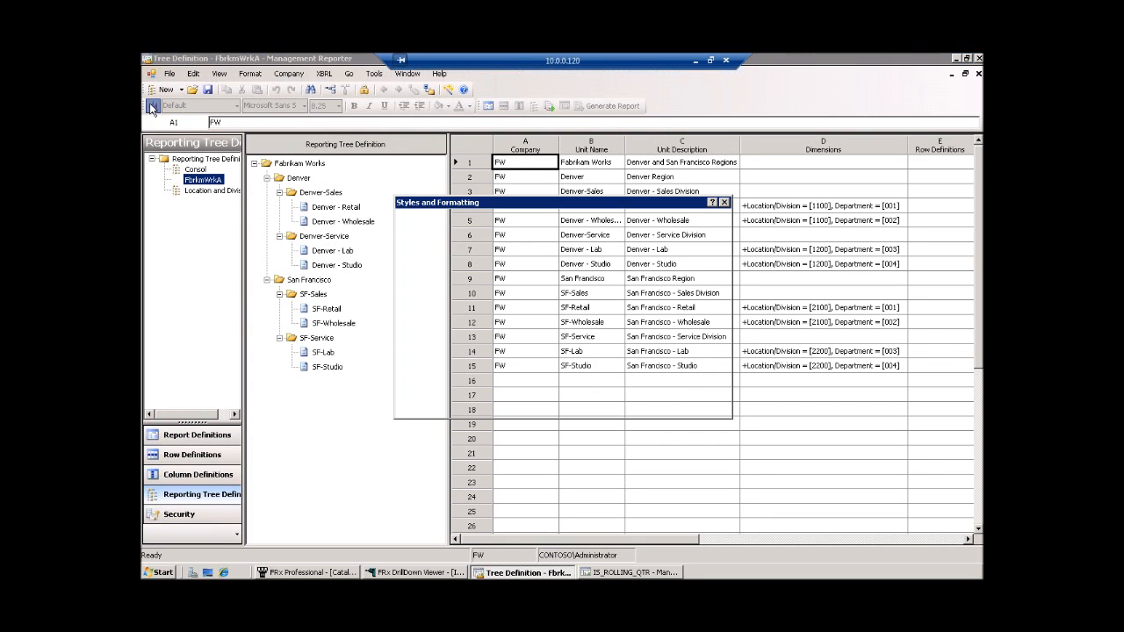
pyautogui.click(415, 294)
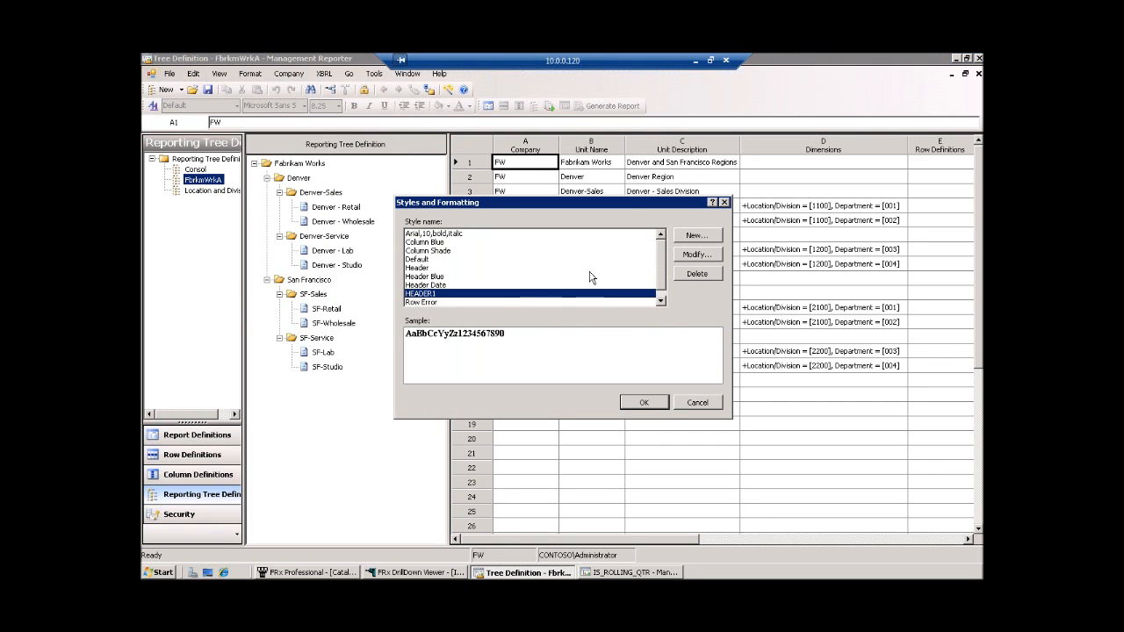
pyautogui.click(694, 255)
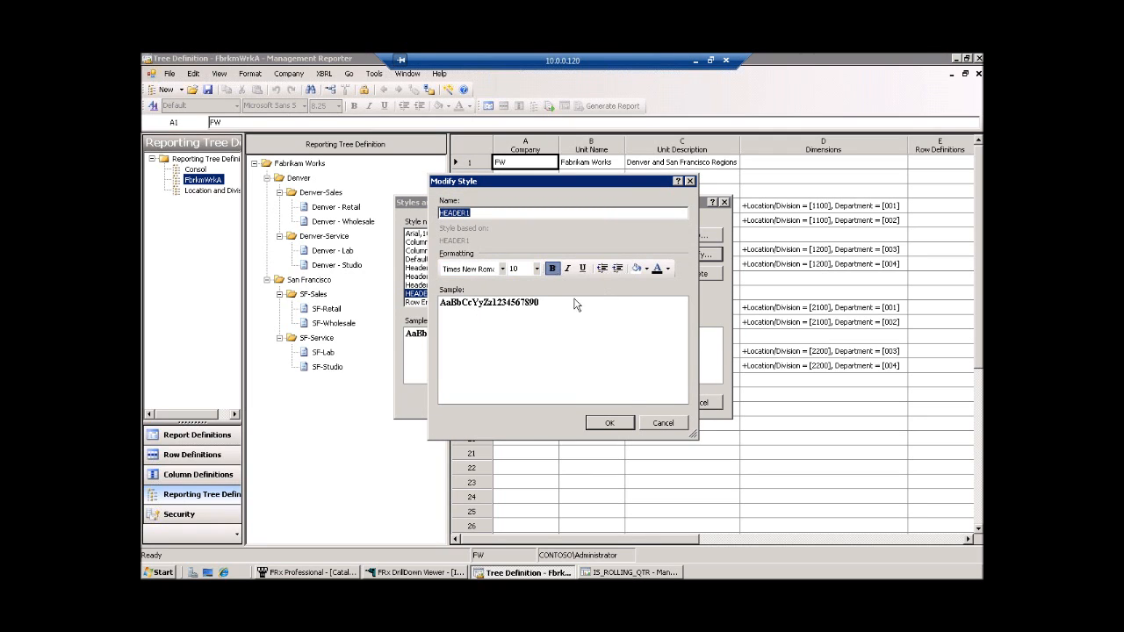
pyautogui.click(631, 423)
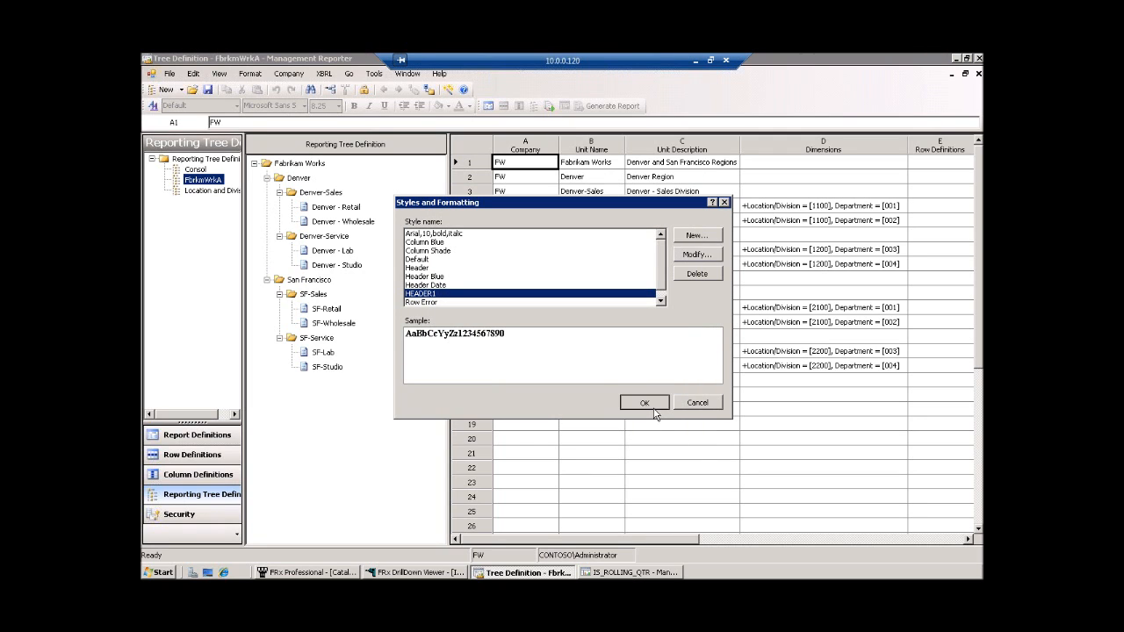
pyautogui.click(644, 403)
# Switch to FRx and look through the IS_RollQtr catalog's report options, page setup, and headers and footers
pyautogui.click(356, 573)
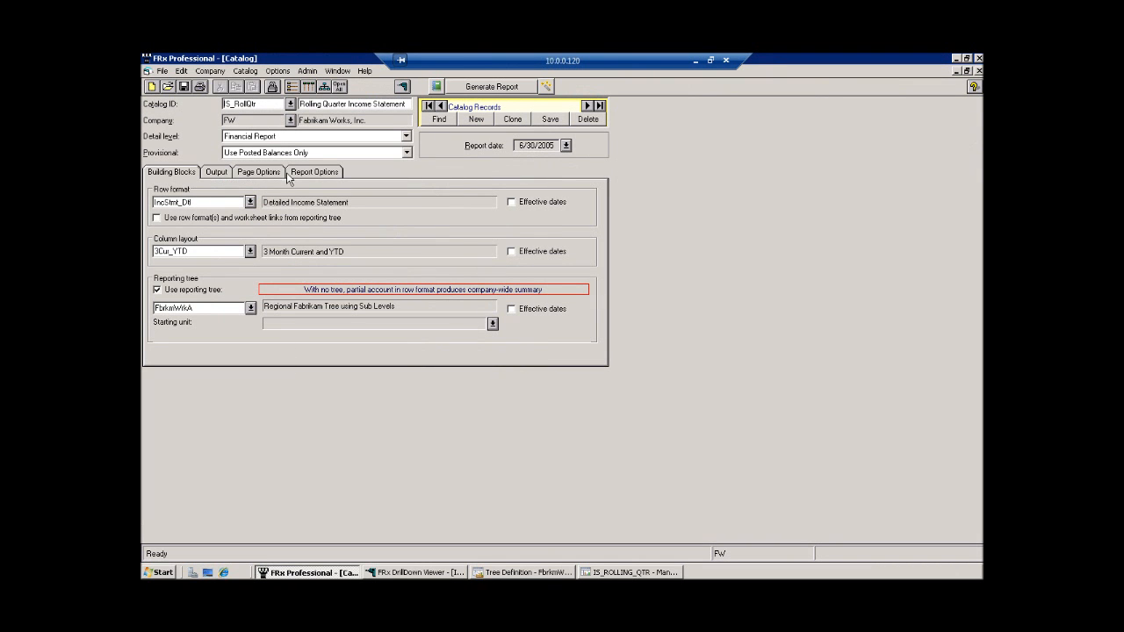
pyautogui.click(268, 173)
pyautogui.click(316, 174)
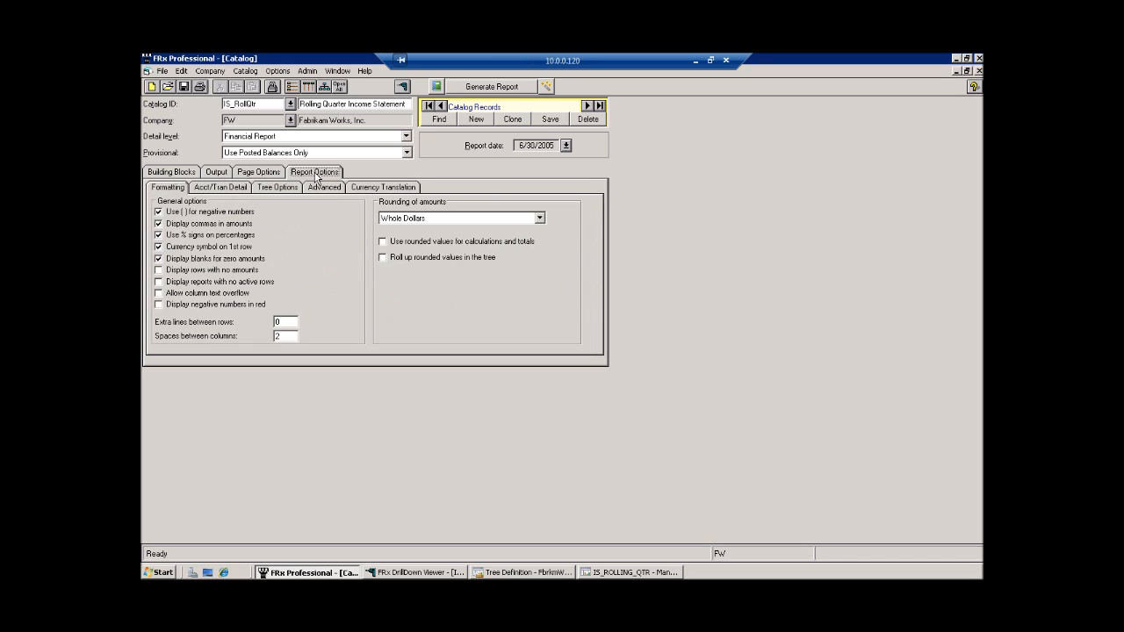
pyautogui.click(275, 173)
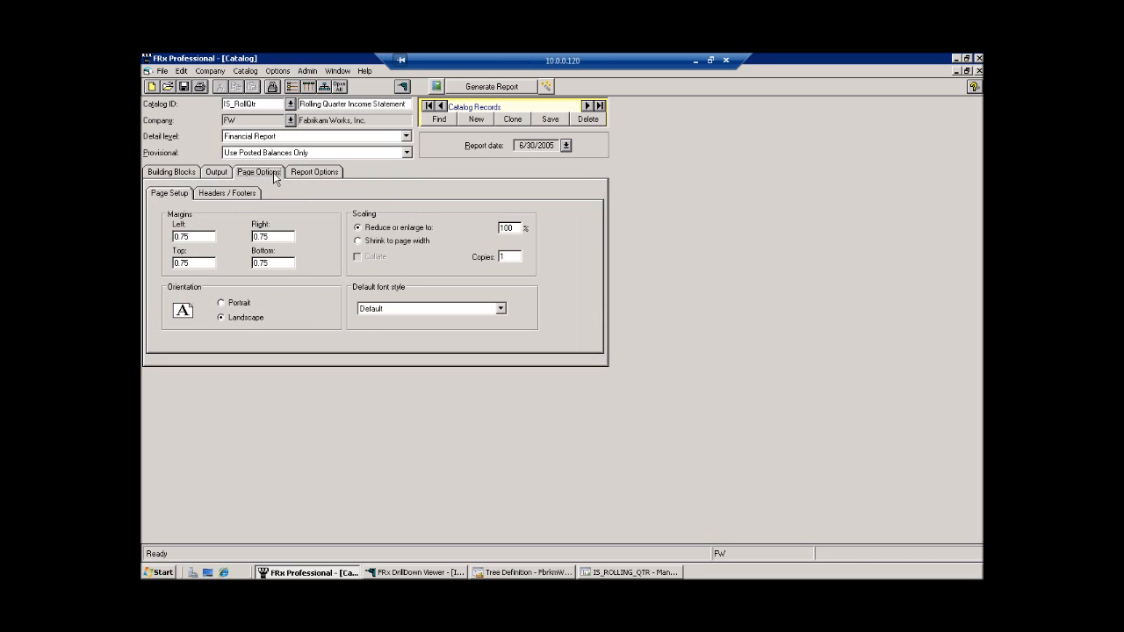
pyautogui.click(238, 194)
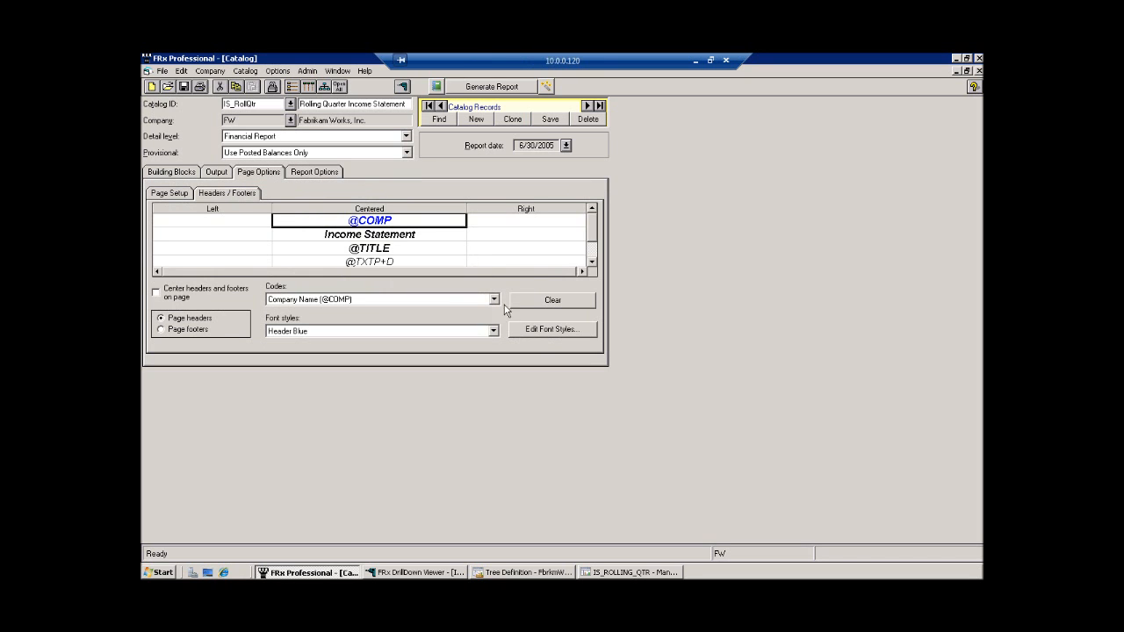
# Open the font style editor from the page headers and preview the HEADER1 style
pyautogui.click(540, 331)
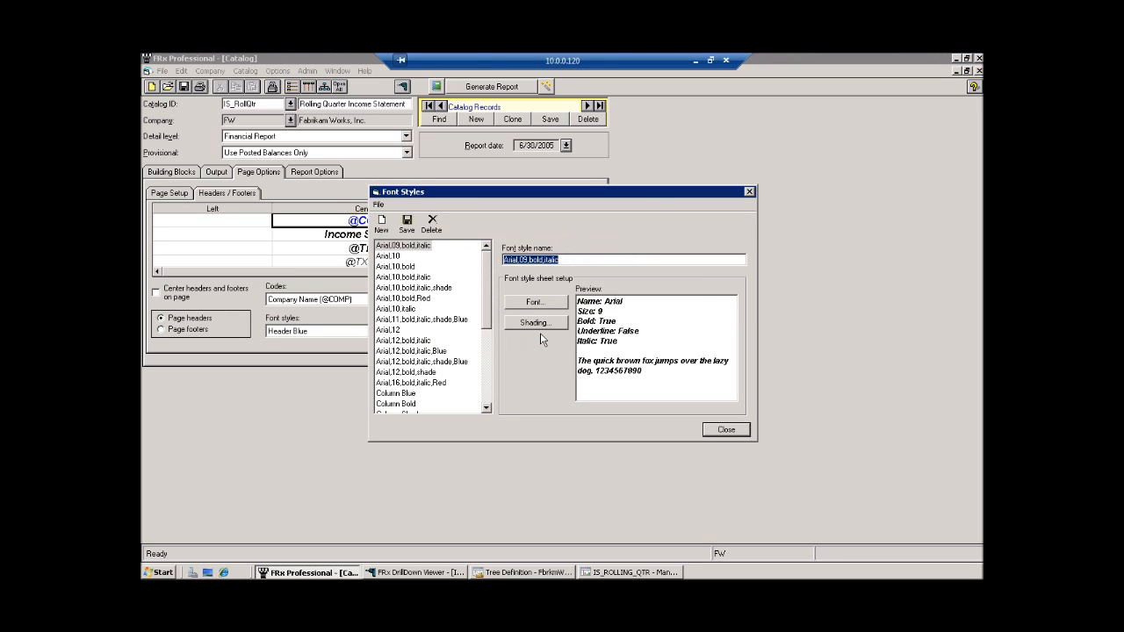
pyautogui.moveTo(487, 321); pyautogui.dragTo(488, 367)
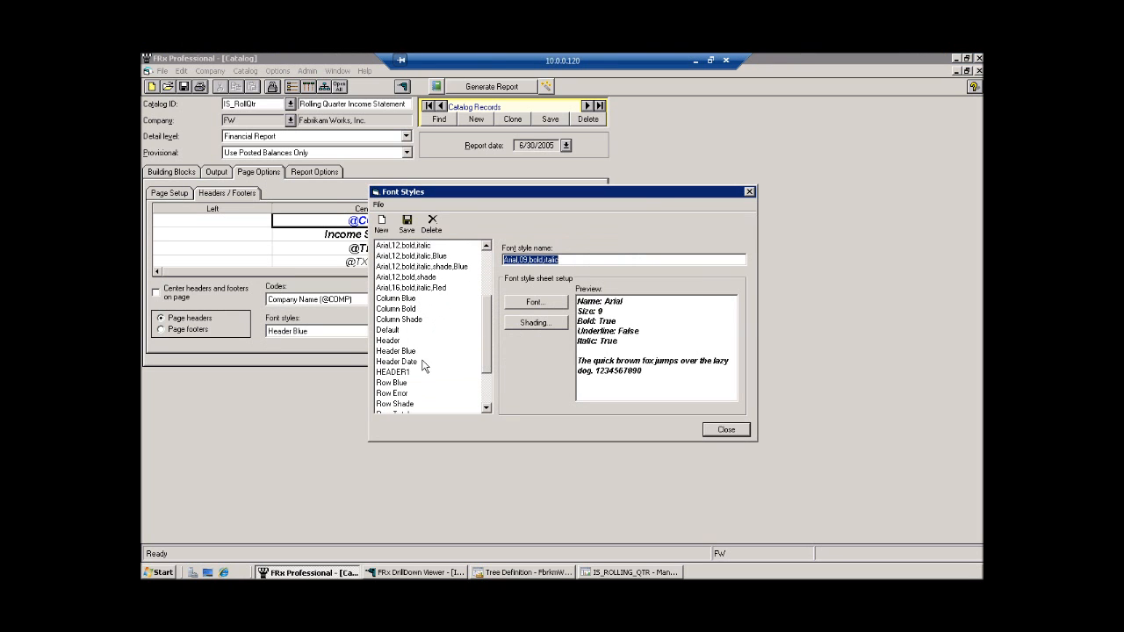
pyautogui.click(395, 374)
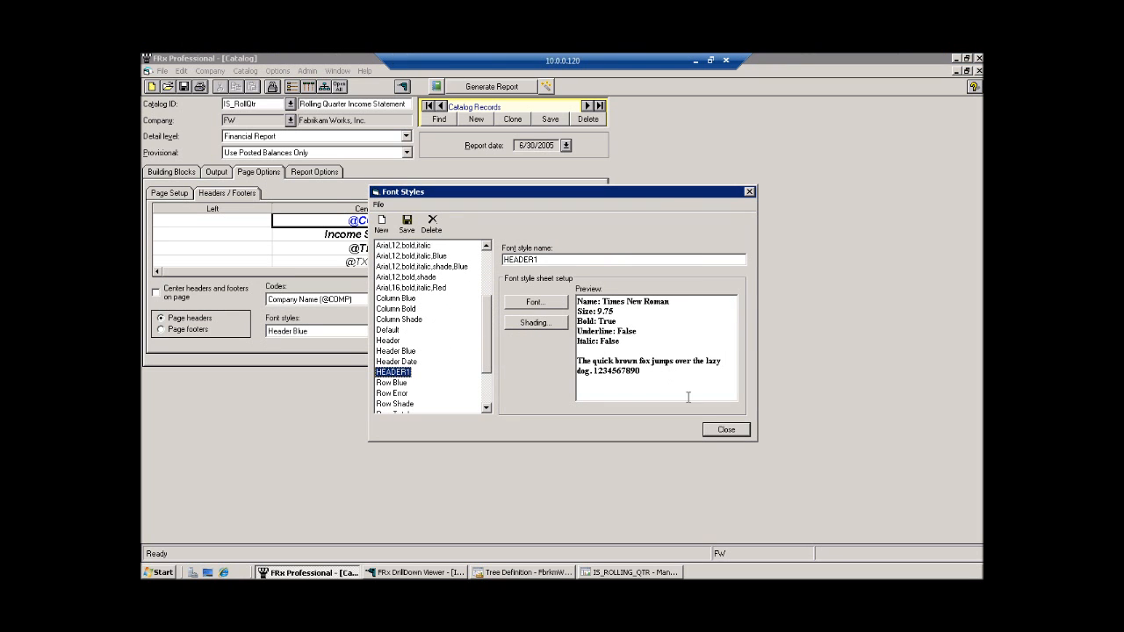
pyautogui.click(718, 434)
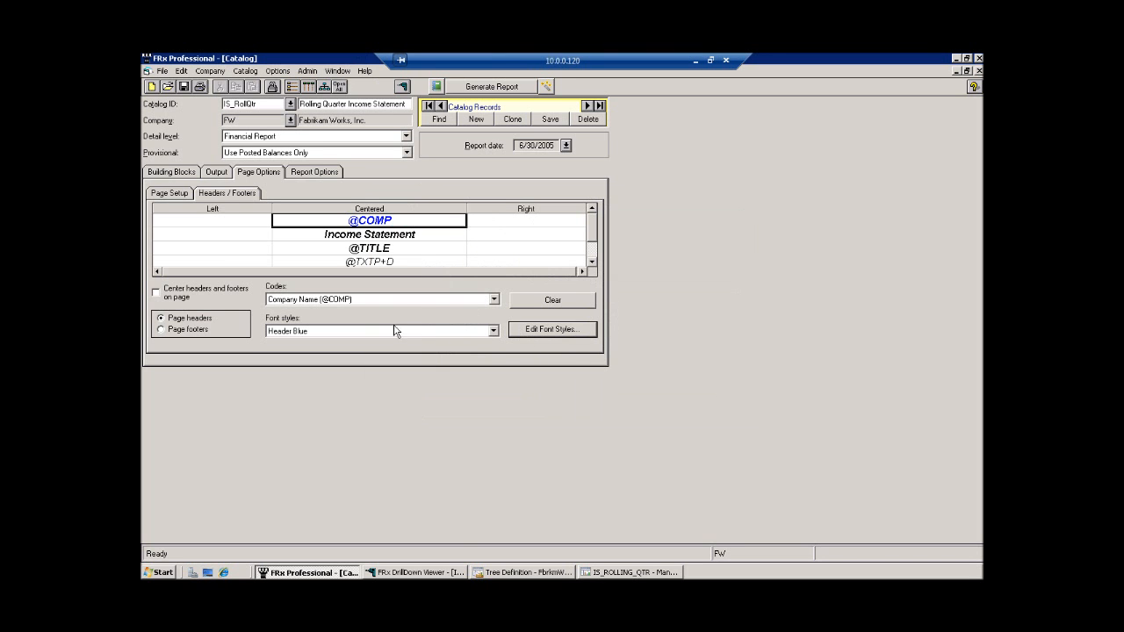
pyautogui.click(427, 300)
pyautogui.click(412, 310)
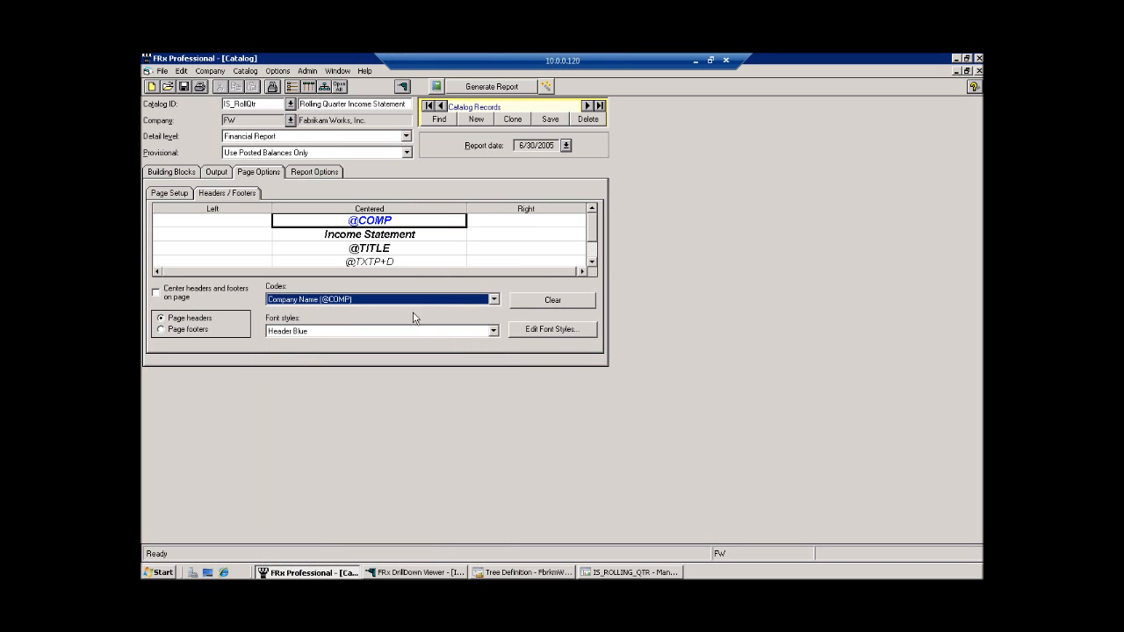
pyautogui.click(408, 331)
pyautogui.click(409, 331)
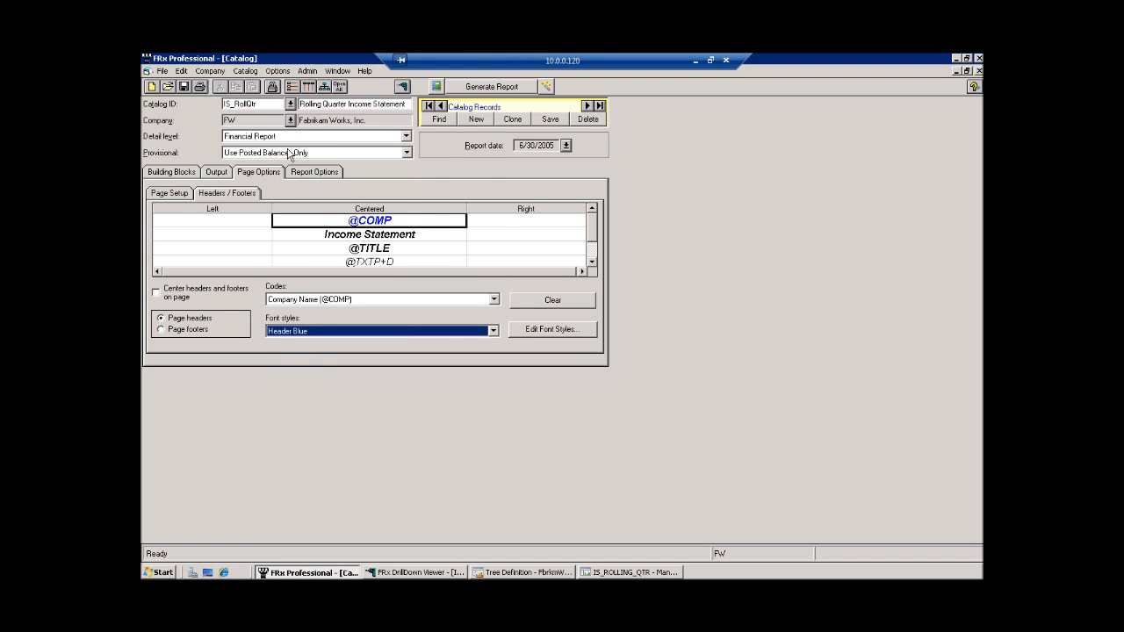
# Open the catalog's IncStmt_Dtl row format and check its formatting commands and font style choices
pyautogui.click(195, 173)
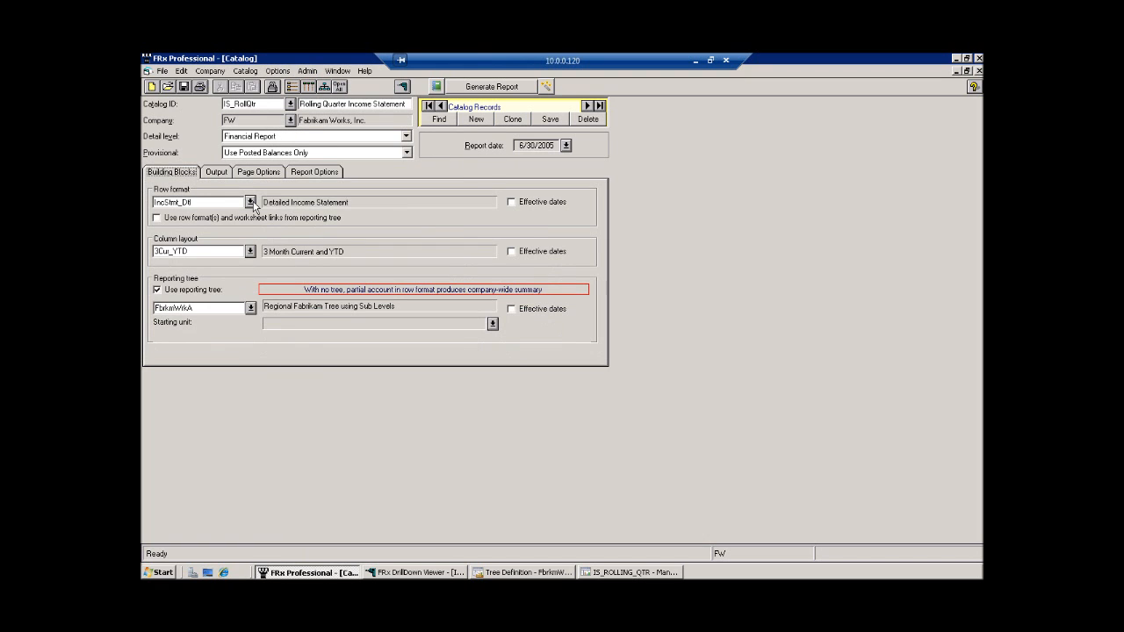
pyautogui.click(293, 86)
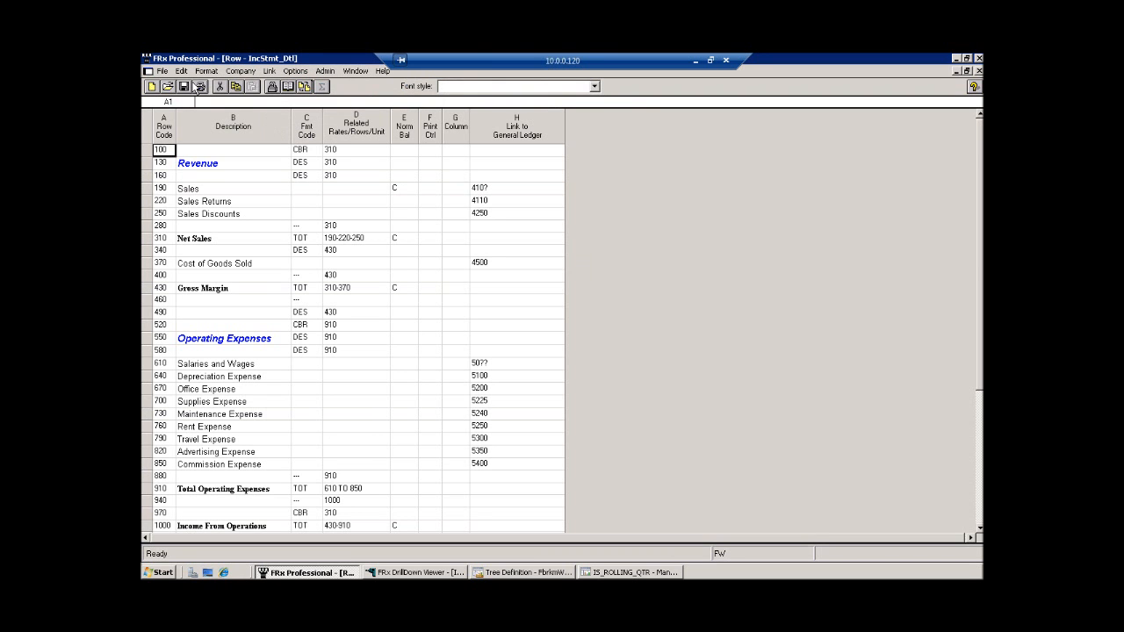
pyautogui.click(207, 71)
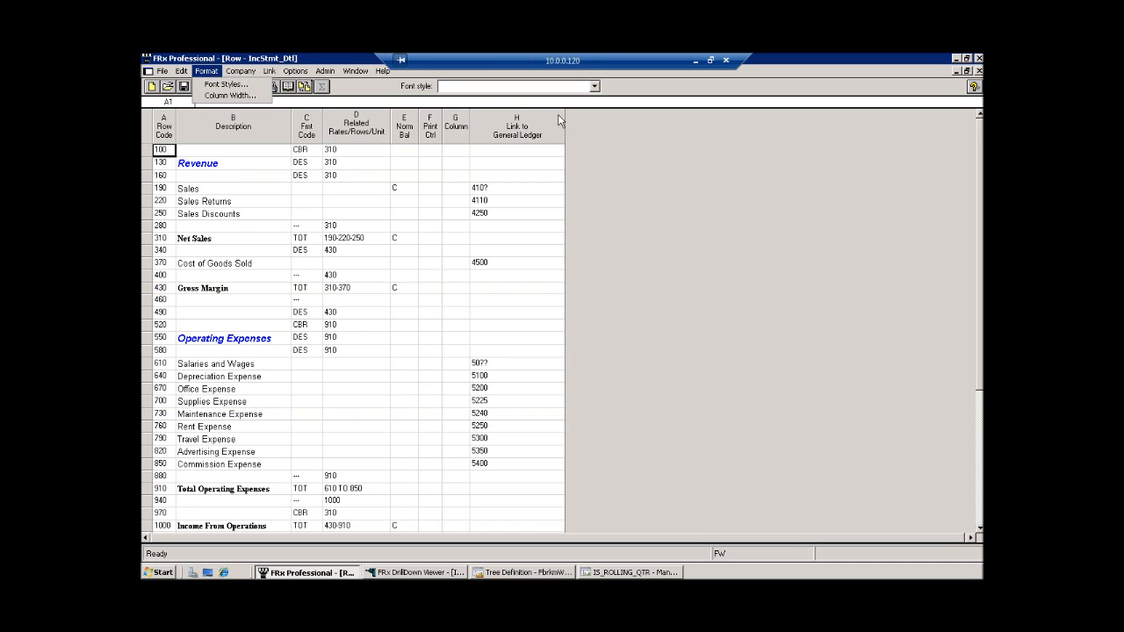
pyautogui.click(594, 86)
pyautogui.click(594, 87)
pyautogui.click(593, 87)
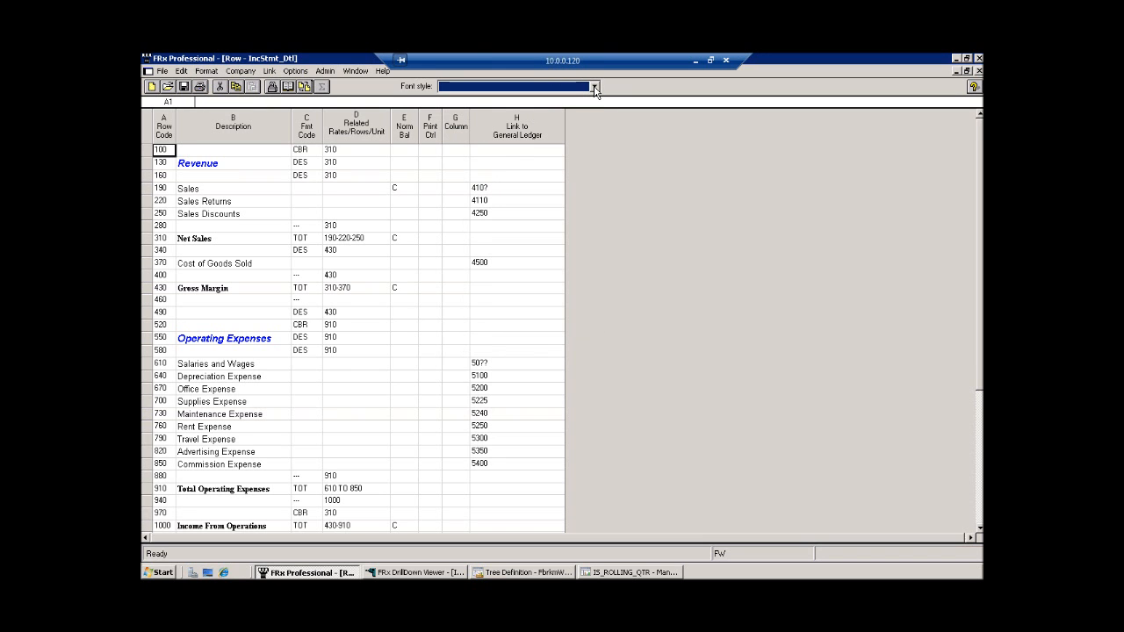
# Open the catalog's 3Cur_YTD column layout and check which formatting commands it offers
pyautogui.click(287, 87)
pyautogui.click(311, 88)
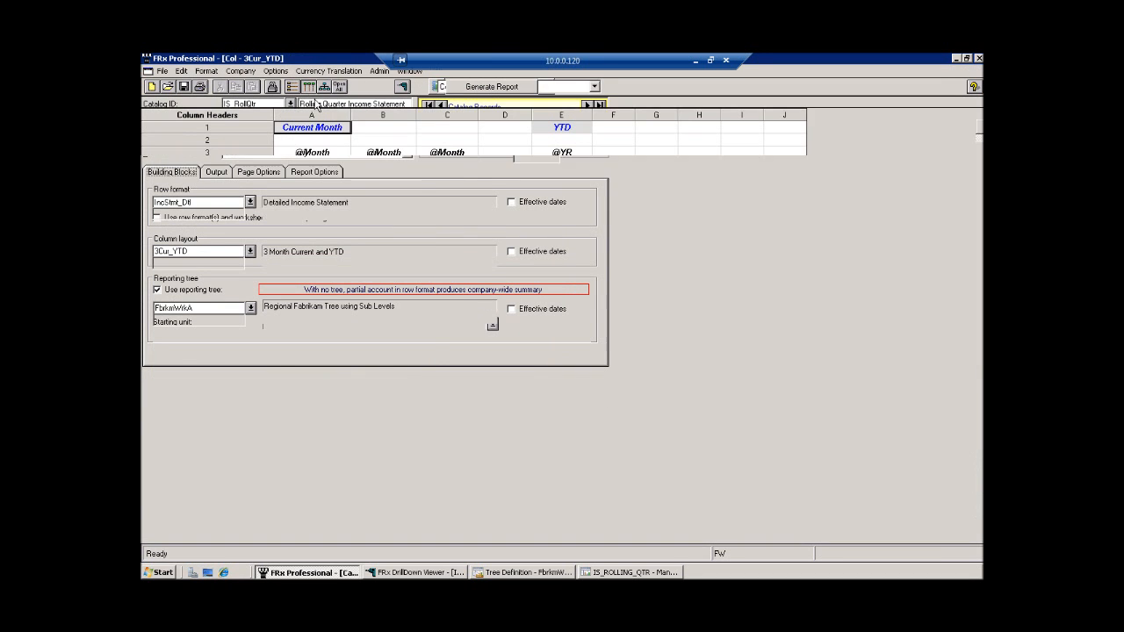
pyautogui.click(205, 72)
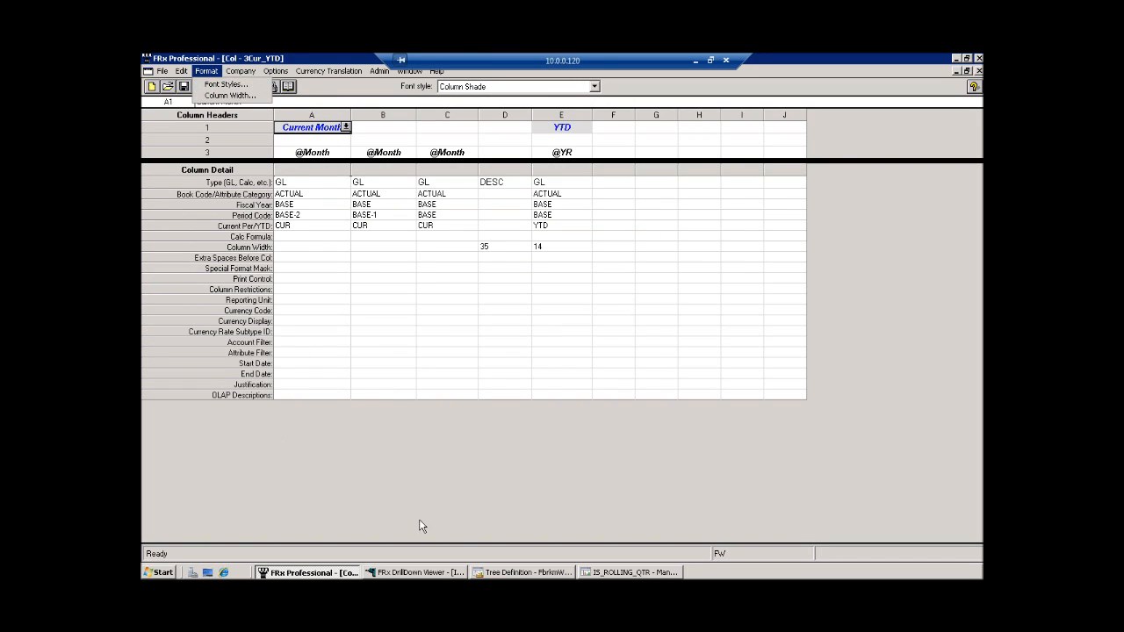
# Switch to Management Reporter, reopen the report's IncStmt_Dtl row definition, and check the style choices for the Revenue description
pyautogui.click(525, 572)
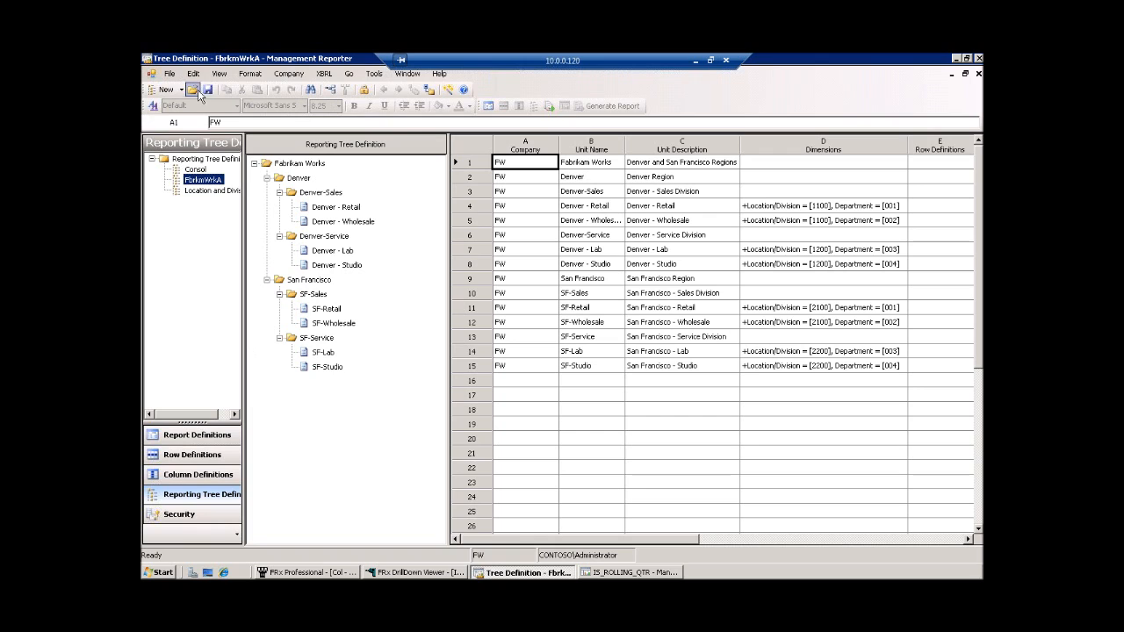
pyautogui.click(493, 108)
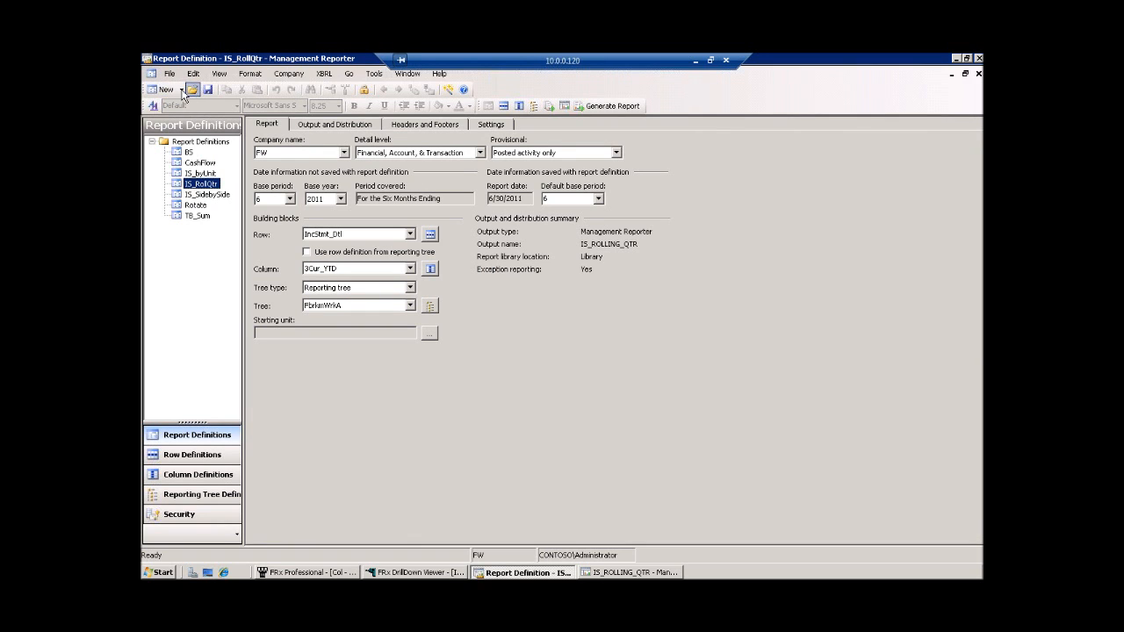
pyautogui.click(429, 236)
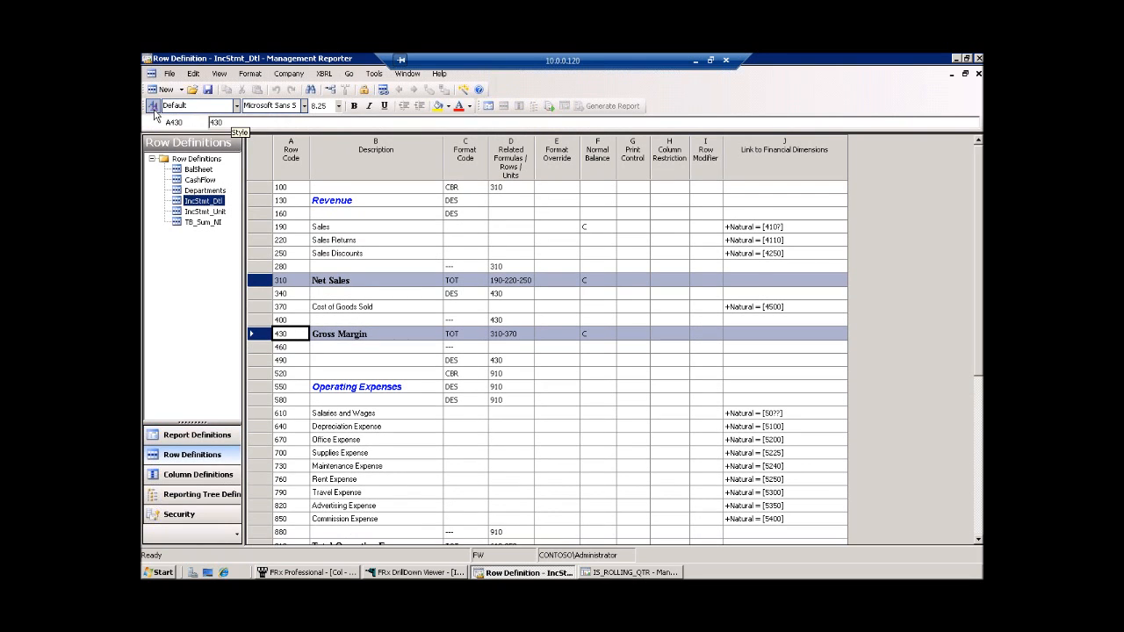
pyautogui.click(323, 204)
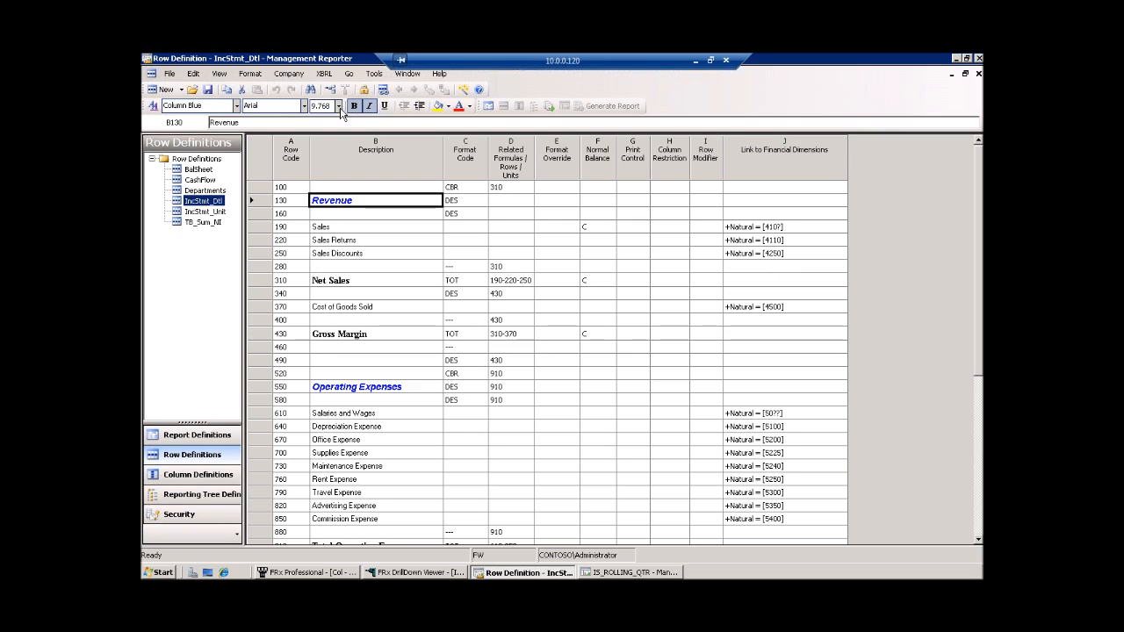
pyautogui.click(235, 105)
pyautogui.click(297, 112)
# Switch to FRx, close the column layout, and open the IncStmt_Dtl row format at the Sales row's general ledger link
pyautogui.click(337, 574)
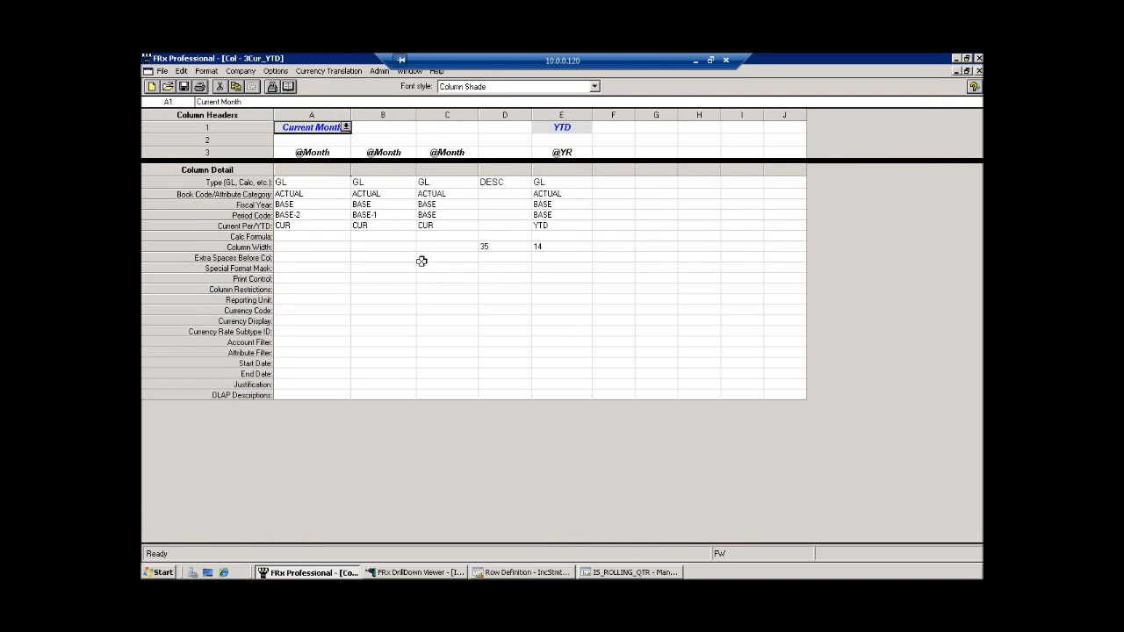
pyautogui.click(979, 70)
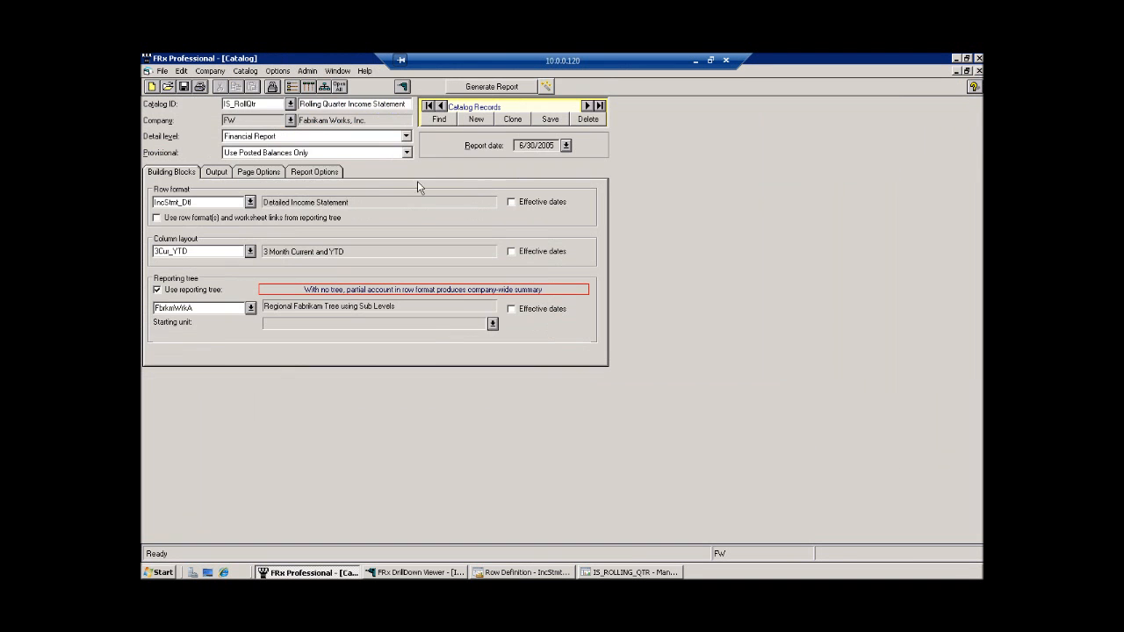
pyautogui.click(292, 87)
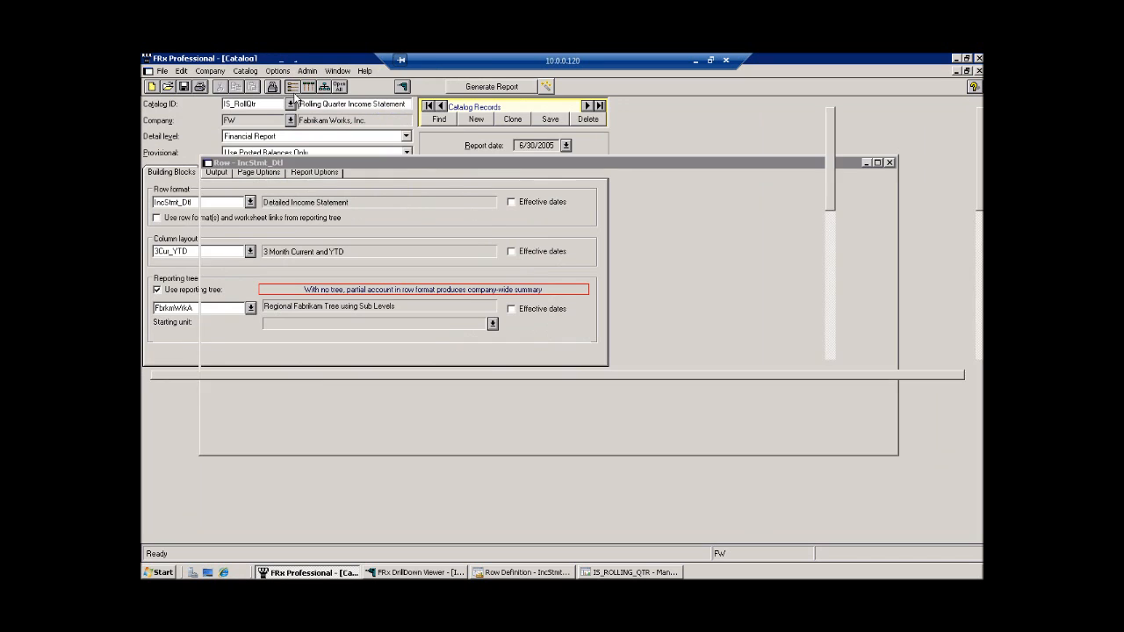
pyautogui.click(513, 190)
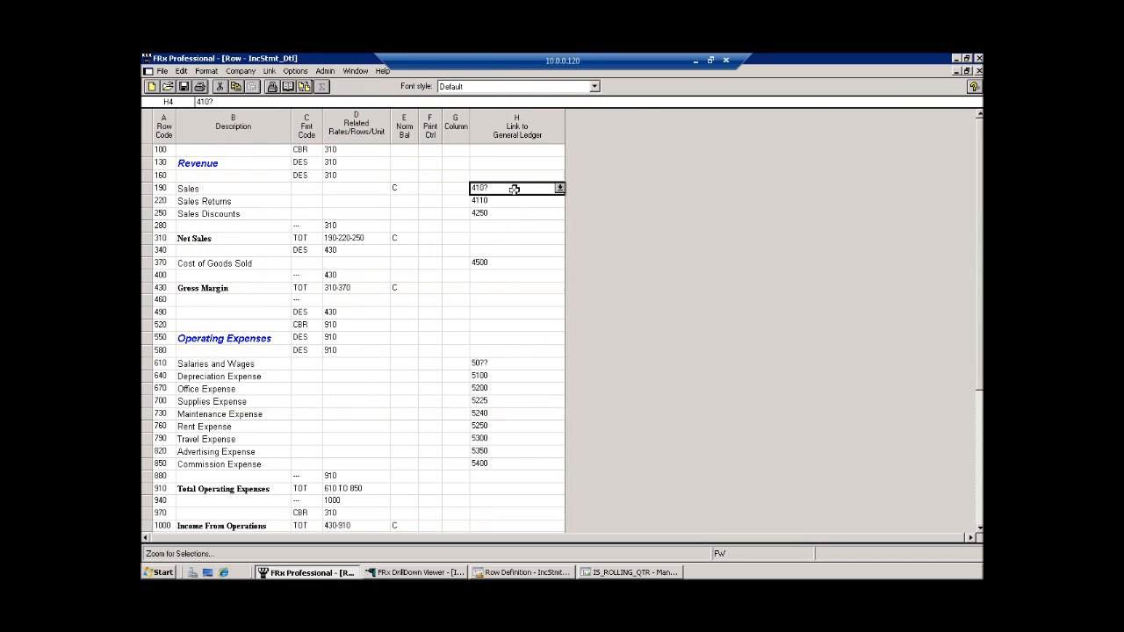
# Open the Sales row's GL account link and check its row modifier choices for account modifier and book code, leaving them unset
pyautogui.click(559, 188)
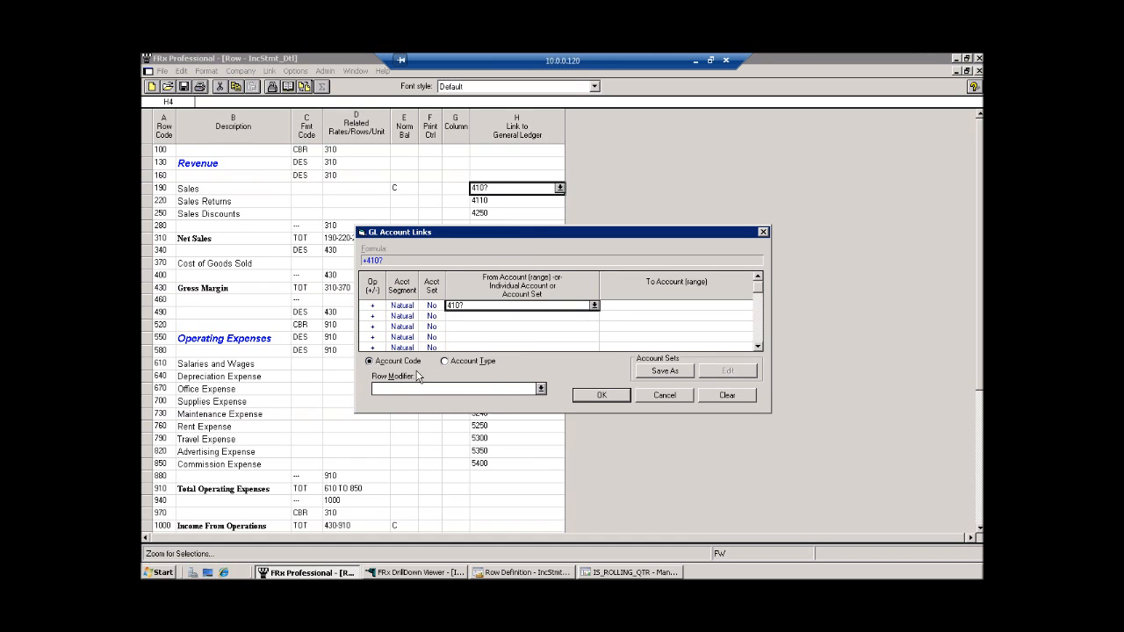
pyautogui.click(540, 389)
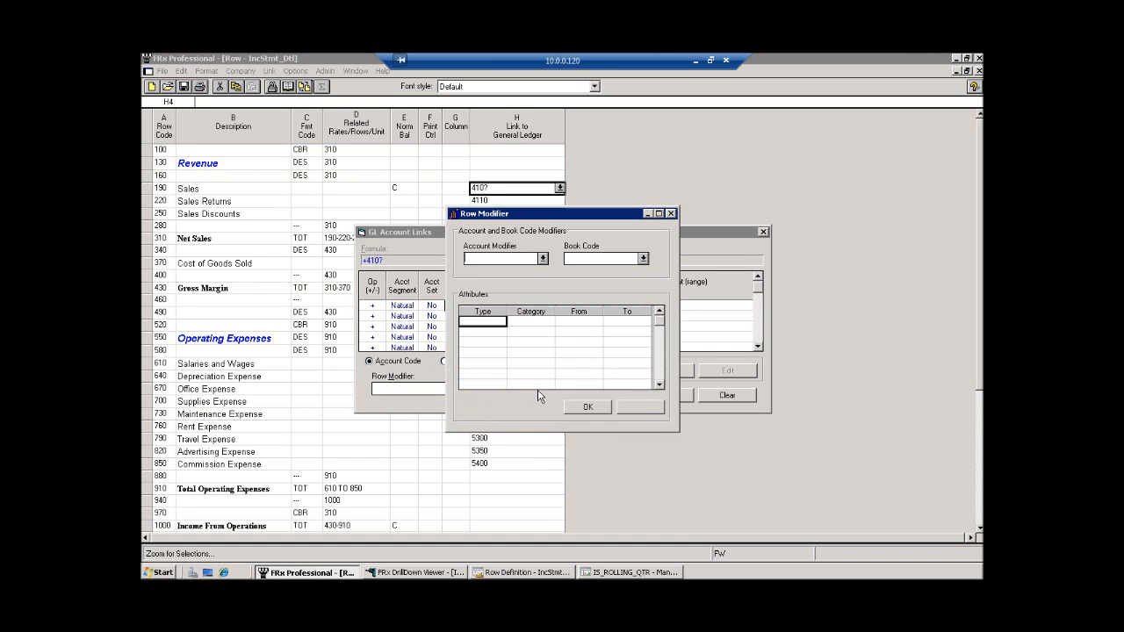
pyautogui.click(543, 258)
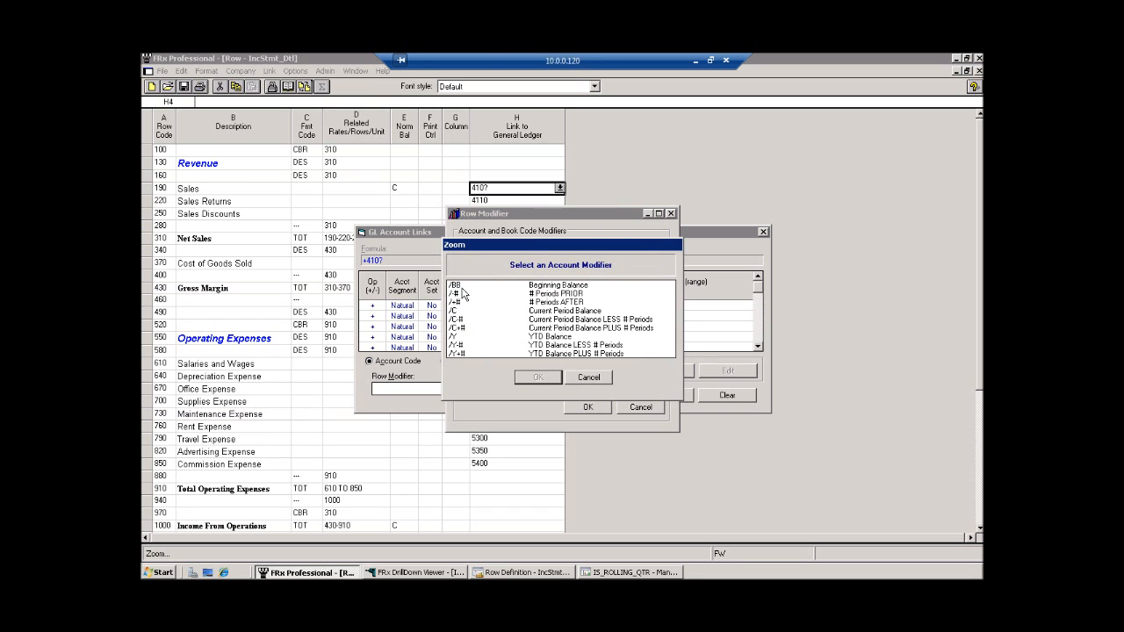
pyautogui.click(588, 376)
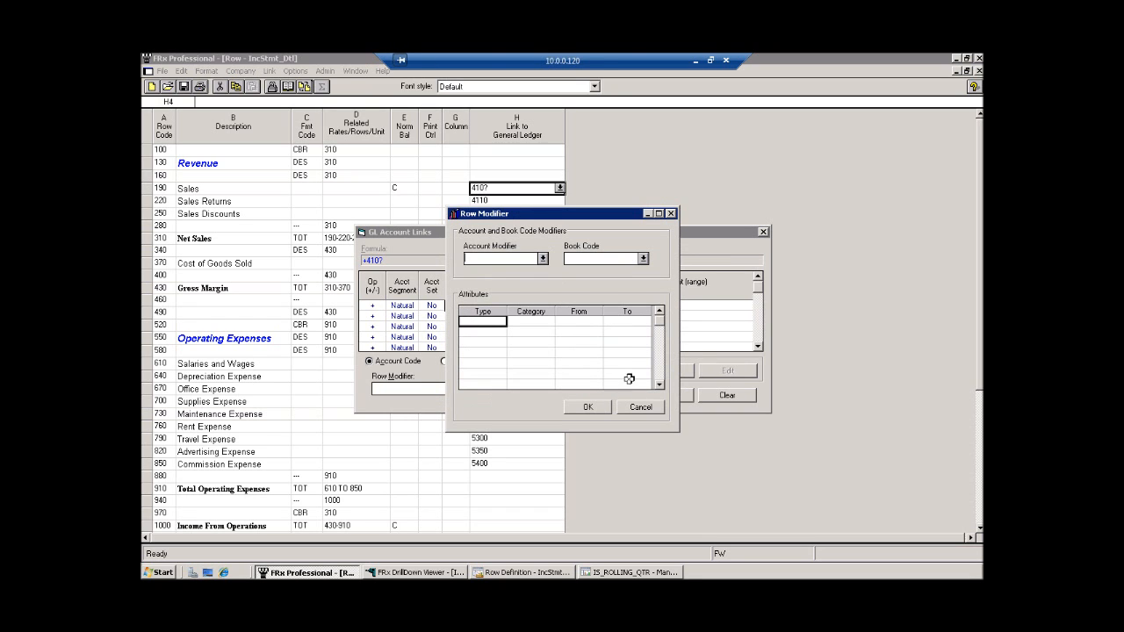
pyautogui.click(643, 259)
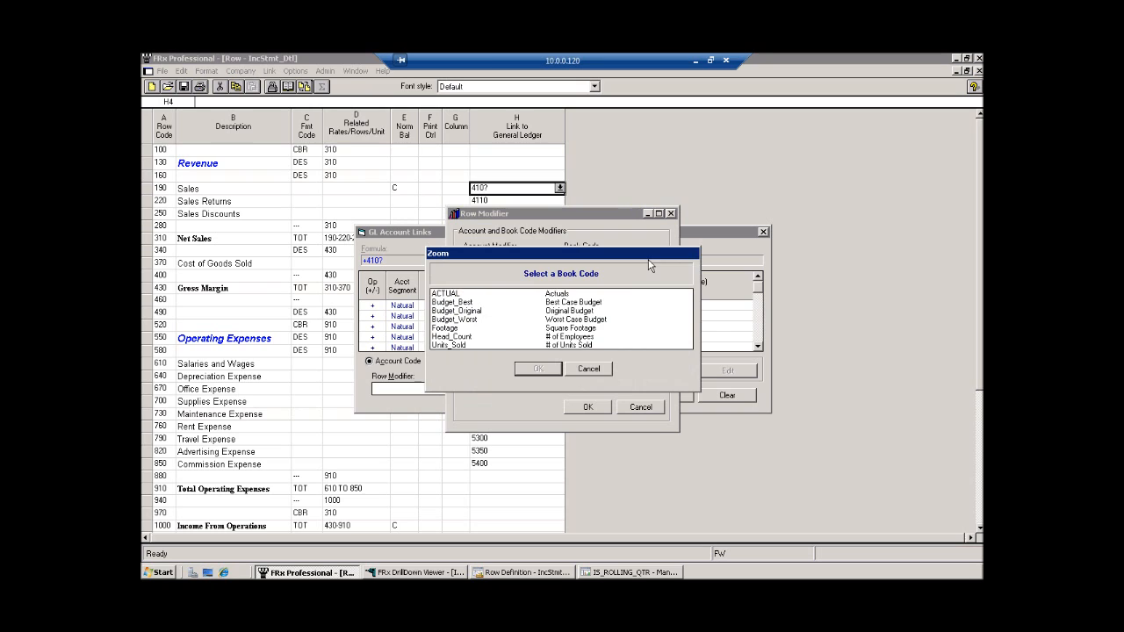
pyautogui.click(588, 368)
pyautogui.click(641, 407)
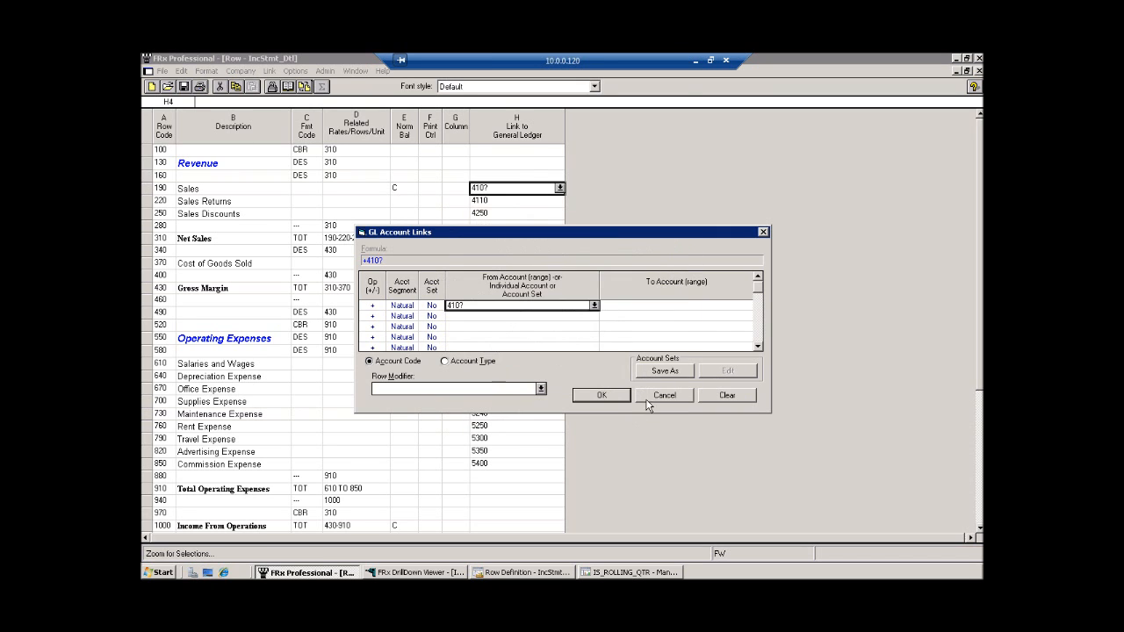
pyautogui.click(652, 401)
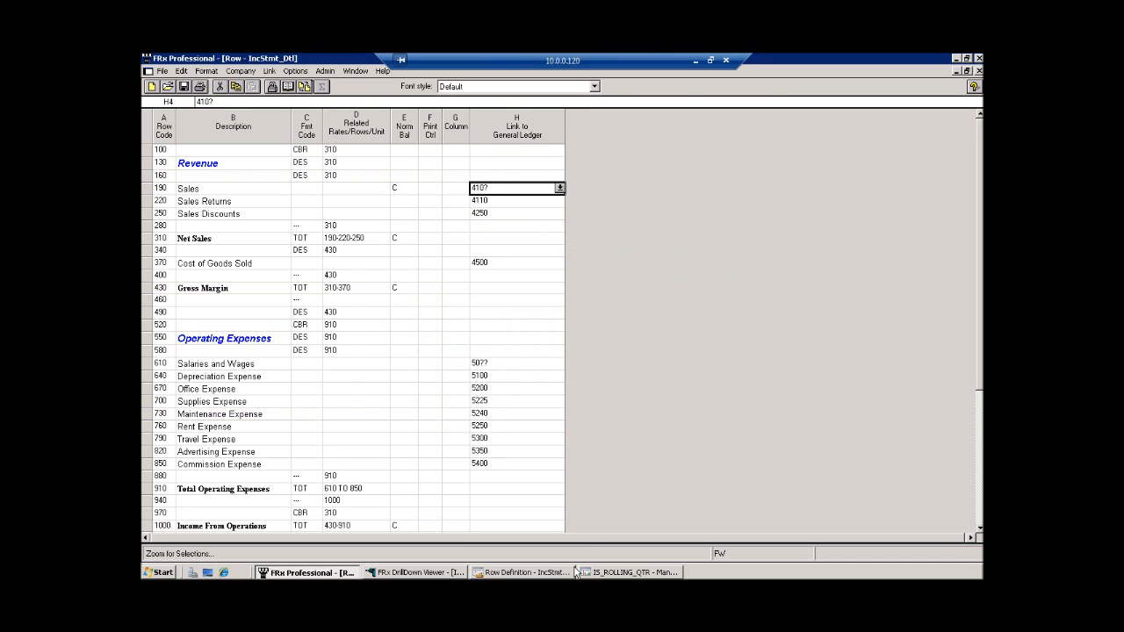
# Switch to Management Reporter and view the financial dimensions linked to the Sales row in IncStmt_Dtl
pyautogui.click(523, 571)
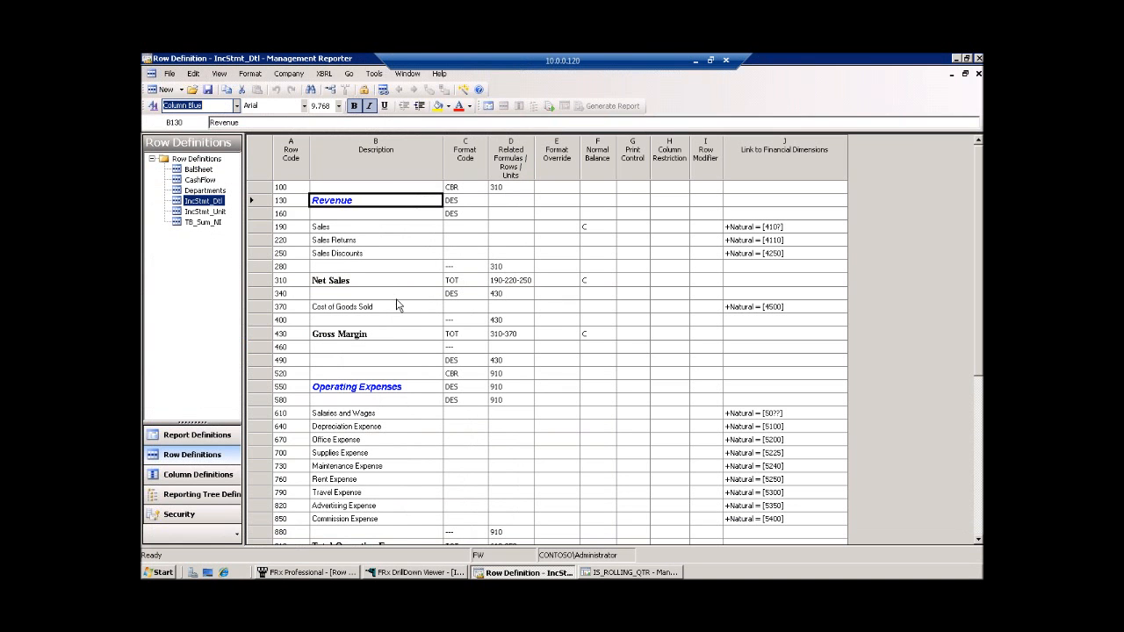
pyautogui.click(793, 239)
pyautogui.doubleClick(795, 227)
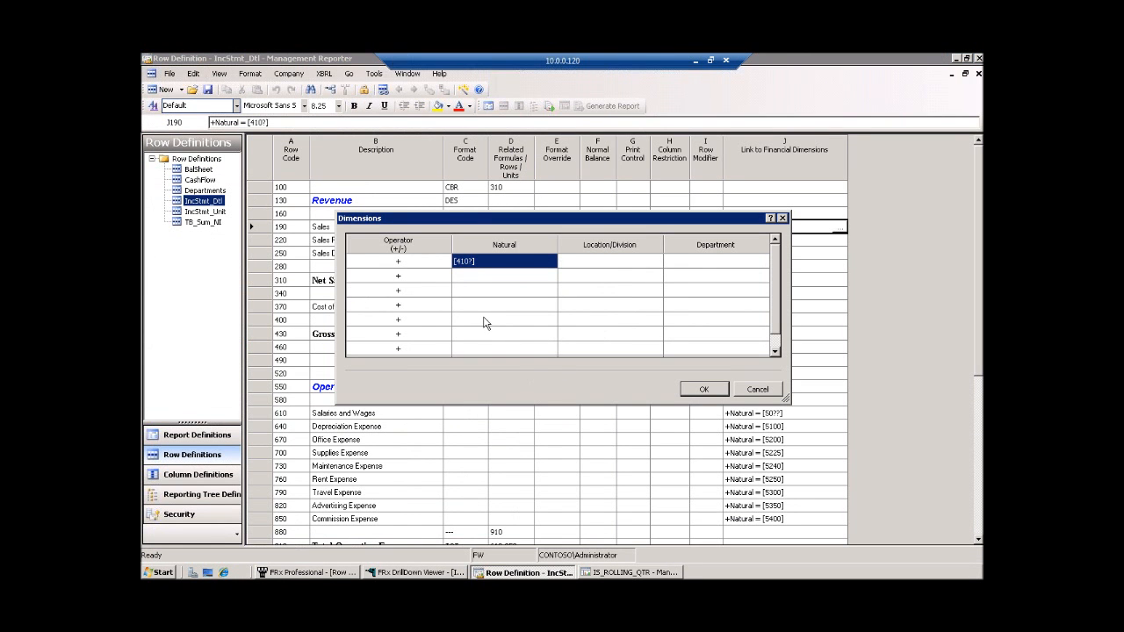
pyautogui.click(758, 392)
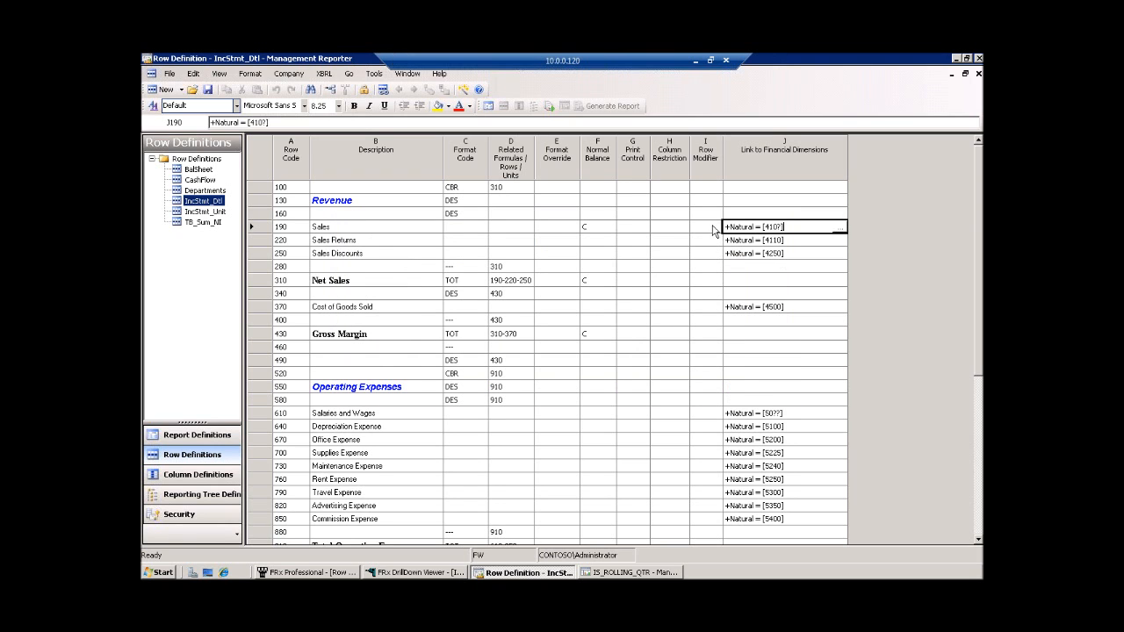
# Open the Sales row's row modifier and check the account modifier and attribute choices, closing it without changes
pyautogui.click(713, 228)
pyautogui.click(715, 228)
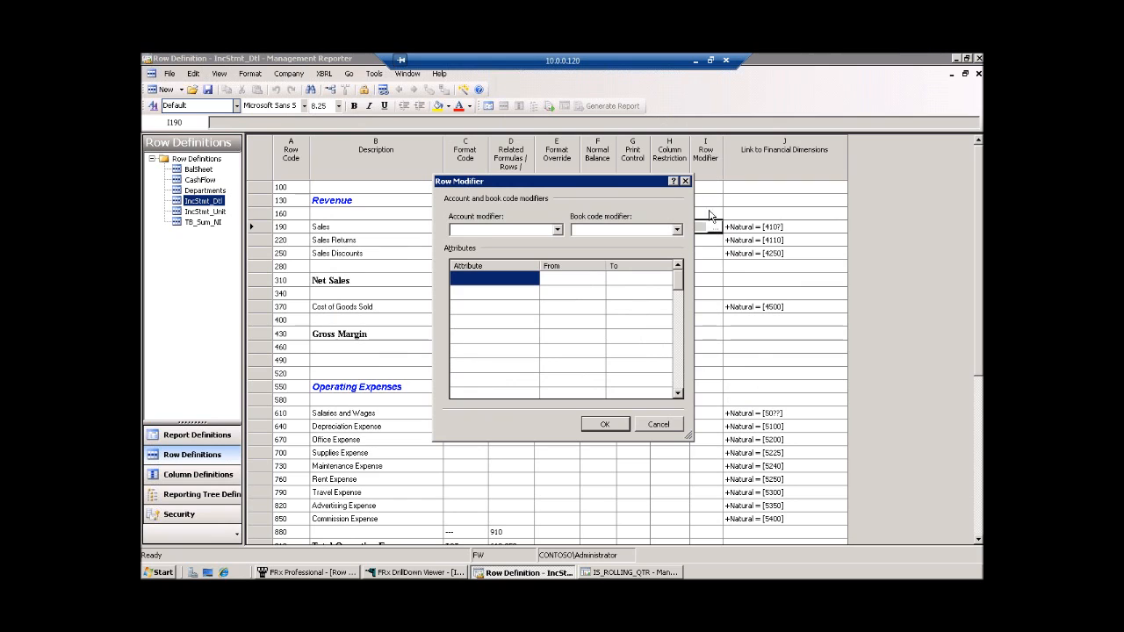
pyautogui.click(558, 230)
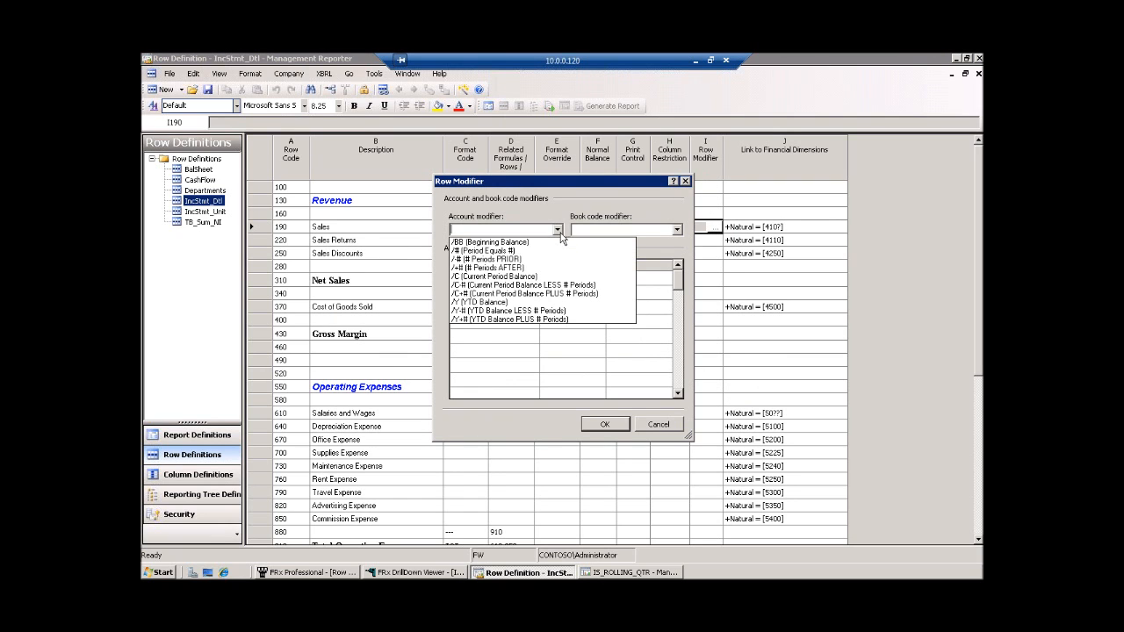
pyautogui.click(654, 425)
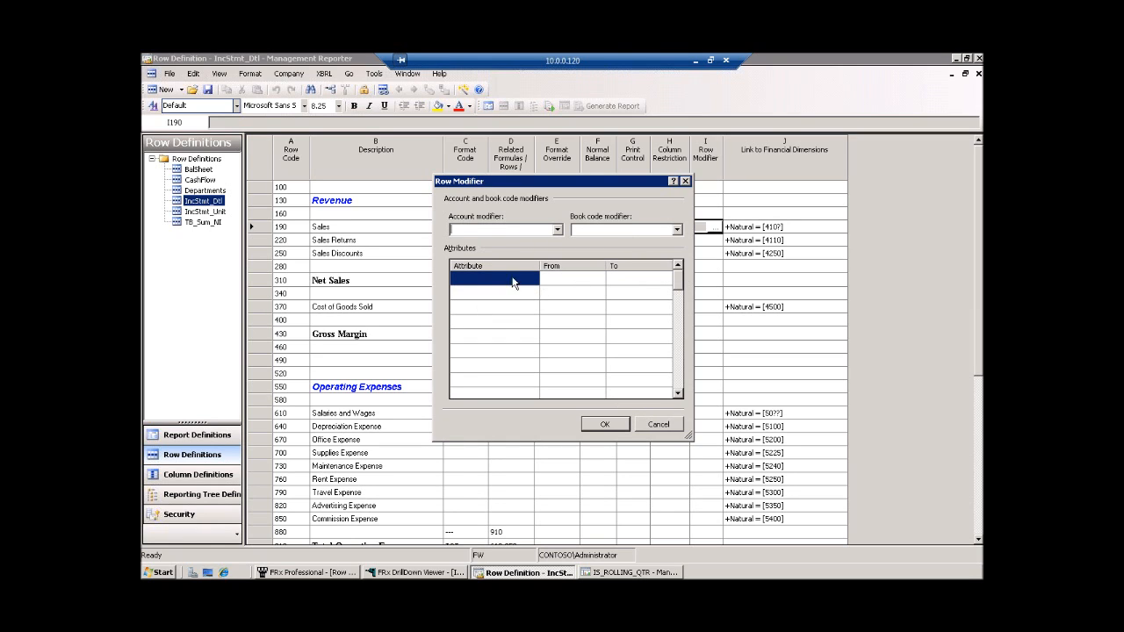
pyautogui.click(531, 283)
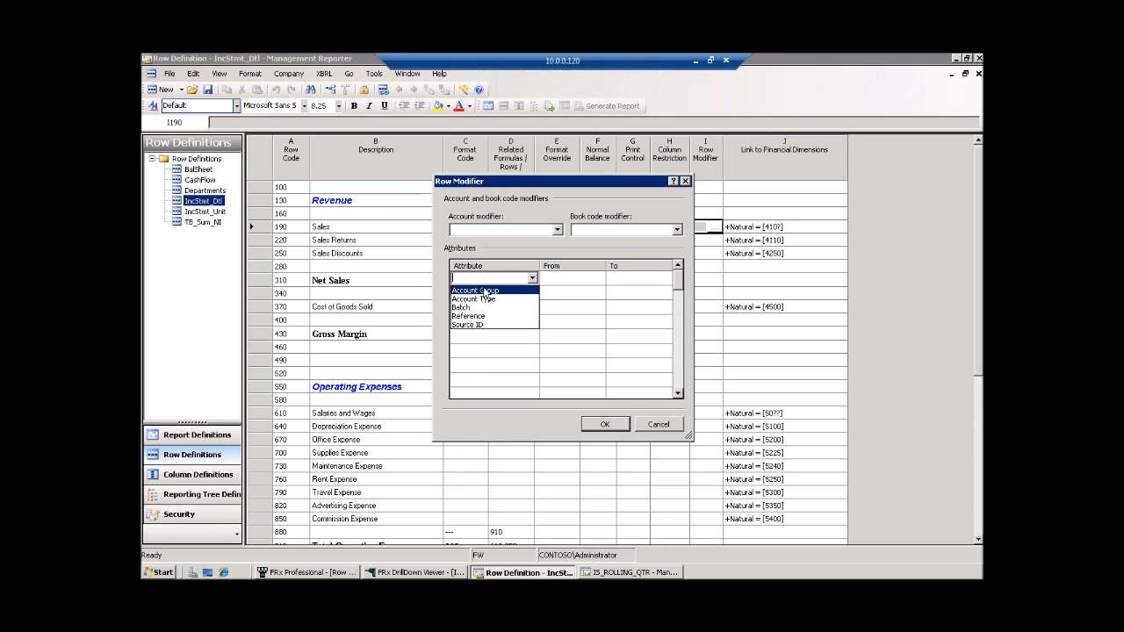
pyautogui.click(558, 231)
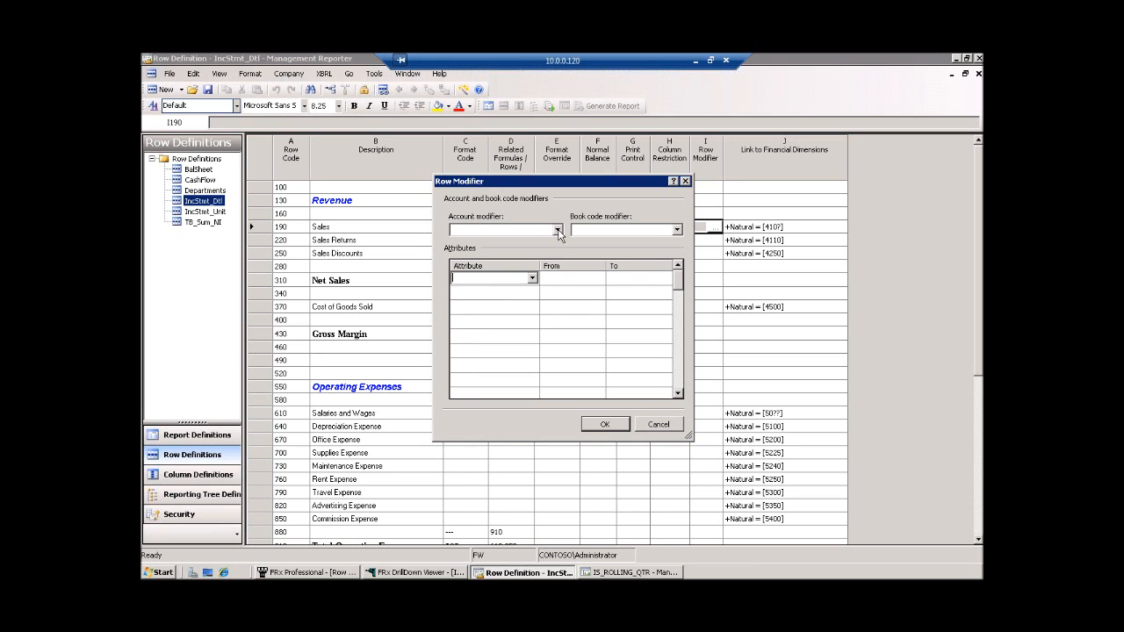
pyautogui.click(557, 231)
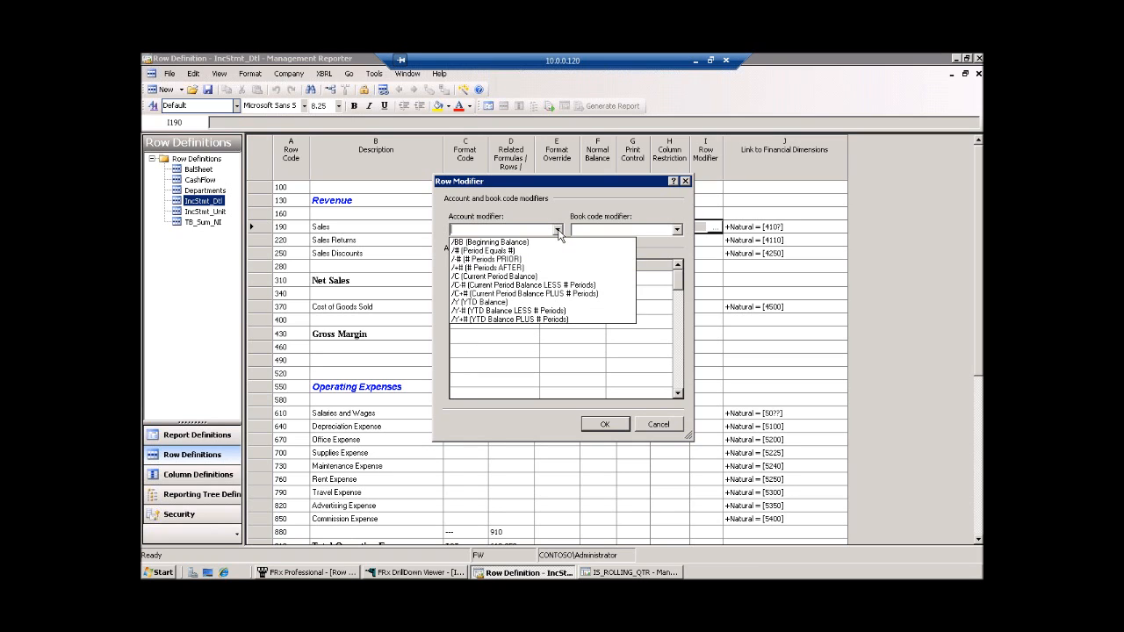
pyautogui.click(579, 334)
pyautogui.click(540, 281)
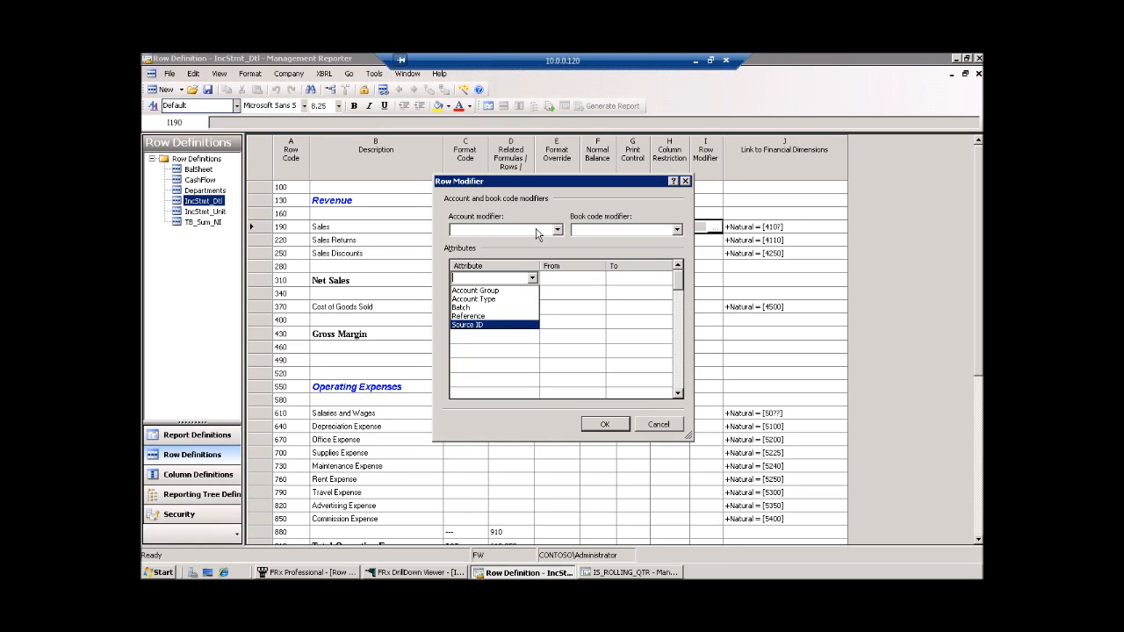
pyautogui.click(666, 425)
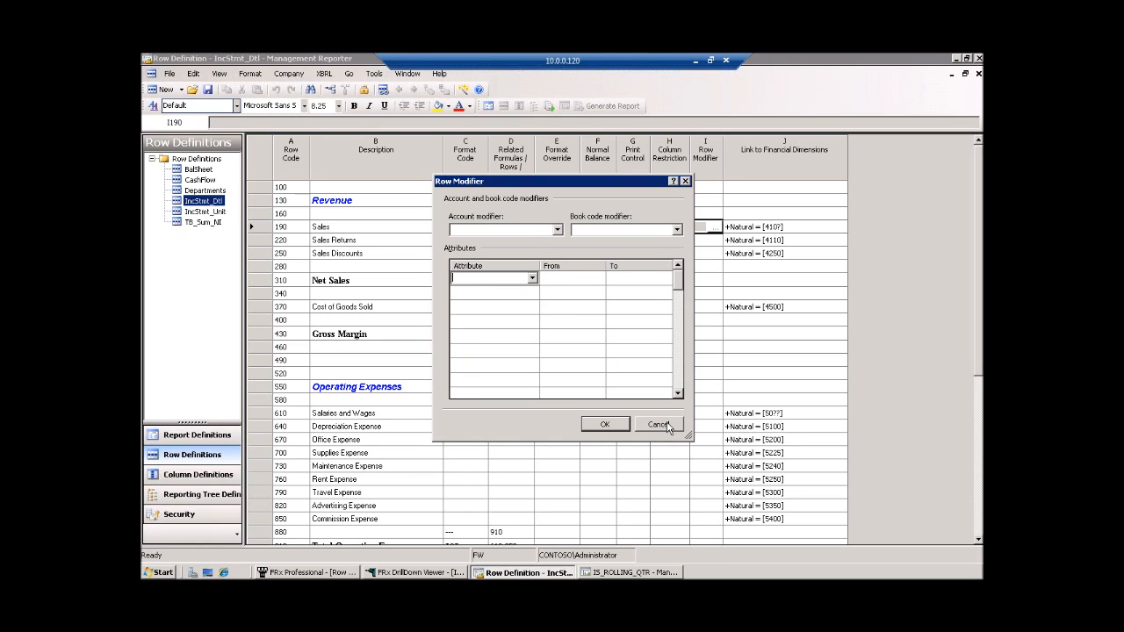
pyautogui.click(665, 425)
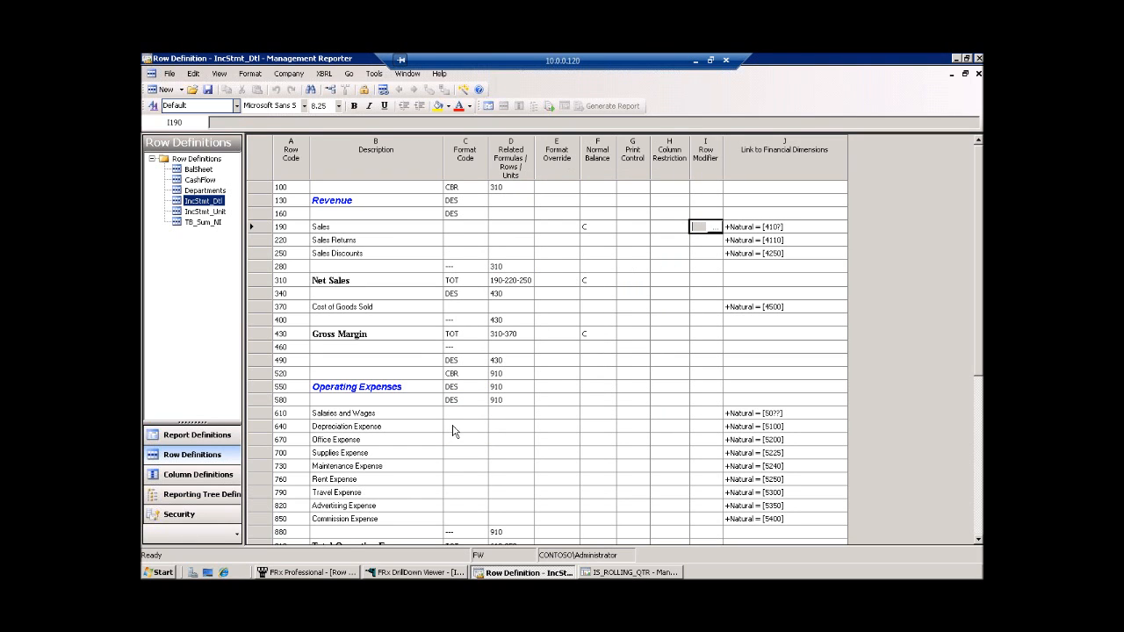
# Switch to FRx and enter the format mask "0.00;(0.00) in the Salaries and Wages row's Related Rates/Rows/Unit cell
pyautogui.click(340, 573)
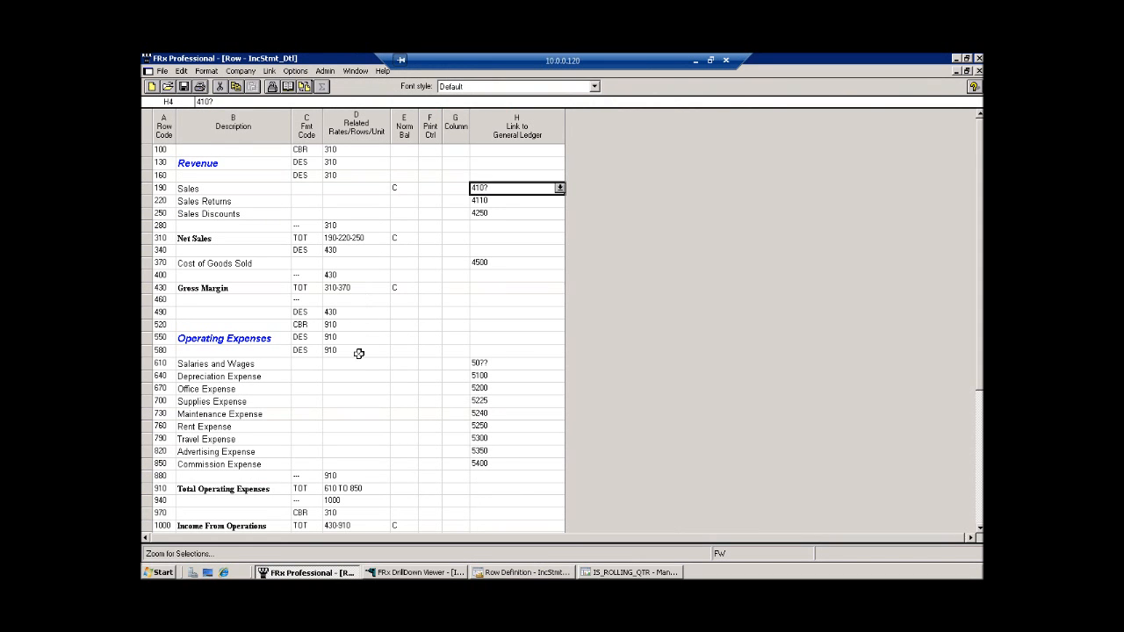
pyautogui.click(353, 364)
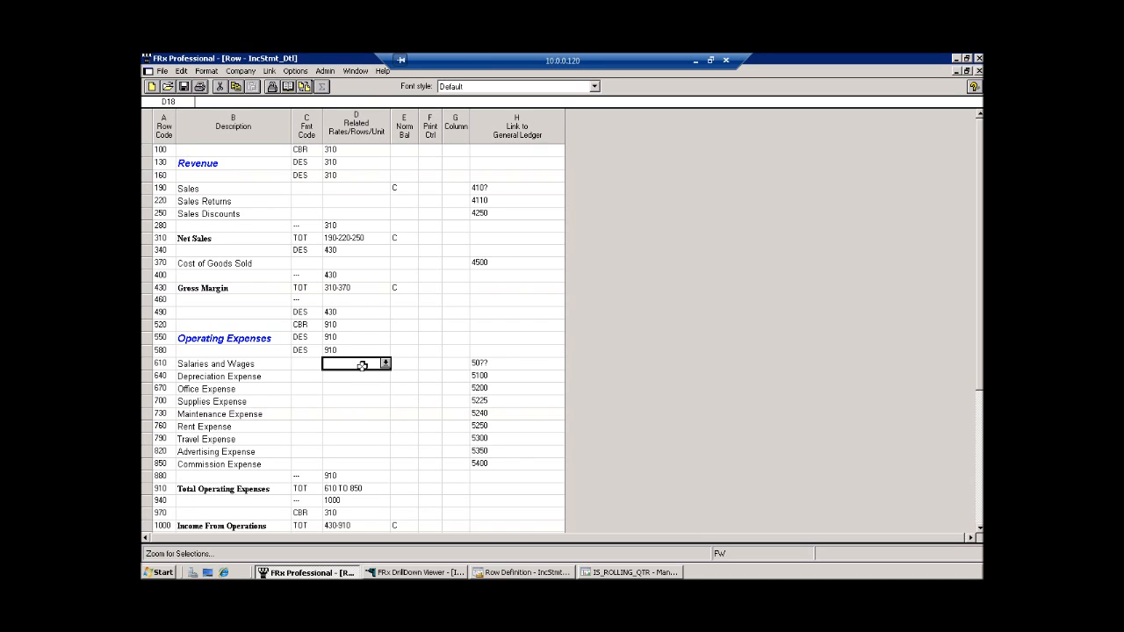
pyautogui.write('"0.00;(0.00')
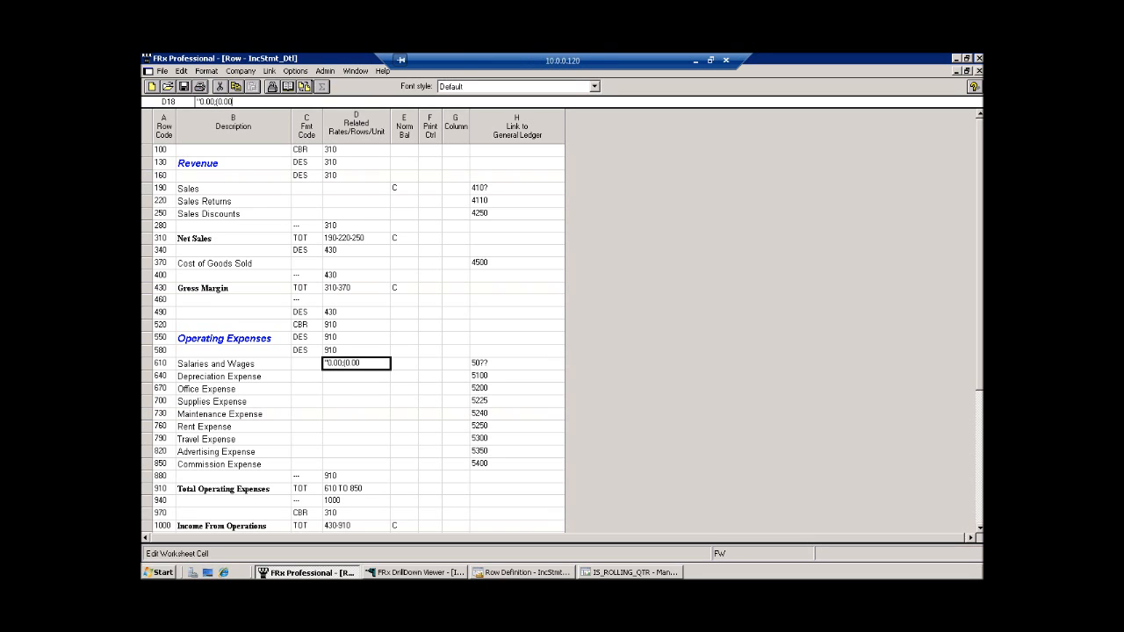
pyautogui.write(')')
pyautogui.click(338, 383)
pyautogui.press('Up')
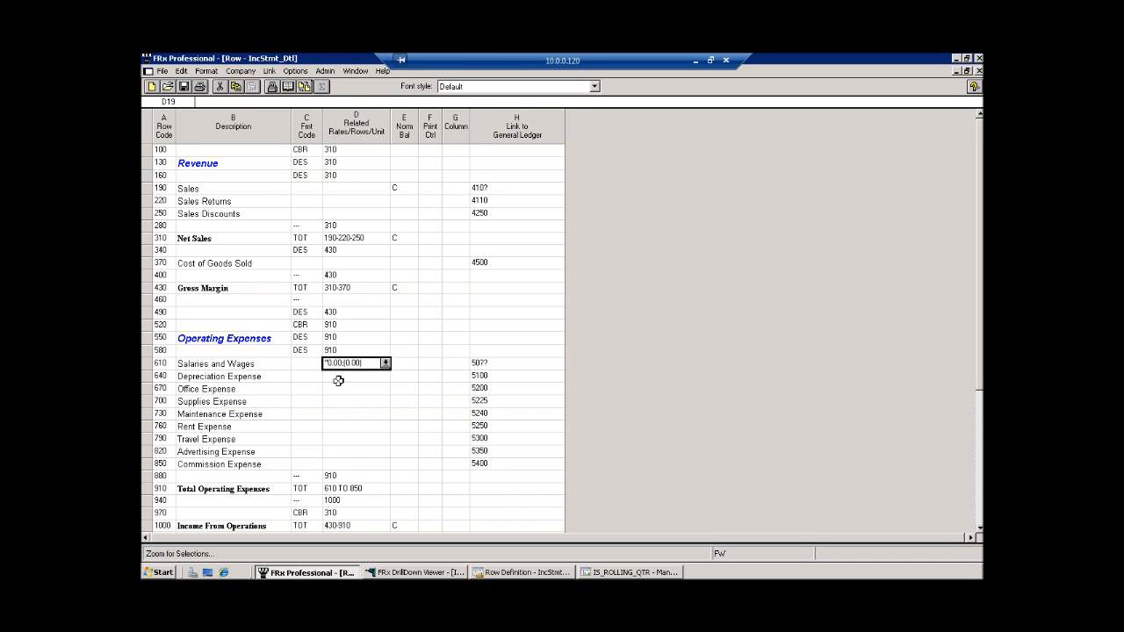
# Switch to Management Reporter, apply a Numeric format override to the Salaries and Wages row, and widen the Format Override column
pyautogui.click(524, 571)
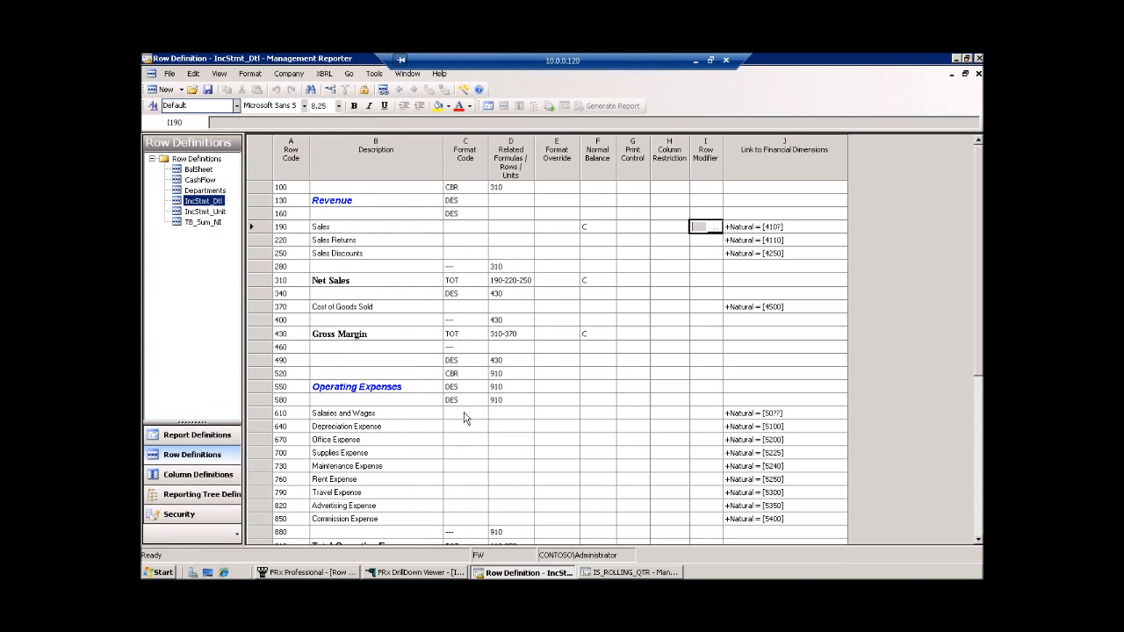
pyautogui.click(514, 415)
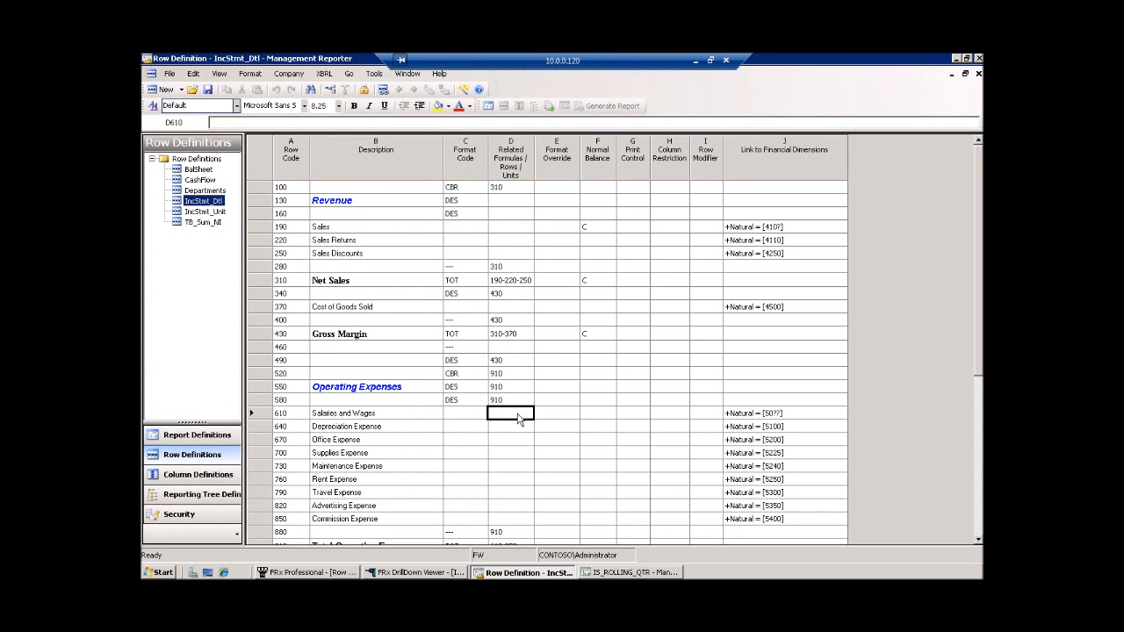
pyautogui.click(560, 419)
pyautogui.doubleClick(562, 423)
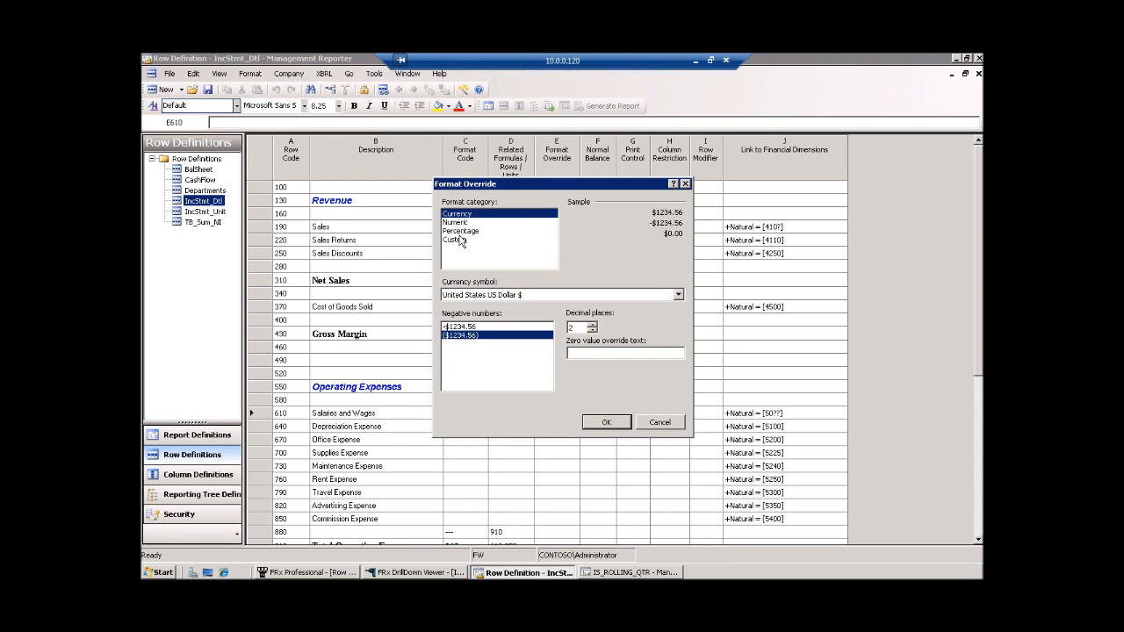
pyautogui.click(456, 223)
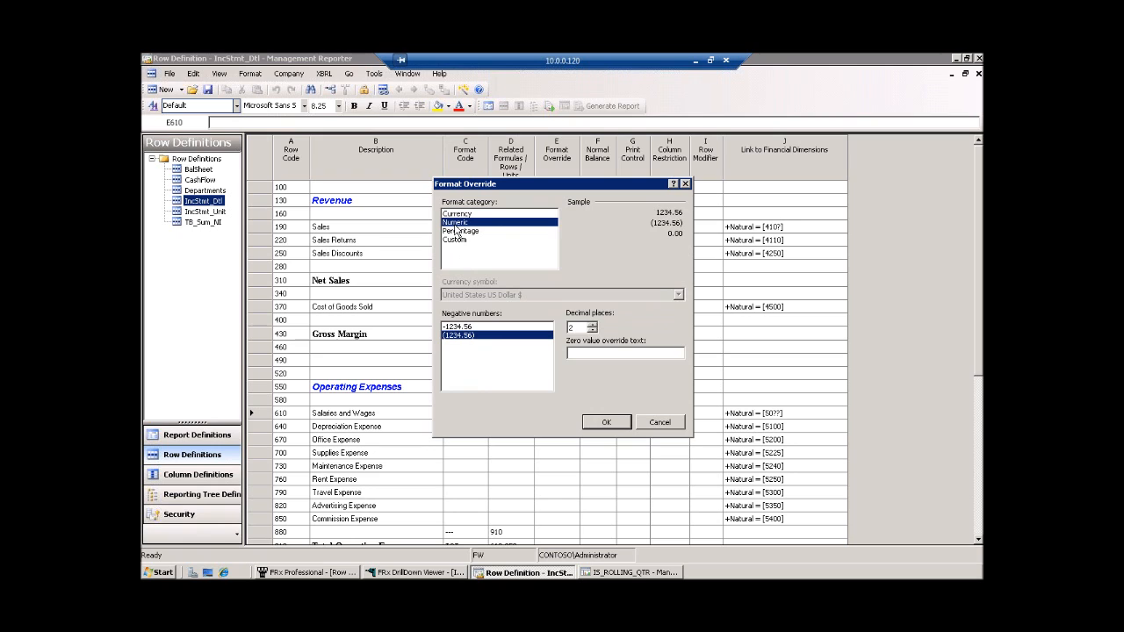
pyautogui.click(606, 422)
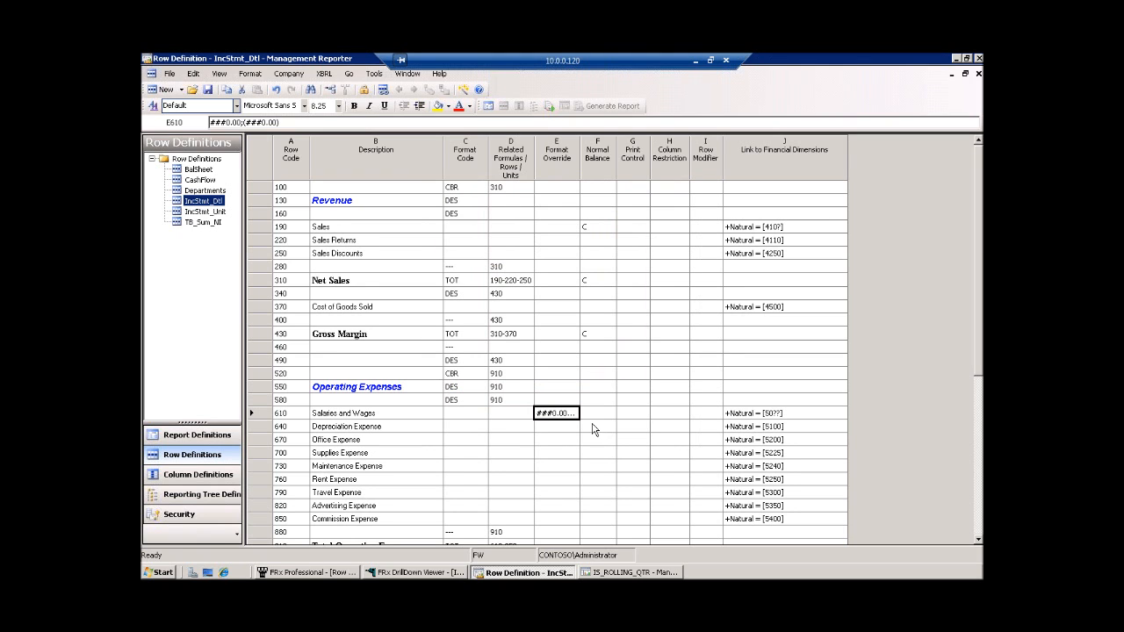
pyautogui.moveTo(580, 158); pyautogui.dragTo(628, 158)
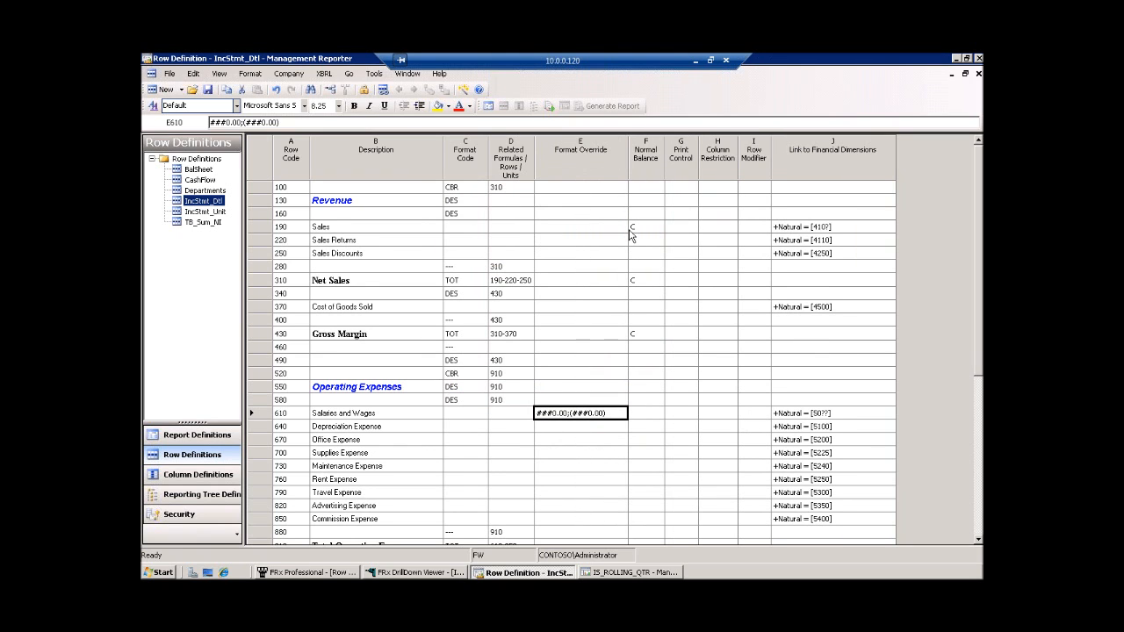
pyautogui.click(524, 417)
pyautogui.click(568, 416)
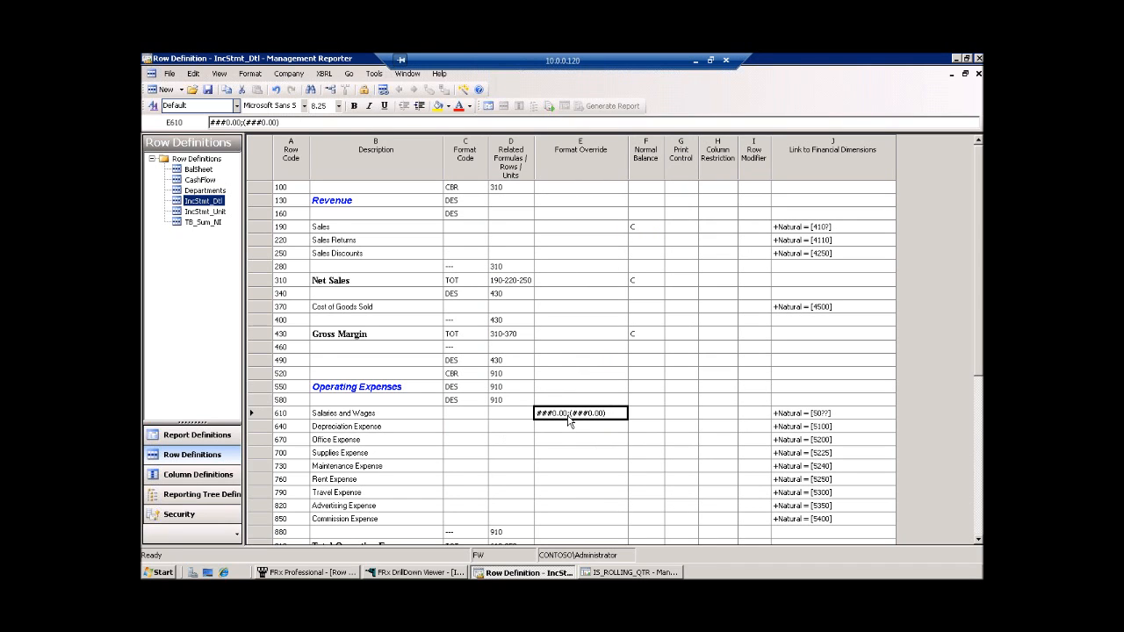
pyautogui.click(760, 416)
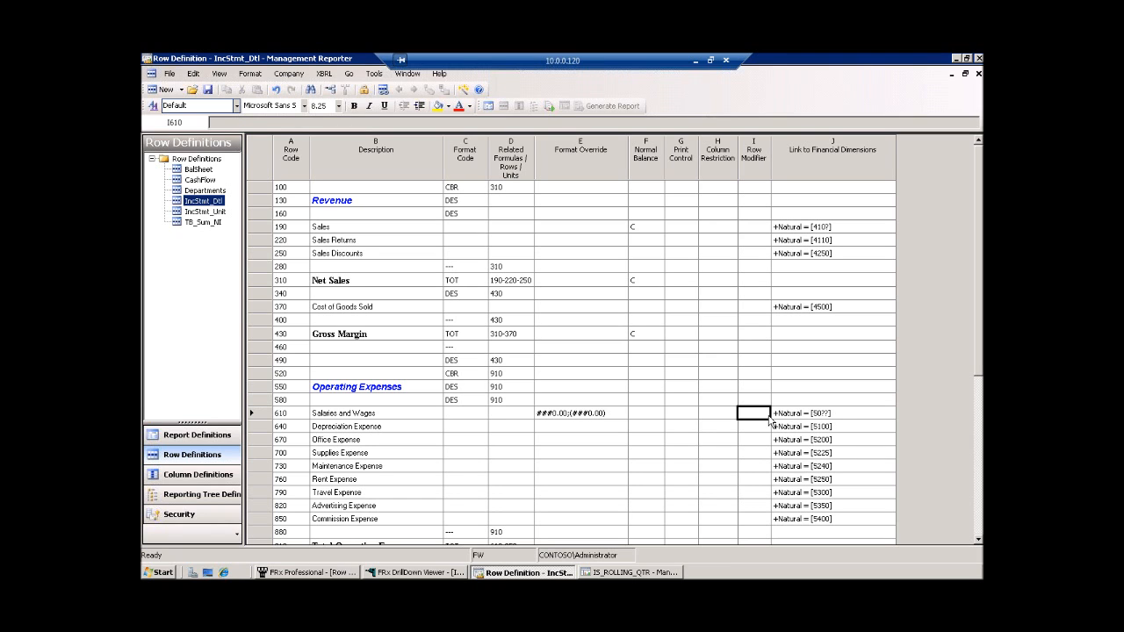
# Clear the Salaries and Wages row's format override and close the IncStmt_Dtl row definition
pyautogui.click(603, 419)
pyautogui.press('Delete')
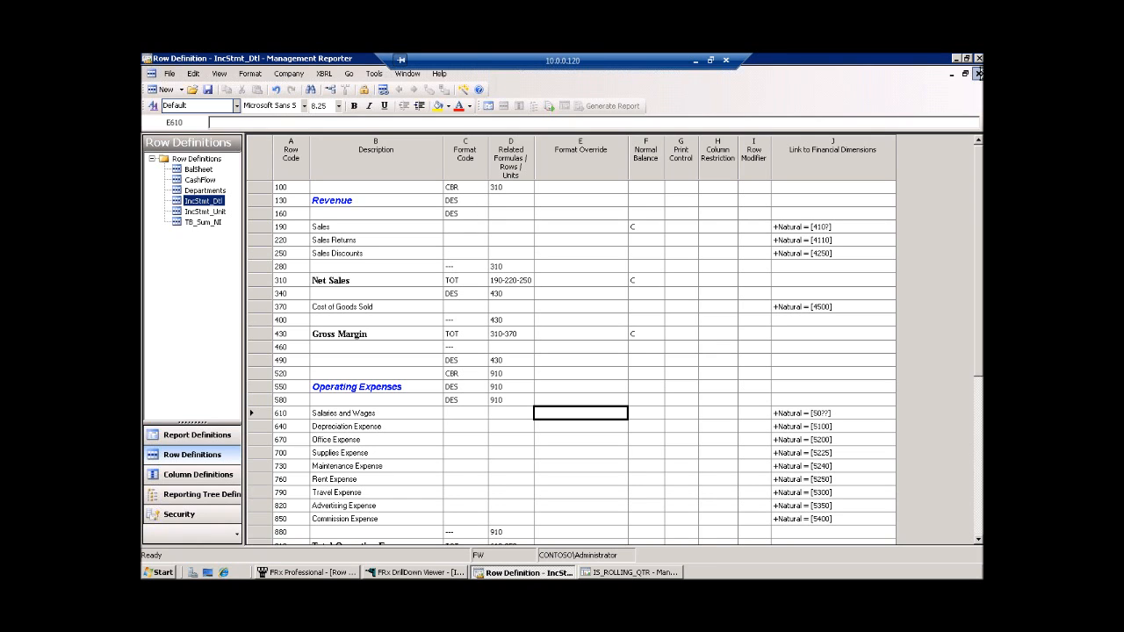
pyautogui.click(978, 74)
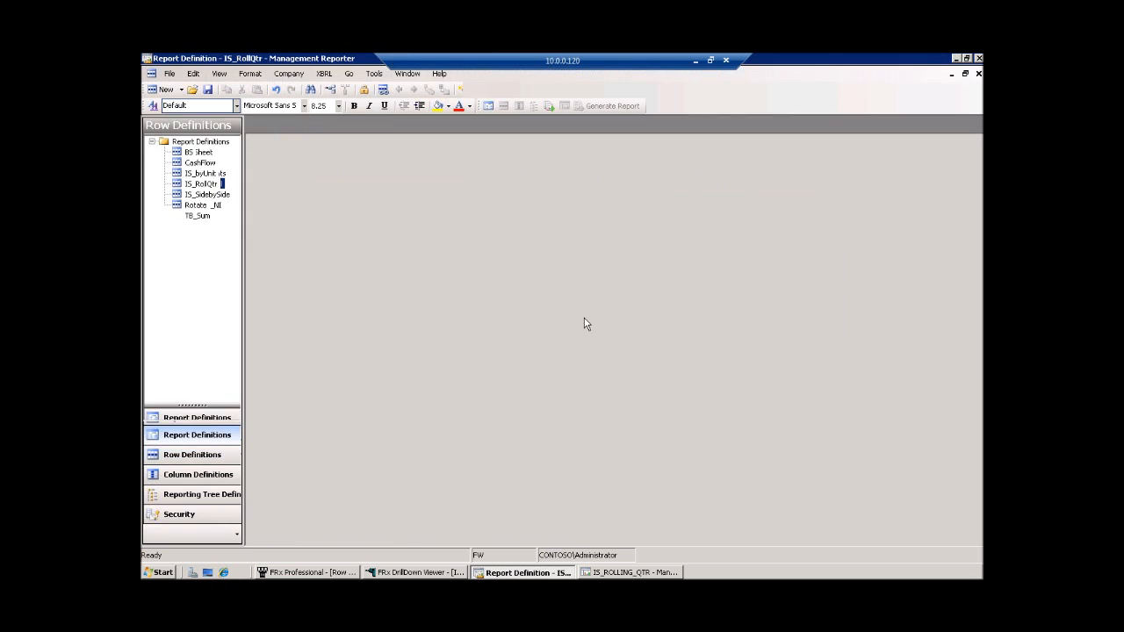
# Switch to FRx and close the IncStmt_Dtl row format, saving its changes
pyautogui.click(353, 573)
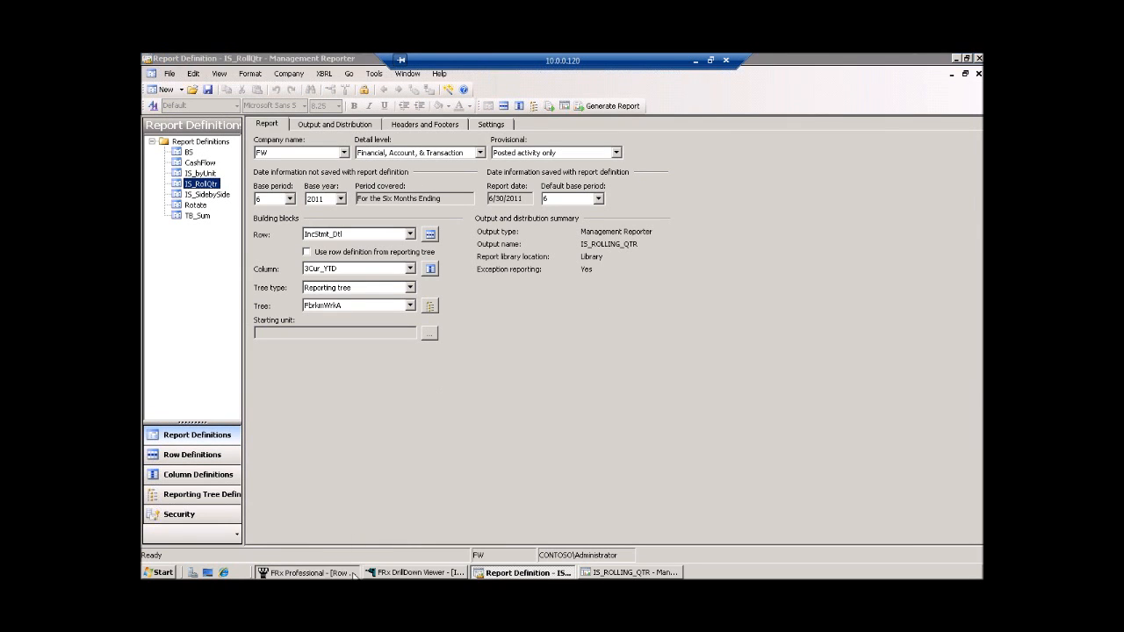
pyautogui.click(978, 71)
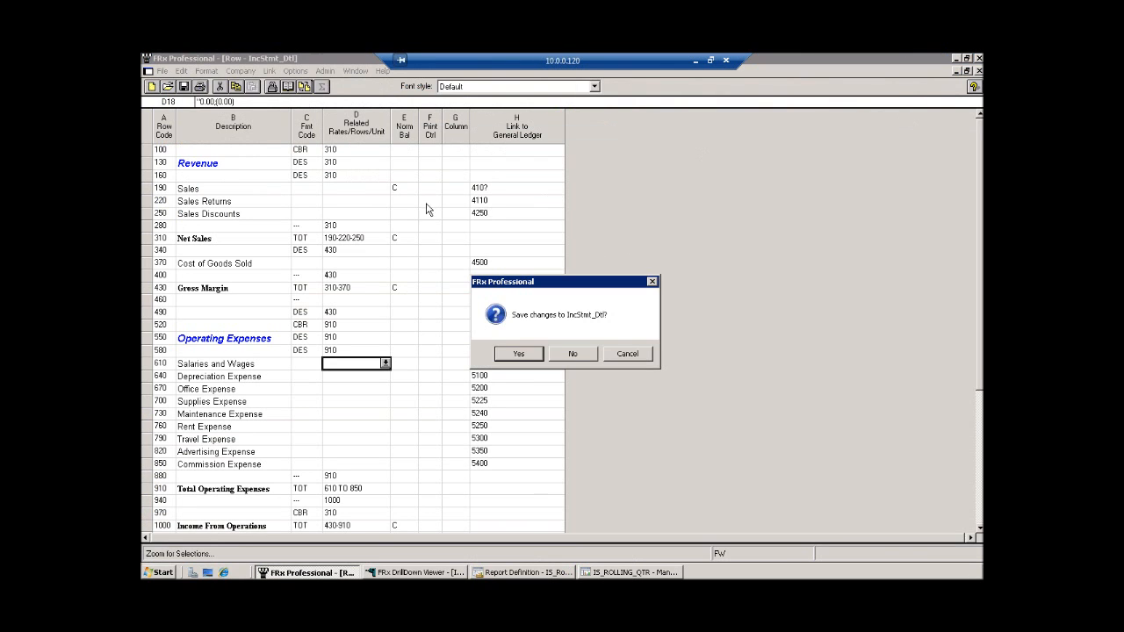
pyautogui.click(528, 360)
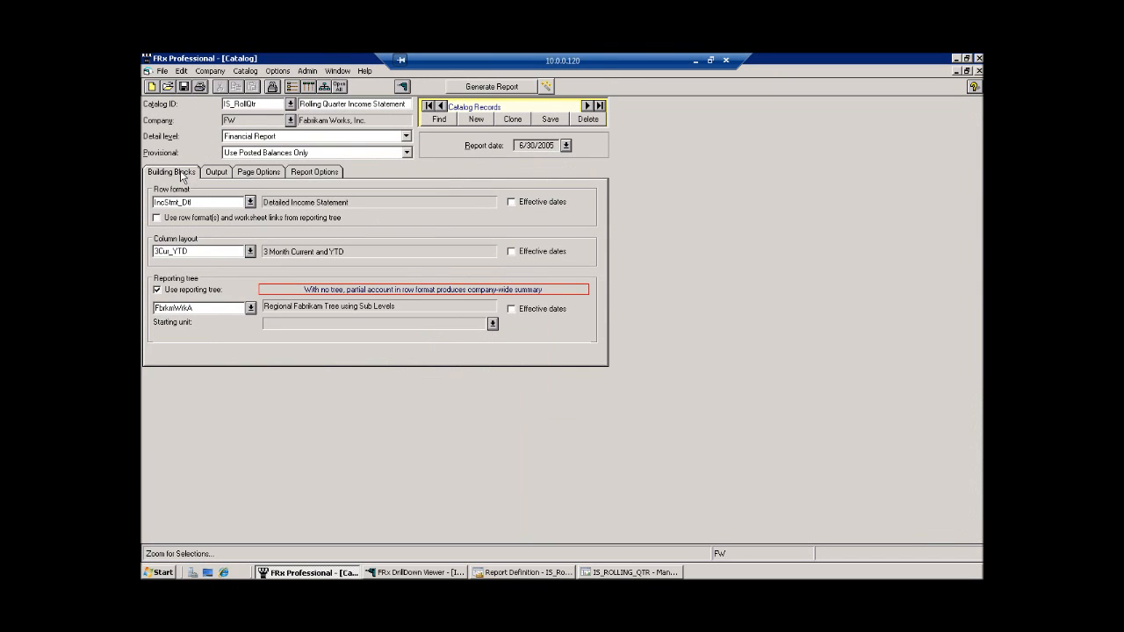
# Review the output, page and report options of the IS_RollQtr catalog
pyautogui.click(216, 172)
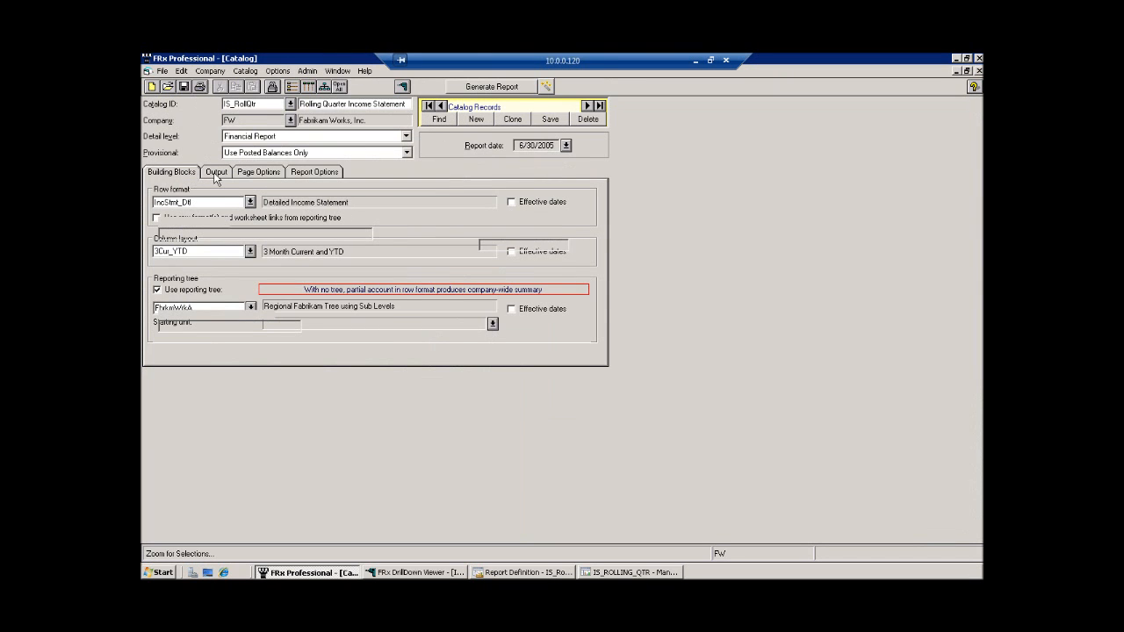
pyautogui.click(258, 172)
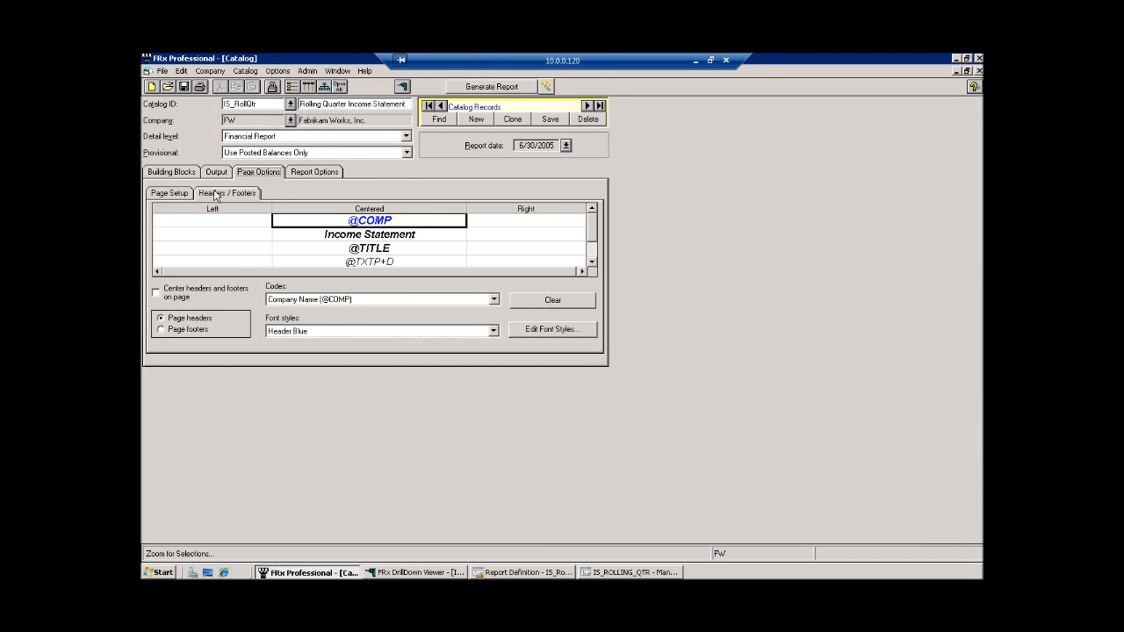
pyautogui.click(315, 172)
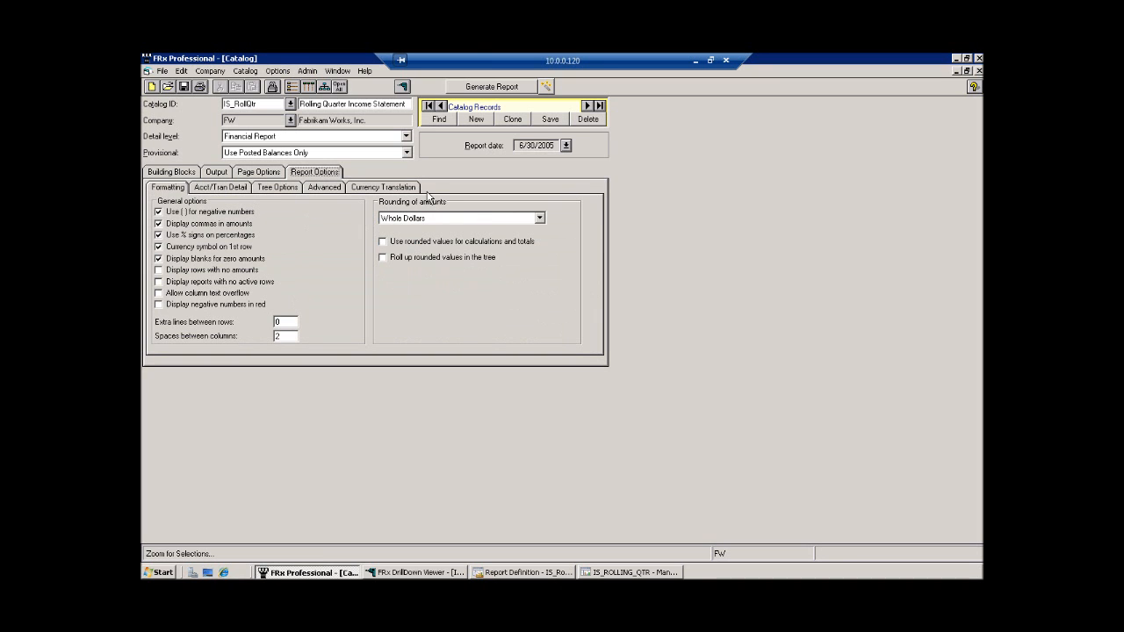
# Switch to Management Reporter and review IS_RollQtr's output, header and footer, and settings pages, including the additional report settings, without changing anything
pyautogui.click(490, 569)
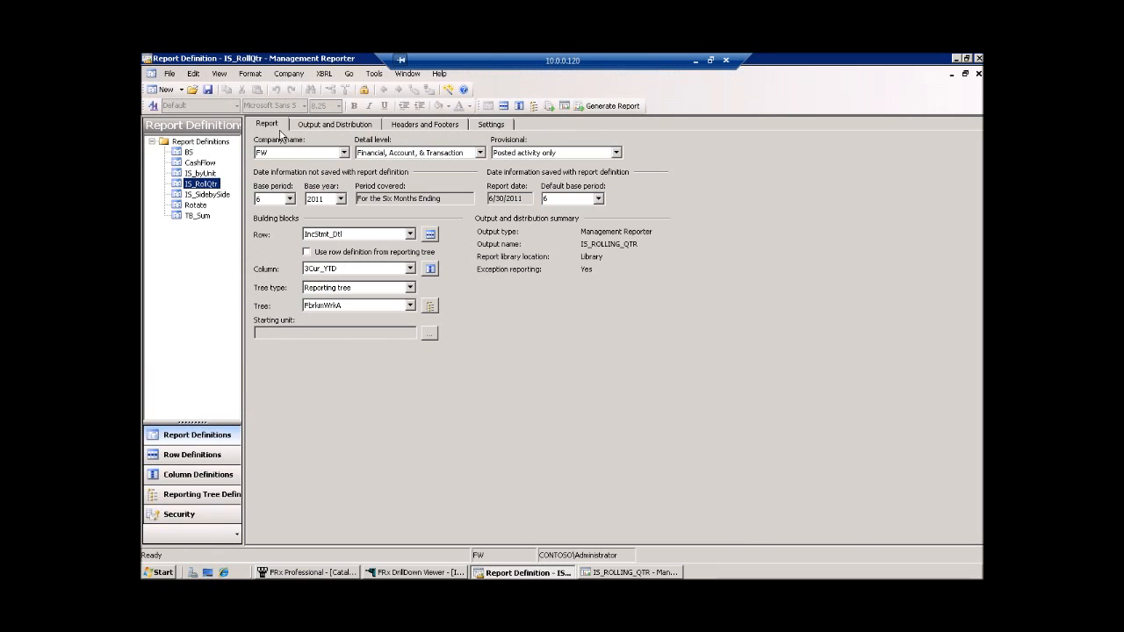
pyautogui.click(317, 128)
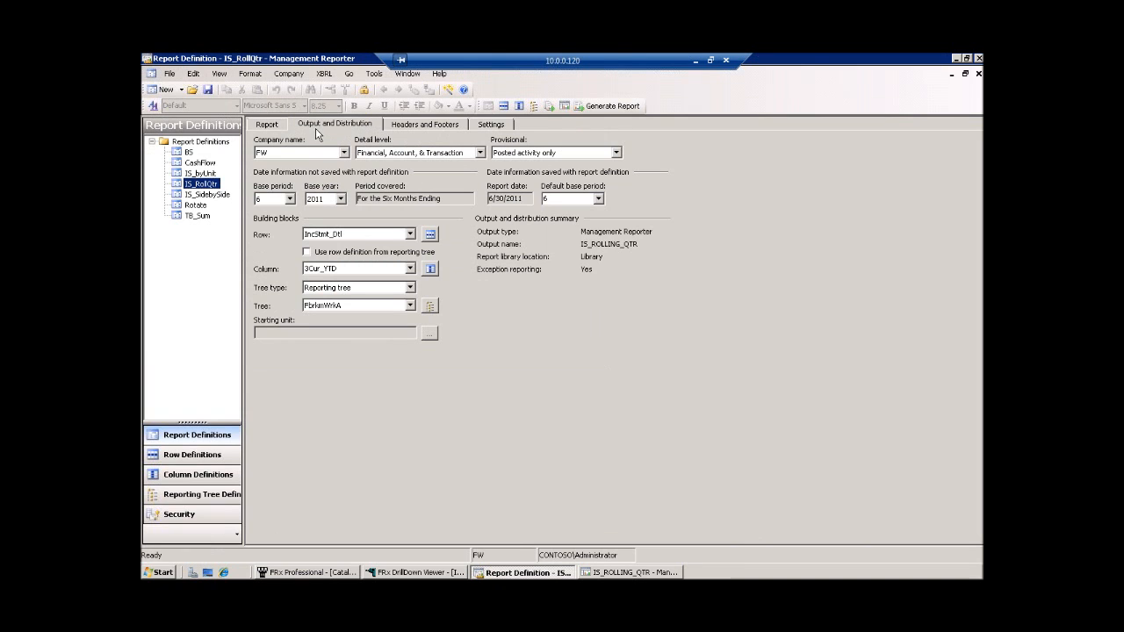
pyautogui.click(407, 128)
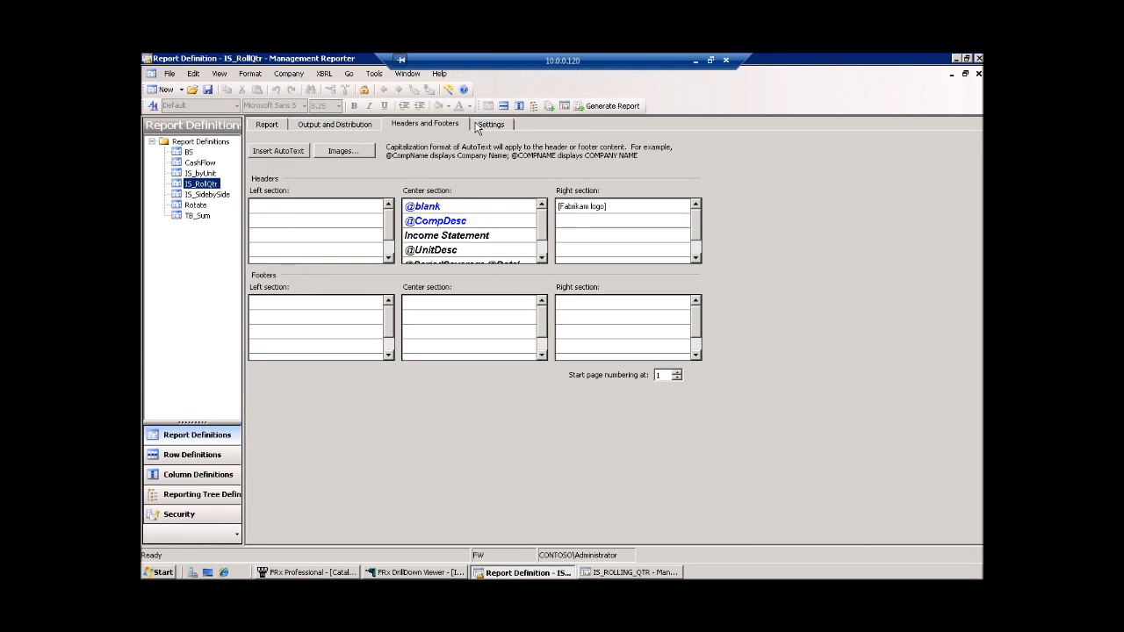
pyautogui.click(477, 128)
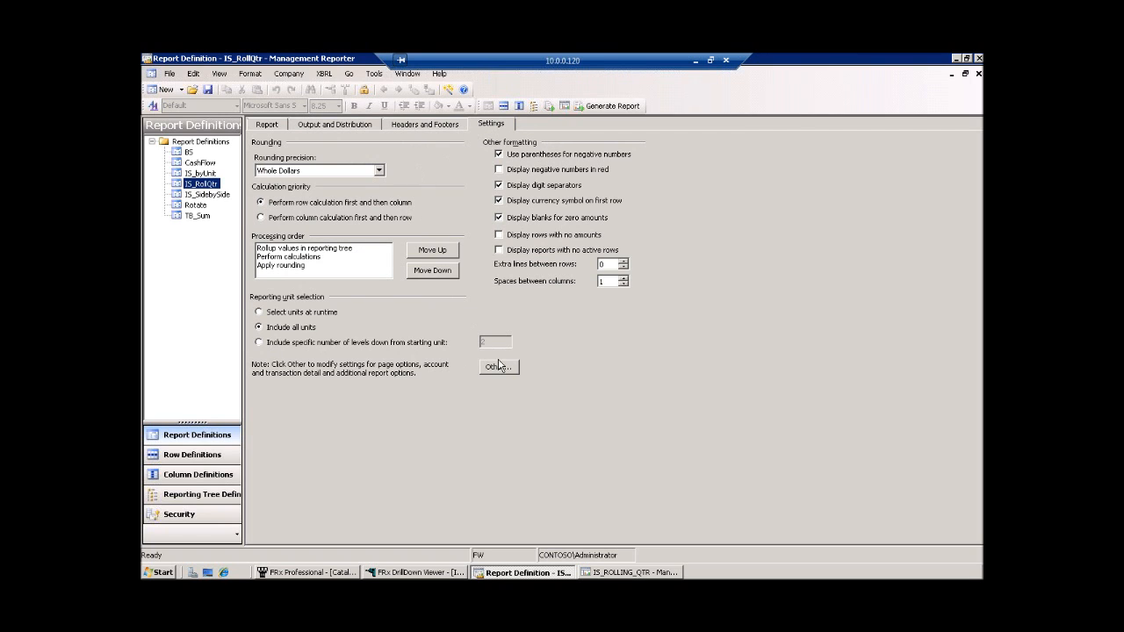
pyautogui.click(499, 368)
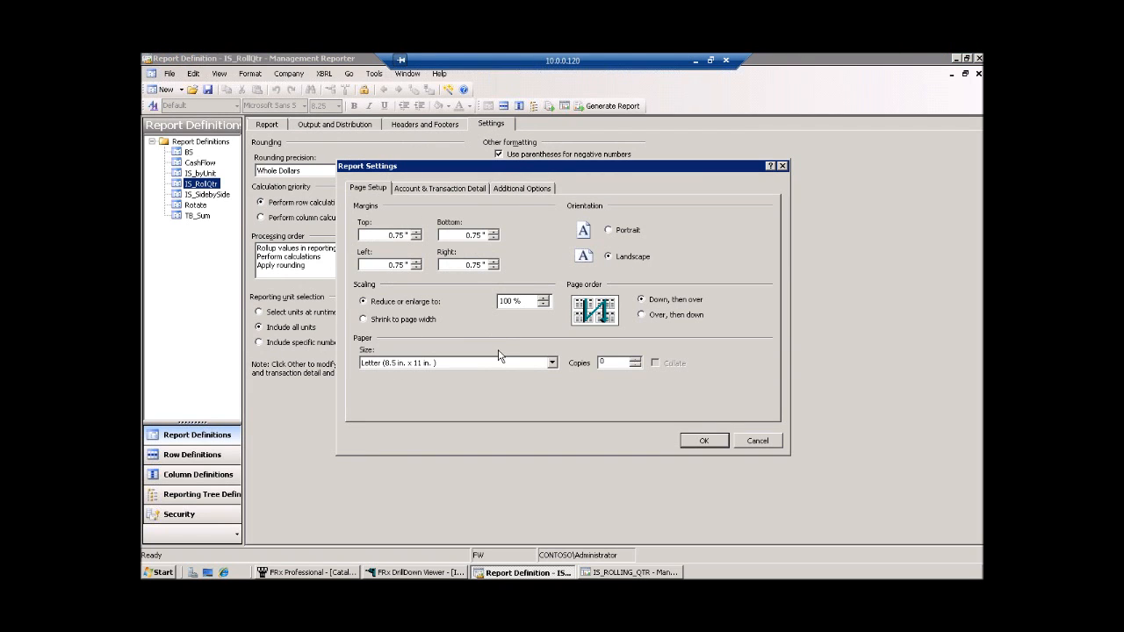
pyautogui.click(748, 443)
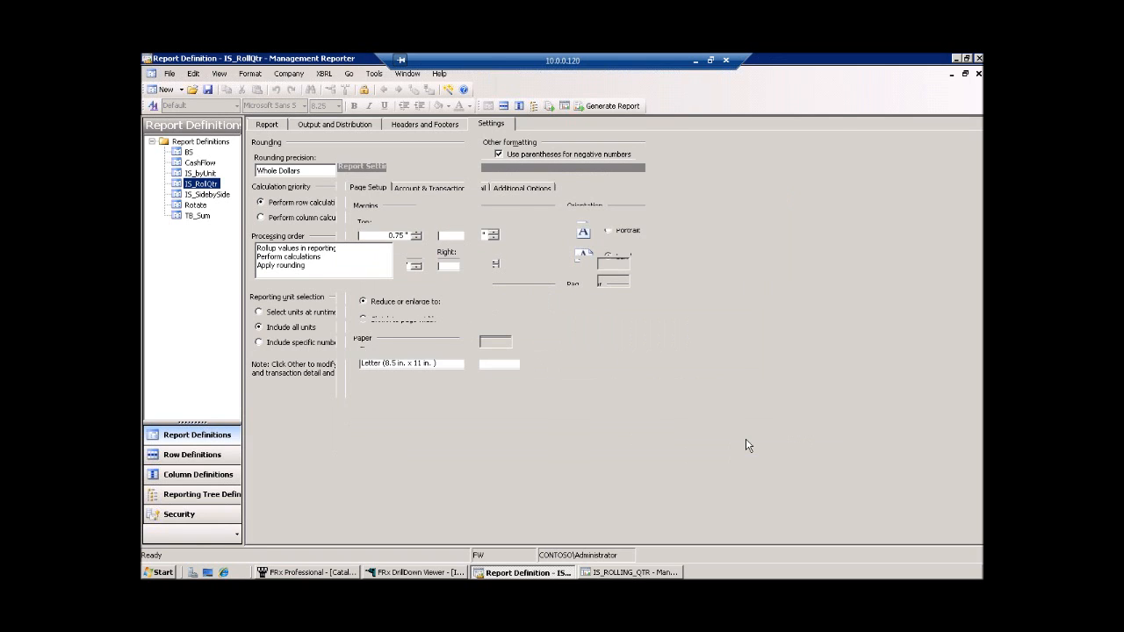
pyautogui.click(274, 127)
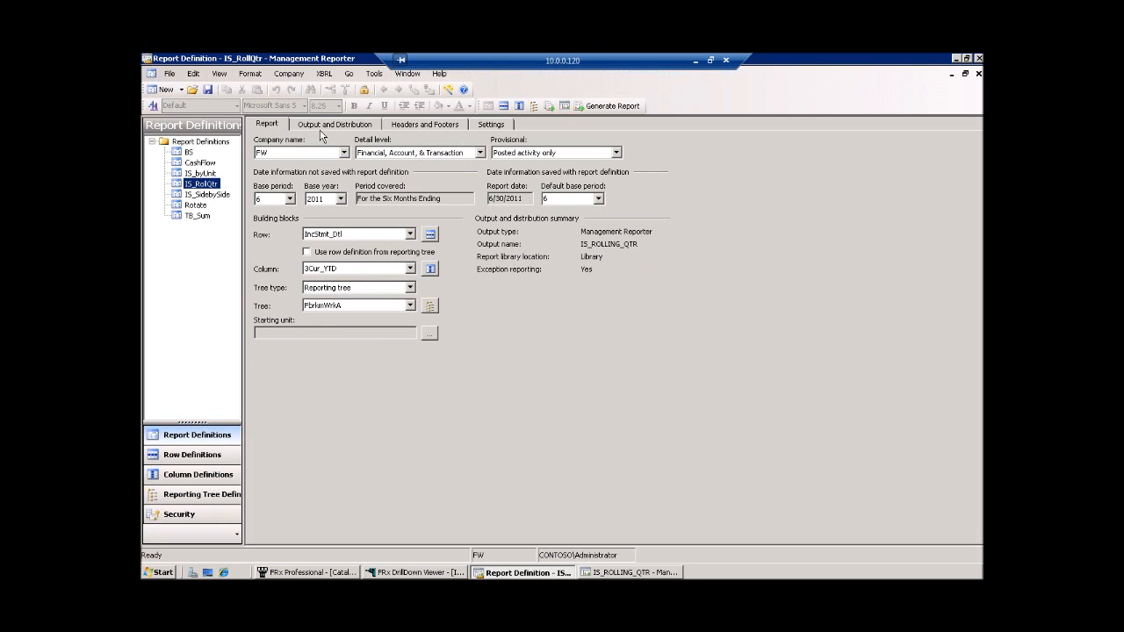
# Switch to FRx and check the catalog's output options and output file location, leaving the file name as is
pyautogui.click(333, 575)
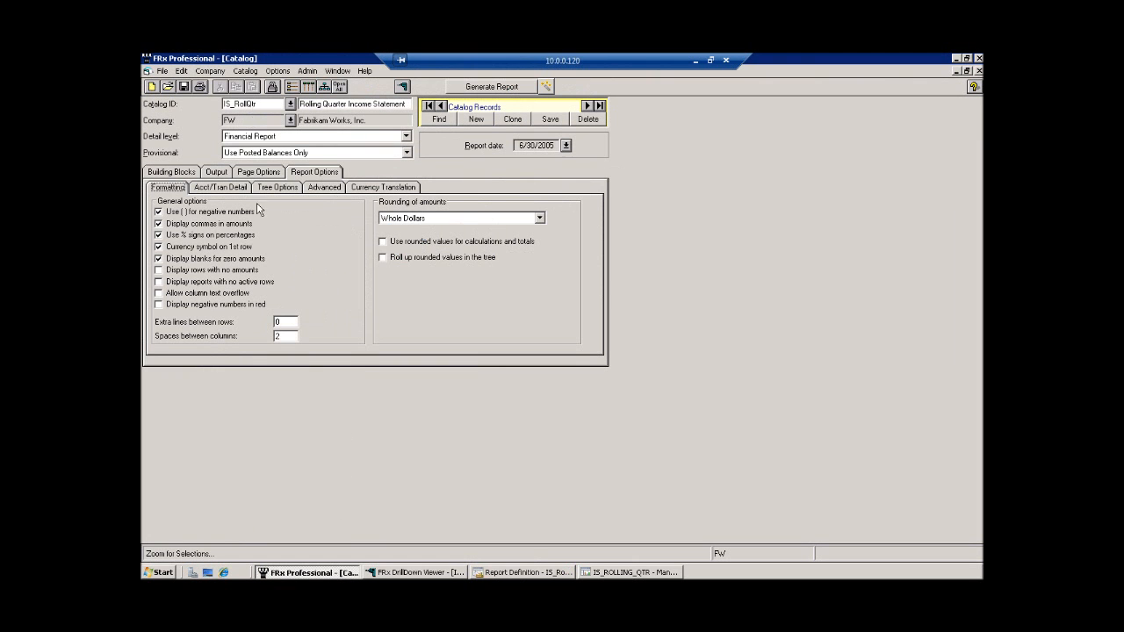
pyautogui.click(221, 173)
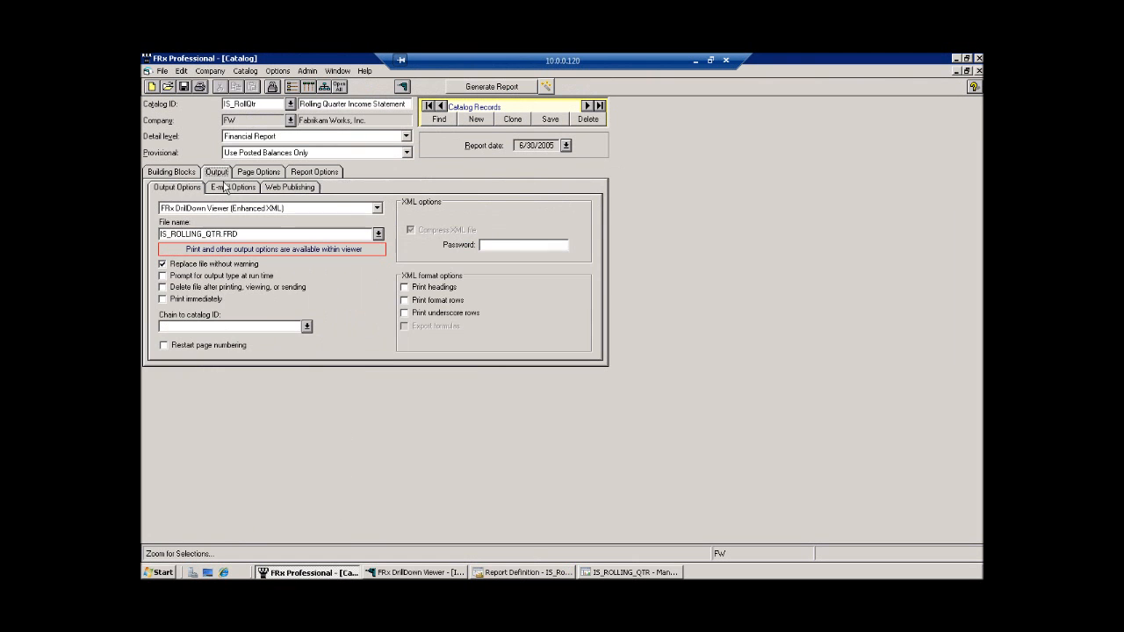
pyautogui.click(378, 234)
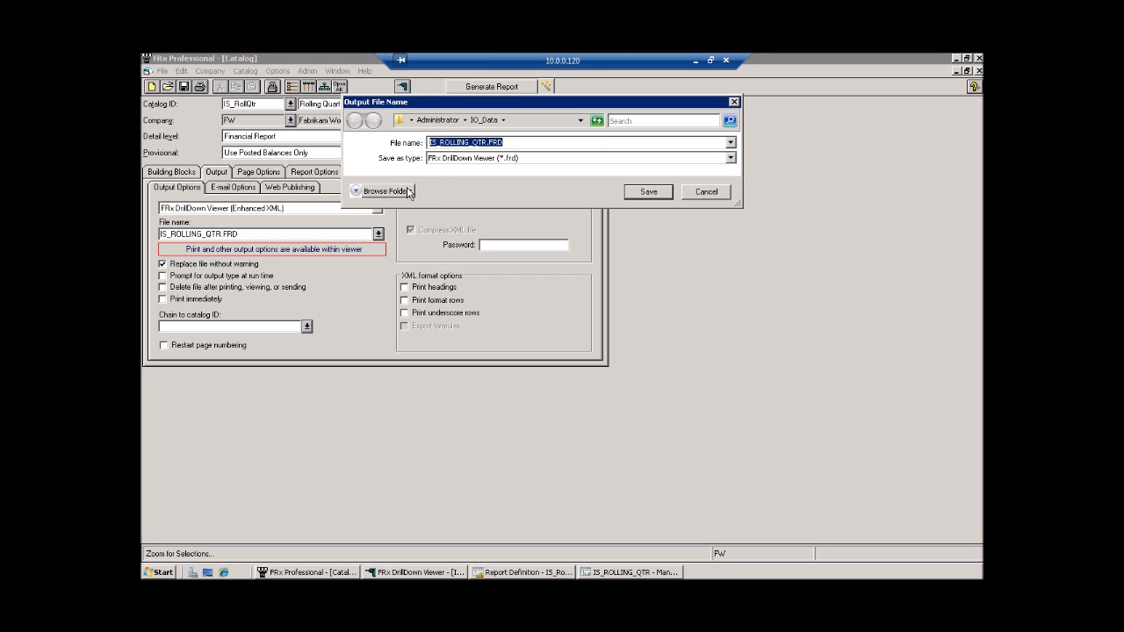
pyautogui.click(700, 194)
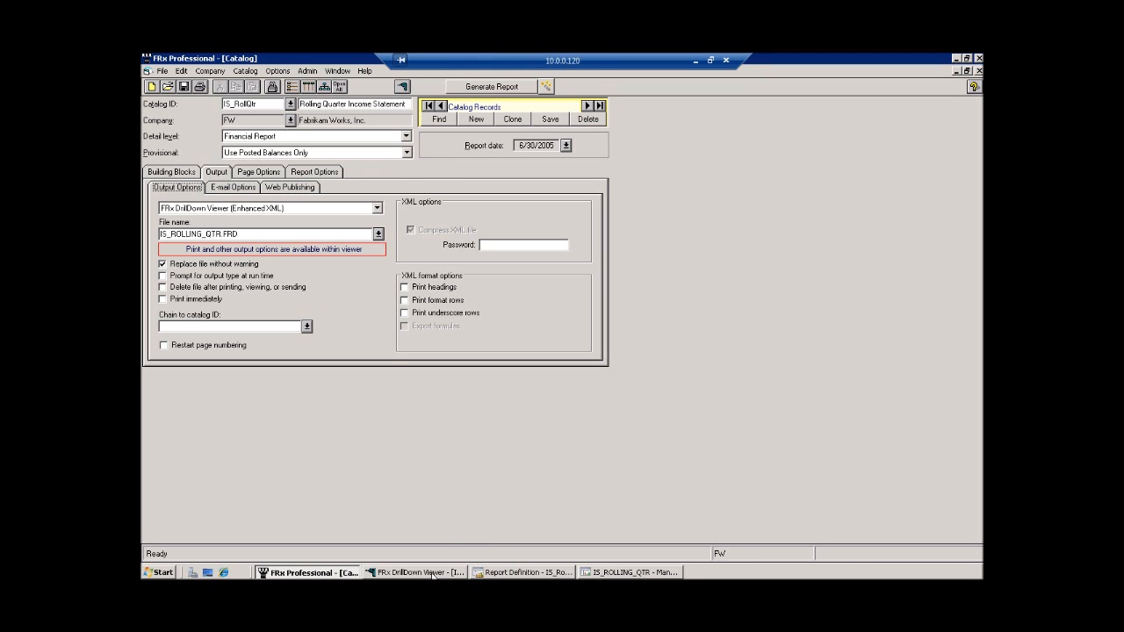
# Switch to Management Reporter and check the output and distribution options and the report library location for IS_RollQtr
pyautogui.click(478, 573)
pyautogui.click(356, 129)
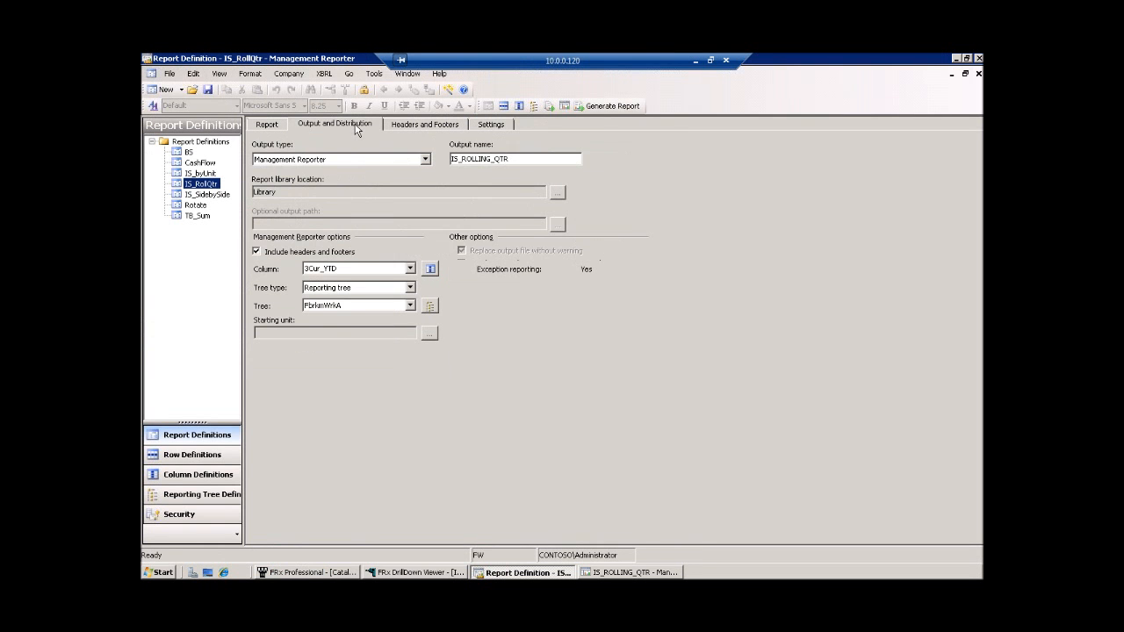
pyautogui.click(558, 193)
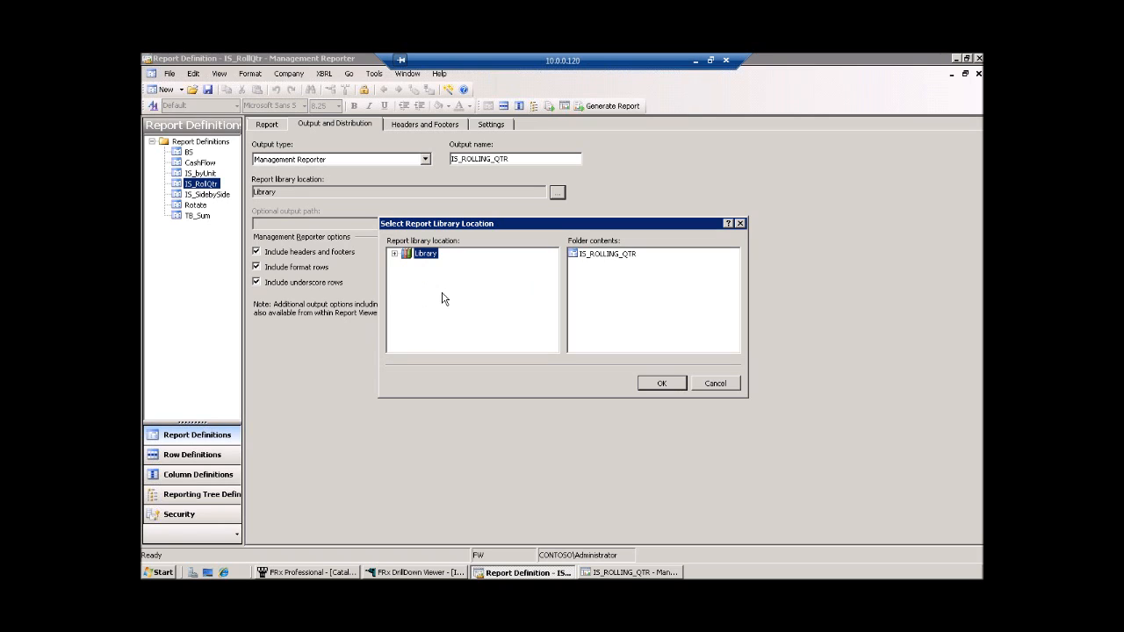
pyautogui.click(711, 386)
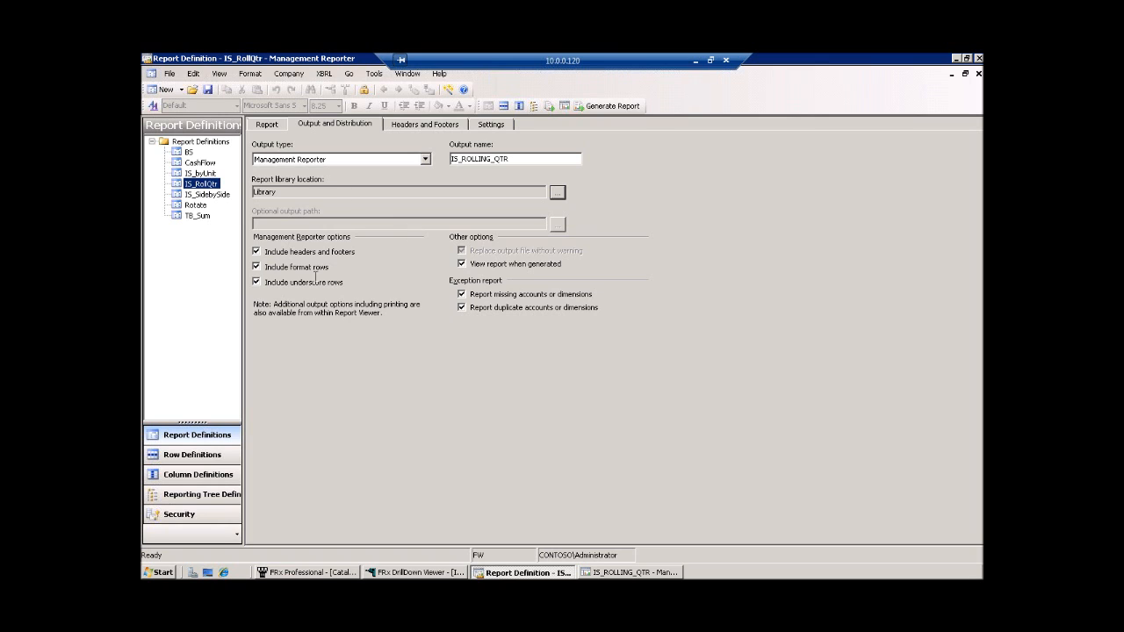
# Switch to FRx and check the rounding choices in the catalog's report formatting options, keeping Whole Dollars
pyautogui.click(324, 572)
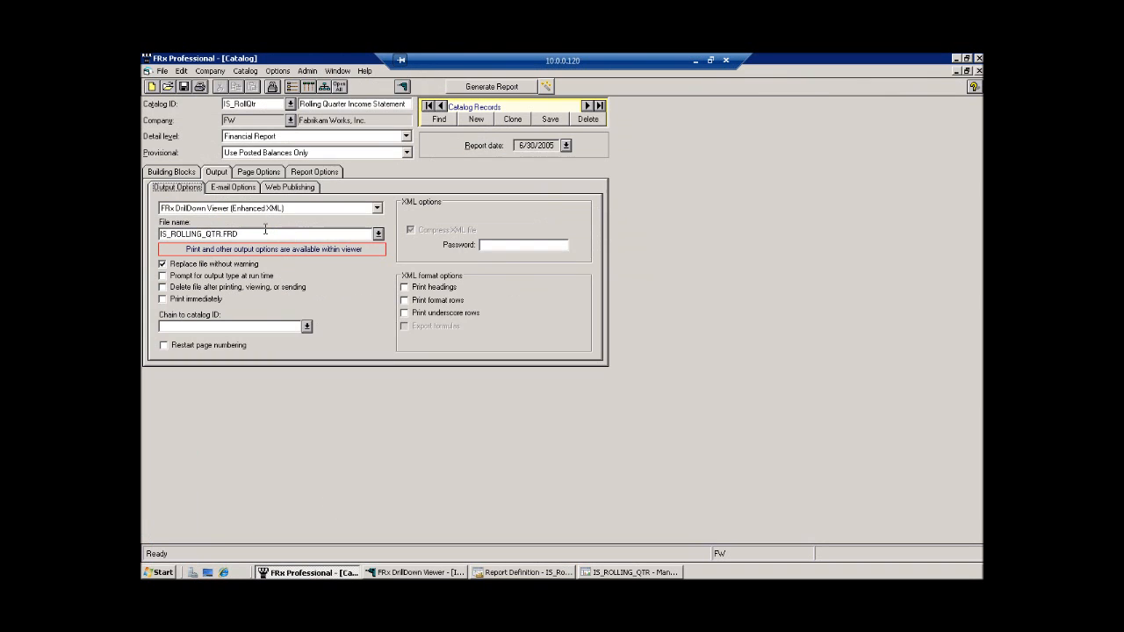
pyautogui.click(265, 173)
pyautogui.click(301, 174)
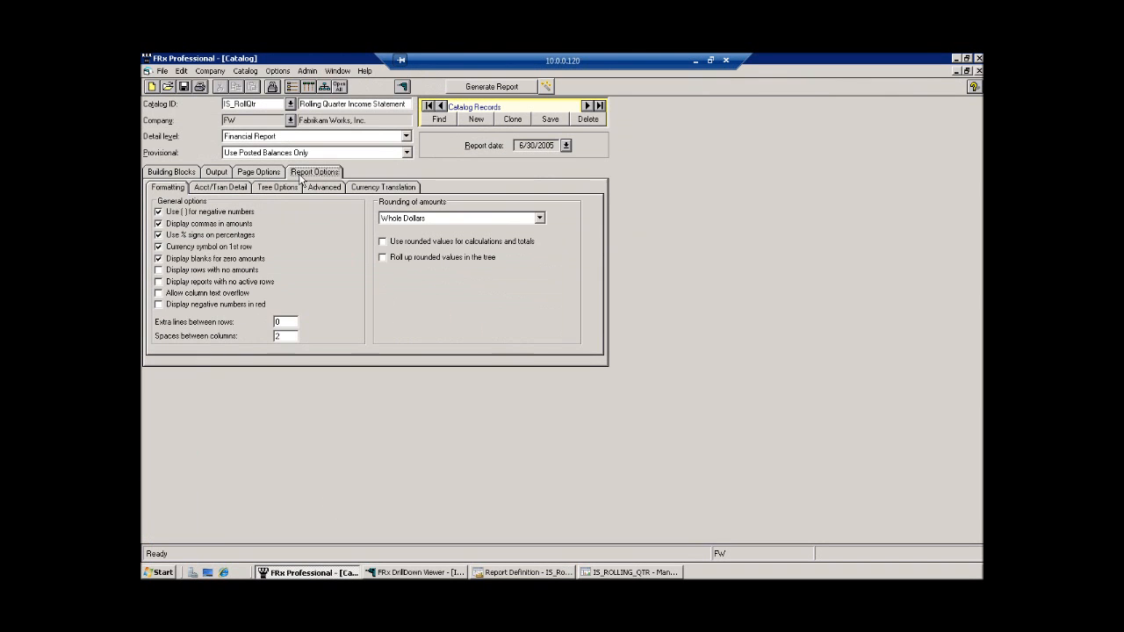
pyautogui.click(403, 218)
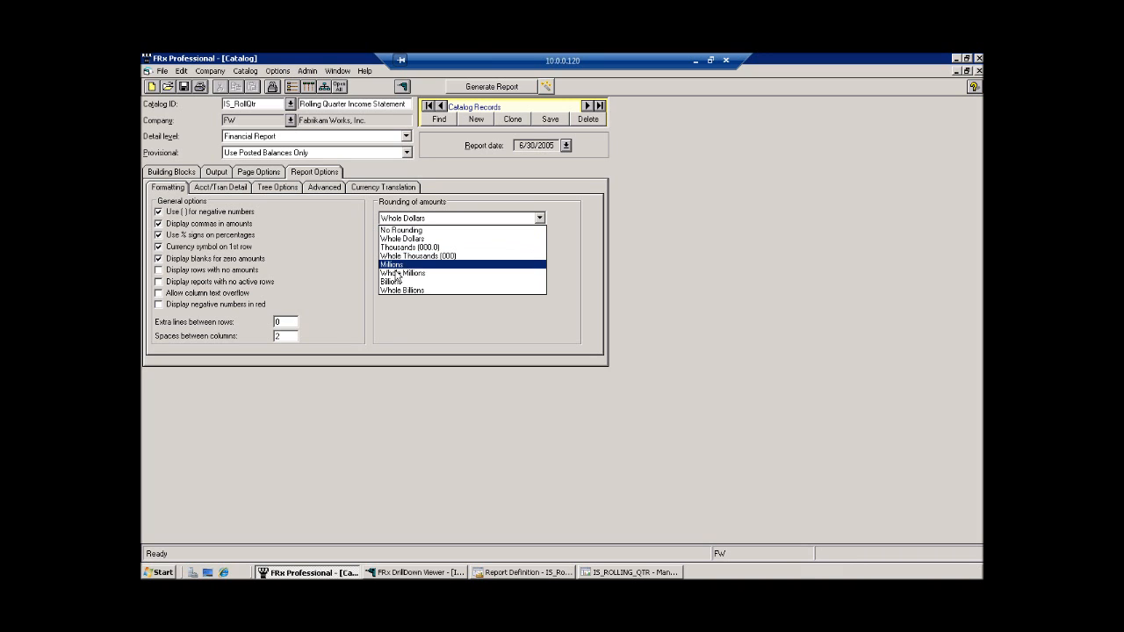
pyautogui.click(409, 223)
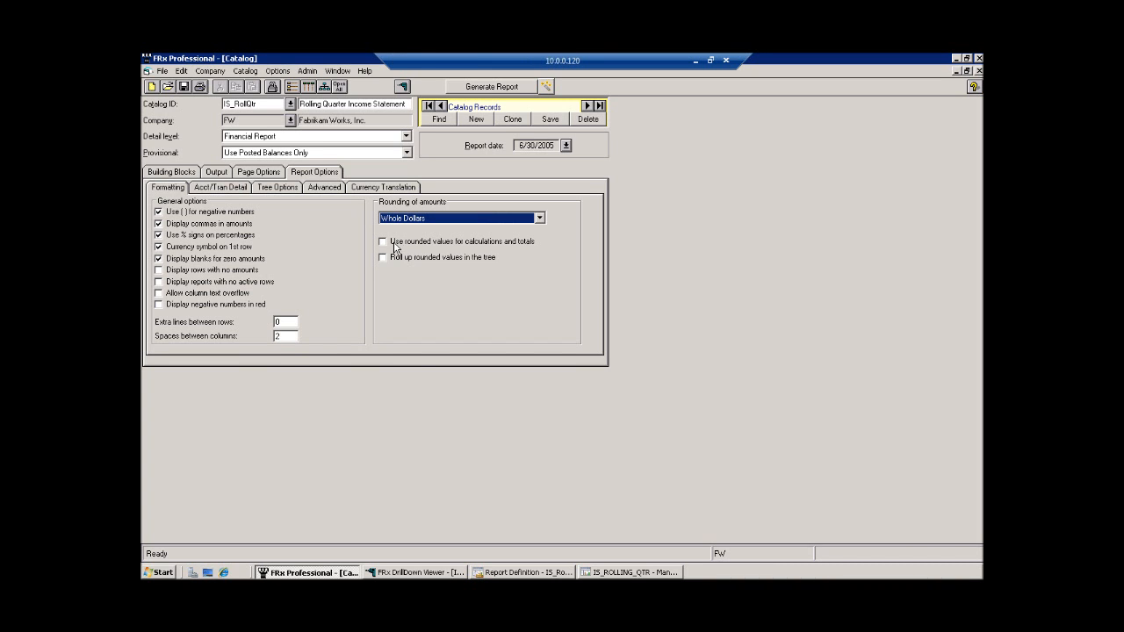
# Switch to Management Reporter and check the rounding precision choices in the IS_RollQtr settings, keeping Whole Dollars
pyautogui.click(489, 573)
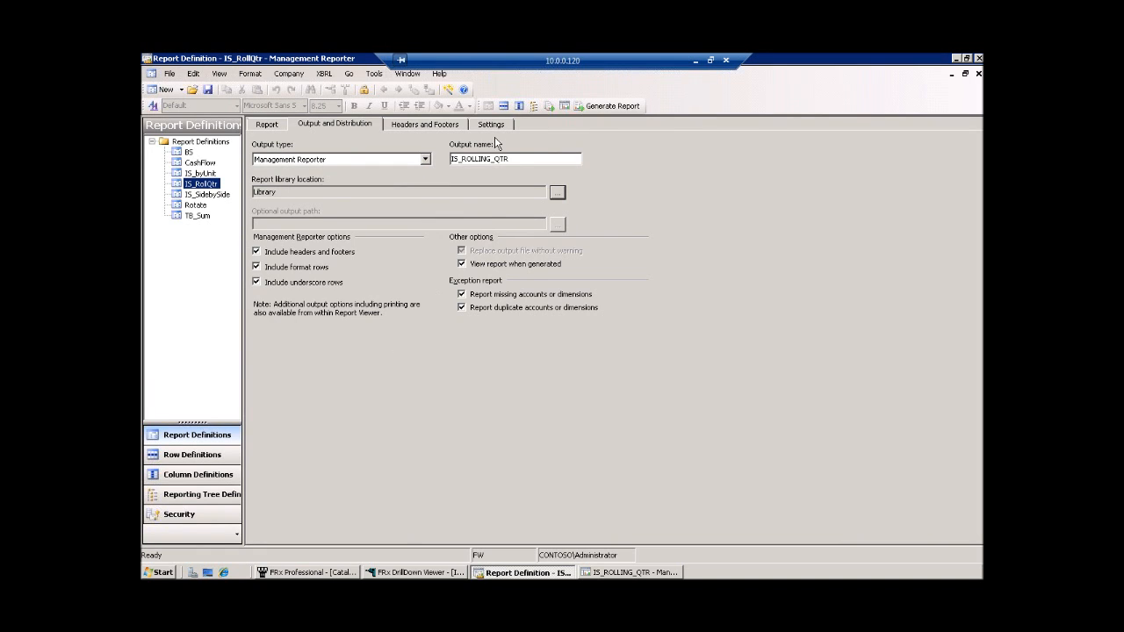
pyautogui.click(483, 125)
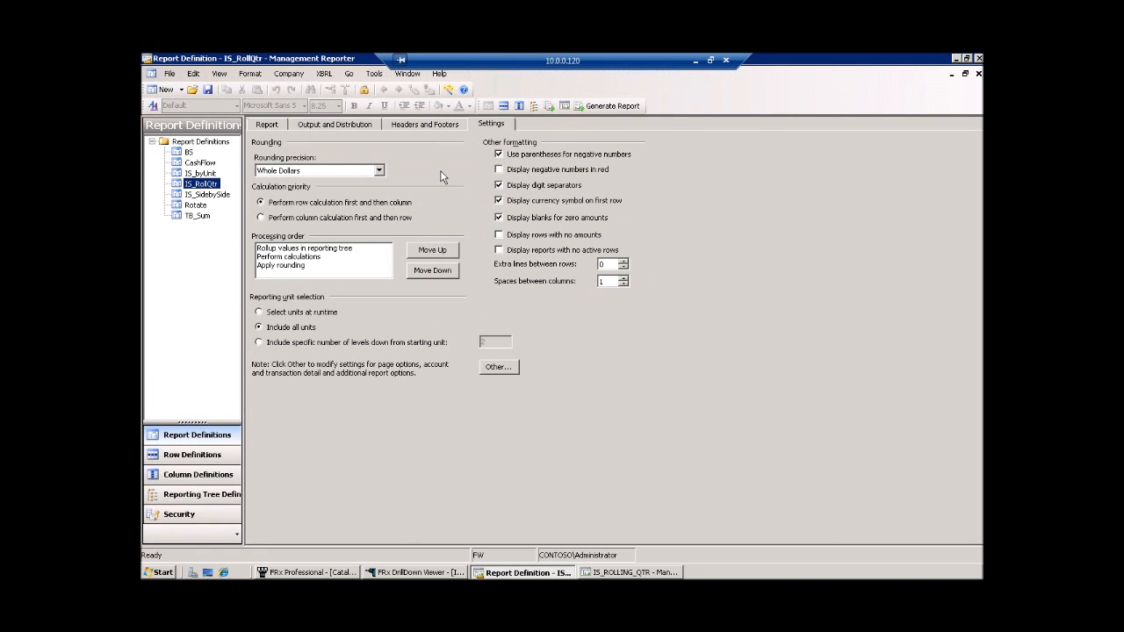
pyautogui.click(379, 170)
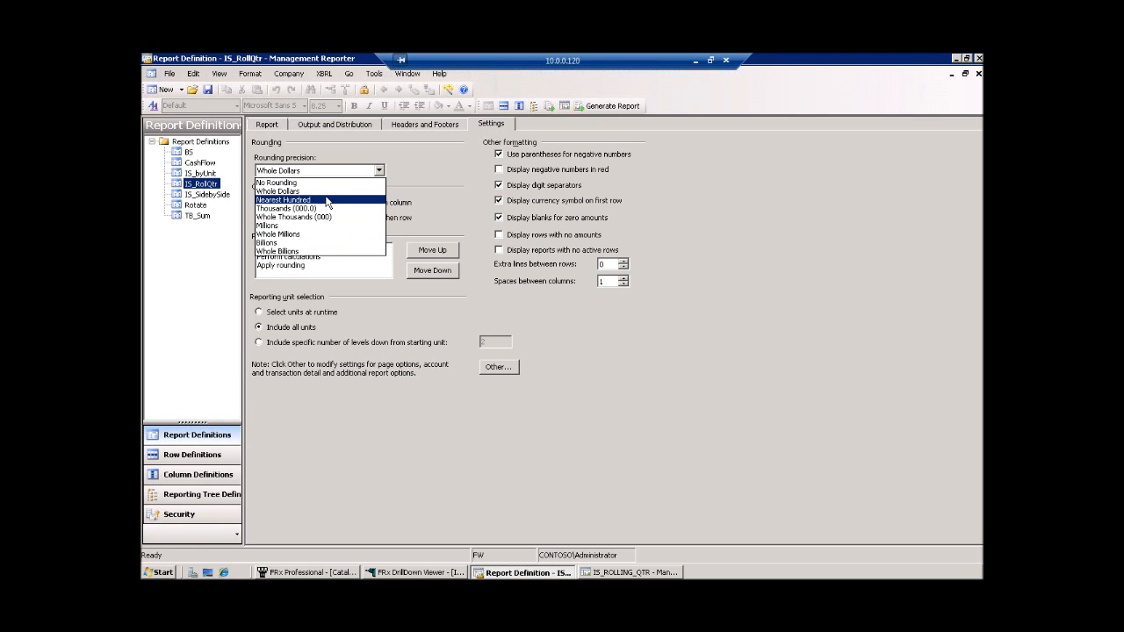
pyautogui.click(417, 191)
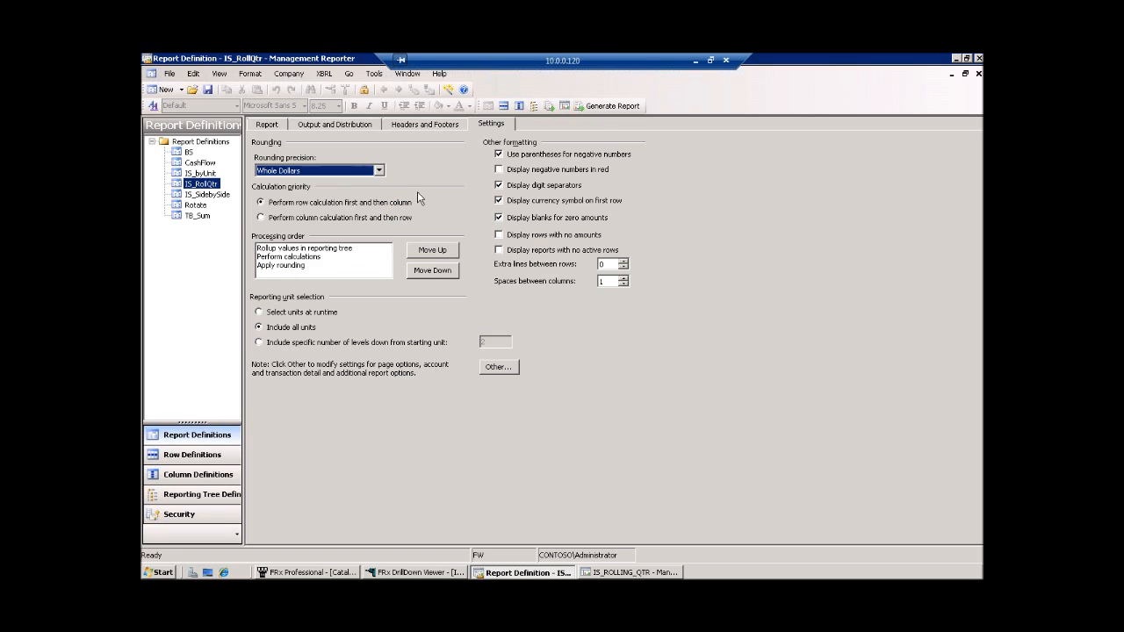
# Select Perform calculations in the processing order and generate the rolling quarter report with Whole Dollars rounding
pyautogui.click(294, 257)
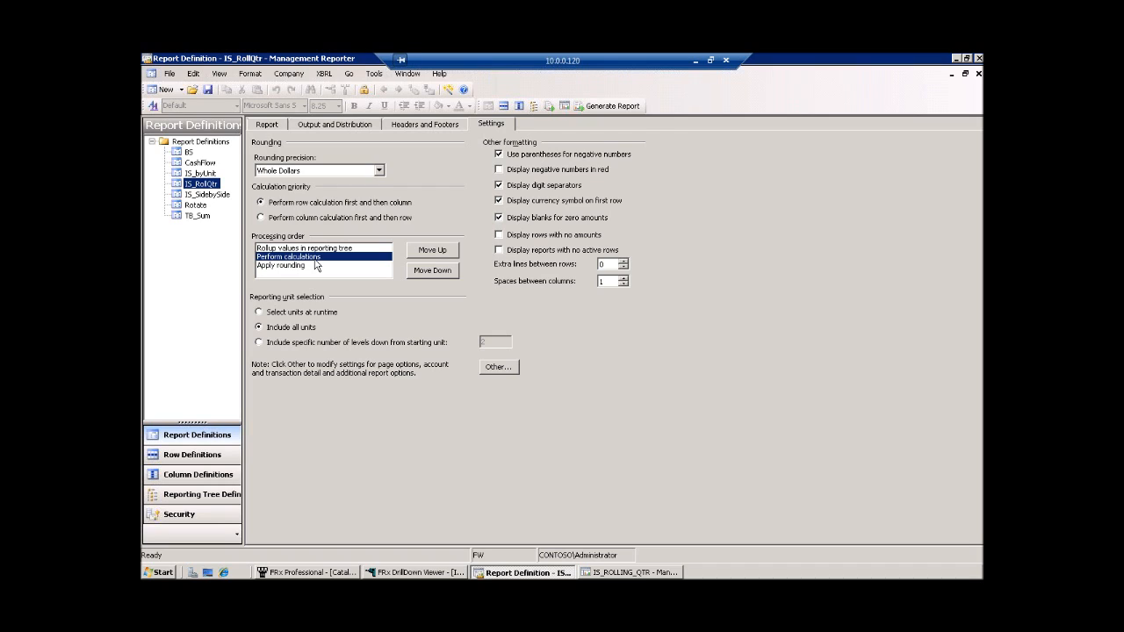
pyautogui.click(583, 106)
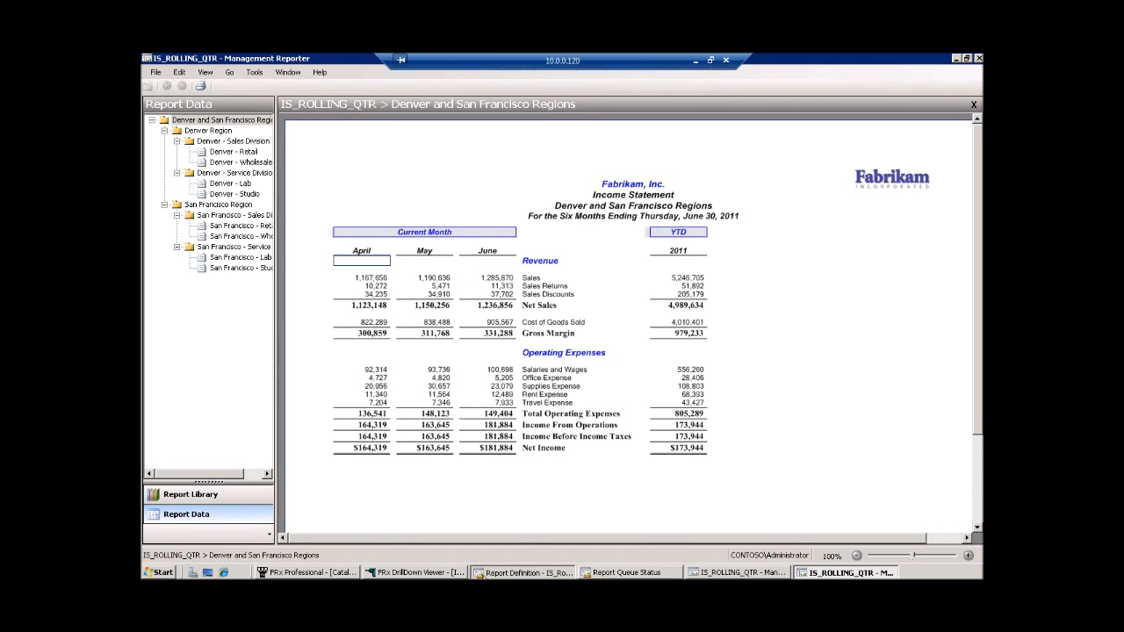
# Set IS_RollQtr's rounding precision to Thousands (000.0), generate the report again, and bring up the whole-dollar report for comparison
pyautogui.click(522, 572)
pyautogui.click(378, 170)
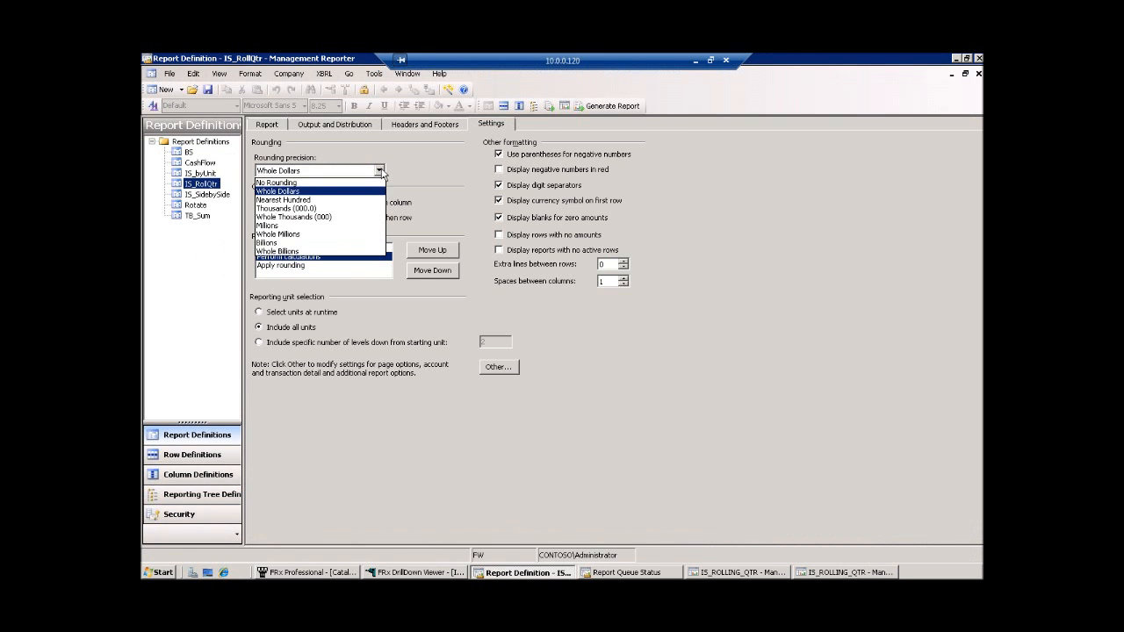
pyautogui.click(321, 209)
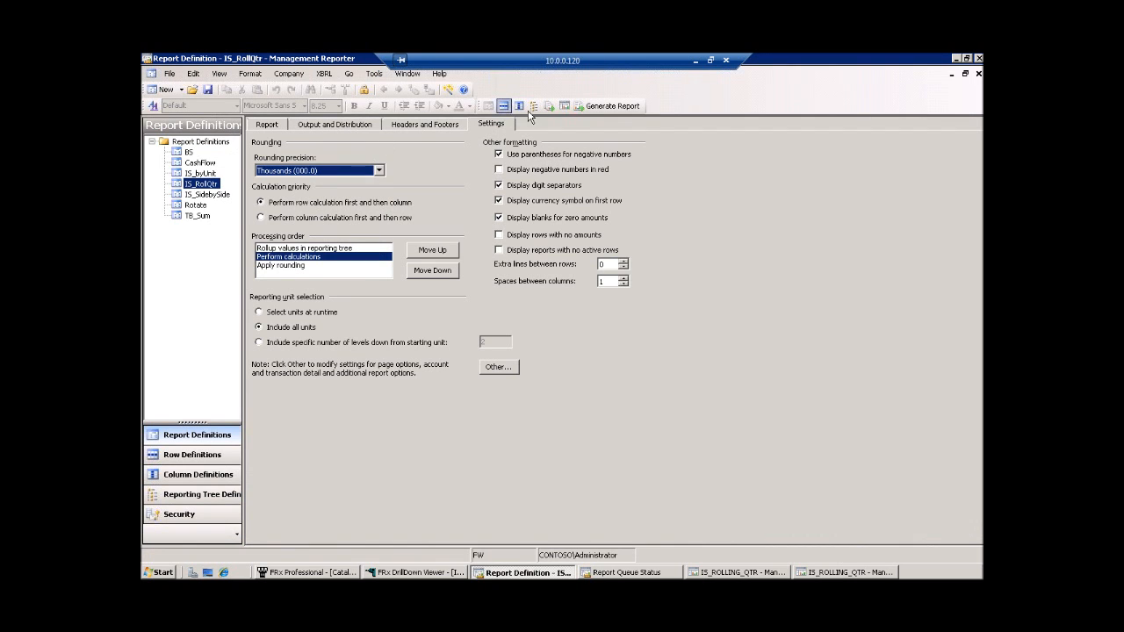
pyautogui.click(379, 170)
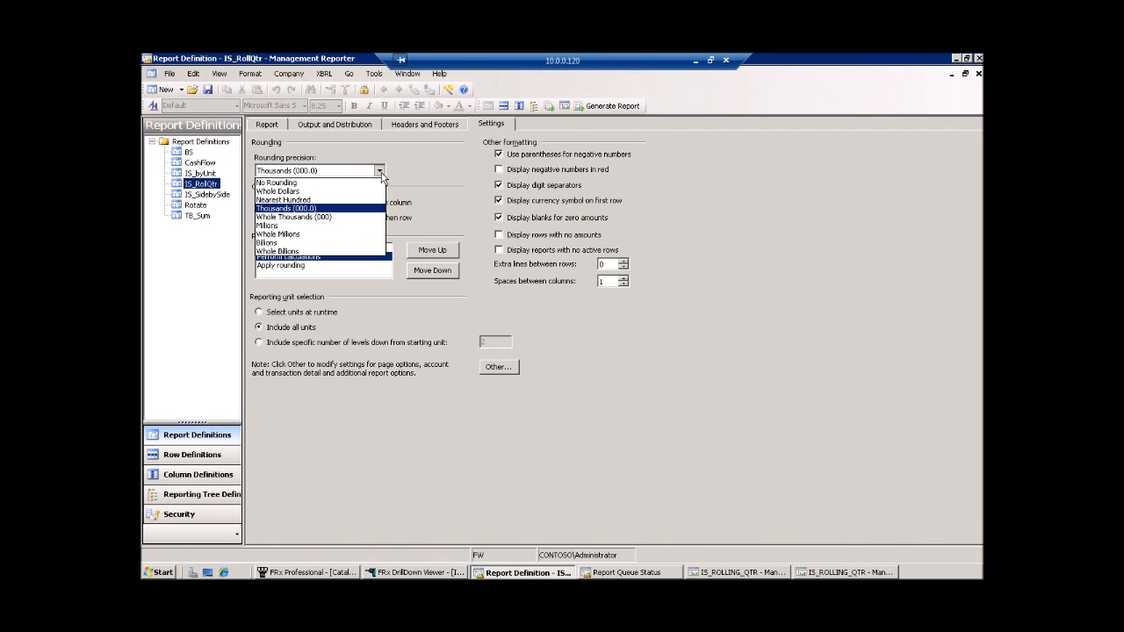
pyautogui.click(339, 209)
pyautogui.click(608, 106)
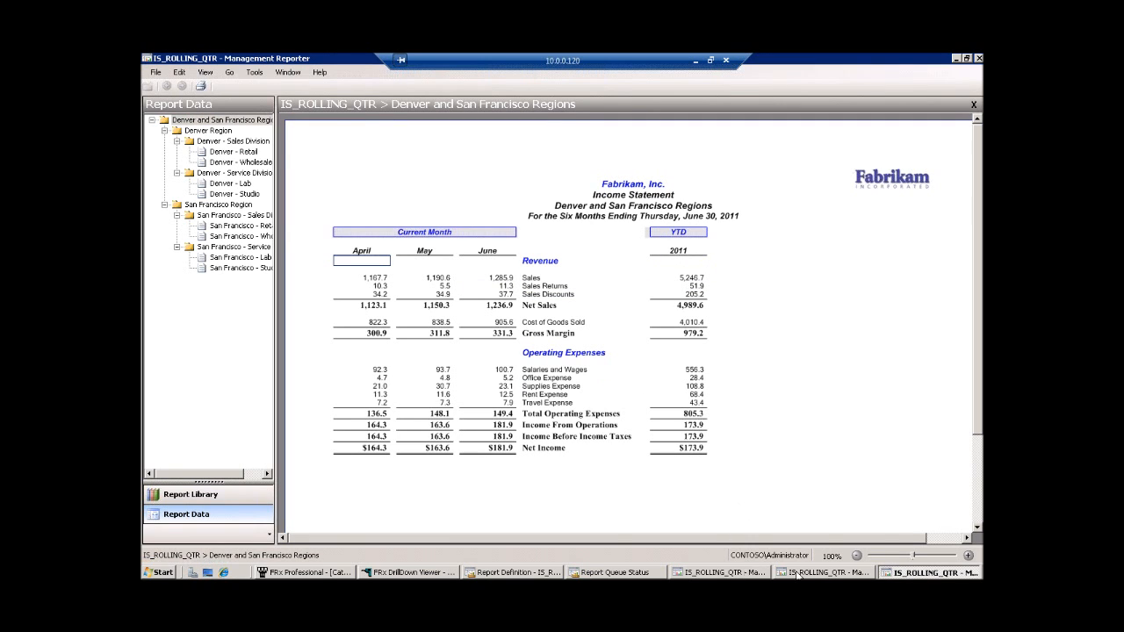
pyautogui.click(799, 574)
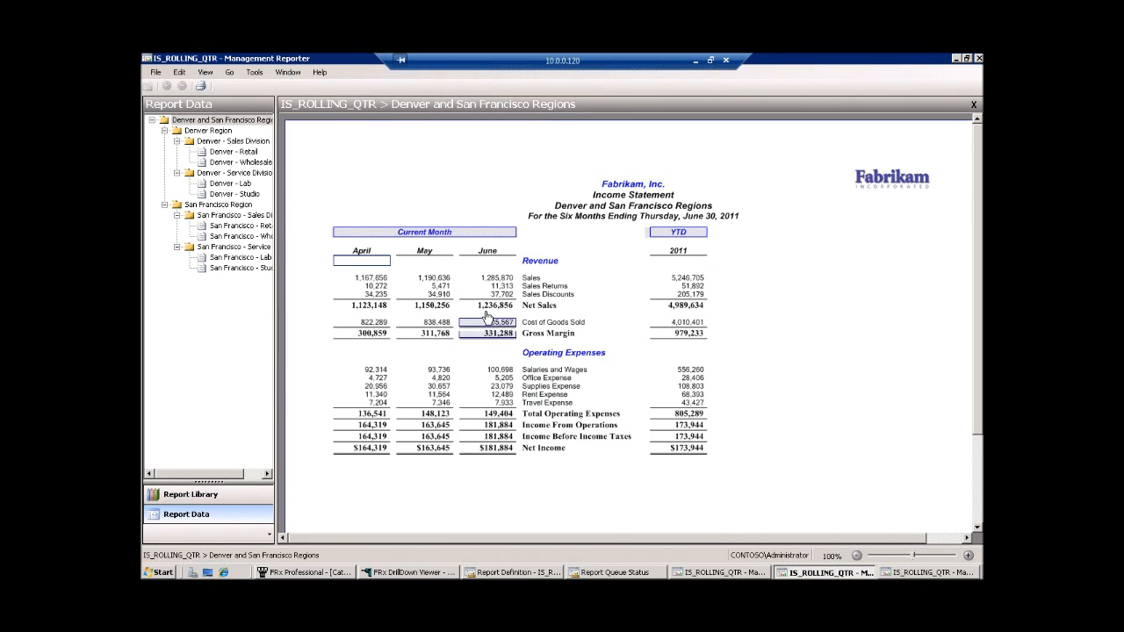
# View the thousands report, then set IS_RollQtr's rounding precision to Nearest Hundred and generate the report again
pyautogui.click(916, 575)
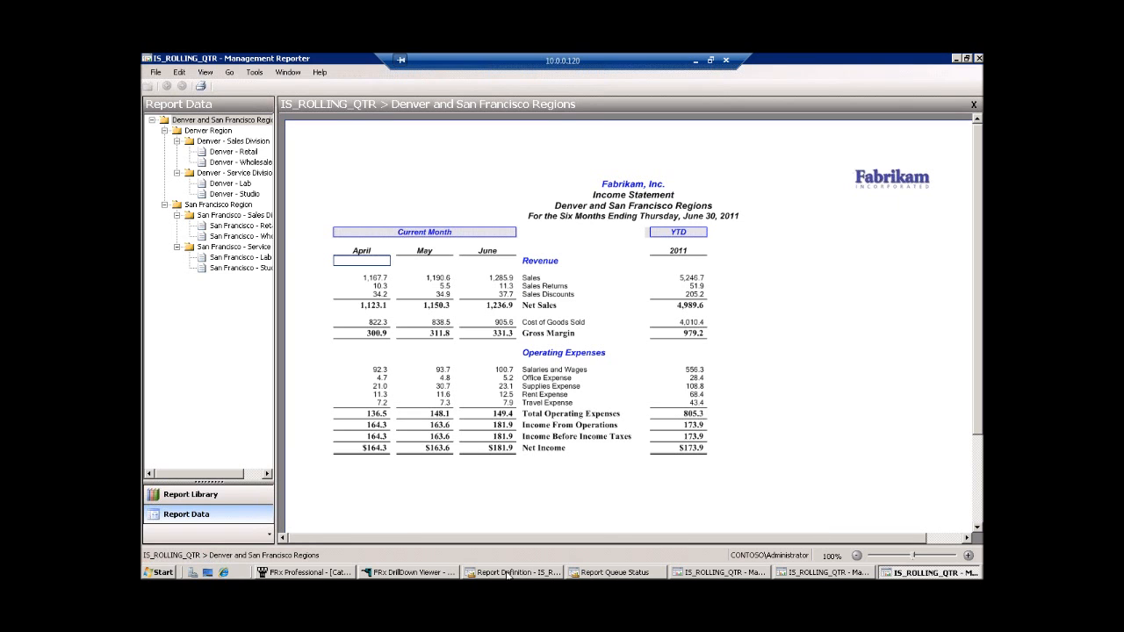
pyautogui.click(514, 572)
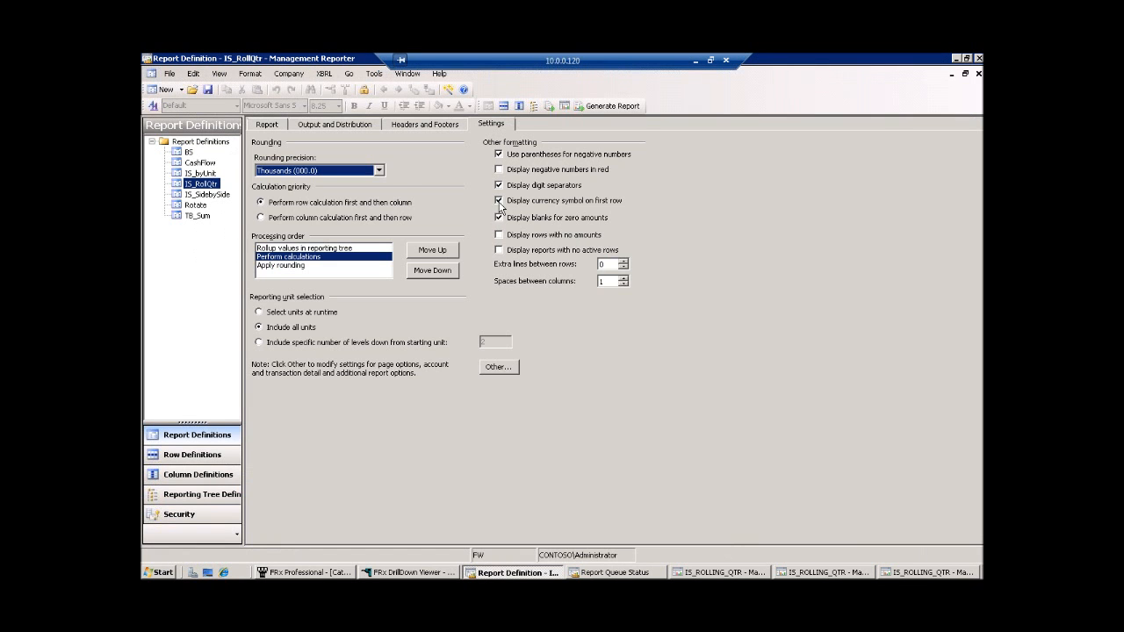
pyautogui.click(378, 171)
pyautogui.click(329, 201)
pyautogui.click(584, 107)
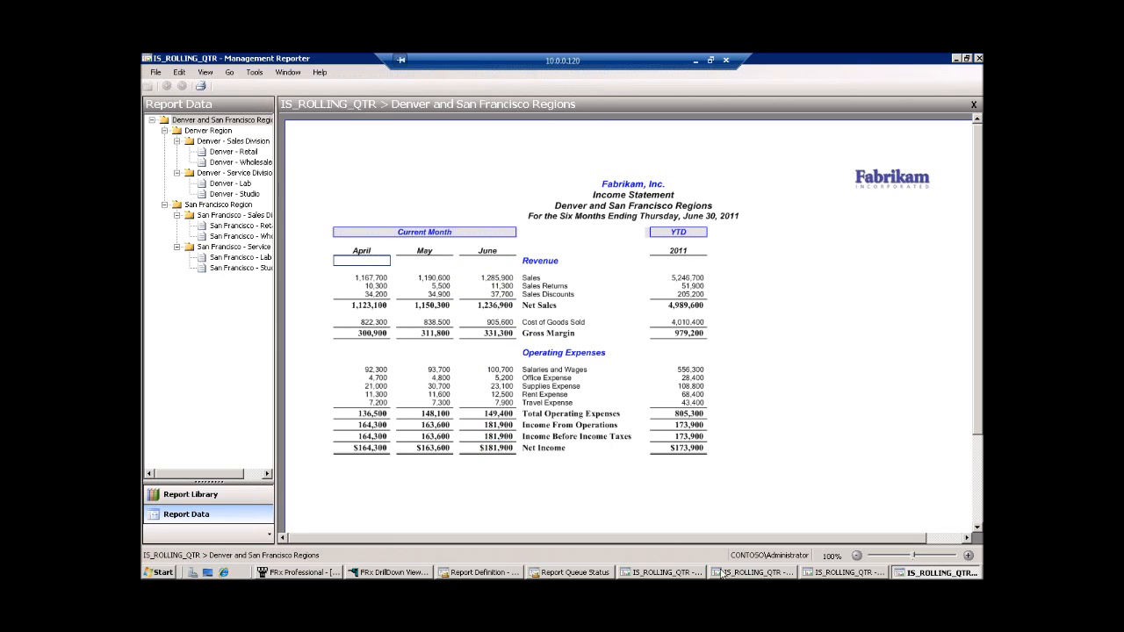
# Compare the whole-dollar, nearest-hundred and thousands versions of the rolling quarter income statement
pyautogui.click(724, 574)
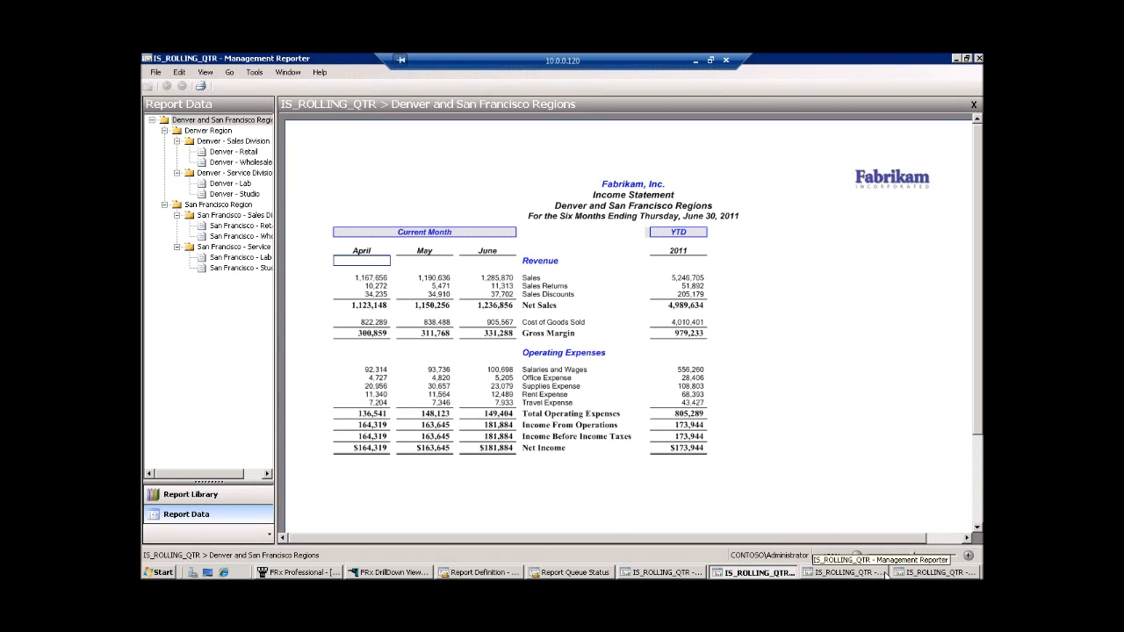
pyautogui.click(913, 574)
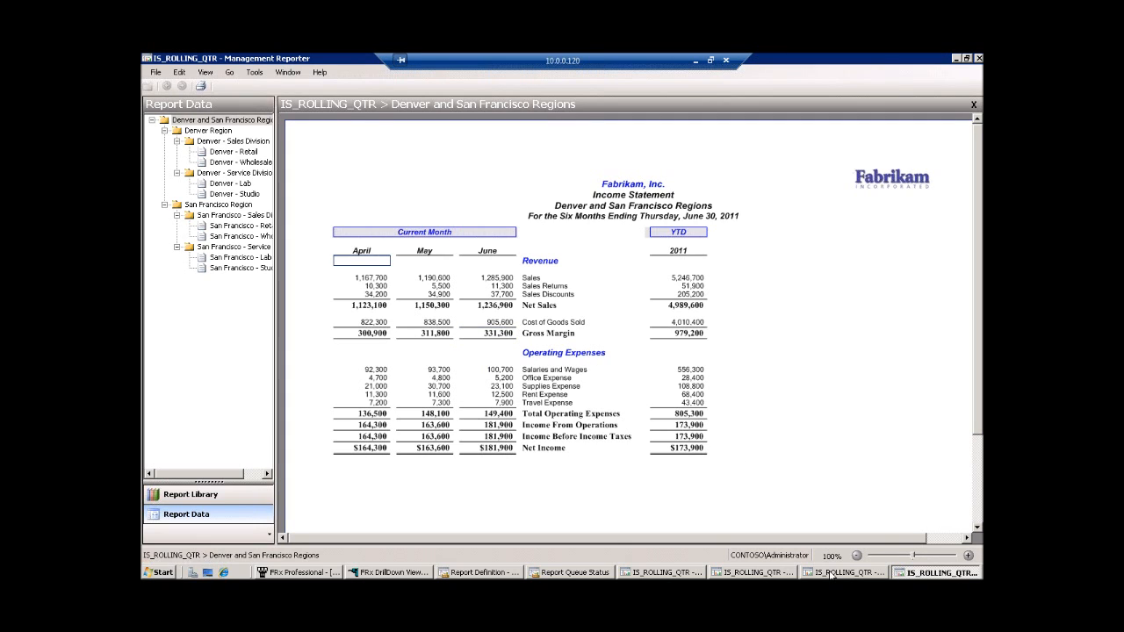
pyautogui.click(831, 573)
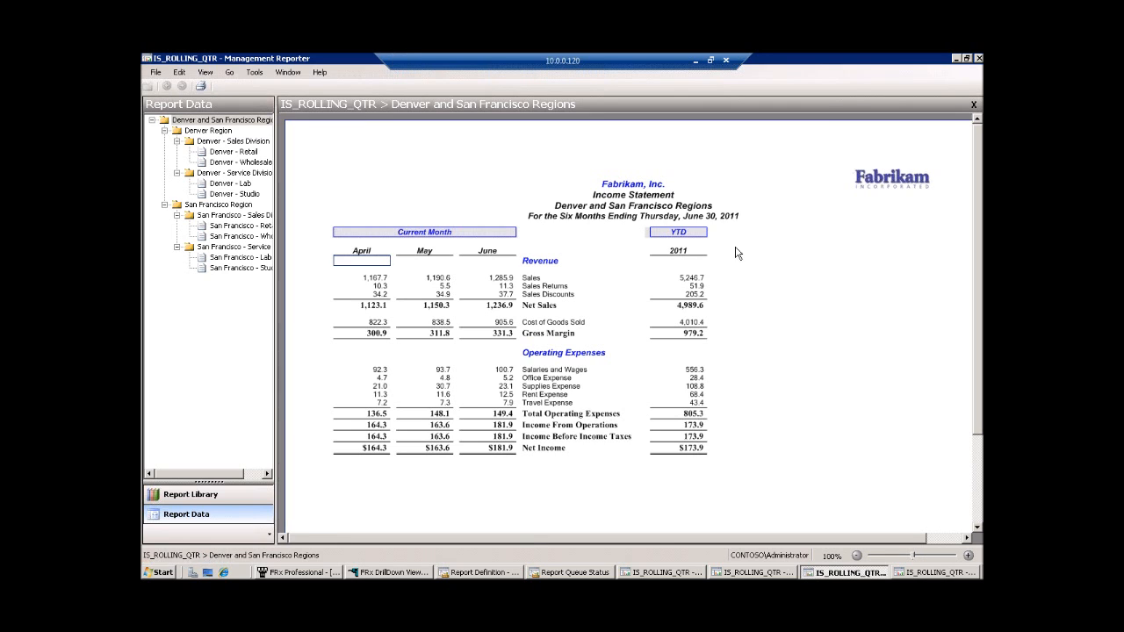
# Switch to the FRx versus Management Reporter document in Word and highlight the Organization points from row modifiers to rounded values
pyautogui.click(694, 60)
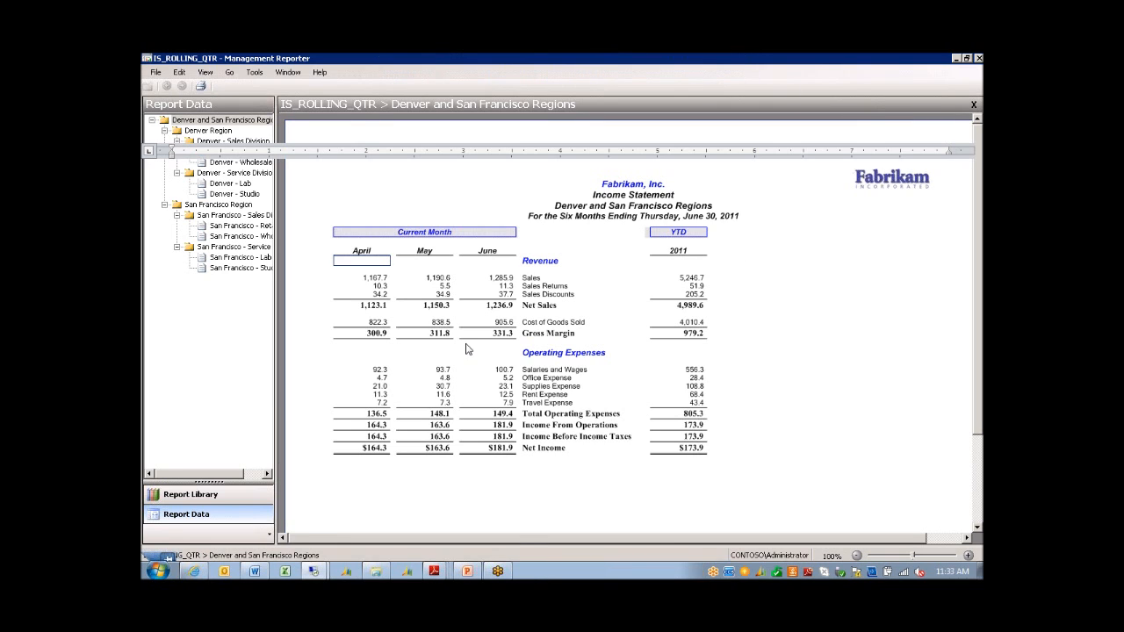
pyautogui.click(255, 572)
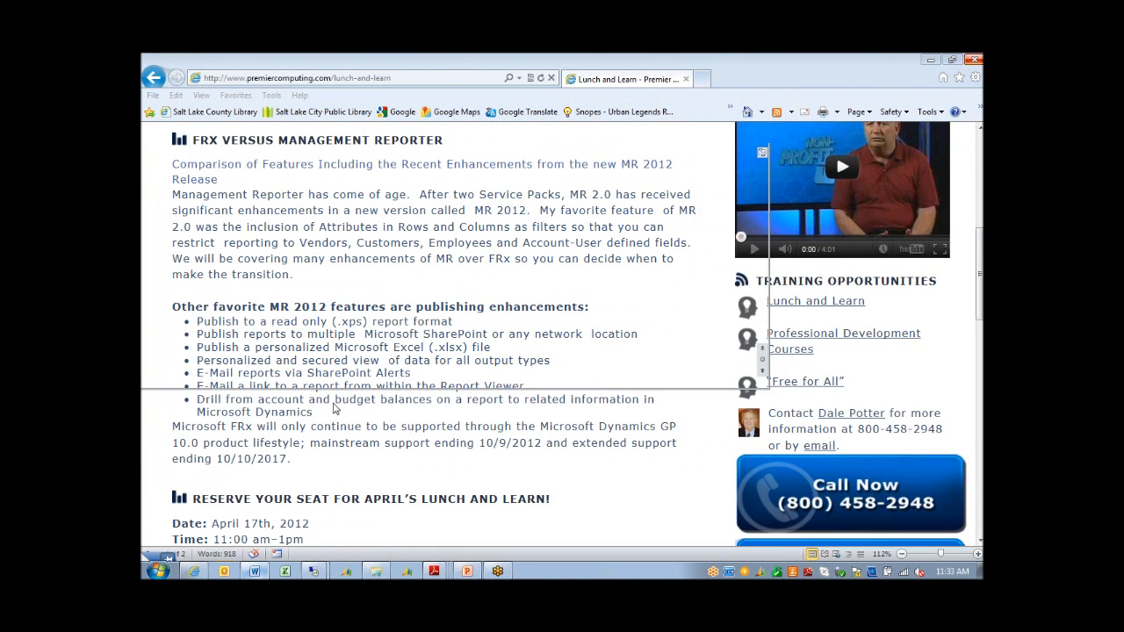
pyautogui.click(254, 572)
pyautogui.scroll(-3, 247, 434)
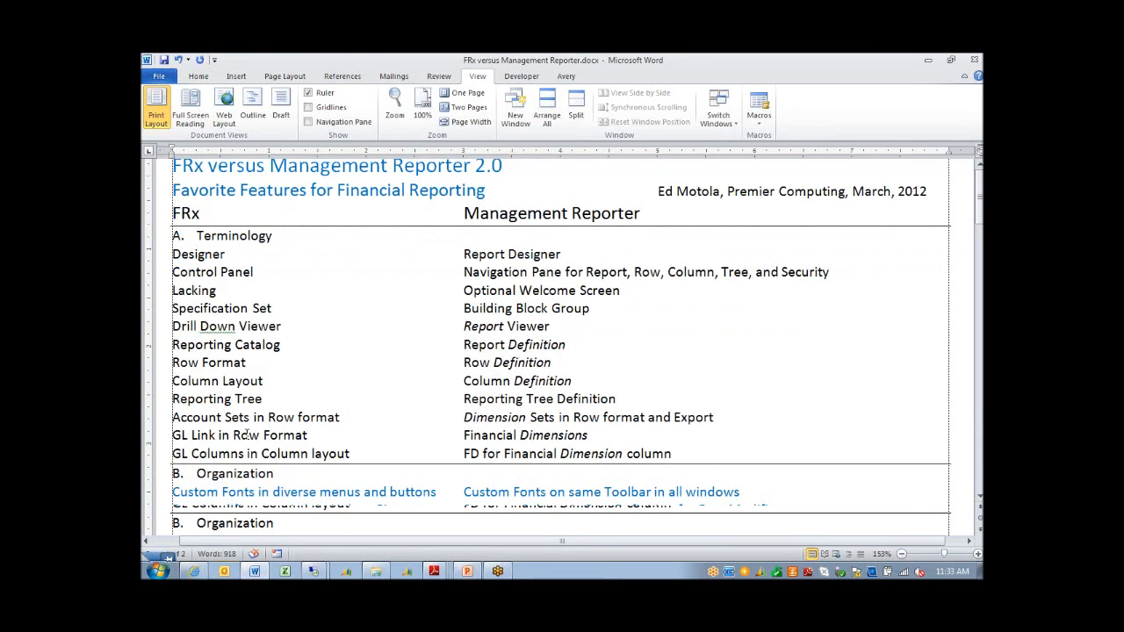
pyautogui.scroll(-1, 247, 437)
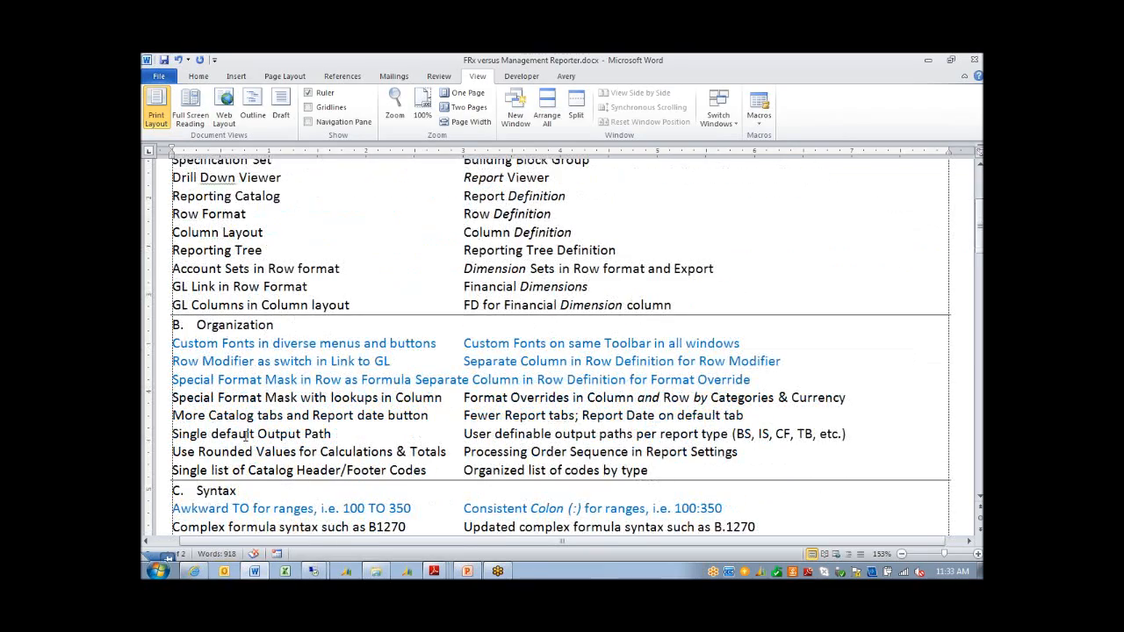
pyautogui.scroll(-1, 247, 434)
pyautogui.moveTo(203, 312); pyautogui.dragTo(314, 312)
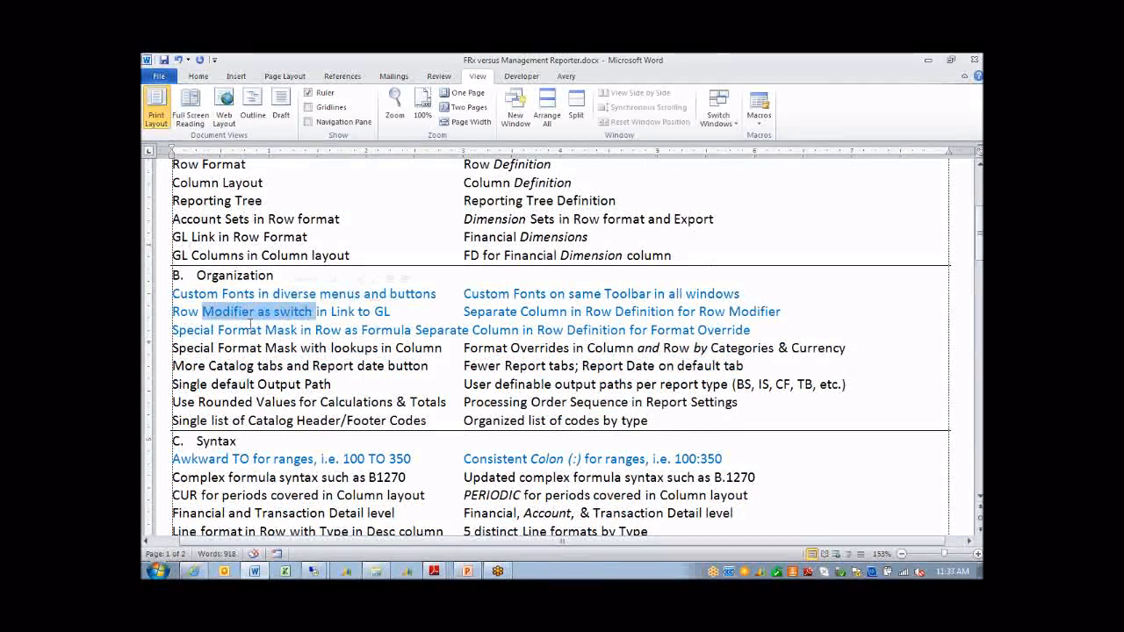
pyautogui.moveTo(173, 331); pyautogui.dragTo(297, 332)
pyautogui.click(174, 350)
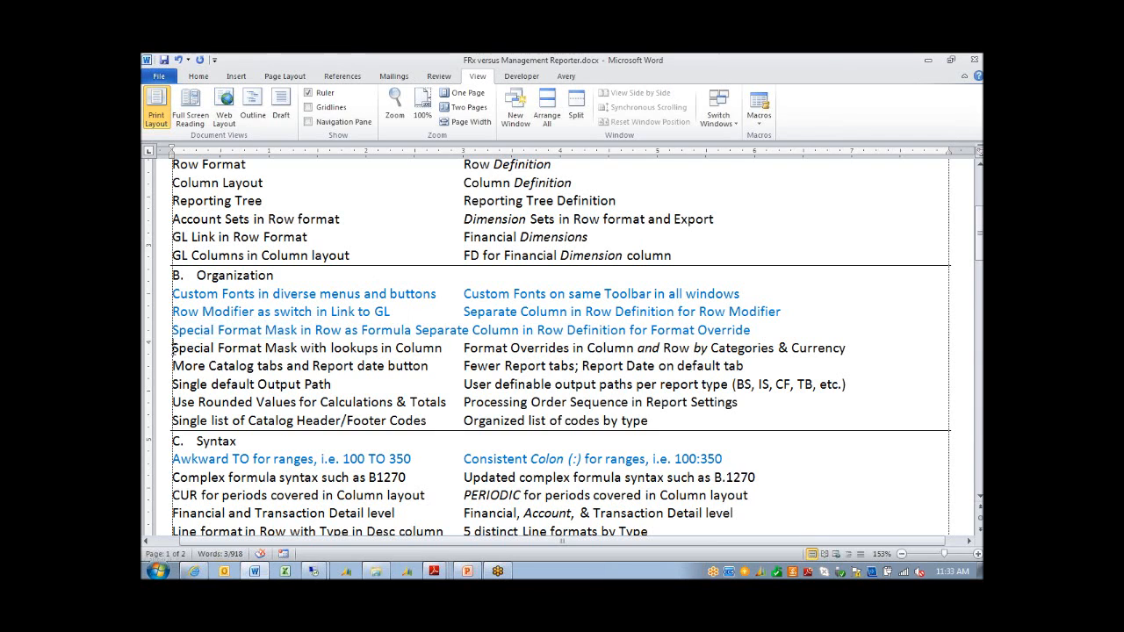
pyautogui.moveTo(173, 348); pyautogui.dragTo(379, 349)
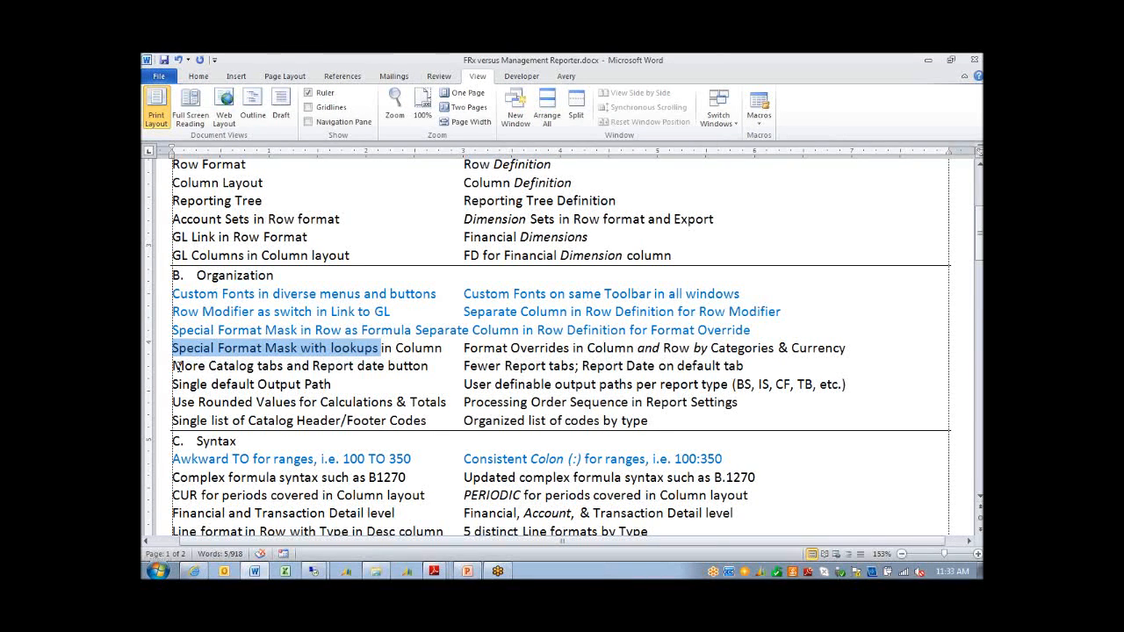
pyautogui.moveTo(176, 365); pyautogui.dragTo(356, 366)
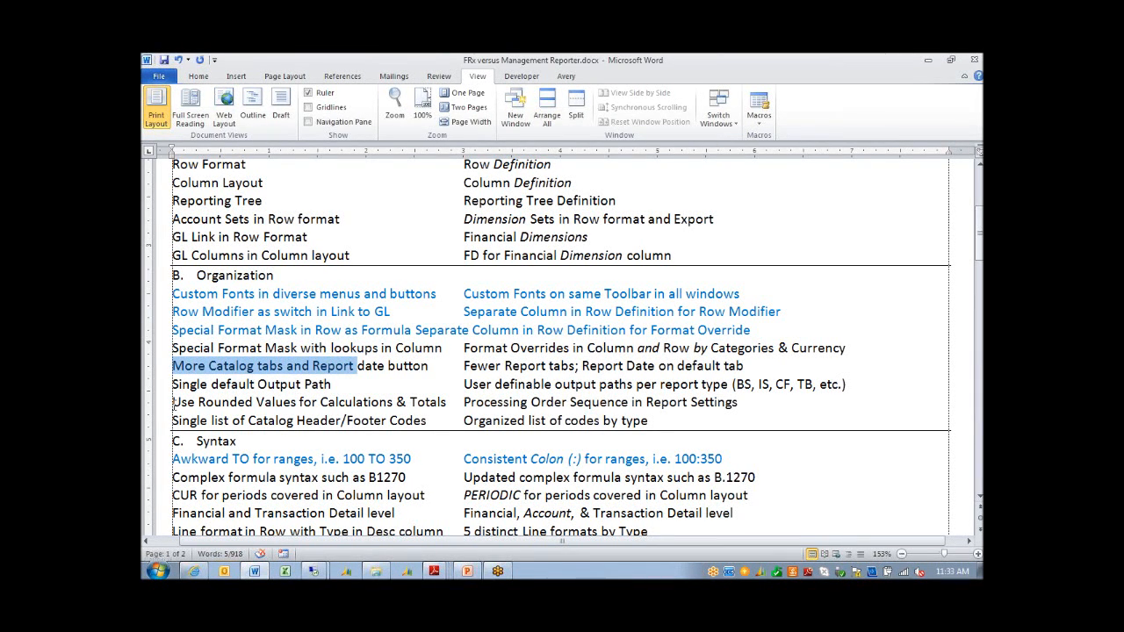
pyautogui.moveTo(174, 404); pyautogui.dragTo(448, 404)
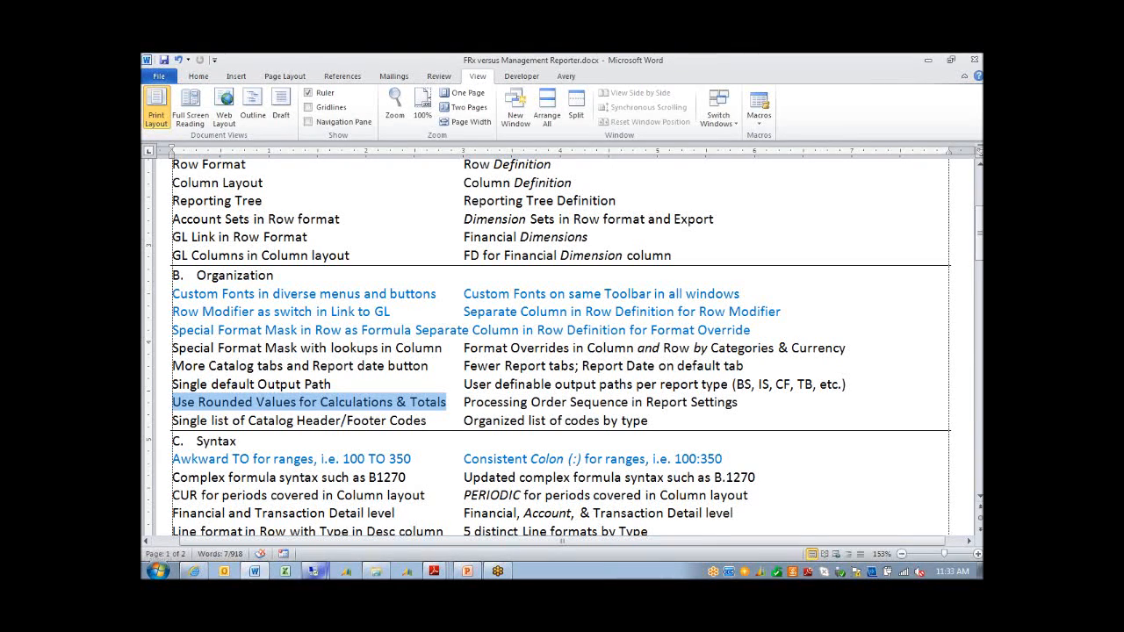
# Switch to FRx in the remote session and list the header and footer codes in the catalog's page options
pyautogui.click(314, 571)
pyautogui.click(329, 530)
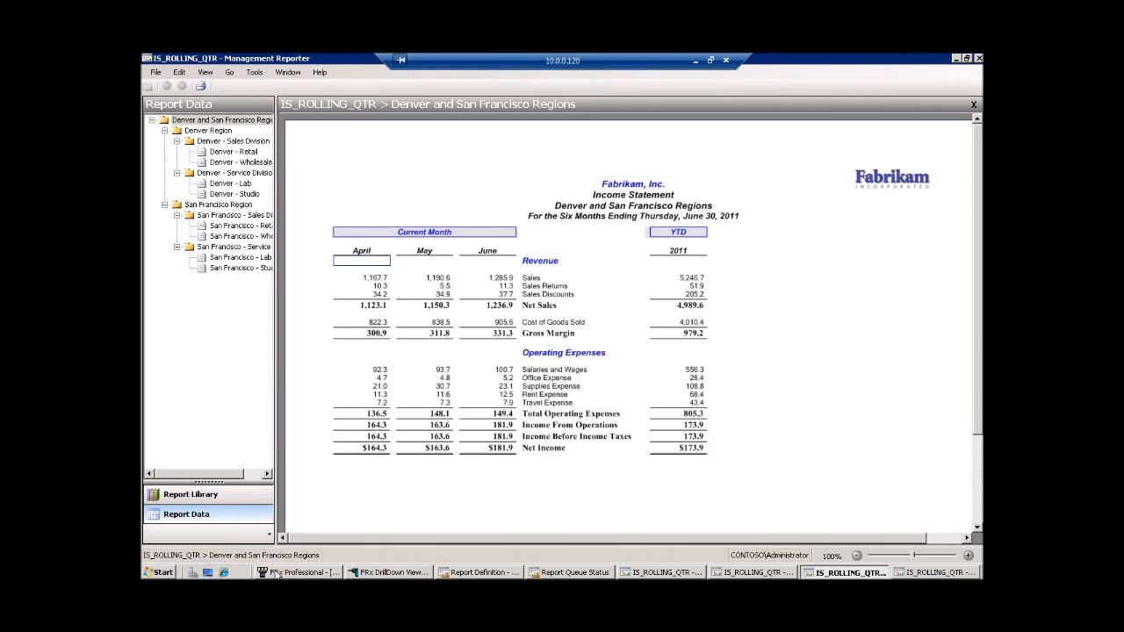
pyautogui.click(276, 572)
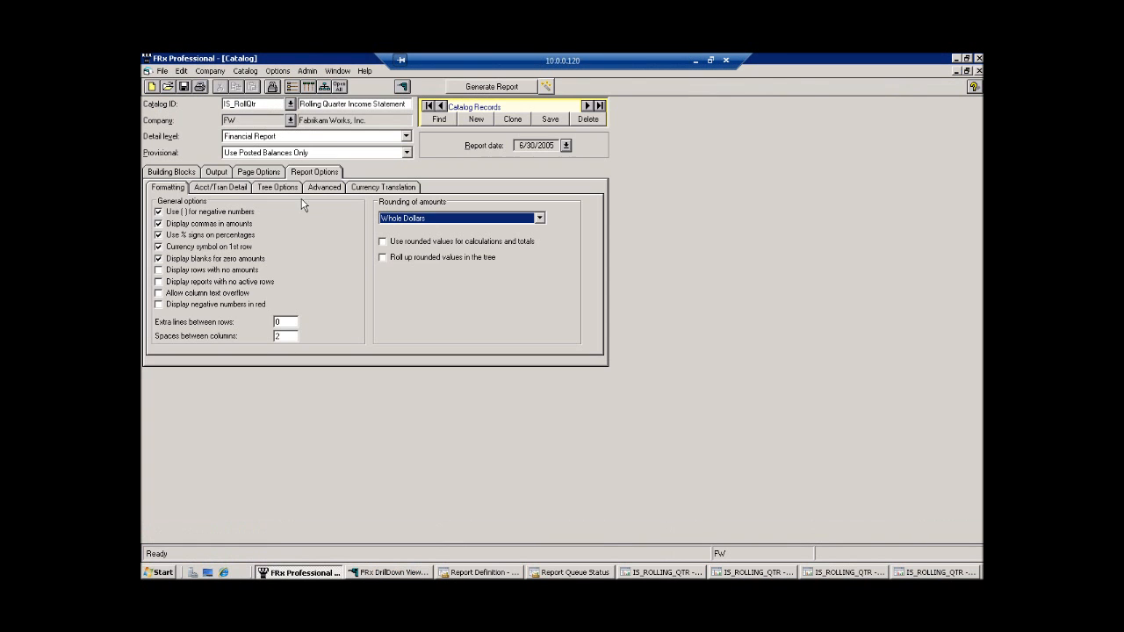
pyautogui.click(260, 173)
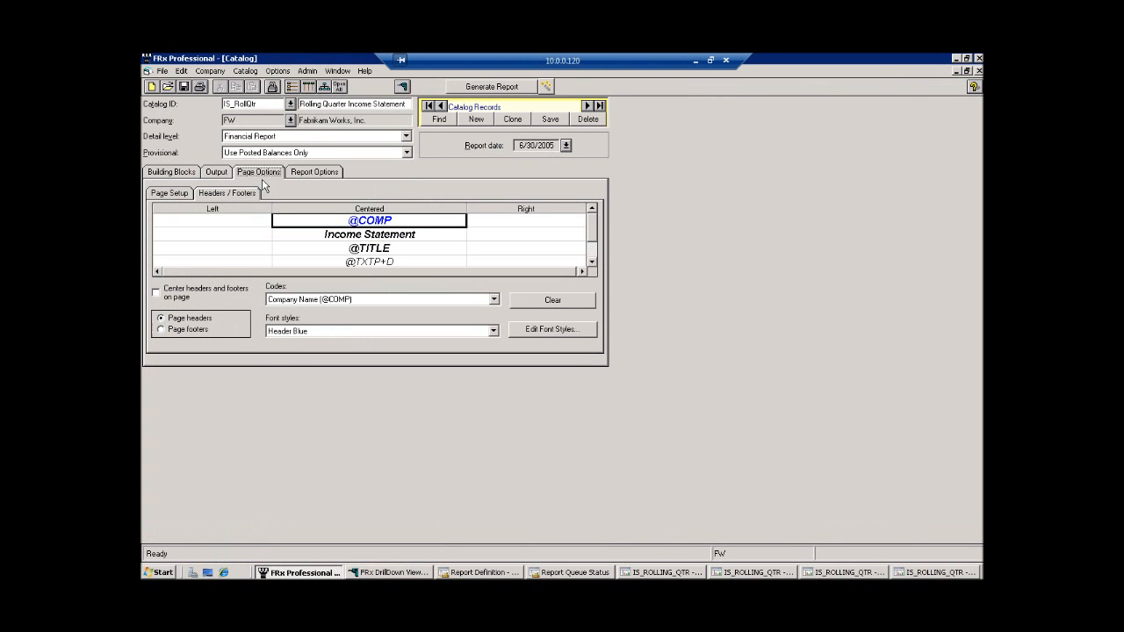
pyautogui.click(439, 300)
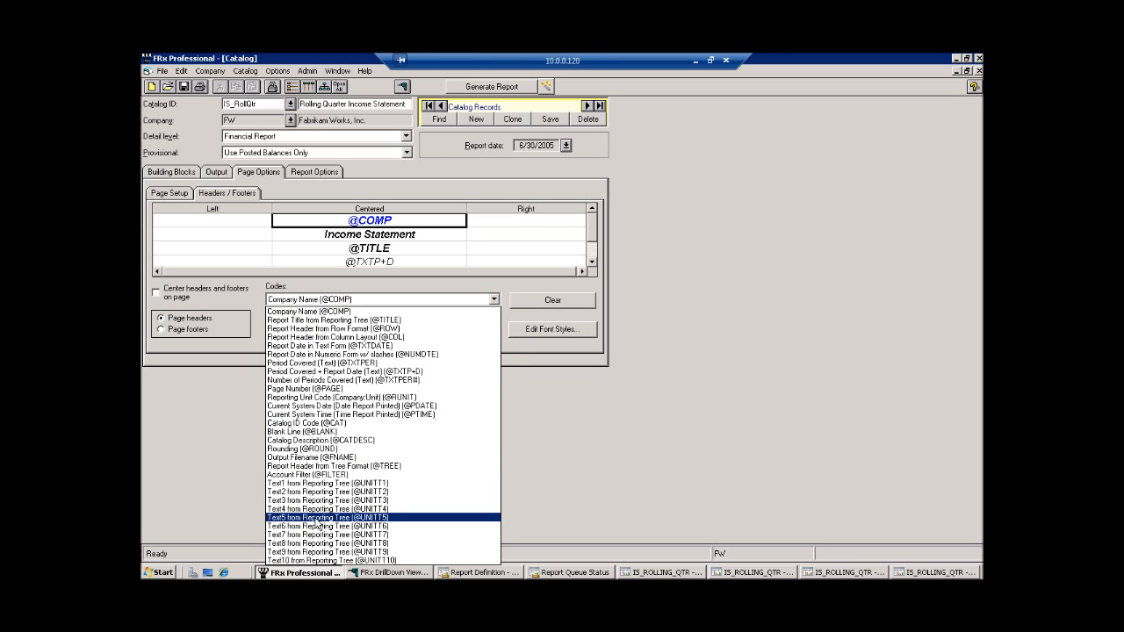
# Switch to Management Reporter and examine the AutoText categories for IS_RollQtr's headers and footers, including header sources, dates, page numbers and tree text fields
pyautogui.click(459, 576)
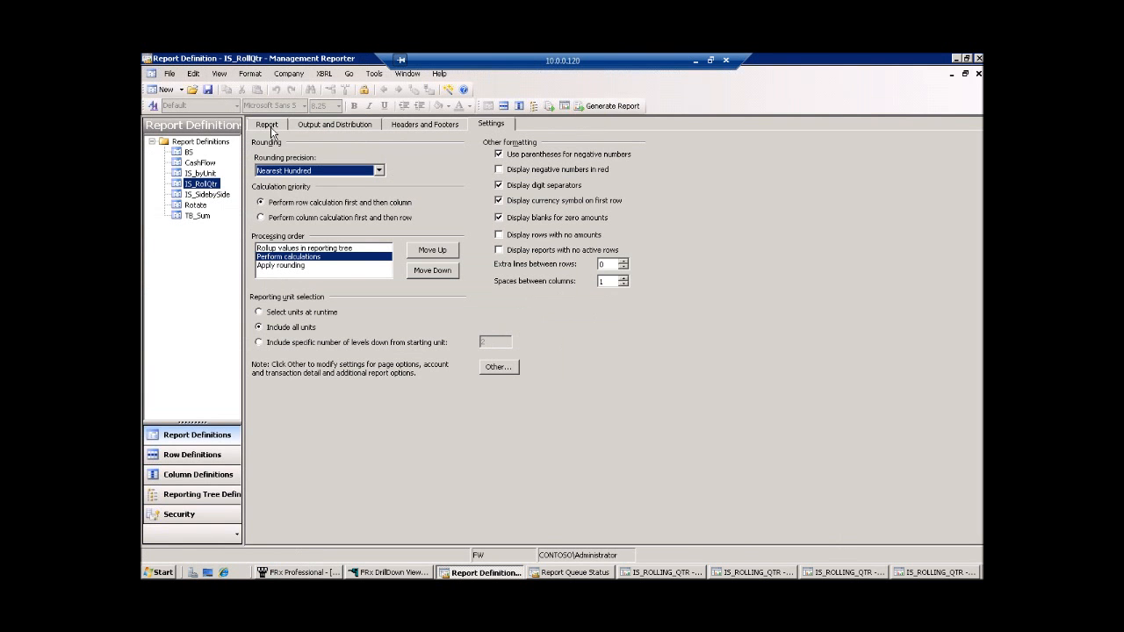
pyautogui.click(425, 124)
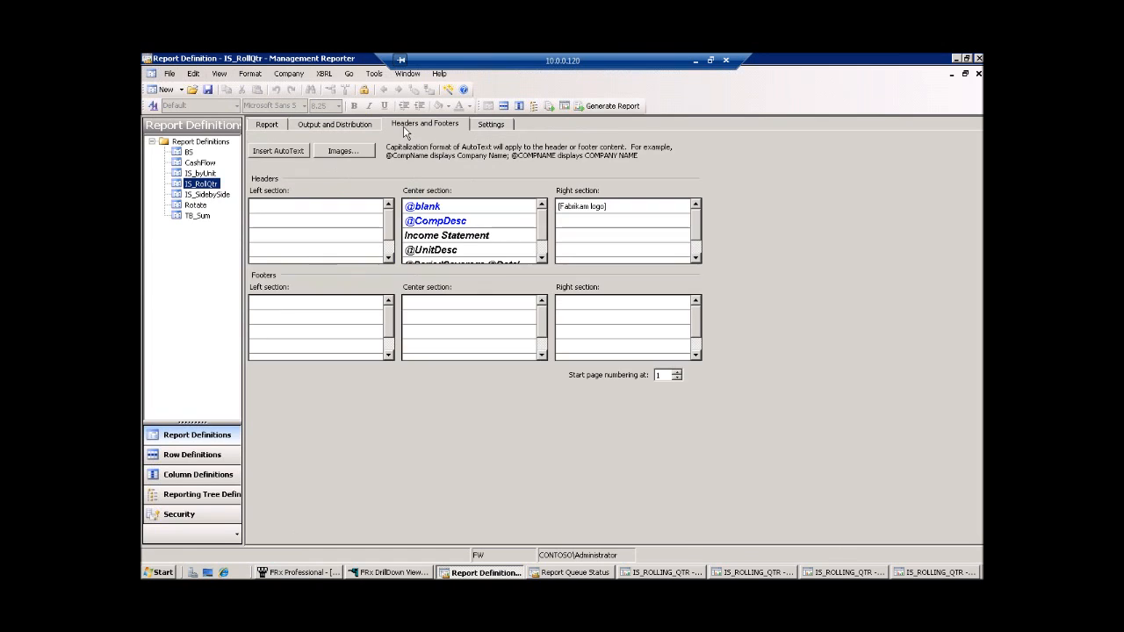
pyautogui.click(283, 155)
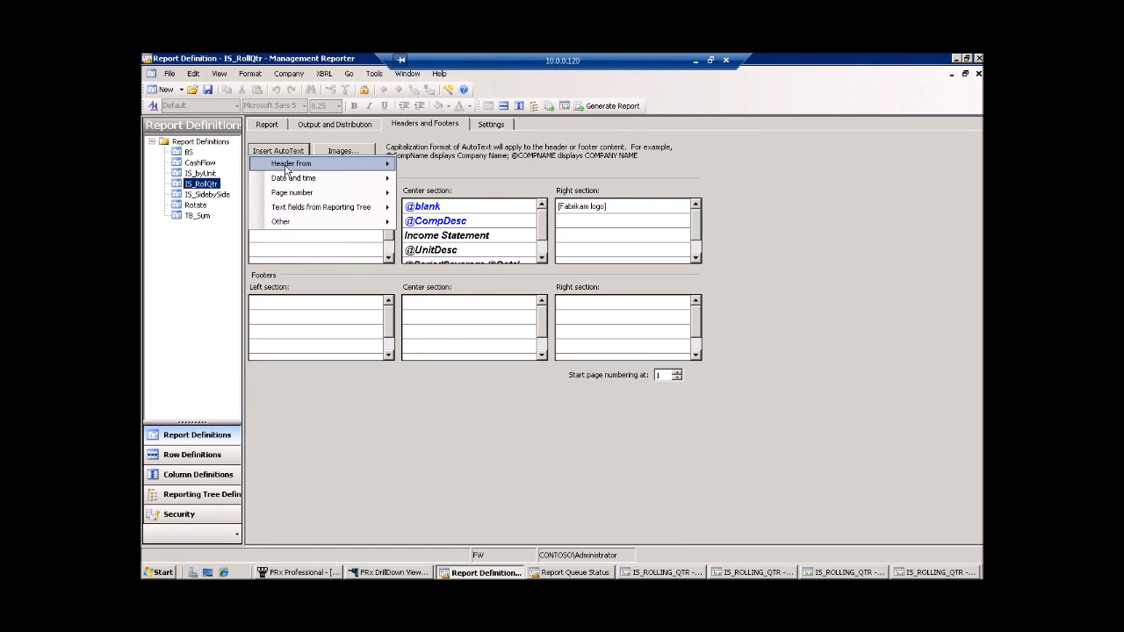
pyautogui.moveTo(286, 167)
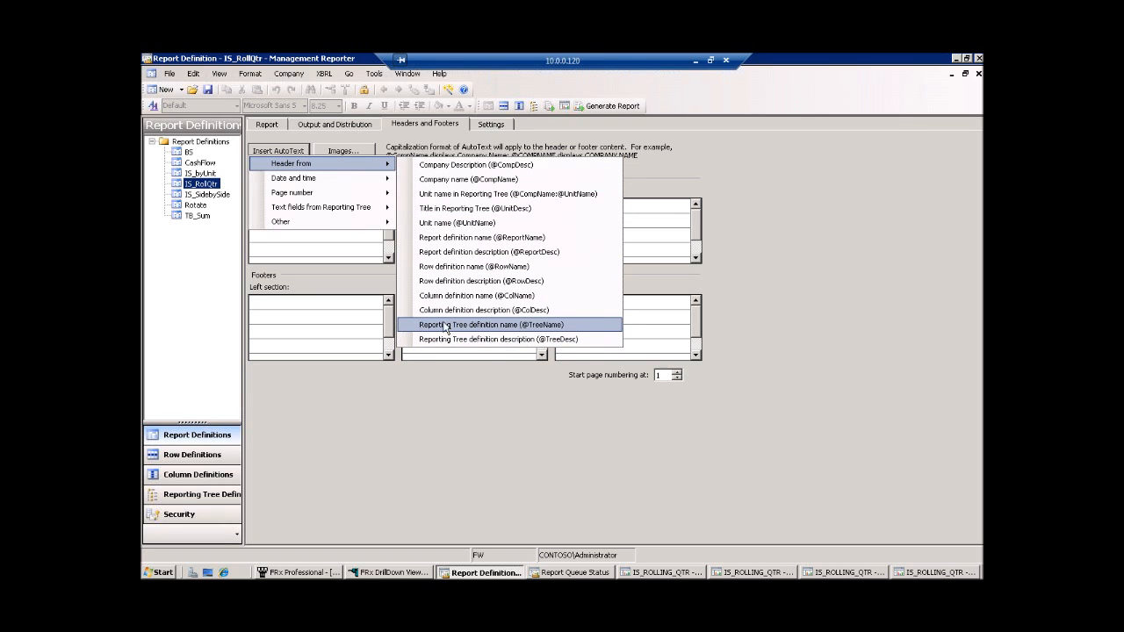
pyautogui.moveTo(352, 179)
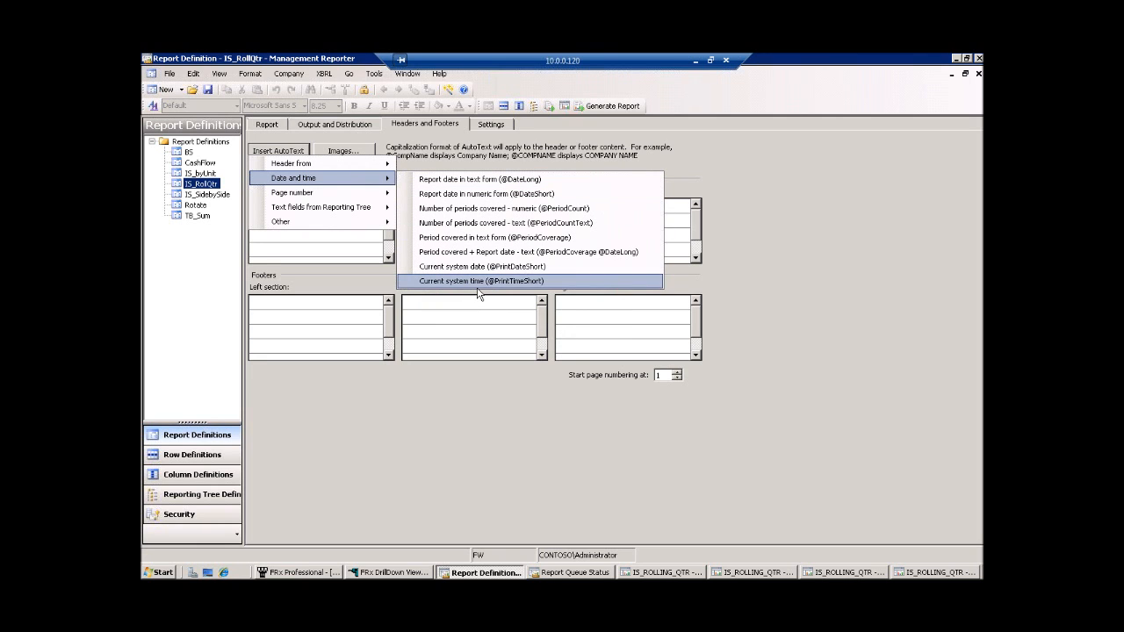
pyautogui.moveTo(318, 193)
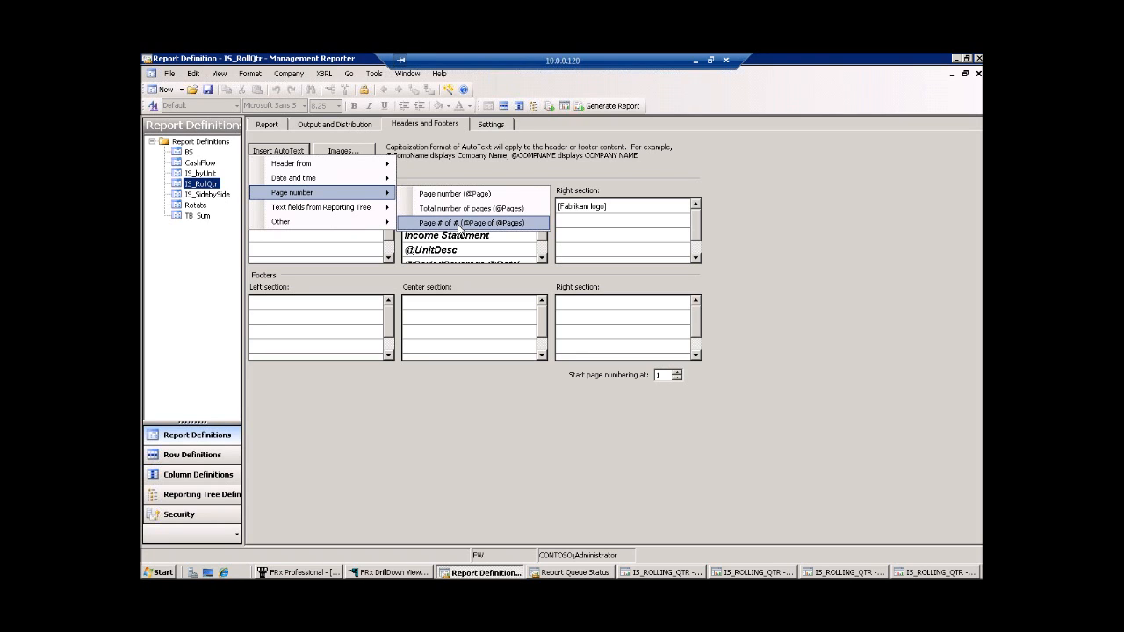
pyautogui.moveTo(357, 214)
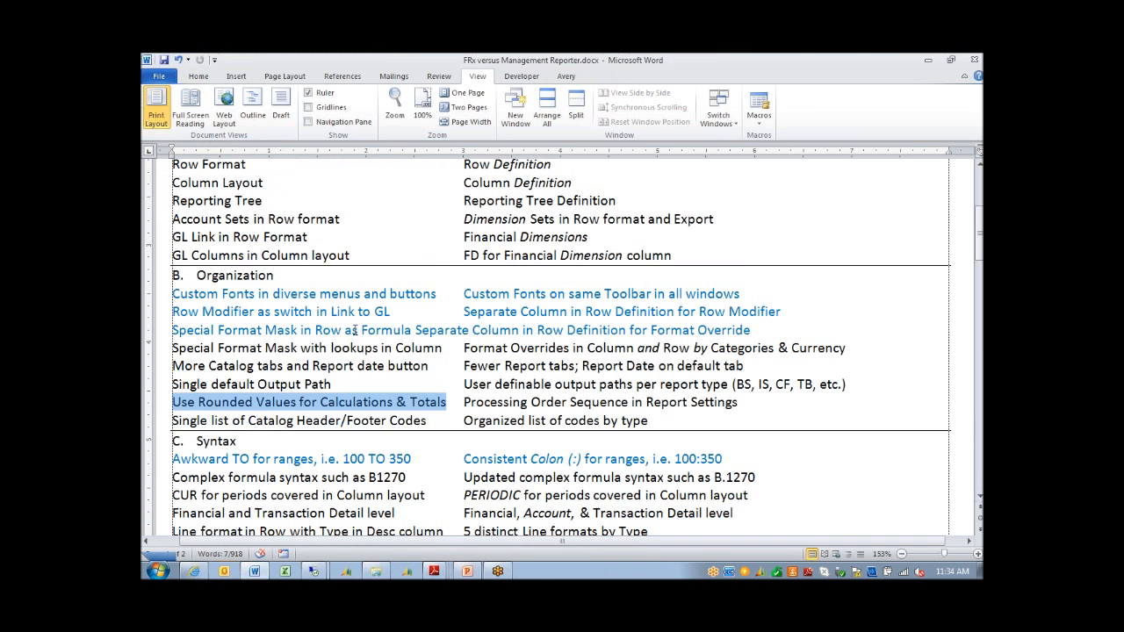
# In the Word comparison document, highlight the Syntax examples for ranges, complex formulas, PERIODIC and the report detail levels
pyautogui.scroll(-1, 358, 327)
pyautogui.scroll(-3, 359, 326)
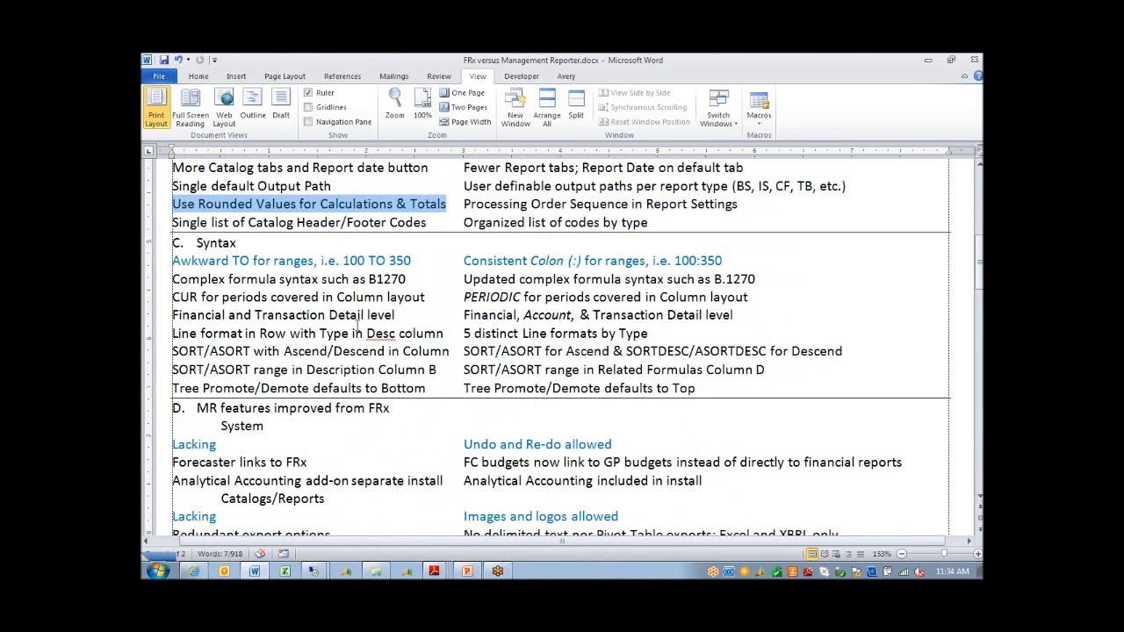
pyautogui.scroll(-1, 357, 290)
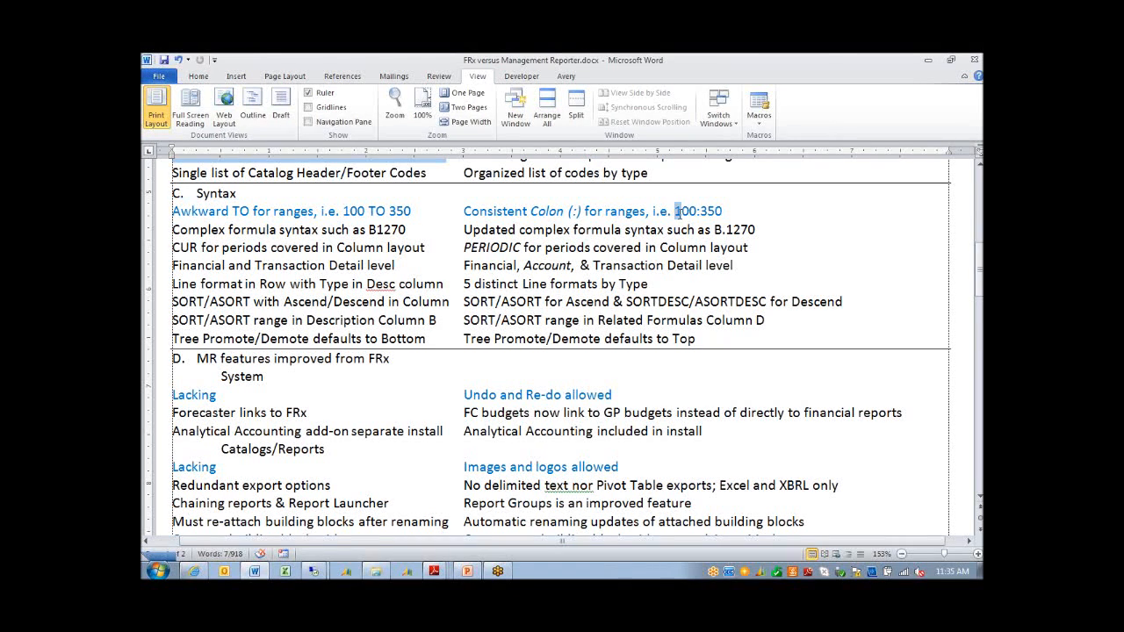
pyautogui.moveTo(674, 211); pyautogui.dragTo(722, 213)
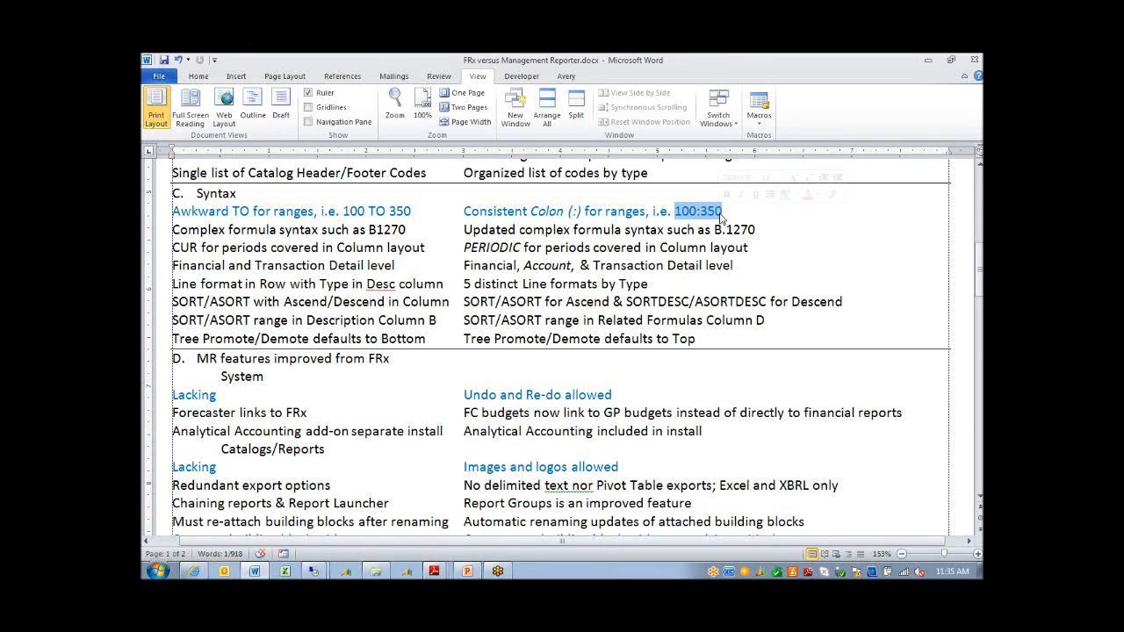
pyautogui.moveTo(370, 229); pyautogui.dragTo(409, 230)
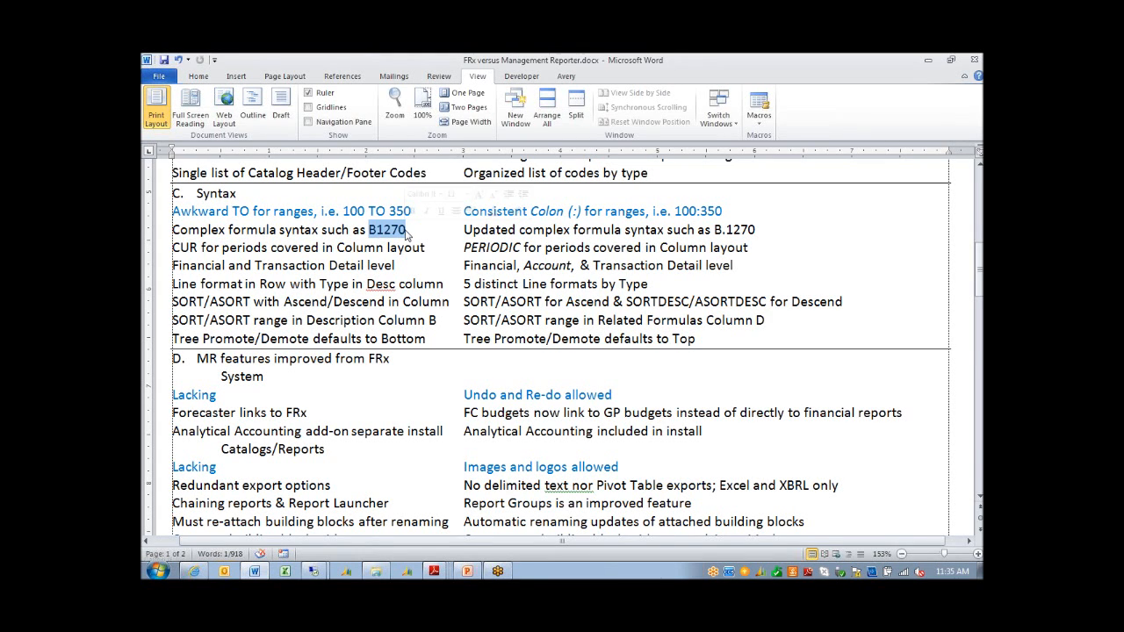
pyautogui.moveTo(714, 229); pyautogui.dragTo(755, 230)
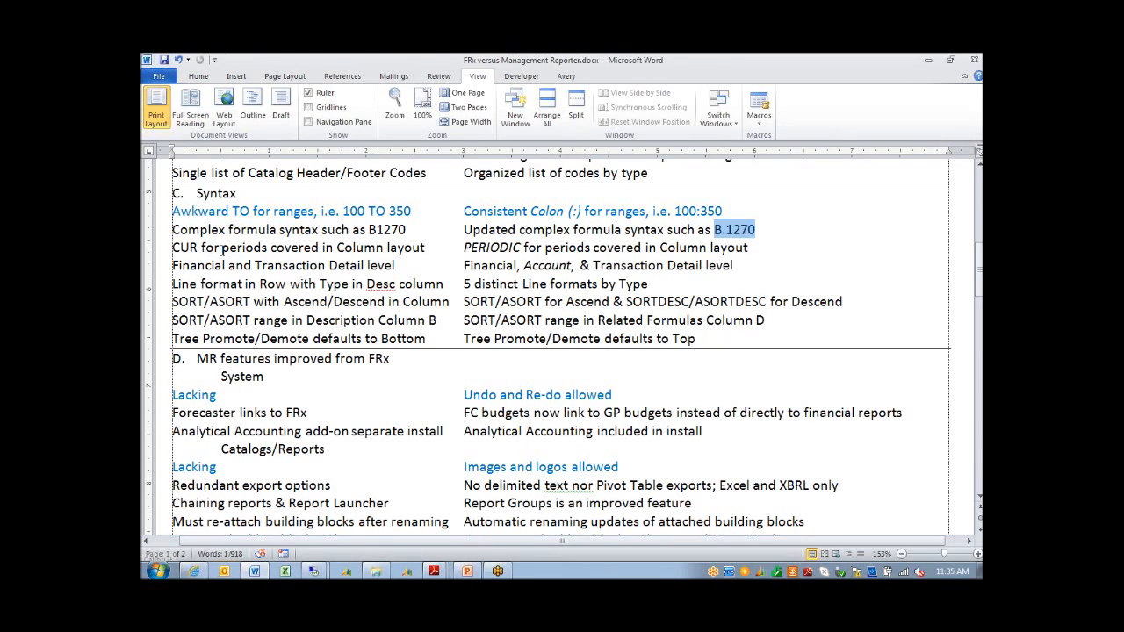
pyautogui.click(187, 247)
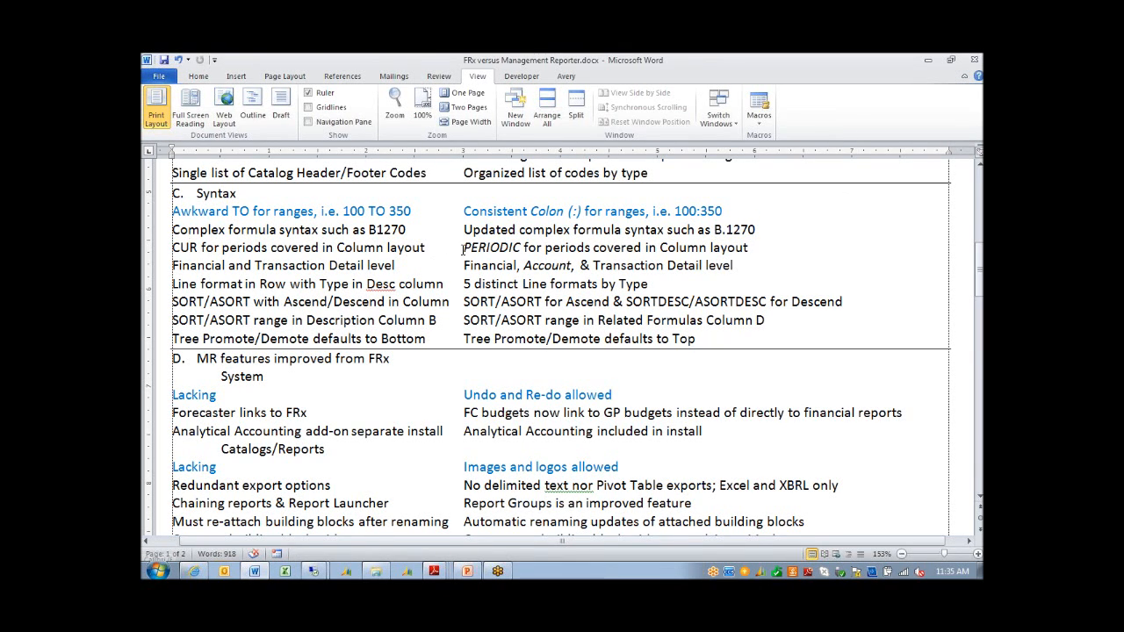
pyautogui.moveTo(464, 248); pyautogui.dragTo(523, 248)
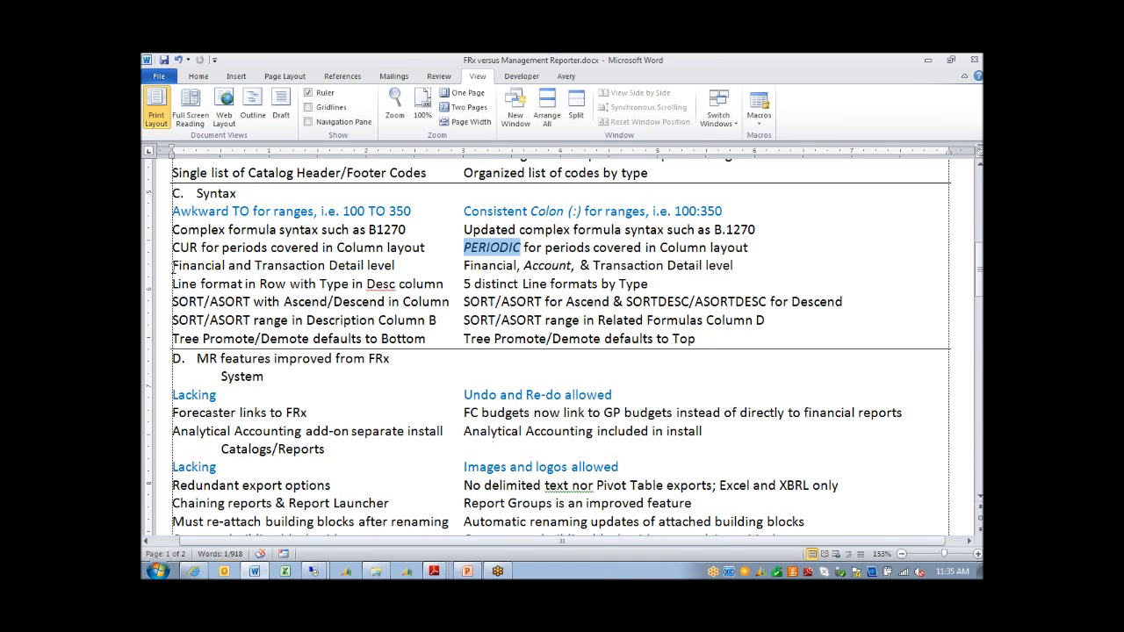
pyautogui.moveTo(173, 266); pyautogui.dragTo(395, 270)
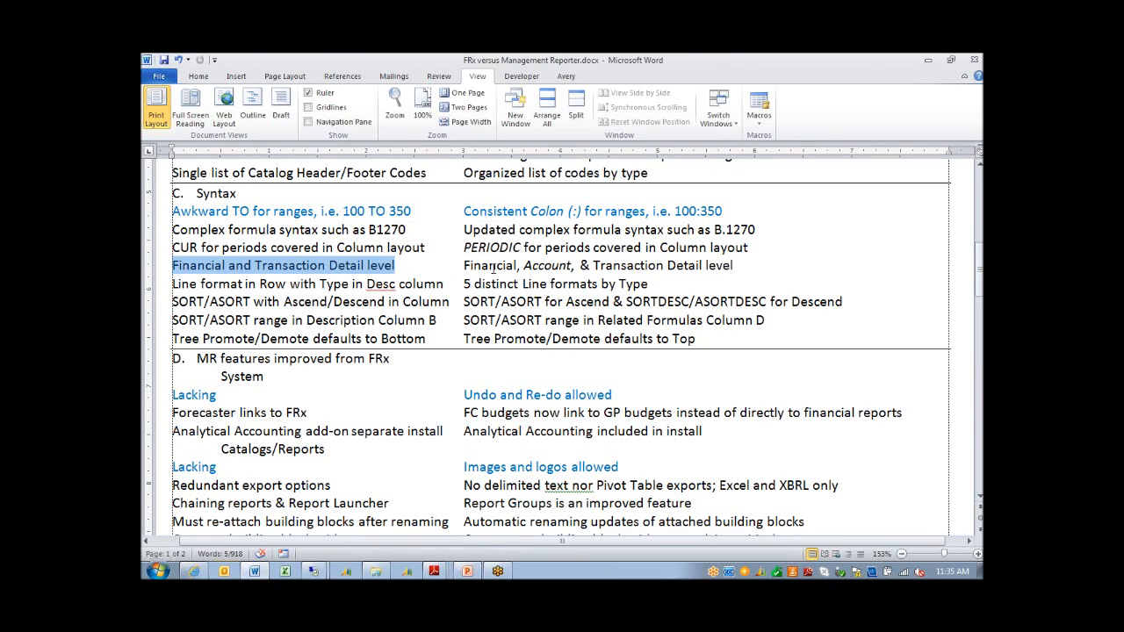
pyautogui.moveTo(463, 265); pyautogui.dragTo(666, 267)
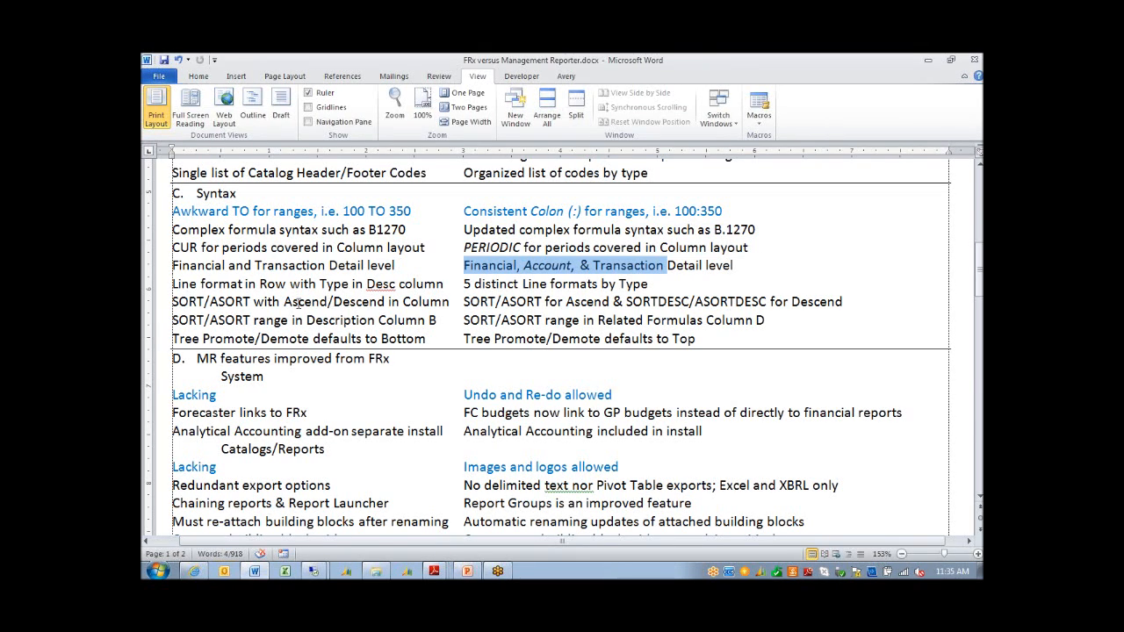
# Highlight the Syntax entries comparing FRx line format in the Desc column with Management Reporter's 5 distinct line formats by type
pyautogui.click(174, 284)
pyautogui.moveTo(174, 283); pyautogui.dragTo(242, 284)
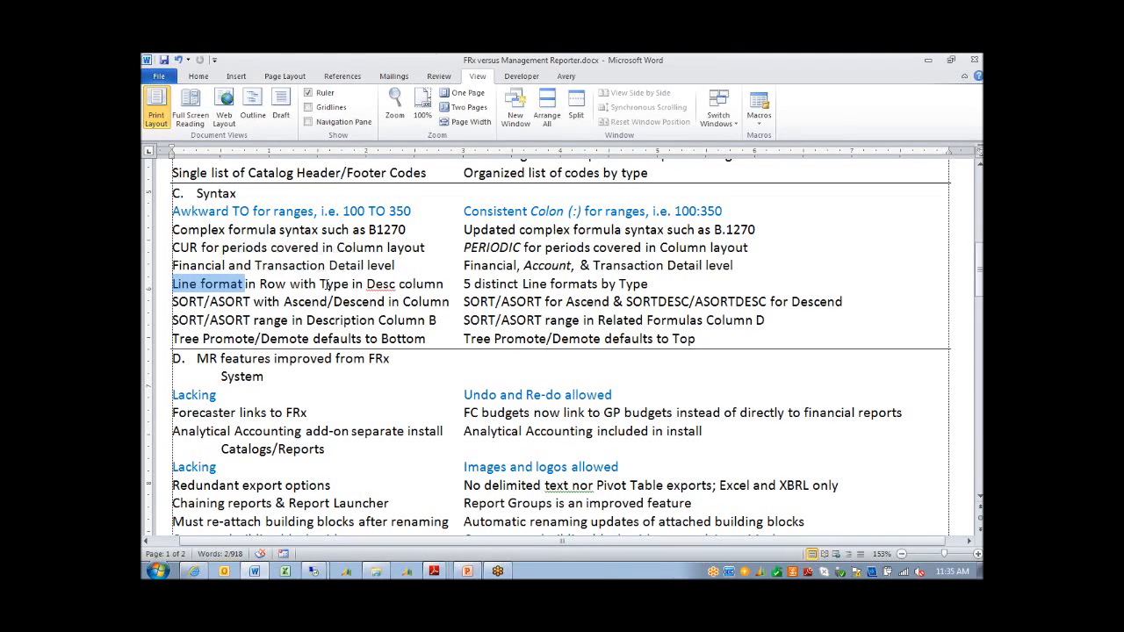
pyautogui.moveTo(321, 283); pyautogui.dragTo(393, 285)
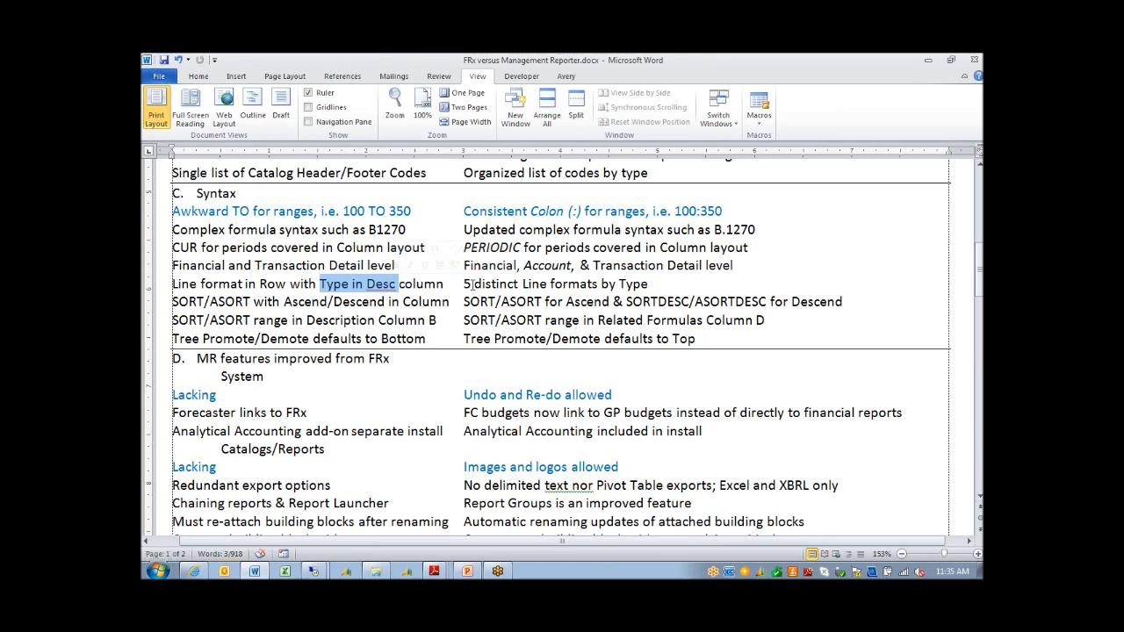
pyautogui.moveTo(464, 285); pyautogui.dragTo(646, 285)
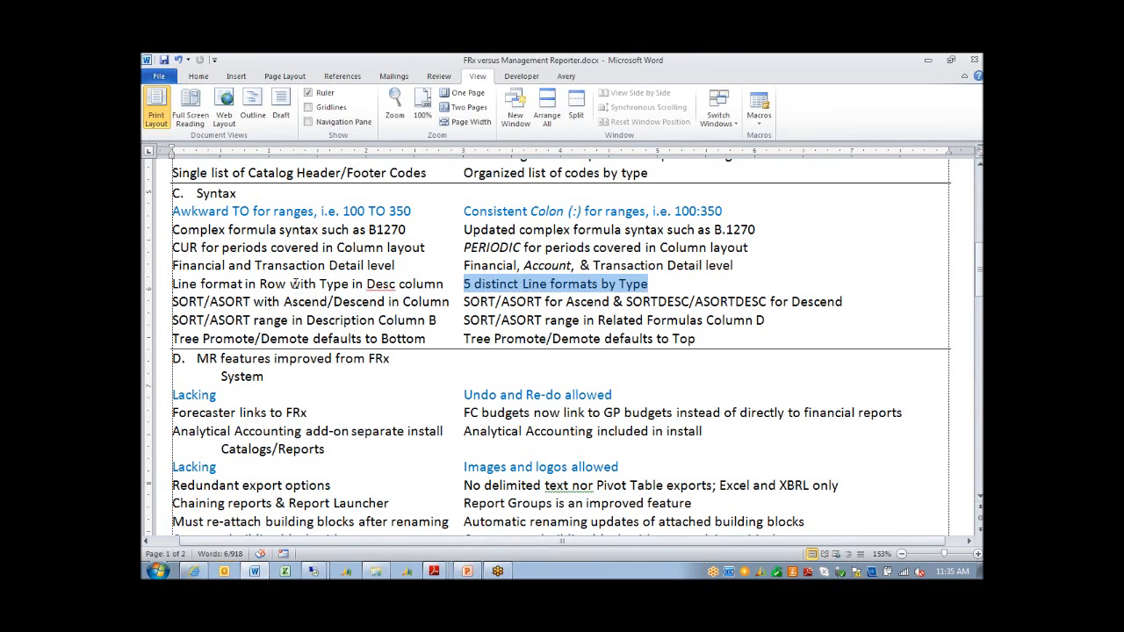
pyautogui.moveTo(173, 284); pyautogui.dragTo(196, 284)
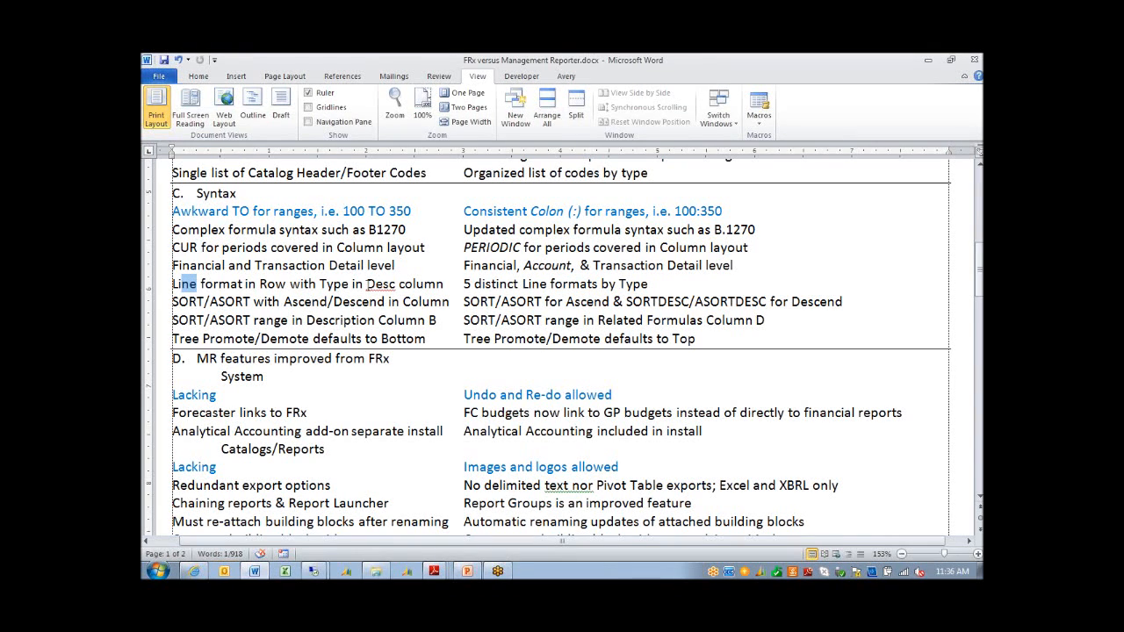
pyautogui.moveTo(366, 284); pyautogui.dragTo(397, 284)
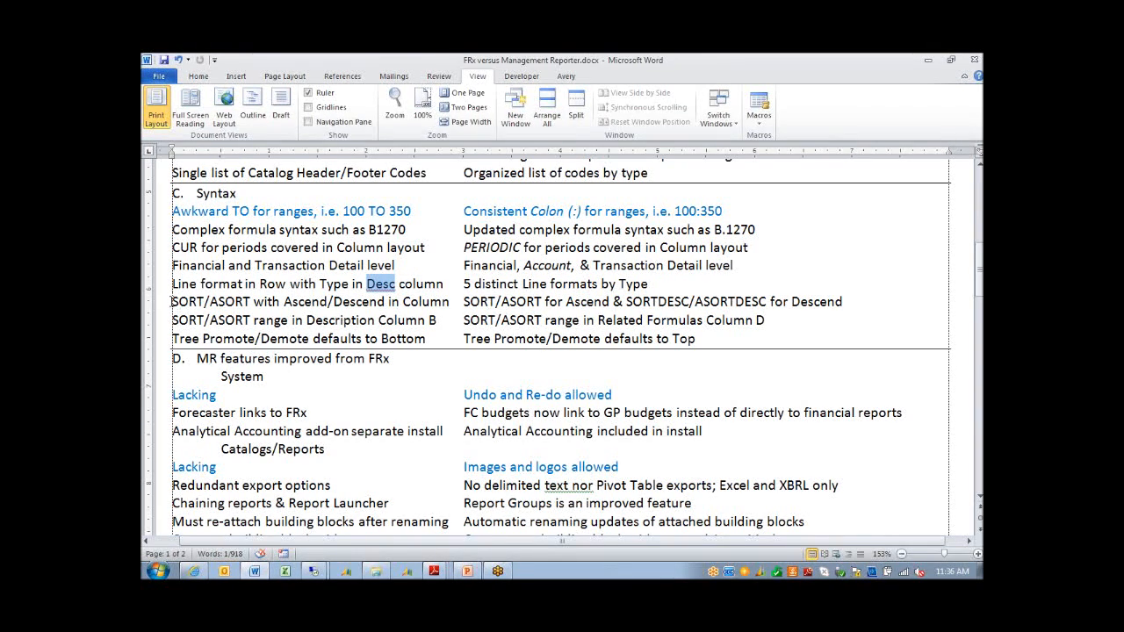
# Highlight the Syntax entries on SORT/ASORT order and range columns and on the Tree Promote/Demote default
pyautogui.moveTo(172, 301); pyautogui.dragTo(416, 301)
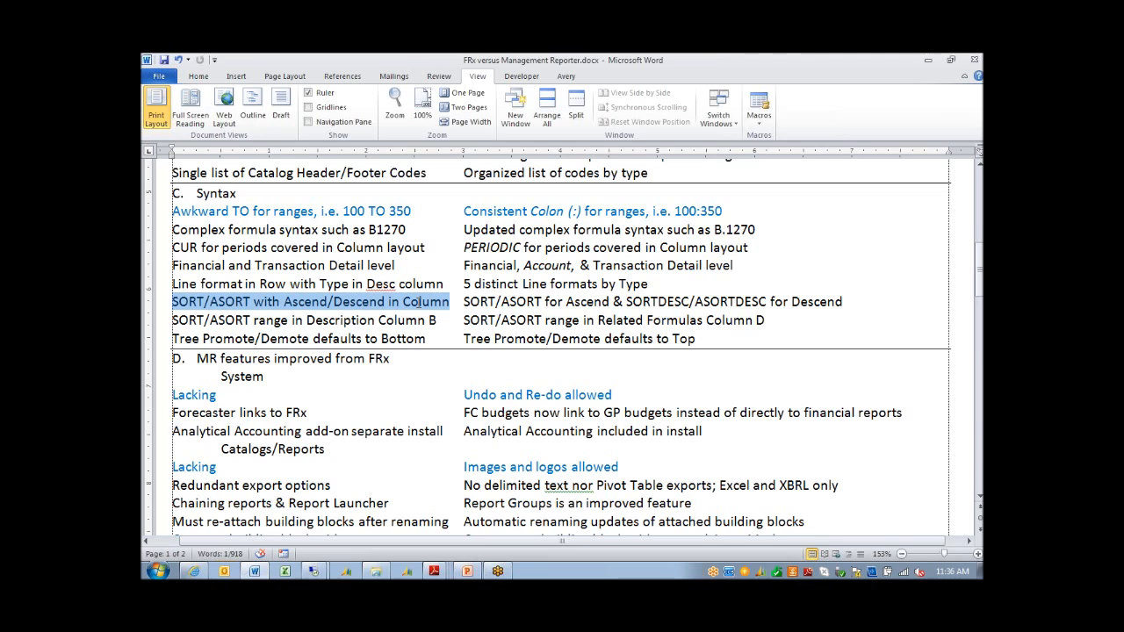
pyautogui.moveTo(211, 319); pyautogui.dragTo(662, 309)
pyautogui.click(465, 305)
pyautogui.moveTo(466, 322); pyautogui.dragTo(753, 321)
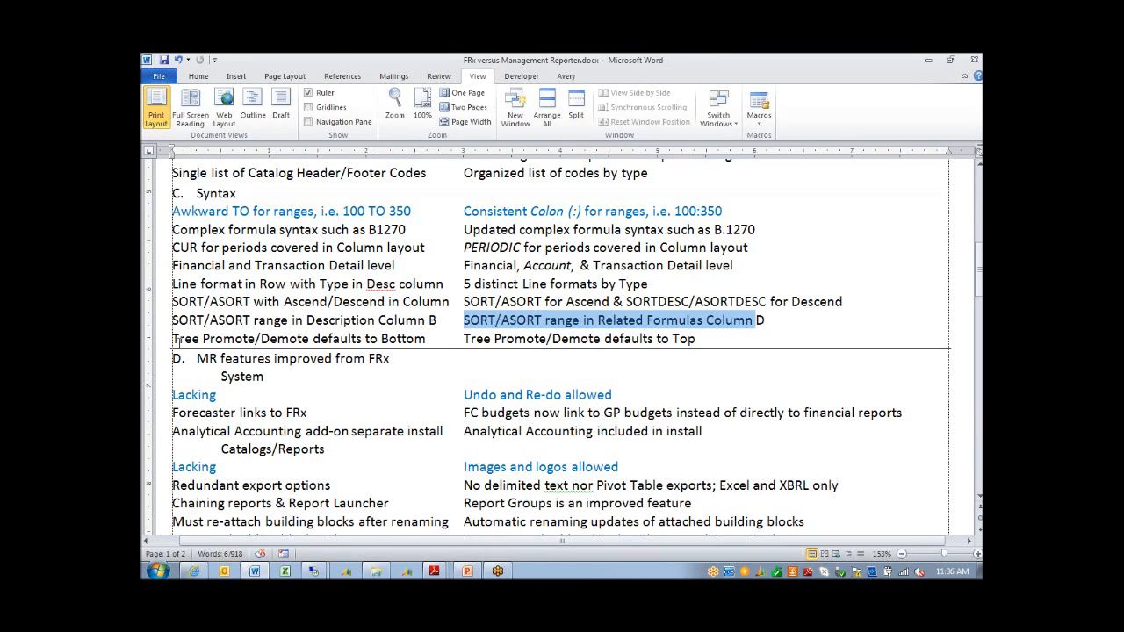
pyautogui.moveTo(173, 339); pyautogui.dragTo(386, 342)
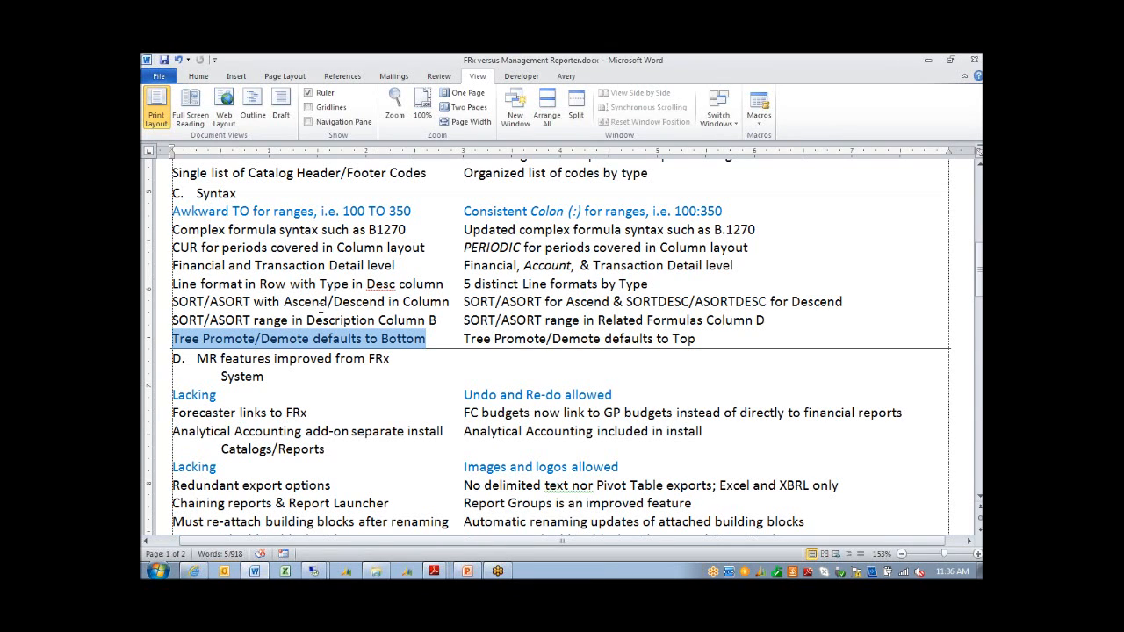
# Switch to FRx in the 10.0.0.120 remote session and open the IncStmt_Dtl row format from the catalog's building blocks
pyautogui.click(314, 571)
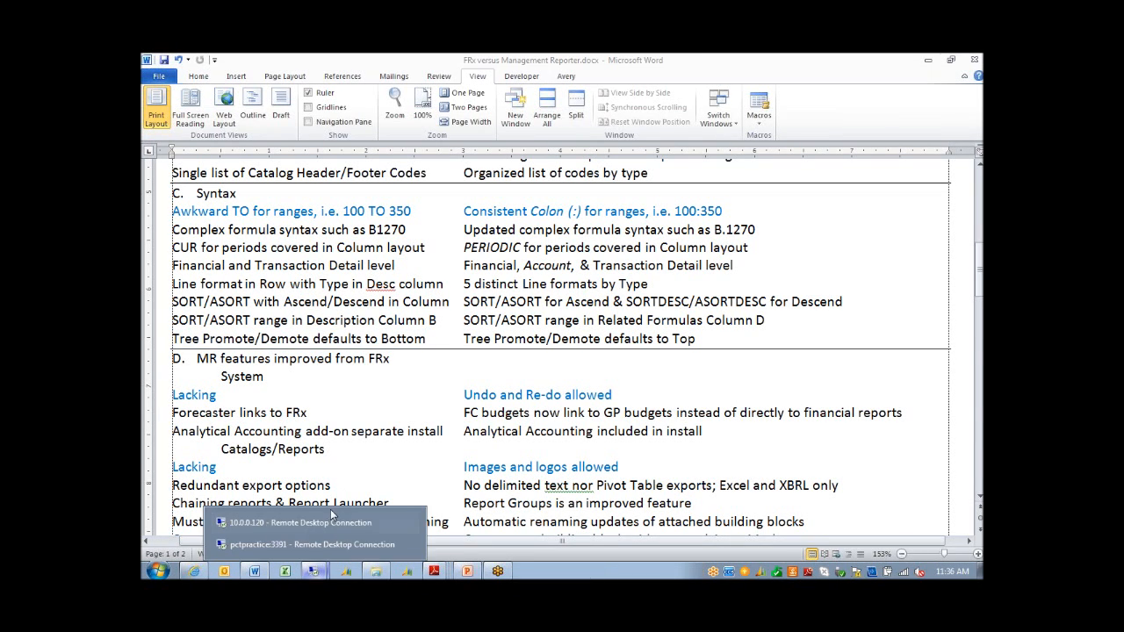
pyautogui.click(258, 527)
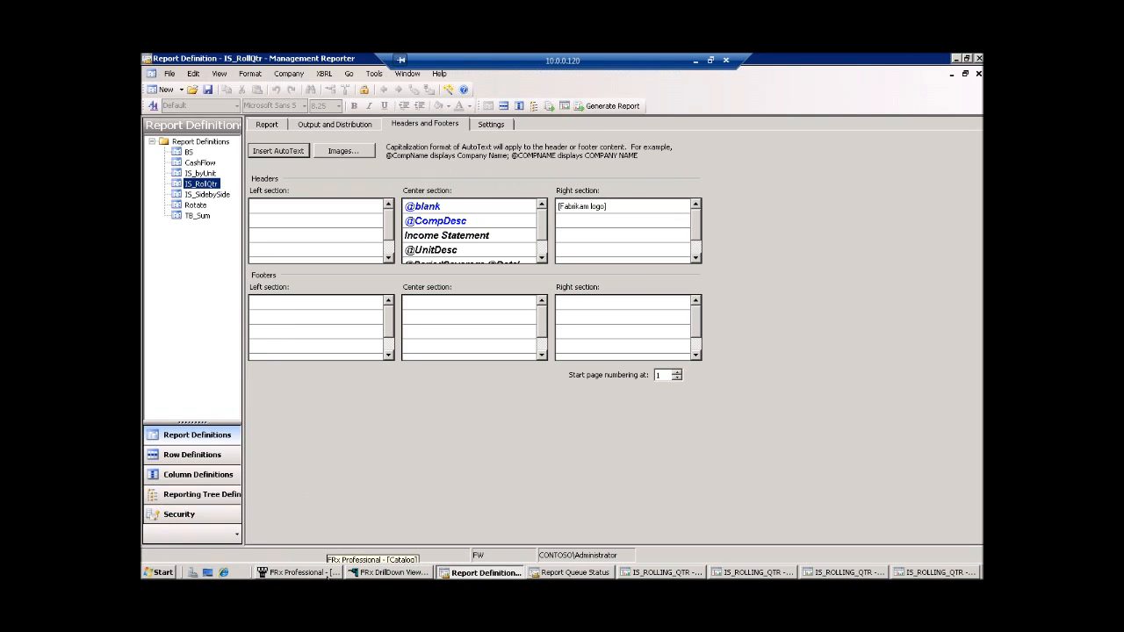
pyautogui.click(327, 576)
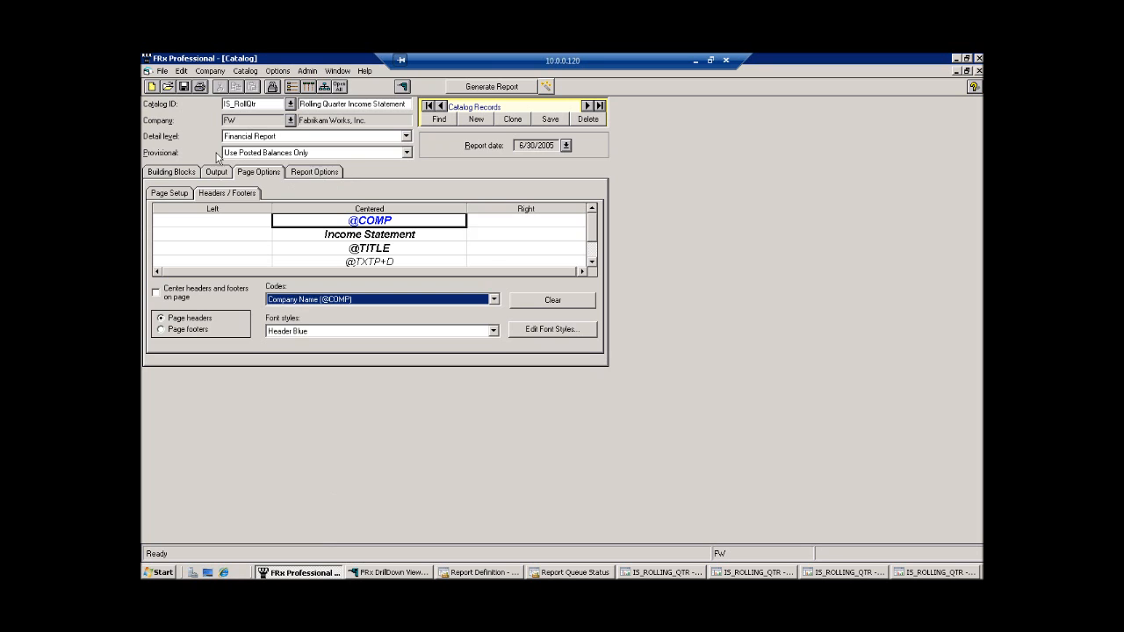
pyautogui.click(182, 173)
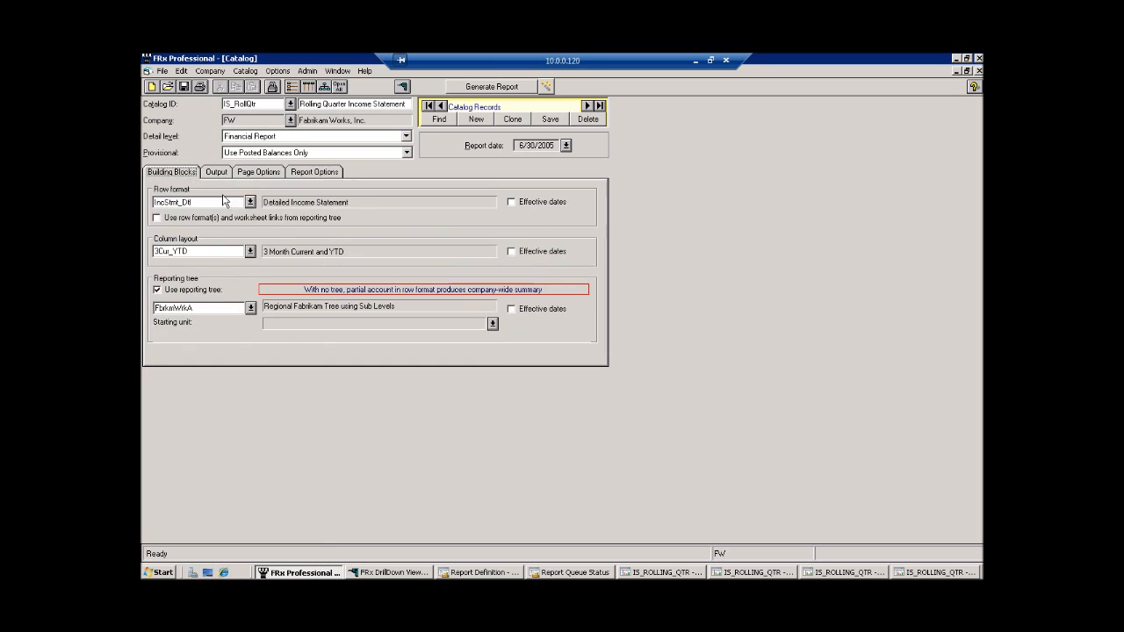
pyautogui.click(293, 87)
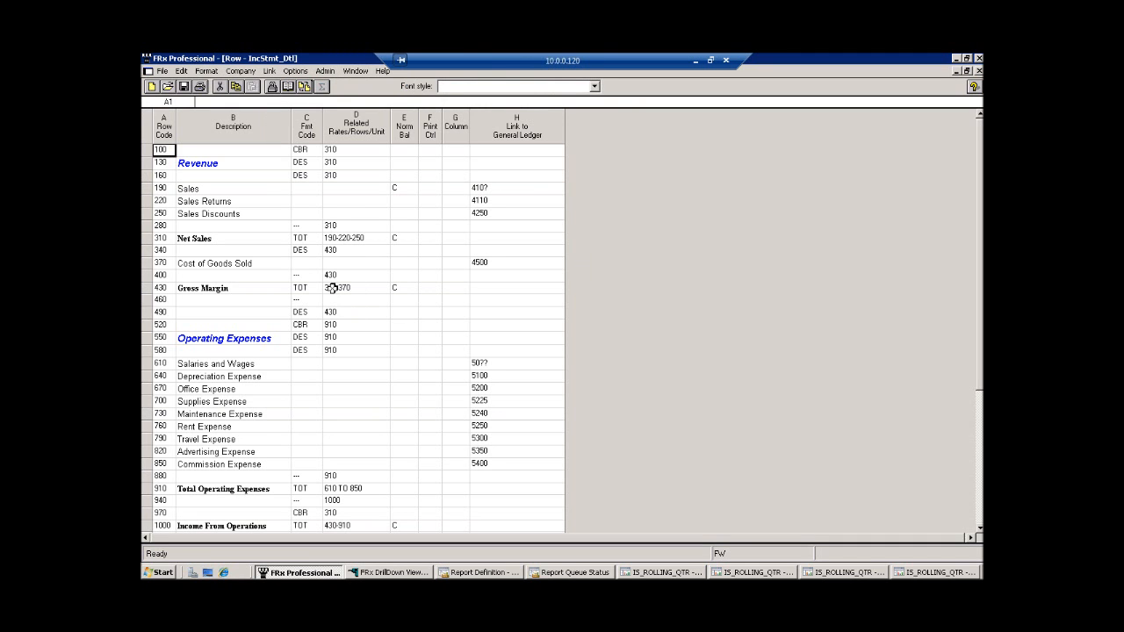
# Set the general ledger link of the Depreciation Expense row to the range 5100 to 5200
pyautogui.click(486, 376)
pyautogui.doubleClick(525, 376)
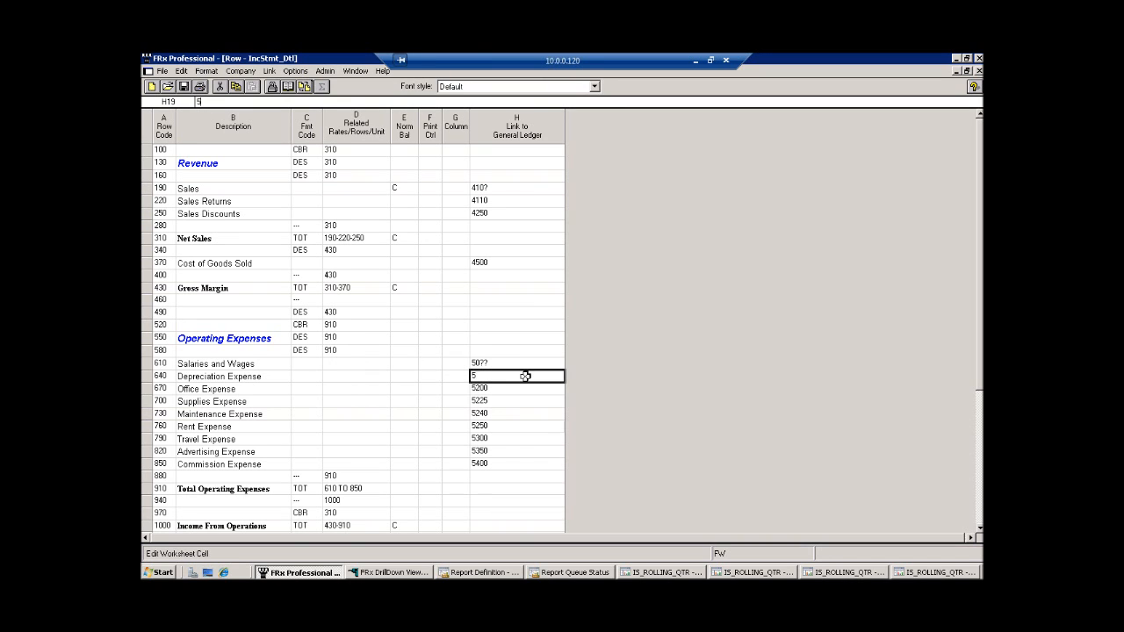
pyautogui.write('to 5200')
pyautogui.press('Return')
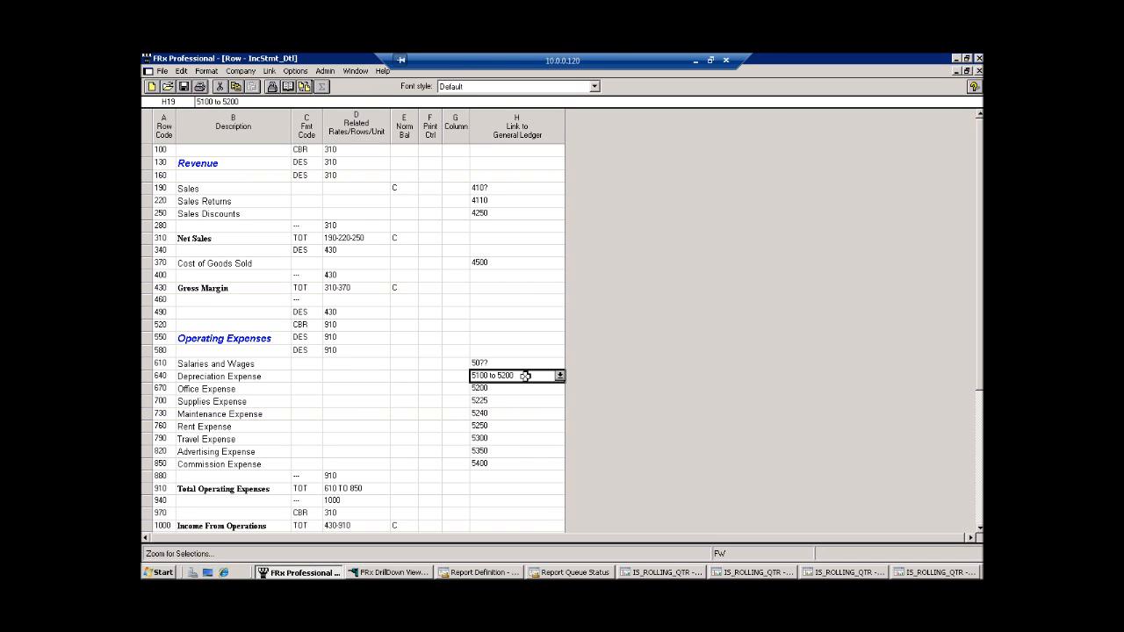
pyautogui.click(527, 401)
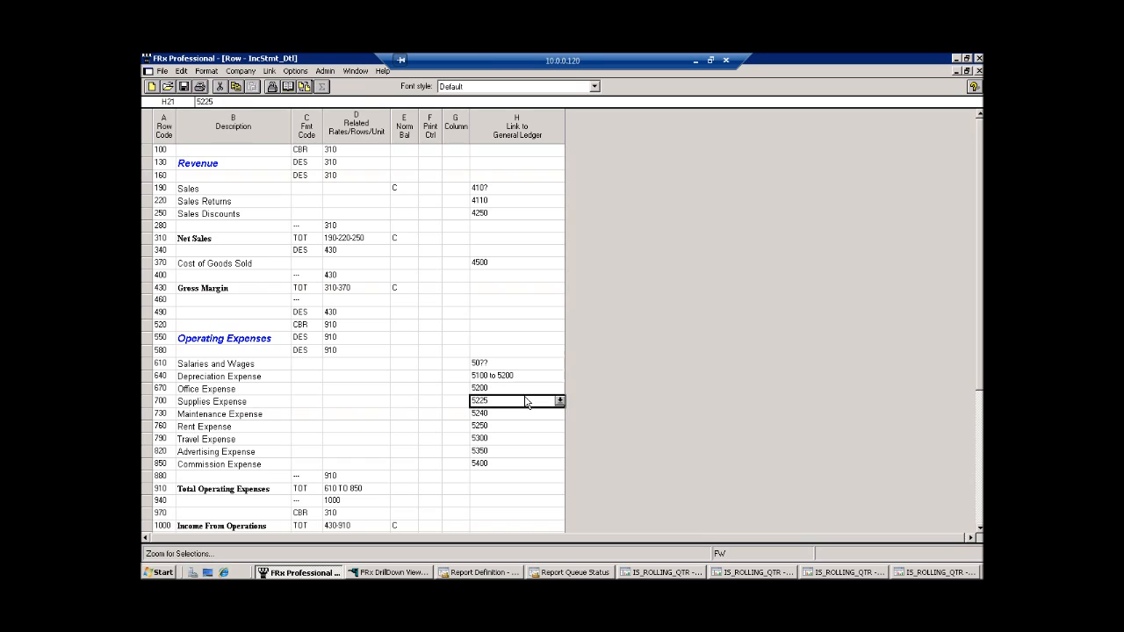
pyautogui.click(517, 378)
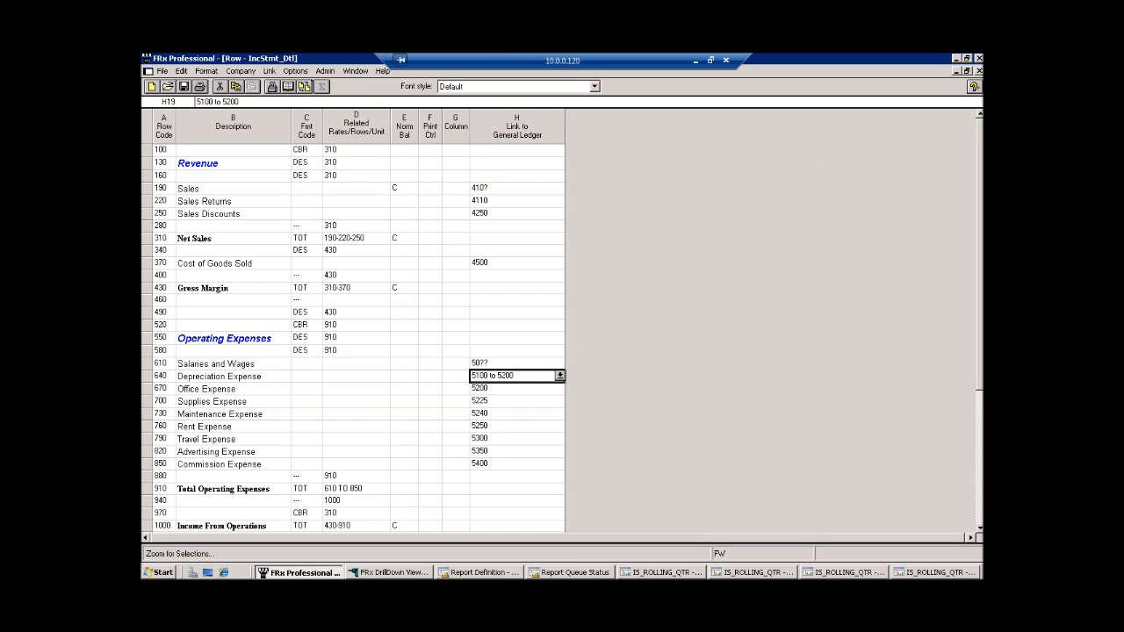
# Close the IncStmt_Dtl row format, saving the changed account range, and reopen it at the Depreciation Expense link
pyautogui.click(980, 71)
pyautogui.click(532, 355)
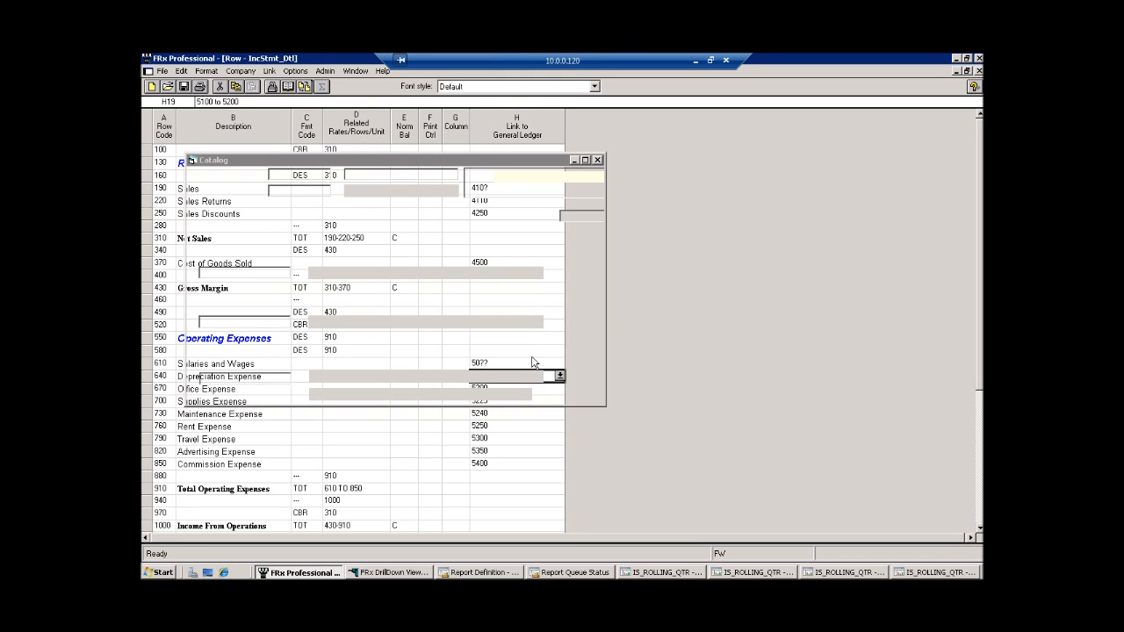
pyautogui.click(509, 375)
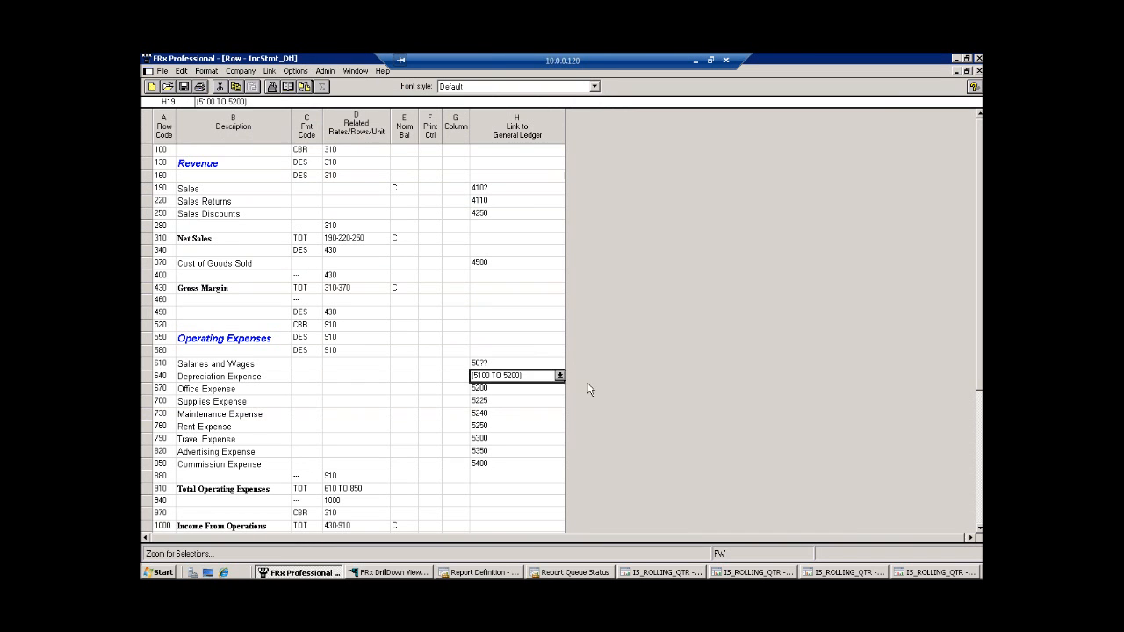
# In GL Account Links for Depreciation Expense, set the end account of the range to 5399
pyautogui.click(559, 376)
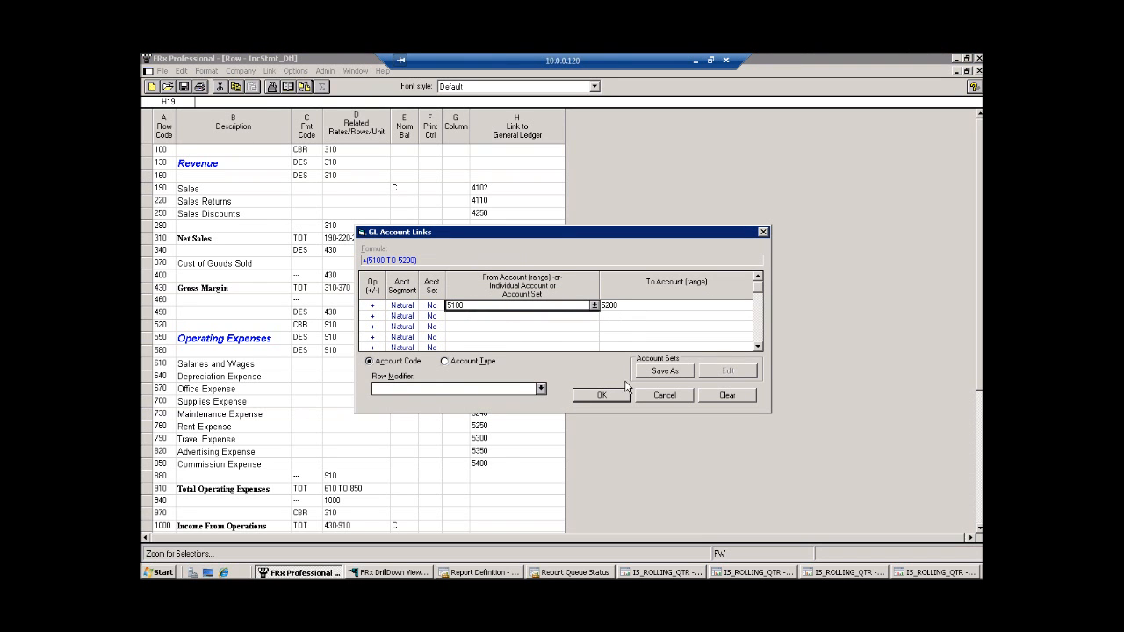
pyautogui.click(612, 305)
pyautogui.write('5300')
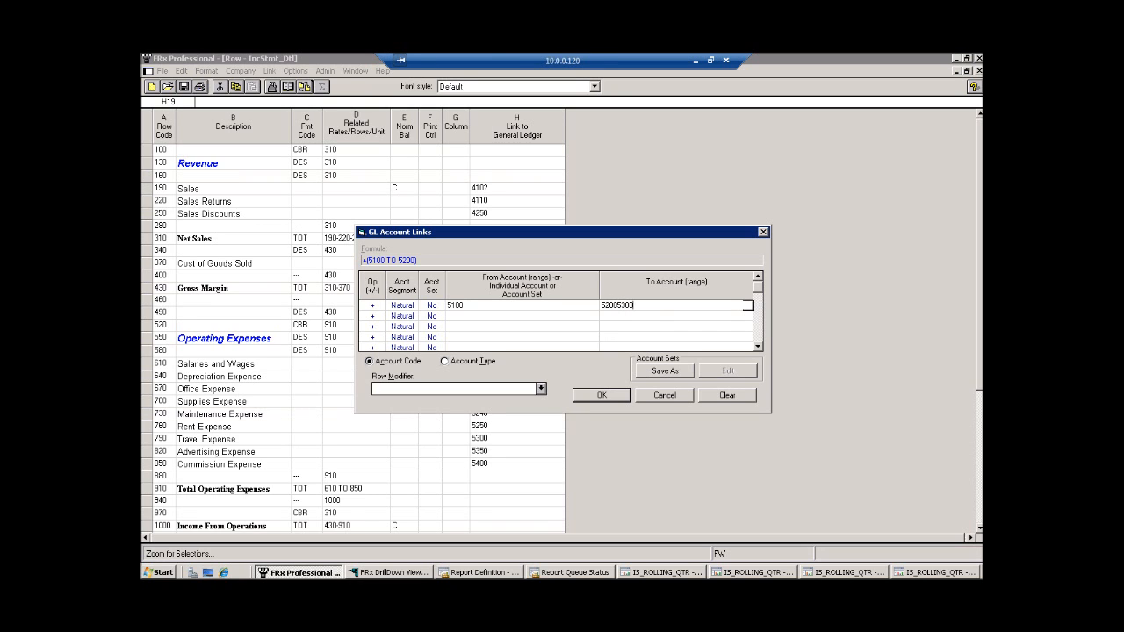
pyautogui.doubleClick(612, 304)
pyautogui.press('Delete')
pyautogui.write('5399')
pyautogui.click(613, 395)
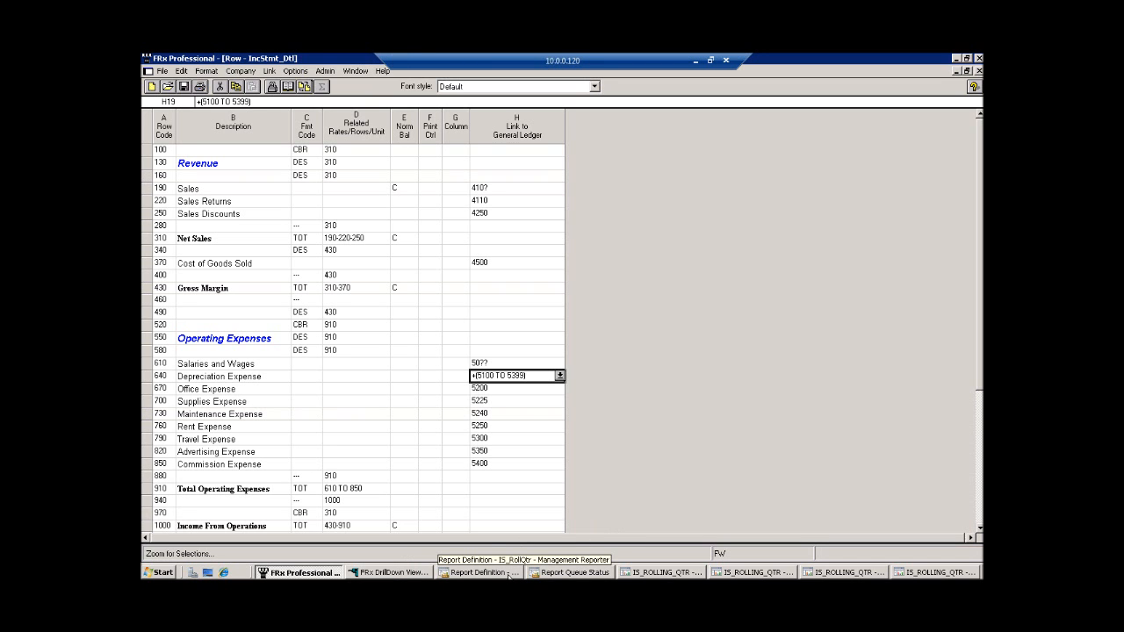
# Switch to Management Reporter and close all the open IS_ROLLING_QTR report windows
pyautogui.click(482, 572)
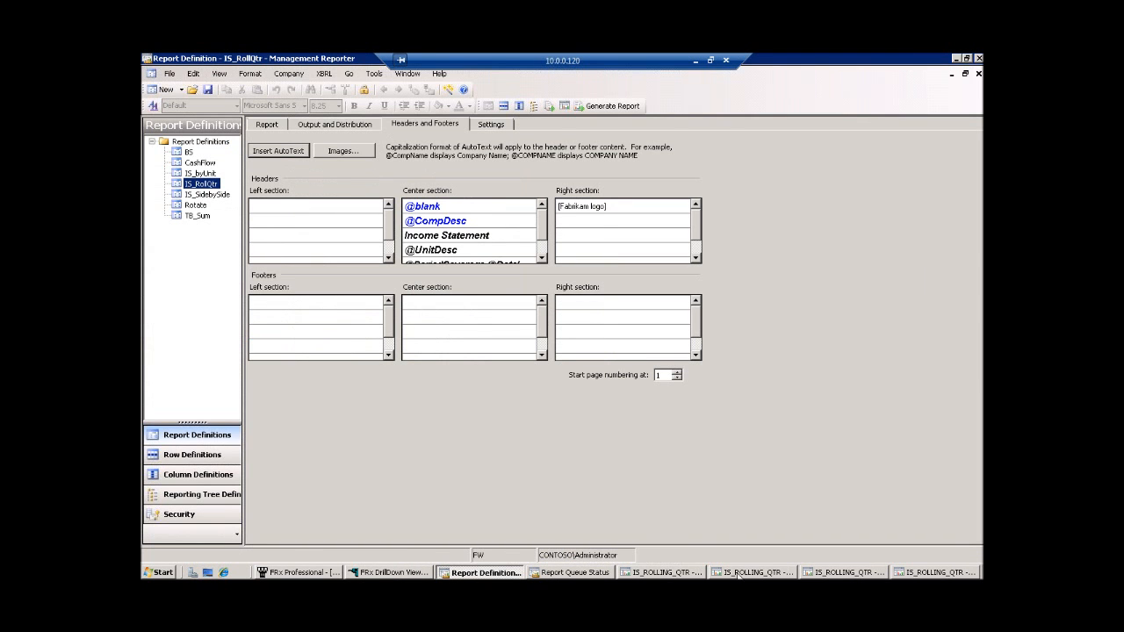
pyautogui.click(675, 576)
pyautogui.hotkey('alt', 'F4')
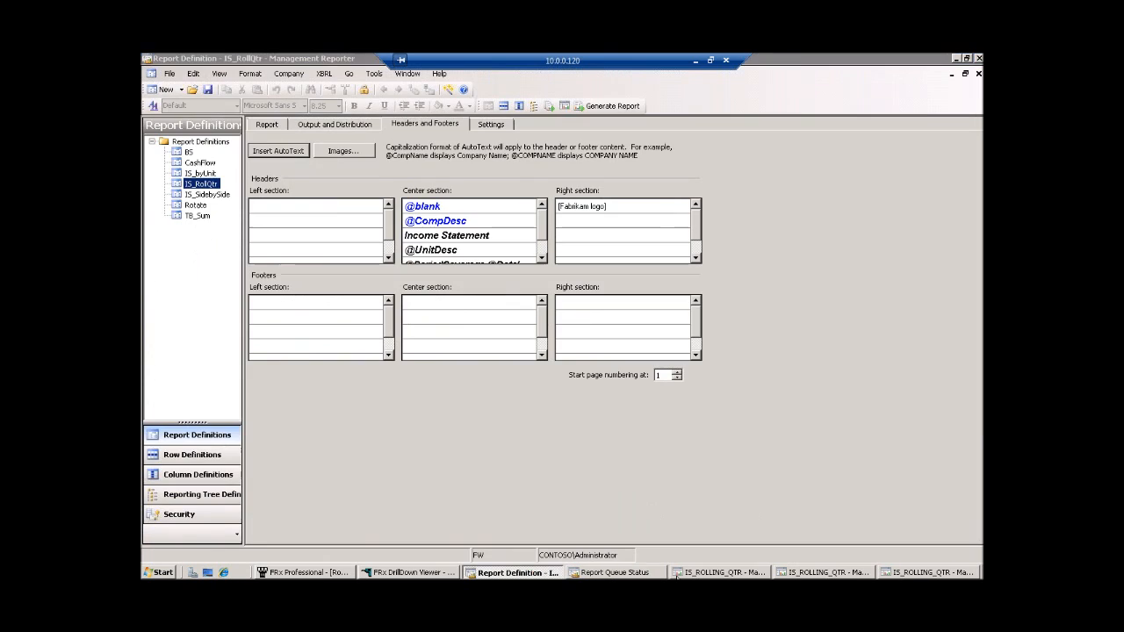
pyautogui.rightClick(677, 576)
pyautogui.click(694, 568)
pyautogui.rightClick(694, 575)
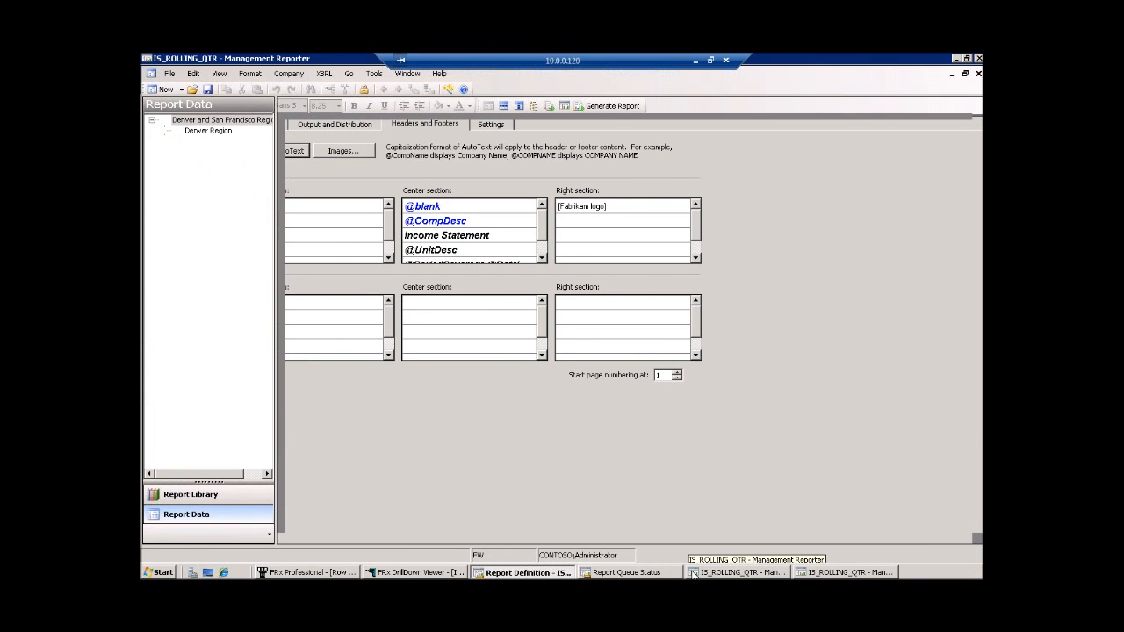
pyautogui.click(724, 565)
pyautogui.rightClick(694, 576)
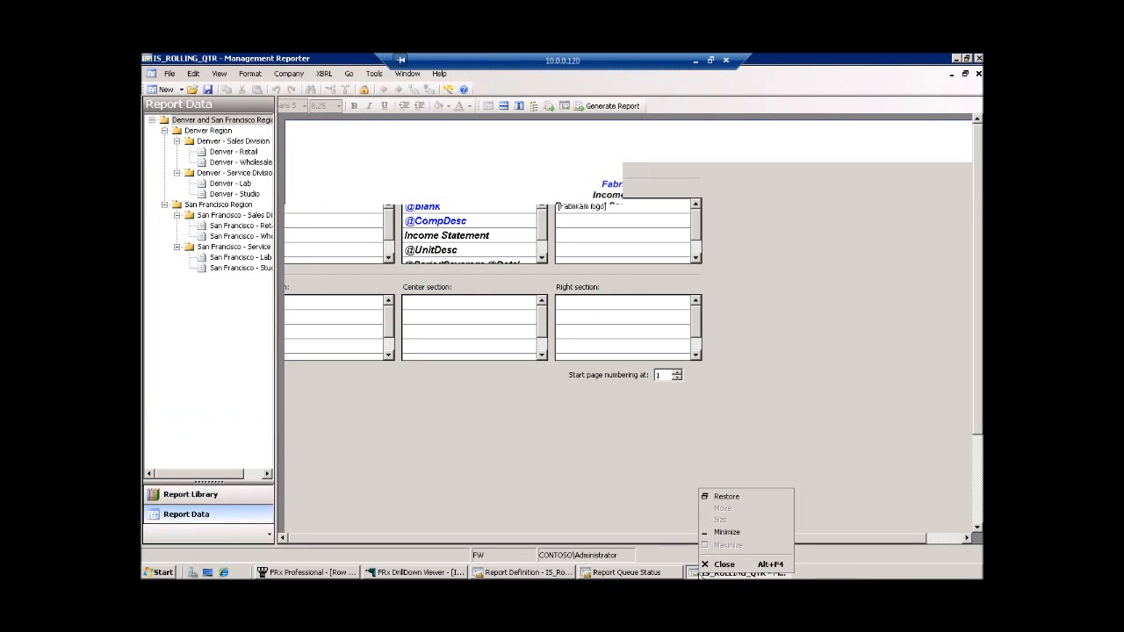
pyautogui.click(724, 564)
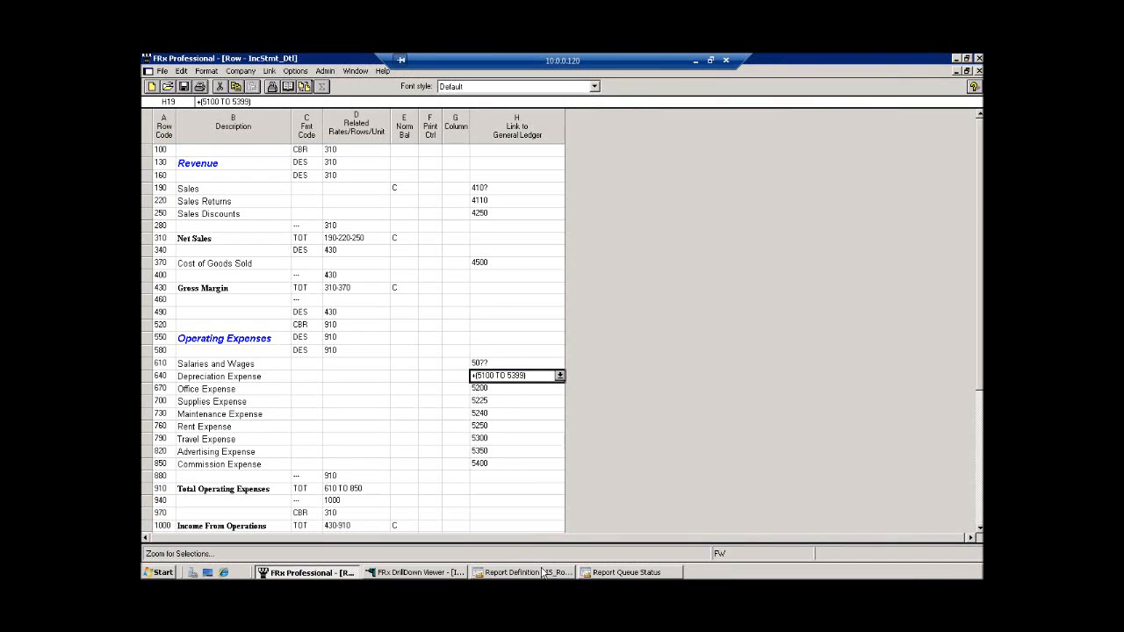
# Open the IncStmt_Dtl row definition from IS_RollQtr in Management Reporter and set the Salaries and Wages financial dimension link to 50??:5200
pyautogui.click(543, 572)
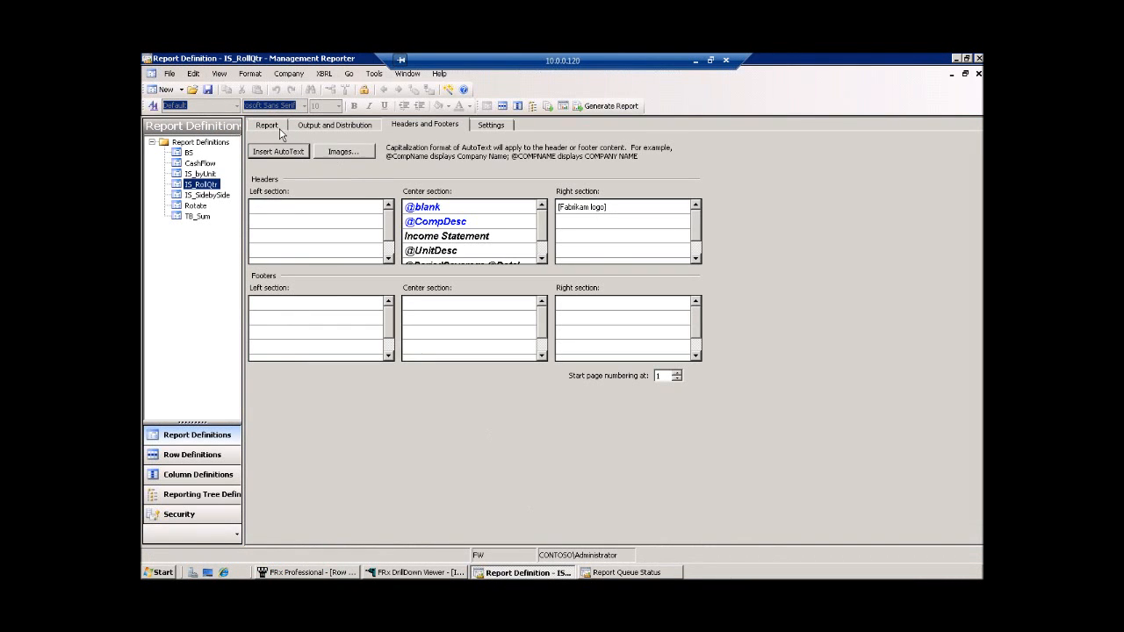
pyautogui.click(279, 128)
pyautogui.click(430, 236)
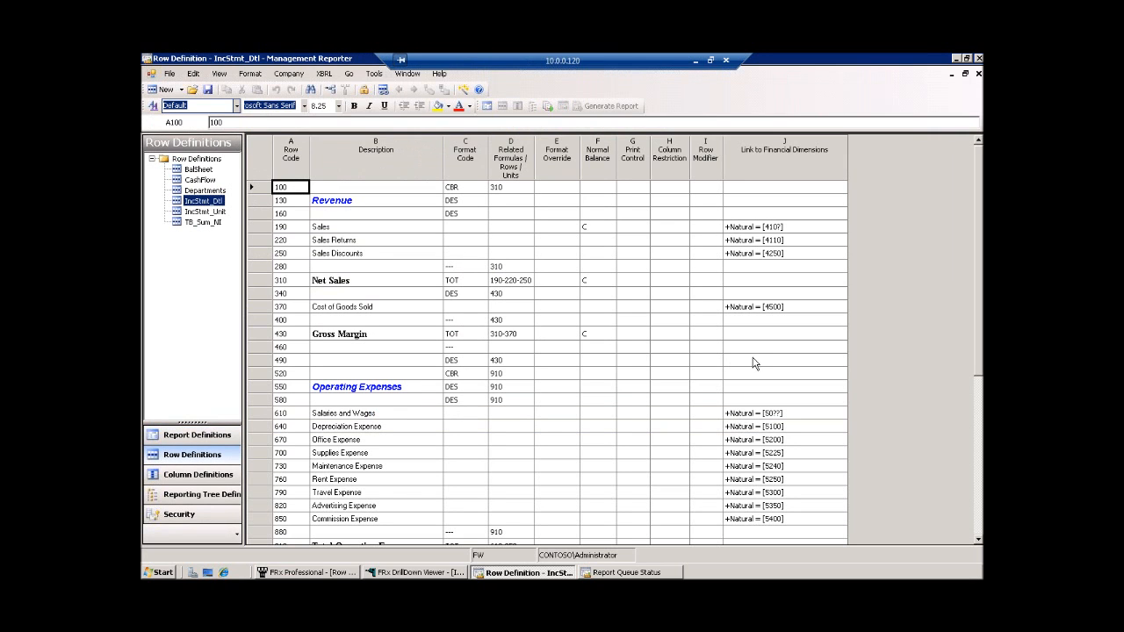
pyautogui.click(751, 414)
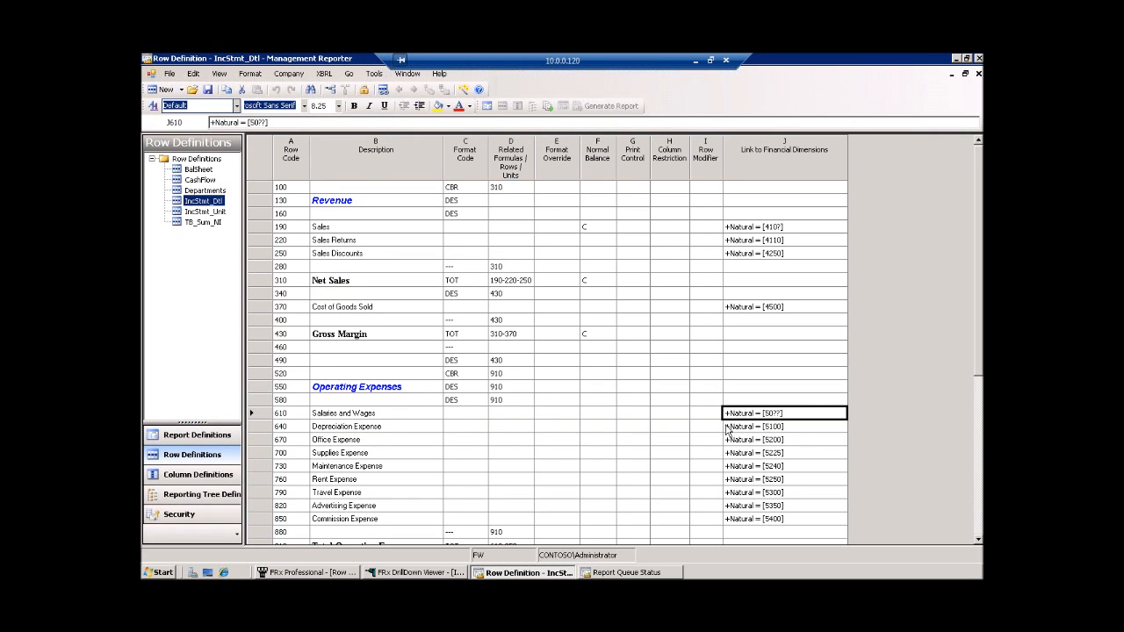
pyautogui.write('50?')
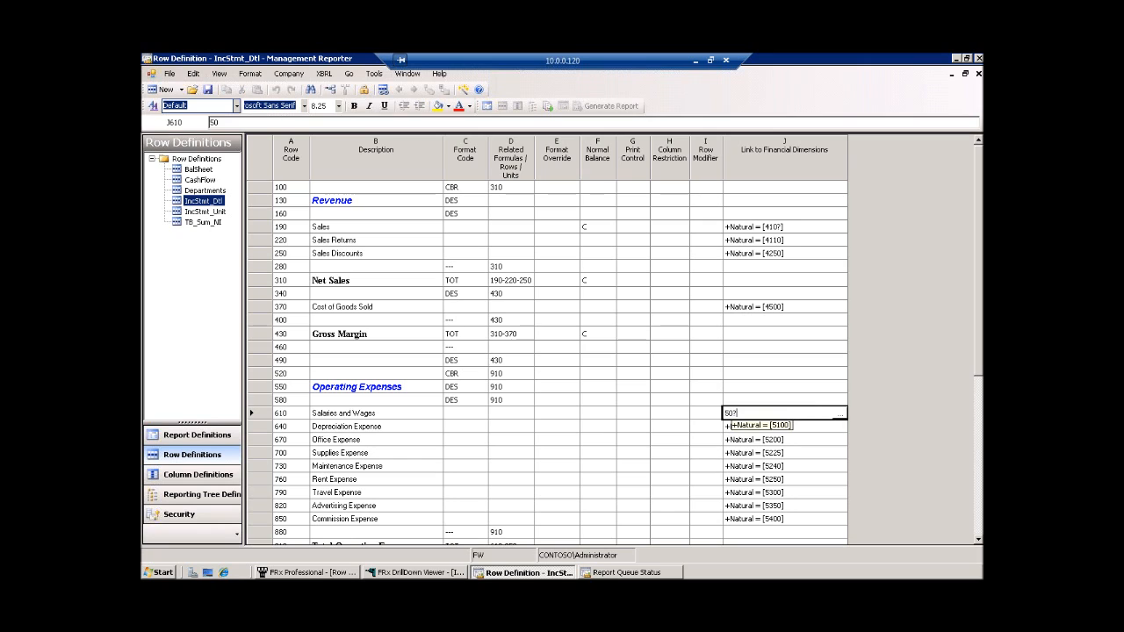
pyautogui.write('?:5200')
pyautogui.press('Return')
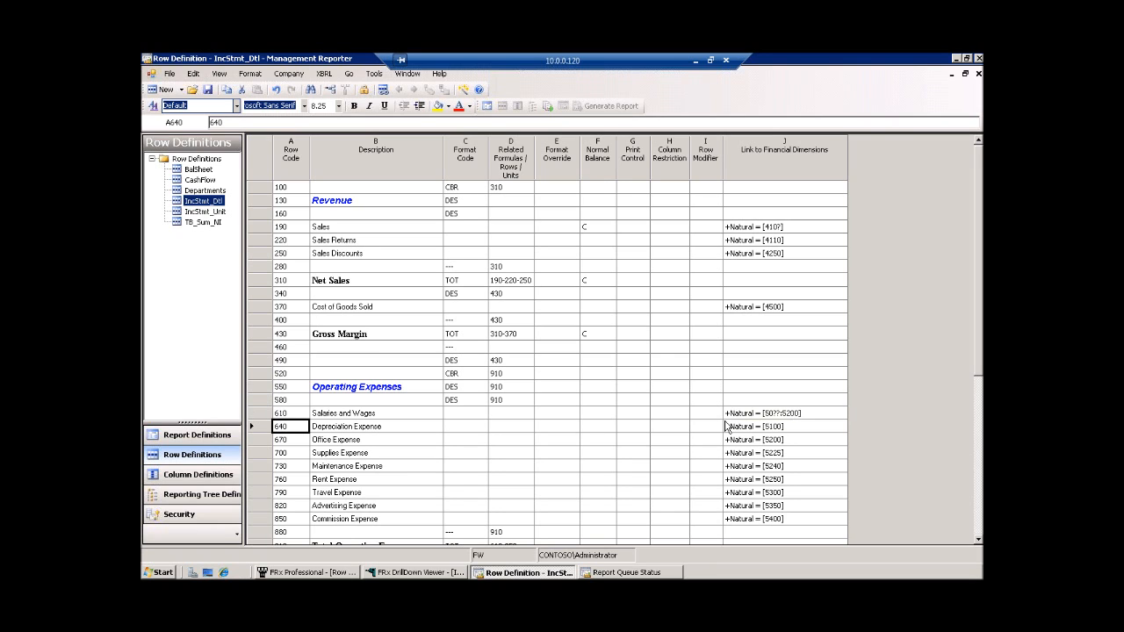
# Restore the Salaries and Wages financial dimension link to 50?? and close the IncStmt_Dtl row definition
pyautogui.click(812, 414)
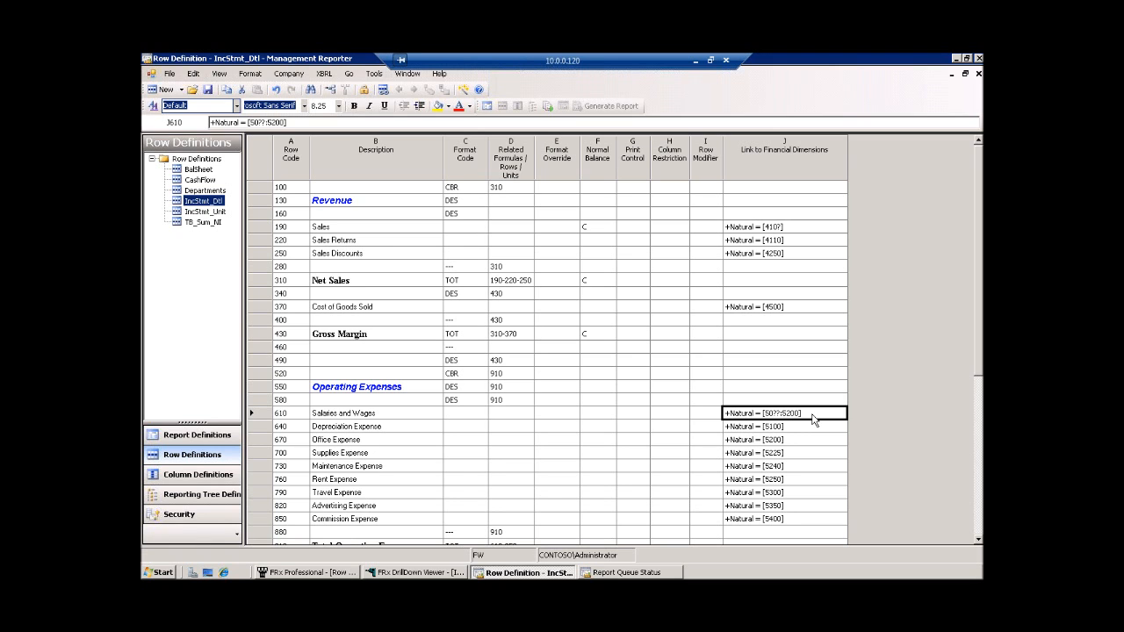
pyautogui.press('BackSpace')
pyautogui.press('BackSpace')
pyautogui.press('BackSpace')
pyautogui.press('BackSpace')
pyautogui.press('BackSpace')
pyautogui.click(979, 73)
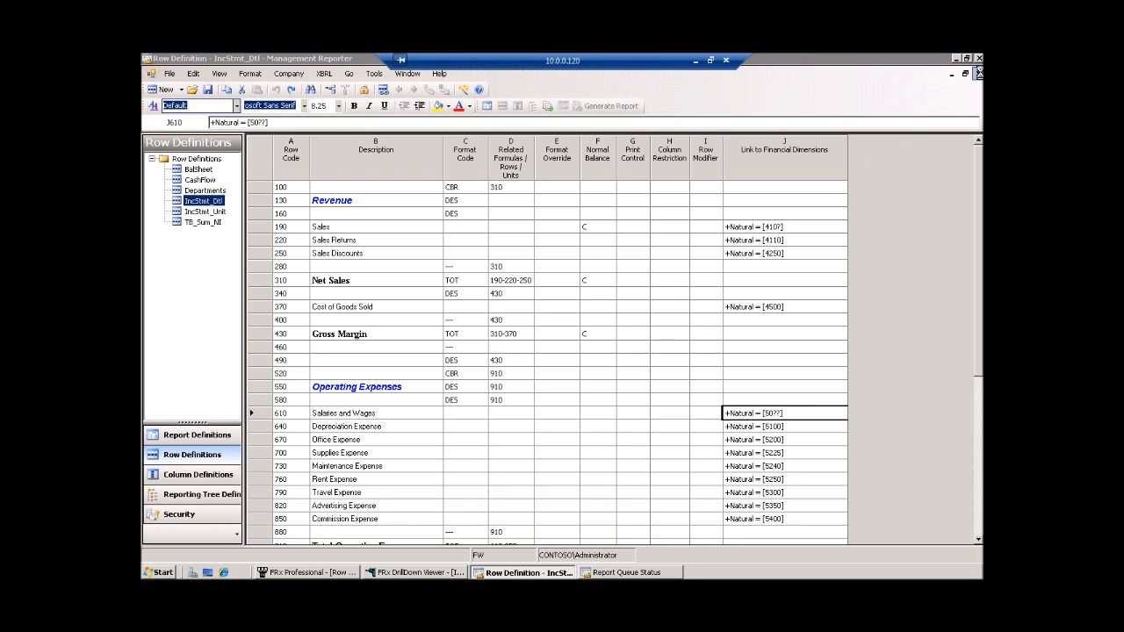
pyautogui.click(573, 348)
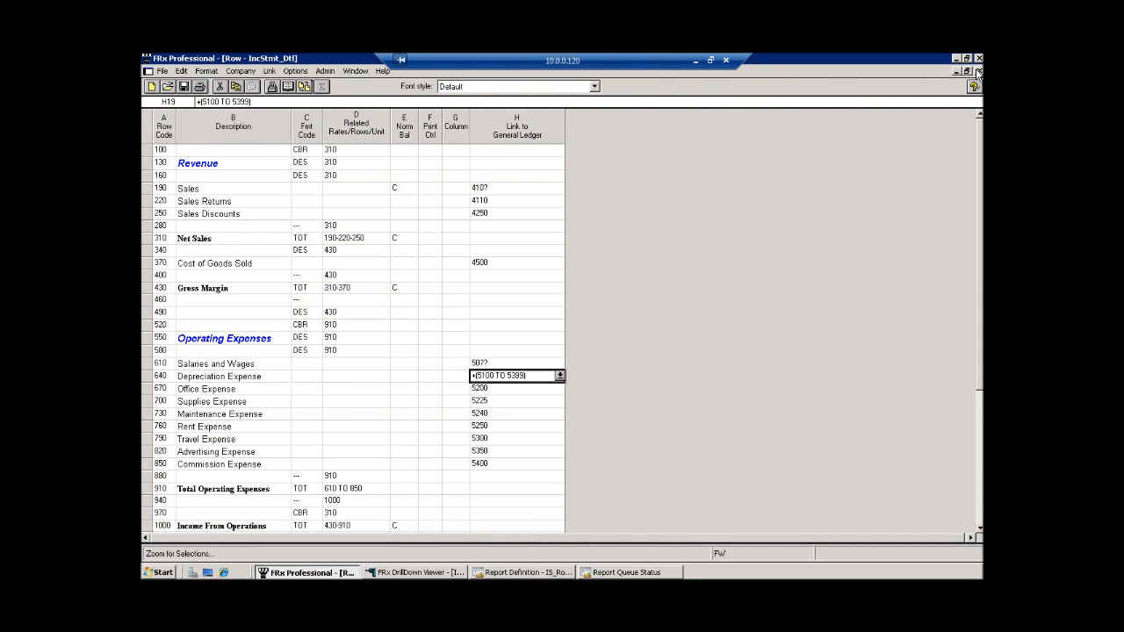
# Close the IncStmt_Dtl row format without saving and open the 3Cur_YTD column layout
pyautogui.click(979, 74)
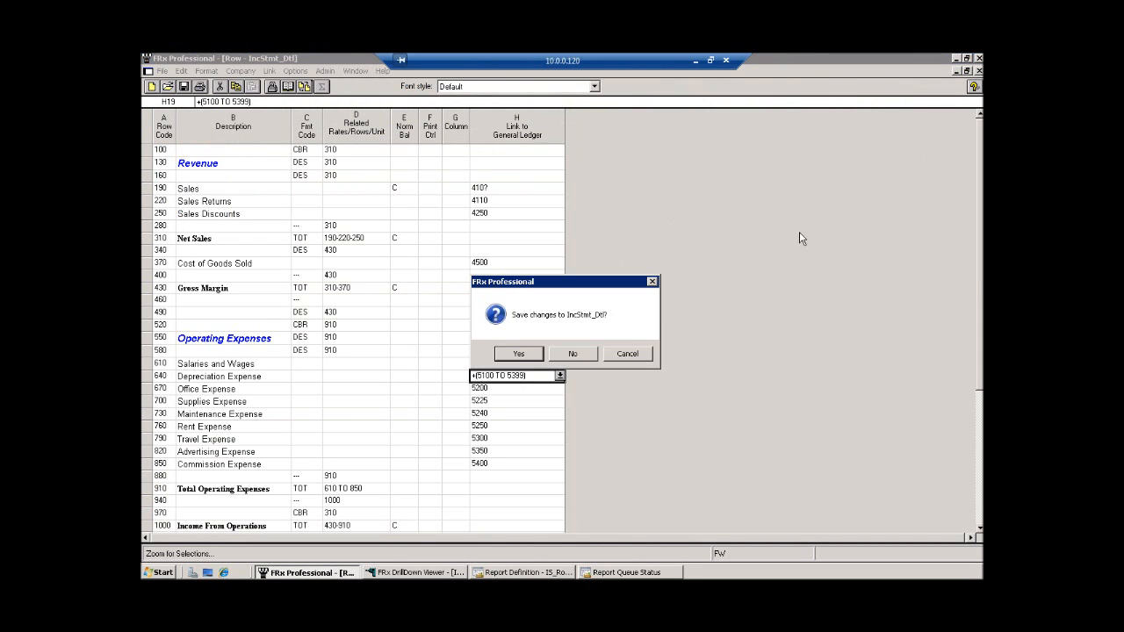
pyautogui.click(576, 353)
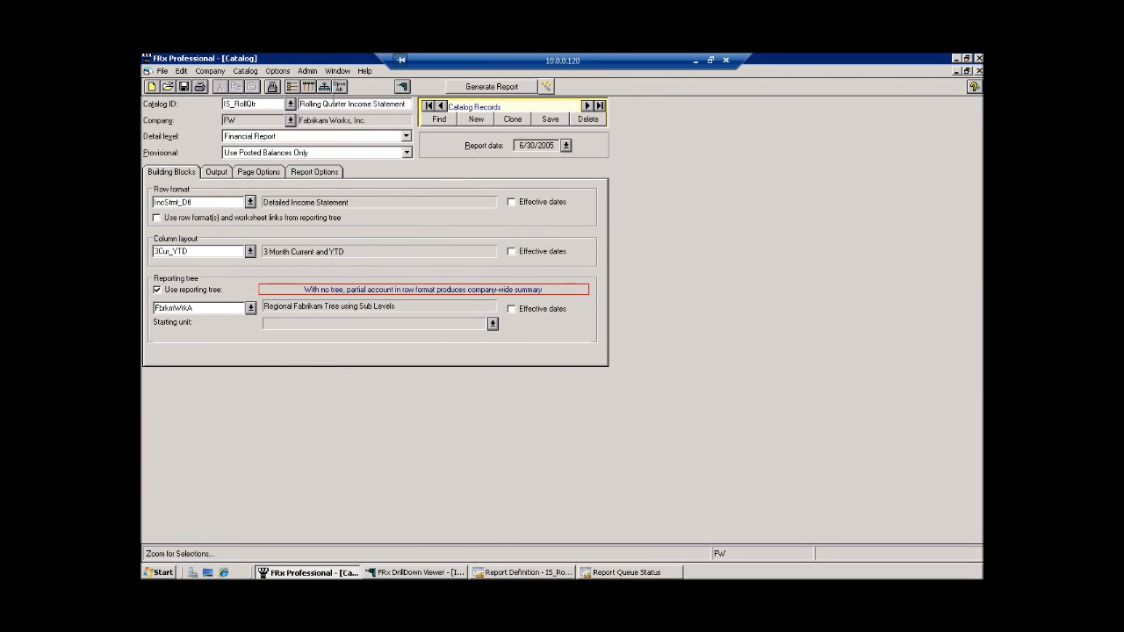
pyautogui.click(309, 89)
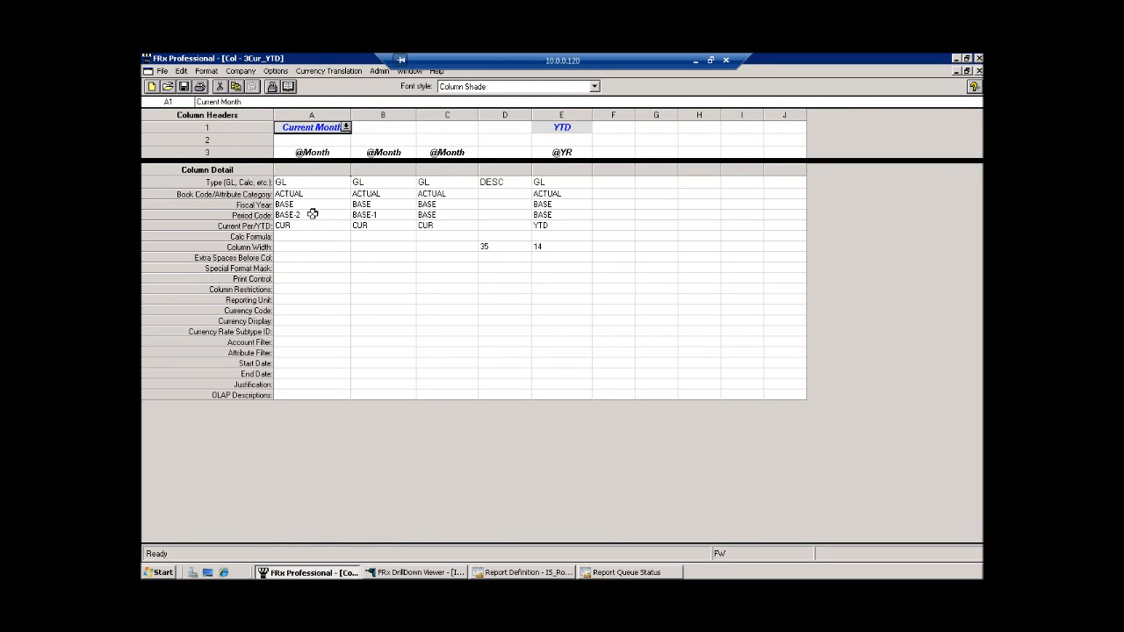
# Review the Current Per/YTD amount options for column A, keeping the existing selection
pyautogui.click(309, 224)
pyautogui.click(347, 227)
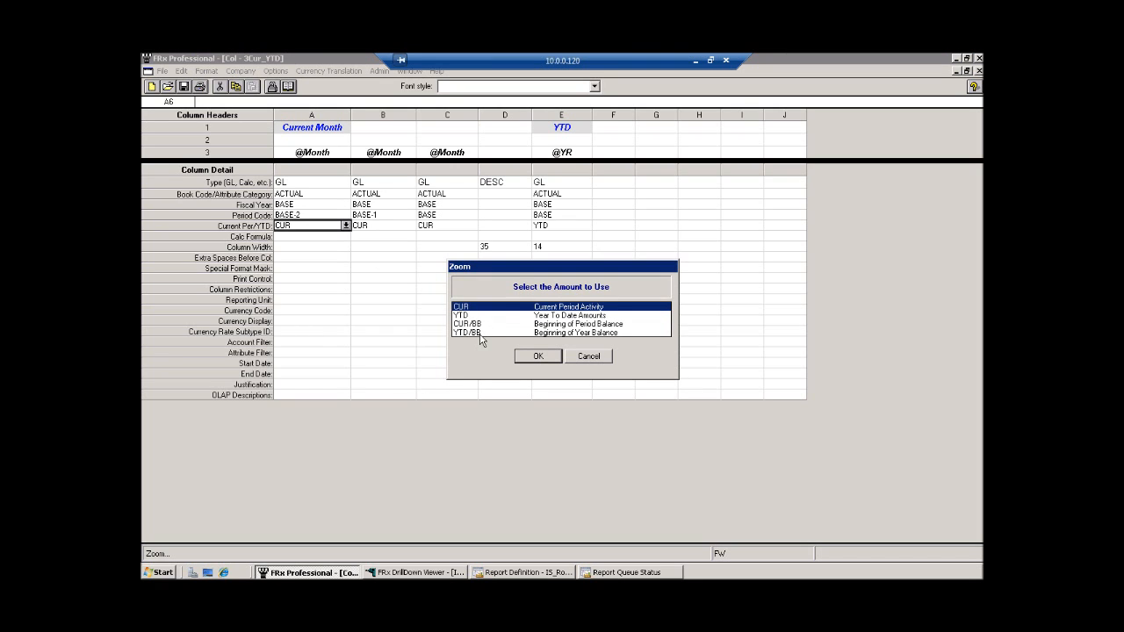
pyautogui.click(590, 361)
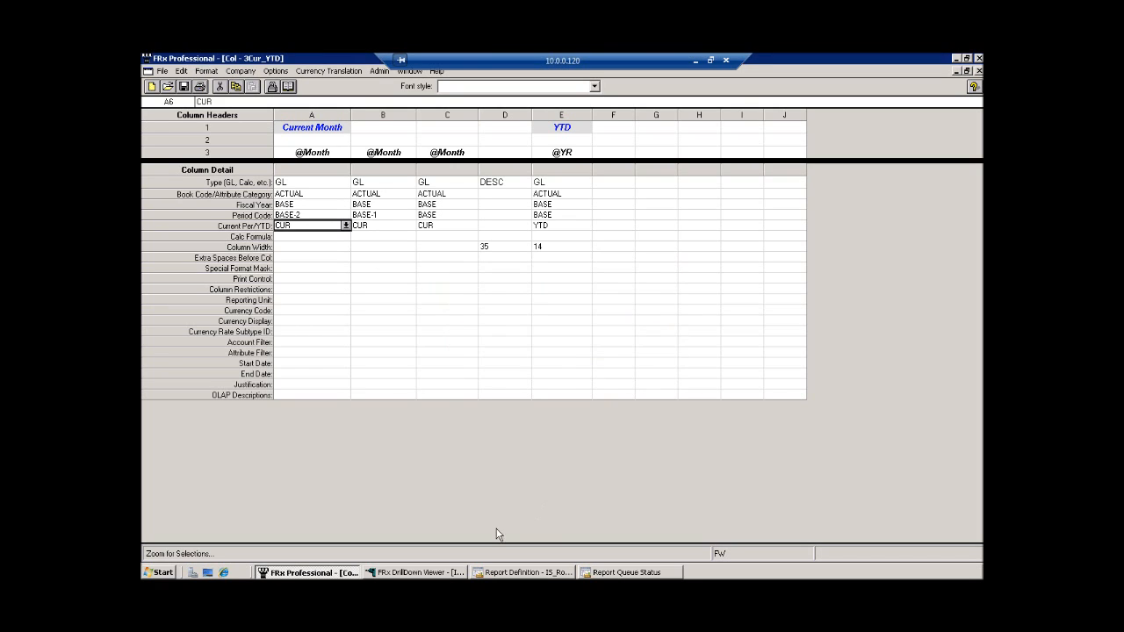
# Switch to Management Reporter, open the 3Cur_YTD column definition from IS_RollQtr and list the Periods Covered options for column A
pyautogui.click(491, 572)
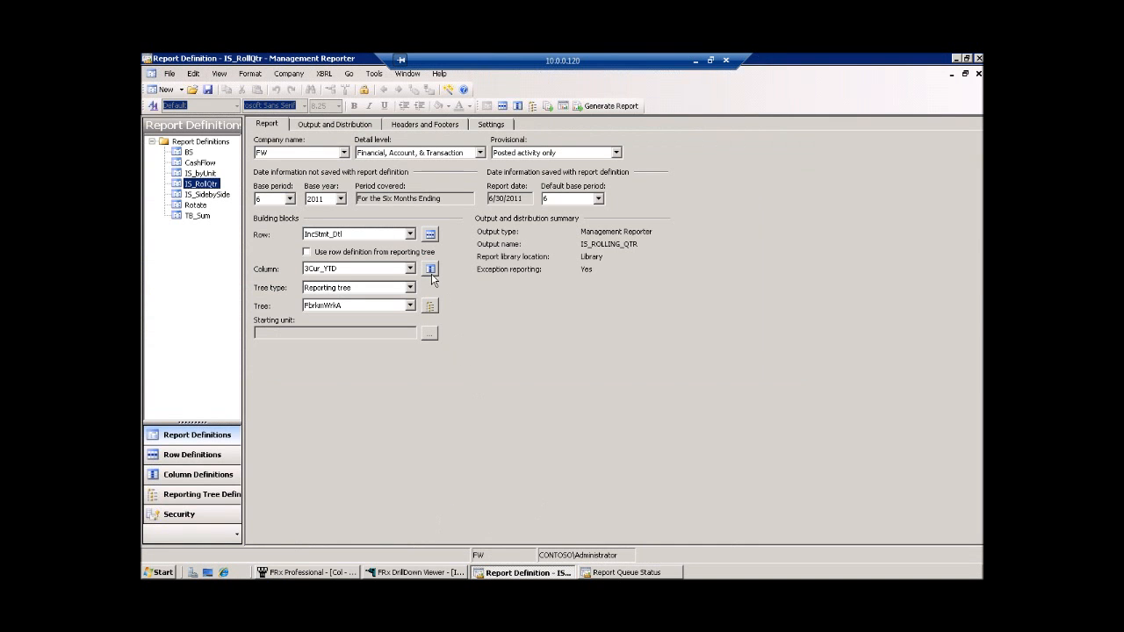
pyautogui.click(451, 254)
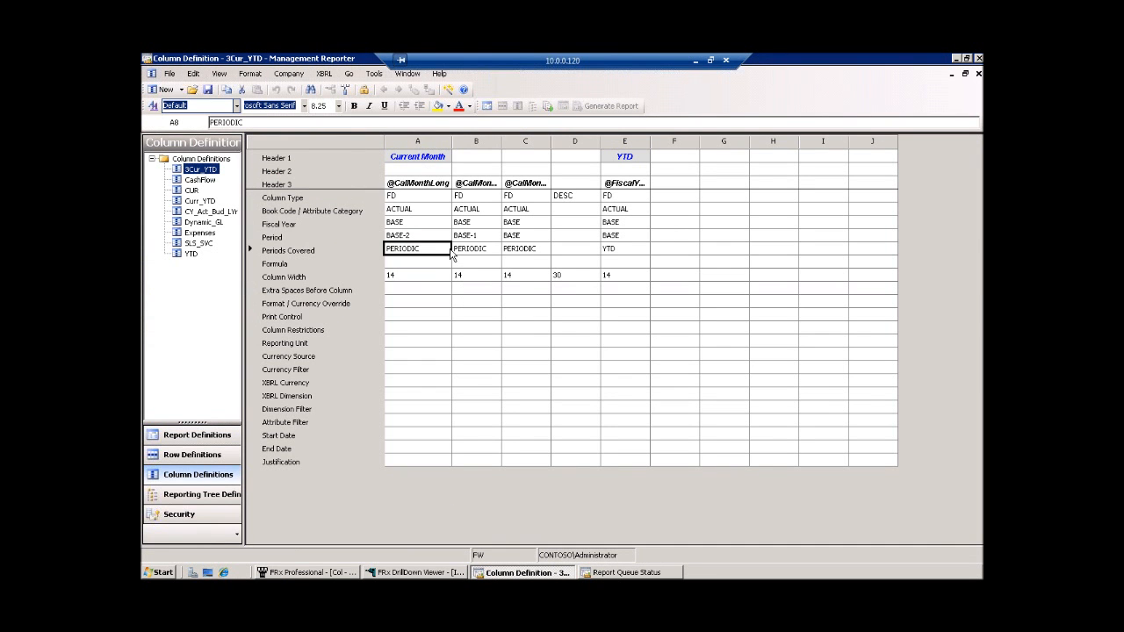
pyautogui.click(450, 254)
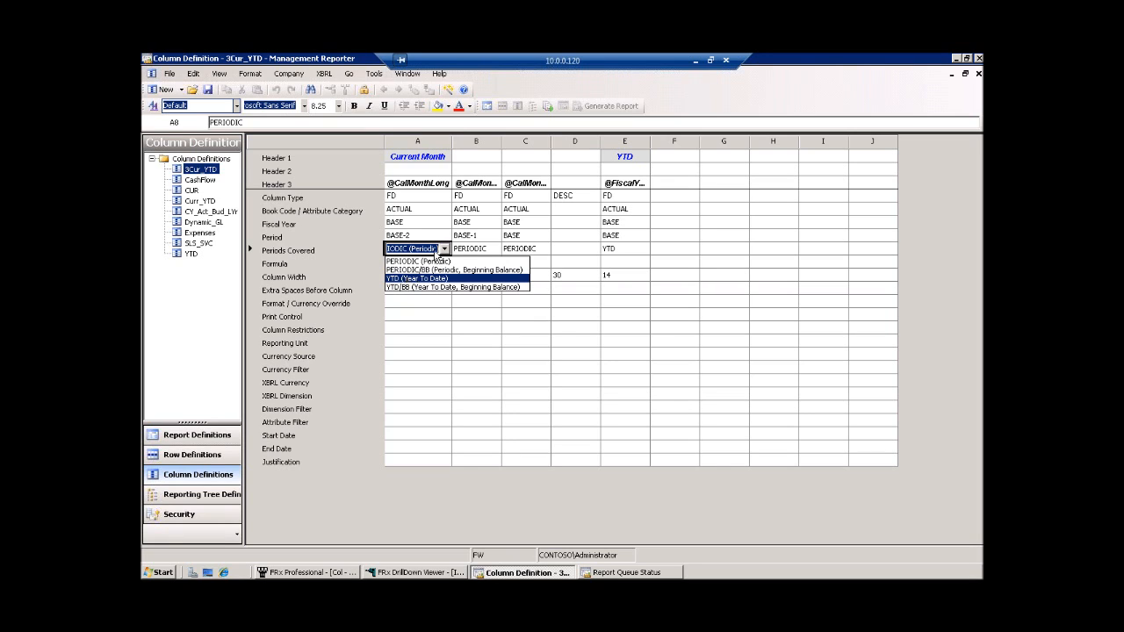
# Switch to FRx and review the available column types for column A of 3Cur_YTD without changing it
pyautogui.click(325, 572)
pyautogui.click(339, 183)
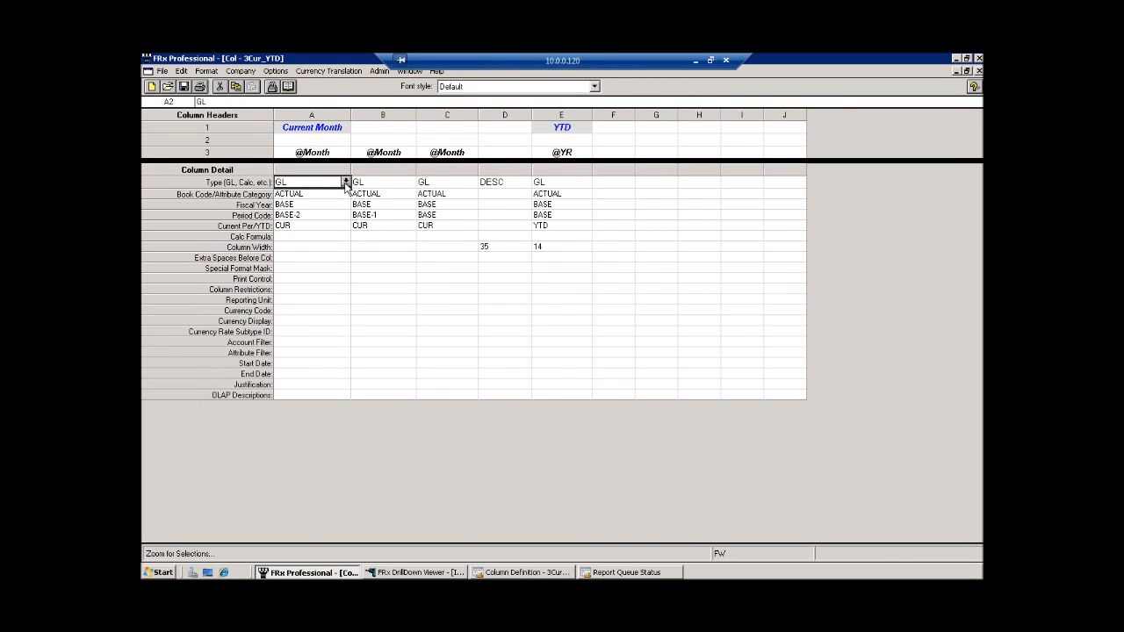
pyautogui.click(344, 183)
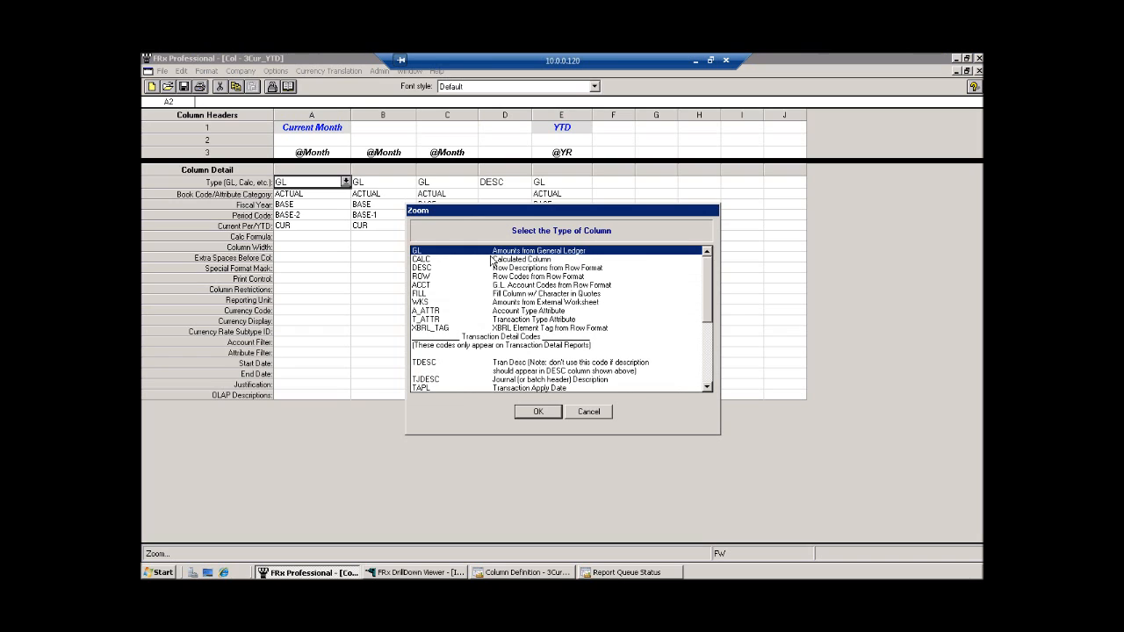
pyautogui.click(585, 413)
# Set the type of empty column F to GL in the FRx column layout and check its Current Per/YTD cell
pyautogui.doubleClick(606, 182)
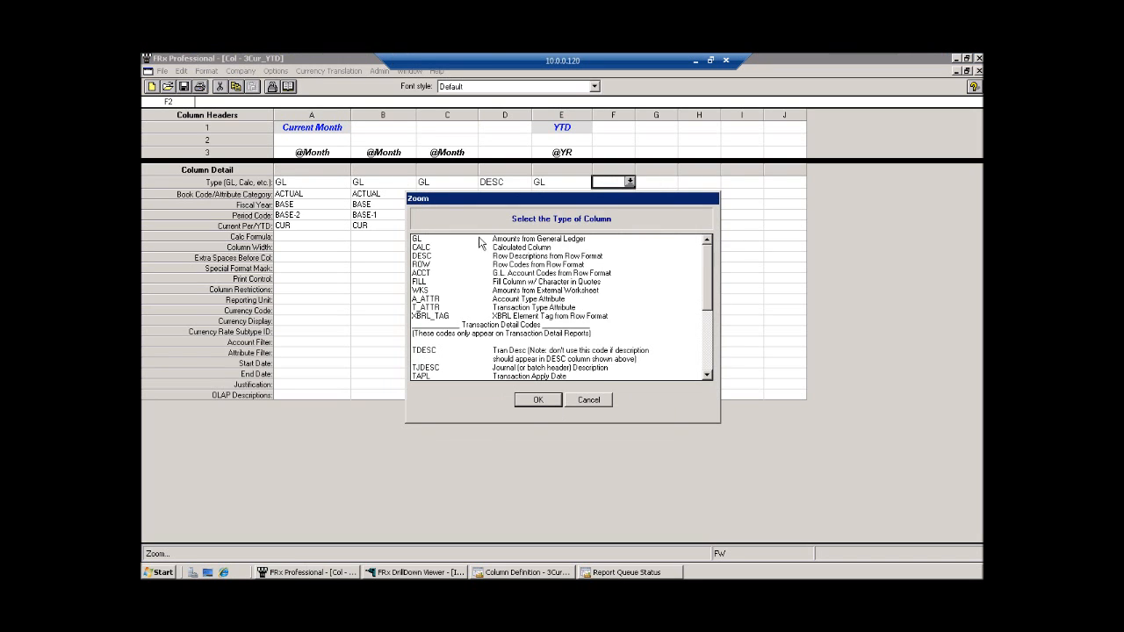
pyautogui.doubleClick(466, 239)
pyautogui.click(602, 226)
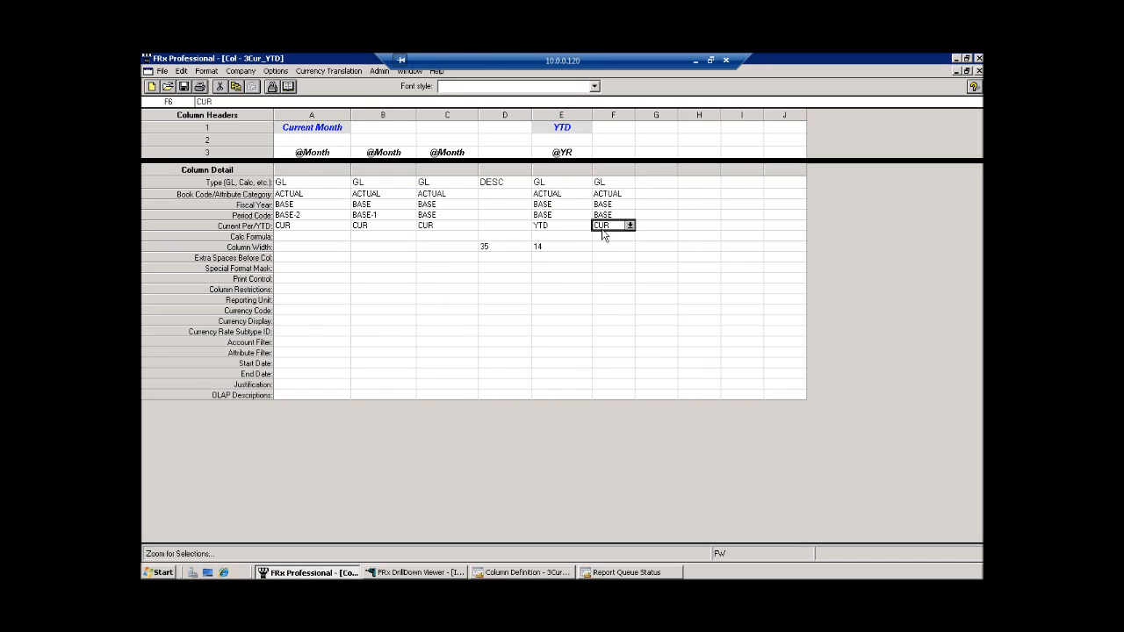
# Switch to Management Reporter, set column F's type to FD in 3Cur_YTD and check its Periods Covered and Column Width cells
pyautogui.click(511, 571)
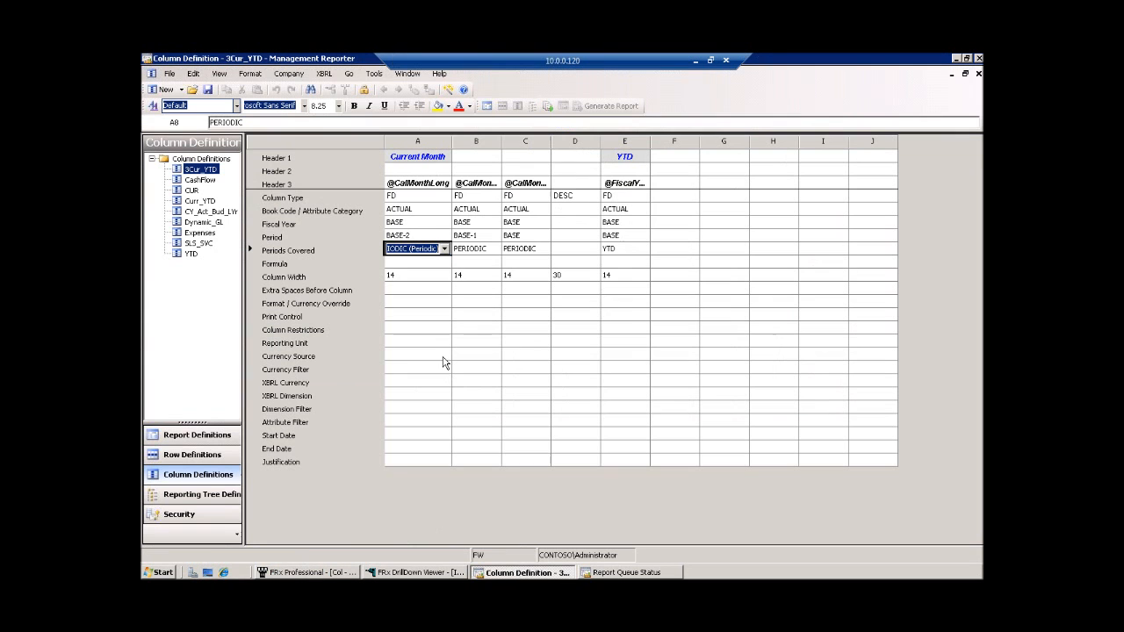
pyautogui.click(681, 195)
pyautogui.click(681, 195)
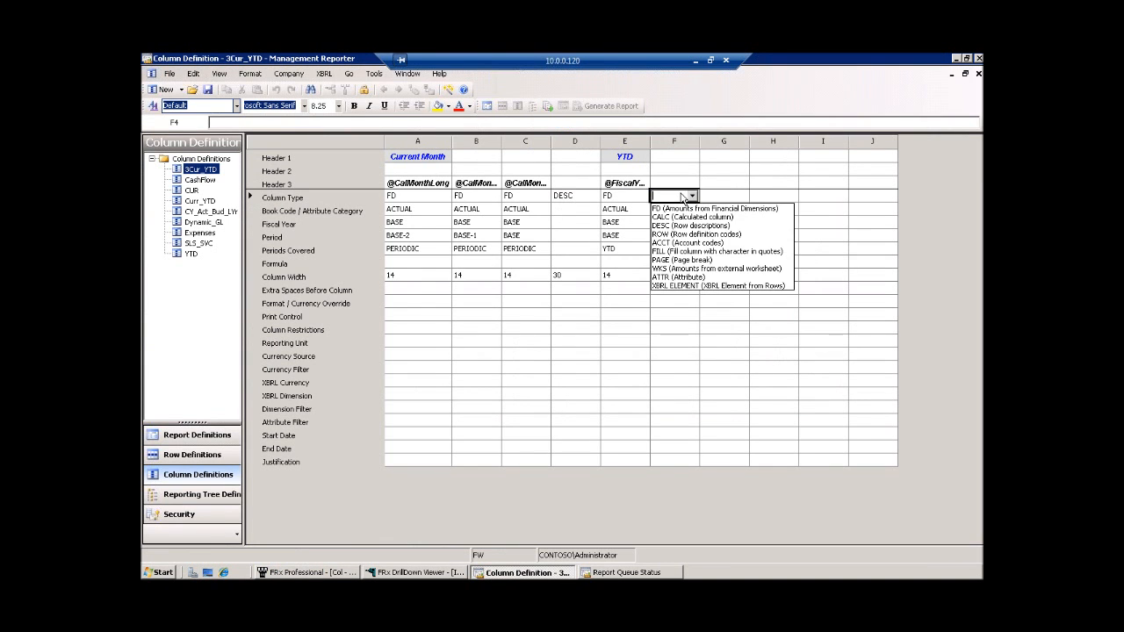
pyautogui.click(676, 211)
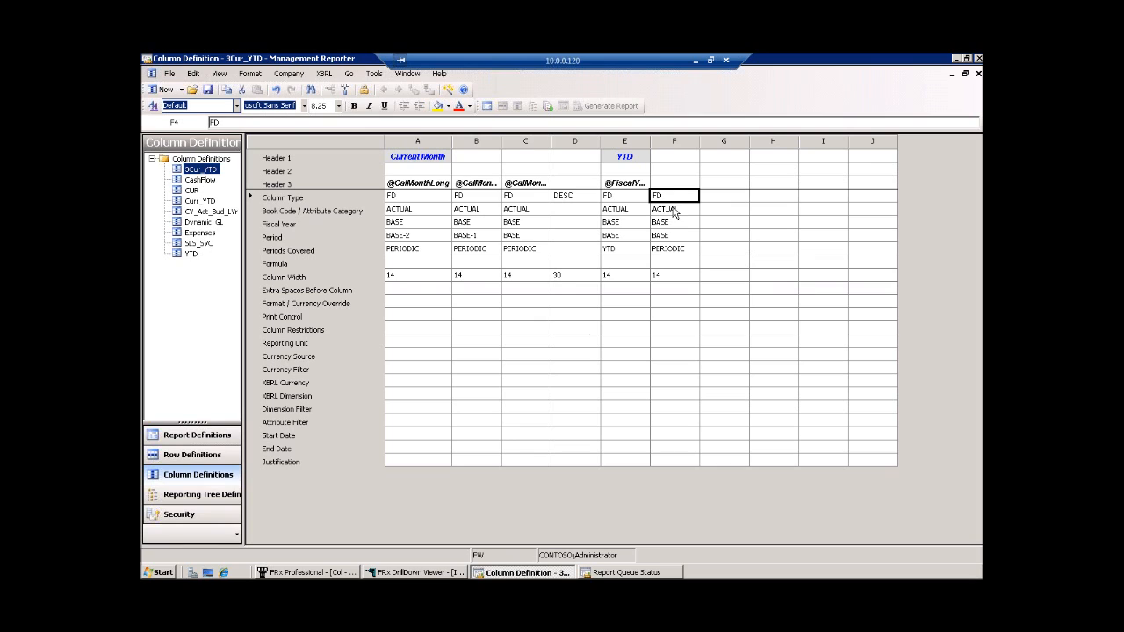
pyautogui.click(672, 251)
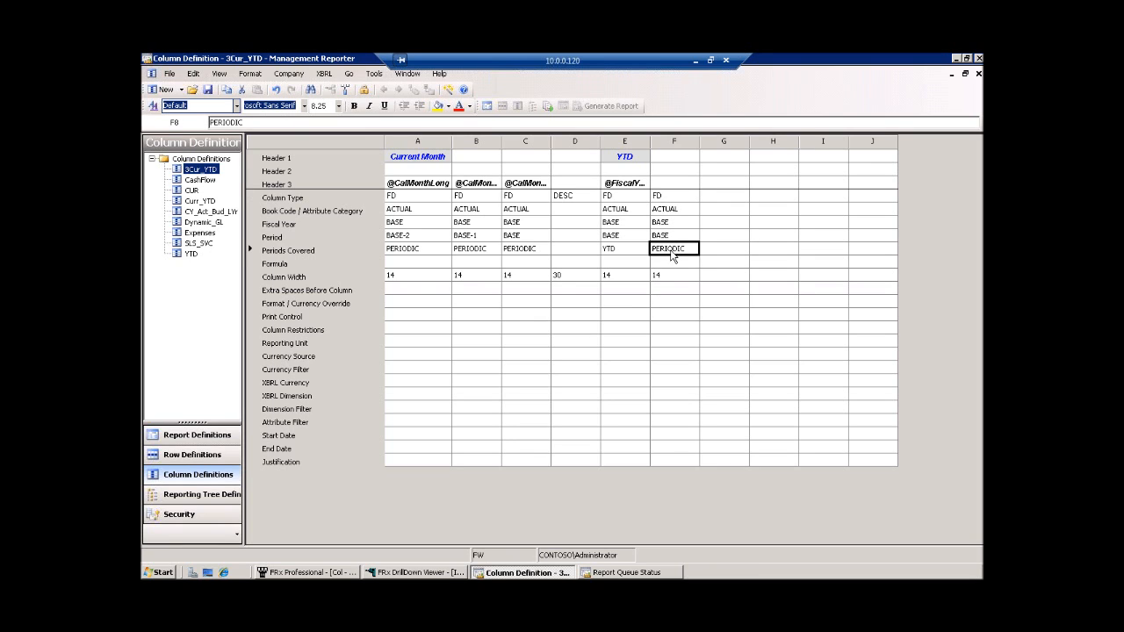
pyautogui.click(665, 277)
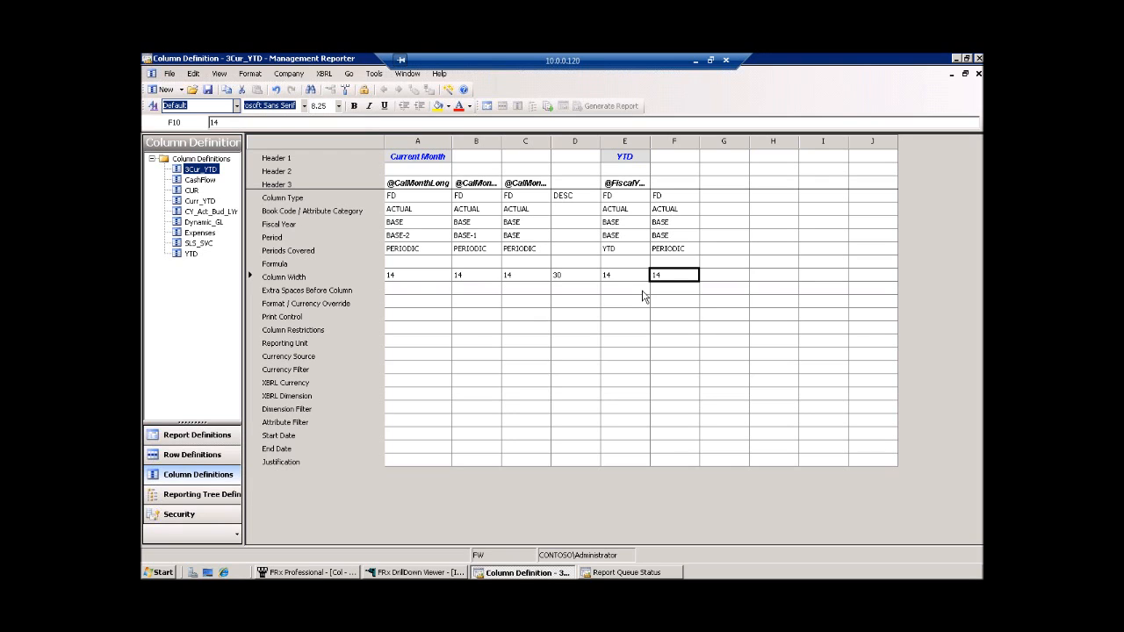
# Close the 3Cur_YTD column definition without saving and open the IncStmt_Dtl row definition from IS_RollQtr
pyautogui.click(978, 74)
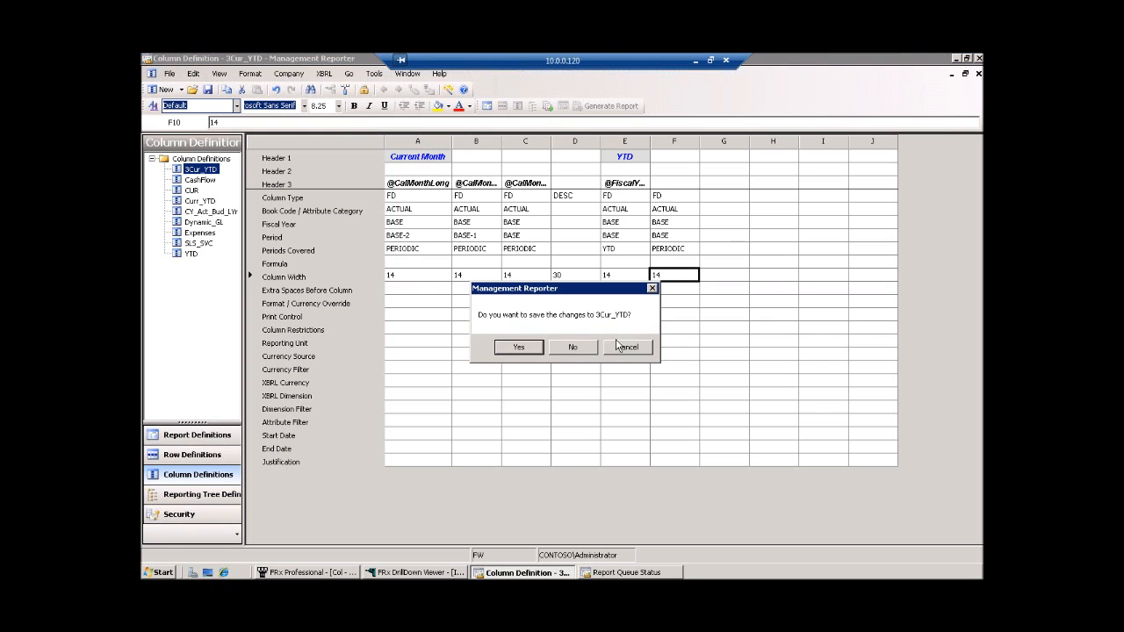
pyautogui.click(582, 351)
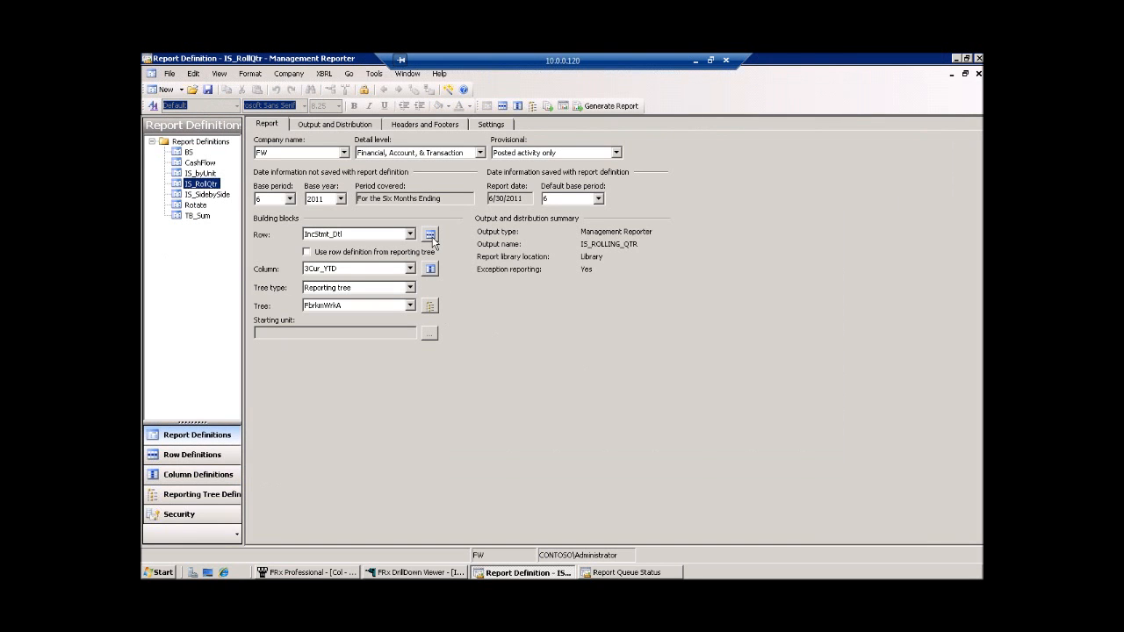
pyautogui.click(431, 237)
# Switch to FRx, close the 3Cur_YTD column layout without saving and open the IncStmt_Dtl row format
pyautogui.click(316, 572)
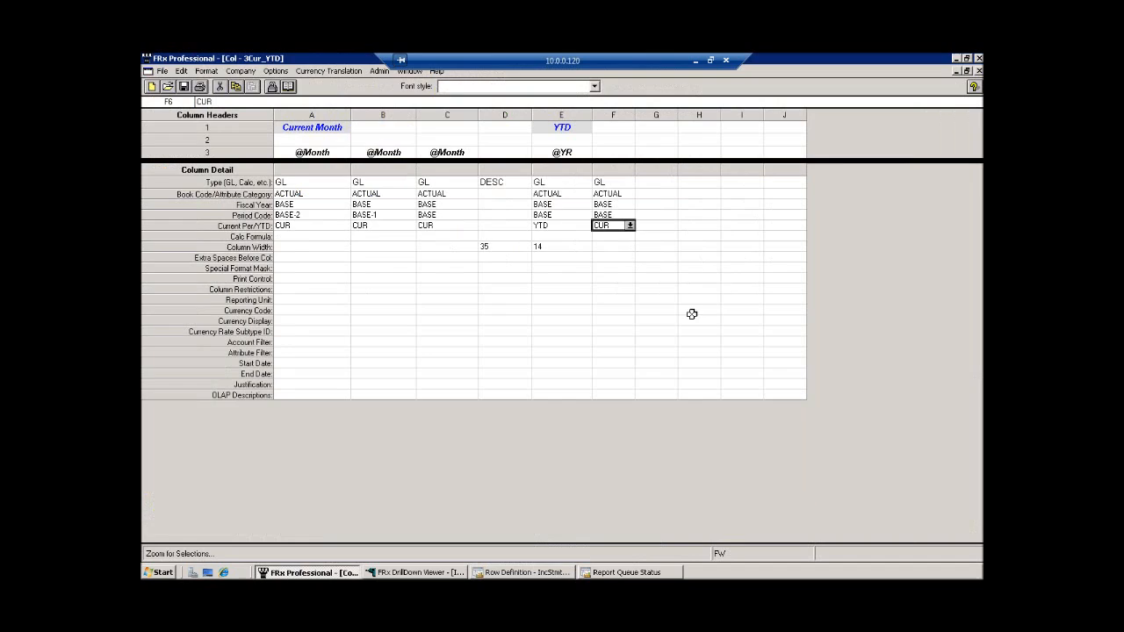
pyautogui.click(978, 71)
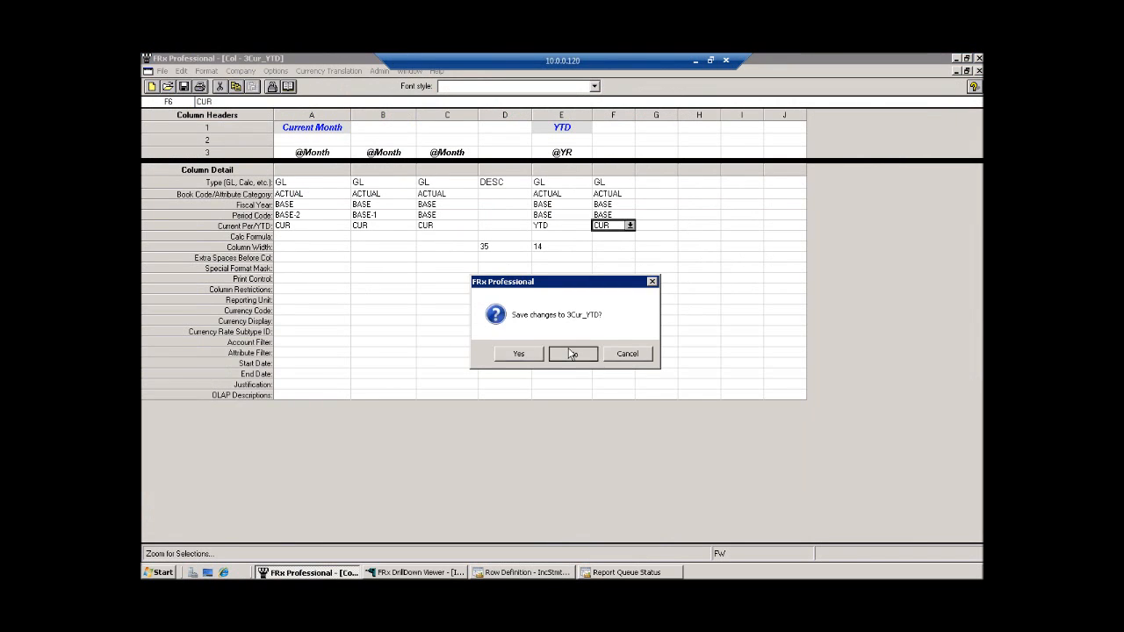
pyautogui.click(572, 354)
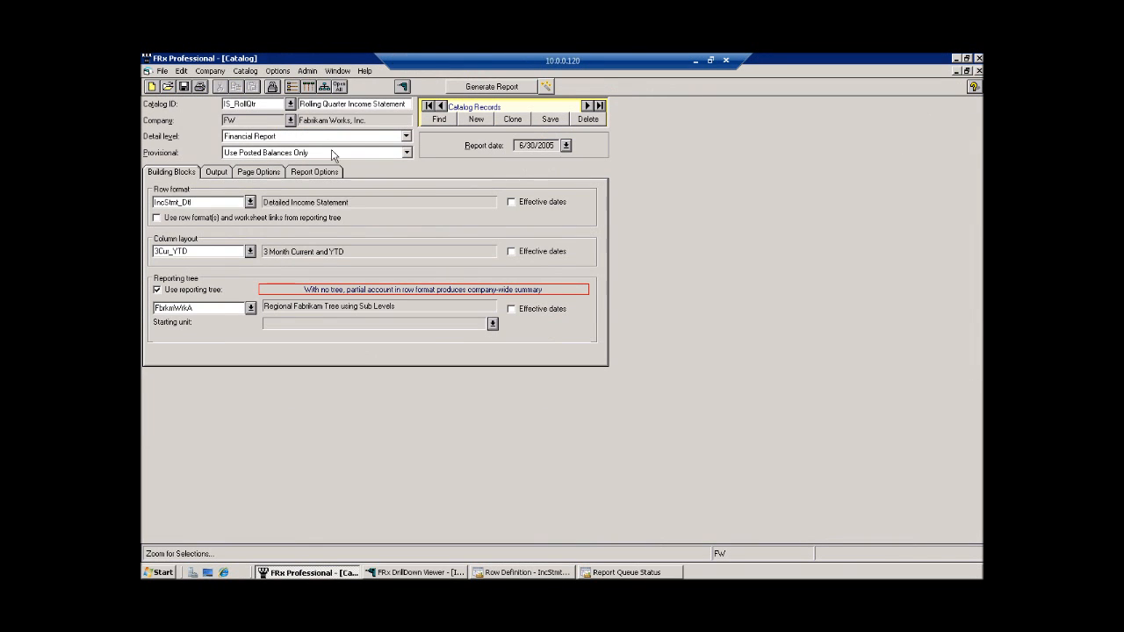
pyautogui.click(290, 87)
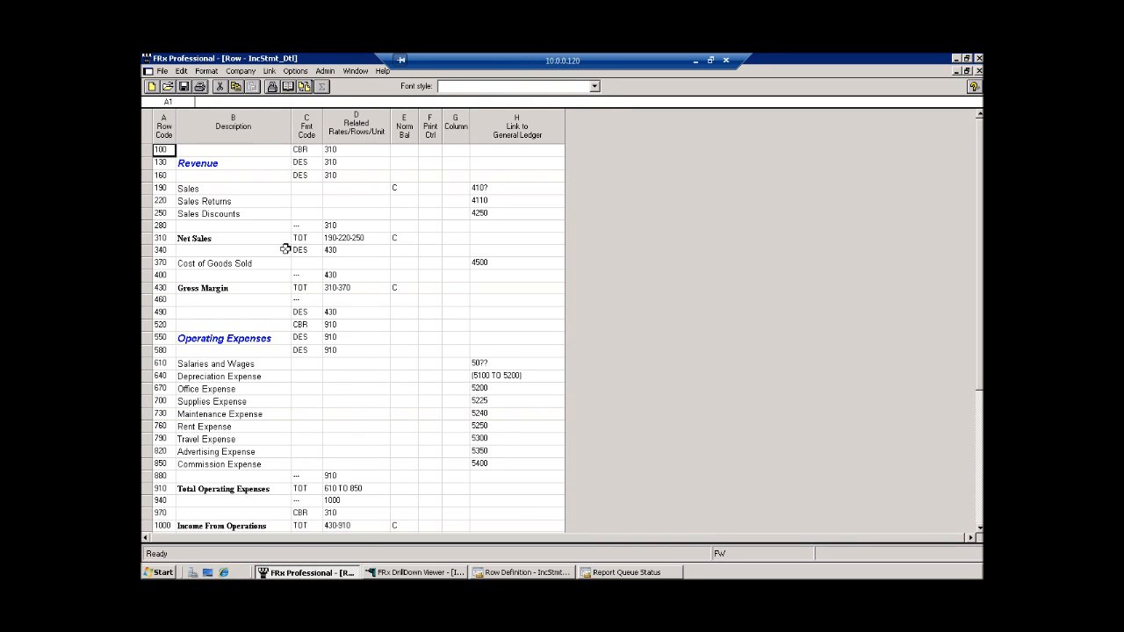
# Insert a row above Operating Expenses and set its format code to LNE (Print Thin Line)
pyautogui.rightClick(147, 341)
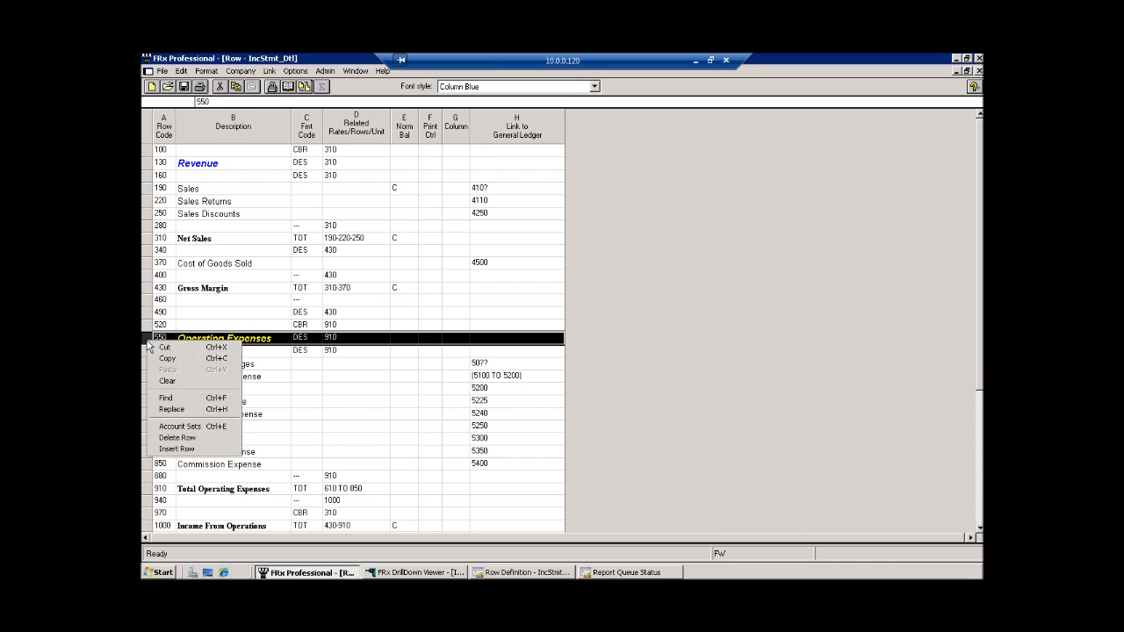
pyautogui.click(176, 446)
pyautogui.click(306, 337)
pyautogui.click(317, 337)
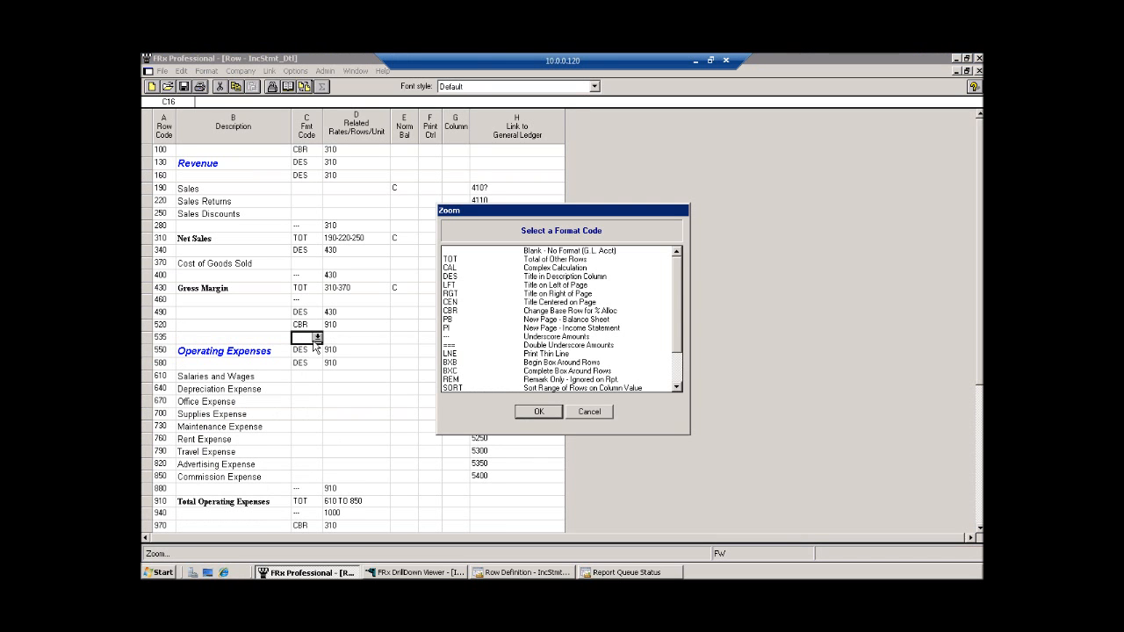
pyautogui.click(455, 355)
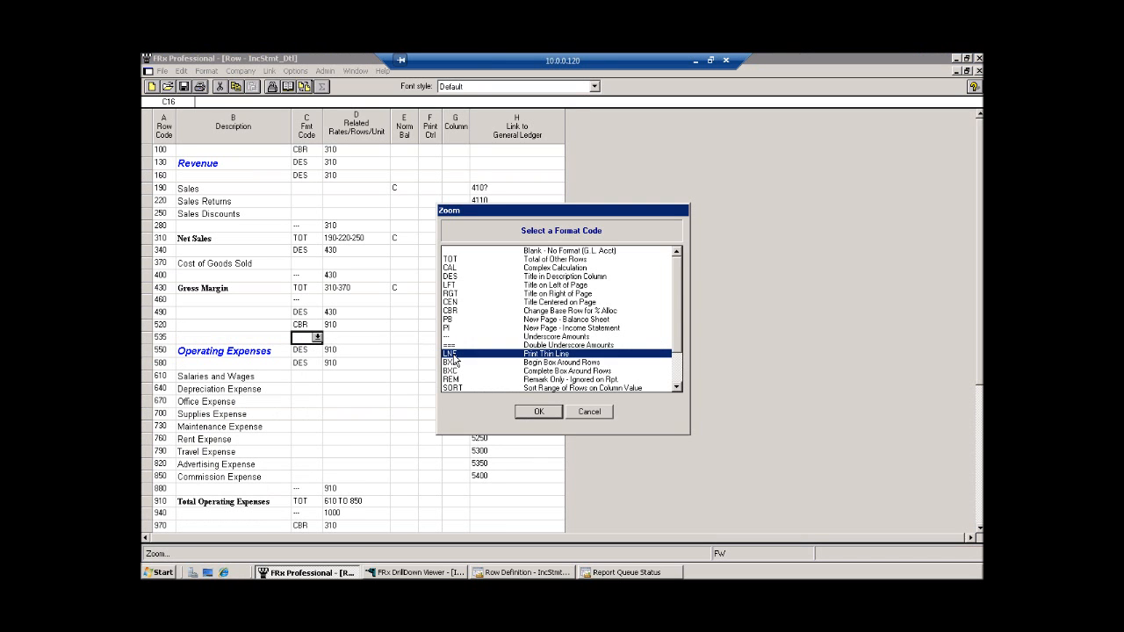
pyautogui.click(527, 412)
pyautogui.click(272, 338)
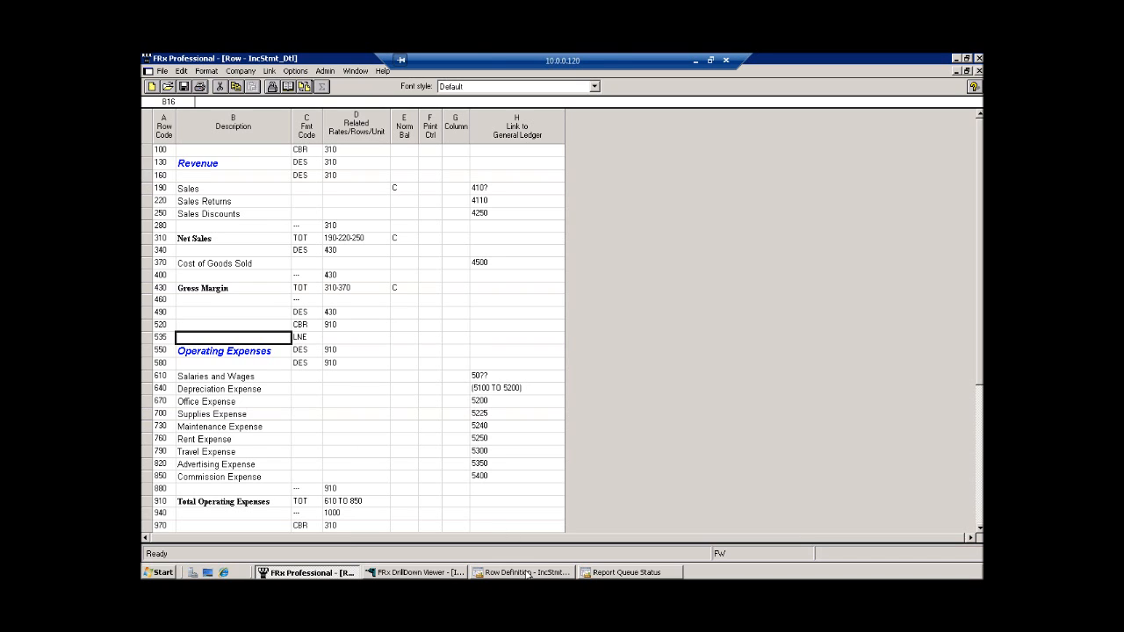
pyautogui.click(450, 338)
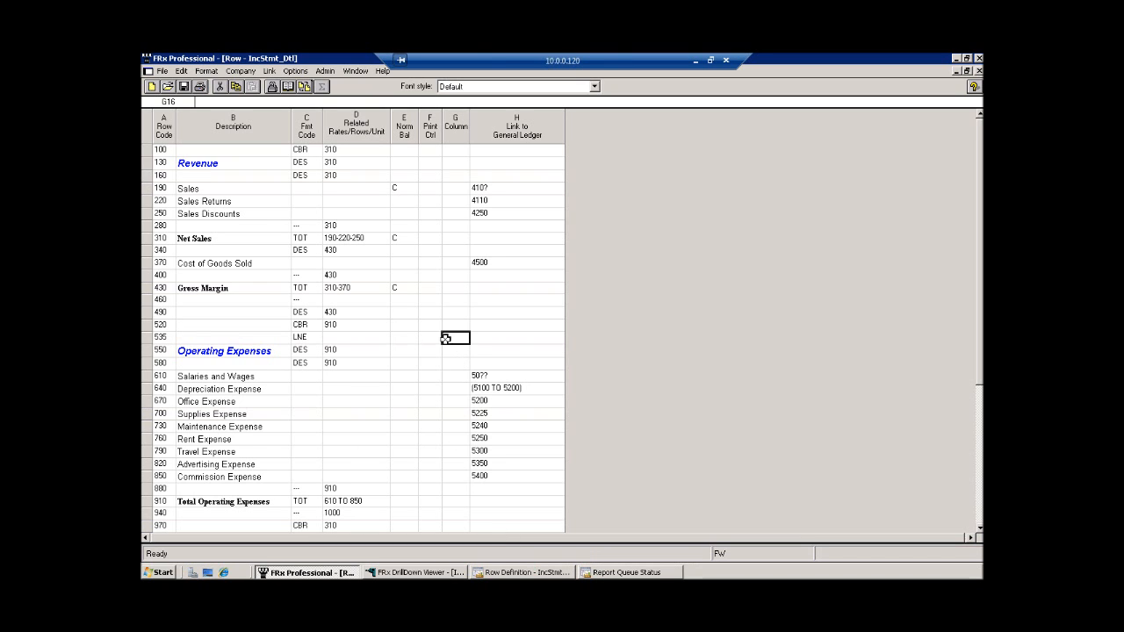
# Switch to Management Reporter and review the format codes available for row 490 of IncStmt_Dtl, including the LINE variants
pyautogui.click(501, 573)
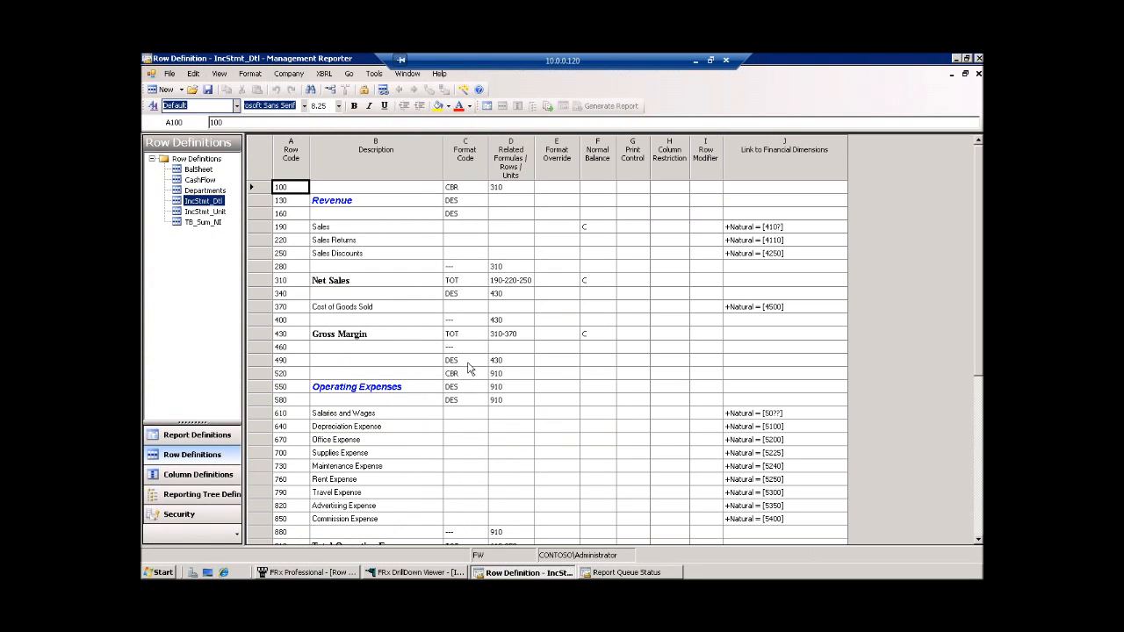
pyautogui.click(467, 361)
pyautogui.click(472, 361)
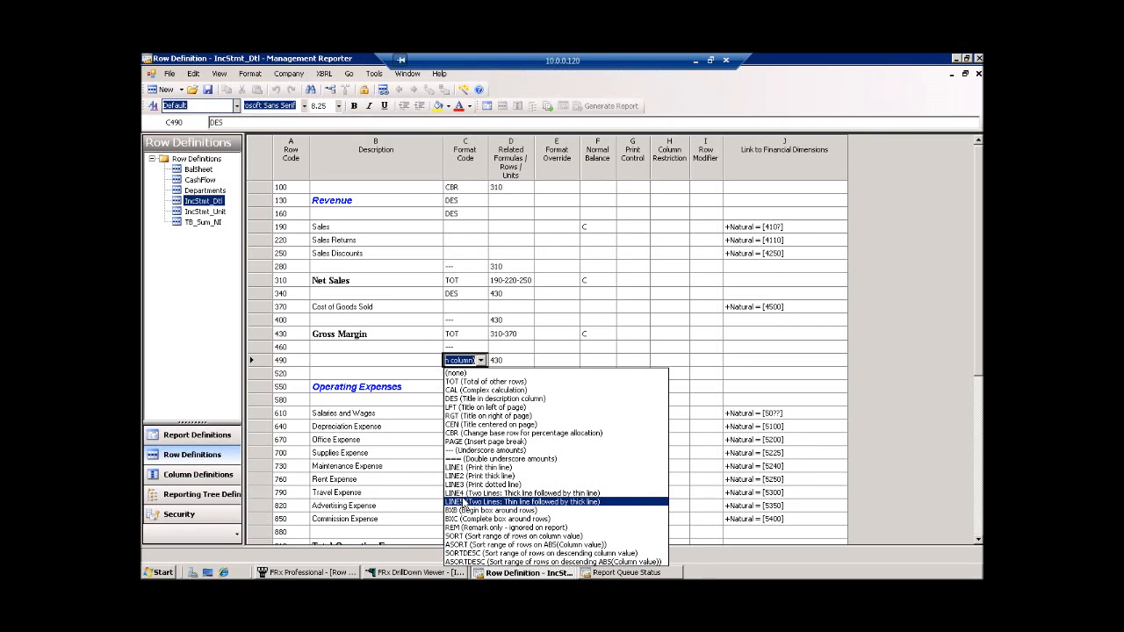
pyautogui.click(696, 368)
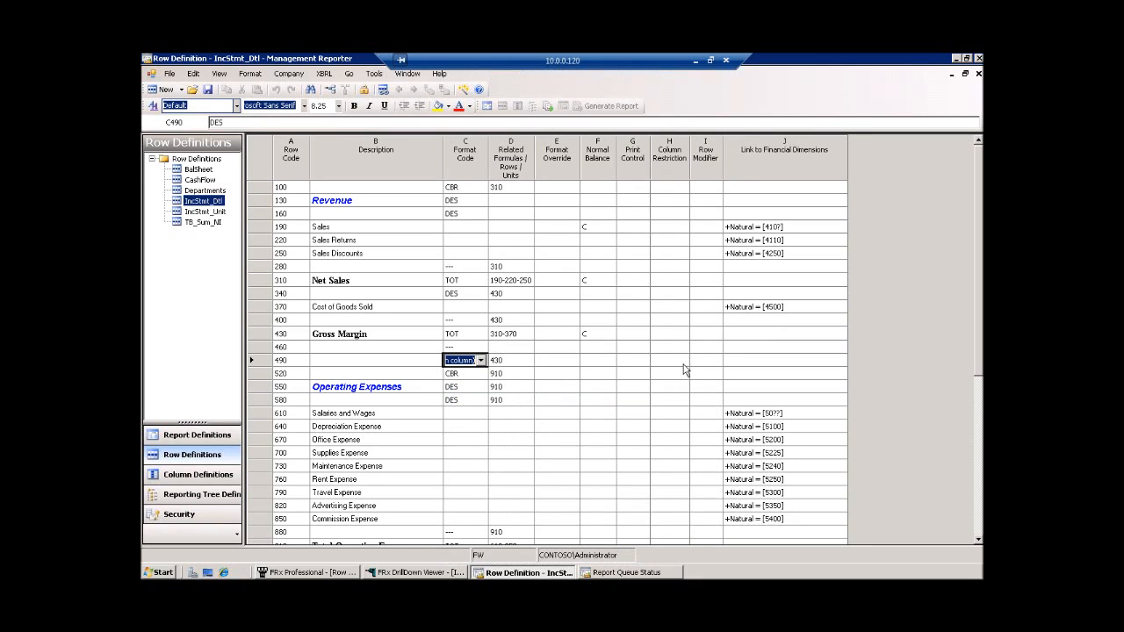
pyautogui.click(685, 366)
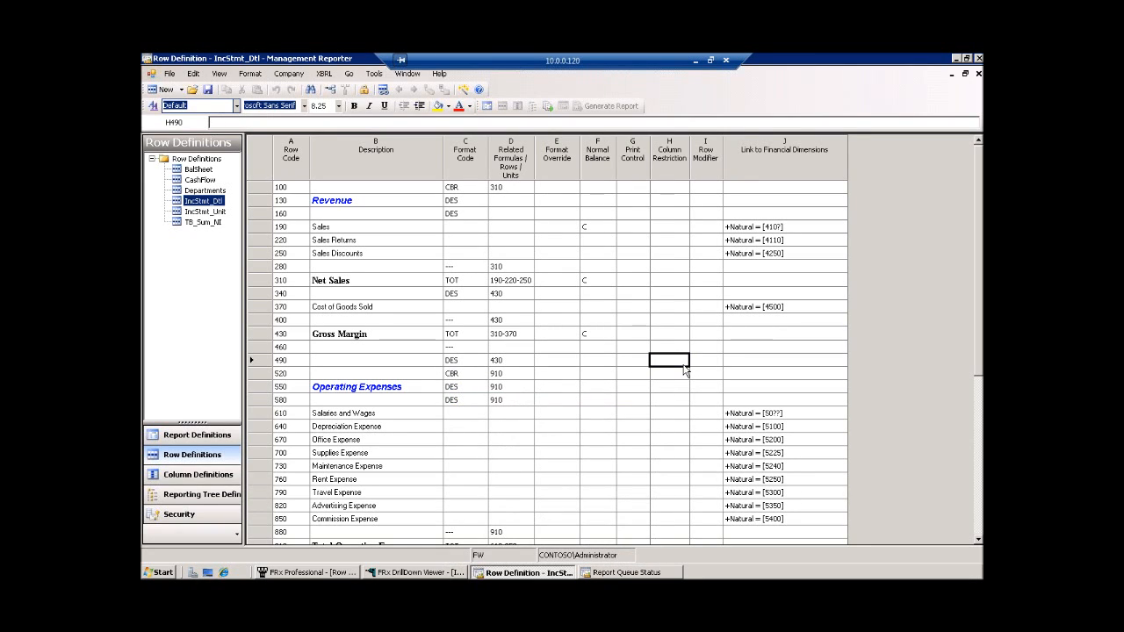
# Switch to FRx and review the format codes available for row 535 of IncStmt_Dtl, including SORT and ASORT
pyautogui.click(341, 573)
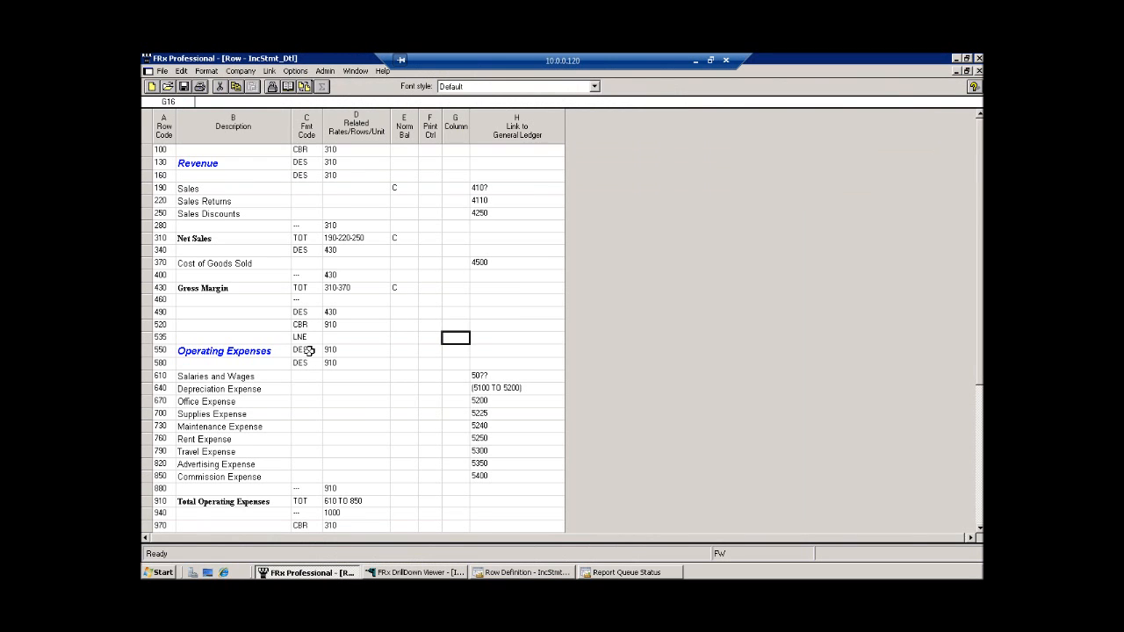
pyautogui.doubleClick(309, 339)
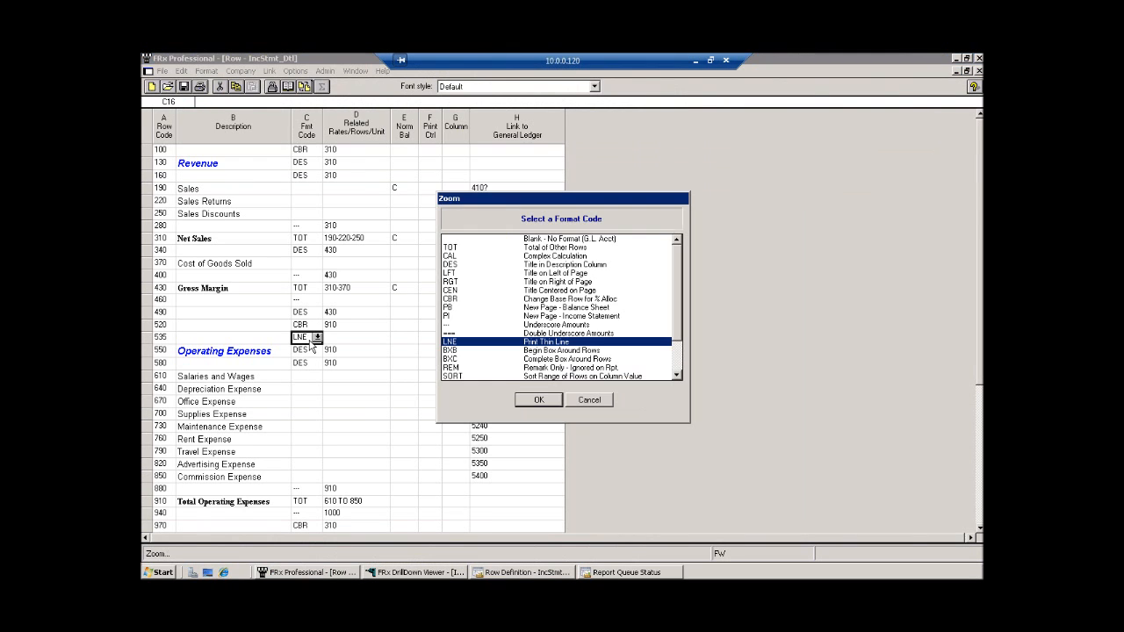
pyautogui.click(460, 376)
pyautogui.scroll(-2, 463, 376)
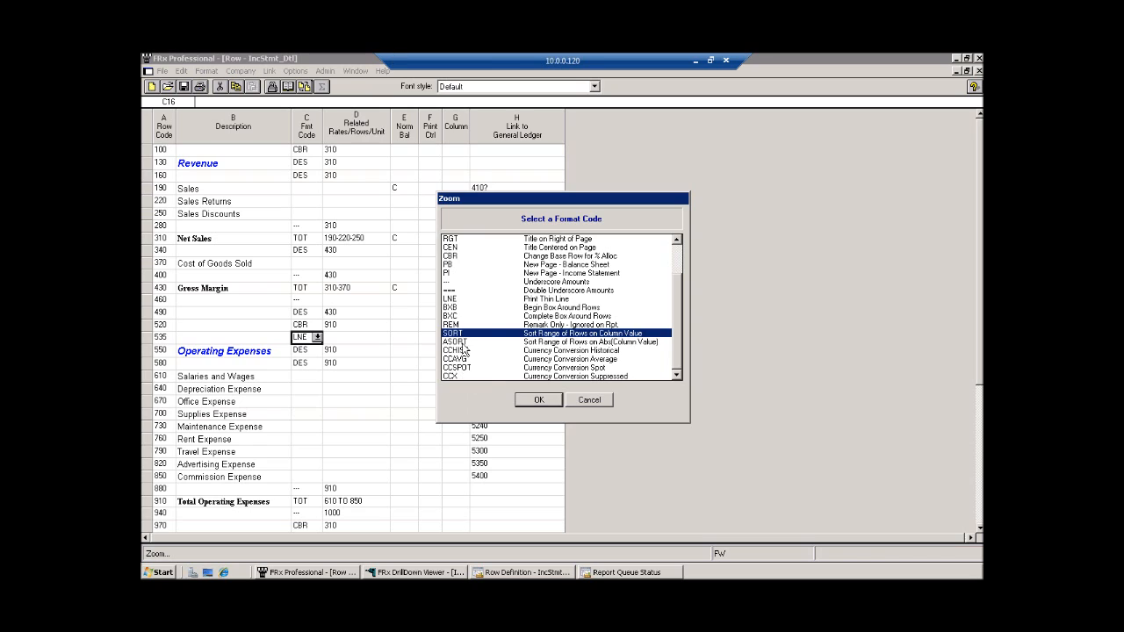
pyautogui.click(462, 343)
pyautogui.click(589, 400)
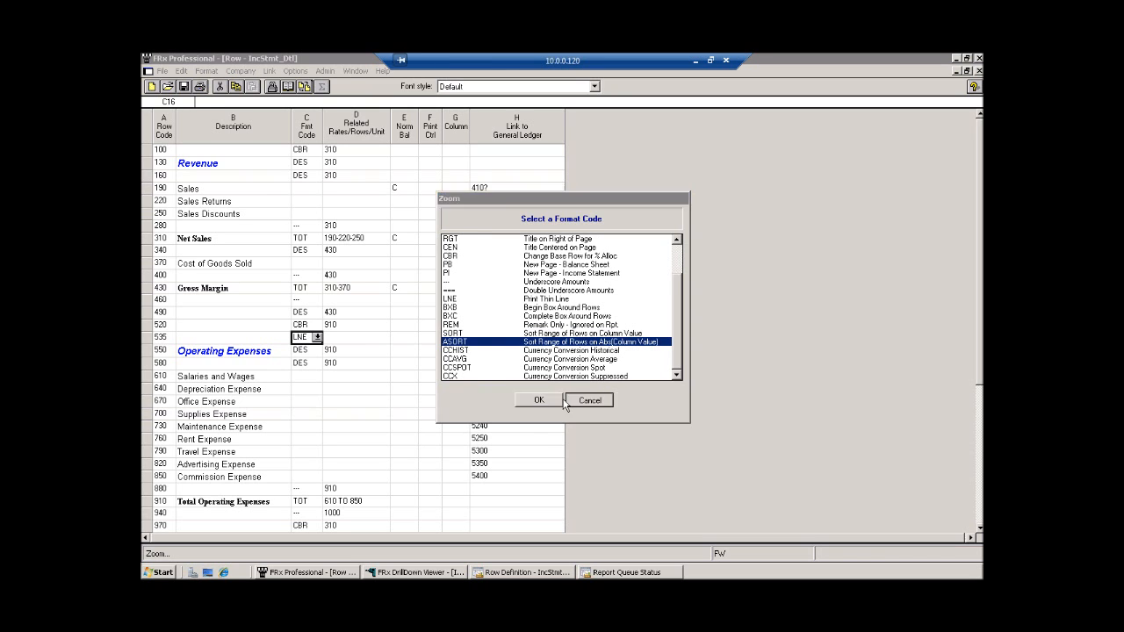
pyautogui.click(360, 341)
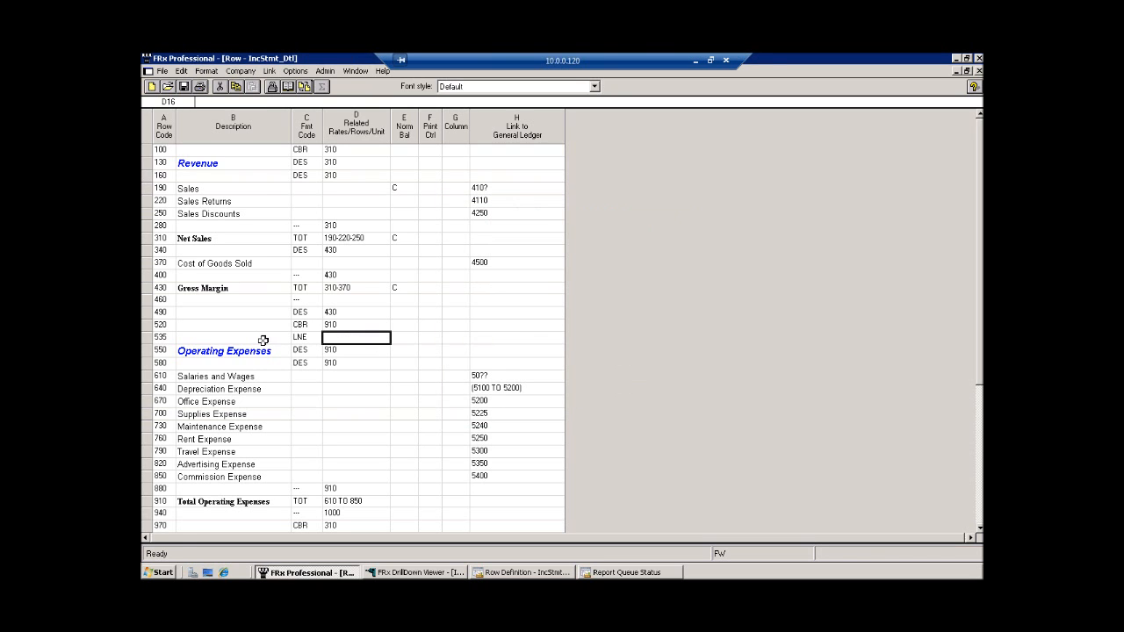
pyautogui.click(456, 341)
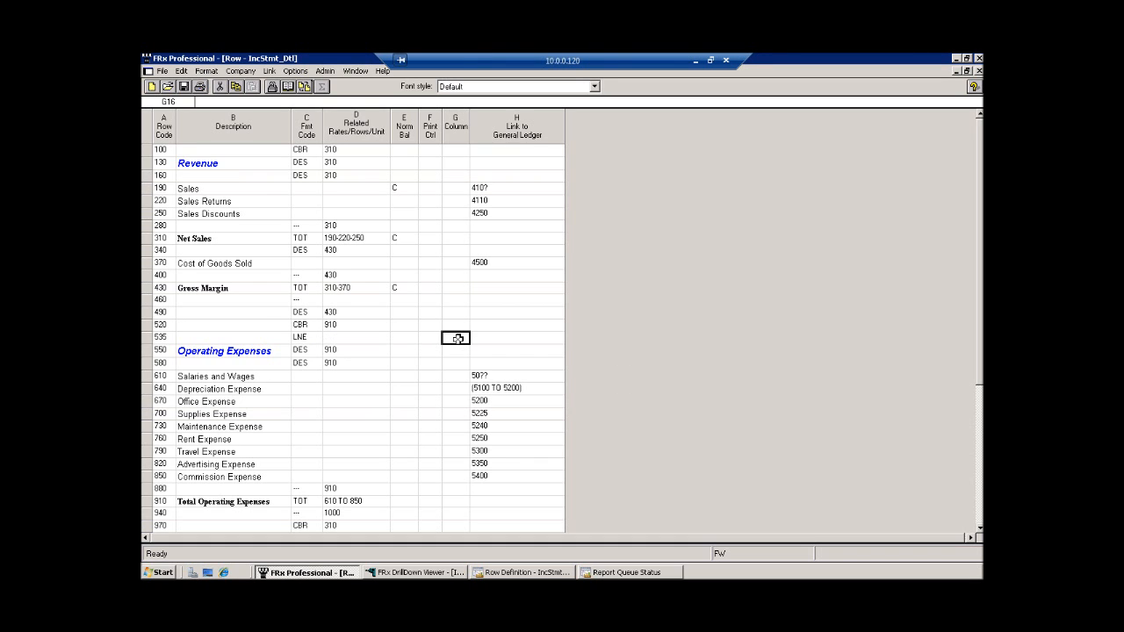
# Switch to Management Reporter and review the sorting format codes available for row 490, including SORTDESC and ASORTDESC
pyautogui.click(508, 573)
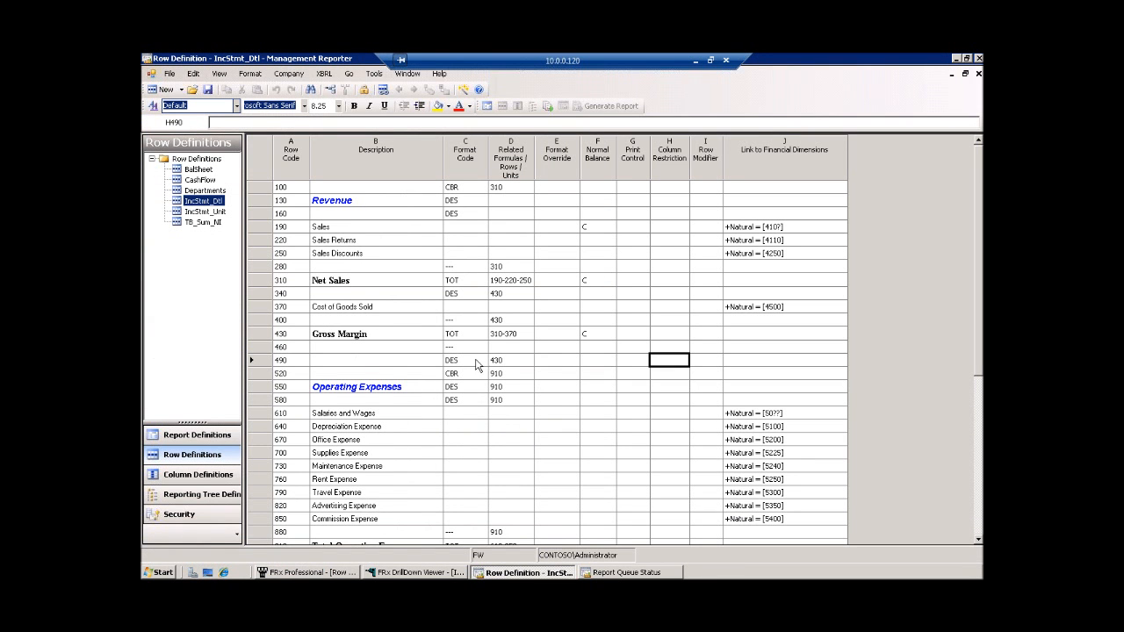
pyautogui.click(481, 366)
pyautogui.click(481, 361)
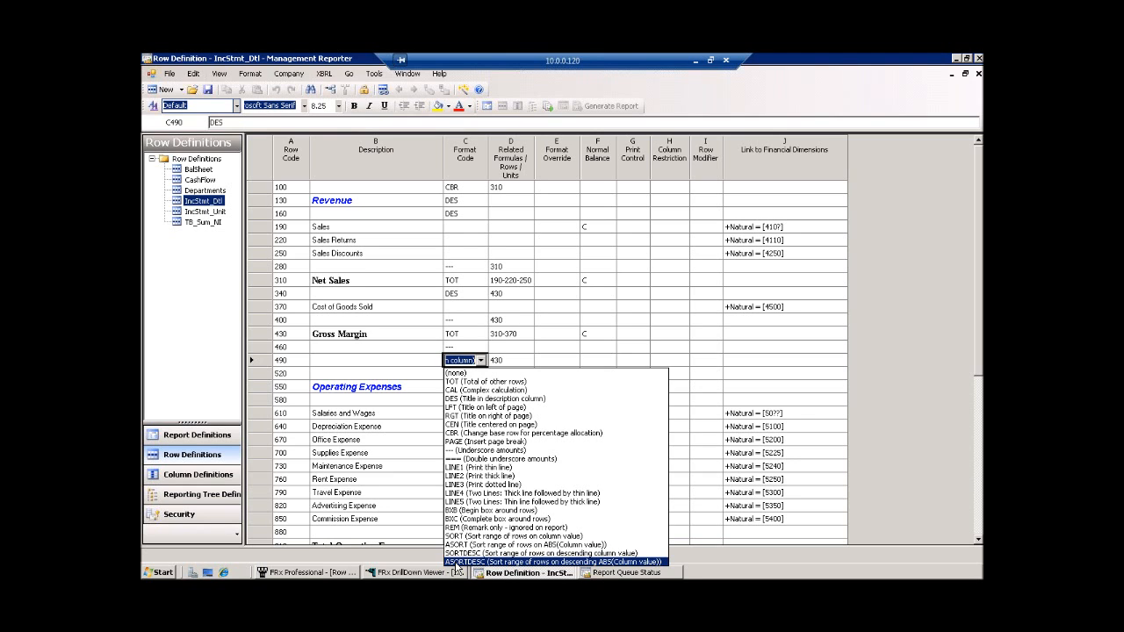
pyautogui.click(510, 364)
pyautogui.click(510, 364)
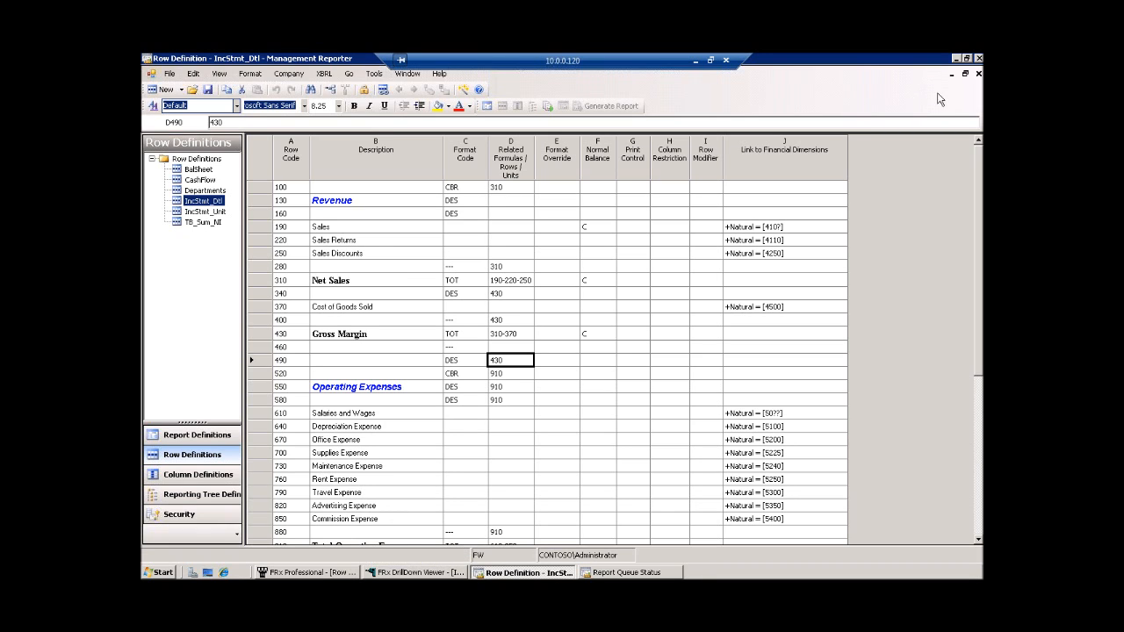
# Close IncStmt_Dtl in Management Reporter and, without saving, in FRx, and open the FbrkmWrkA reporting tree in both
pyautogui.click(979, 74)
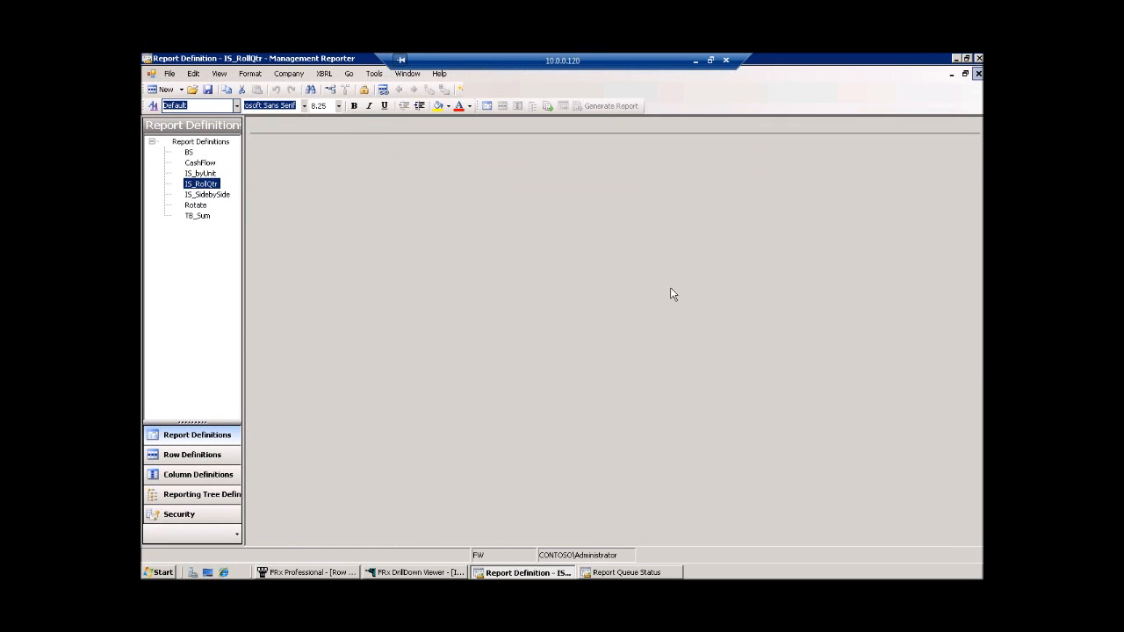
pyautogui.click(309, 573)
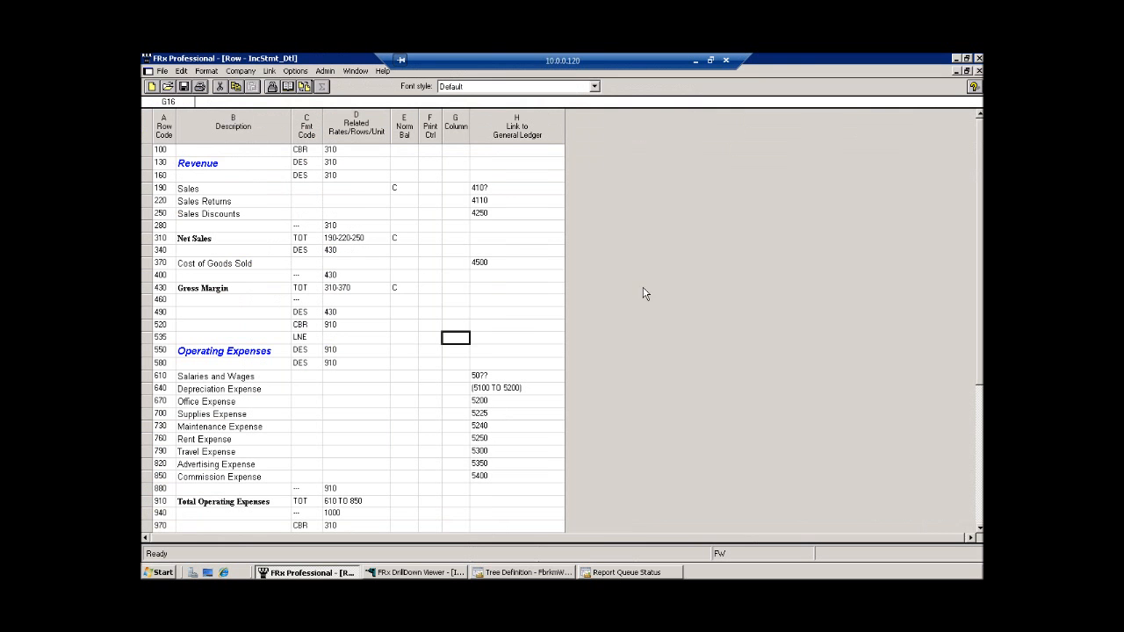
pyautogui.click(978, 72)
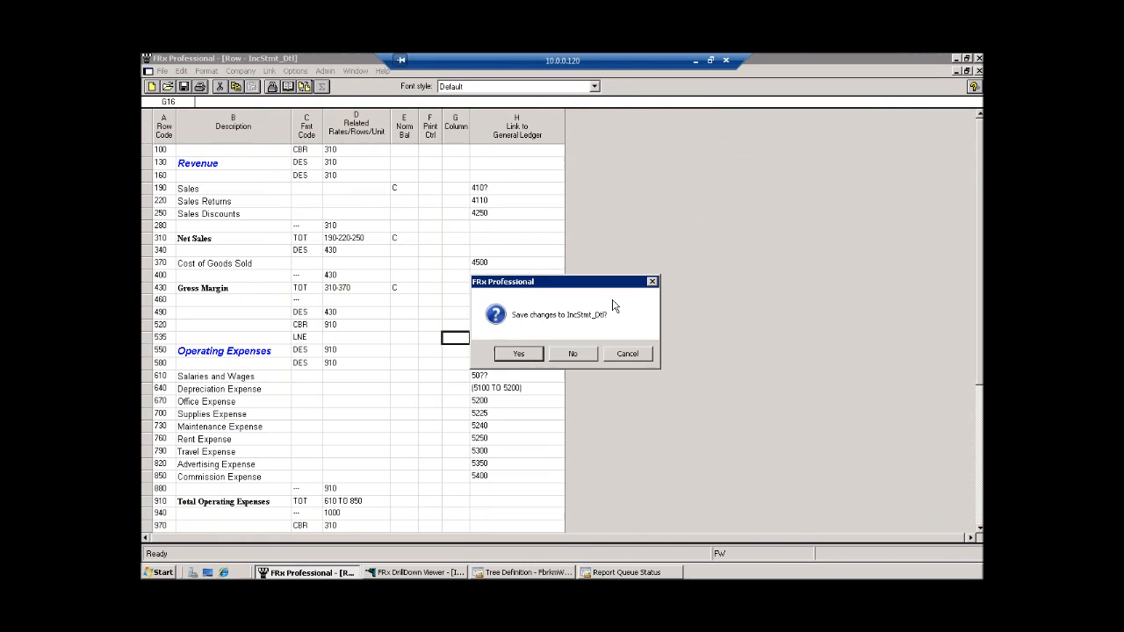
pyautogui.click(572, 356)
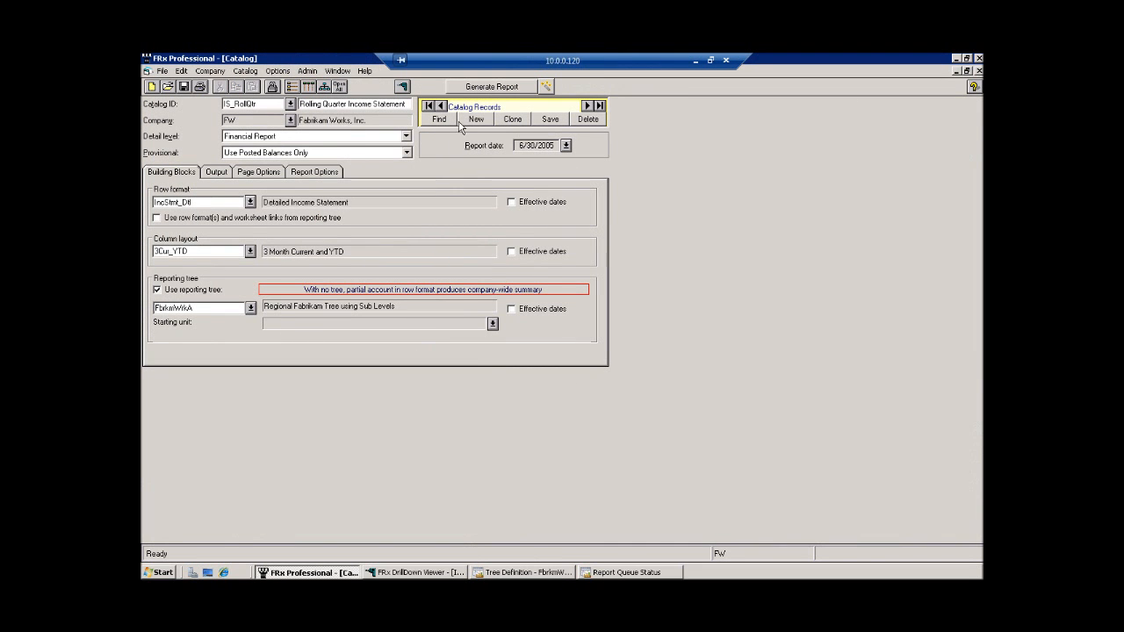
pyautogui.click(339, 87)
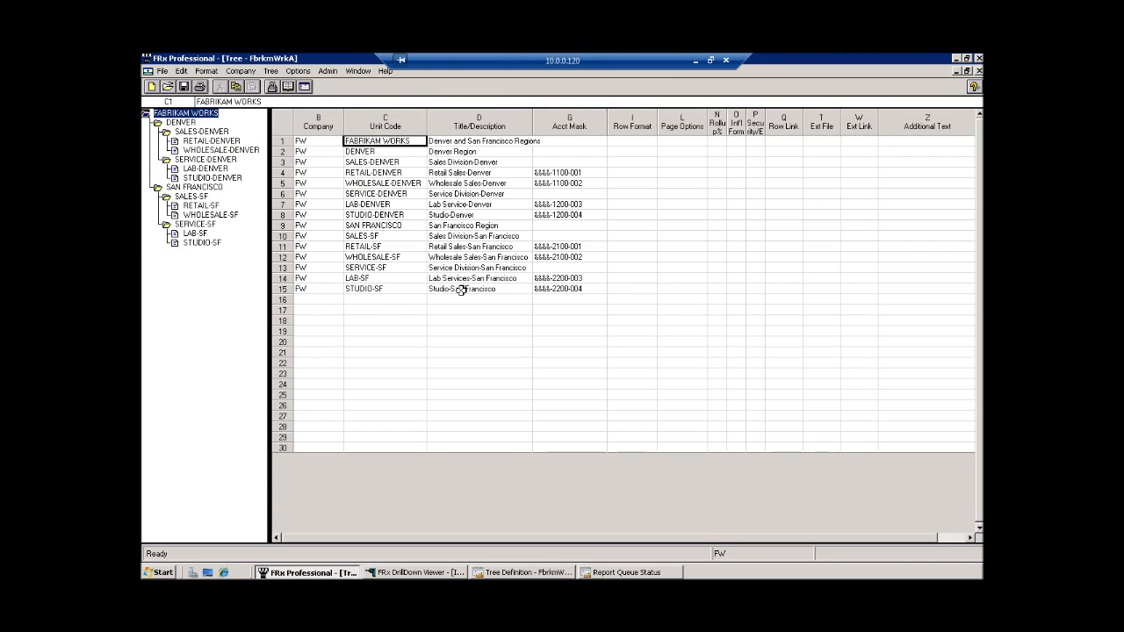
# Promote the SERVICE-SF unit with its children in the FRx tree and move it back under SAN FRANCISCO
pyautogui.click(189, 225)
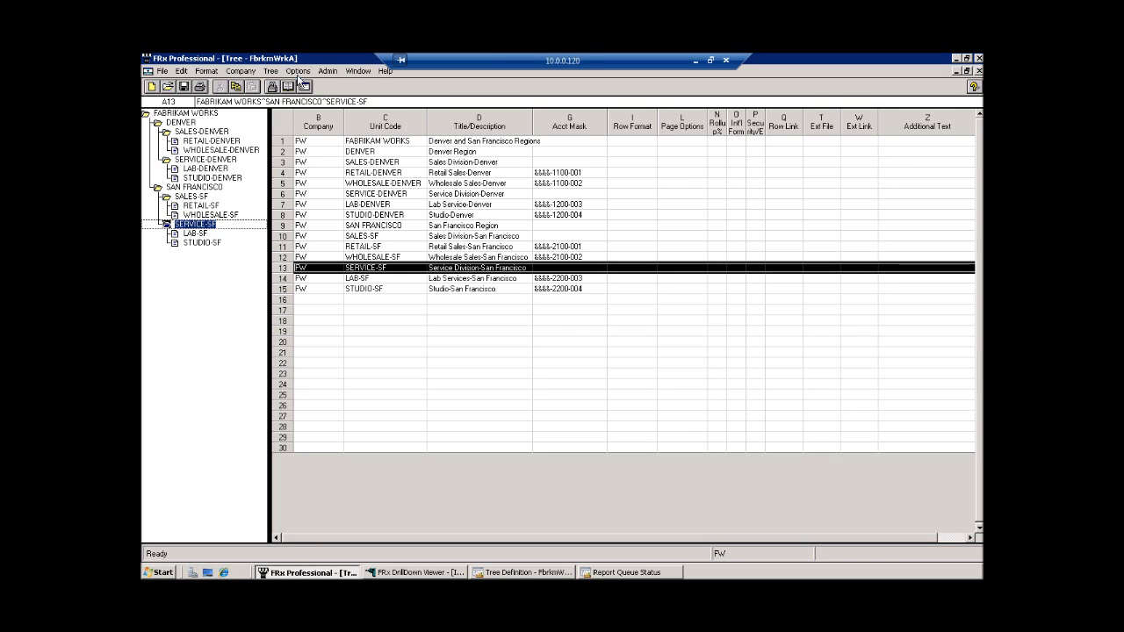
pyautogui.click(271, 70)
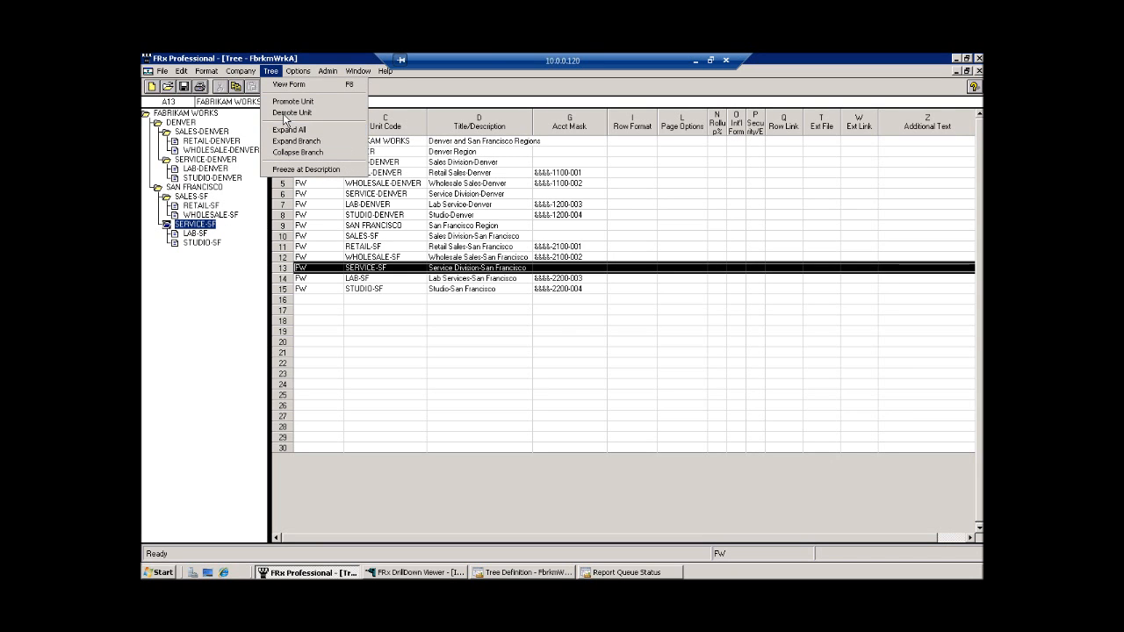
pyautogui.click(292, 101)
pyautogui.click(567, 353)
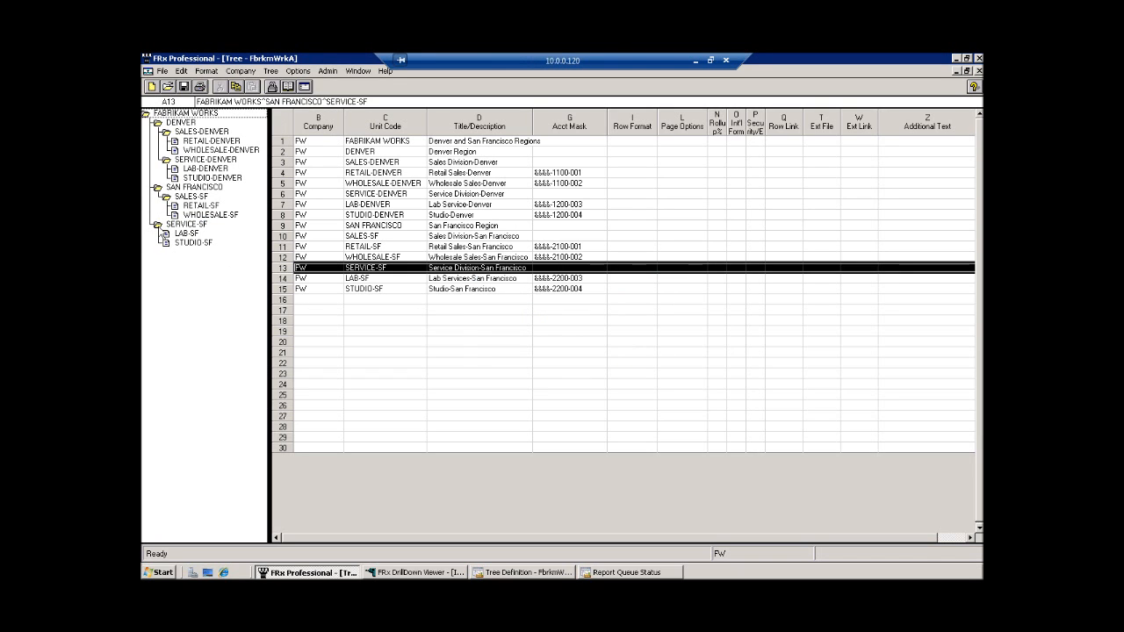
pyautogui.moveTo(176, 224); pyautogui.dragTo(158, 190)
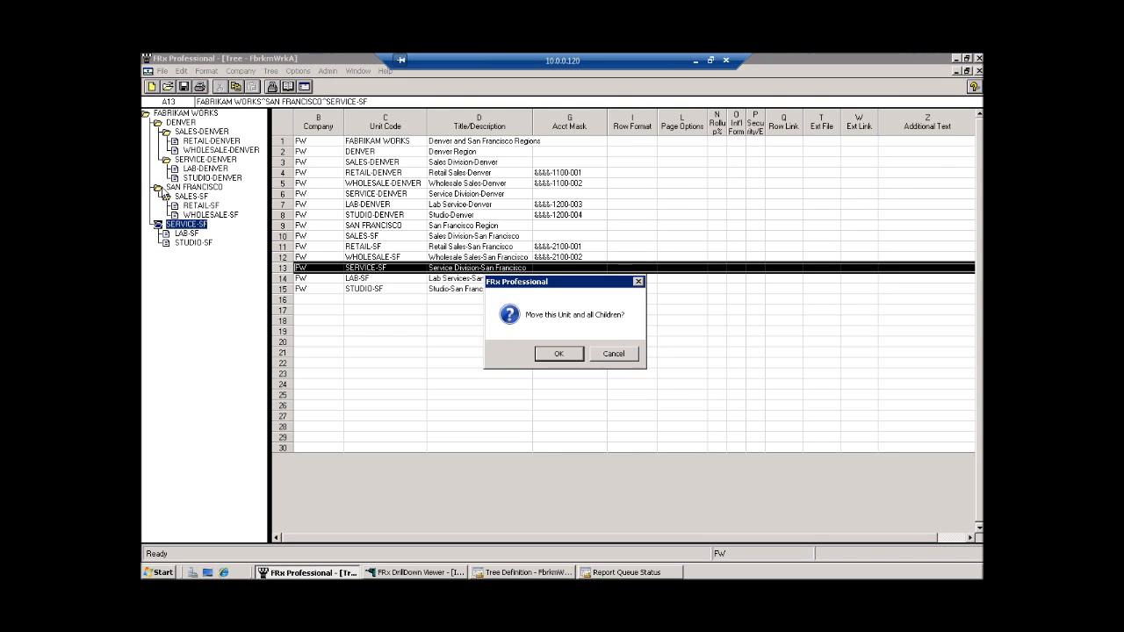
pyautogui.click(555, 355)
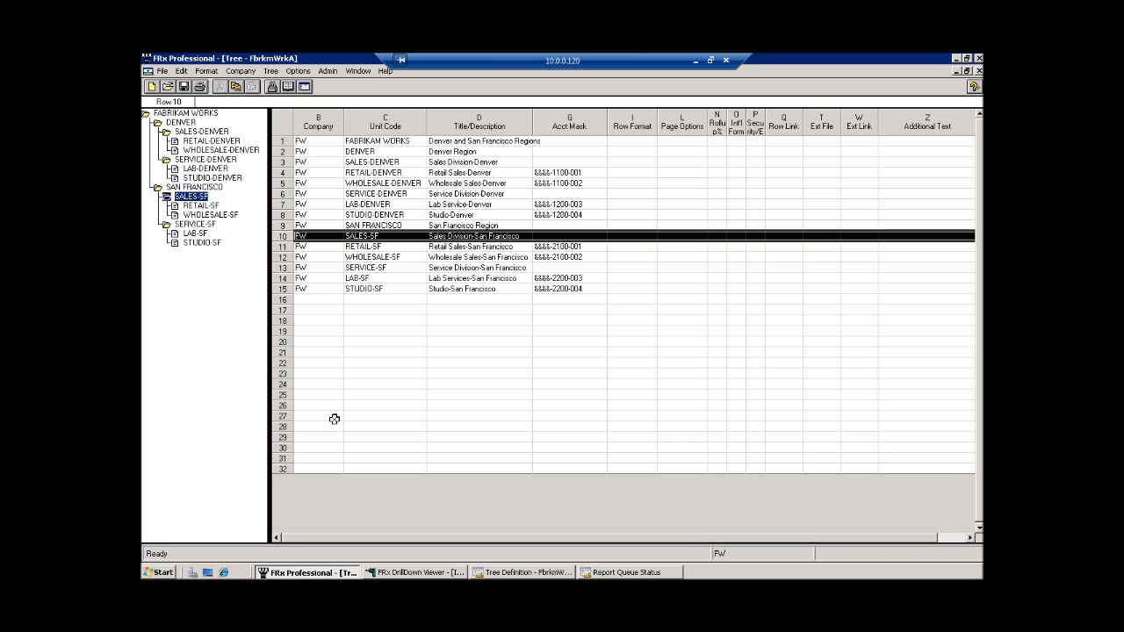
# Switch to Management Reporter and promote the SF-Service reporting unit in the FbrkmWrkA tree
pyautogui.click(505, 572)
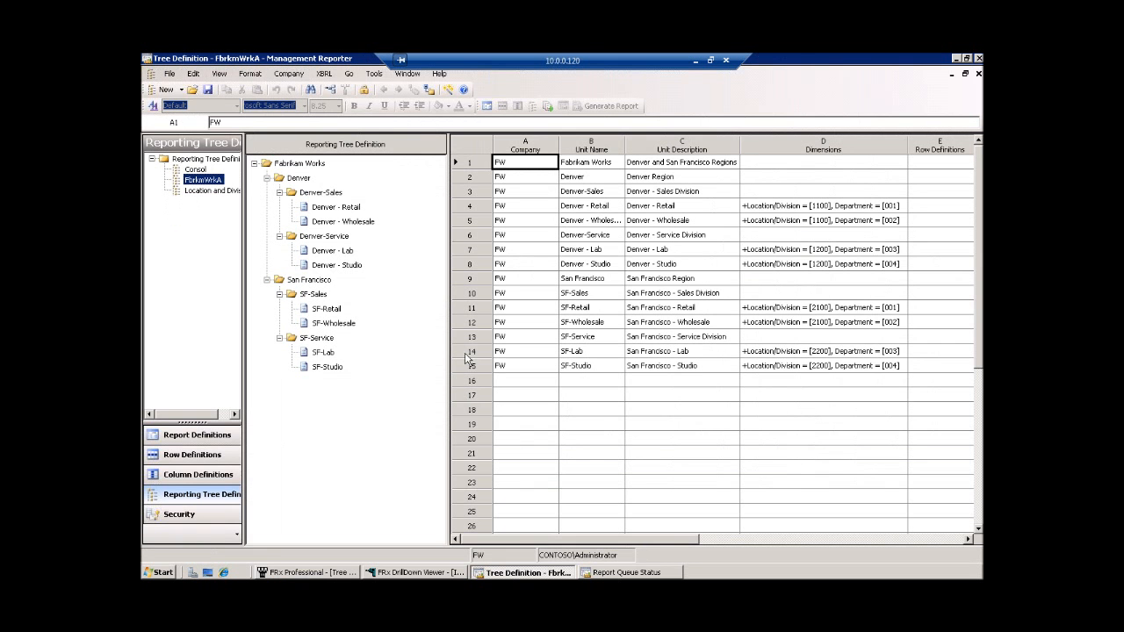
pyautogui.click(299, 341)
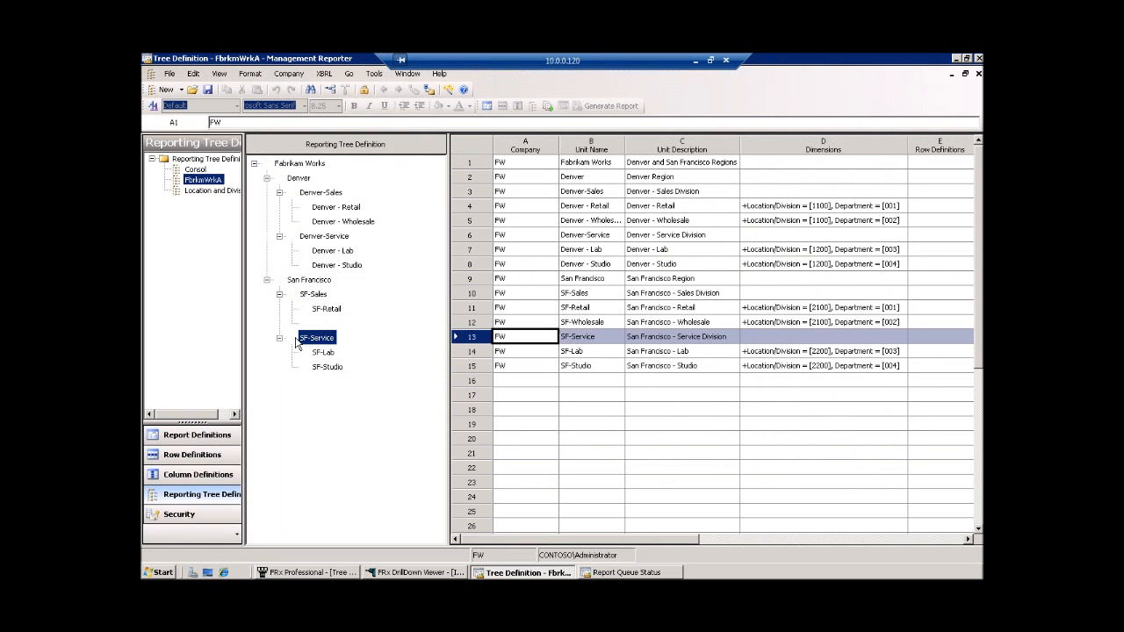
pyautogui.rightClick(297, 342)
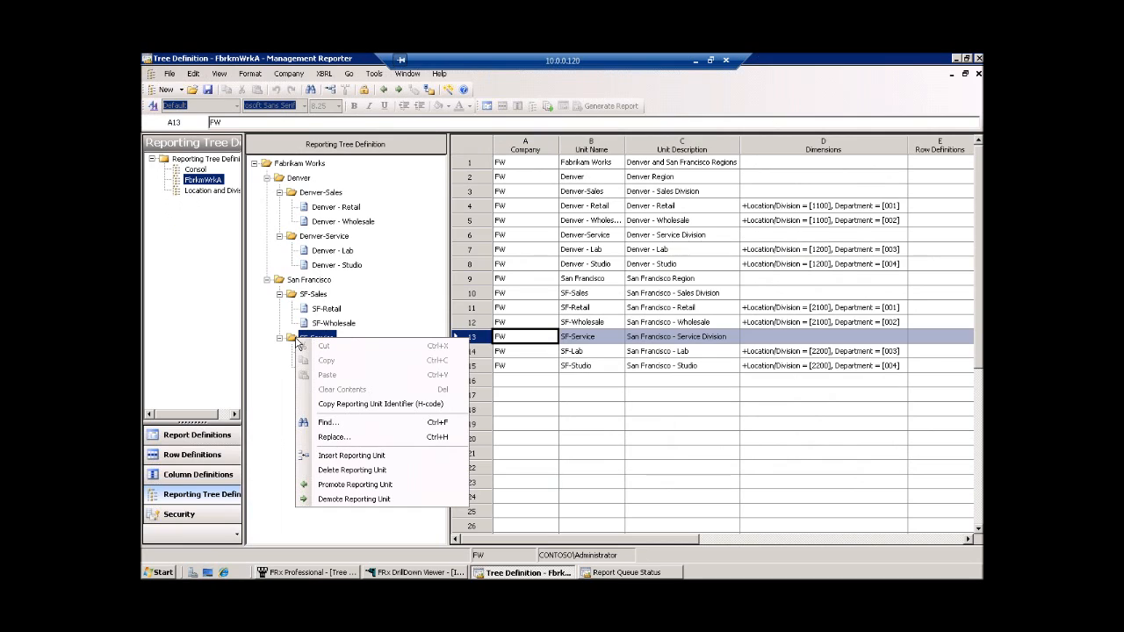
pyautogui.click(339, 484)
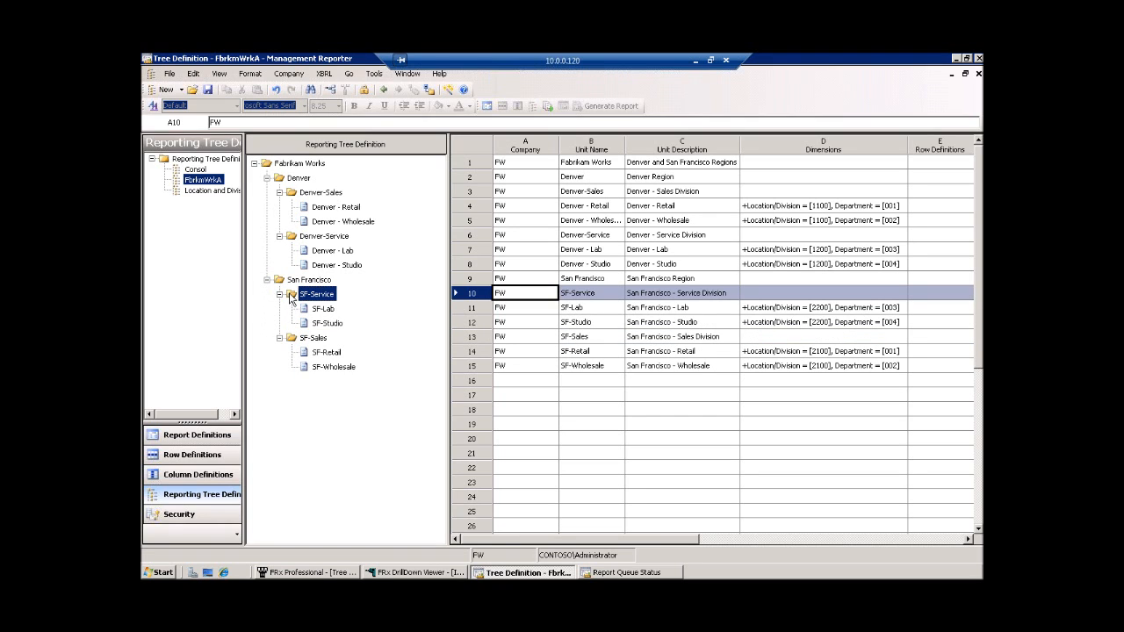
# Move the SF-Sales unit under SF-Studio, and return it to the start of the San Francisco branch
pyautogui.click(294, 344)
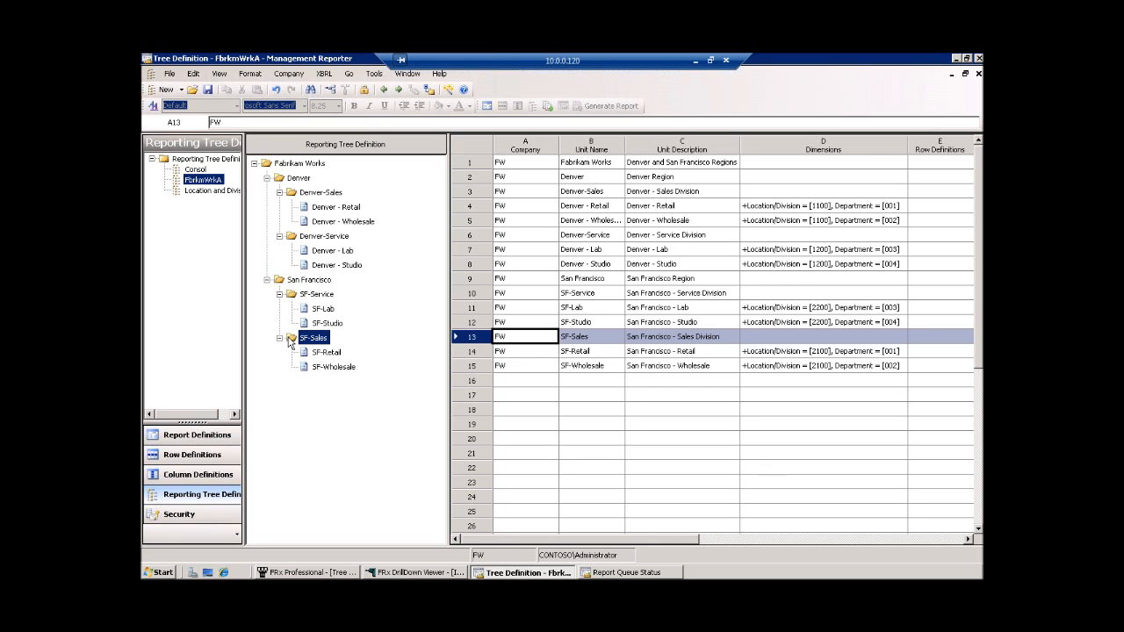
pyautogui.moveTo(291, 342); pyautogui.dragTo(293, 323)
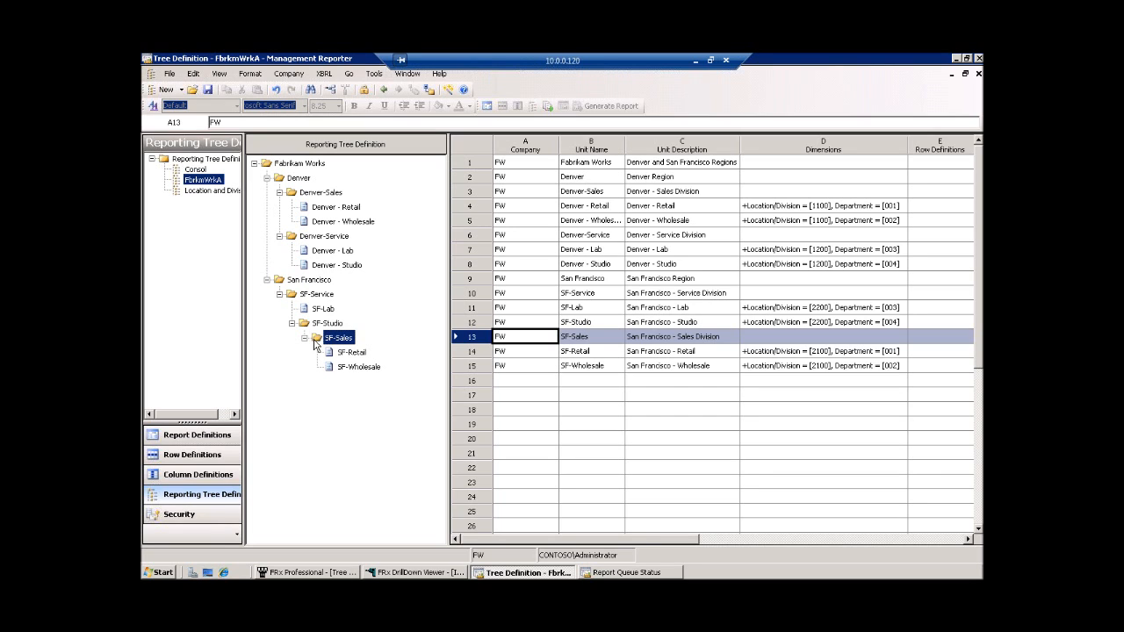
pyautogui.moveTo(315, 344); pyautogui.dragTo(295, 283)
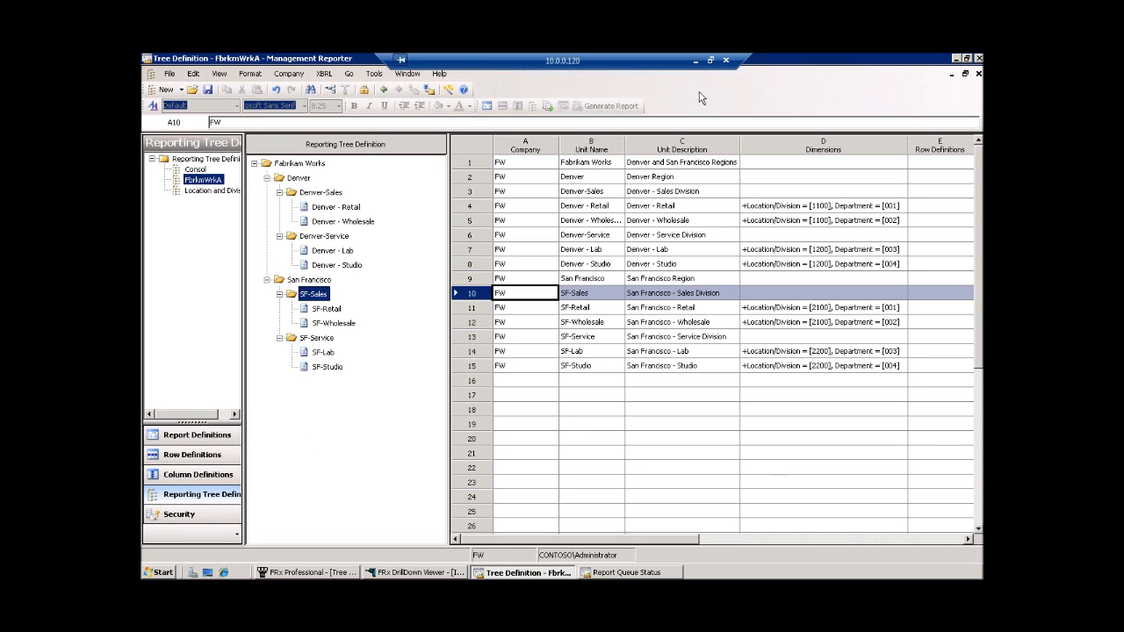
# Switch to the FRx versus Management Reporter.docx comparison in Word and highlight "Undo and Re-do allowed" in section D
pyautogui.click(696, 70)
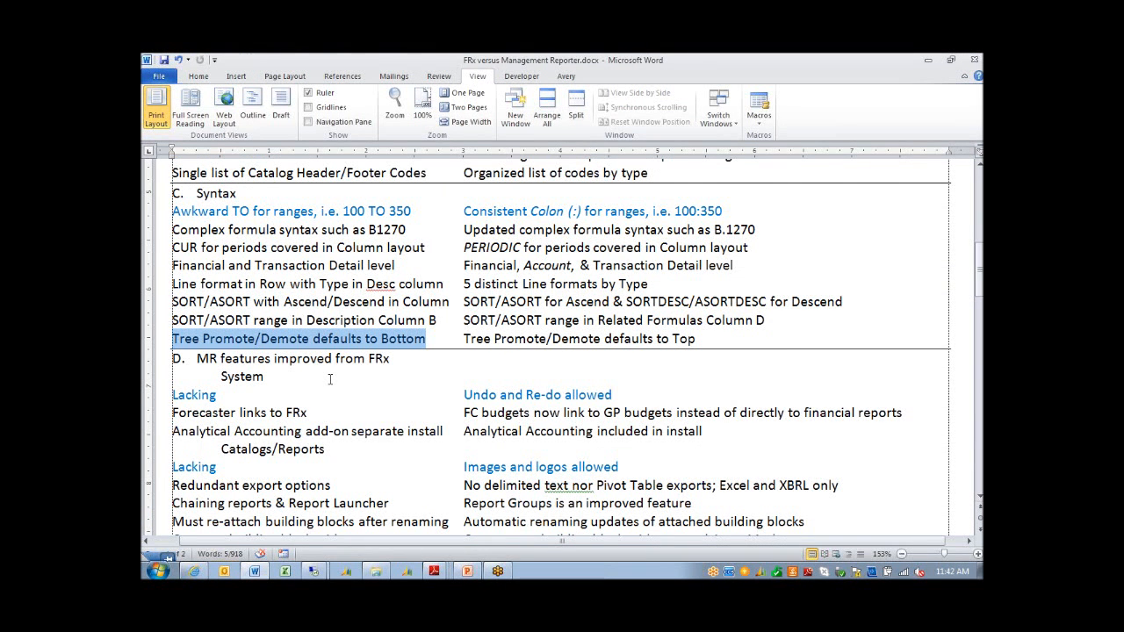
pyautogui.scroll(-3, 331, 379)
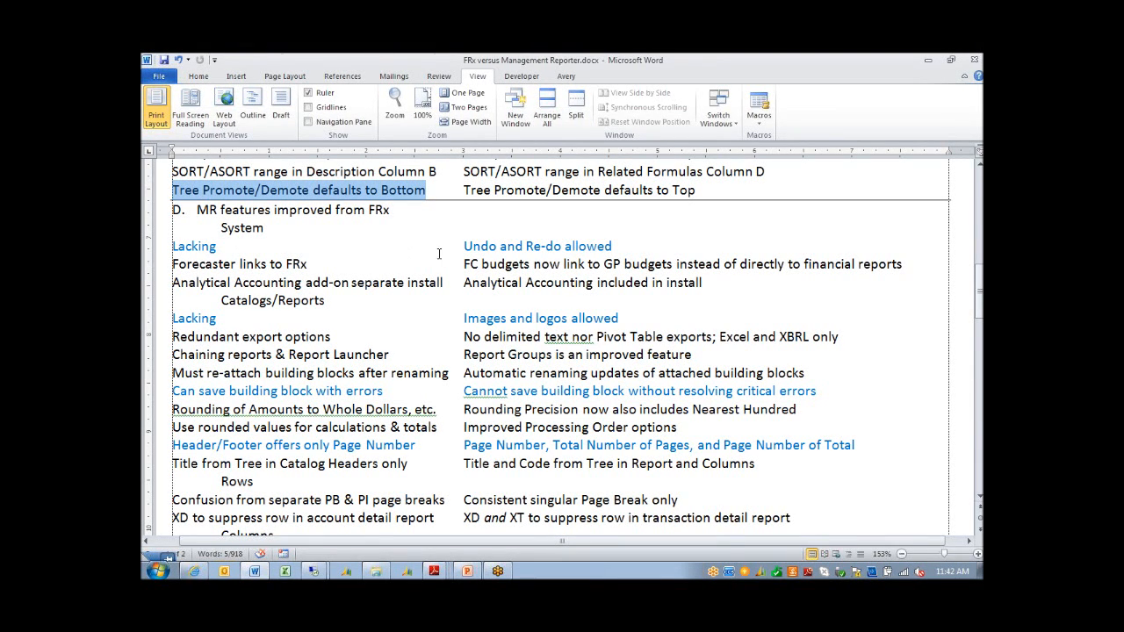
pyautogui.moveTo(460, 250); pyautogui.dragTo(624, 248)
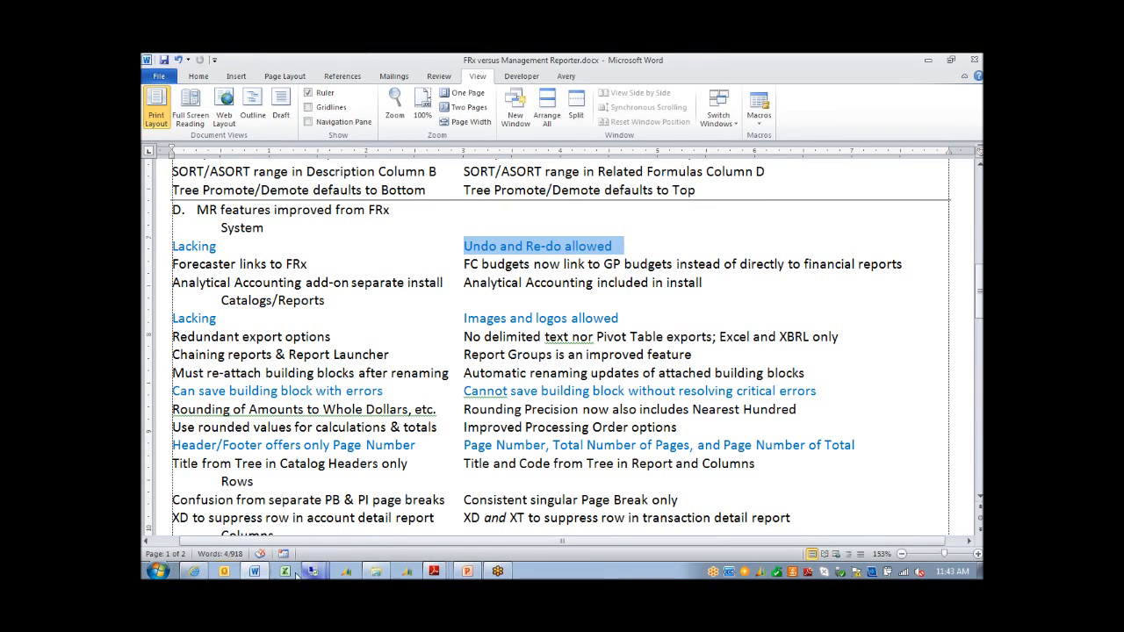
# Return to Management Reporter, clear the SF-Sales unit description in row 10 and enter "dalf a" as its dimension
pyautogui.click(316, 572)
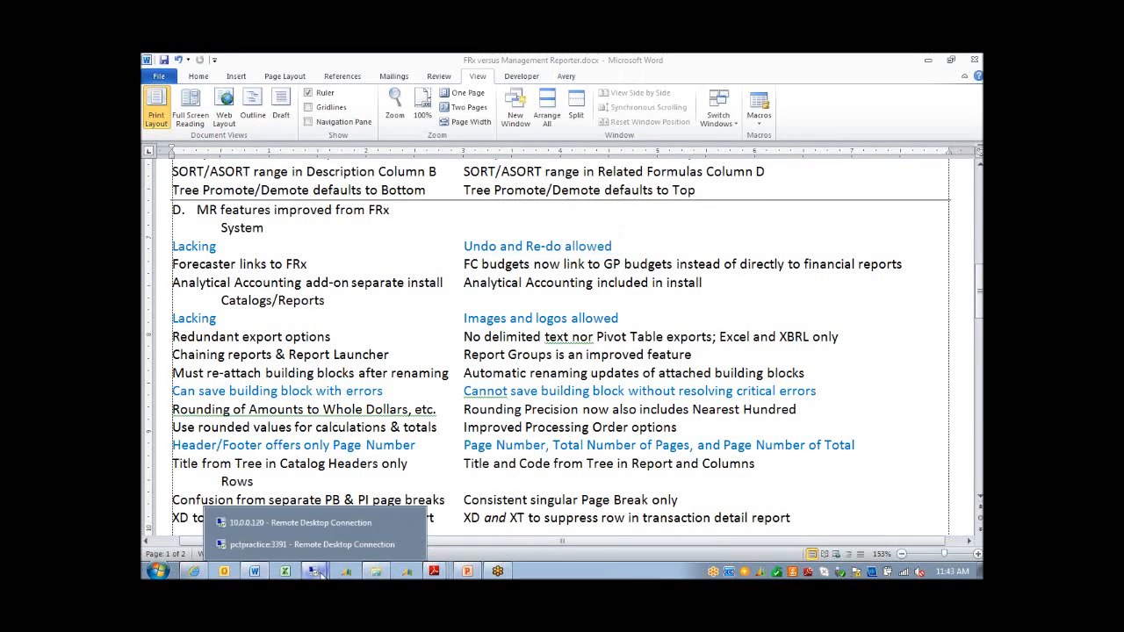
pyautogui.click(316, 544)
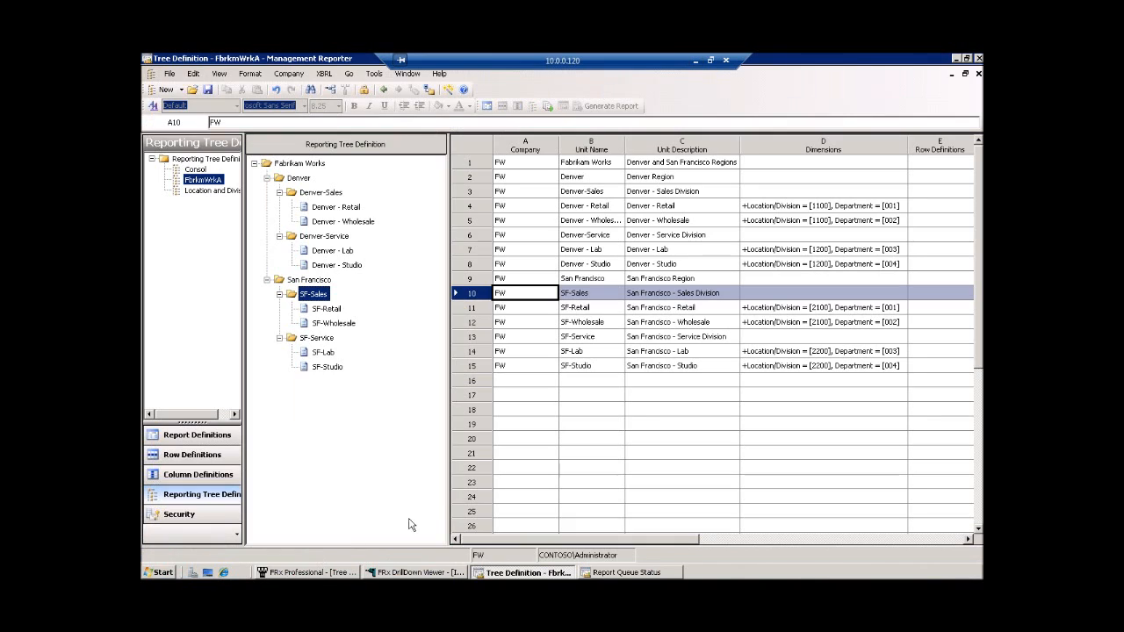
pyautogui.click(648, 298)
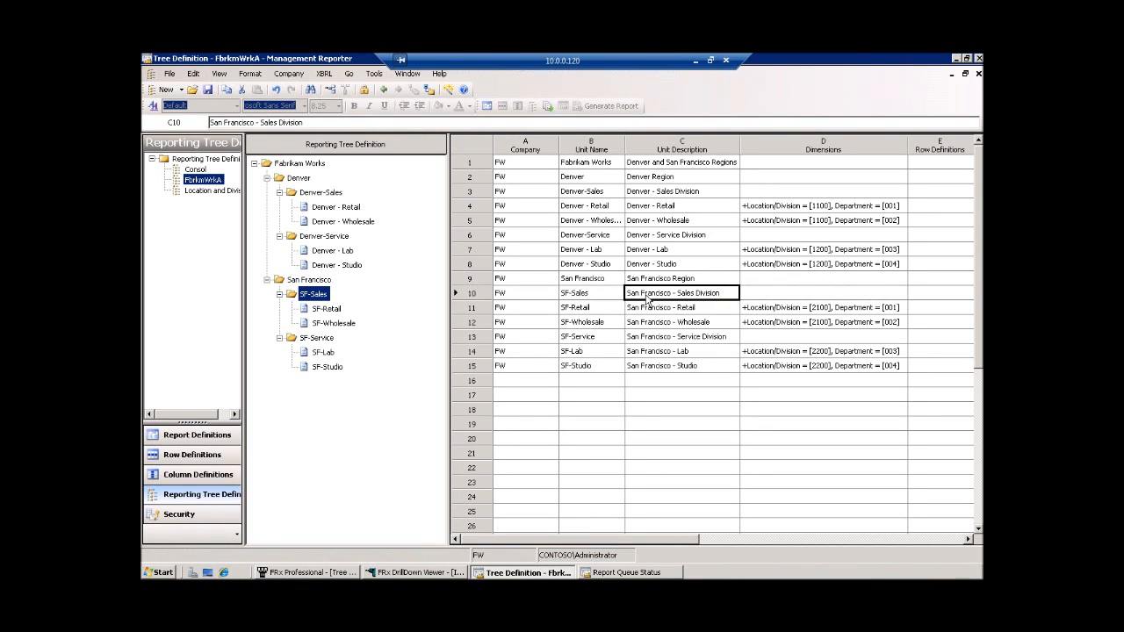
pyautogui.press('Delete')
pyautogui.click(779, 293)
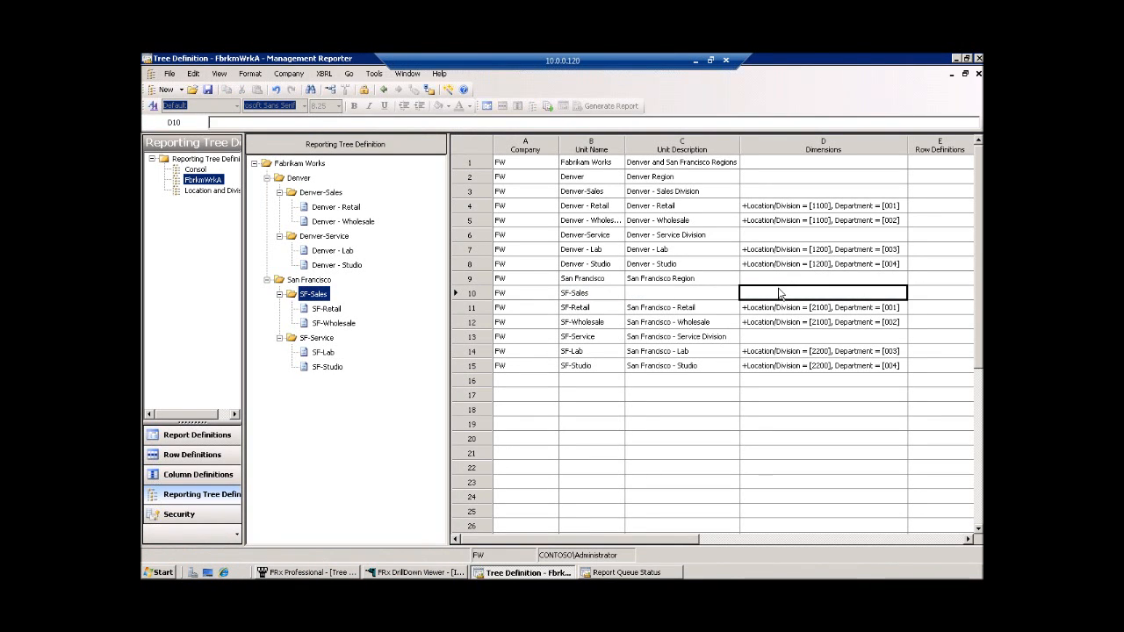
pyautogui.write('dalf a')
pyautogui.click(784, 323)
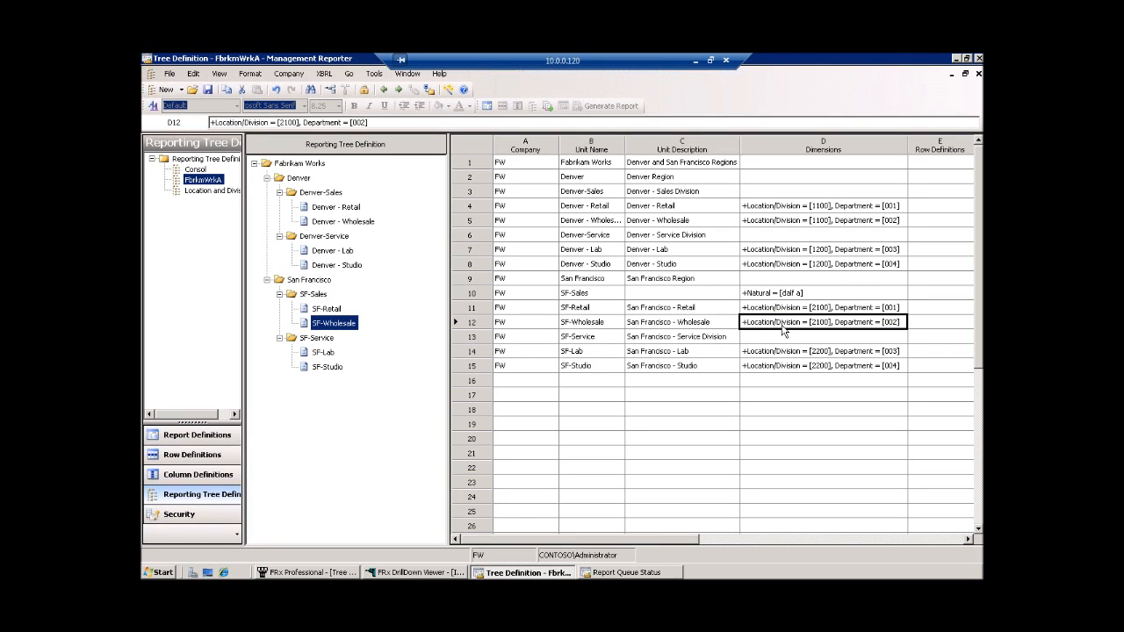
# Undo the SF-Sales dimension entry and the clearing of its unit description in row 10
pyautogui.click(278, 90)
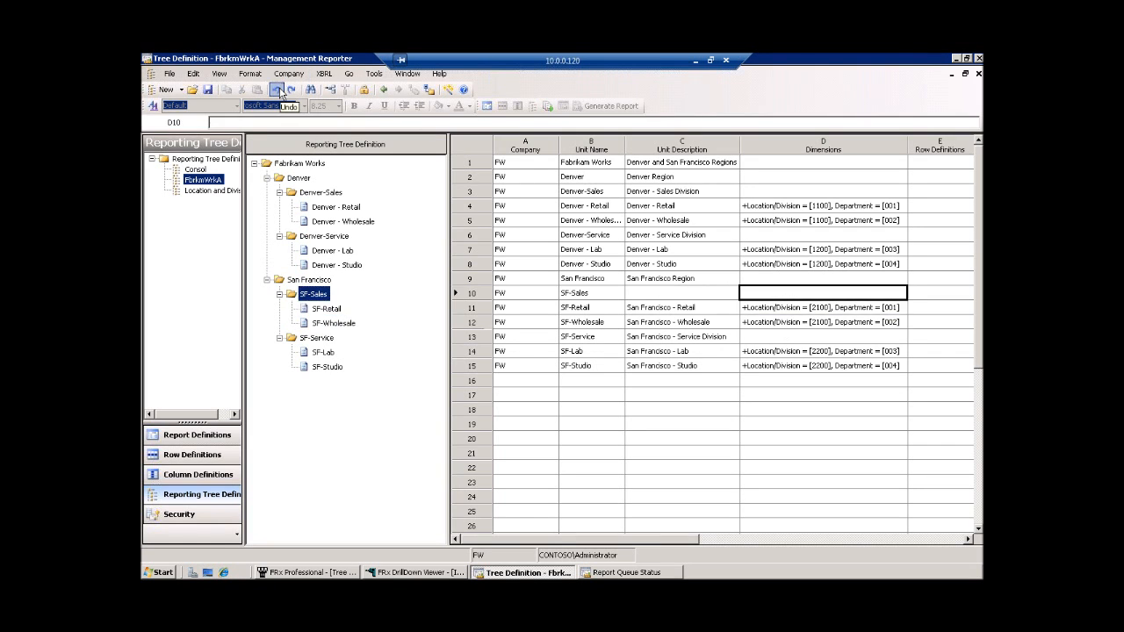
pyautogui.click(280, 91)
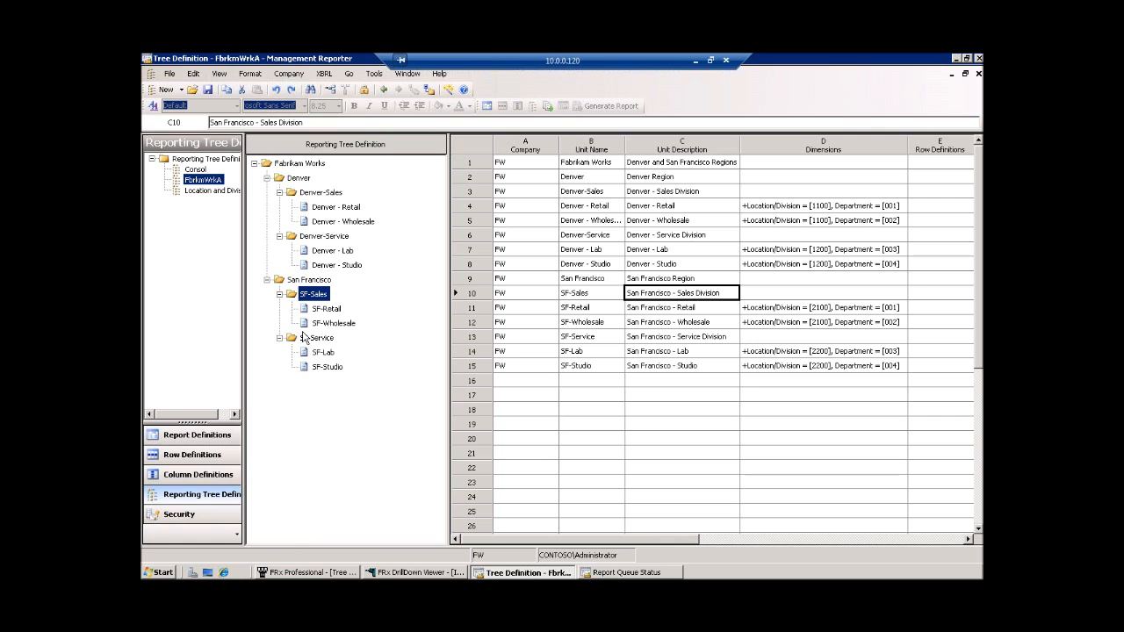
# Switch to the Word comparison and highlight "Forecaster links to FRx" and its counterpart "FC budgets now link to GP budgets"
pyautogui.click(694, 59)
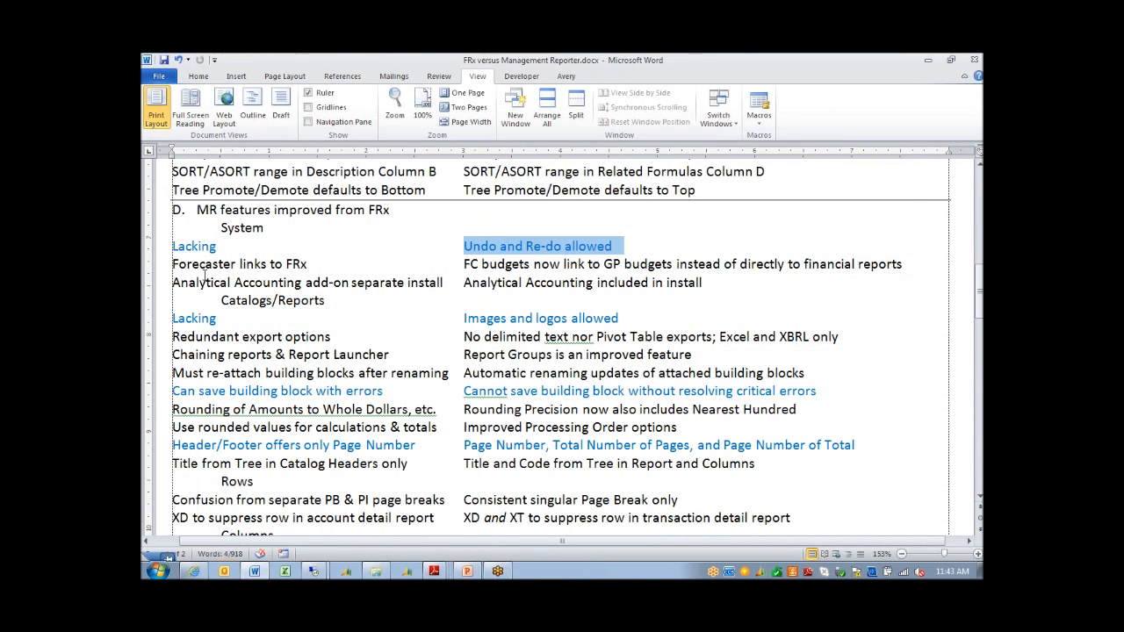
pyautogui.moveTo(172, 264); pyautogui.dragTo(309, 264)
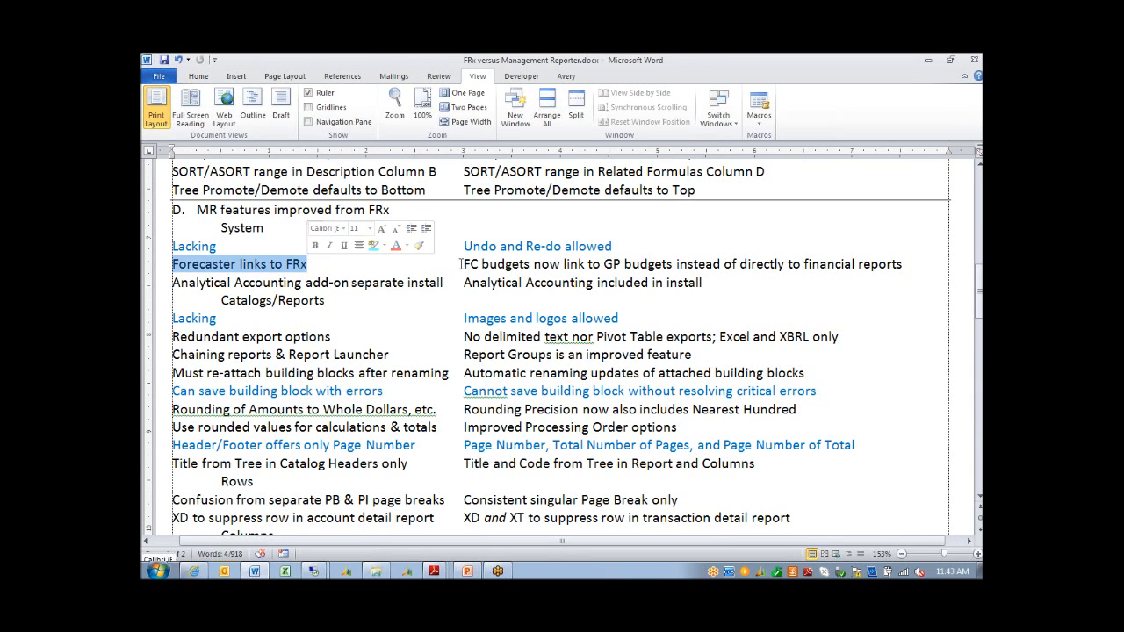
pyautogui.moveTo(464, 264); pyautogui.dragTo(637, 264)
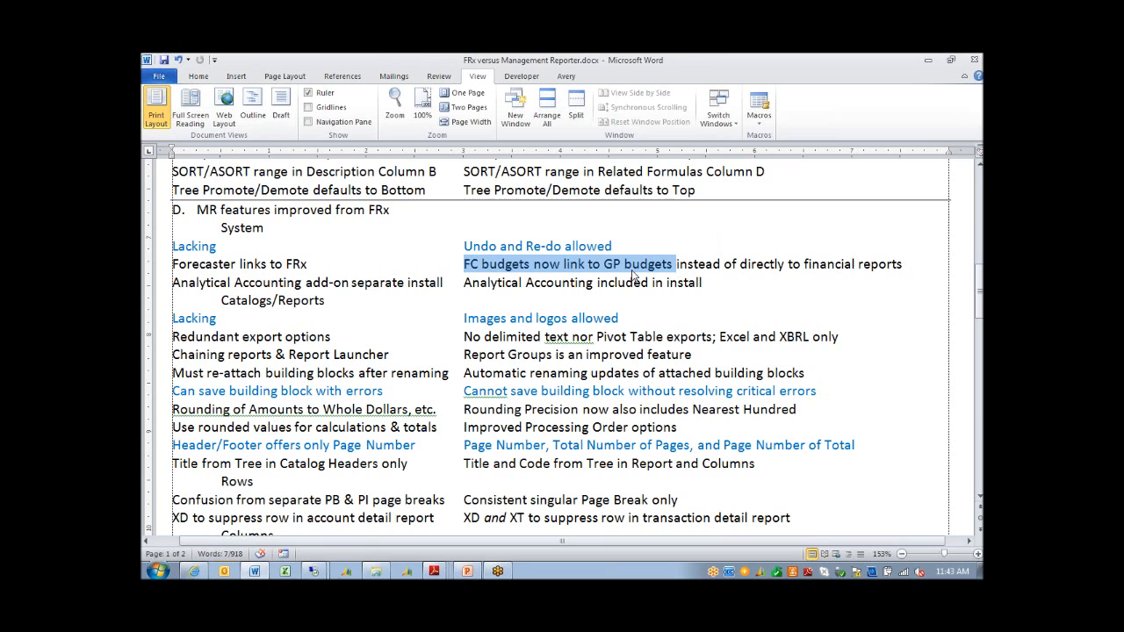
# Highlight the Analytical Accounting comparison in both columns, and "Images and logos allowed" under Catalogs/Reports
pyautogui.moveTo(250, 282); pyautogui.dragTo(345, 287)
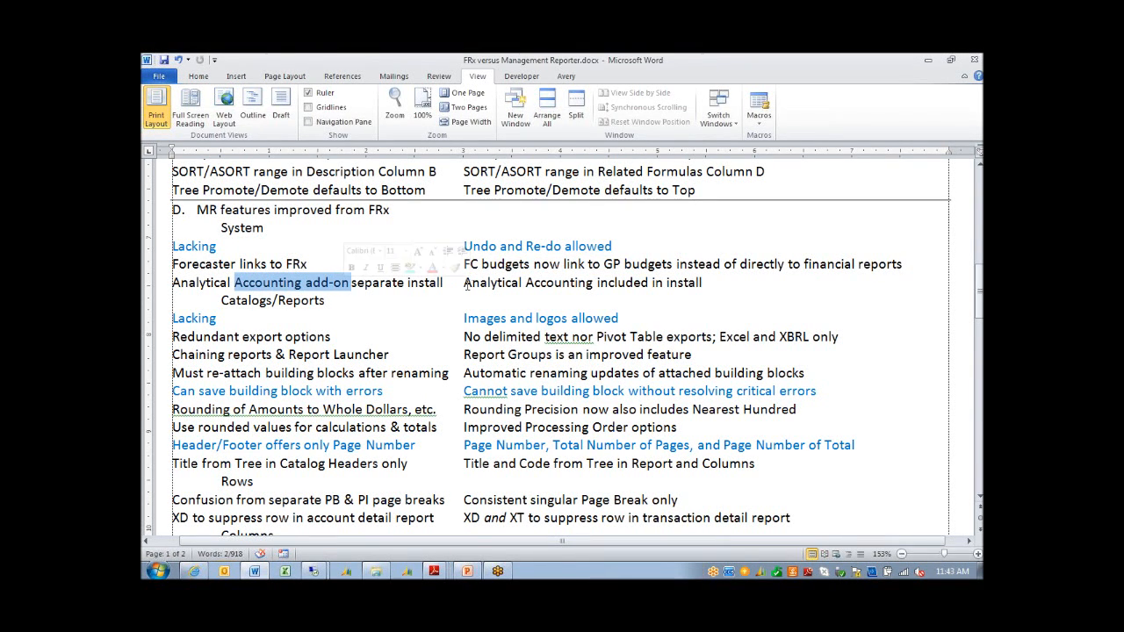
pyautogui.moveTo(466, 286); pyautogui.dragTo(672, 287)
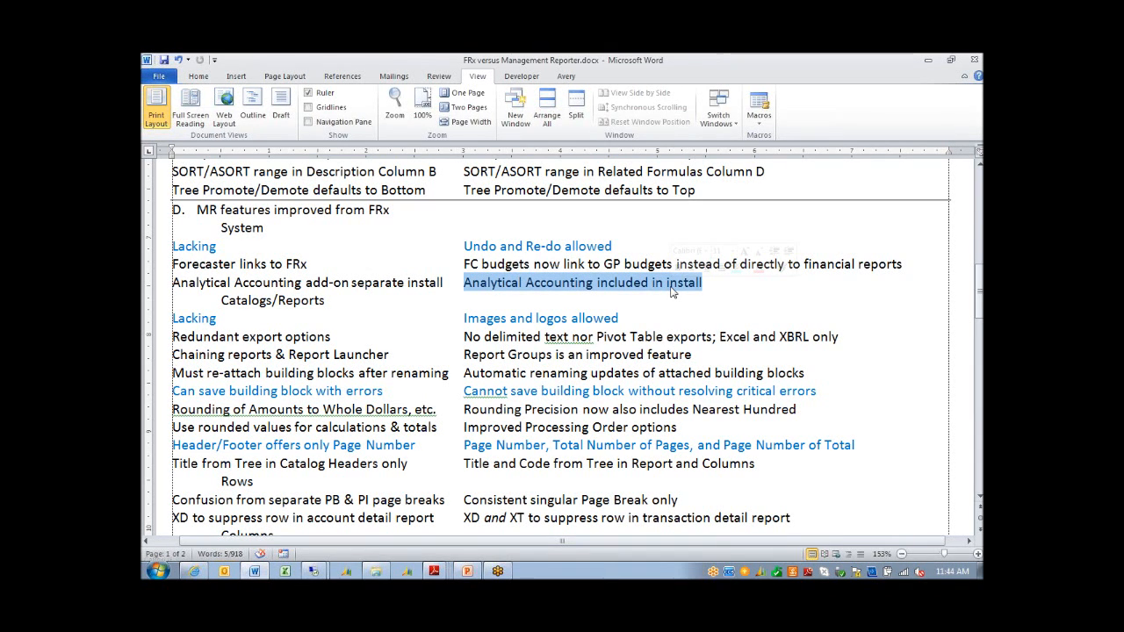
pyautogui.scroll(-2, 218, 274)
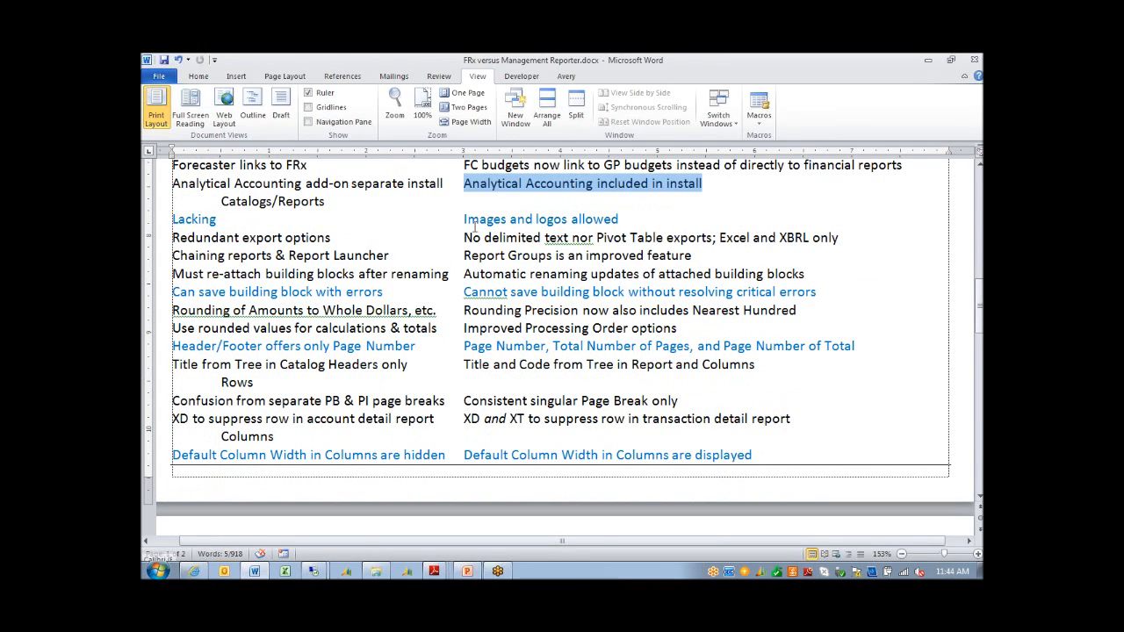
pyautogui.moveTo(466, 224); pyautogui.dragTo(618, 221)
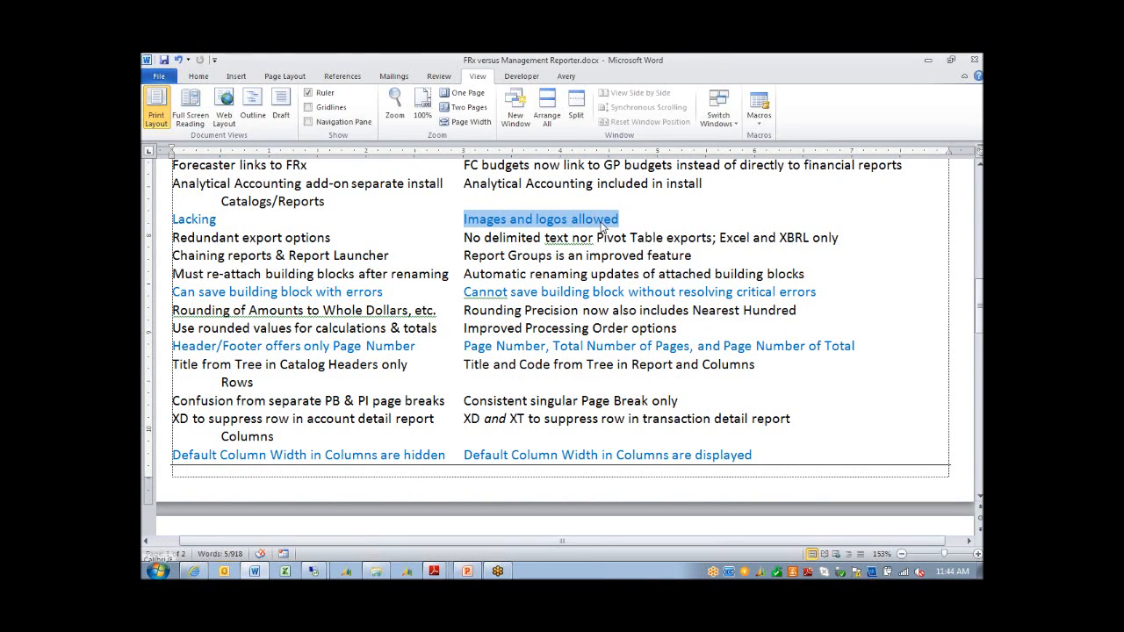
# Return to Management Reporter, close the FbrkmWrkA tree and view the generated report for the IS_RollQtr definition
pyautogui.click(314, 571)
pyautogui.click(310, 526)
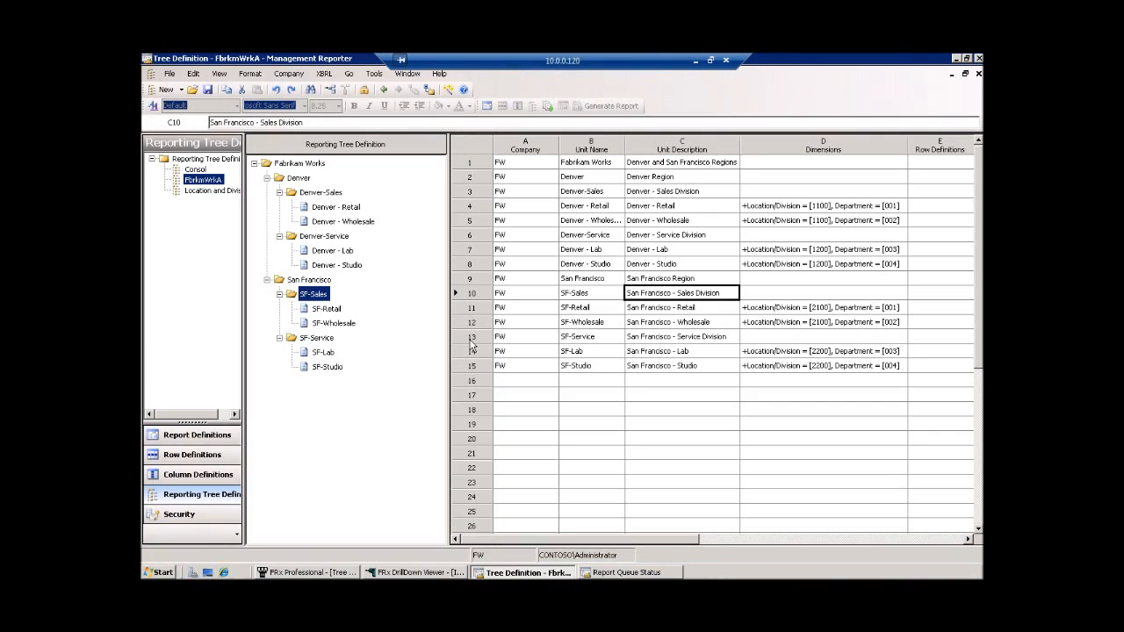
pyautogui.click(979, 73)
pyautogui.click(571, 348)
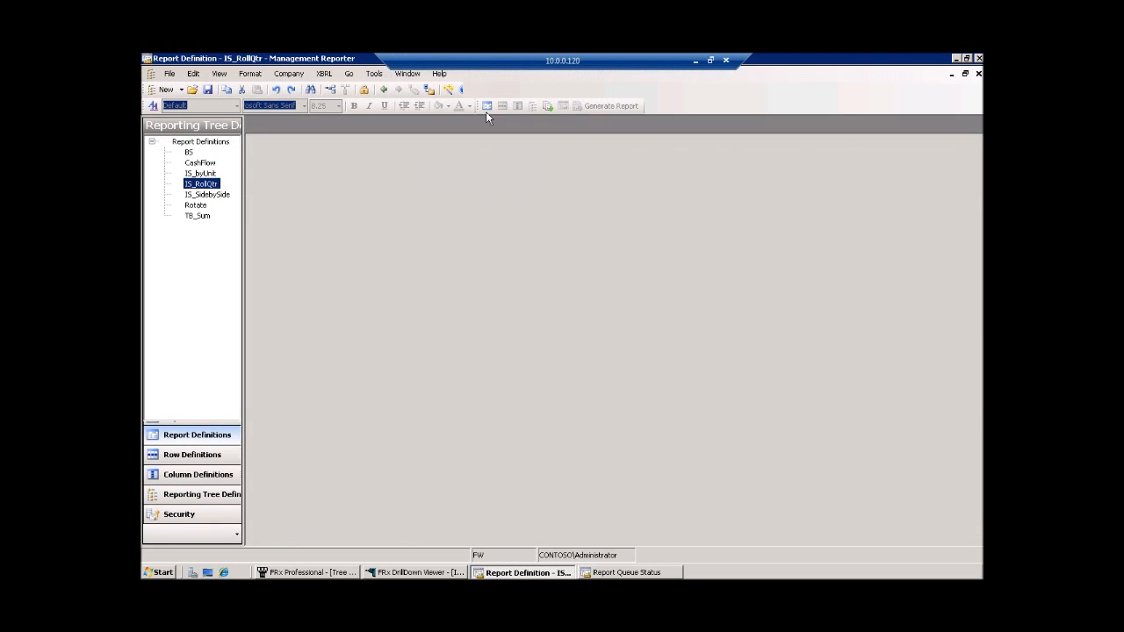
pyautogui.click(567, 108)
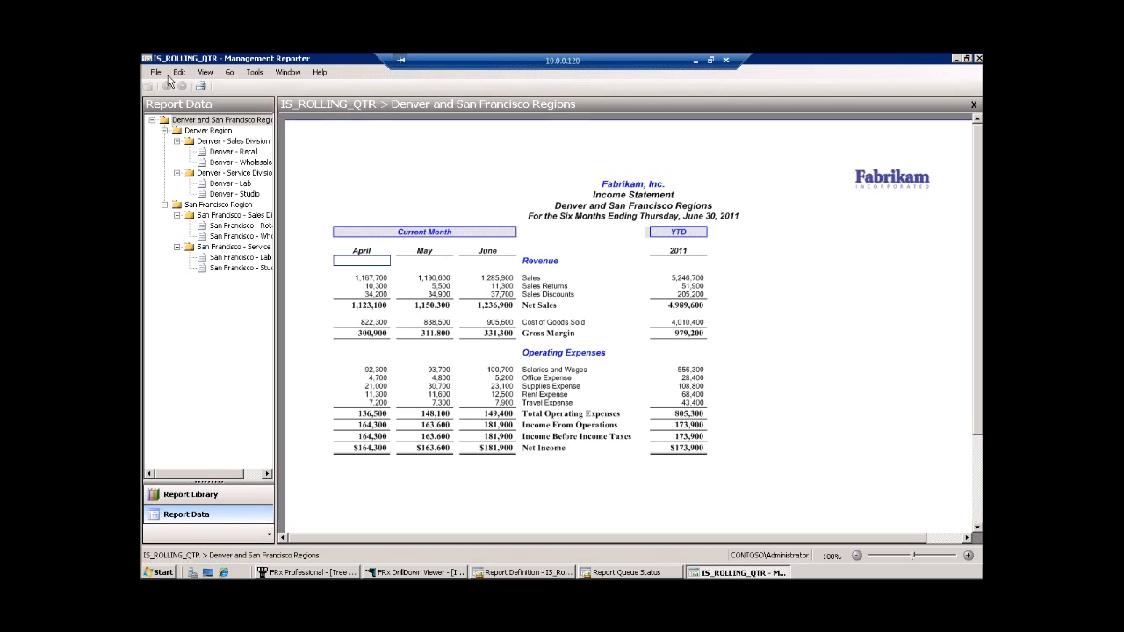
# Export the IS_ROLLING_QTR report to Microsoft Excel (.xlsx) as IS_ROLLING_QTR.xlsx, and close the resulting workbook and Excel
pyautogui.click(155, 72)
pyautogui.moveTo(234, 220)
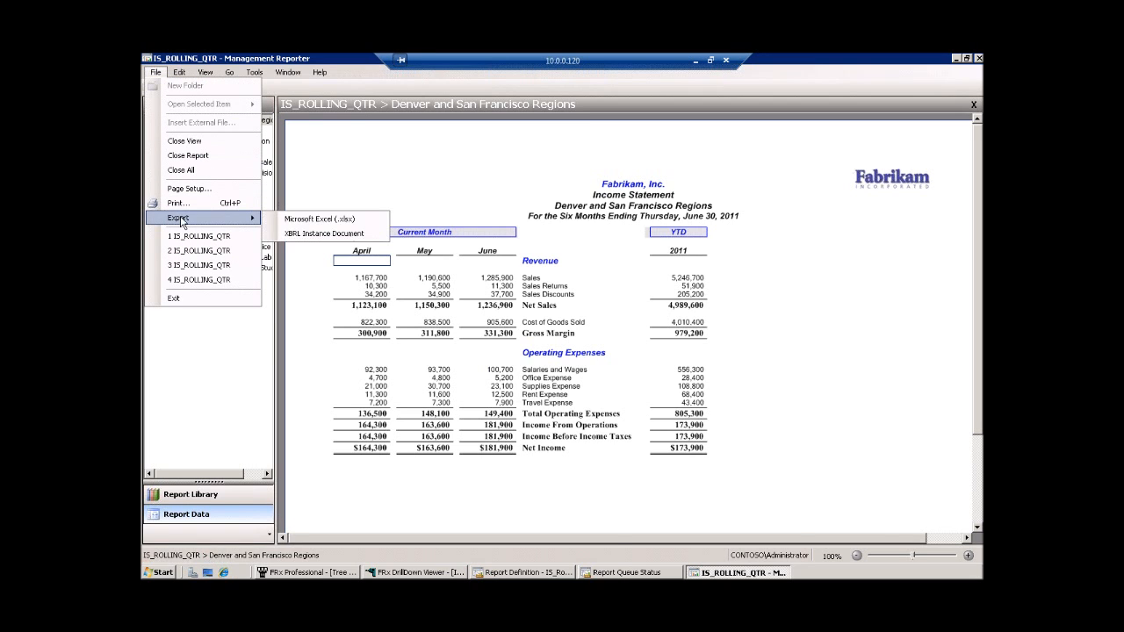
pyautogui.click(297, 222)
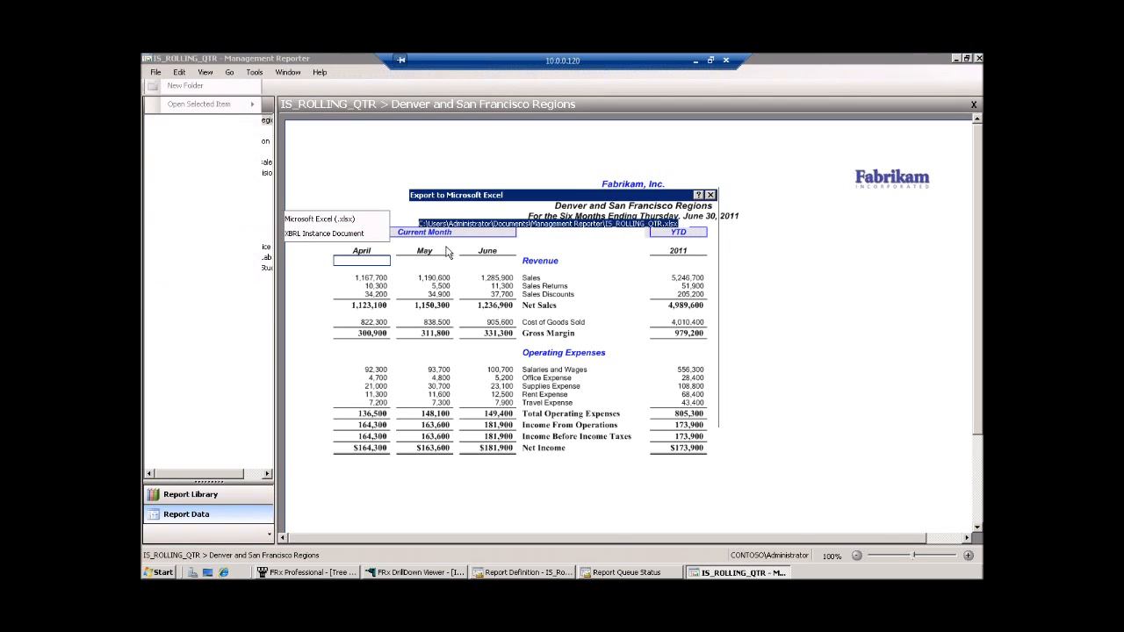
pyautogui.click(640, 410)
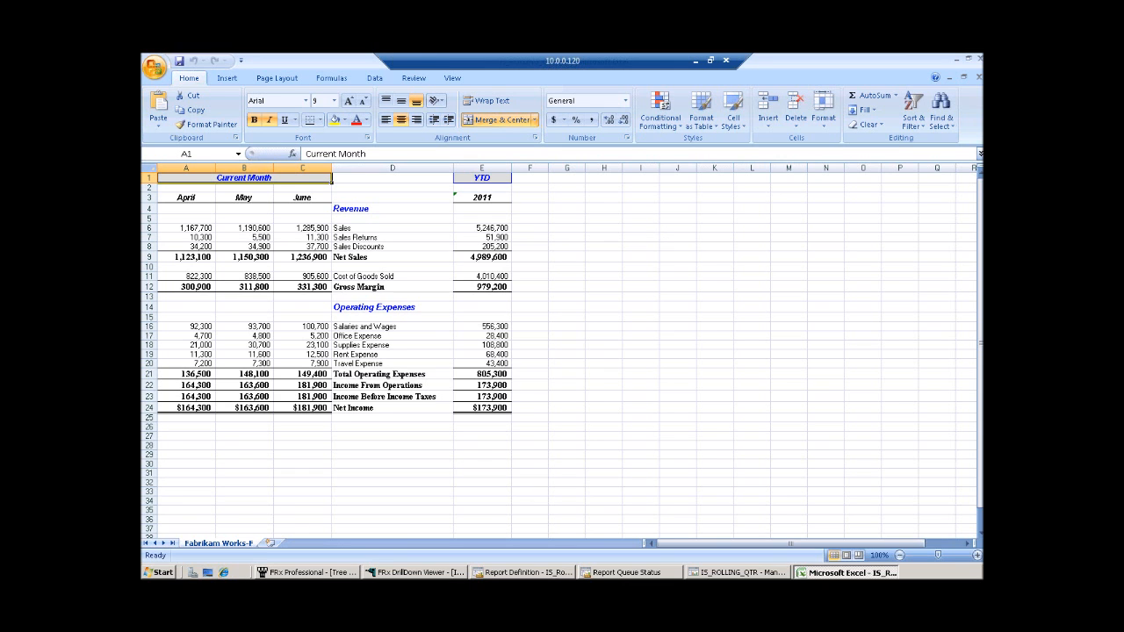
pyautogui.click(979, 78)
pyautogui.click(980, 59)
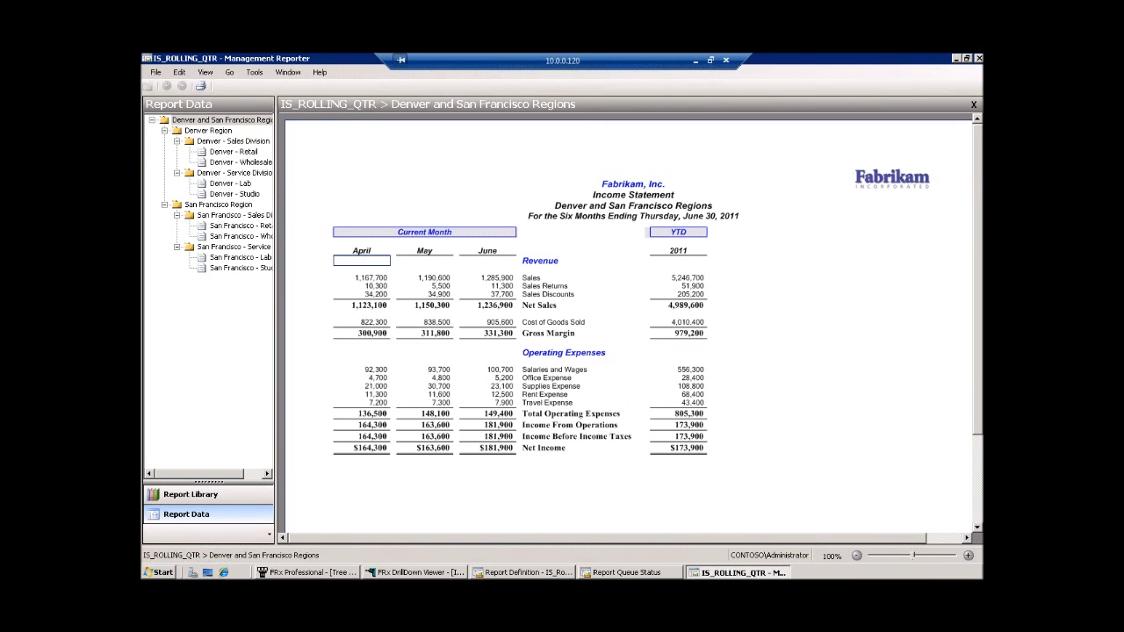
# View the Denver and San Francisco Regions statement maximized in FRx DrillDown Viewer, close it and return to the Management Reporter report
pyautogui.click(419, 573)
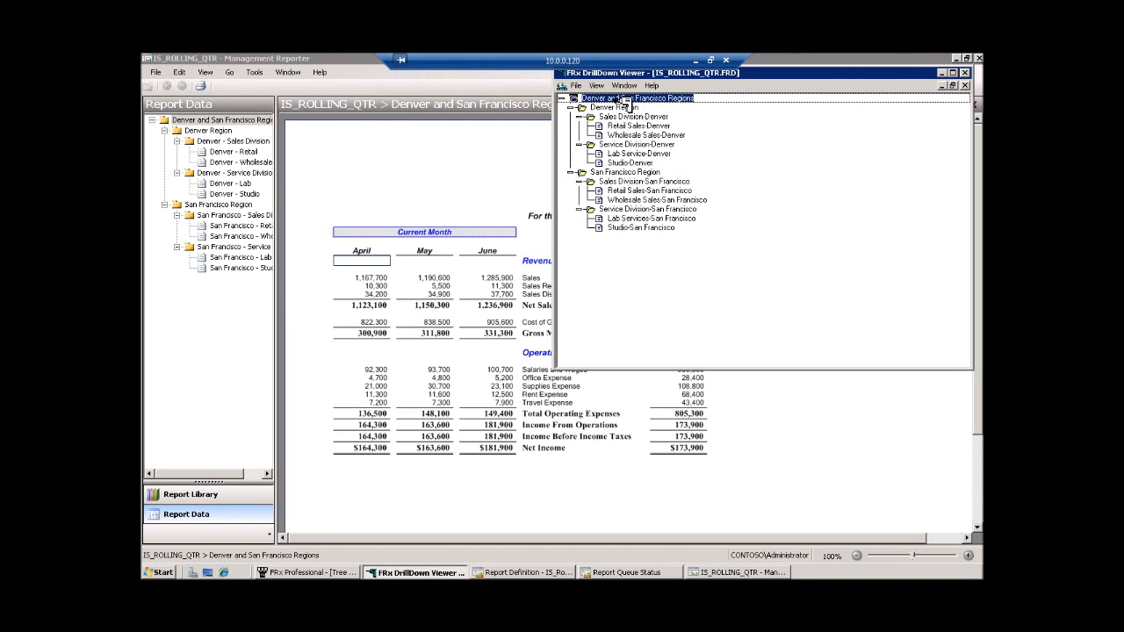
pyautogui.doubleClick(612, 99)
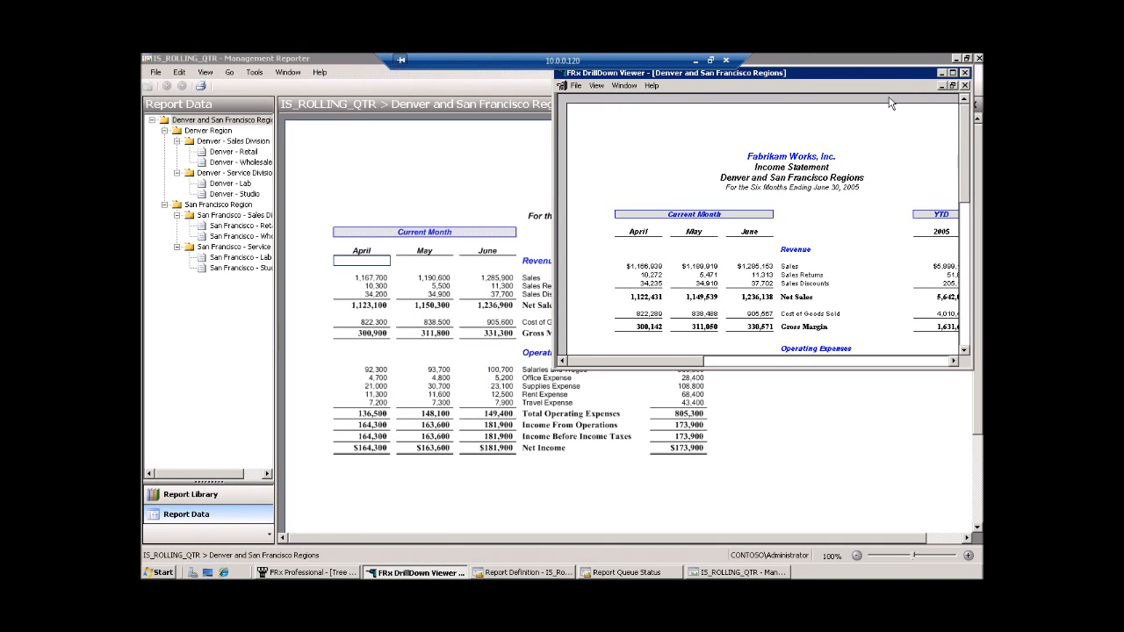
pyautogui.click(953, 72)
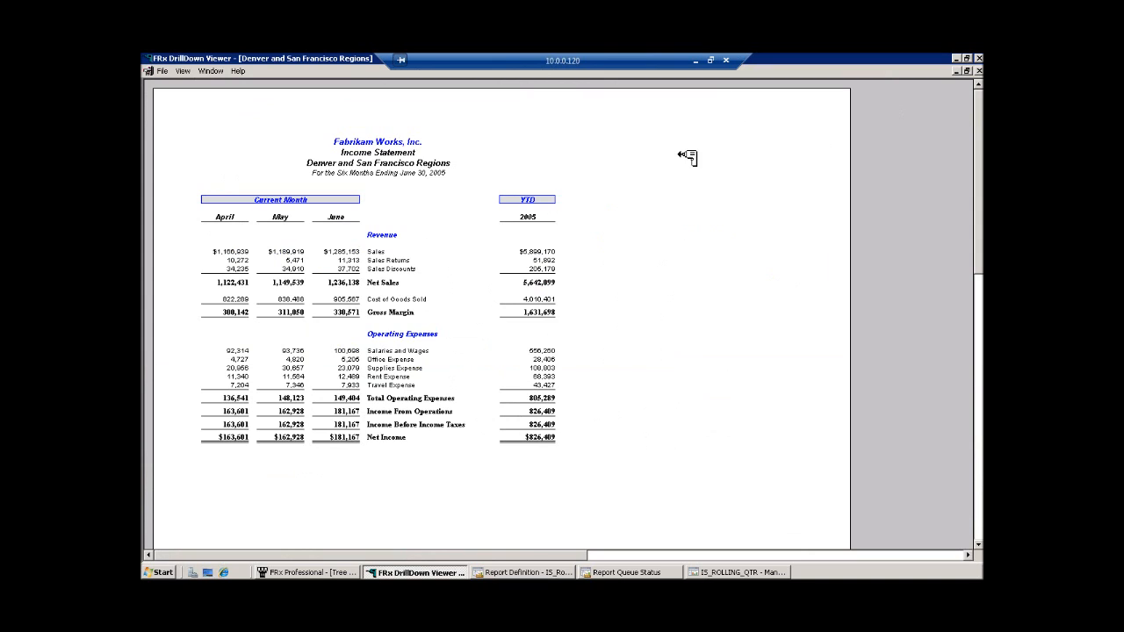
pyautogui.click(979, 71)
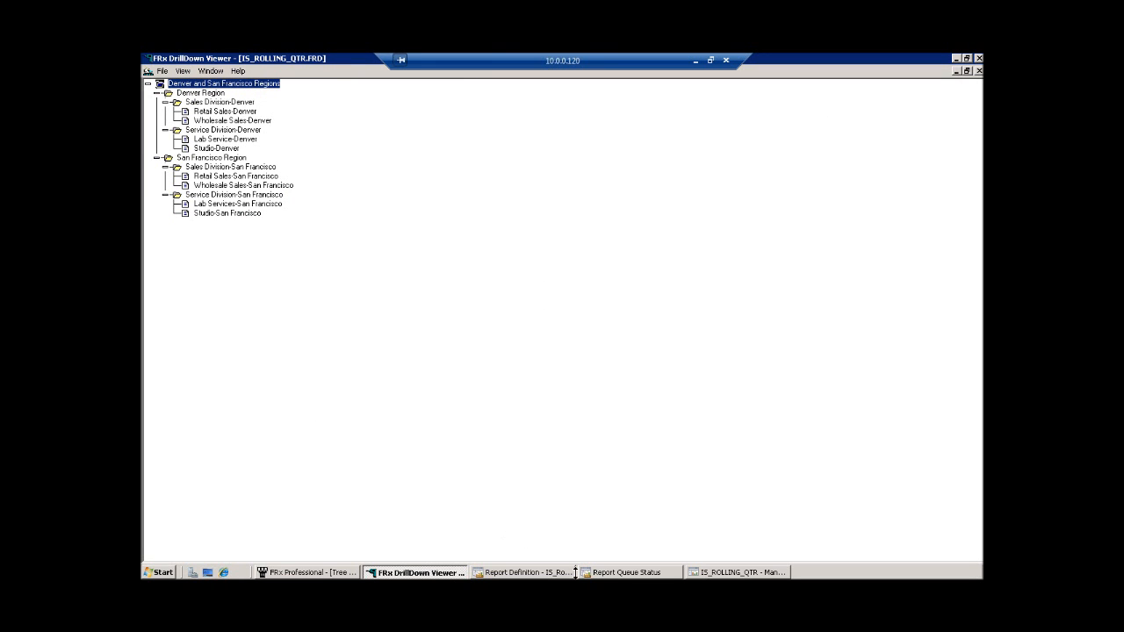
pyautogui.click(693, 573)
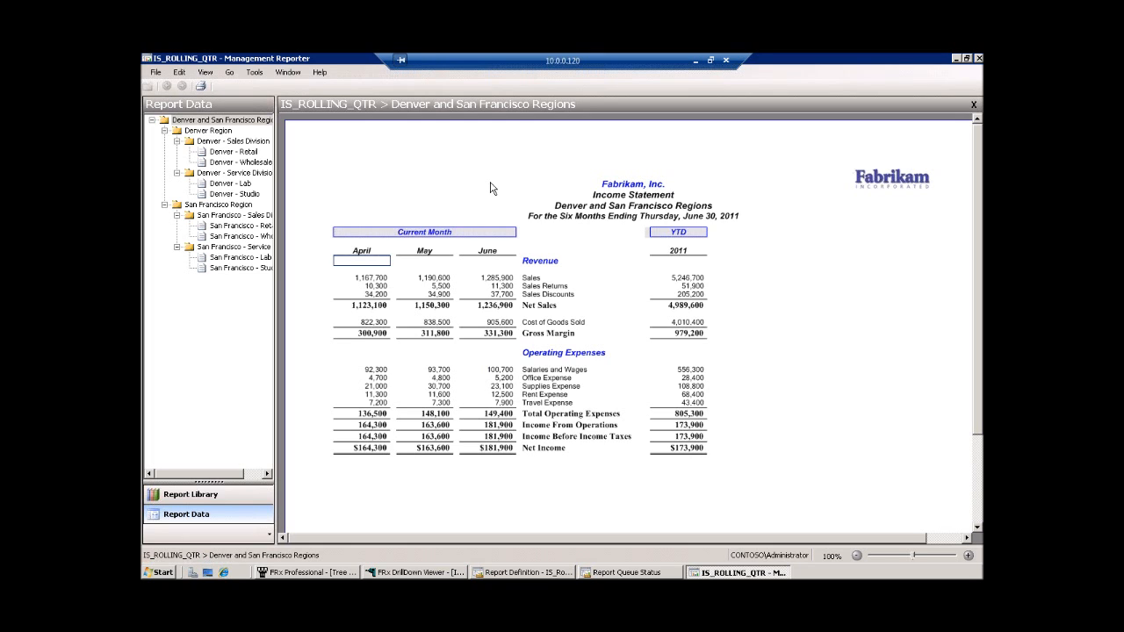
# Switch to the Word comparison to check the export options entry, and return to the remote desktop session
pyautogui.click(696, 60)
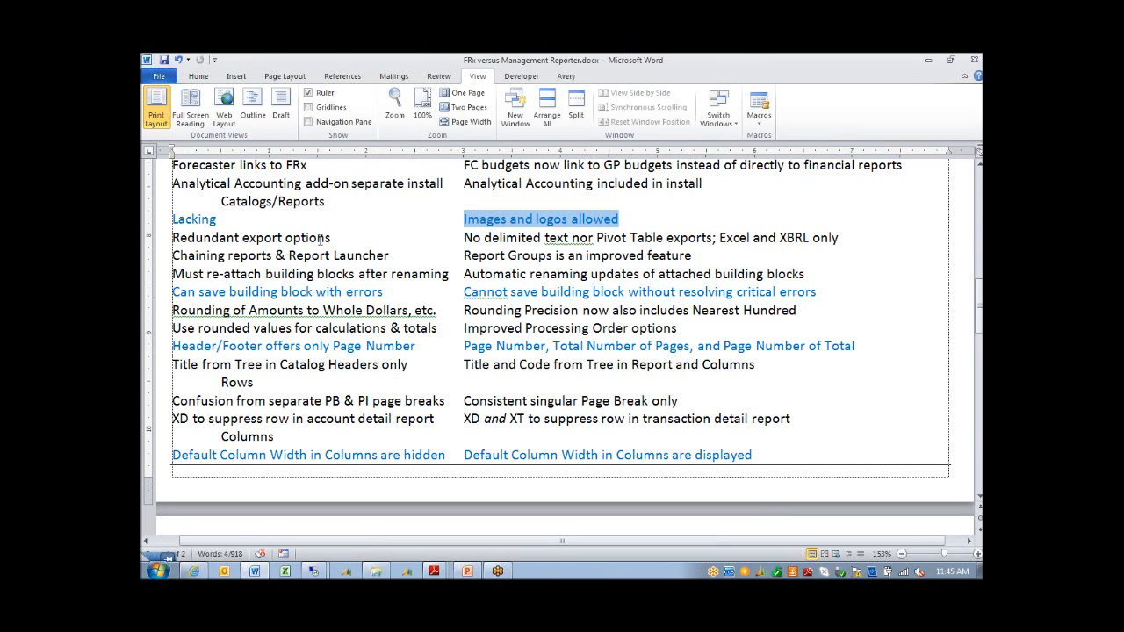
pyautogui.click(324, 573)
pyautogui.click(313, 526)
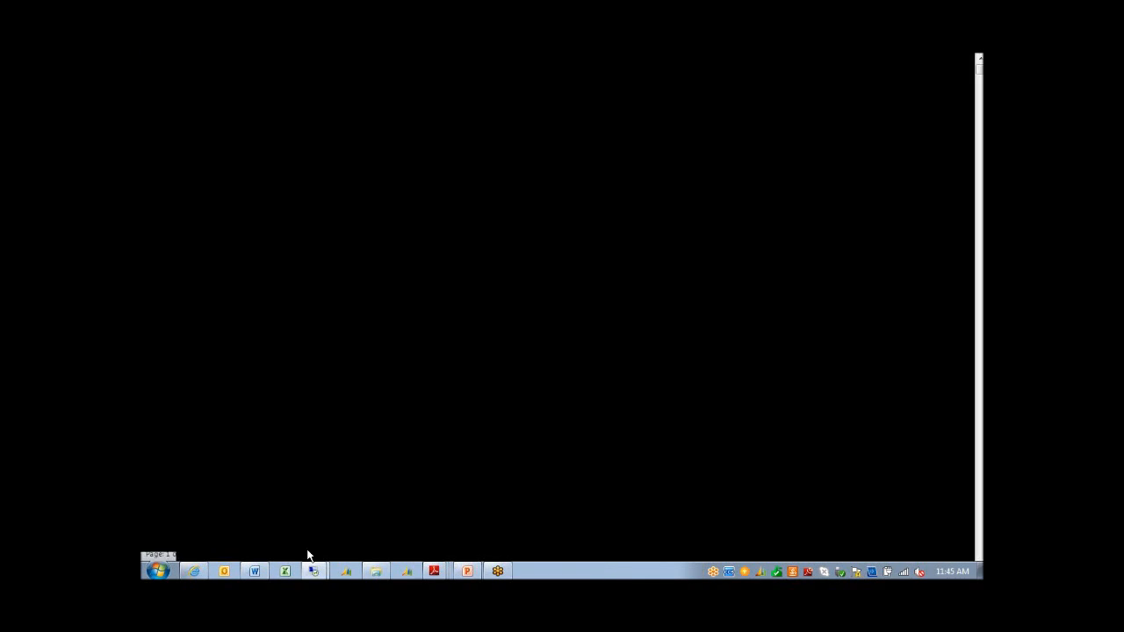
# Switch to the FRx DrillDown Viewer and examine the export formats offered for the IS_ROLLING_QTR report
pyautogui.click(384, 572)
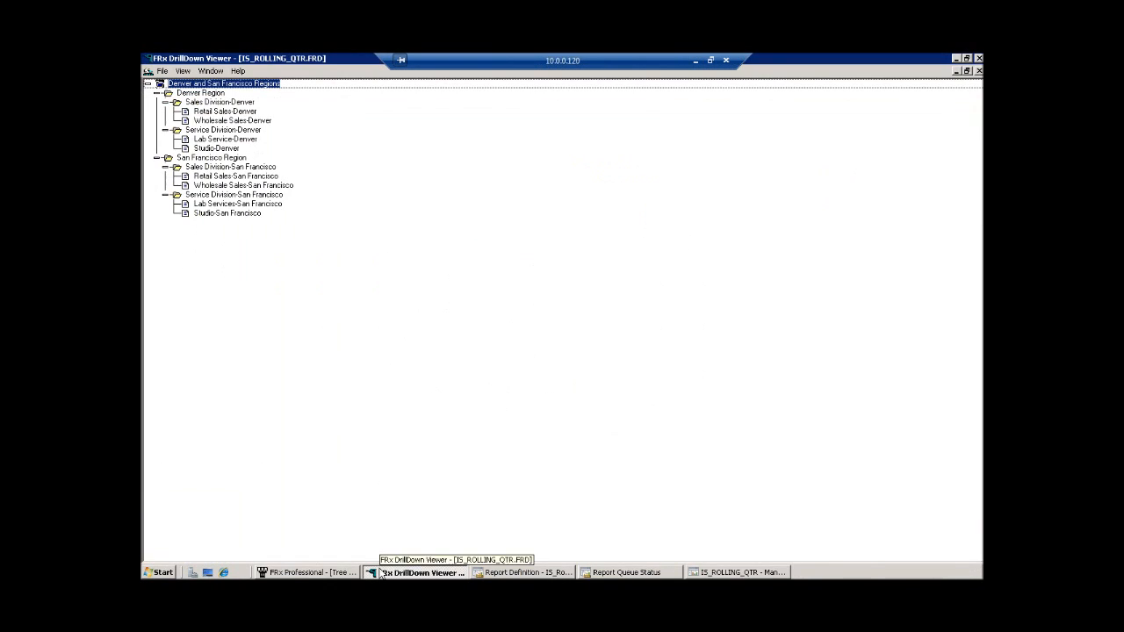
pyautogui.click(162, 70)
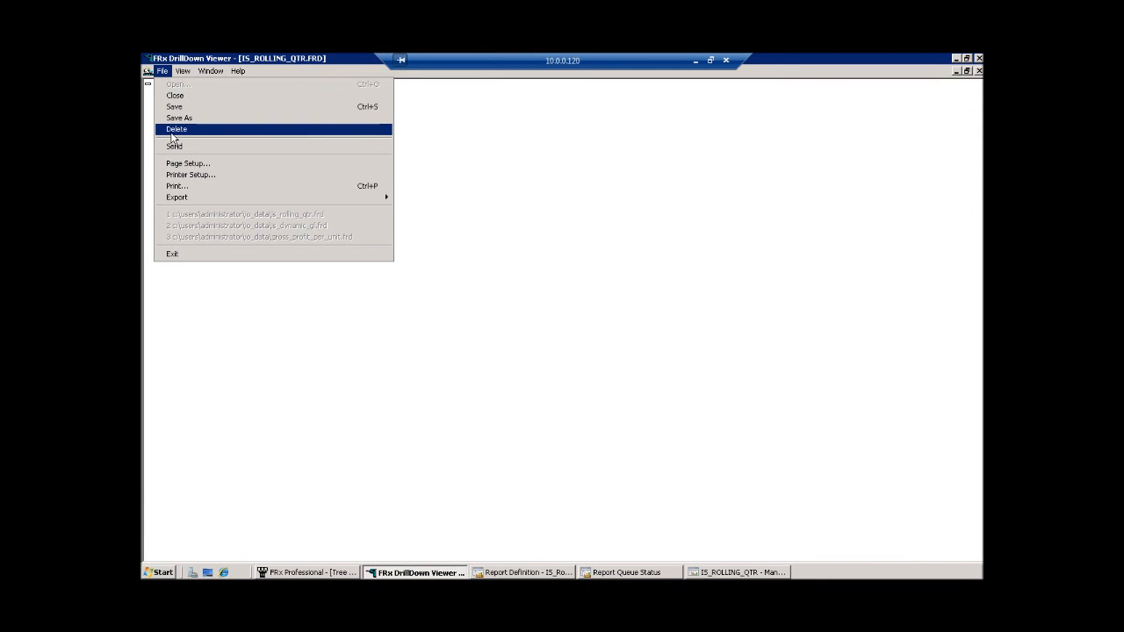
pyautogui.moveTo(177, 199)
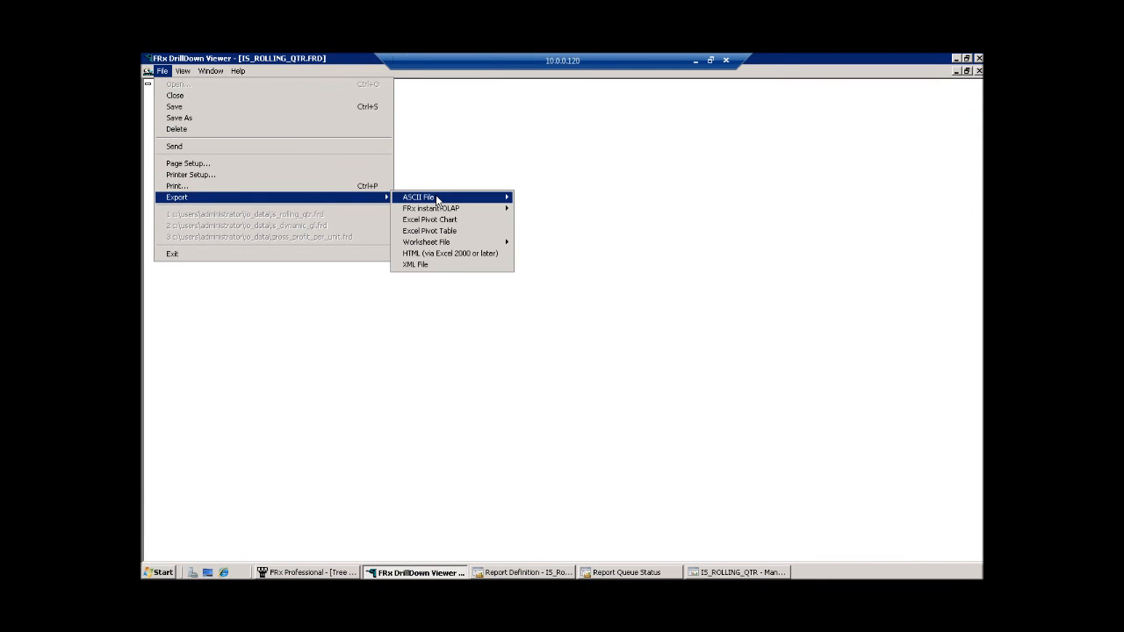
pyautogui.moveTo(436, 200)
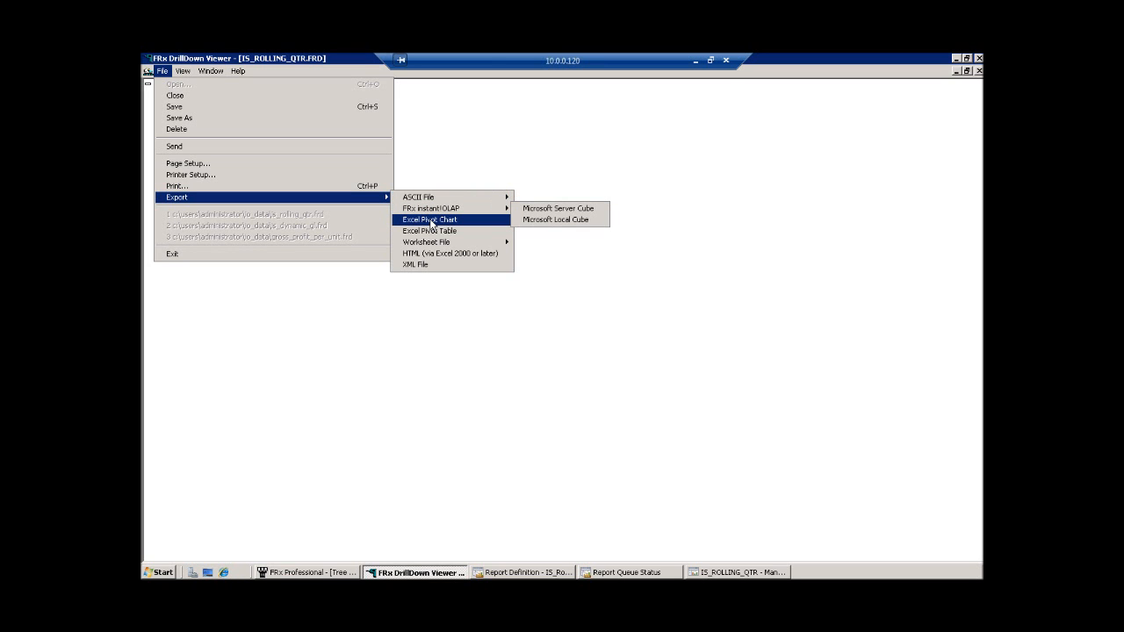
pyautogui.moveTo(422, 244)
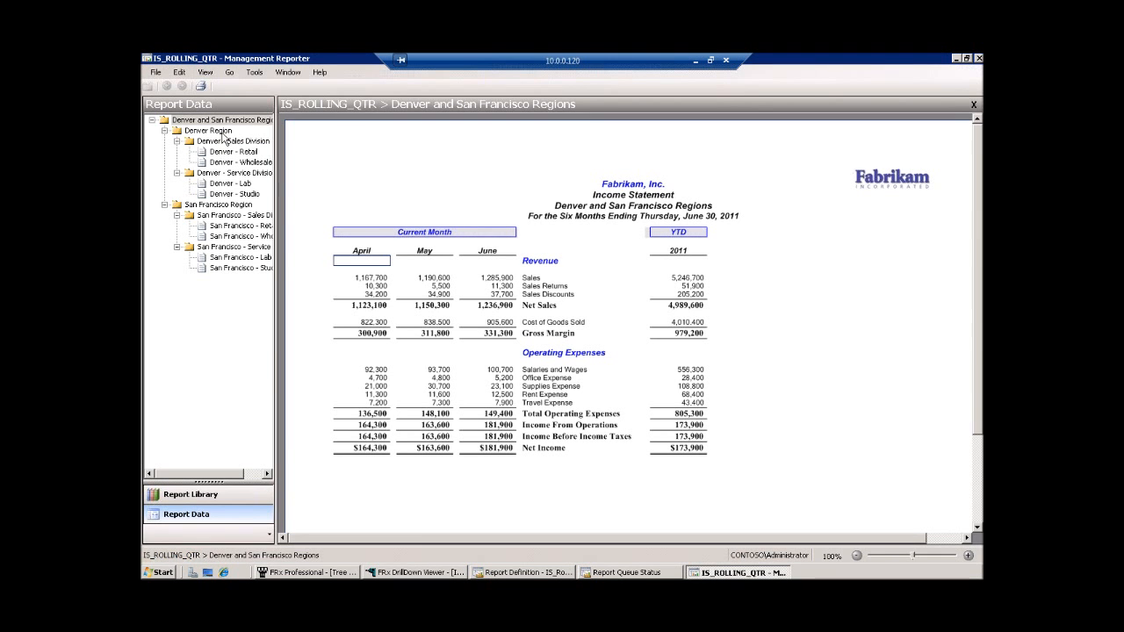
# Review Management Reporter's export formats for IS_ROLLING_QTR, trying the Excel export without headers, format rows, underscore rows and fonts, and cancel the export
pyautogui.click(156, 72)
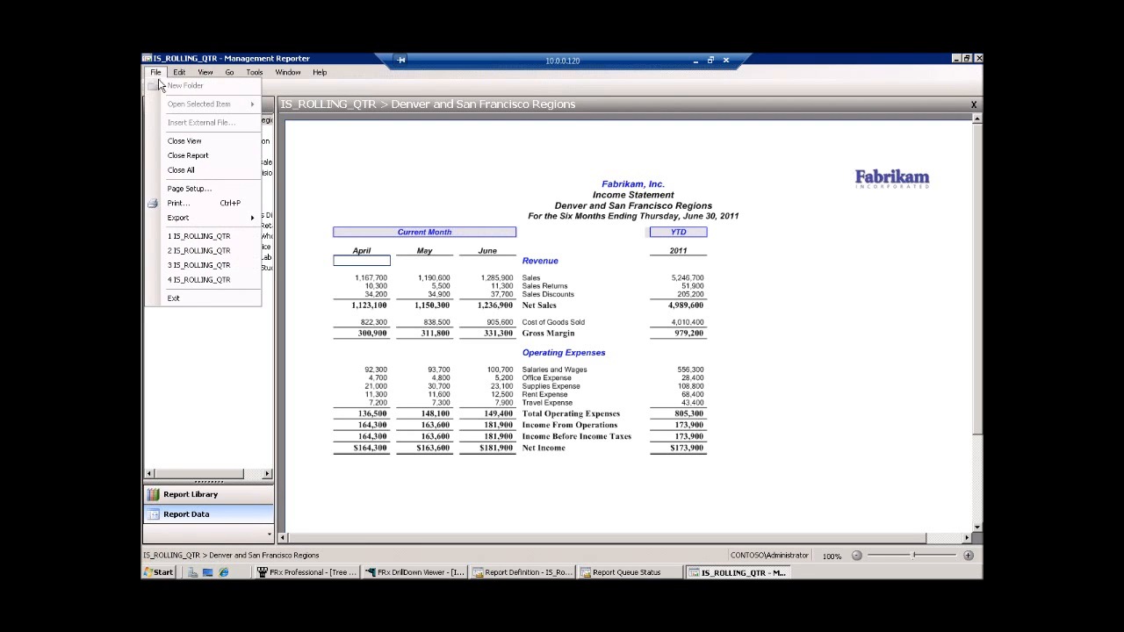
pyautogui.moveTo(200, 218)
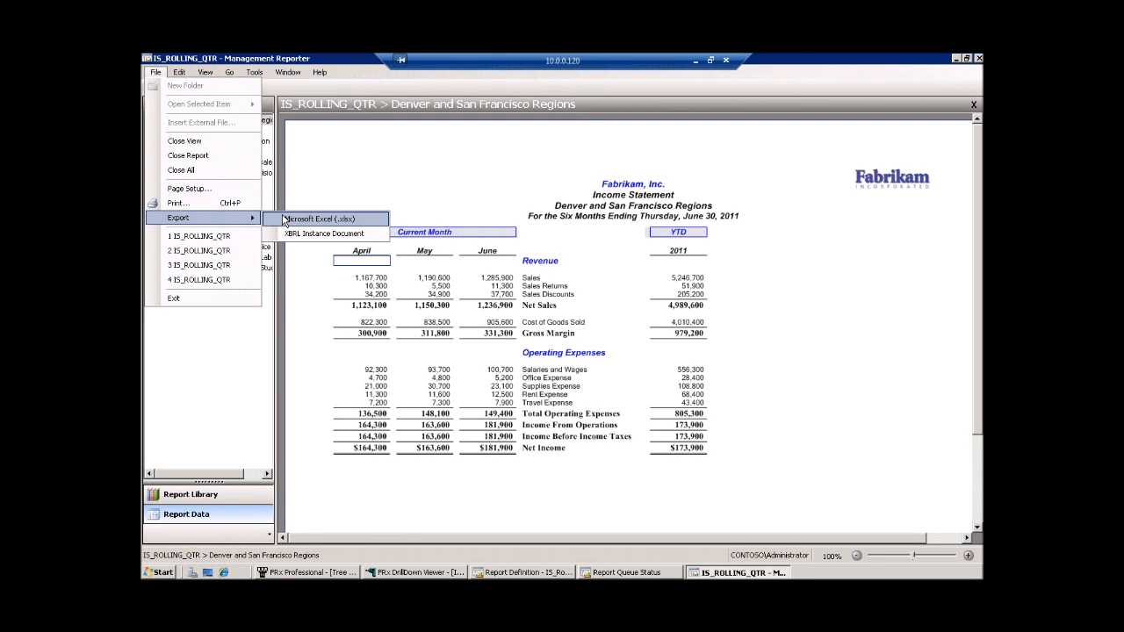
pyautogui.click(303, 219)
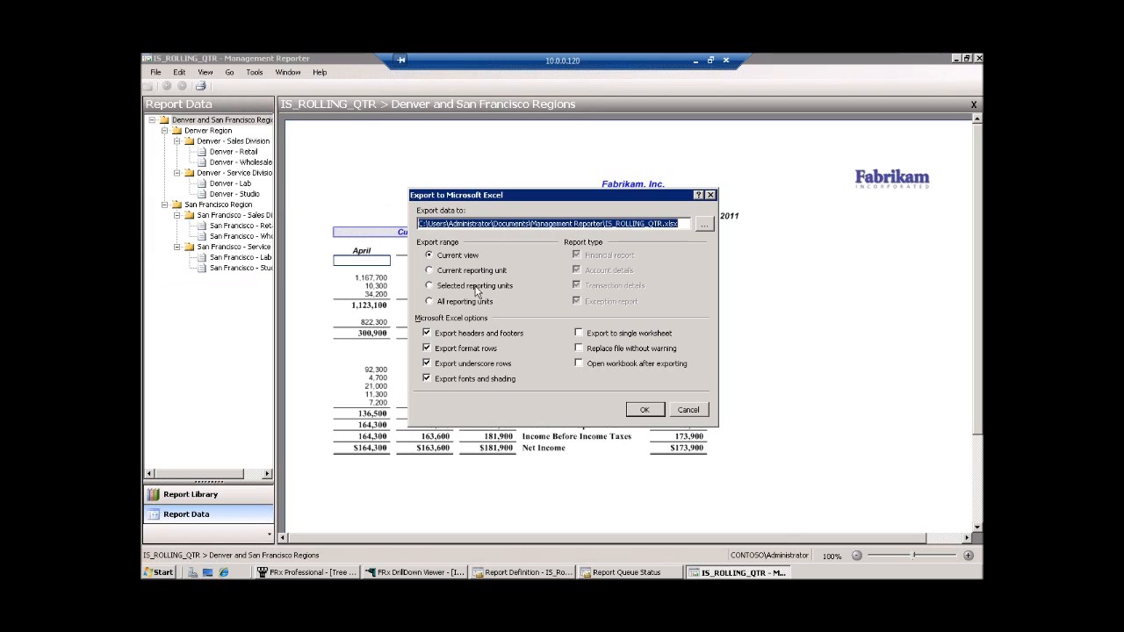
pyautogui.click(435, 335)
pyautogui.click(435, 349)
pyautogui.click(432, 363)
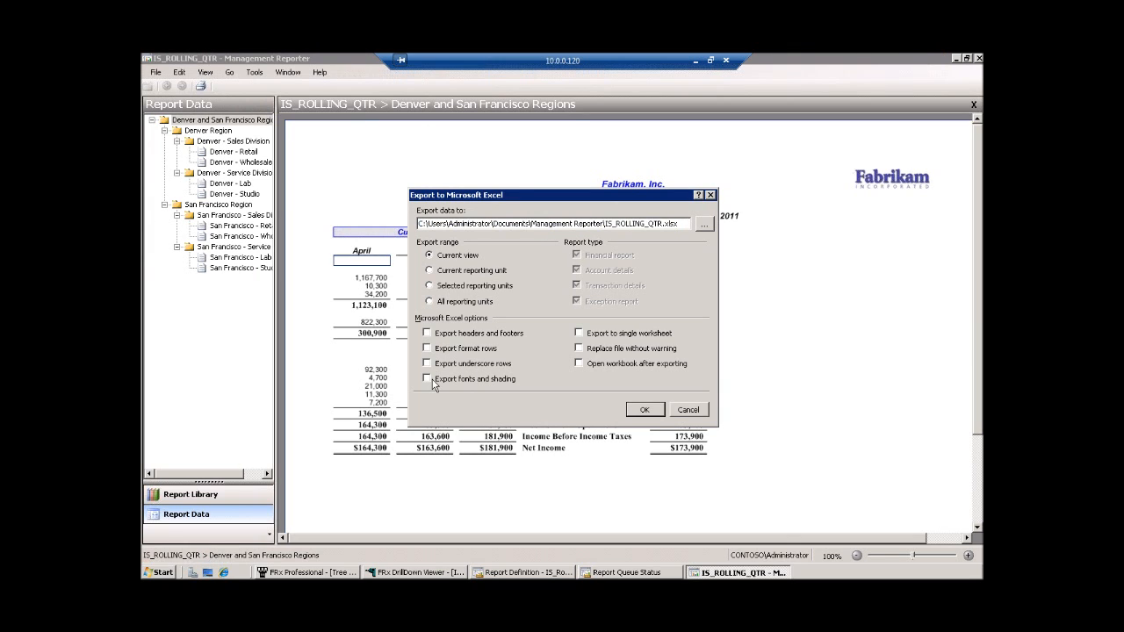
pyautogui.click(684, 412)
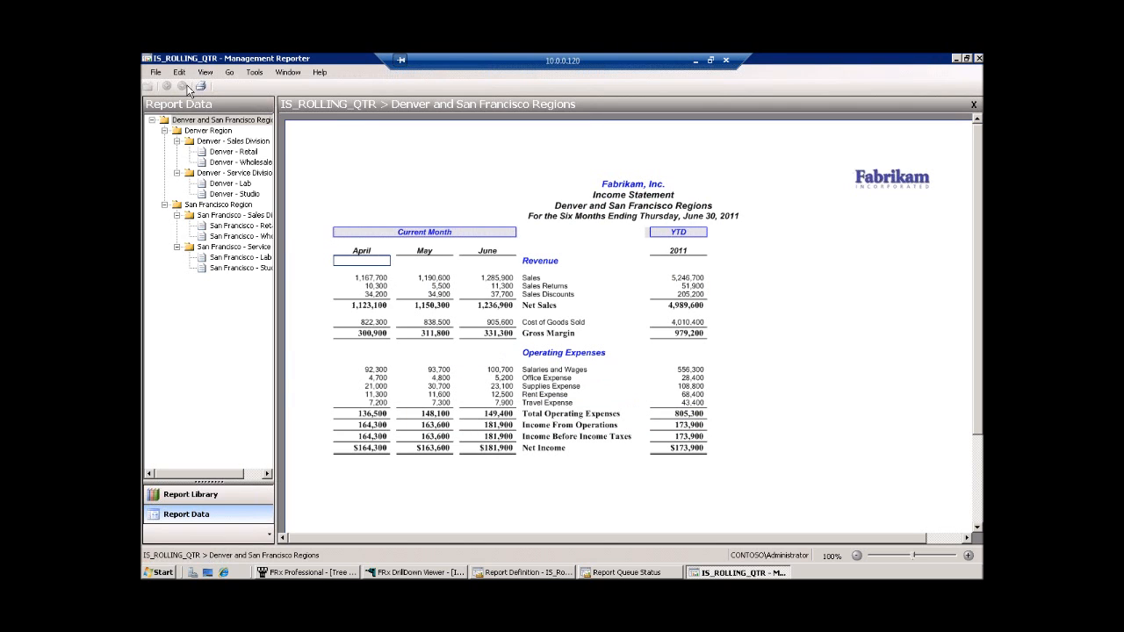
pyautogui.click(156, 72)
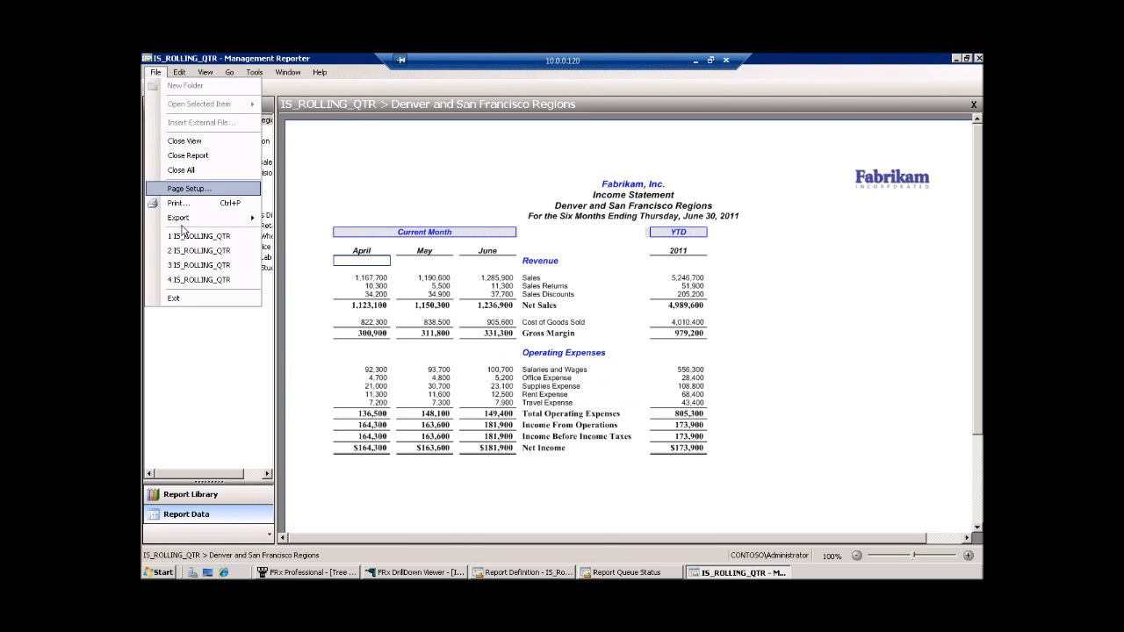
pyautogui.moveTo(180, 218)
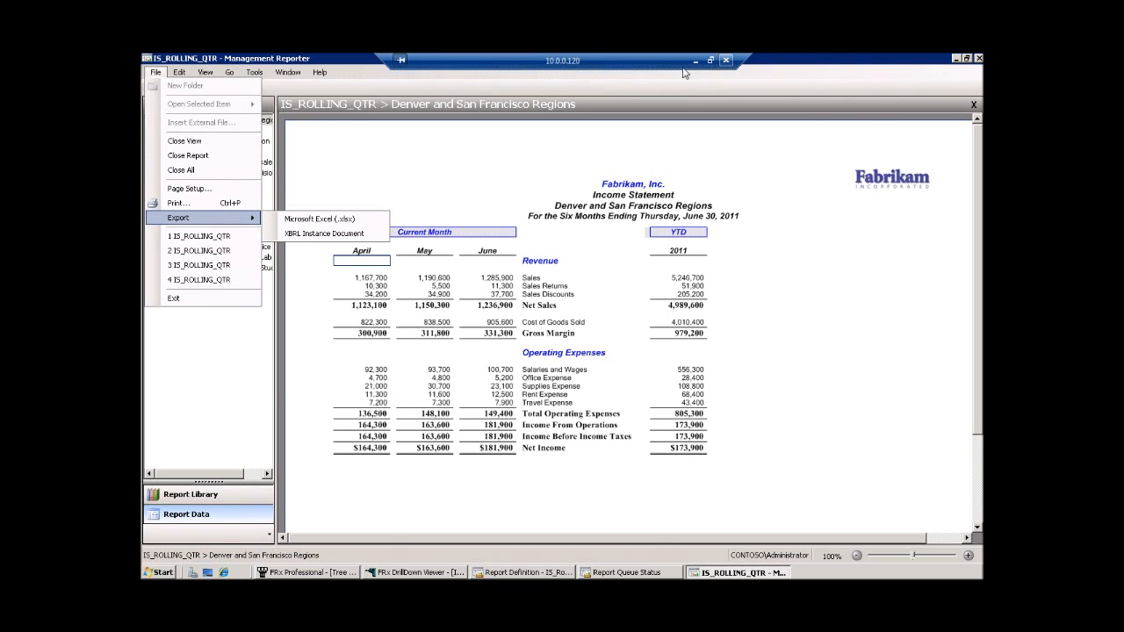
# Switch to the Word comparison document and highlight the entries on rounding precision, processing order options and header/footer page numbering
pyautogui.click(695, 63)
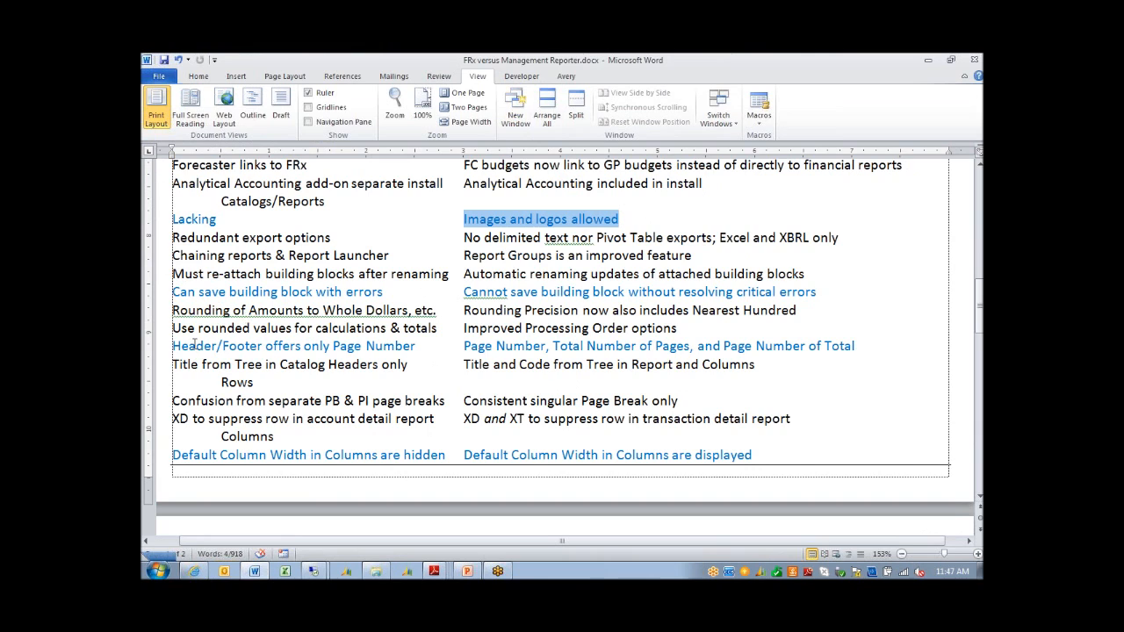
pyautogui.moveTo(178, 310); pyautogui.dragTo(365, 311)
pyautogui.moveTo(483, 310); pyautogui.dragTo(758, 318)
pyautogui.moveTo(226, 328); pyautogui.dragTo(677, 330)
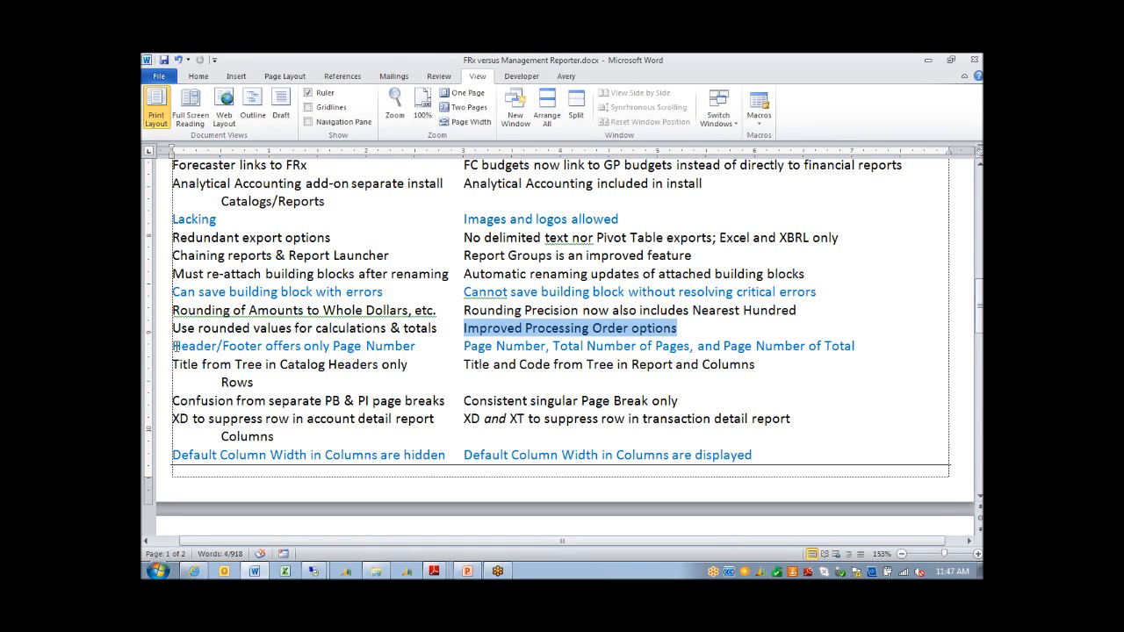
pyautogui.moveTo(173, 346); pyautogui.dragTo(858, 350)
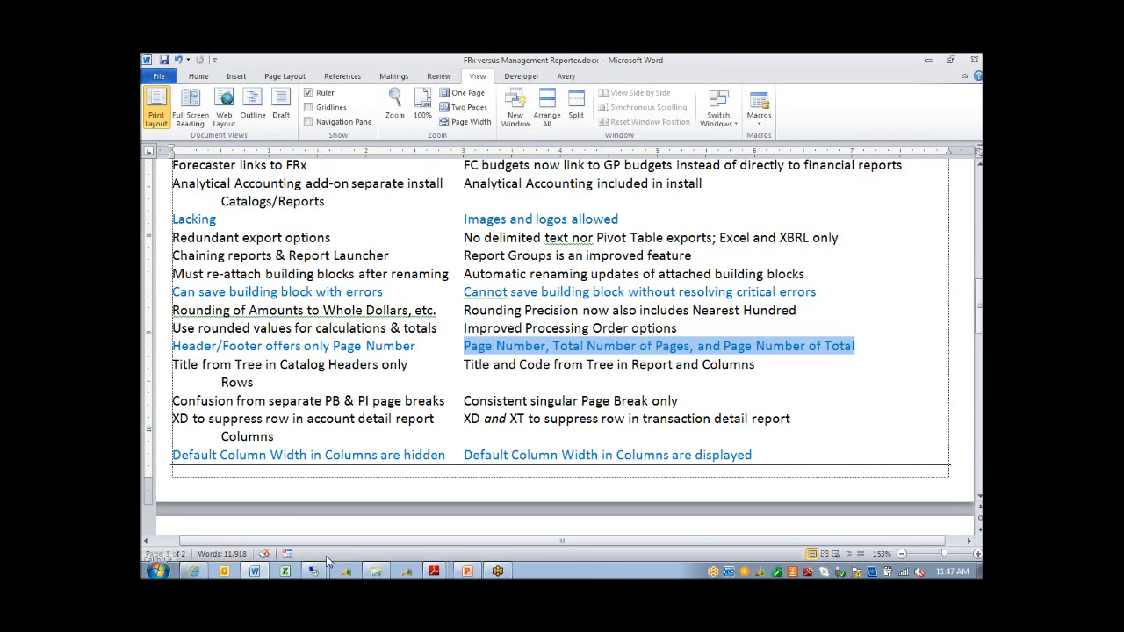
# Switch to the Management Reporter IS_RollQtr report definition and check its headers and footers
pyautogui.moveTo(316, 571)
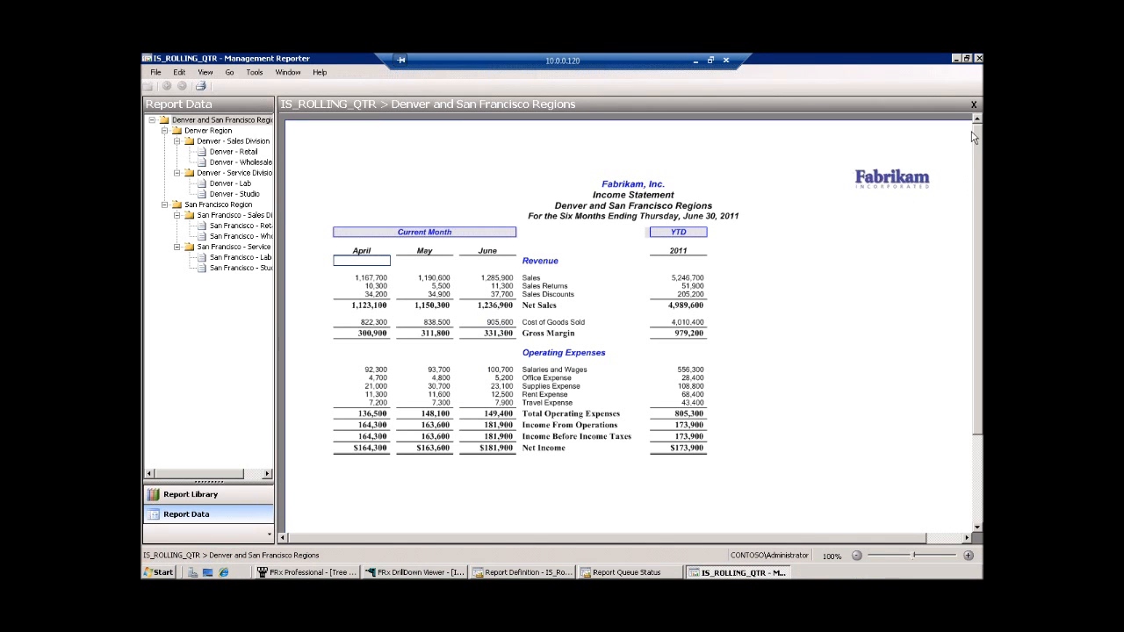
pyautogui.click(493, 572)
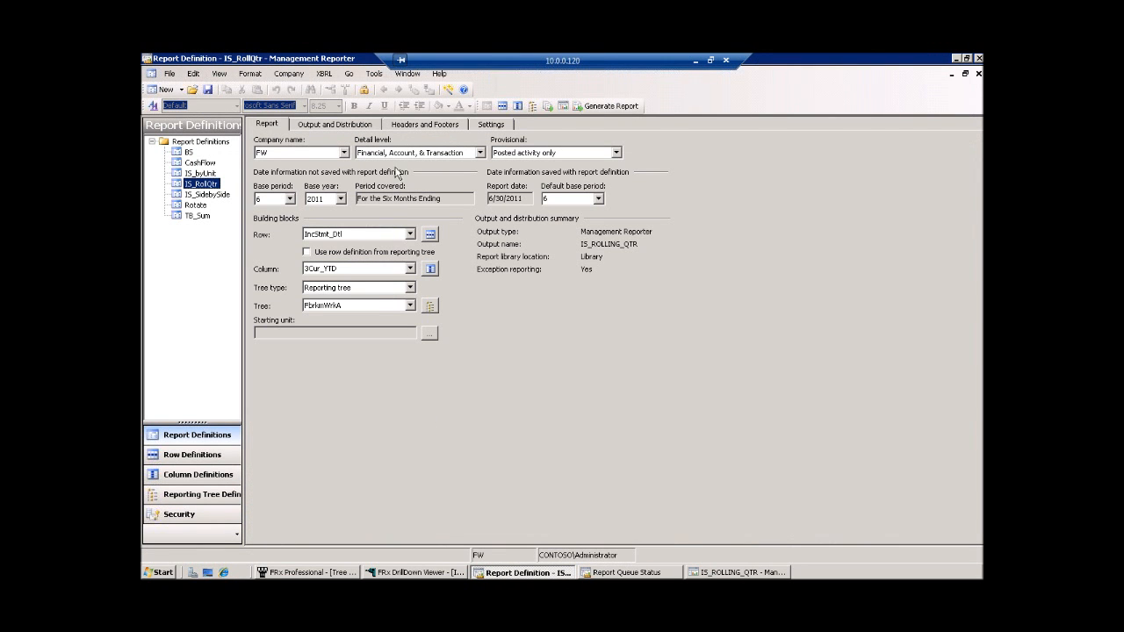
pyautogui.click(409, 128)
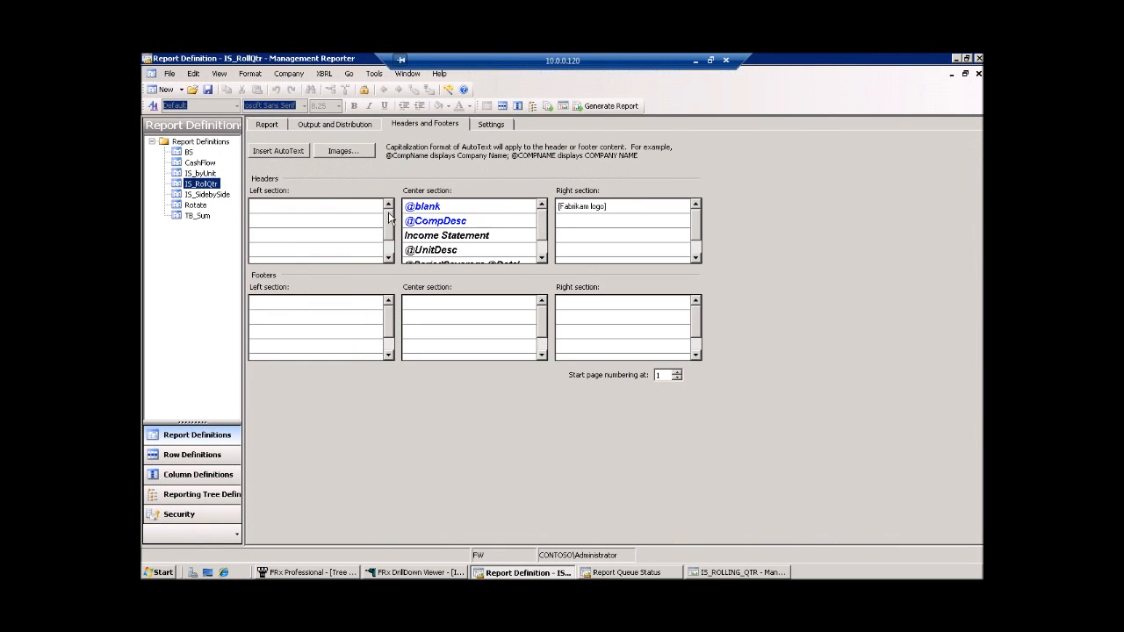
pyautogui.click(267, 124)
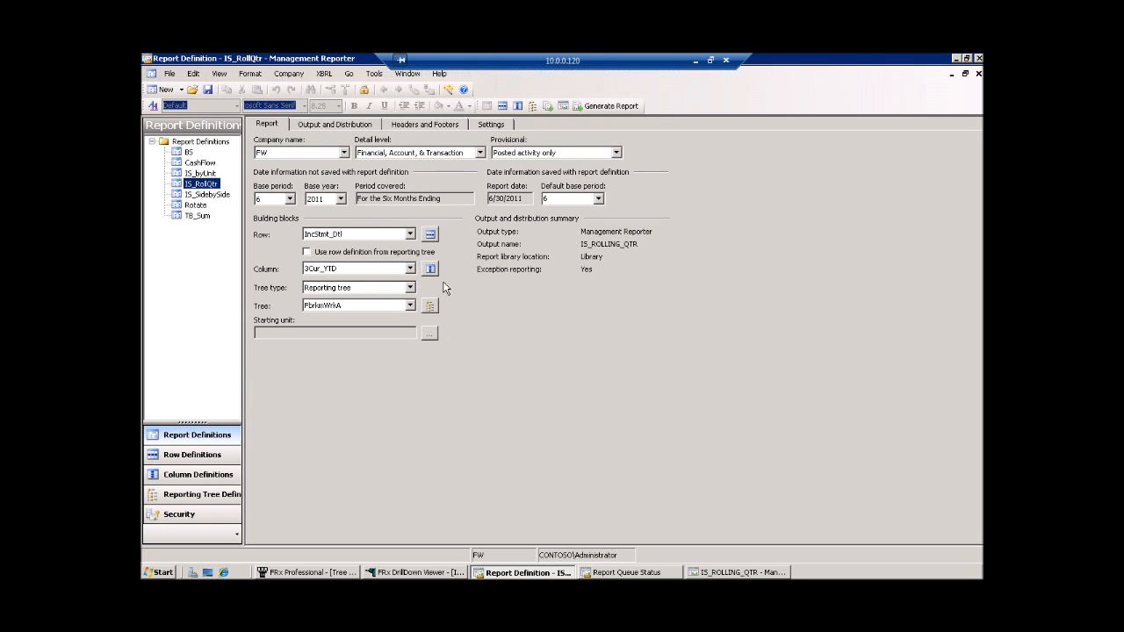
# Open the FbrkmWrkA reporting tree, highlight the unit descriptions and unit names, and widen the Unit Name column
pyautogui.click(430, 306)
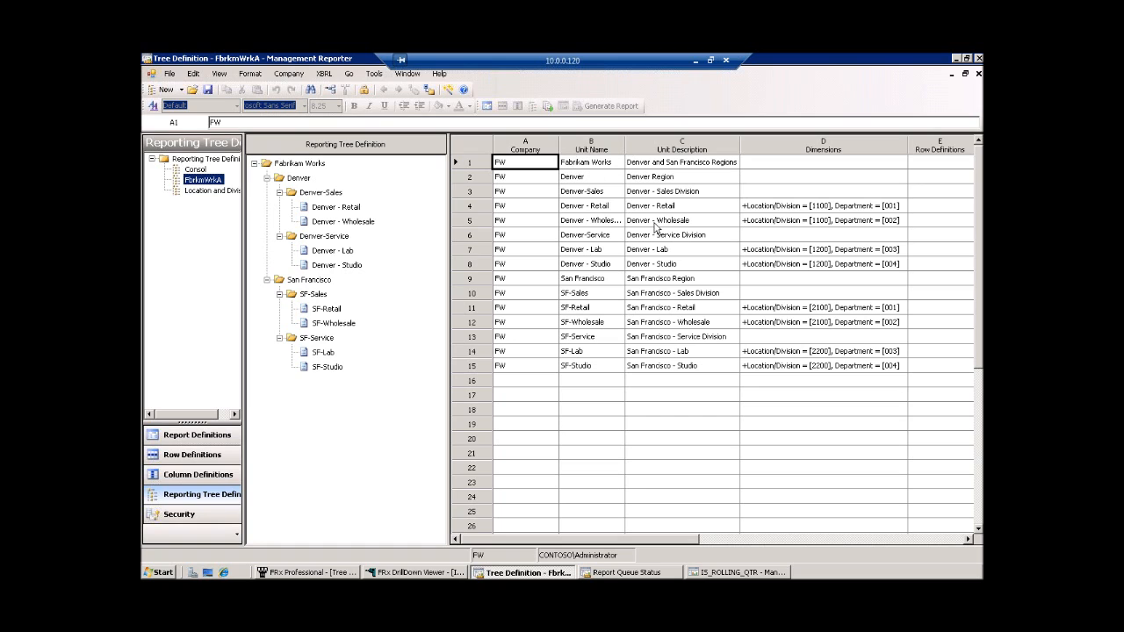
pyautogui.moveTo(670, 162); pyautogui.dragTo(672, 376)
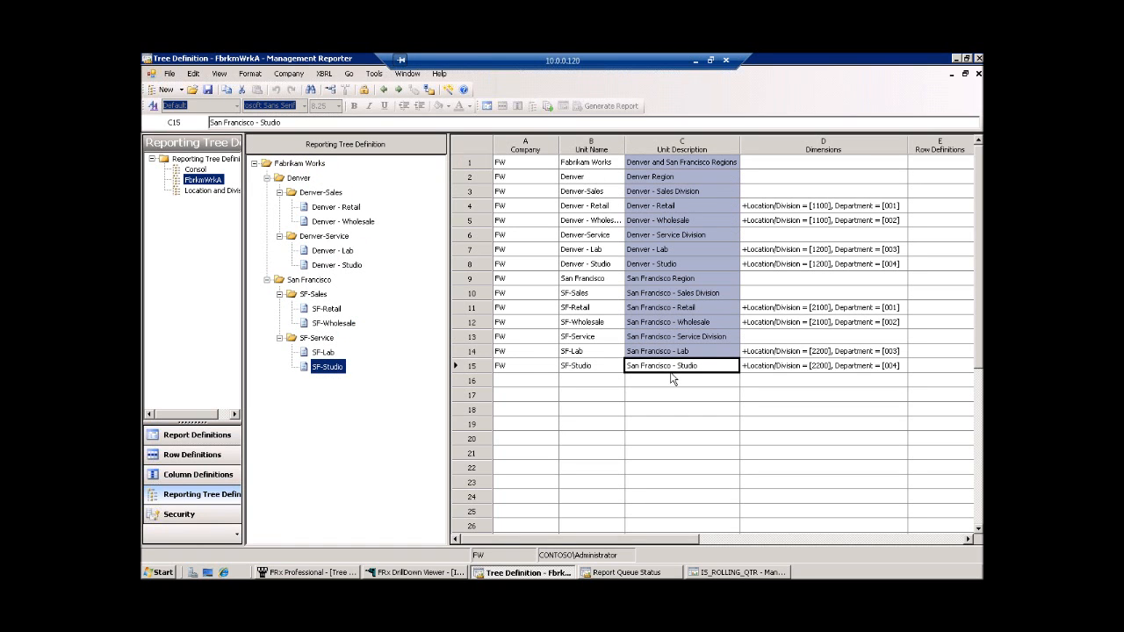
pyautogui.moveTo(606, 162); pyautogui.dragTo(606, 369)
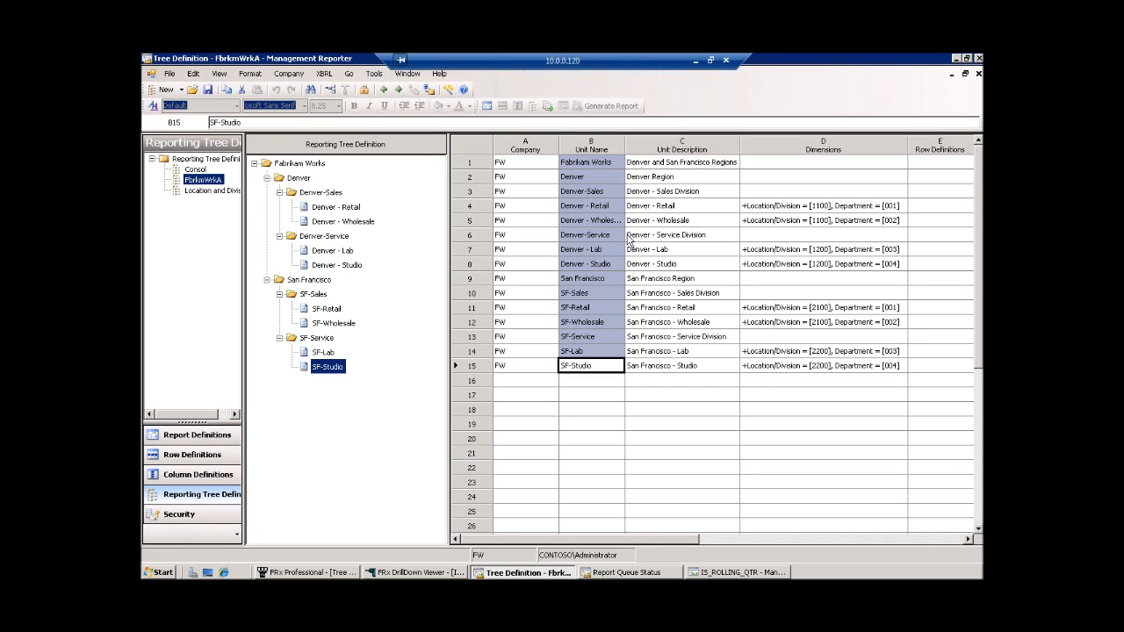
pyautogui.moveTo(624, 147); pyautogui.dragTo(706, 150)
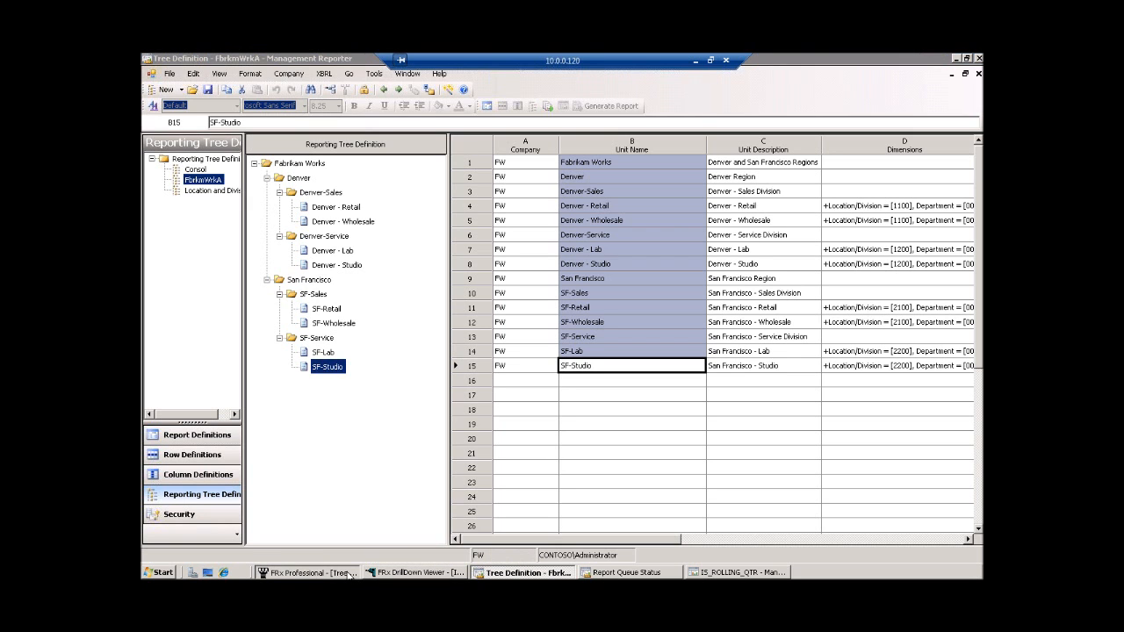
# Switch to FRx Professional, highlight the unit codes in the FbrkmWrkA tree, and close the tree
pyautogui.click(350, 574)
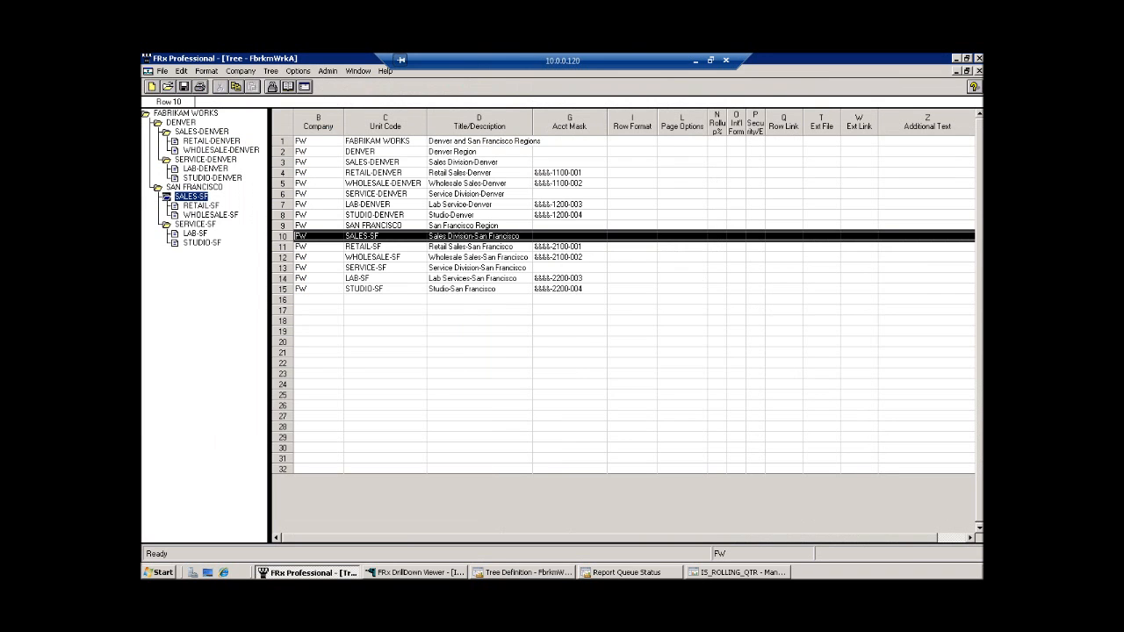
pyautogui.moveTo(395, 152); pyautogui.dragTo(391, 290)
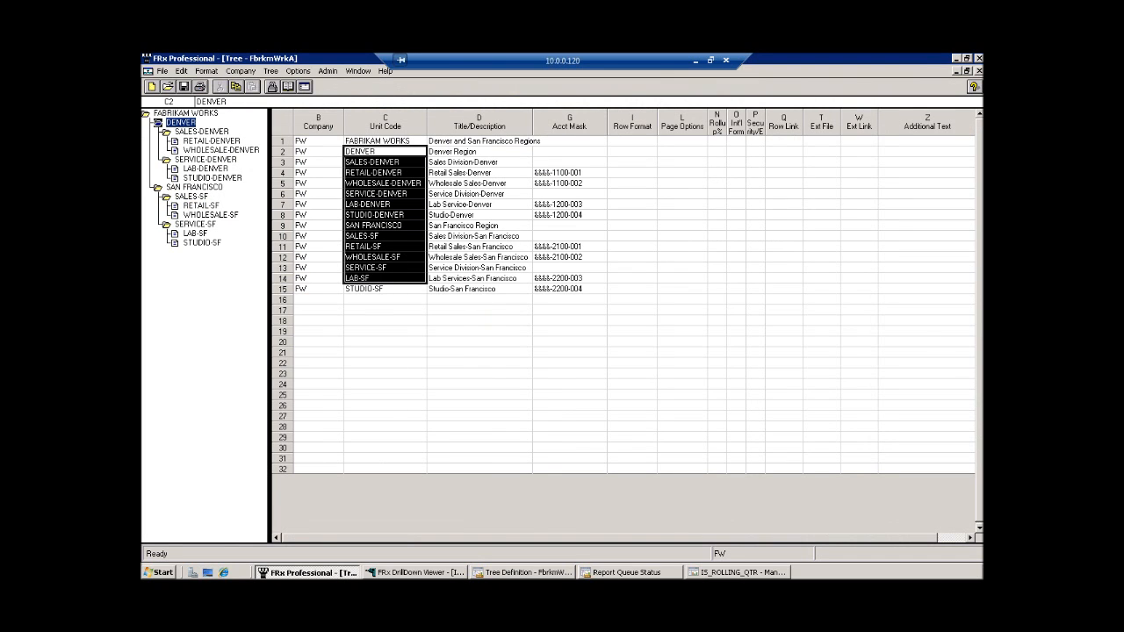
pyautogui.click(978, 70)
pyautogui.click(592, 356)
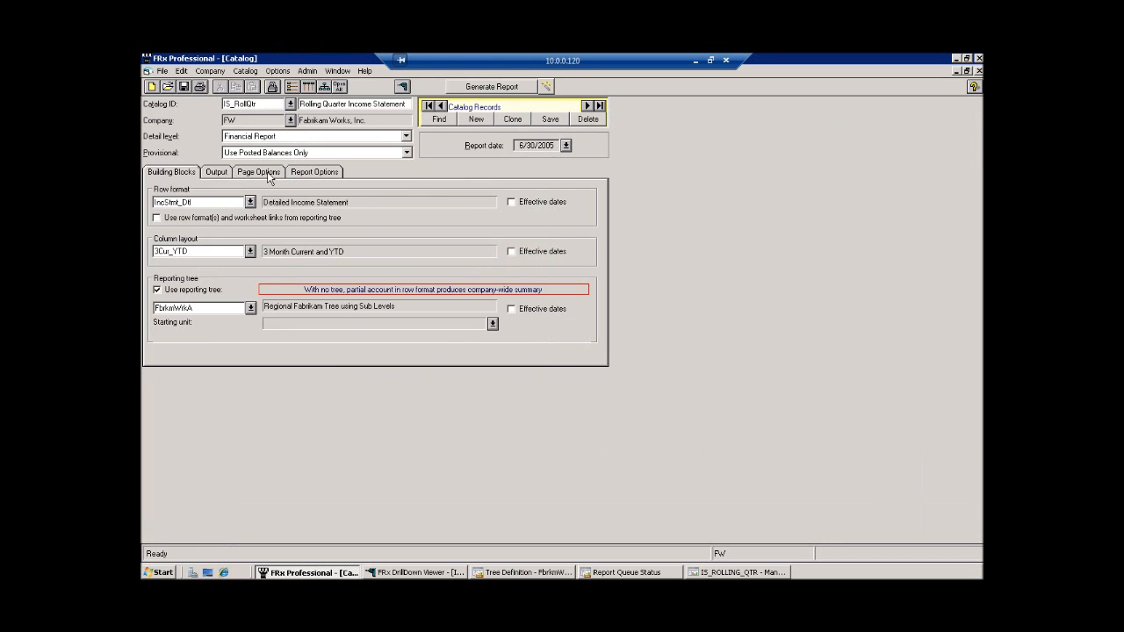
# Examine the header and footer codes available in the page options of the IS_RollQtr catalog
pyautogui.click(267, 173)
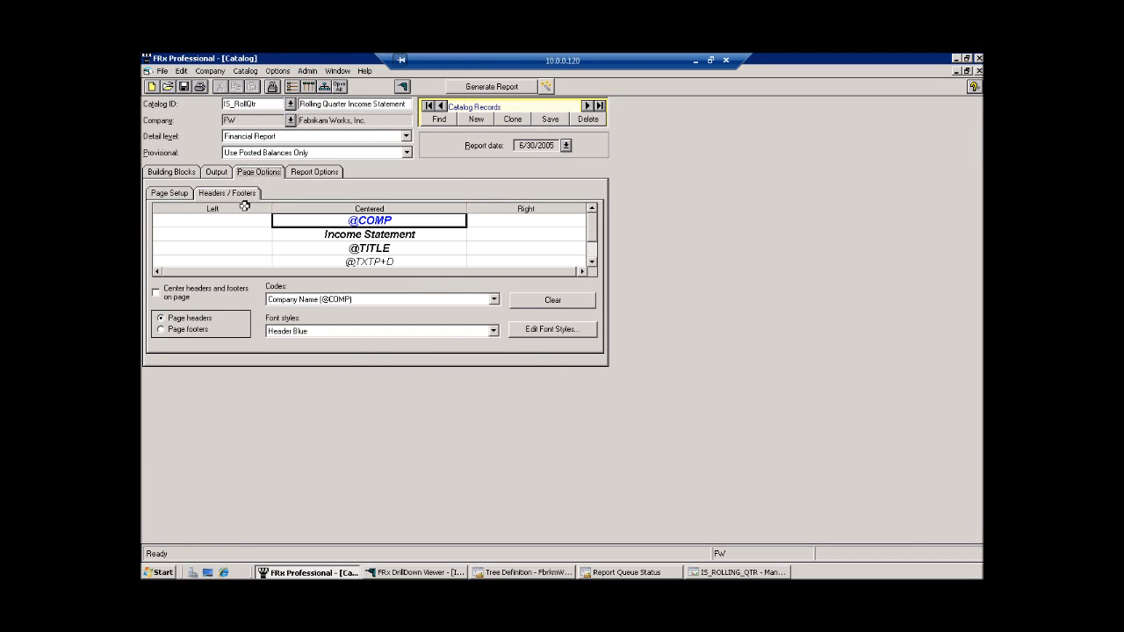
pyautogui.click(494, 303)
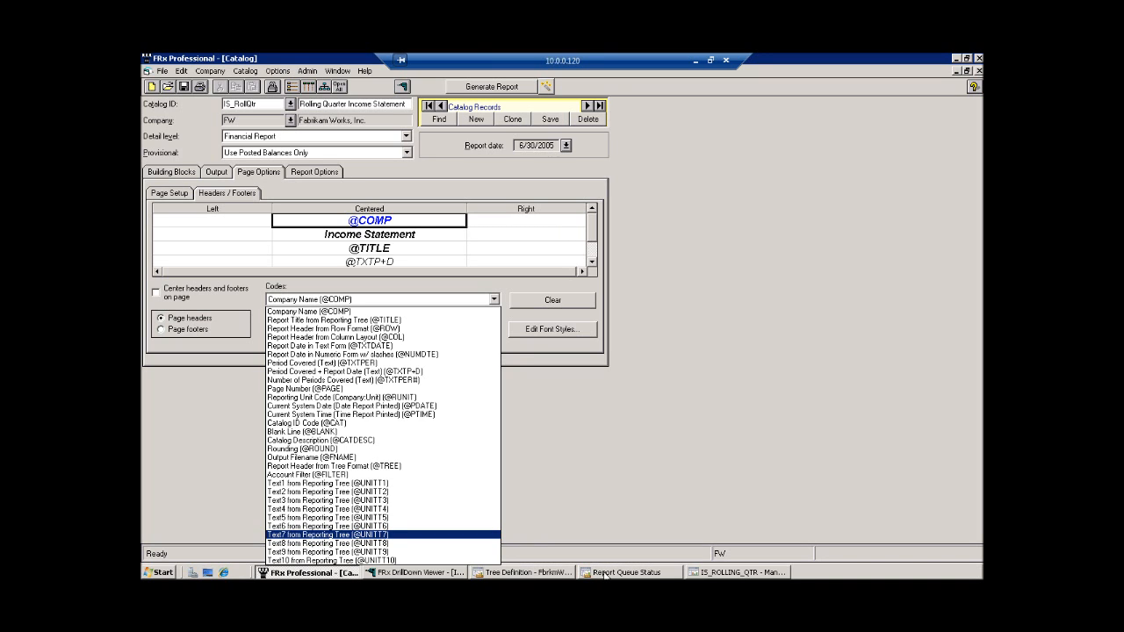
# Return to Management Reporter and close the FbrkmWrkA reporting tree without saving the changes
pyautogui.click(524, 571)
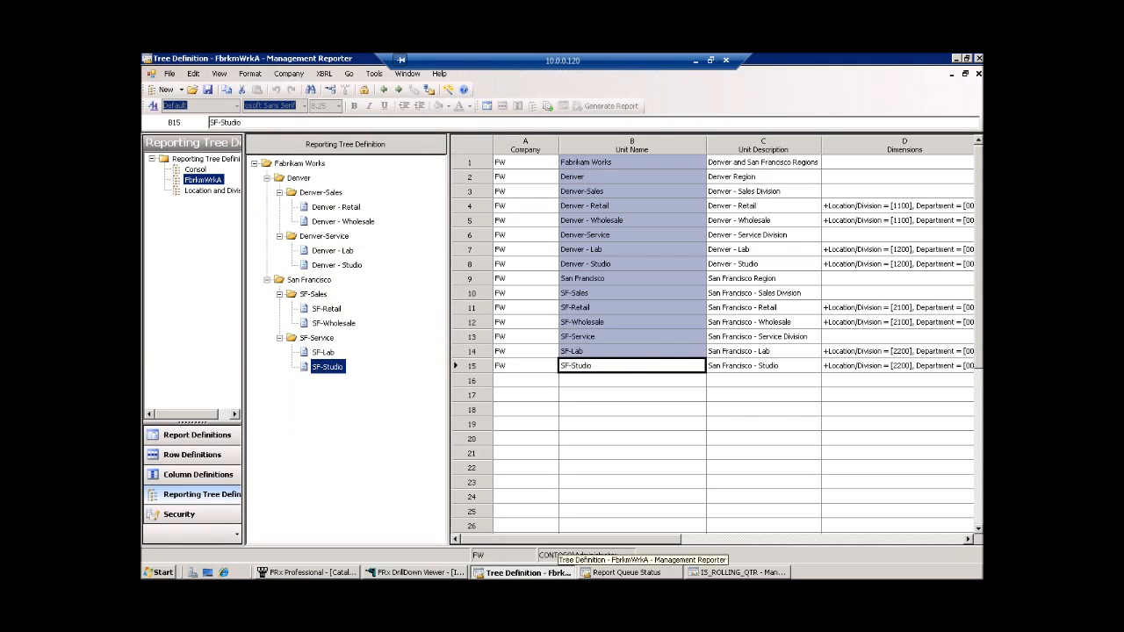
pyautogui.click(978, 75)
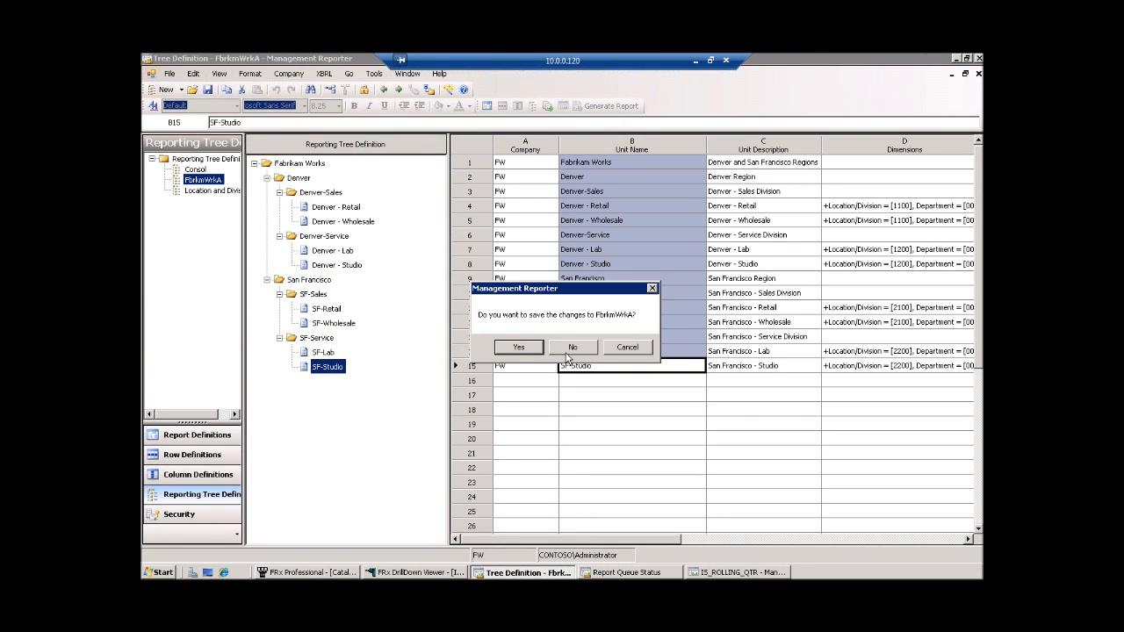
pyautogui.click(570, 348)
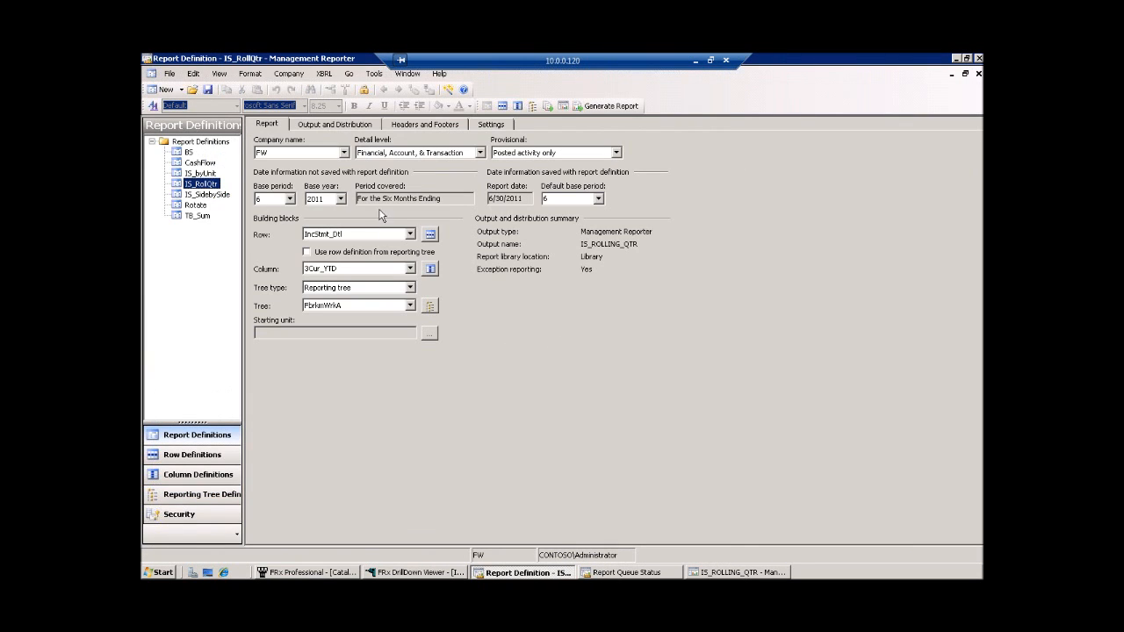
# Examine the header AutoText choices for IS_RollQtr, including the unit name and title from the reporting tree, and return to the main report settings
pyautogui.click(400, 125)
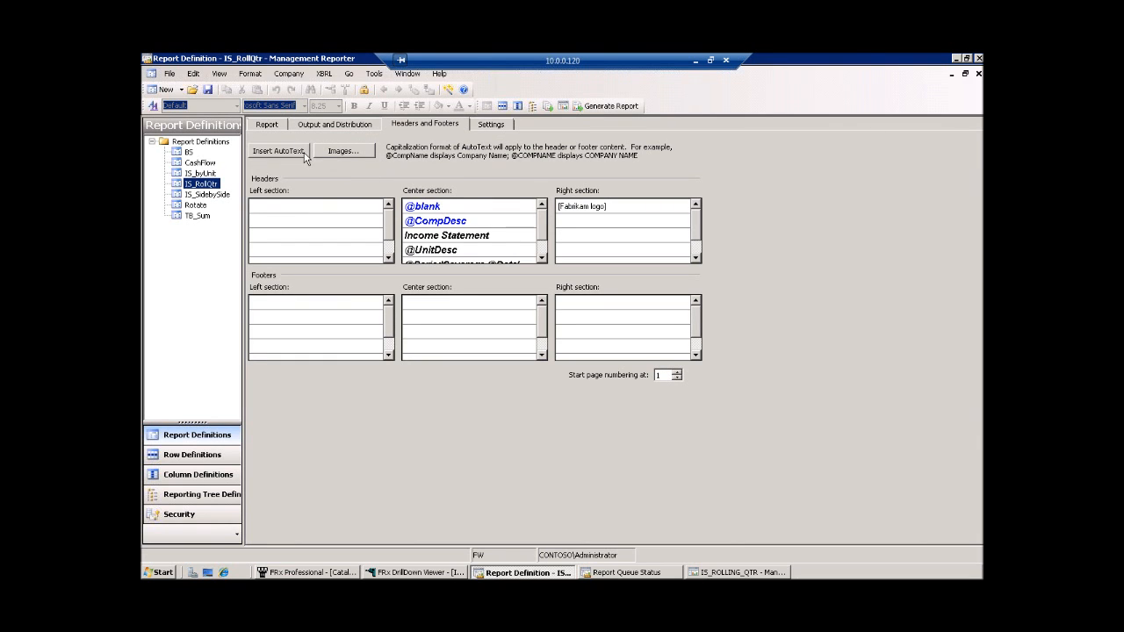
pyautogui.click(304, 154)
pyautogui.moveTo(308, 167)
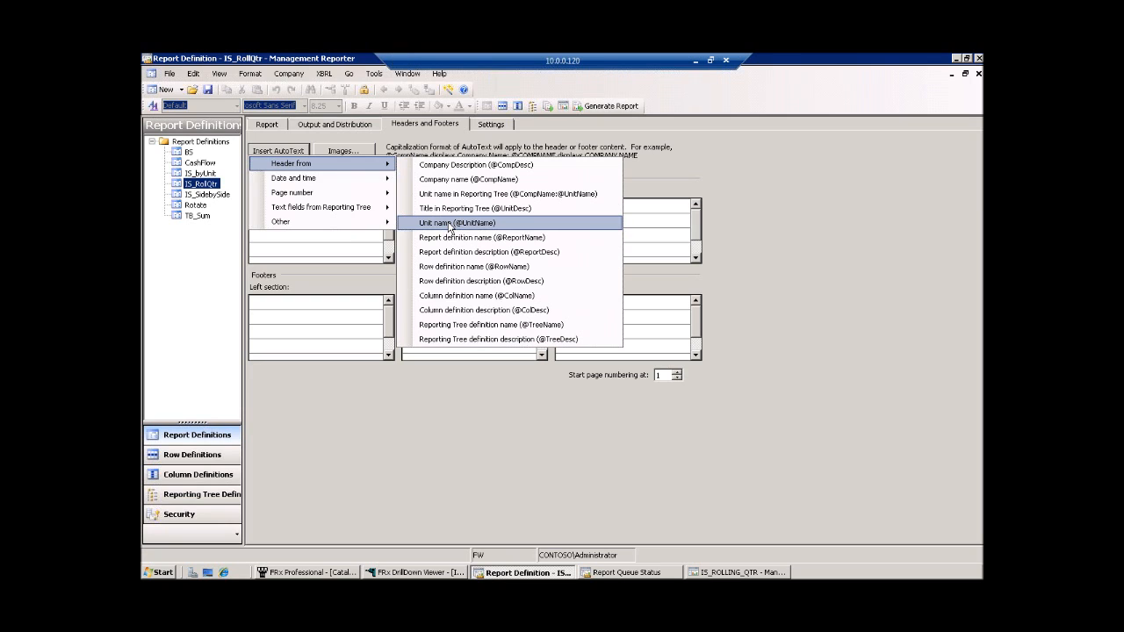
pyautogui.click(895, 216)
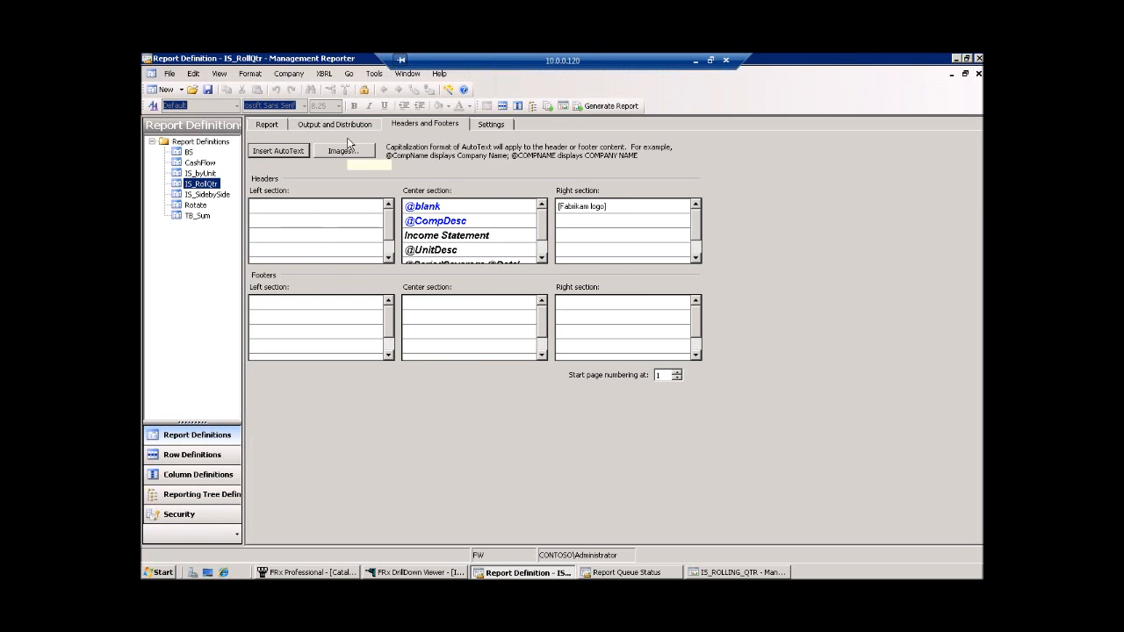
pyautogui.click(267, 125)
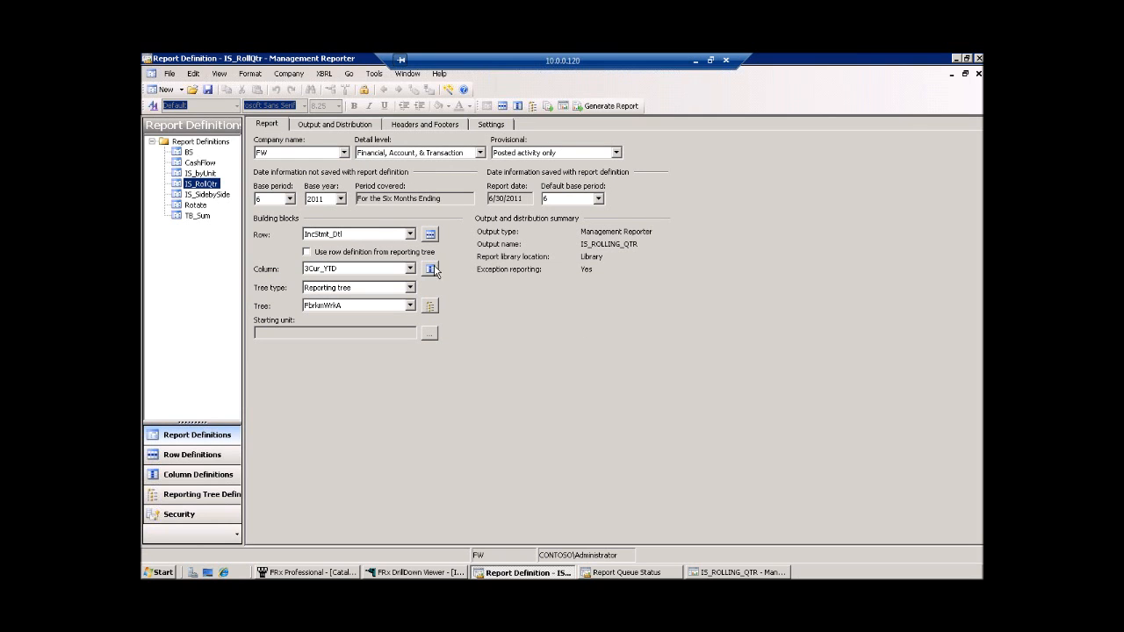
# Open the 3Cur_YTD column definition and set column B's reporting unit to CONSOLIDATED^FABRIKAM USA
pyautogui.click(431, 269)
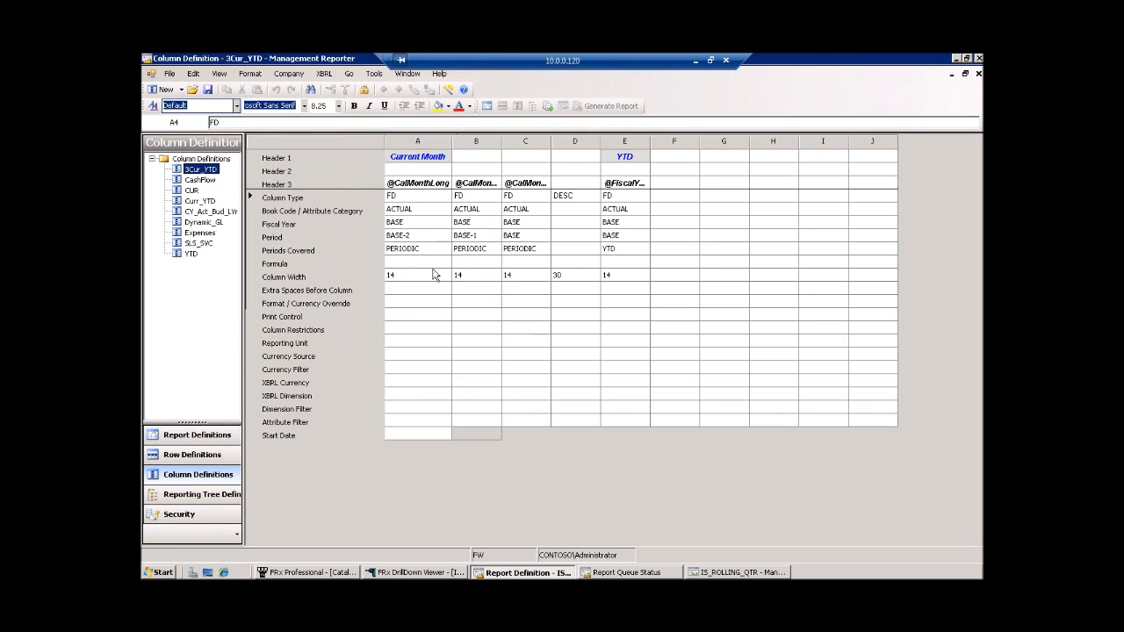
pyautogui.doubleClick(461, 343)
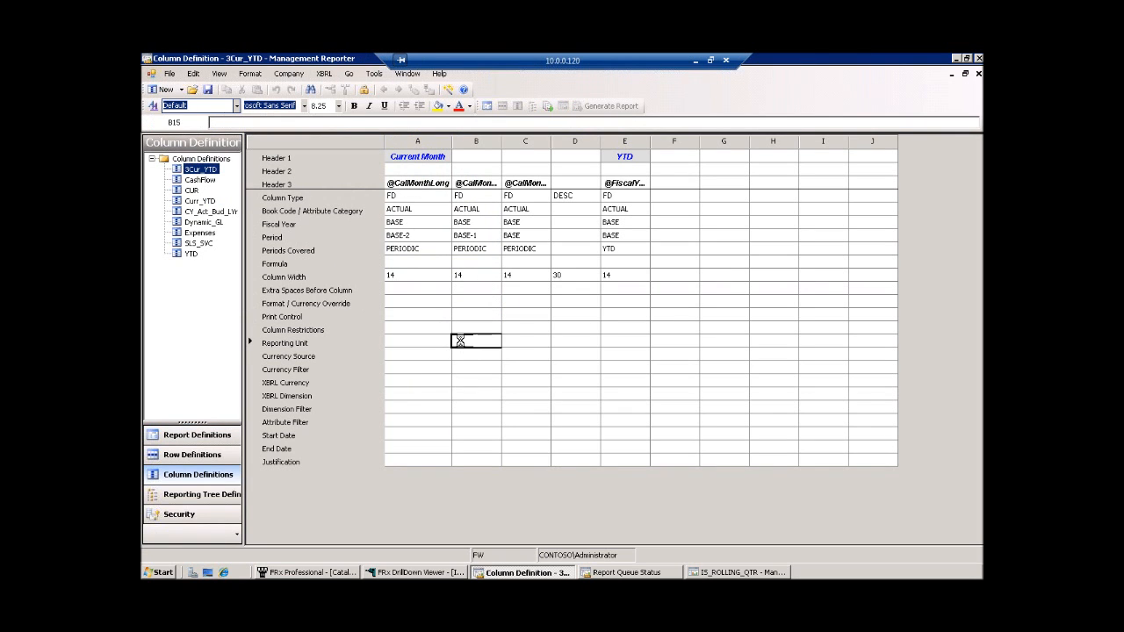
pyautogui.doubleClick(477, 252)
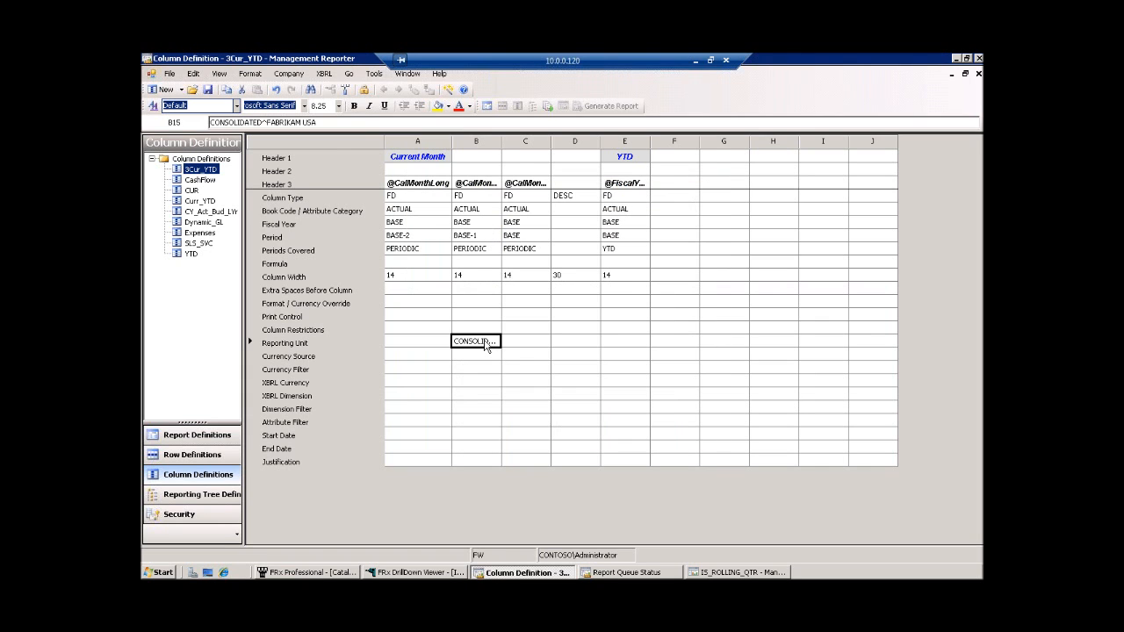
pyautogui.click(485, 158)
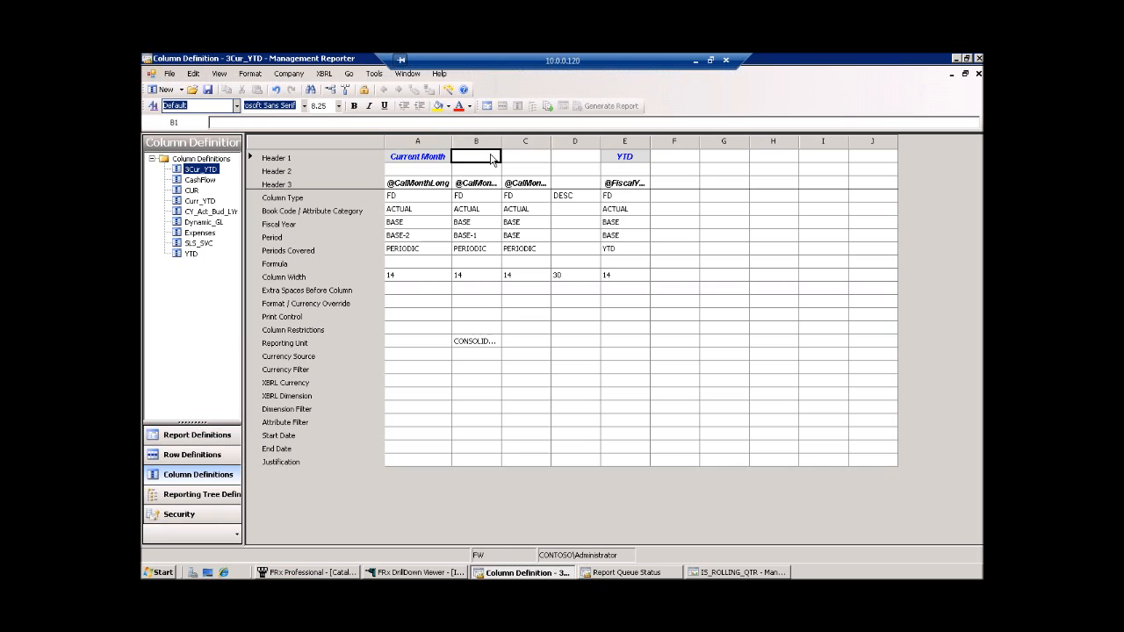
pyautogui.click(493, 157)
pyautogui.click(620, 258)
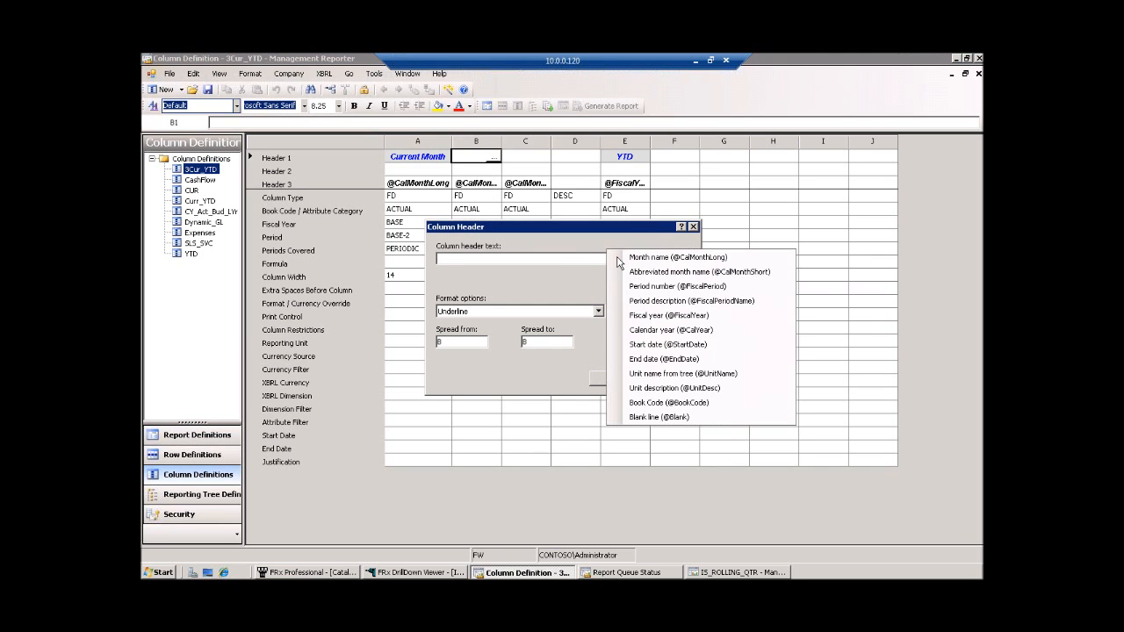
pyautogui.click(651, 392)
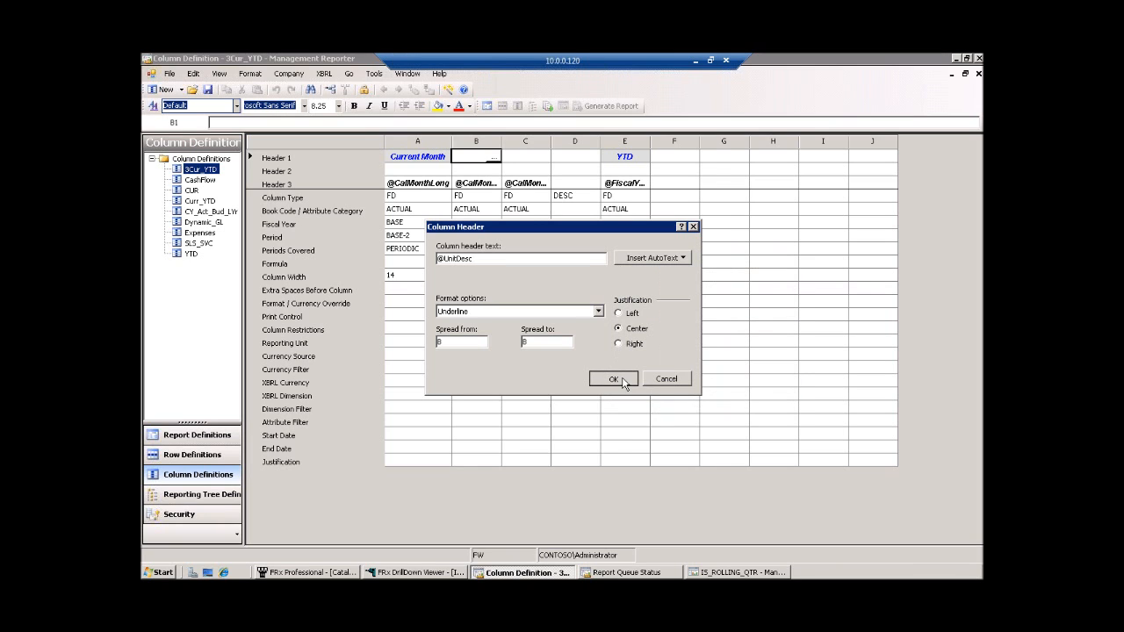
pyautogui.click(614, 380)
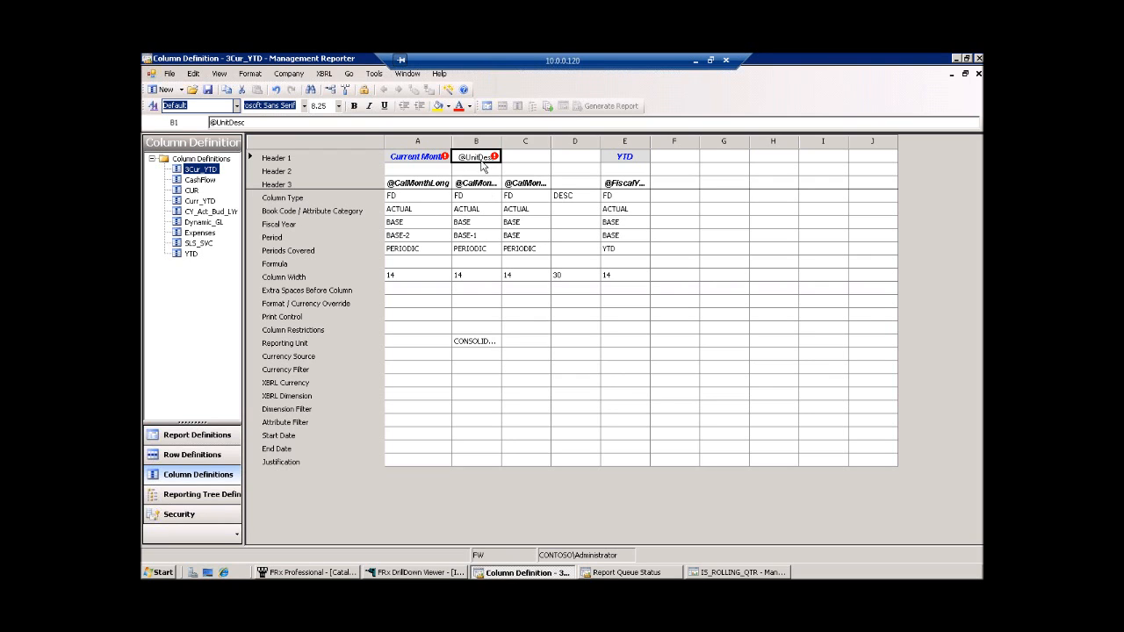
pyautogui.click(443, 161)
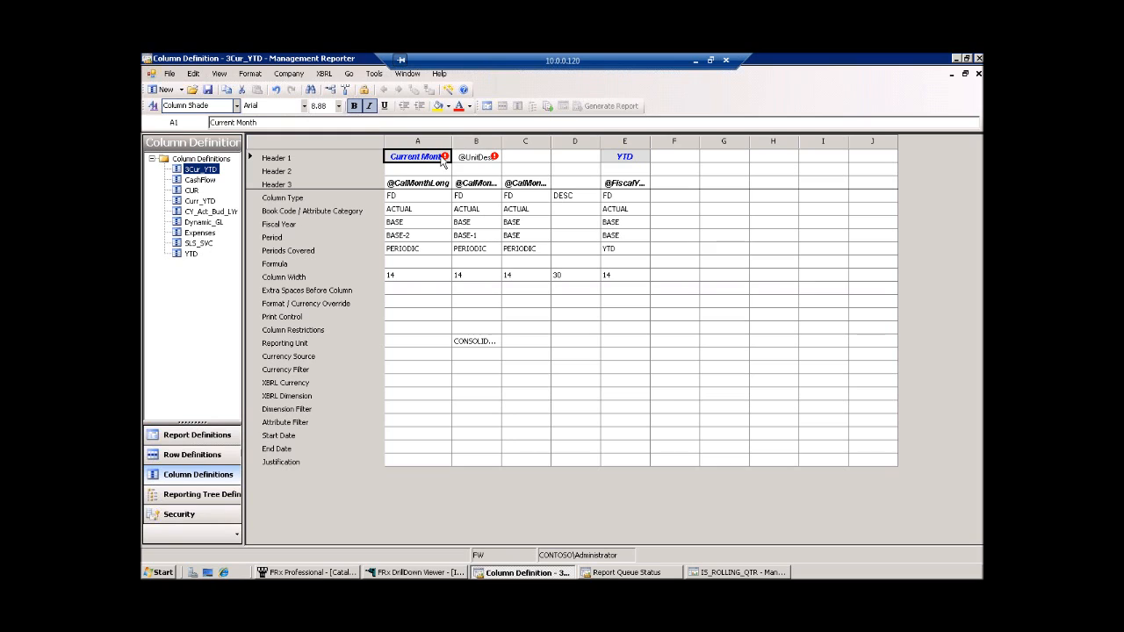
pyautogui.click(487, 160)
pyautogui.press('Delete')
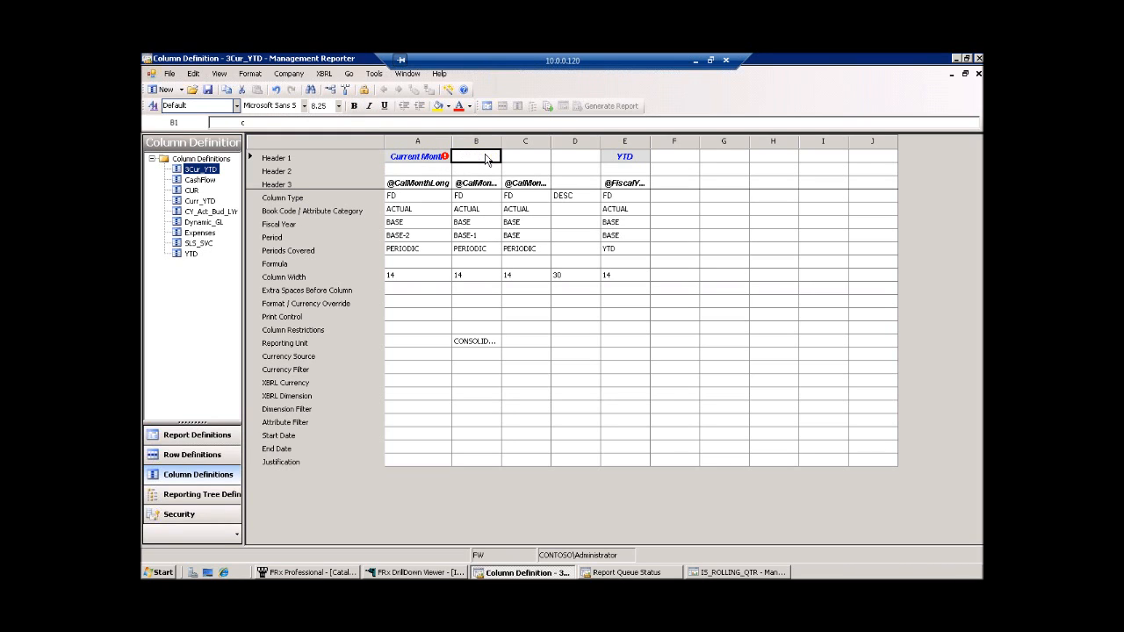
pyautogui.click(481, 173)
pyautogui.click(979, 75)
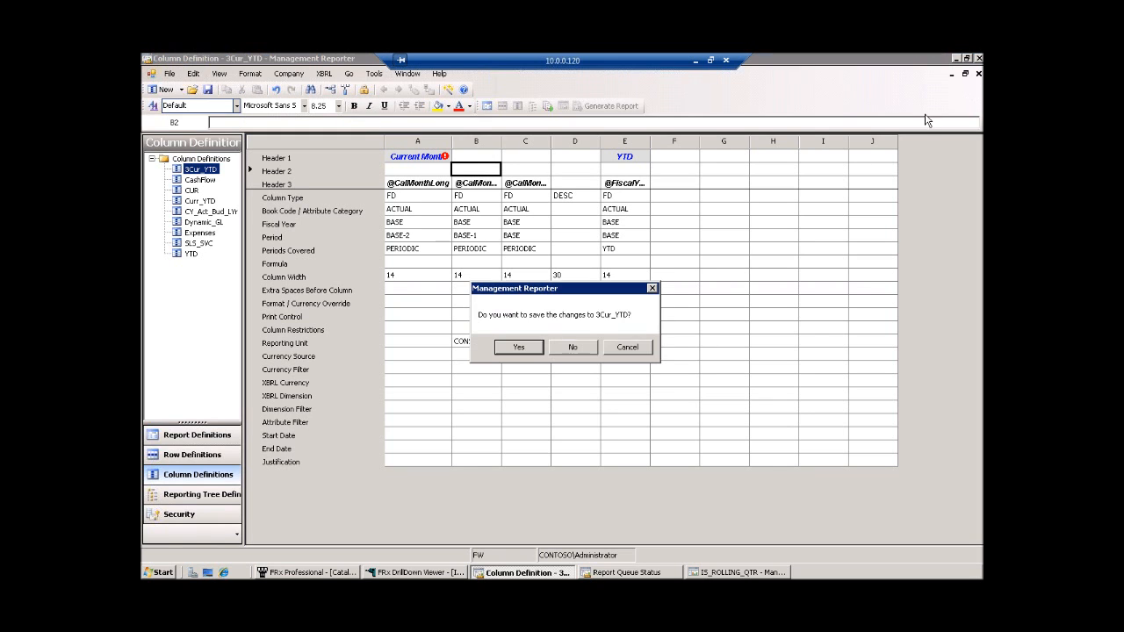
pyautogui.click(575, 347)
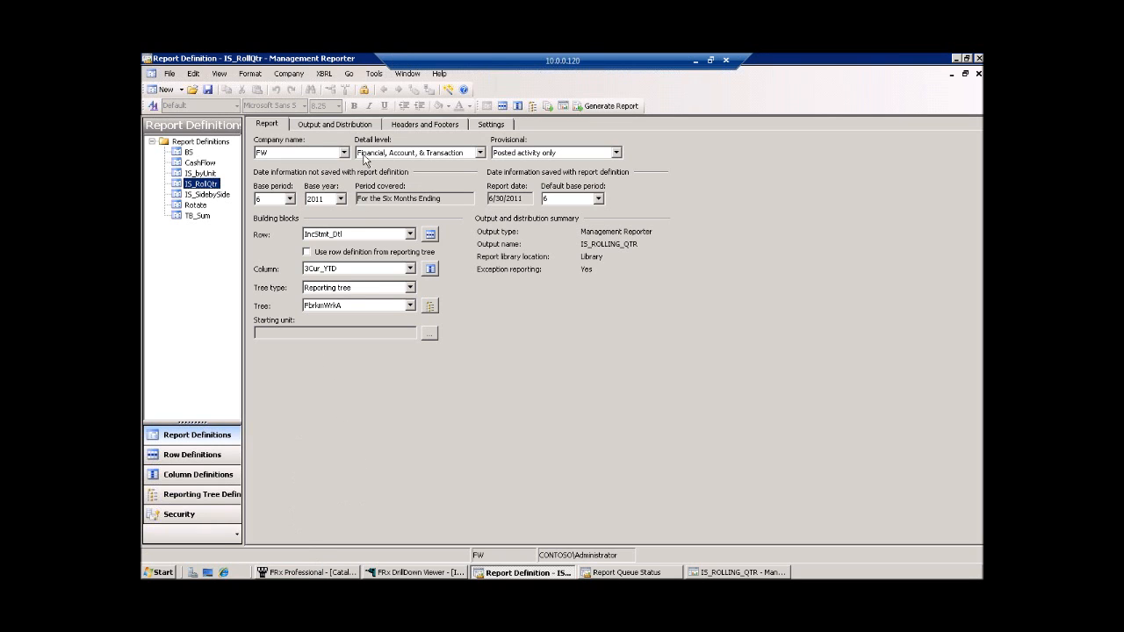
# View the output and distribution settings of IS_RollQtr, then switch to FRx Professional and examine the catalog's output options for chaining reports
pyautogui.click(348, 125)
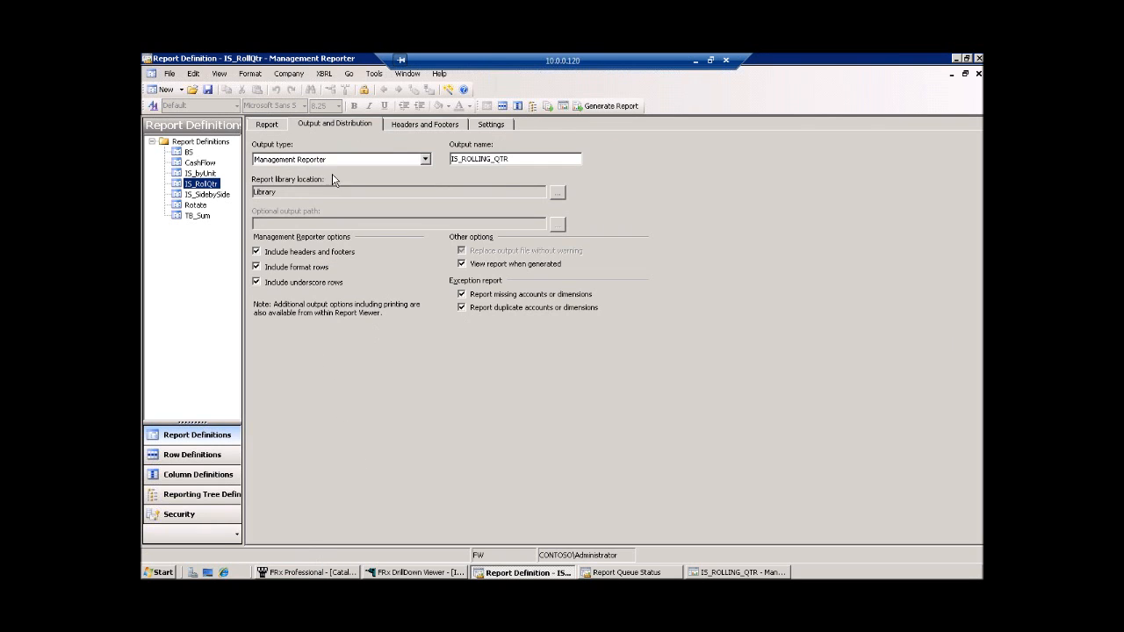
pyautogui.click(278, 125)
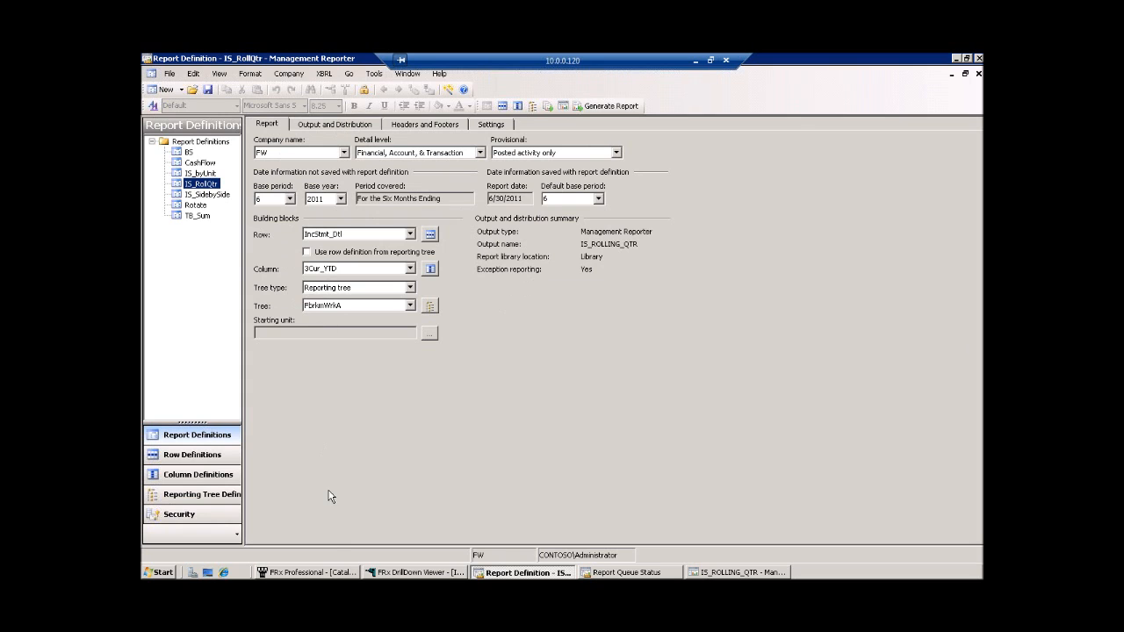
pyautogui.click(307, 573)
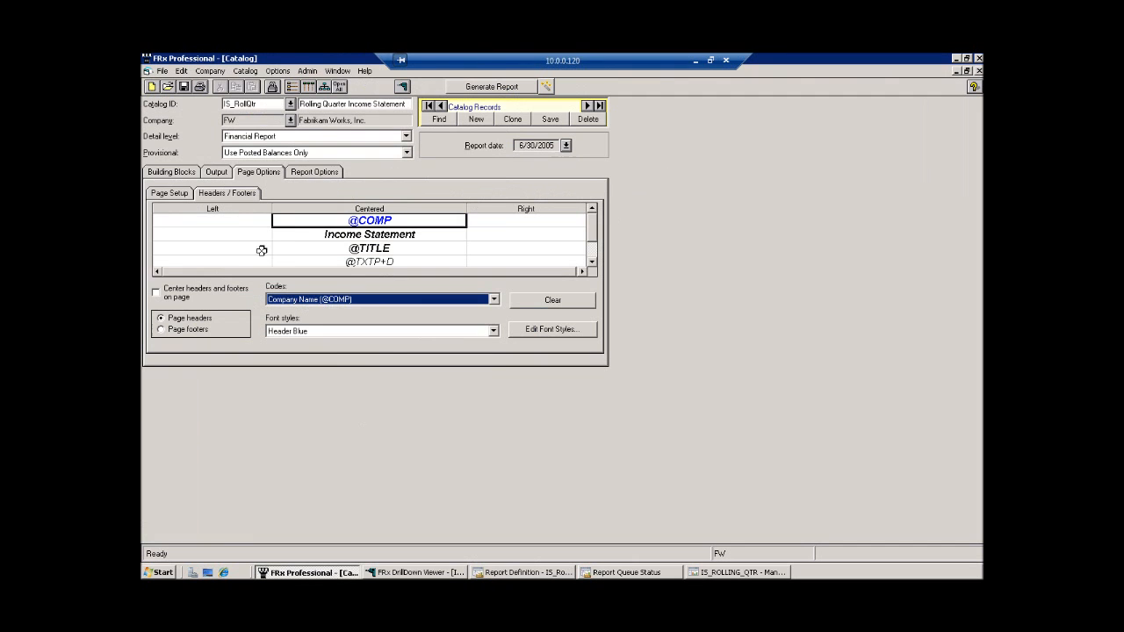
pyautogui.click(211, 174)
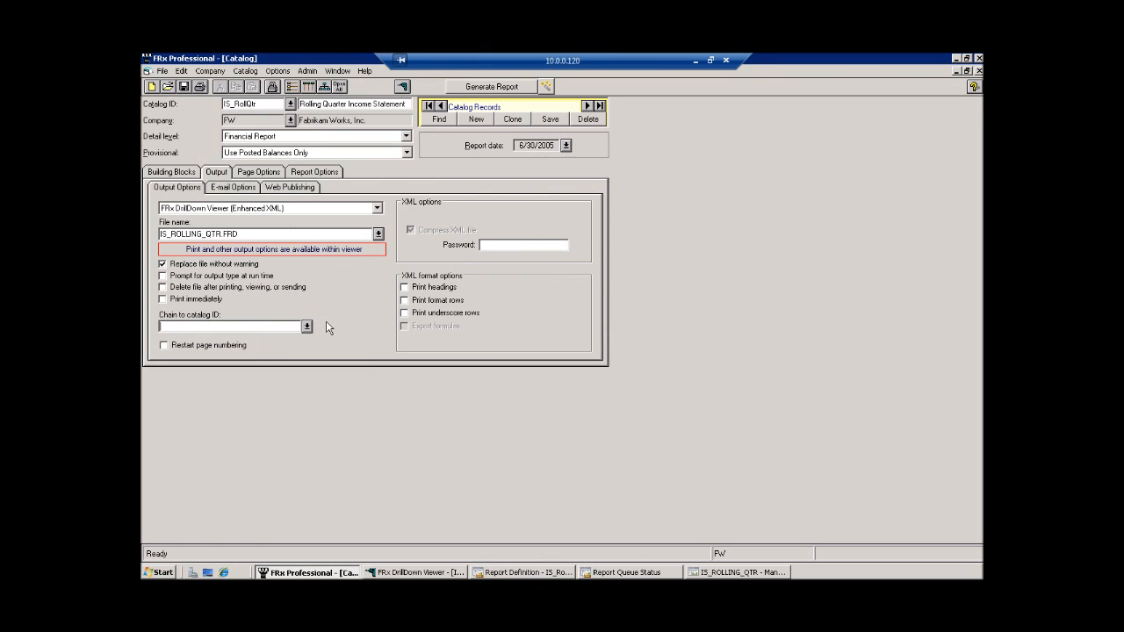
# Return to Management Reporter and check the company commands and the navigation pane's display options
pyautogui.click(483, 572)
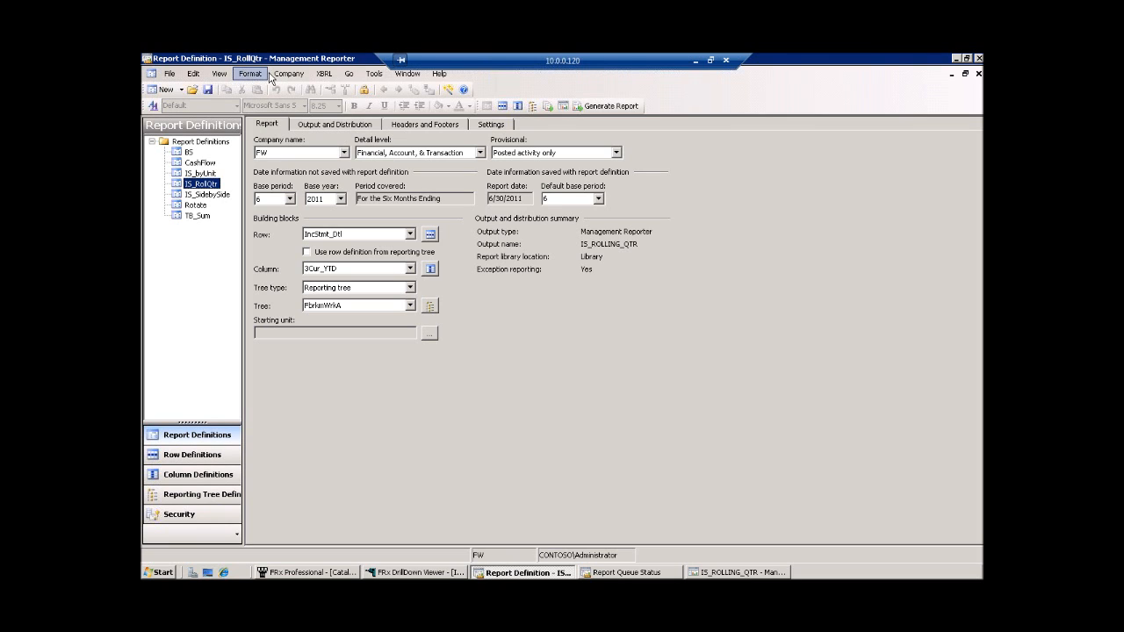
pyautogui.click(283, 74)
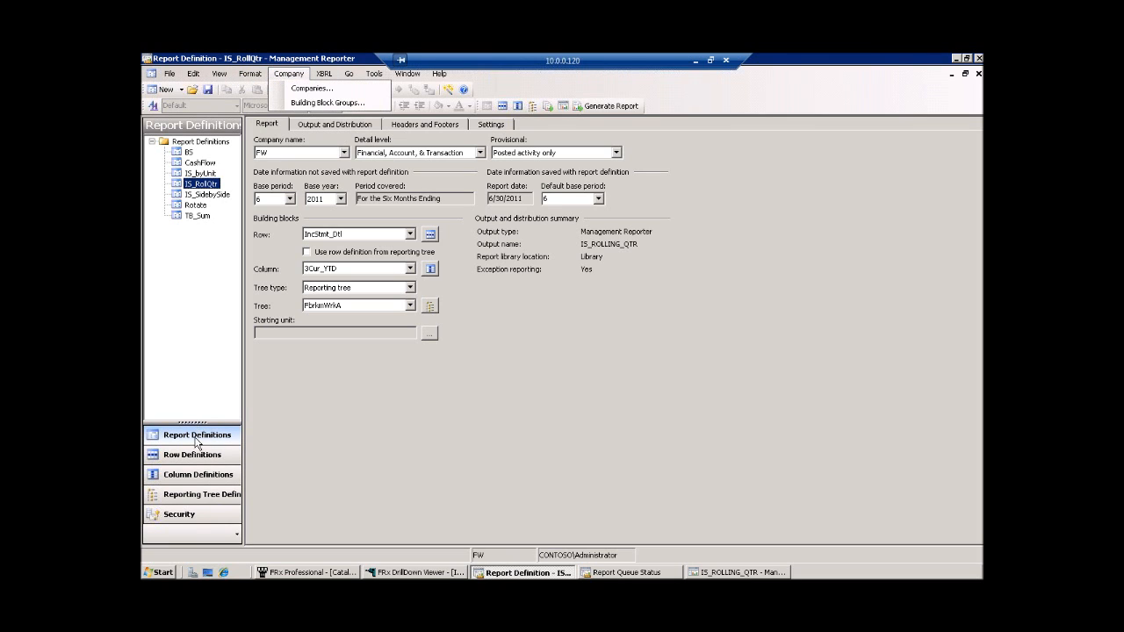
pyautogui.click(236, 538)
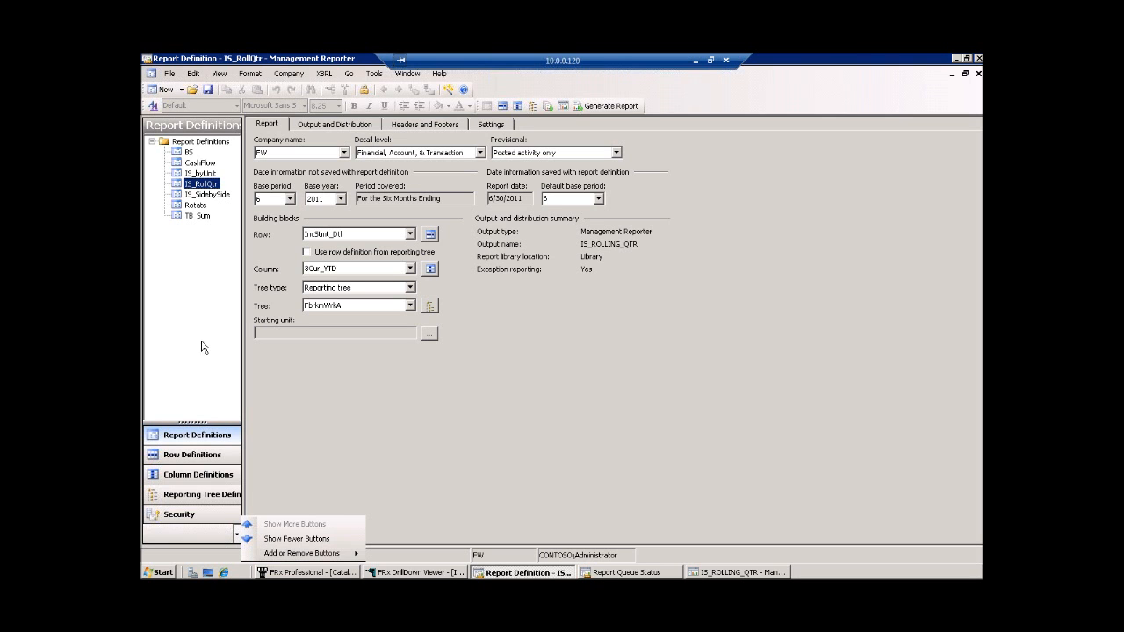
# Switch to the Word comparison document and highlight the entries on chaining reports and on renaming building blocks
pyautogui.click(696, 60)
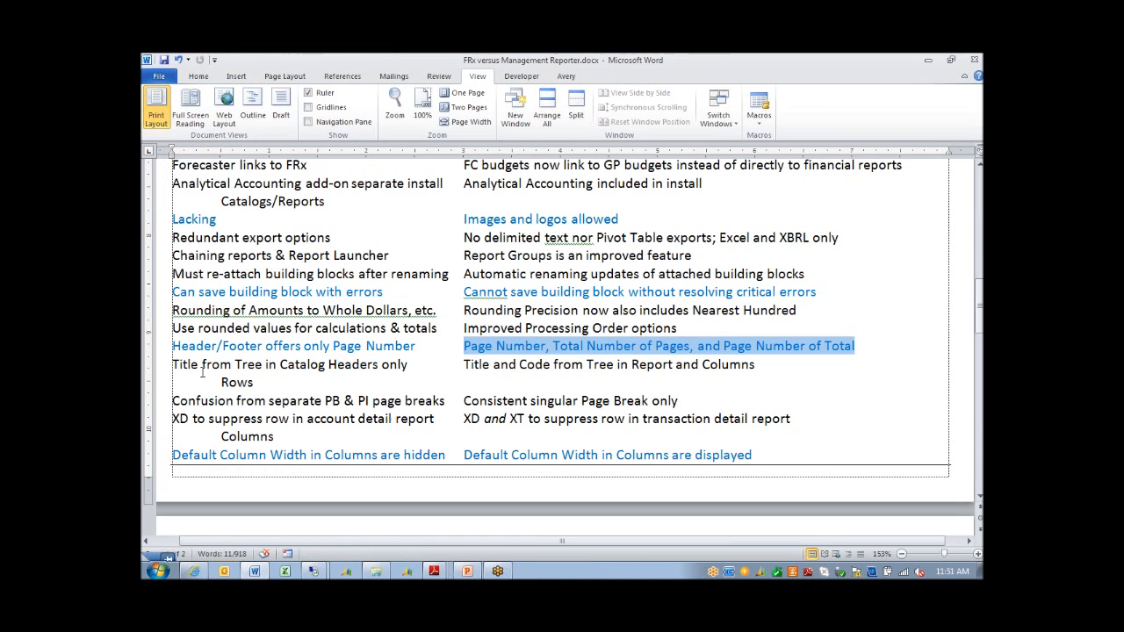
pyautogui.click(199, 364)
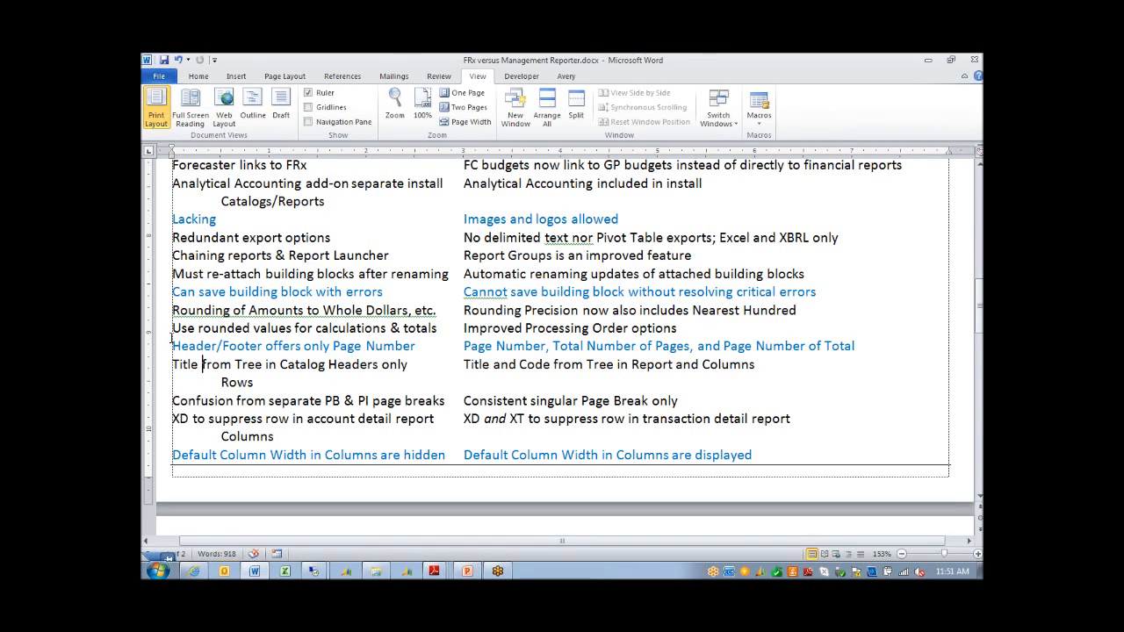
pyautogui.moveTo(176, 257); pyautogui.dragTo(314, 257)
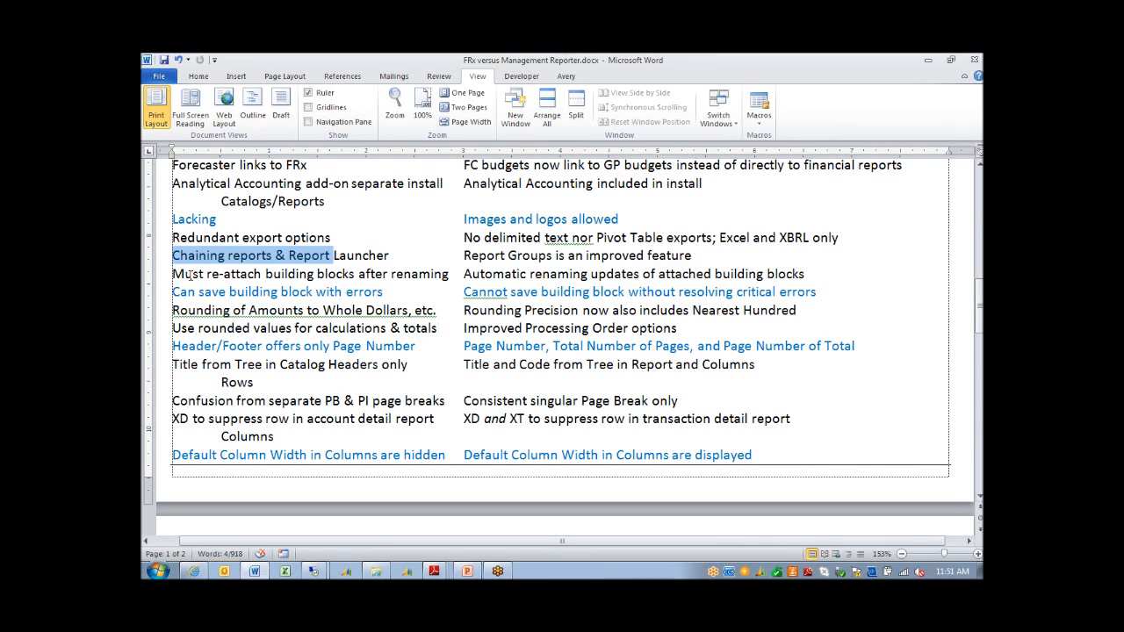
pyautogui.moveTo(173, 274); pyautogui.dragTo(430, 278)
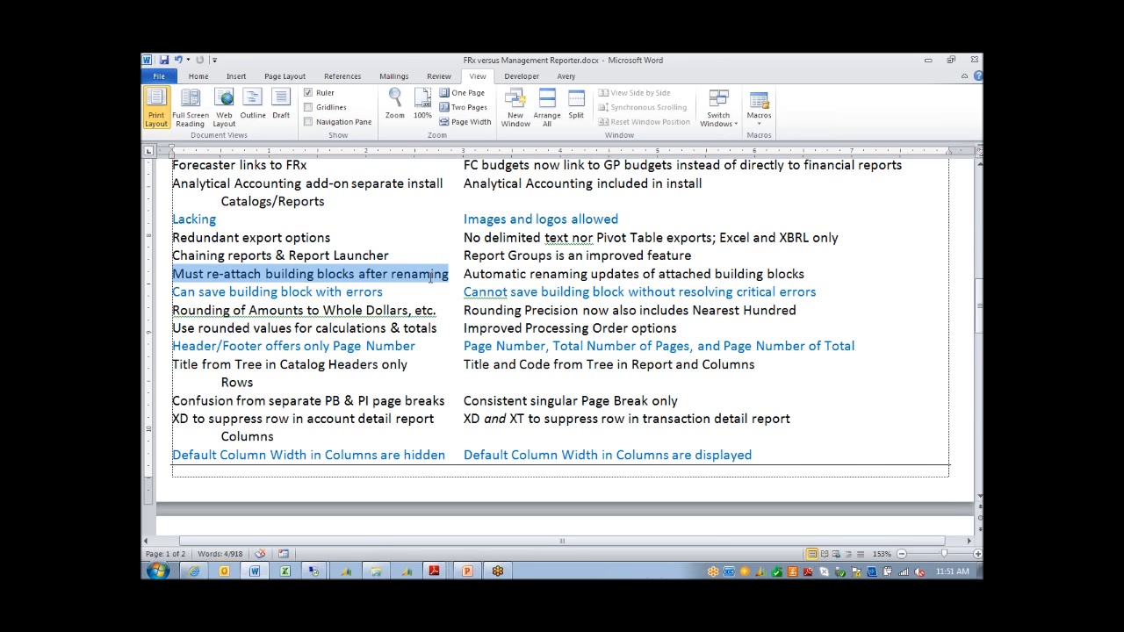
pyautogui.moveTo(464, 274); pyautogui.dragTo(778, 274)
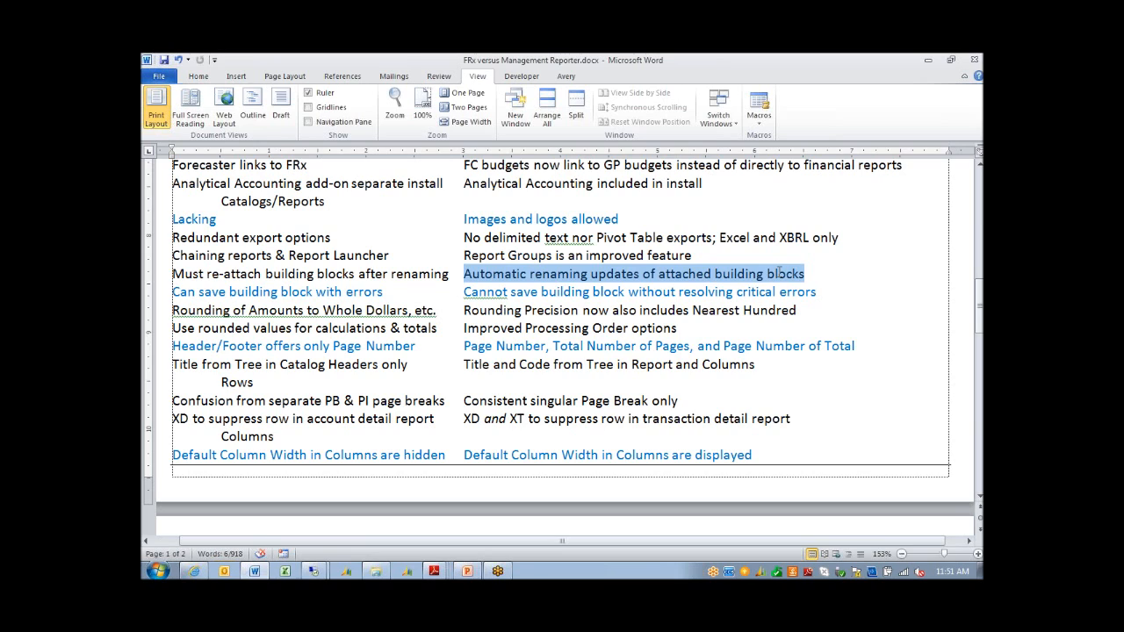
pyautogui.click(525, 277)
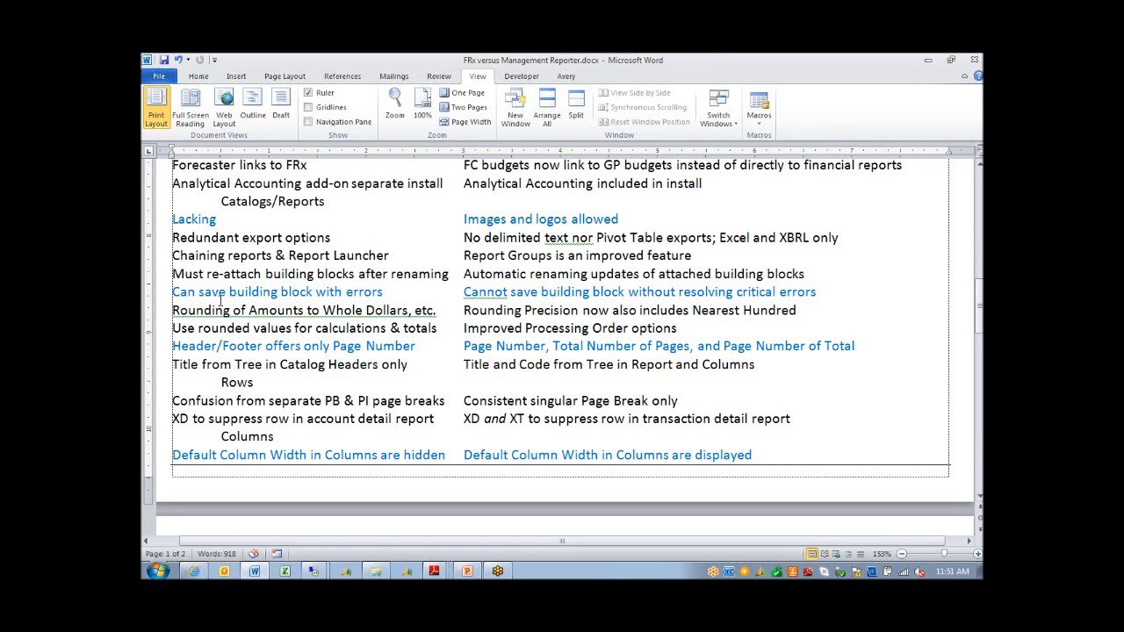
# Highlight the entries on saving building blocks with errors, then those from rounding amounts through the title from the tree
pyautogui.moveTo(173, 291); pyautogui.dragTo(365, 292)
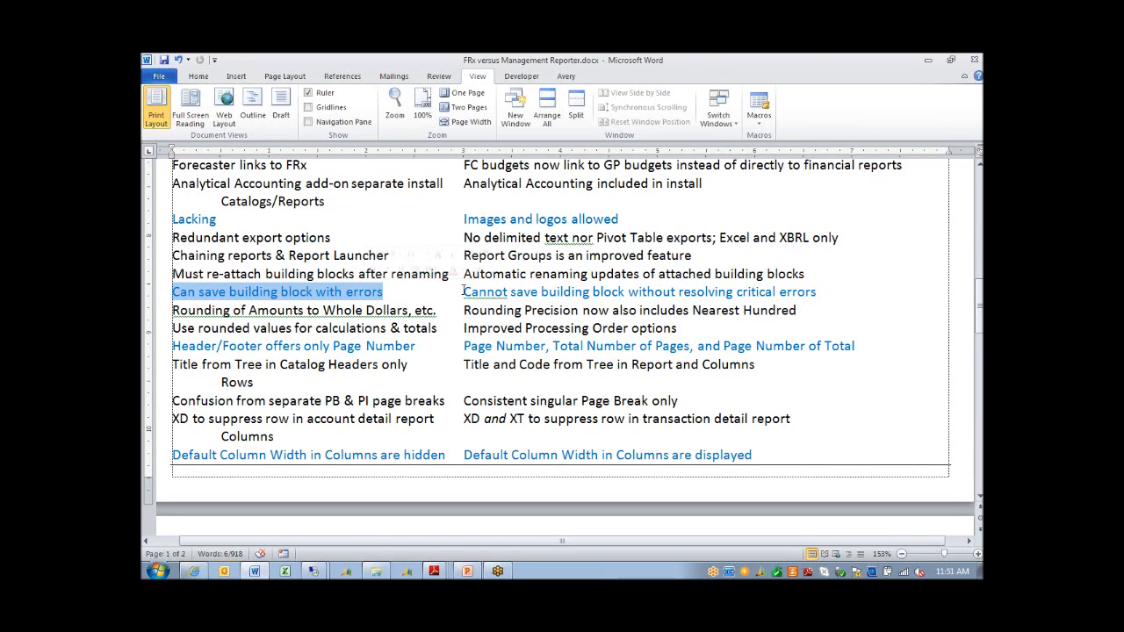
pyautogui.moveTo(463, 292); pyautogui.dragTo(812, 299)
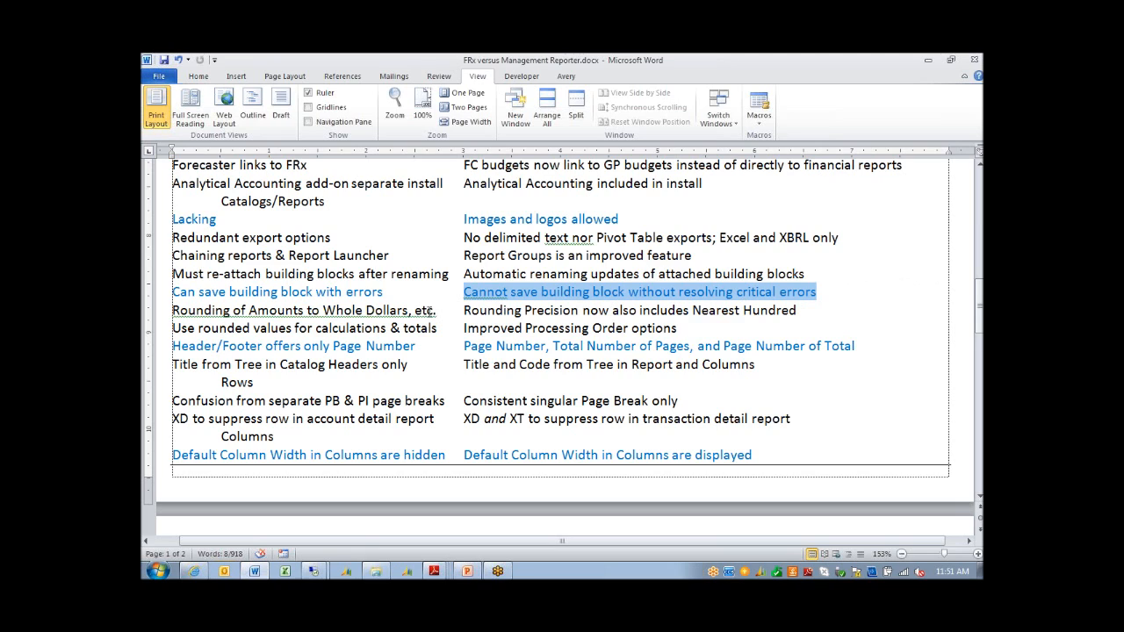
pyautogui.click(173, 310)
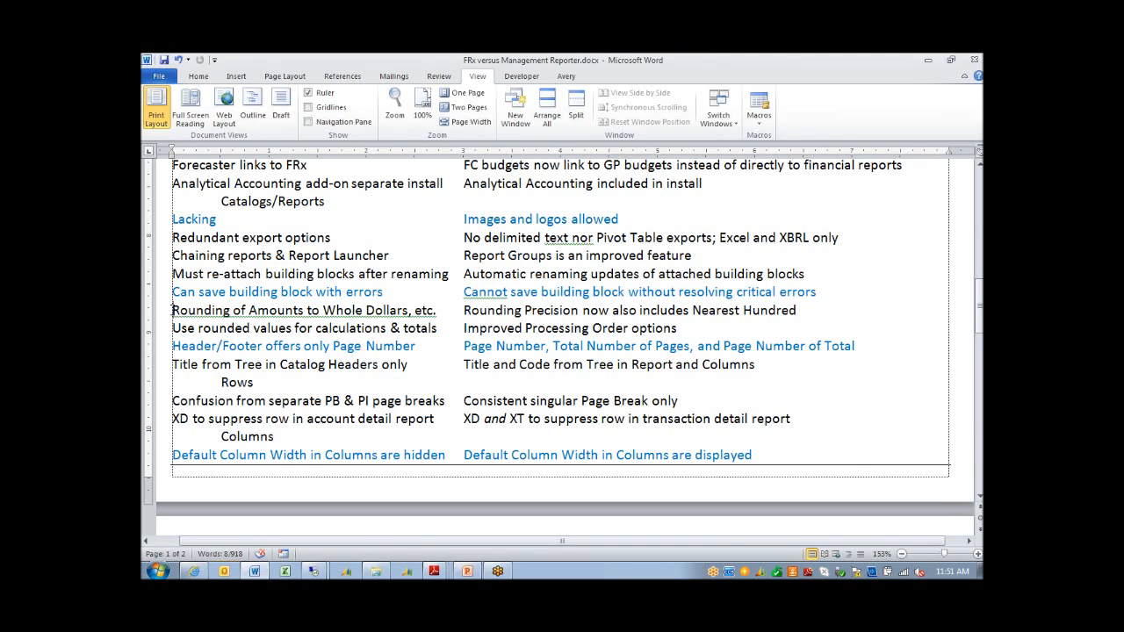
pyautogui.moveTo(173, 310); pyautogui.dragTo(173, 358)
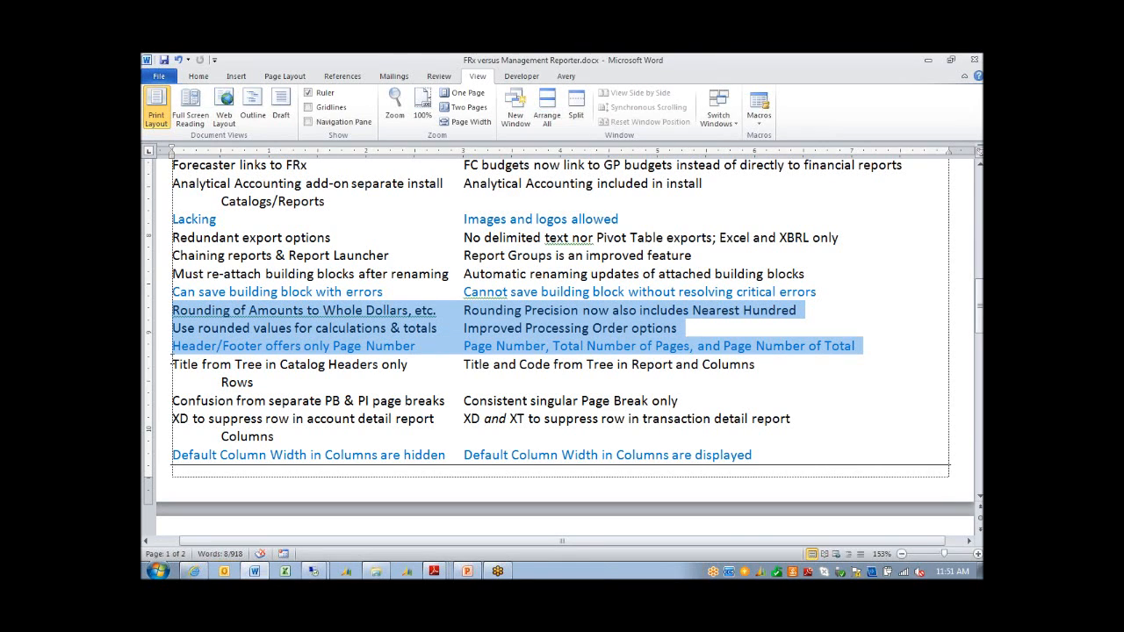
pyautogui.click(176, 365)
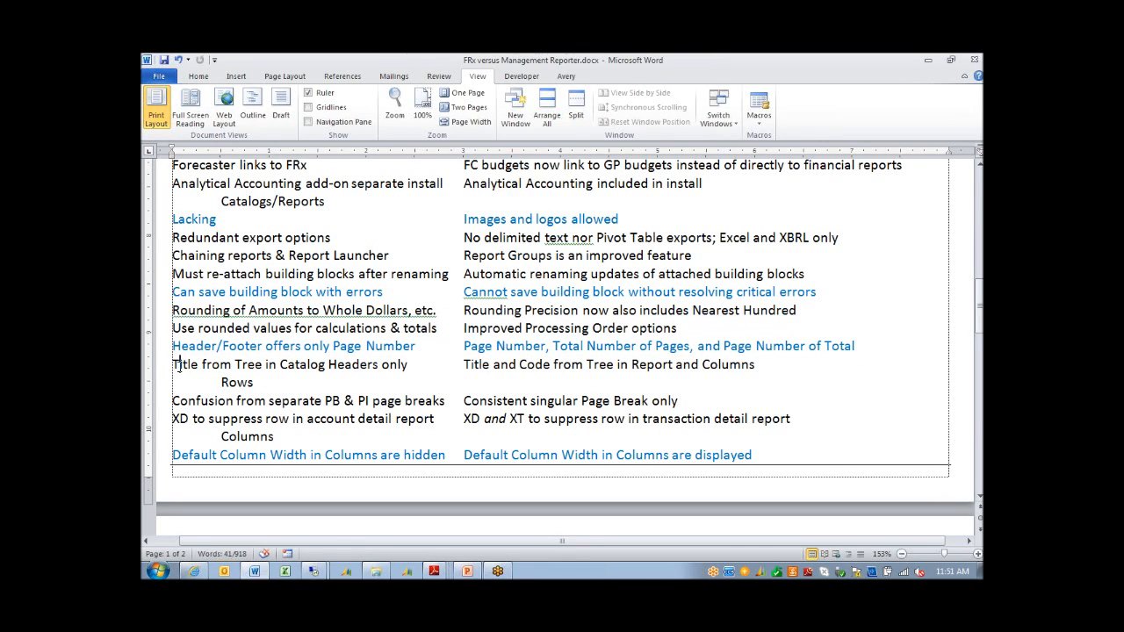
pyautogui.moveTo(176, 364); pyautogui.dragTo(287, 387)
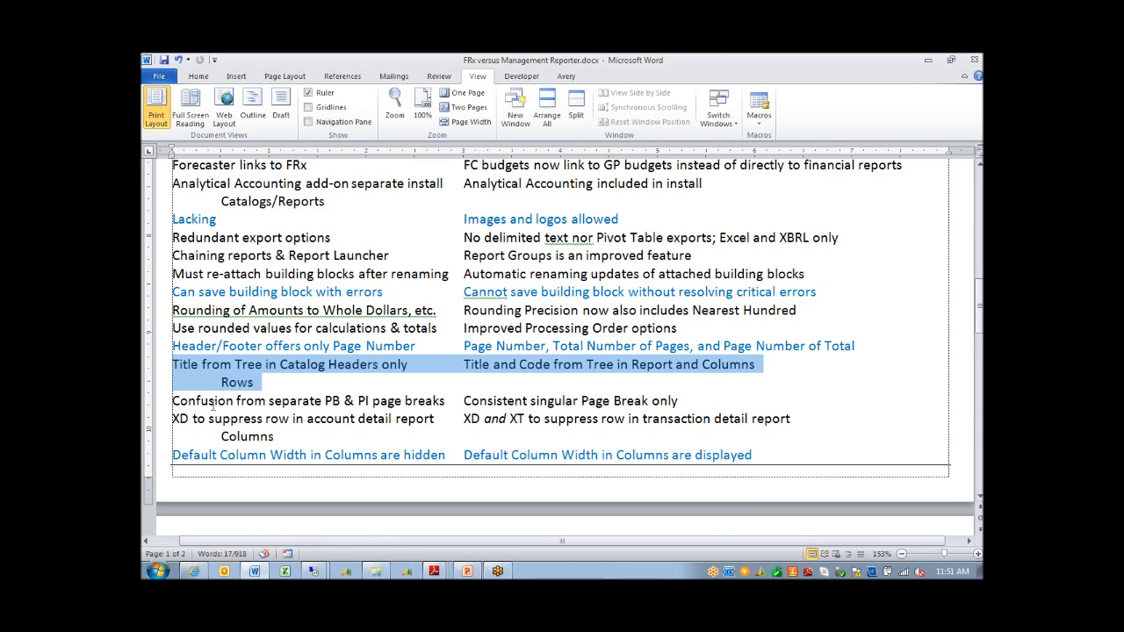
# Highlight the row entries on page breaks, XD and XT, and the displayed default column width, and view the second page's comparisons
pyautogui.moveTo(173, 401); pyautogui.dragTo(425, 401)
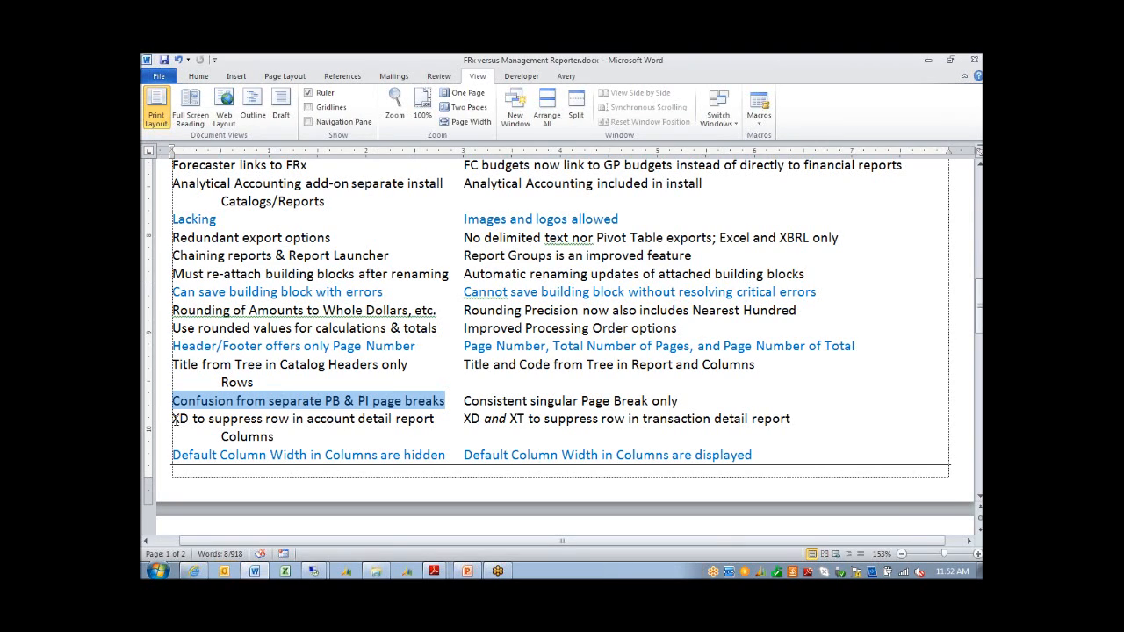
pyautogui.moveTo(174, 418); pyautogui.dragTo(188, 419)
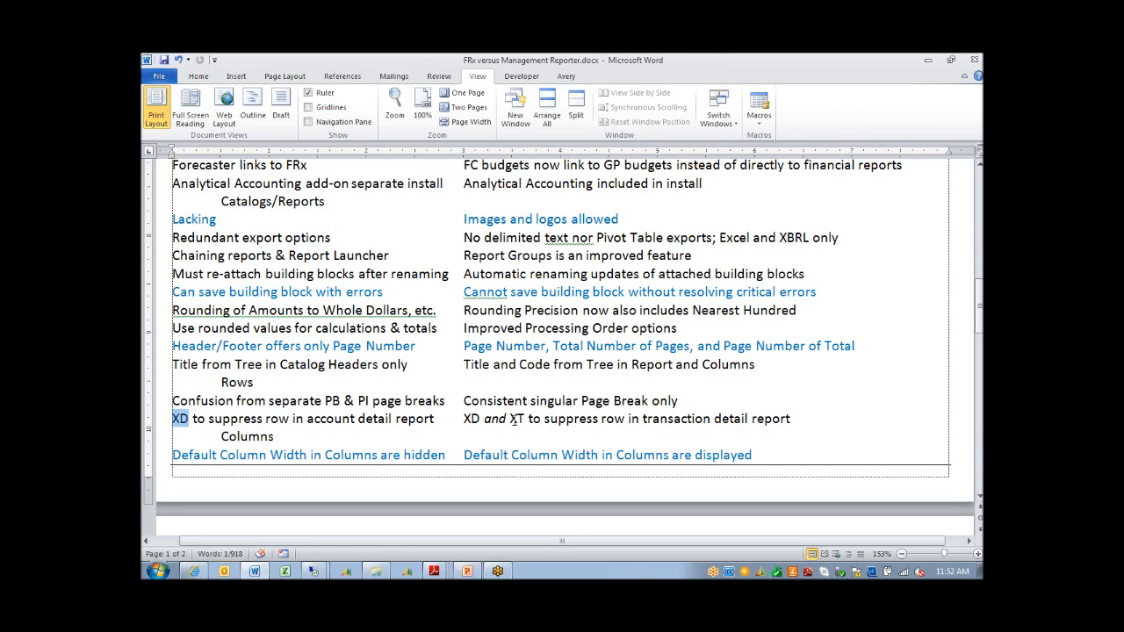
pyautogui.moveTo(509, 419); pyautogui.dragTo(530, 420)
pyautogui.scroll(-2, 433, 429)
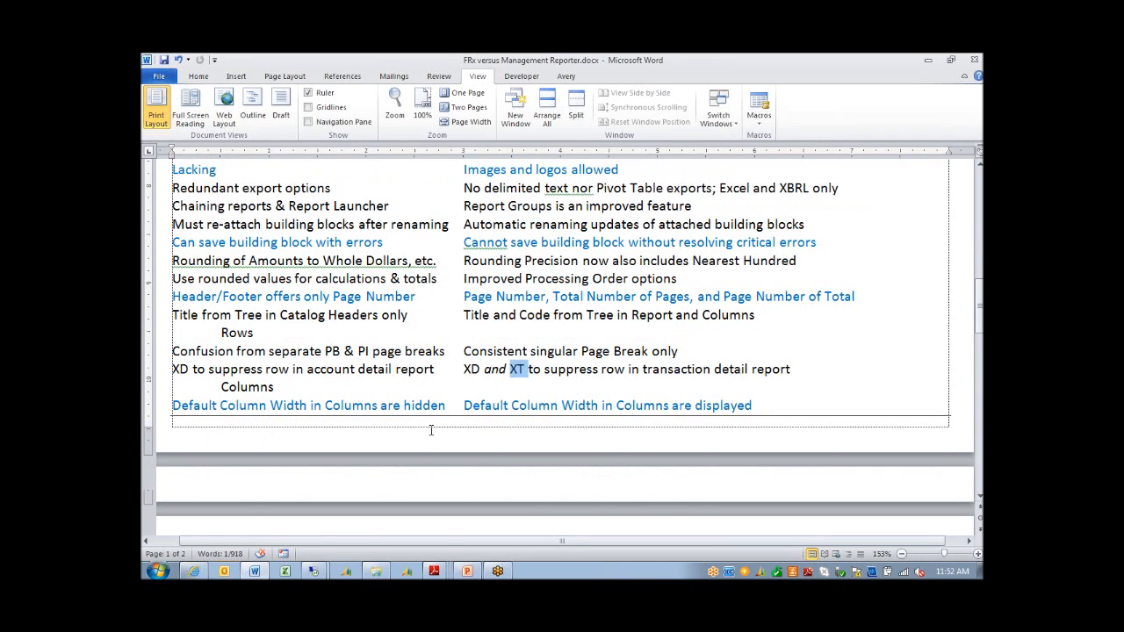
pyautogui.moveTo(172, 356); pyautogui.dragTo(753, 357)
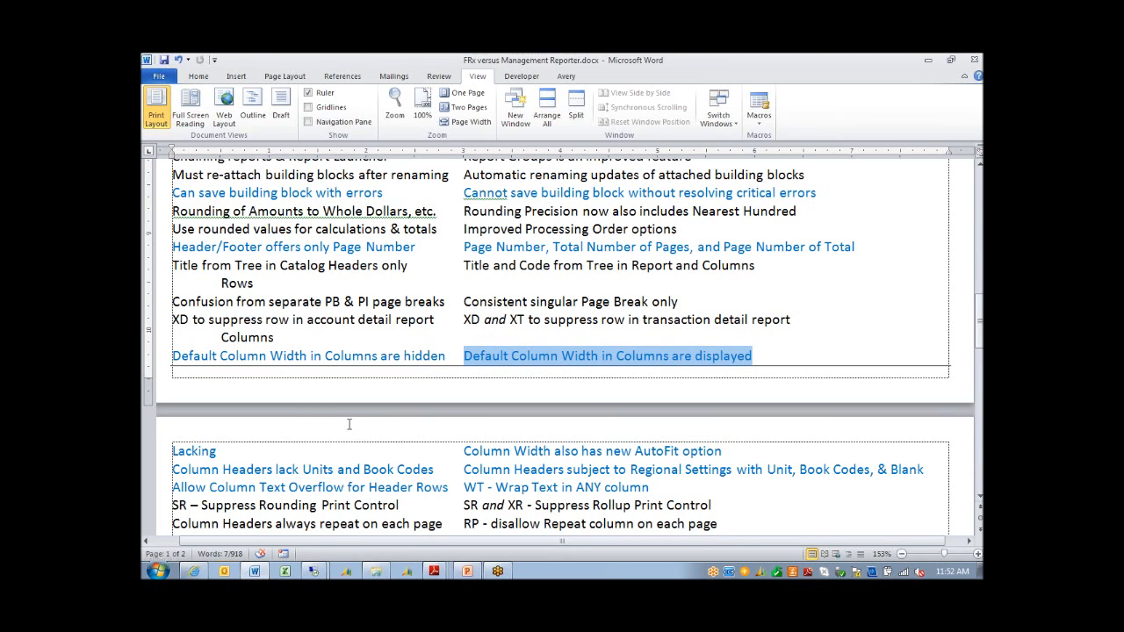
pyautogui.scroll(-5, 349, 424)
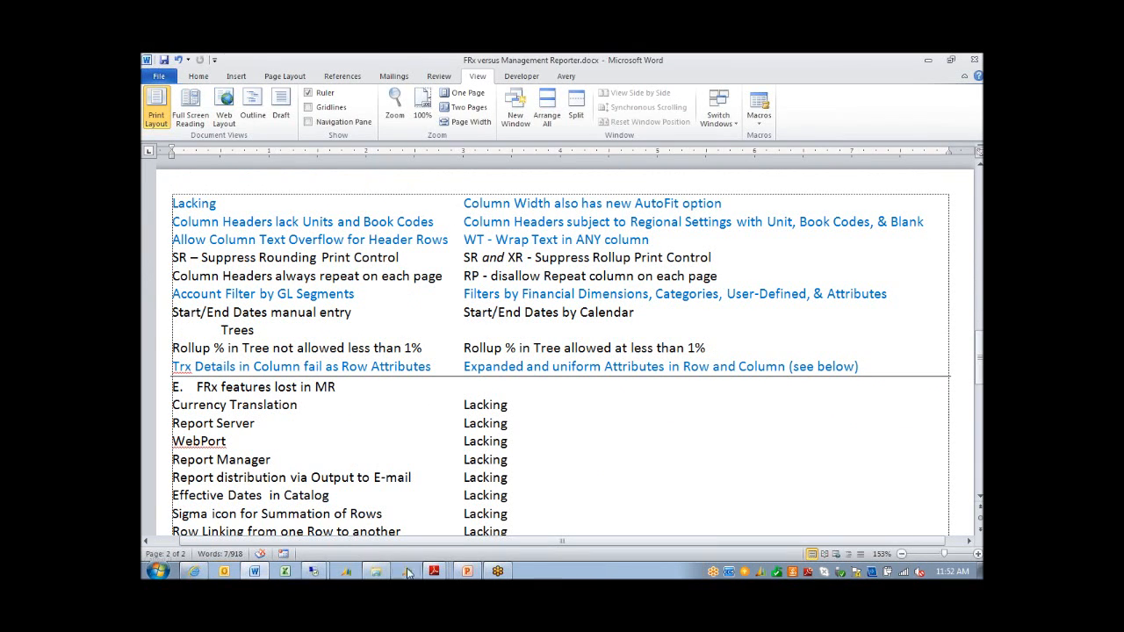
# Switch to Management Reporter and set the width of description column D in the 3Cur_YTD column definition to 15
pyautogui.click(314, 571)
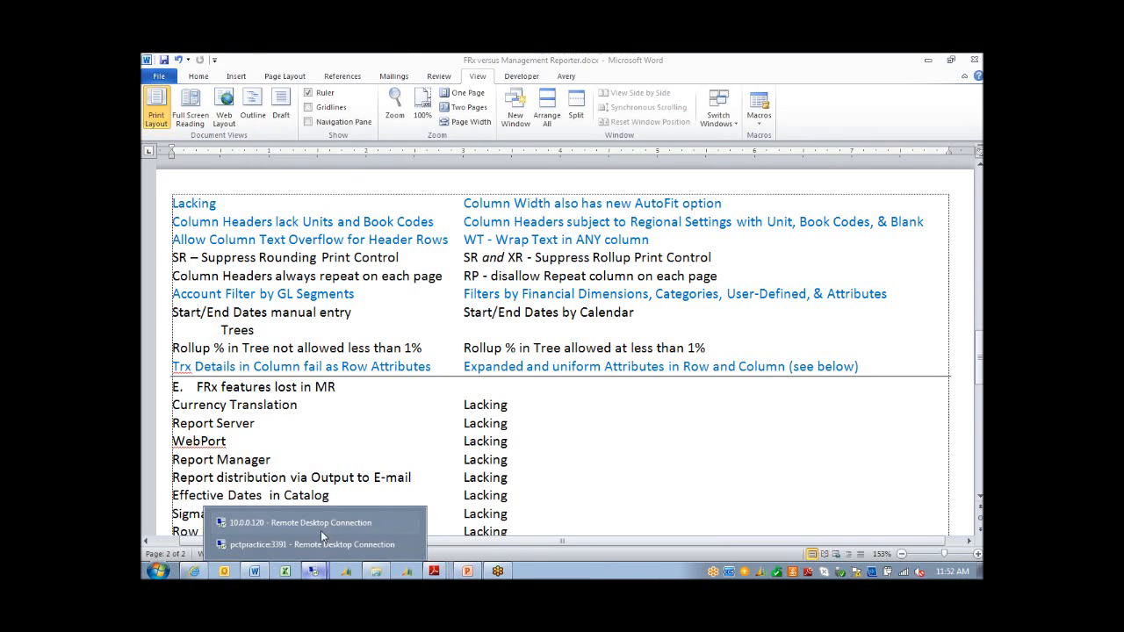
pyautogui.click(321, 529)
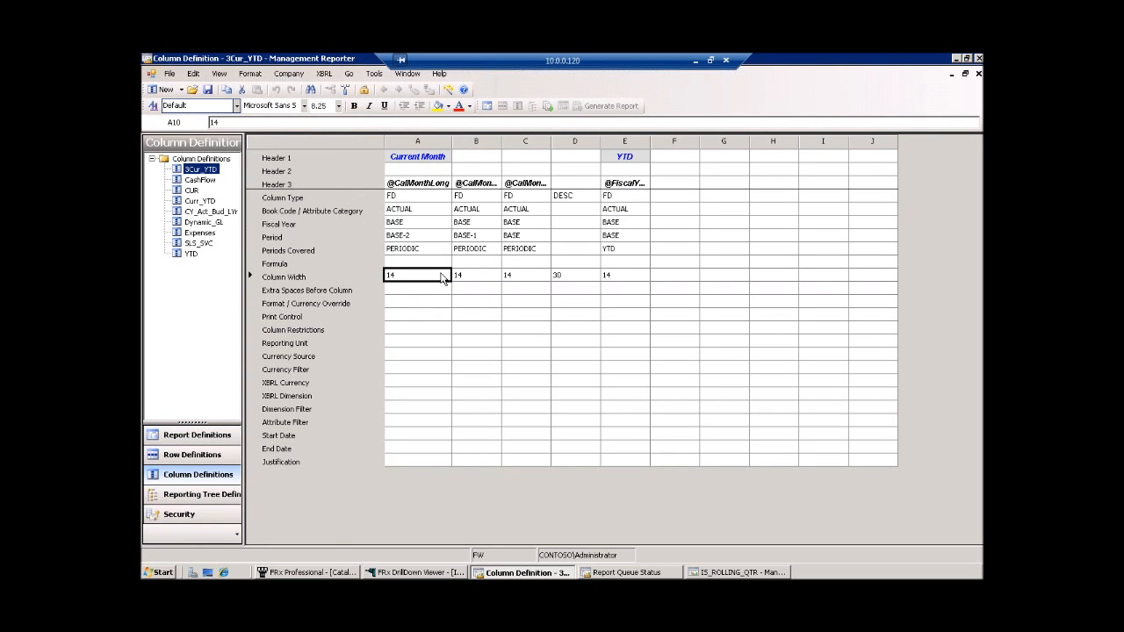
pyautogui.click(573, 275)
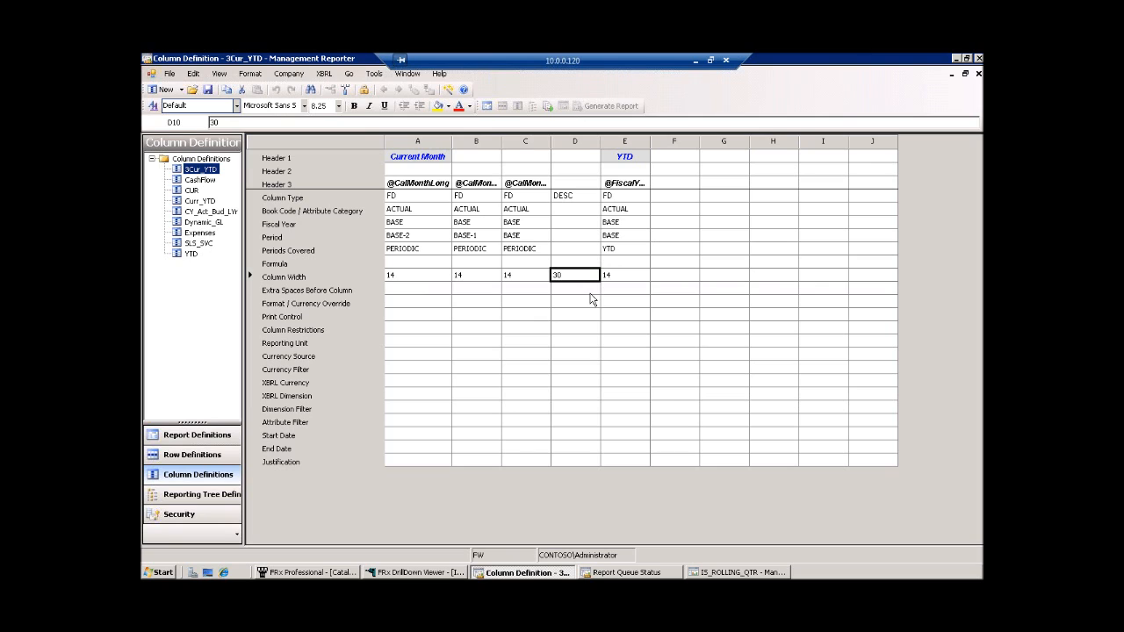
pyautogui.write('15')
pyautogui.click(577, 292)
pyautogui.click(576, 279)
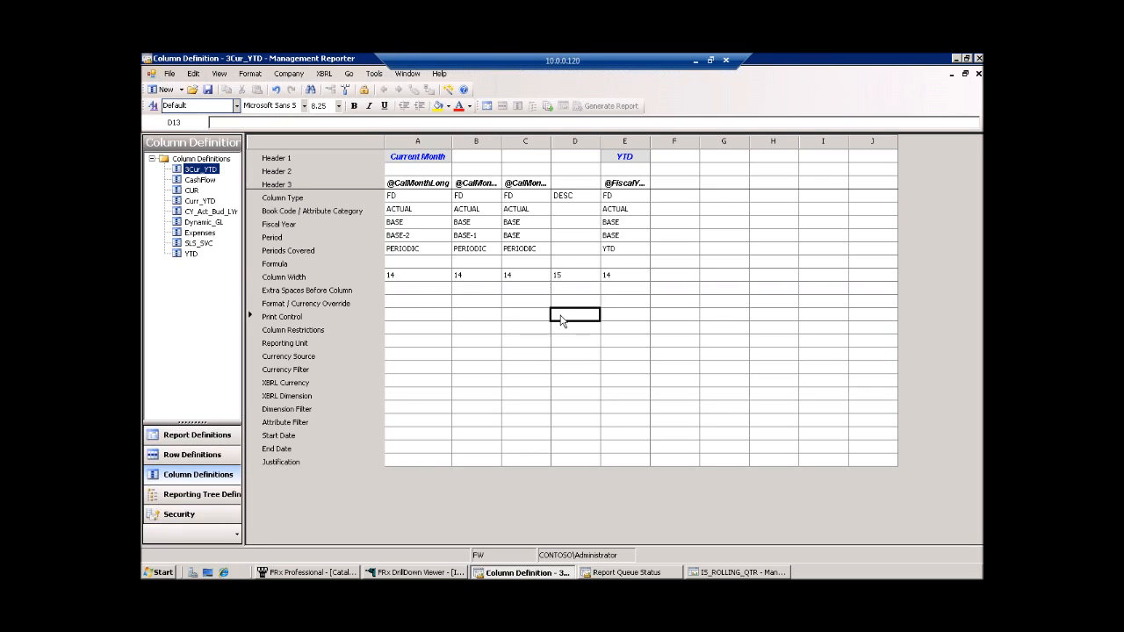
# Apply the WT (Wrap text) print control to column D, and save and close the 3Cur_YTD column definition
pyautogui.click(562, 320)
pyautogui.doubleClick(562, 320)
pyautogui.click(463, 309)
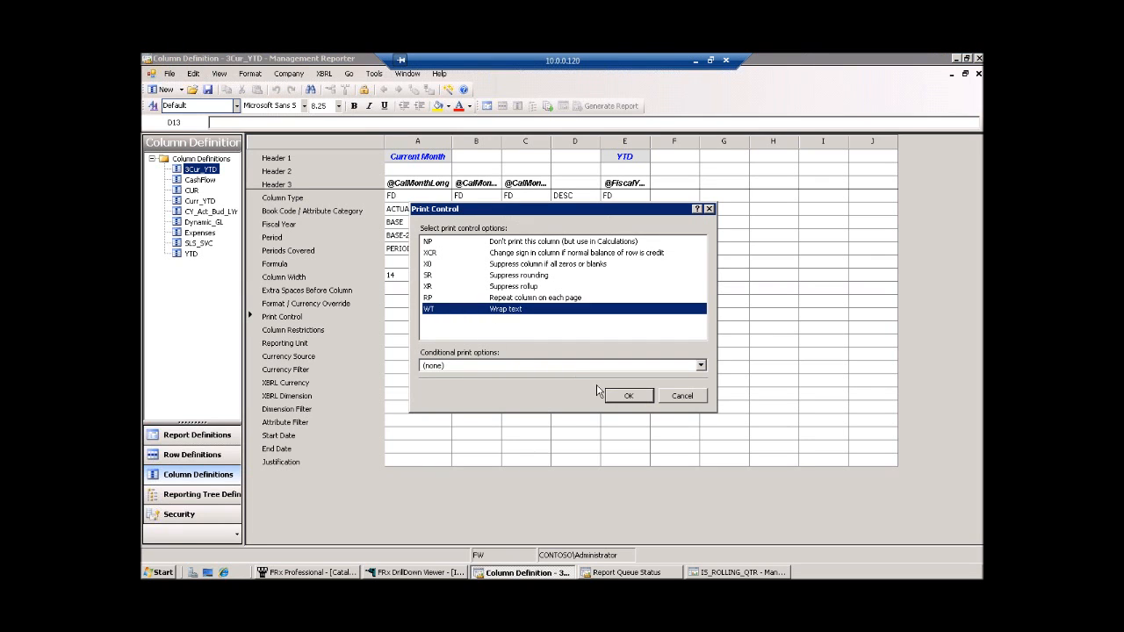
pyautogui.click(629, 396)
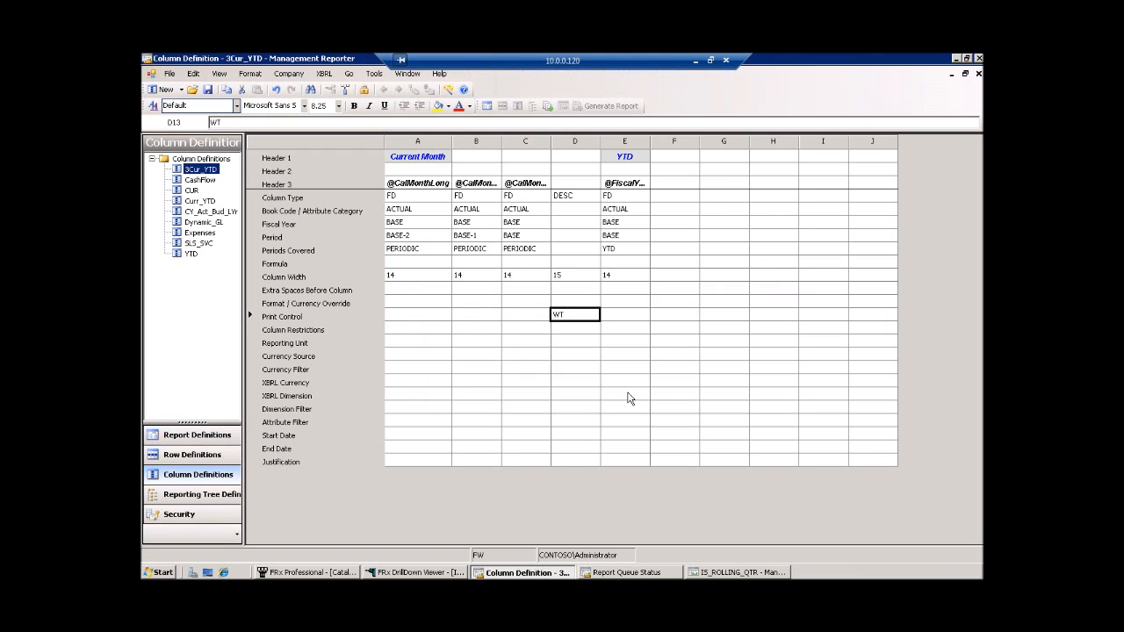
pyautogui.click(978, 73)
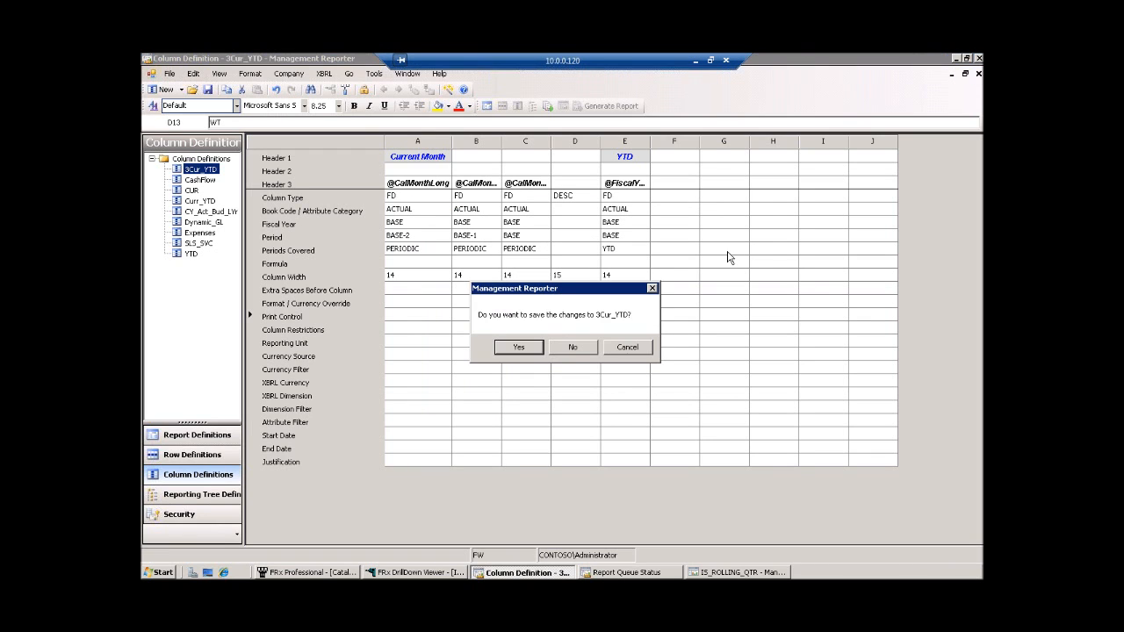
pyautogui.click(533, 351)
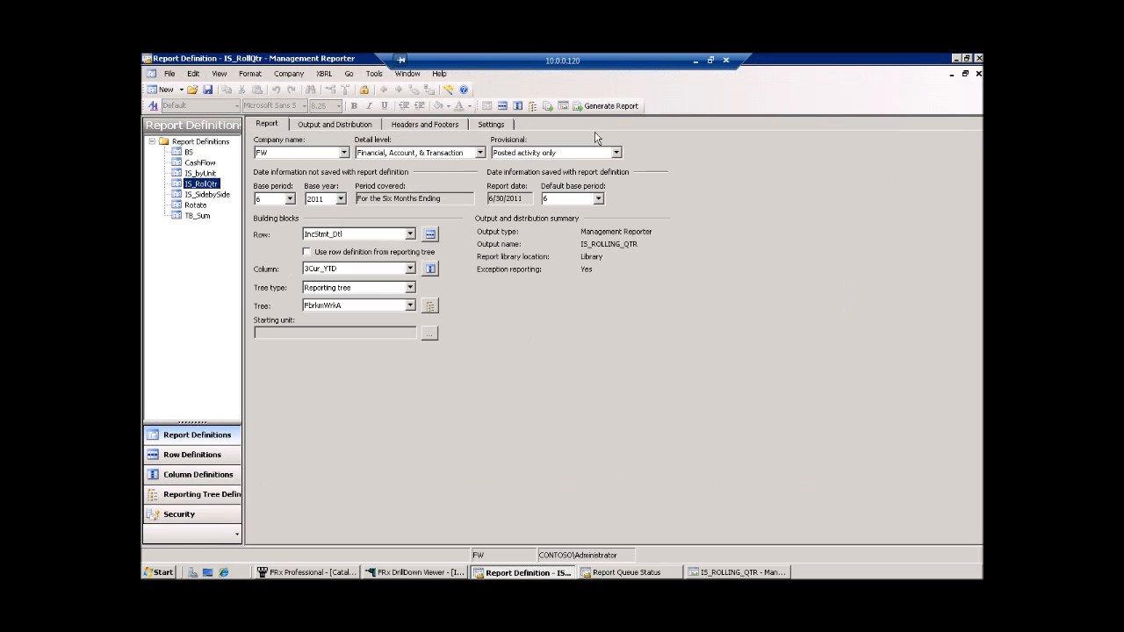
# Generate the IS_RollQtr report, closing the older output window, and compare its wrapped row descriptions with the unwrapped version
pyautogui.click(563, 106)
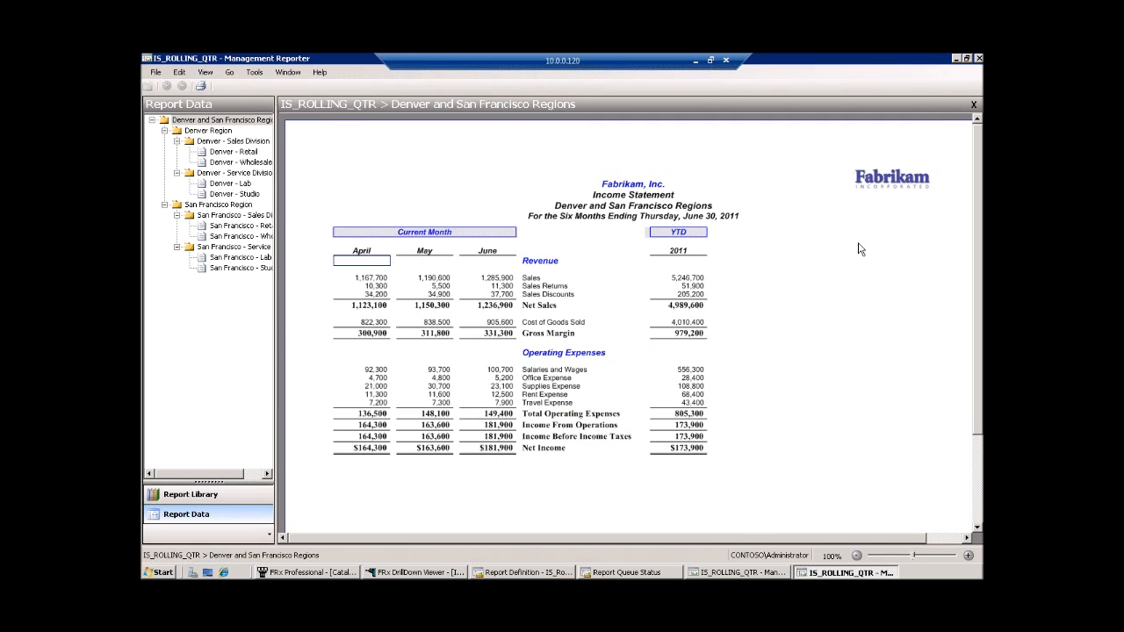
pyautogui.rightClick(723, 576)
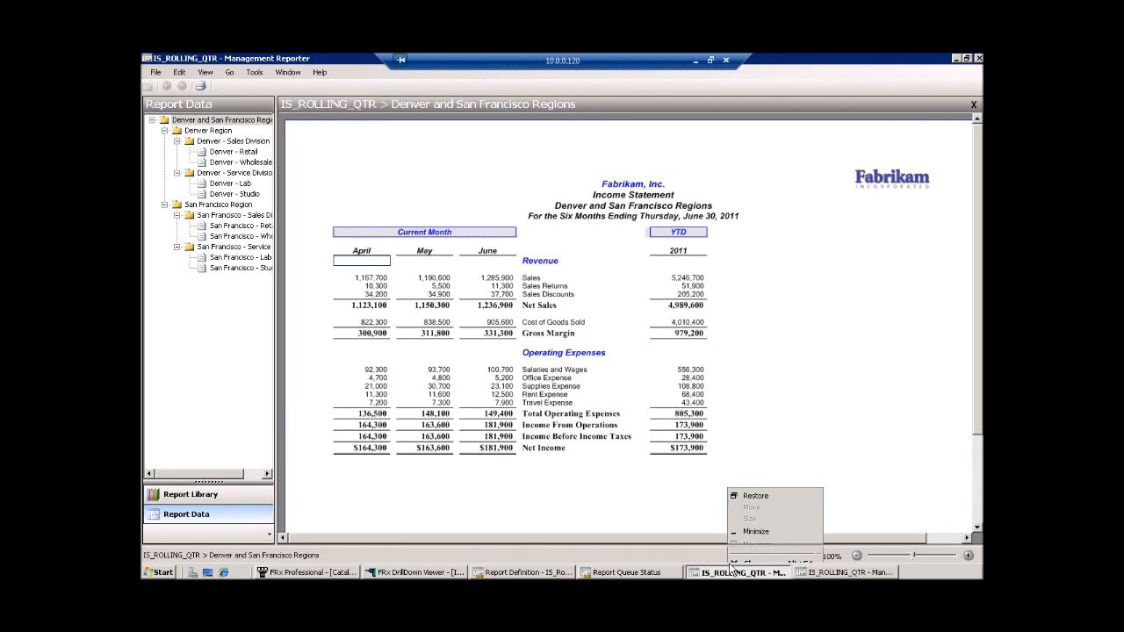
pyautogui.click(746, 564)
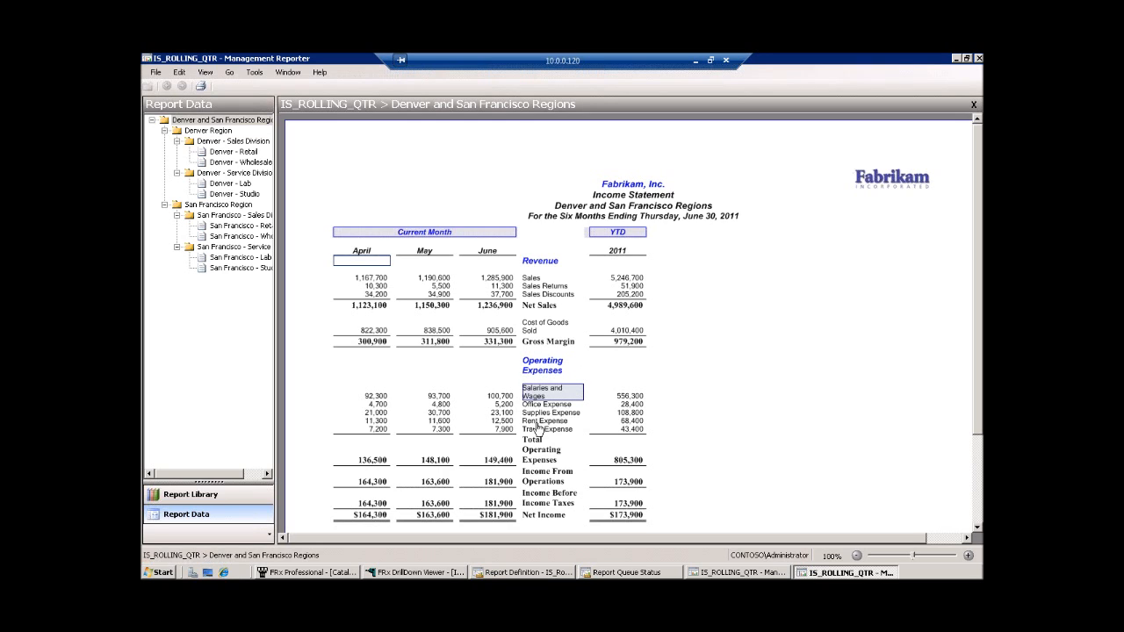
pyautogui.click(539, 459)
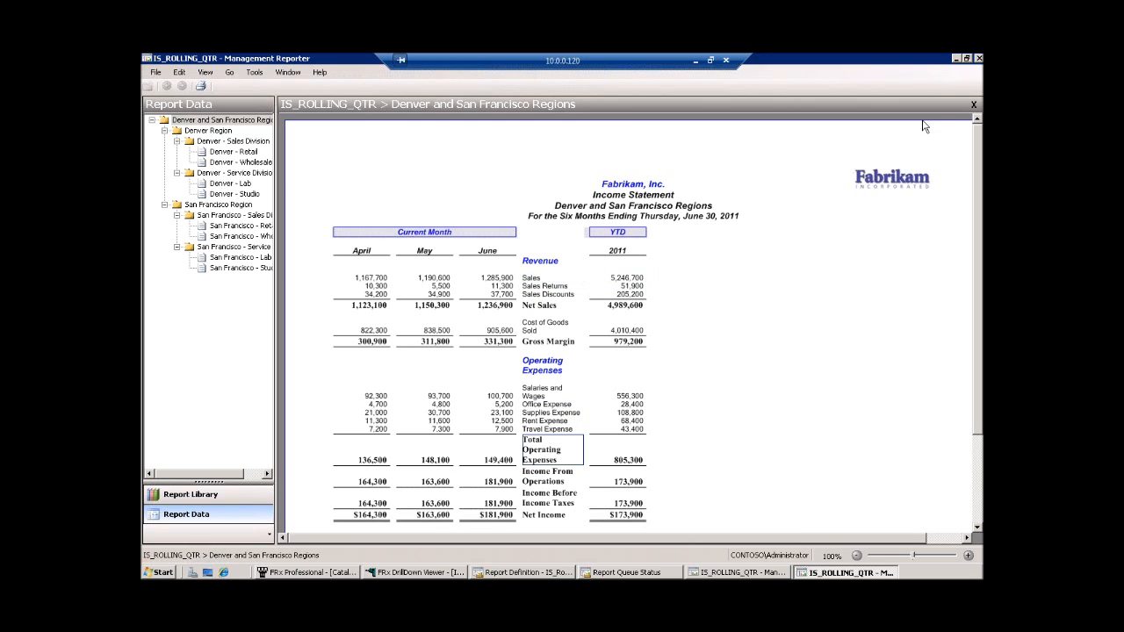
pyautogui.click(757, 574)
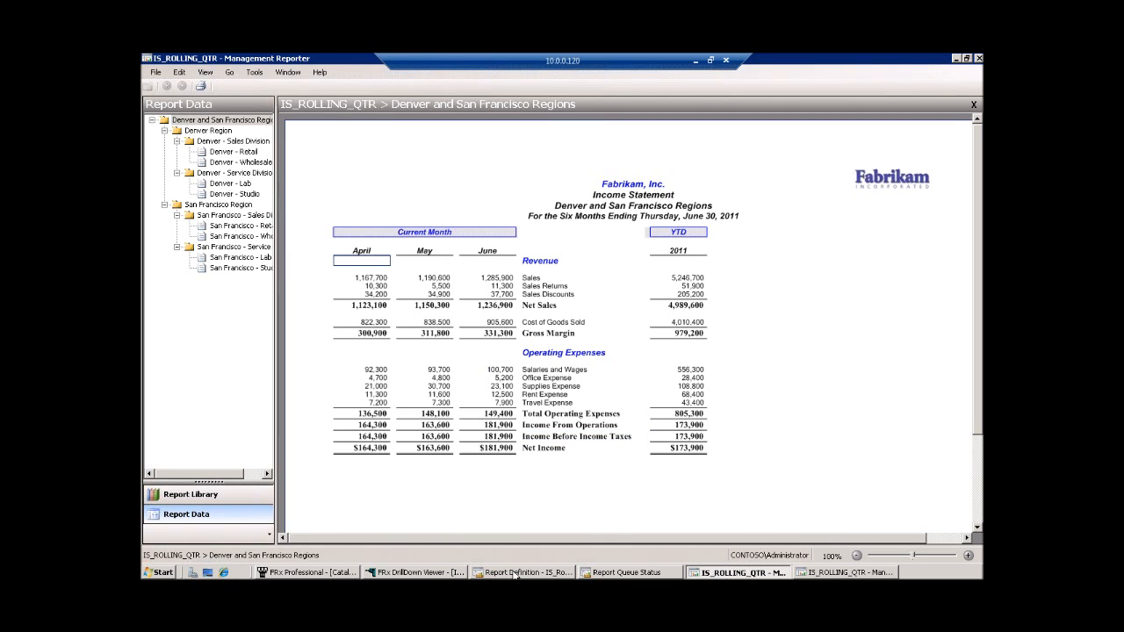
# Return to the 3Cur_YTD column definition and set the width of description column D to AutoFit
pyautogui.click(515, 573)
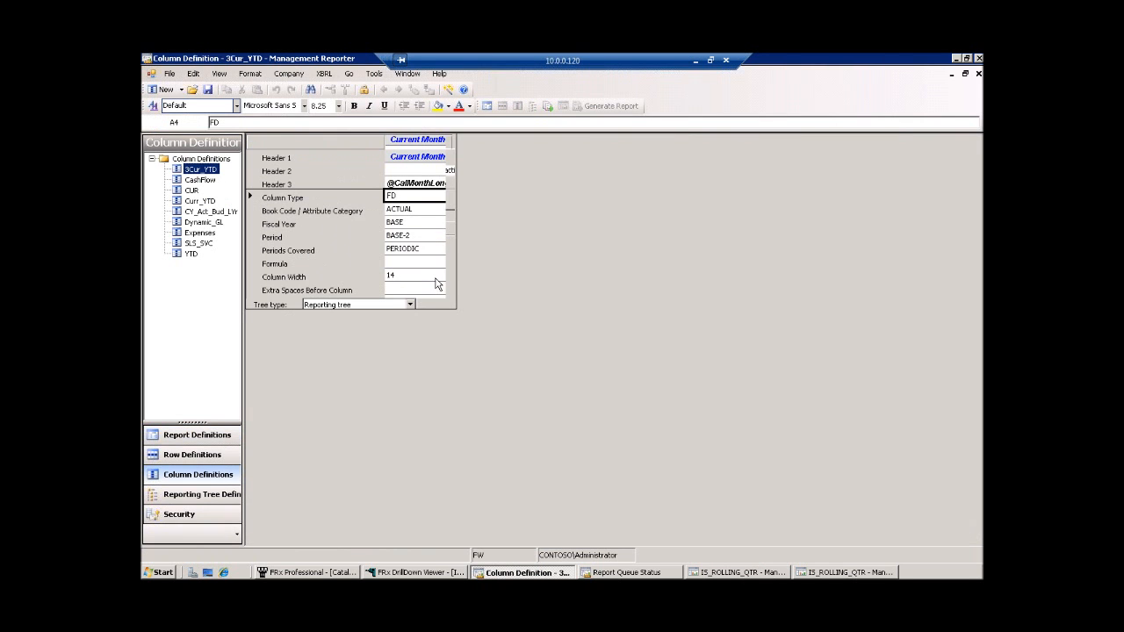
pyautogui.click(444, 280)
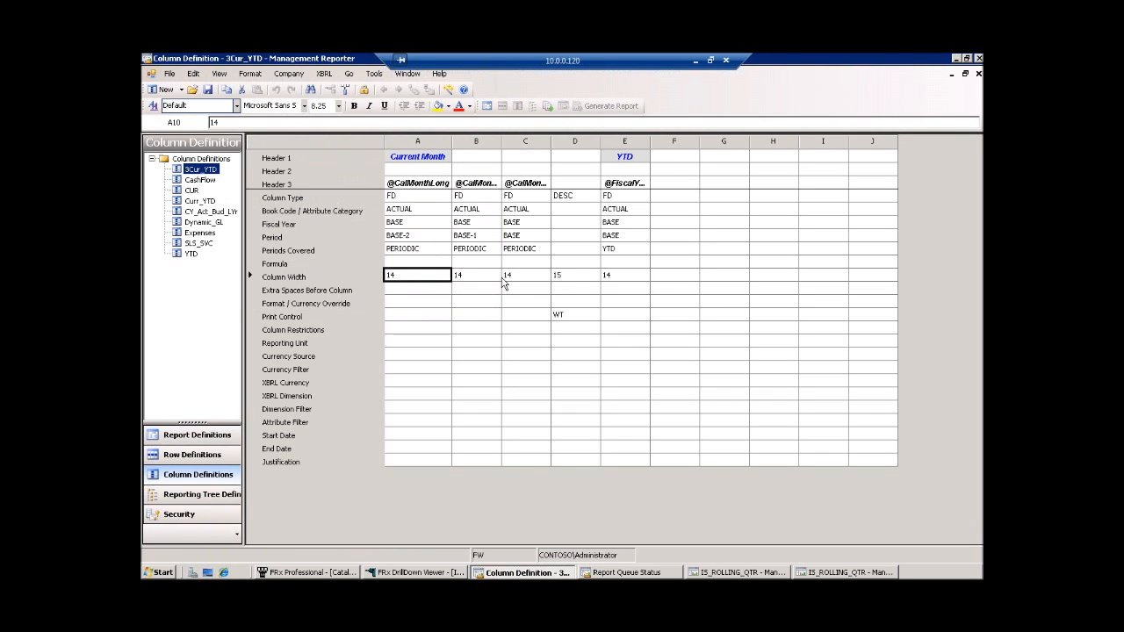
pyautogui.click(580, 283)
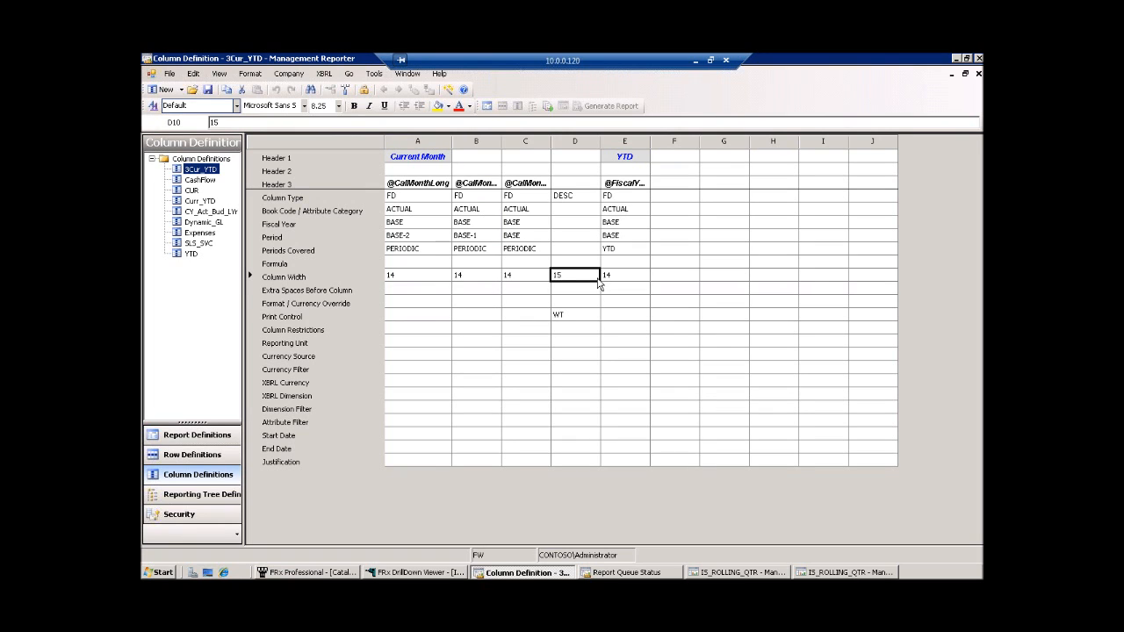
pyautogui.click(597, 279)
pyautogui.click(591, 290)
pyautogui.press('Tab')
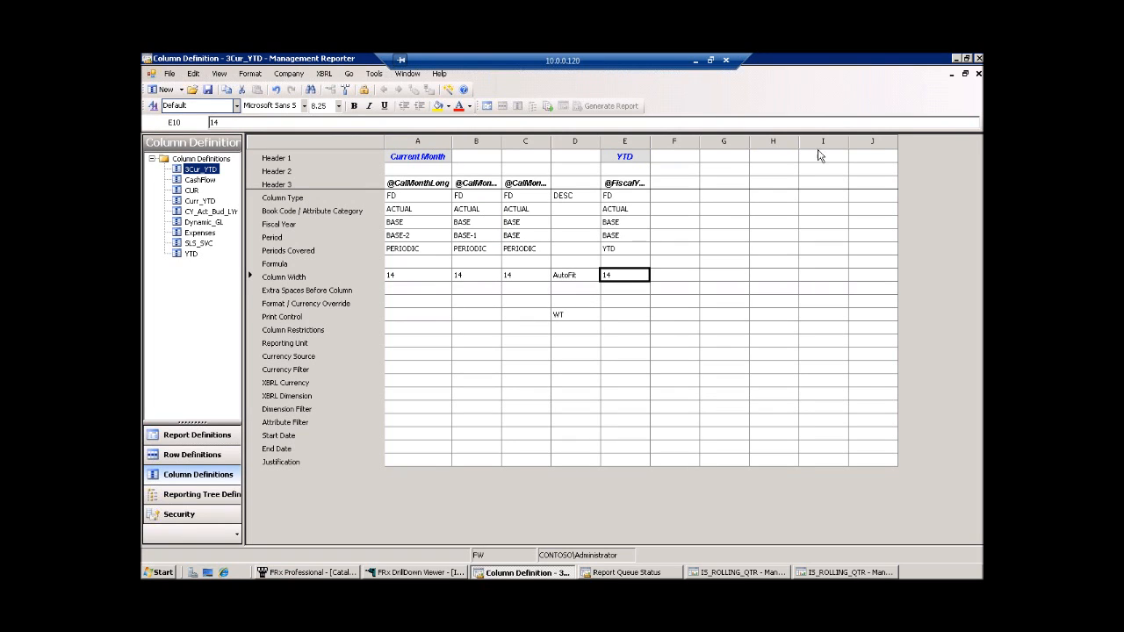
# Try to save and close the 3Cur_YTD column definition with both AutoFit and WT on column D
pyautogui.click(977, 73)
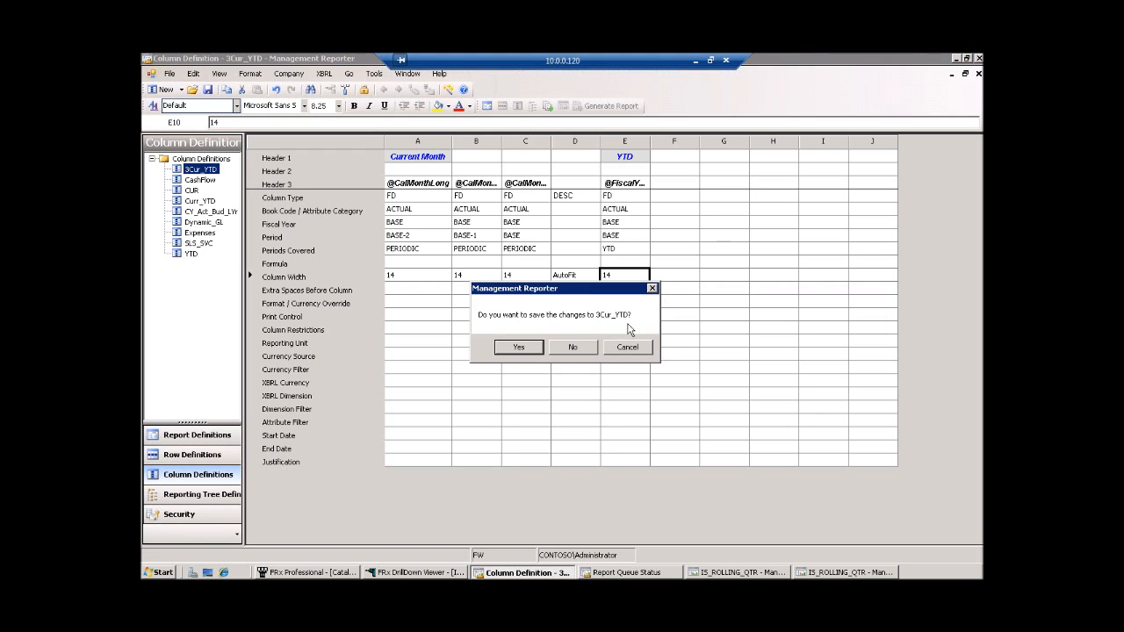
pyautogui.click(541, 352)
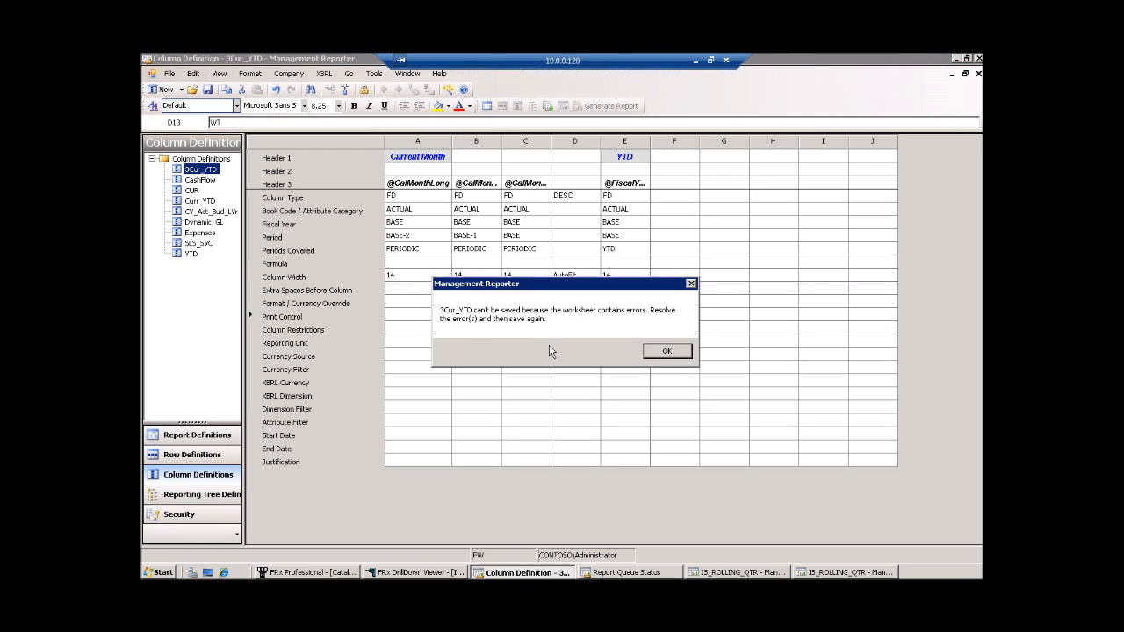
pyautogui.click(666, 352)
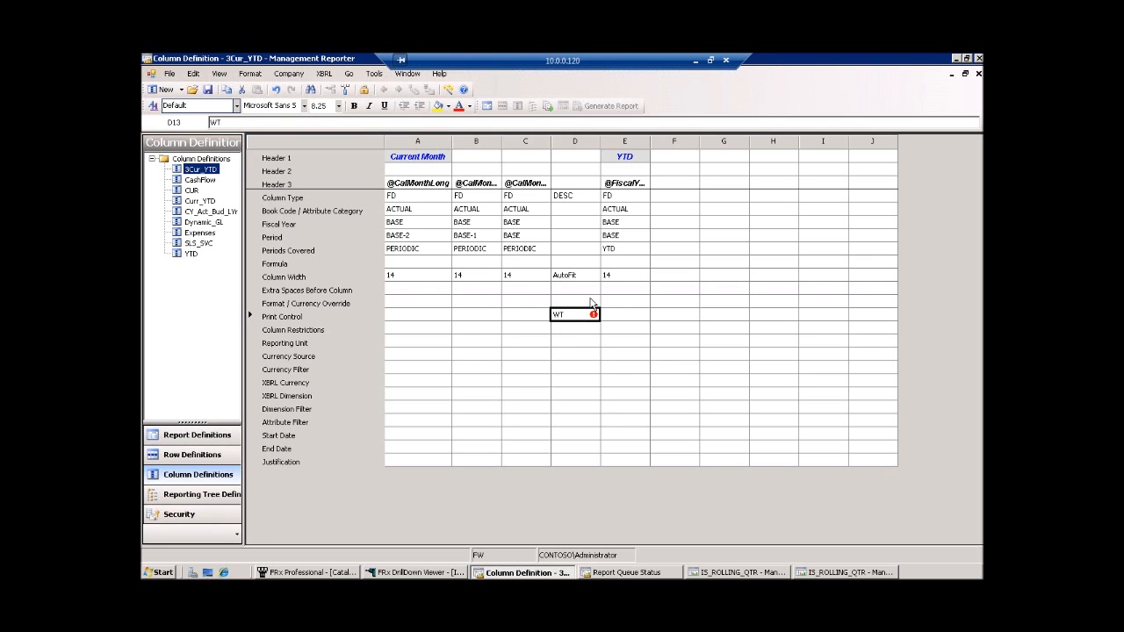
# Remove the WT print control from column D, and save and close the 3Cur_YTD column definition
pyautogui.press('Delete')
pyautogui.click(978, 74)
pyautogui.click(519, 347)
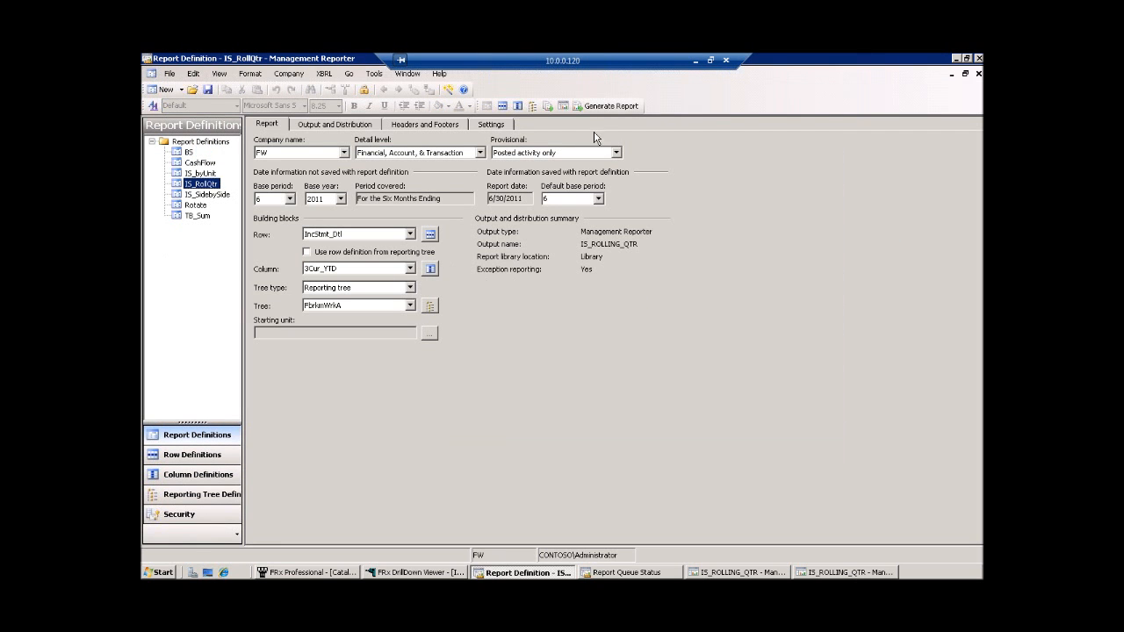
# Generate the IS_RollQtr report with the AutoFit description column and compare it with the earliest open report
pyautogui.click(605, 105)
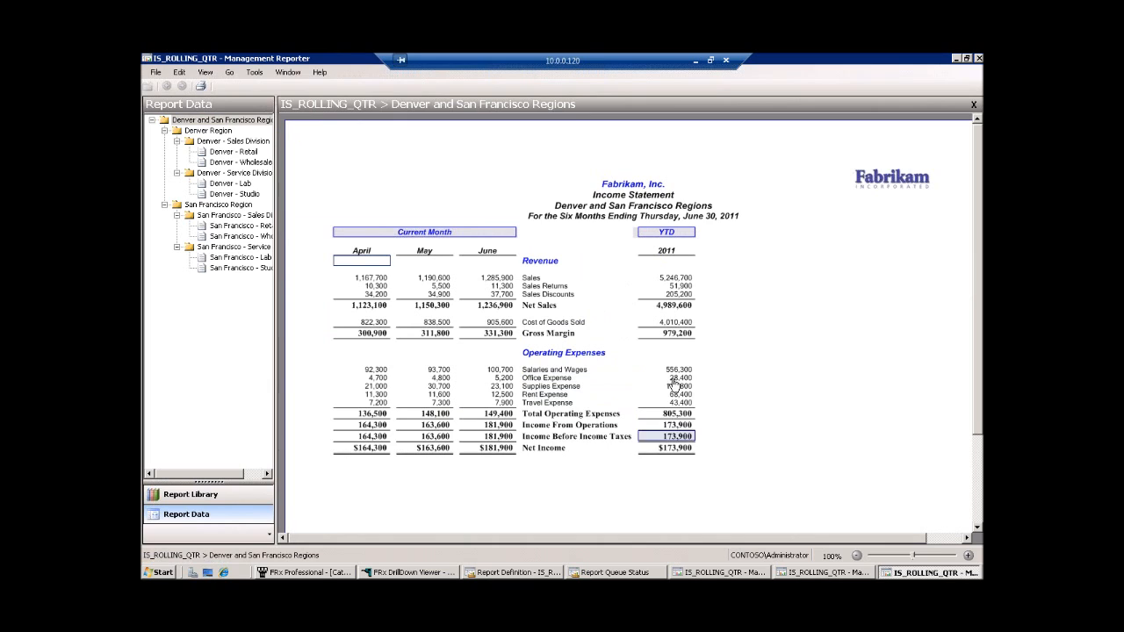
pyautogui.click(721, 572)
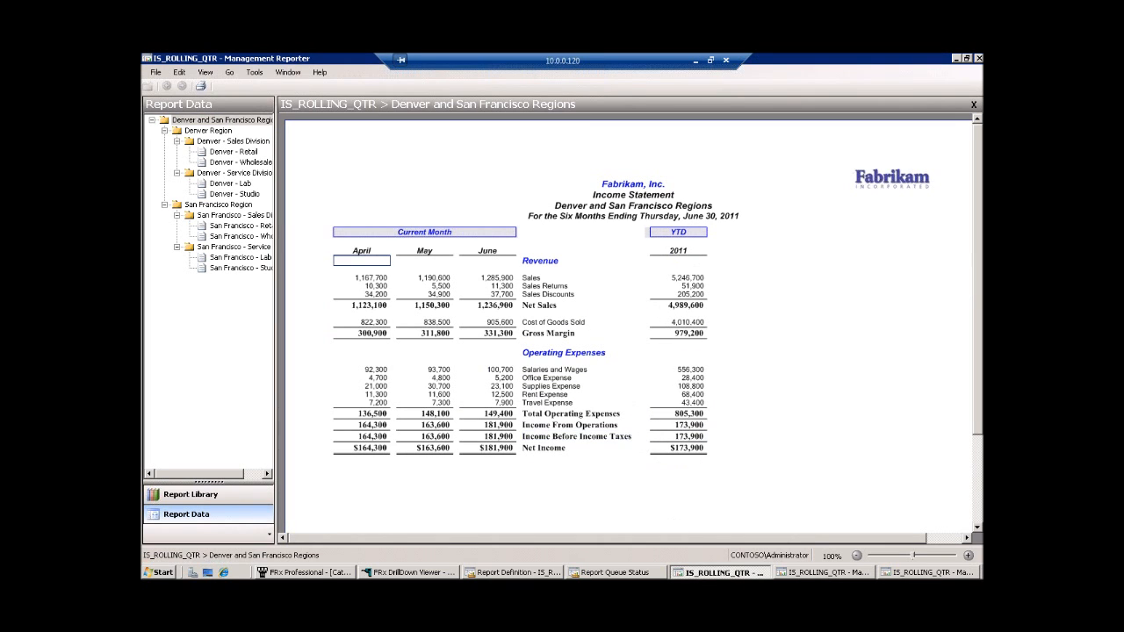
pyautogui.click(938, 574)
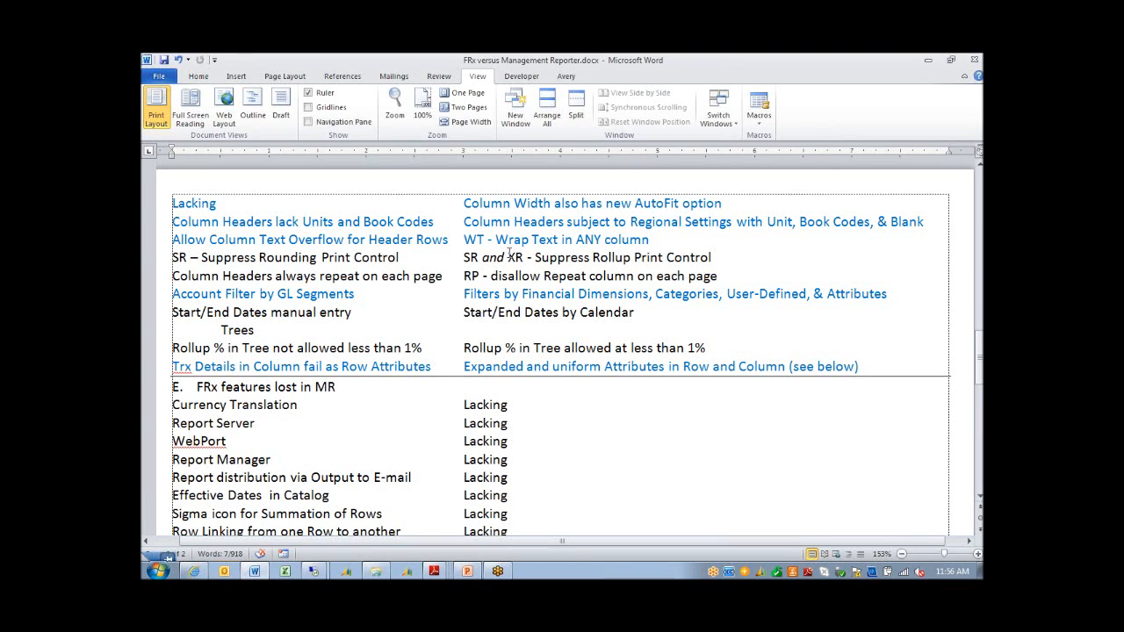
# Return to the AutoFit report and examine how the Operating Expenses heading and Income Before Income Taxes row fit beside the YTD column
pyautogui.moveTo(314, 571)
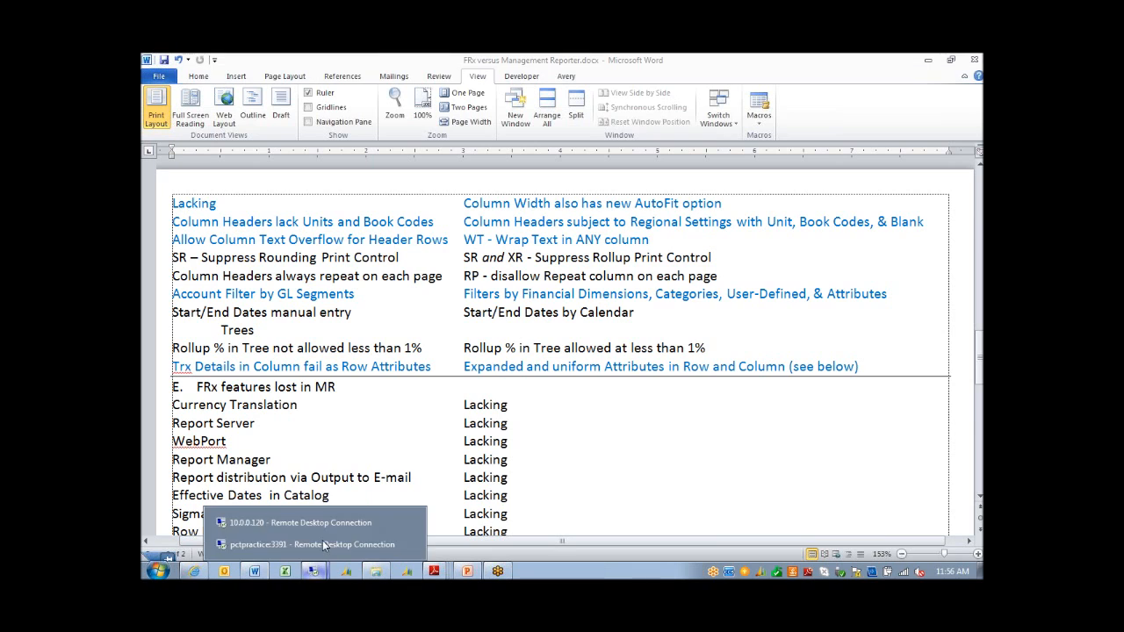
pyautogui.click(320, 525)
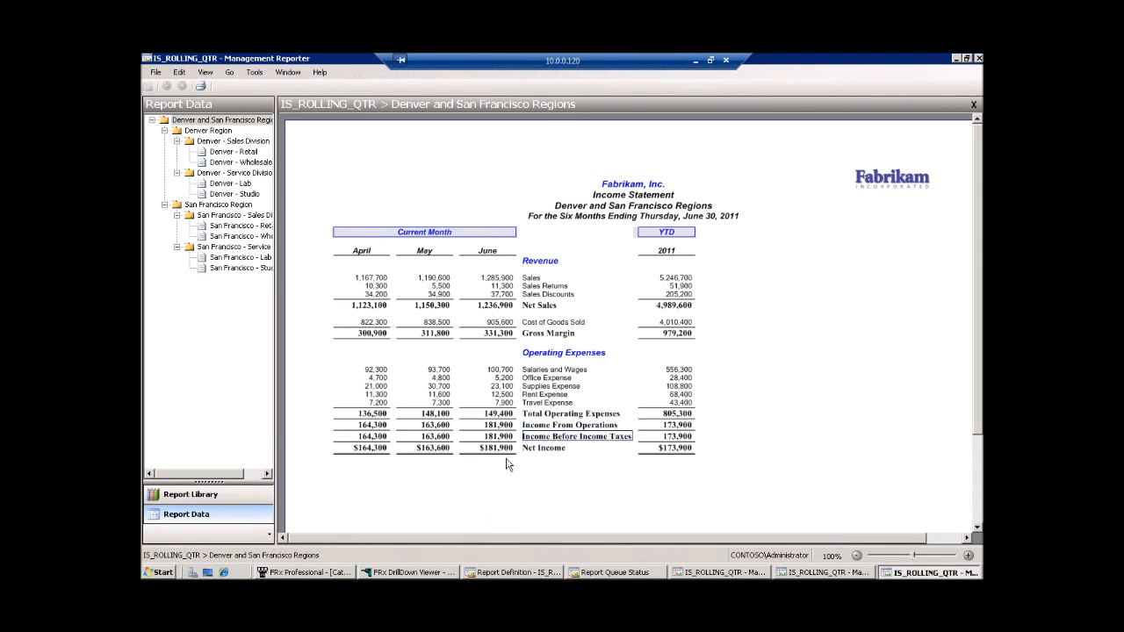
pyautogui.click(534, 355)
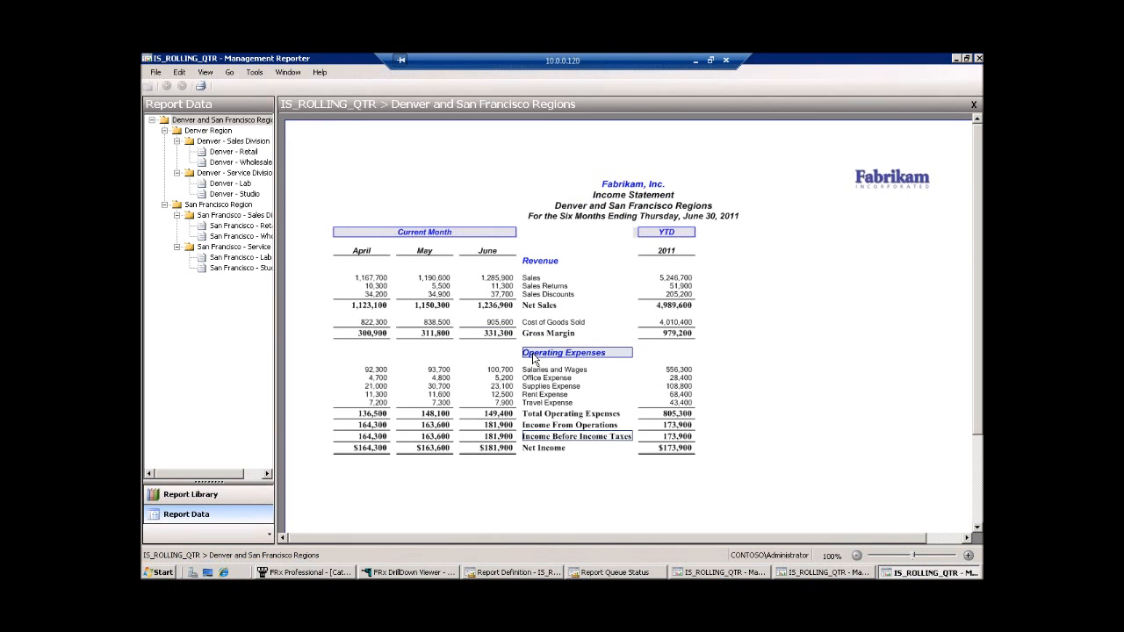
pyautogui.click(663, 357)
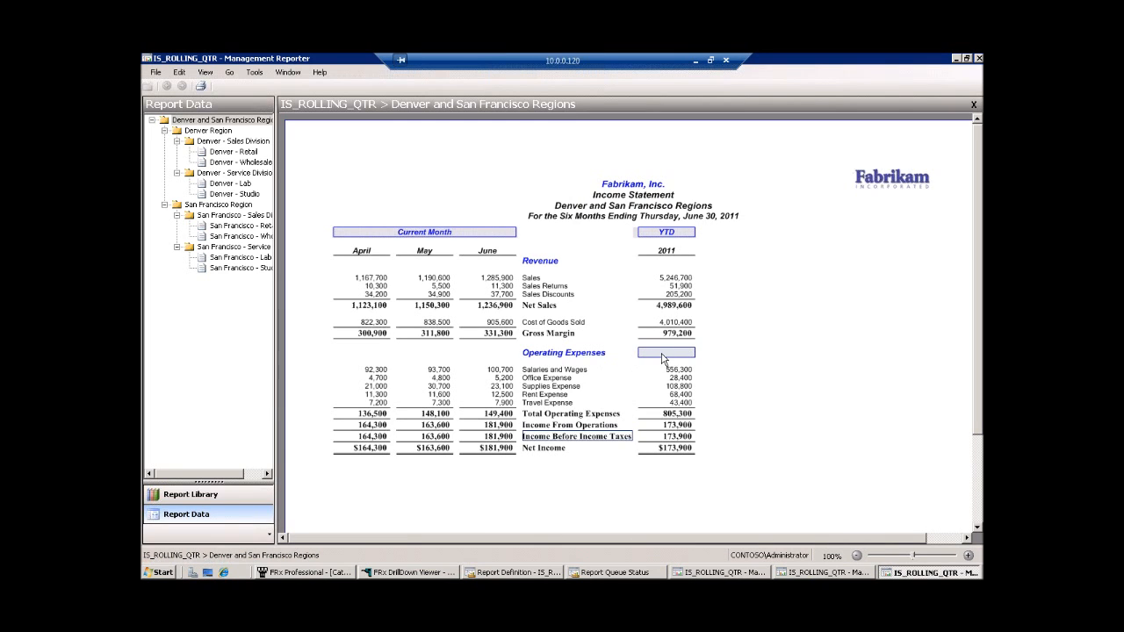
pyautogui.click(577, 437)
pyautogui.click(665, 439)
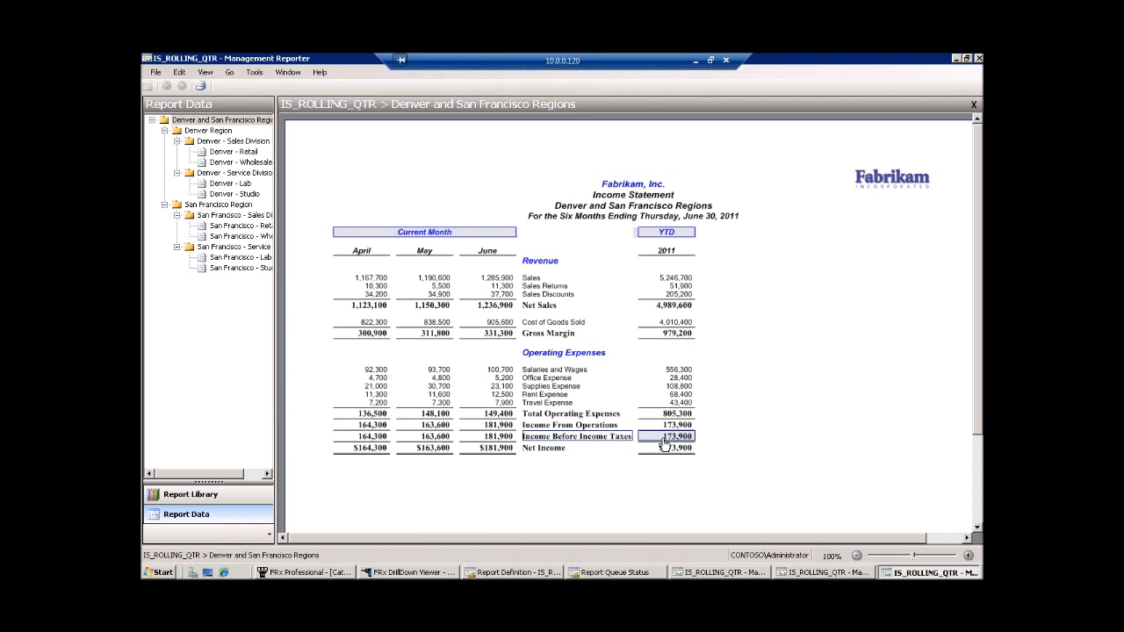
pyautogui.click(606, 439)
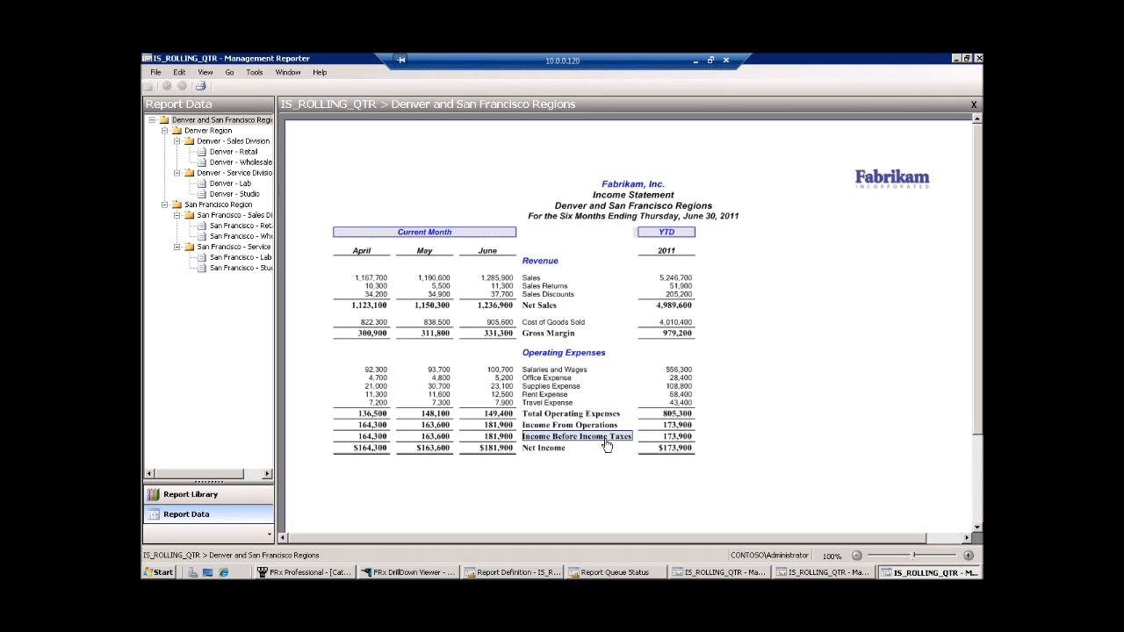
pyautogui.click(557, 354)
pyautogui.click(744, 573)
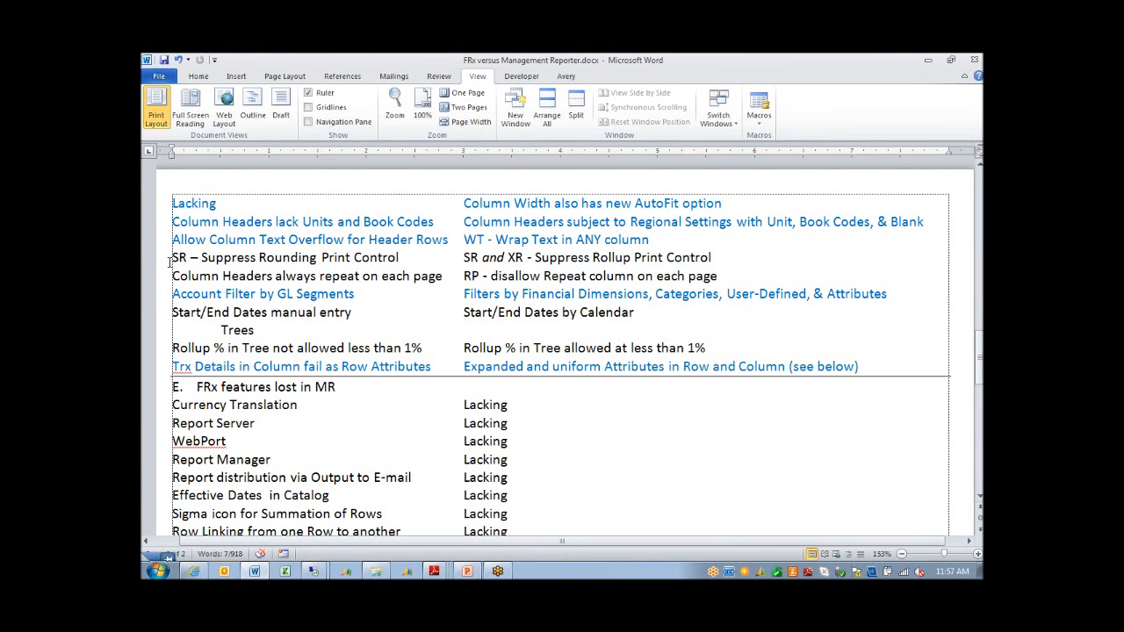
# In the Word comparison document, highlight the RP repeat-column entry, the GL Segments account filter, and the Filters by Financial Dimensions text
pyautogui.click(171, 261)
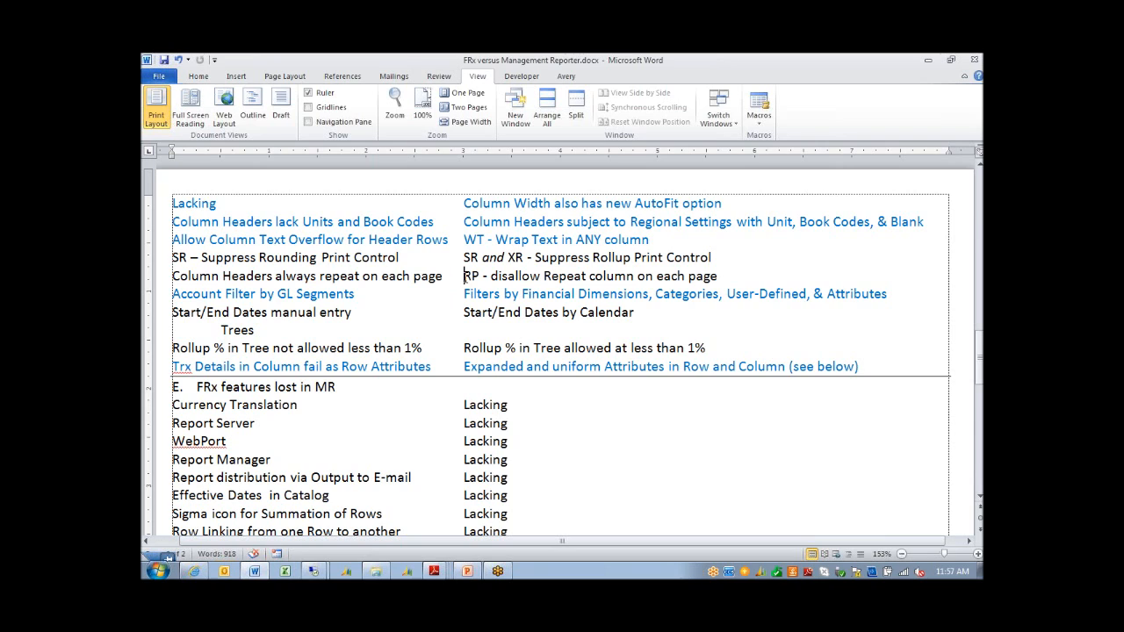
pyautogui.moveTo(465, 276); pyautogui.dragTo(705, 283)
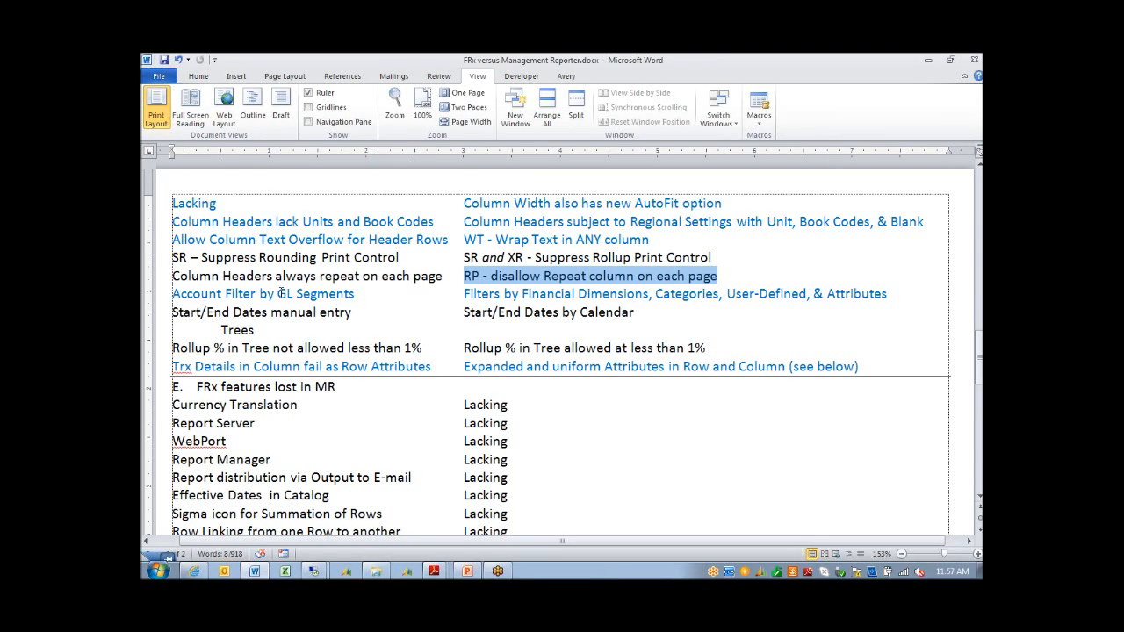
pyautogui.moveTo(278, 293); pyautogui.dragTo(332, 295)
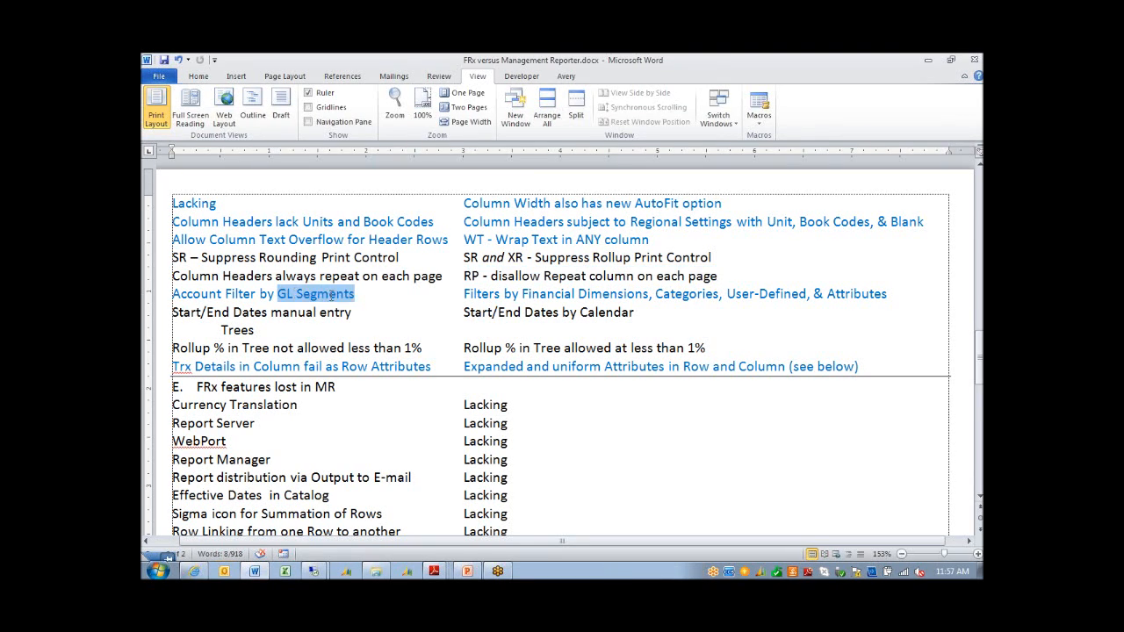
pyautogui.moveTo(464, 294); pyautogui.dragTo(615, 298)
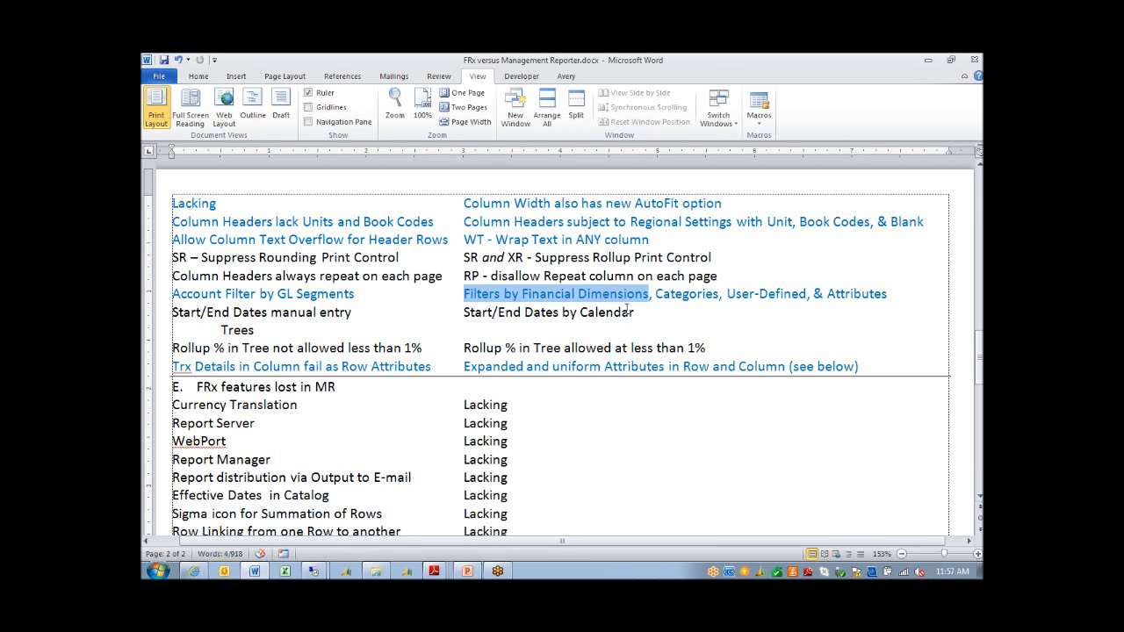
# Highlight the Start/End Dates by Calendar entry in the Management Reporter column of the comparison
pyautogui.click(611, 298)
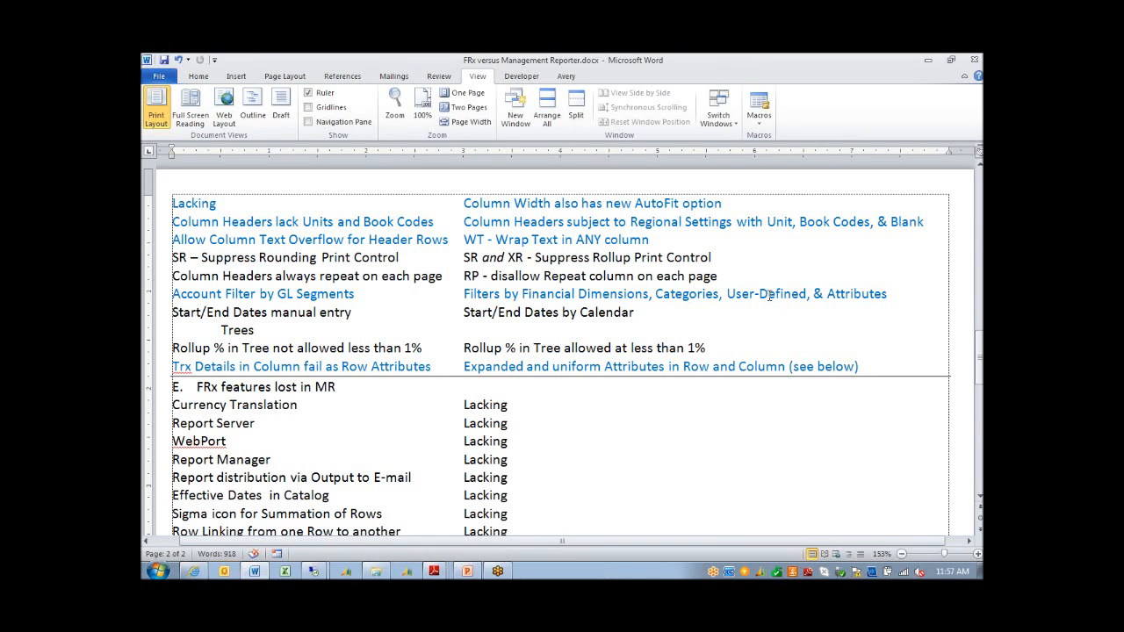
pyautogui.click(854, 294)
pyautogui.moveTo(458, 315); pyautogui.dragTo(618, 313)
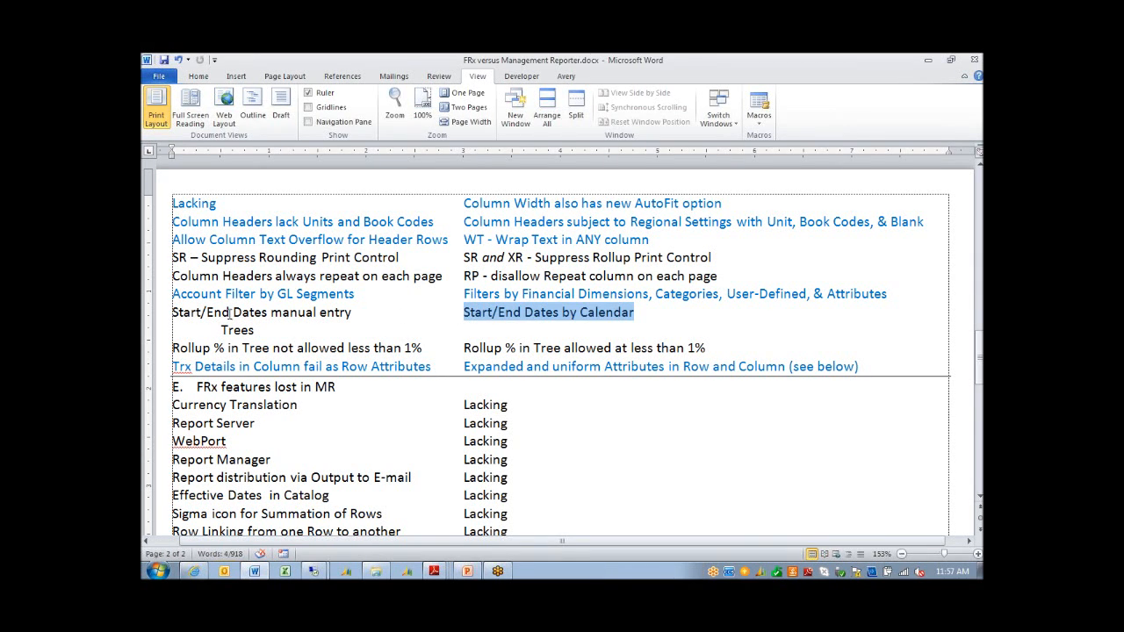
# Highlight the tree Rollup % entries with their 1% limit, and the Trx Details and Expanded and uniform Attributes entries
pyautogui.moveTo(174, 348); pyautogui.dragTo(713, 350)
pyautogui.moveTo(425, 350); pyautogui.dragTo(404, 351)
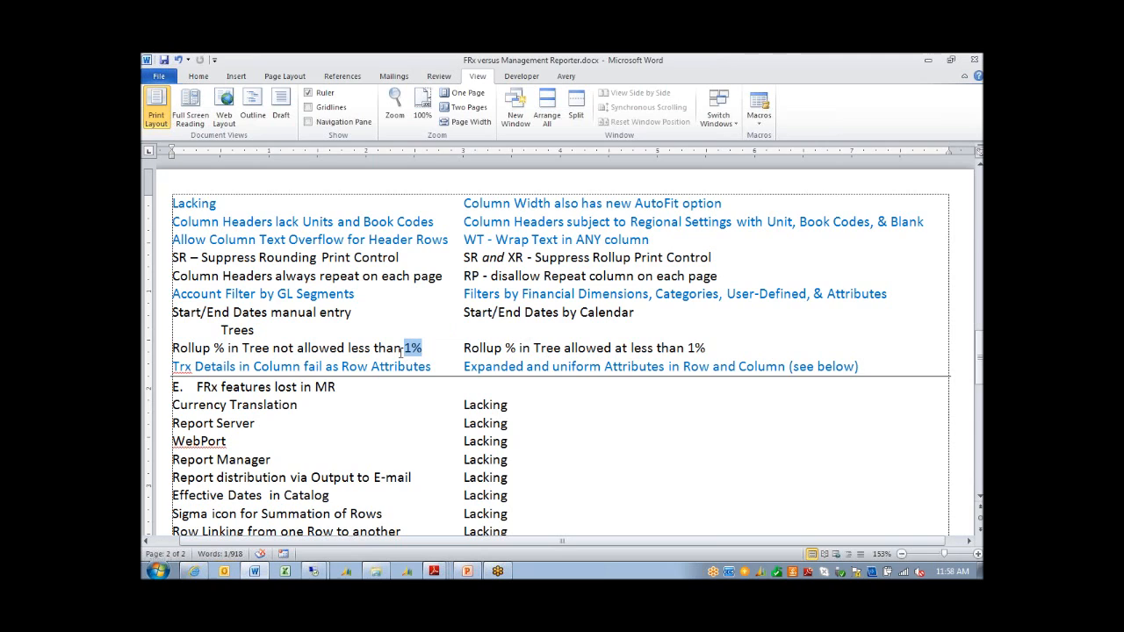
pyautogui.moveTo(174, 362); pyautogui.dragTo(423, 361)
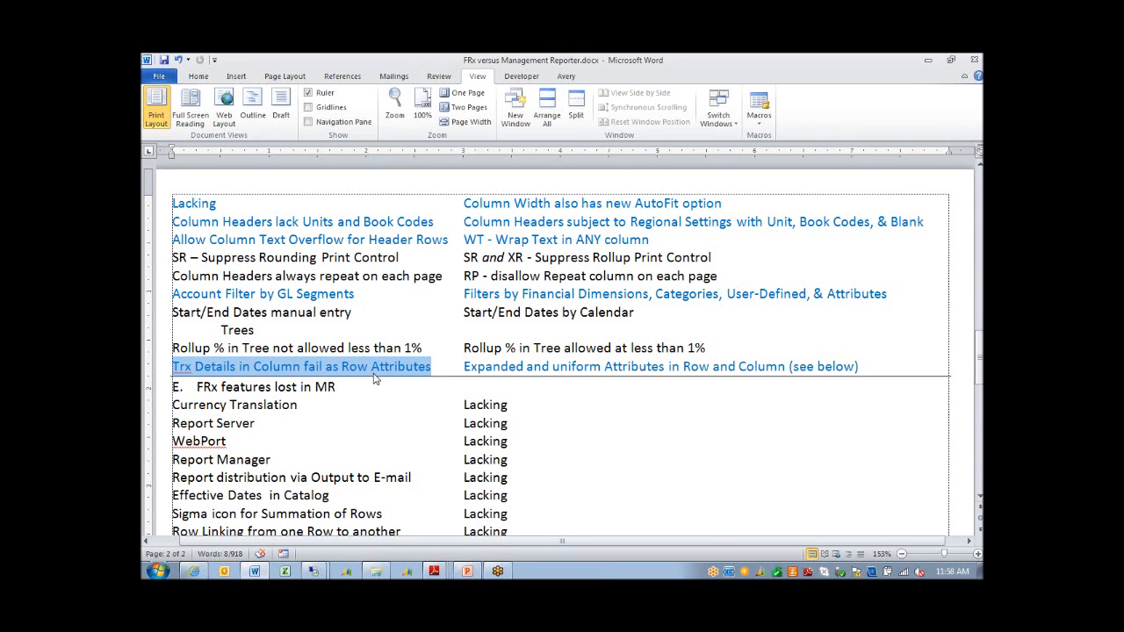
pyautogui.moveTo(464, 367); pyautogui.dragTo(856, 369)
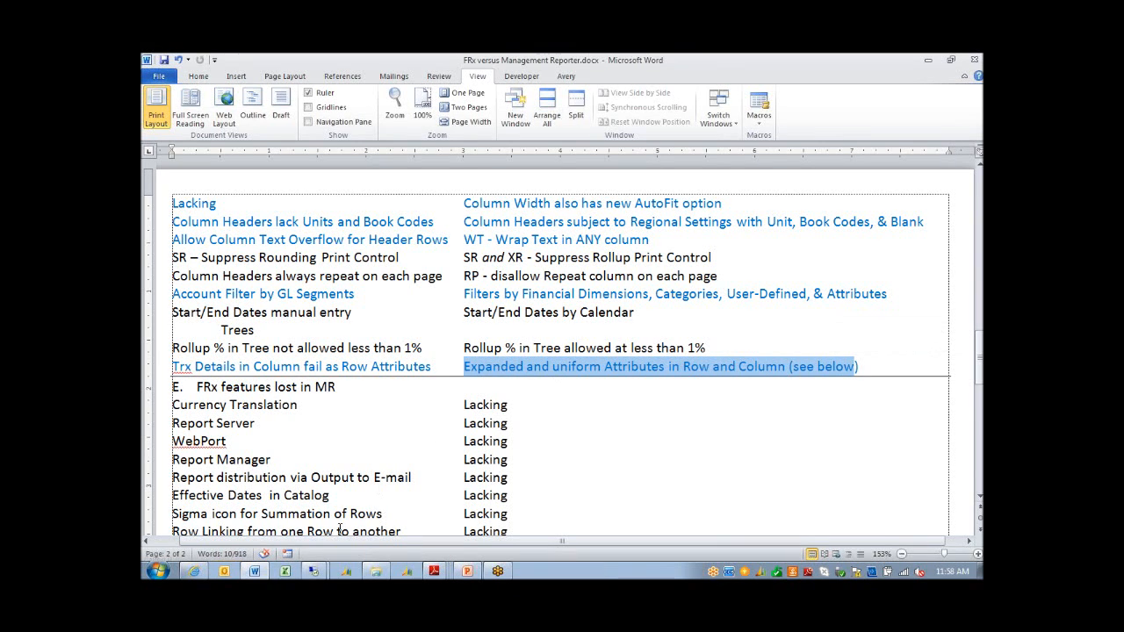
# Switch to Management Reporter and open the attribute filter for column A of the 3Cur_YTD column definition used by IS_RollQtr
pyautogui.click(314, 571)
pyautogui.click(318, 525)
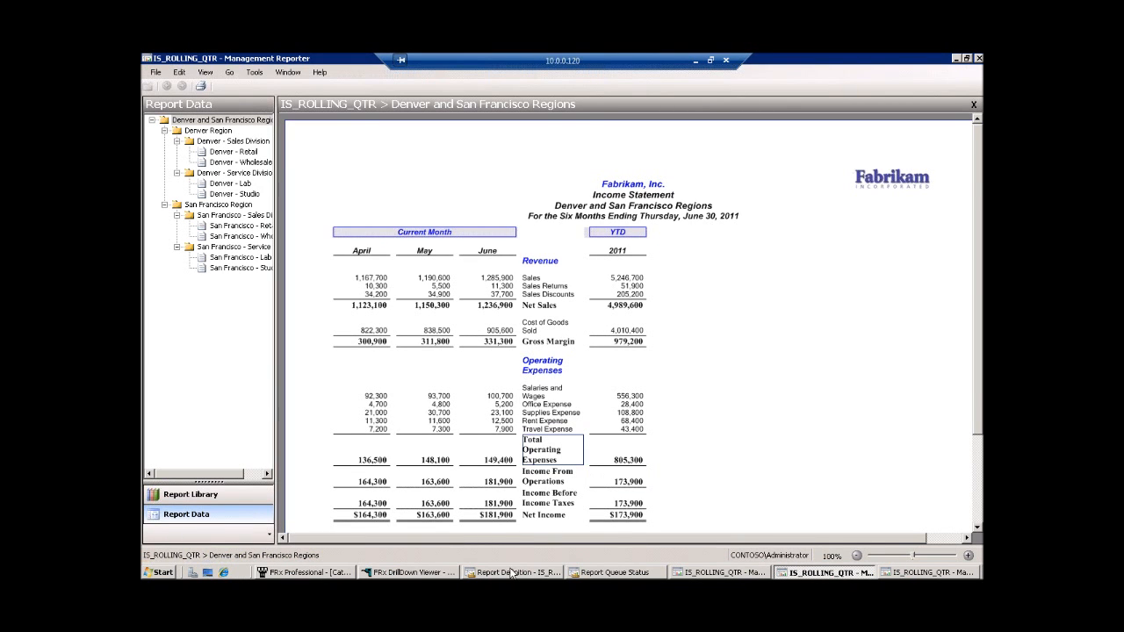
pyautogui.click(512, 572)
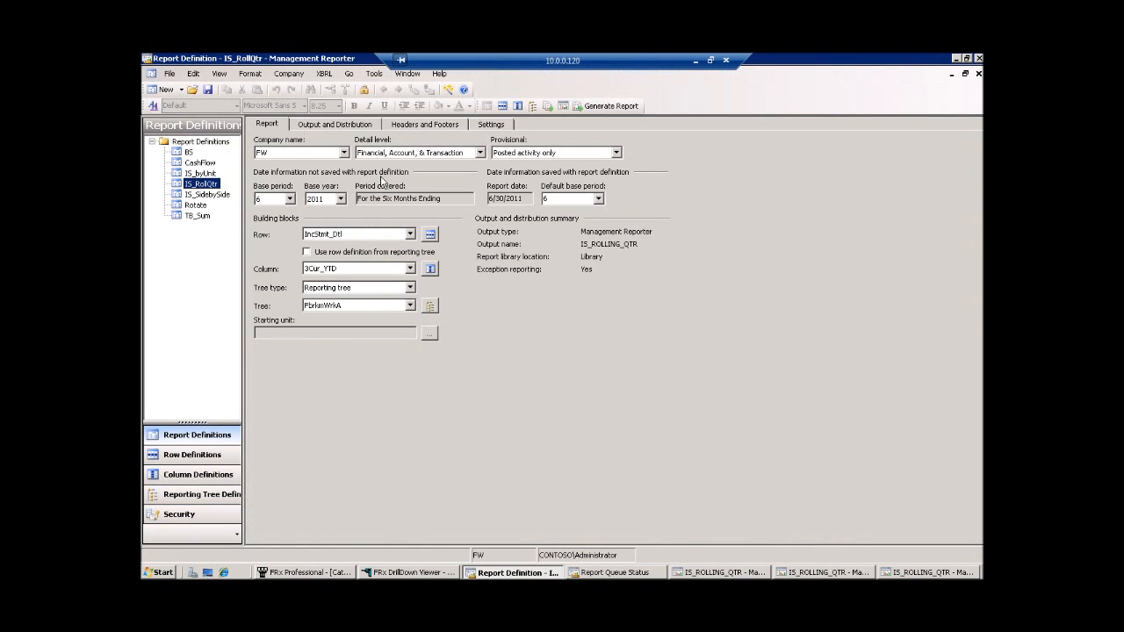
pyautogui.click(431, 270)
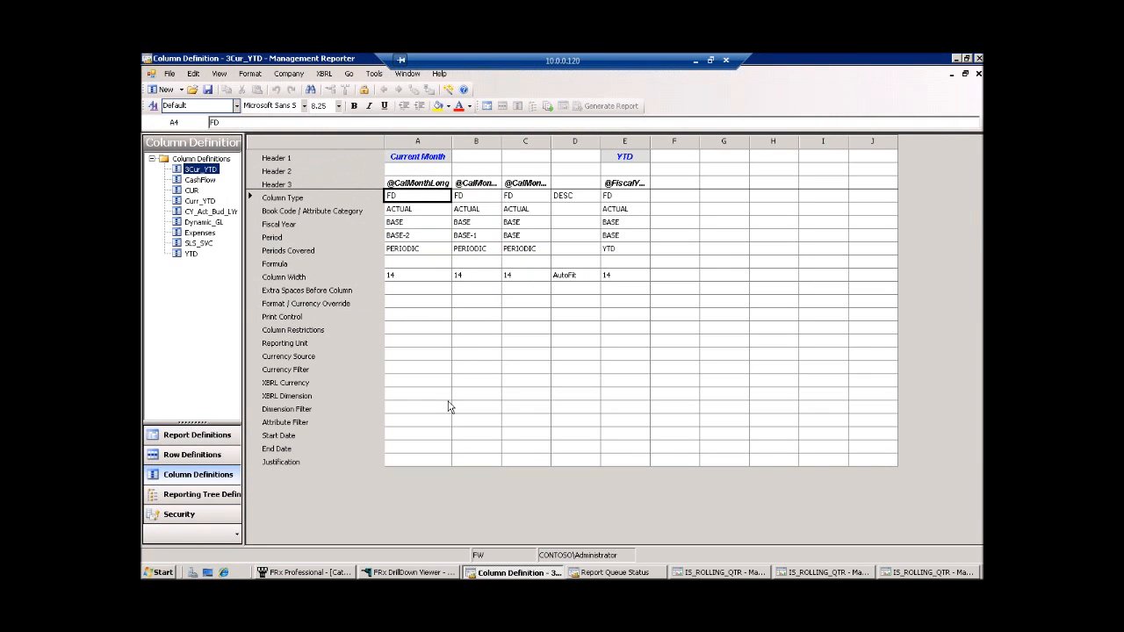
pyautogui.doubleClick(439, 423)
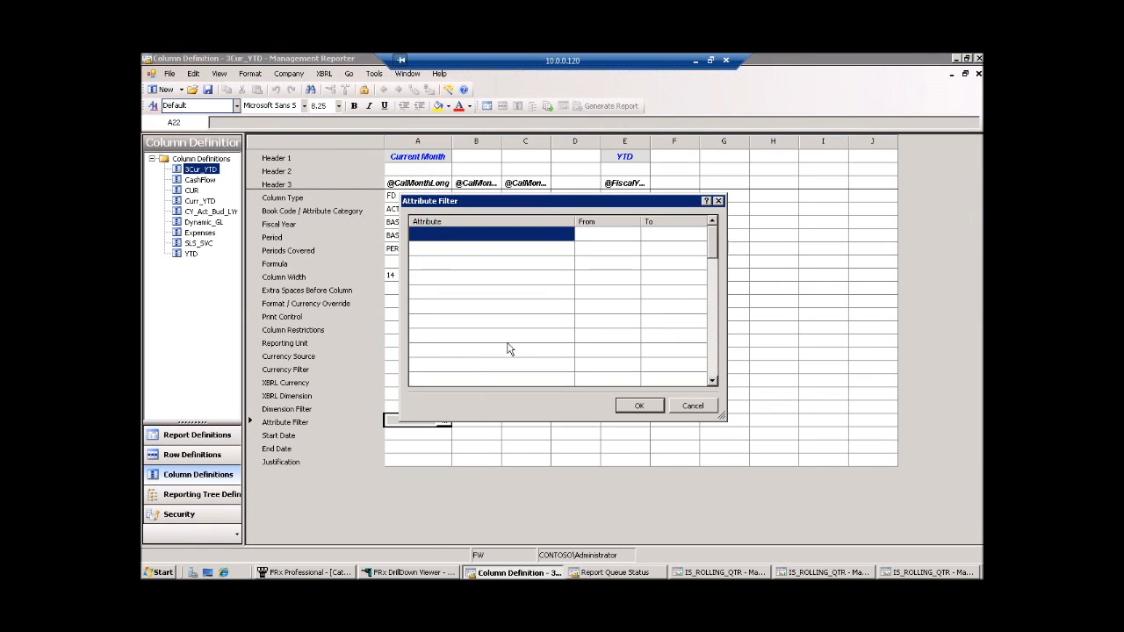
# Review the available filter attributes, choose Account Type, and show the values offered for the start of its range
pyautogui.click(569, 234)
pyautogui.click(568, 233)
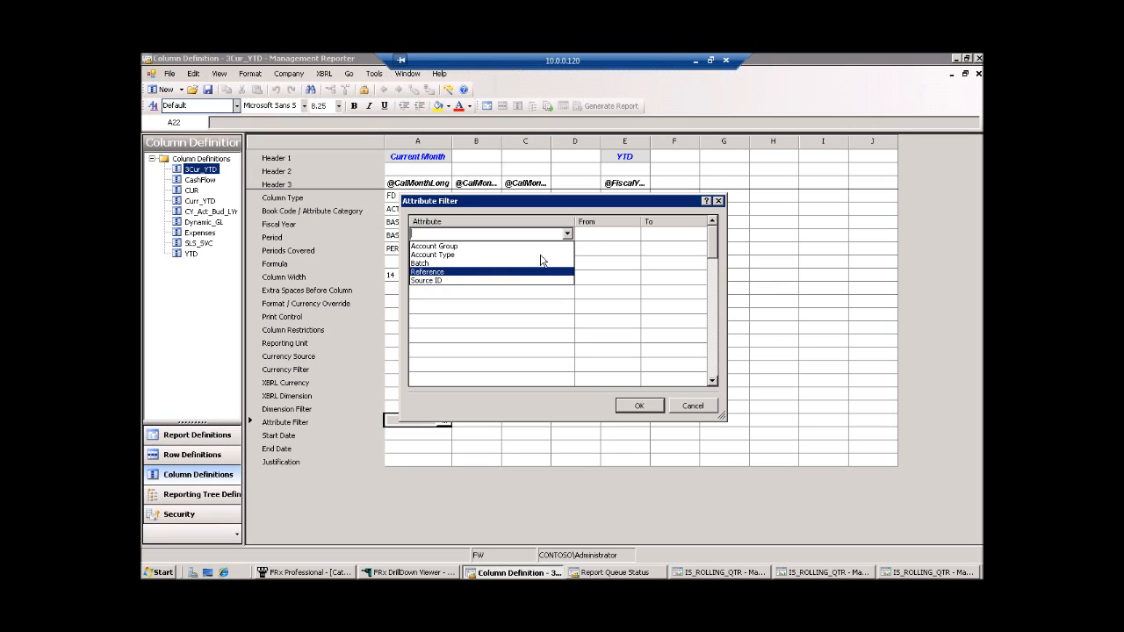
pyautogui.click(568, 234)
pyautogui.click(593, 235)
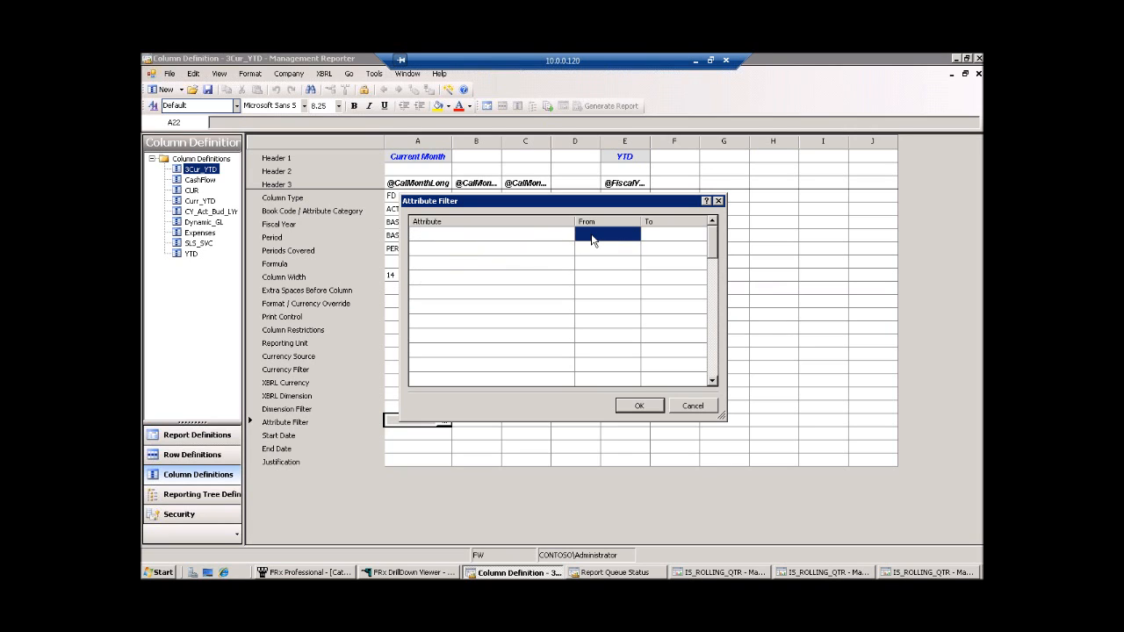
pyautogui.click(592, 235)
pyautogui.click(568, 234)
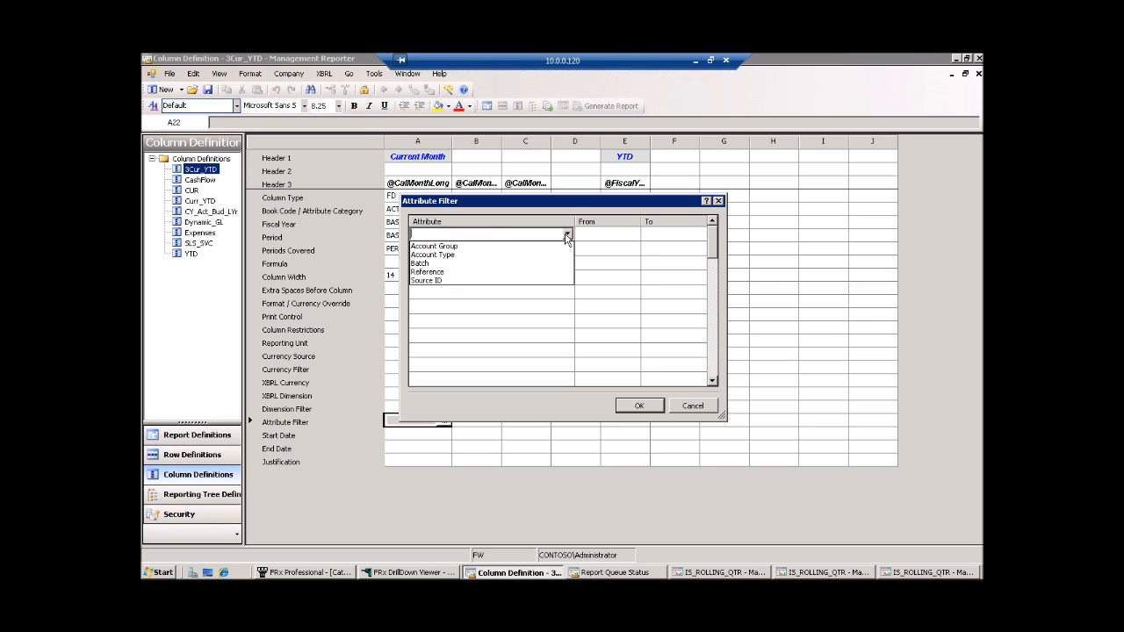
pyautogui.click(460, 255)
pyautogui.click(631, 237)
pyautogui.click(632, 237)
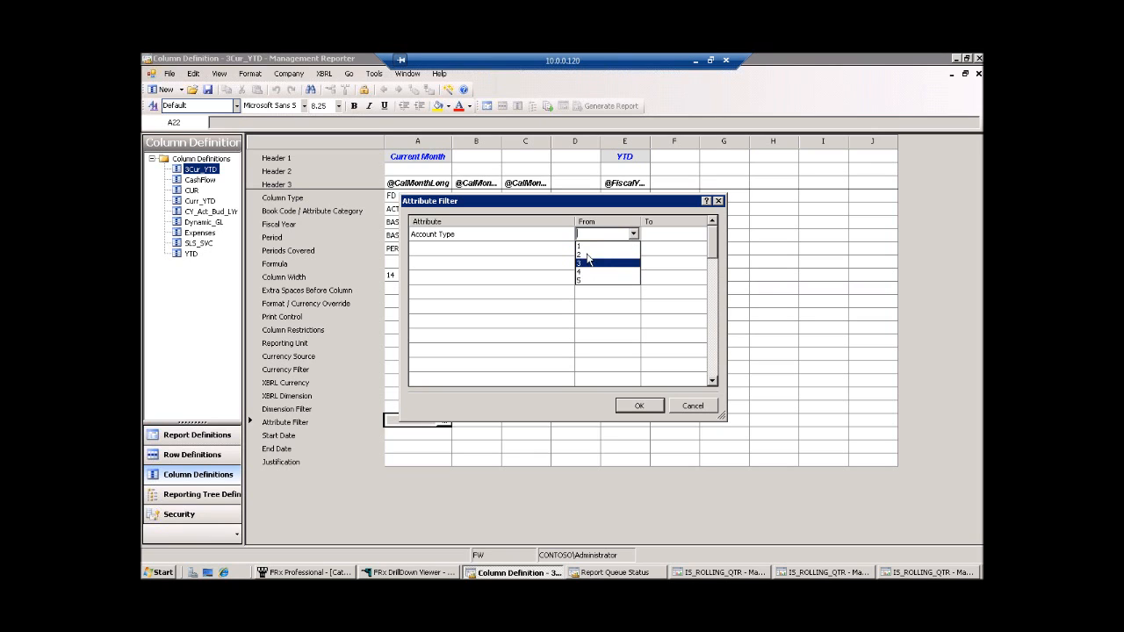
# Change the filter attribute to Reference and start editing its From value
pyautogui.click(570, 232)
pyautogui.click(570, 235)
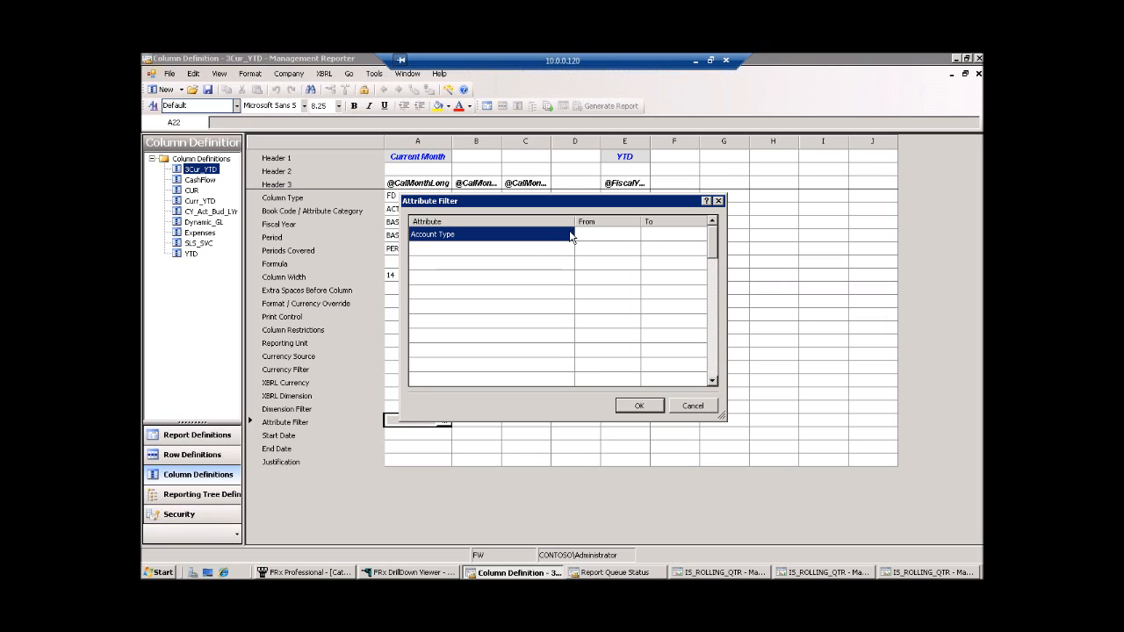
pyautogui.click(570, 236)
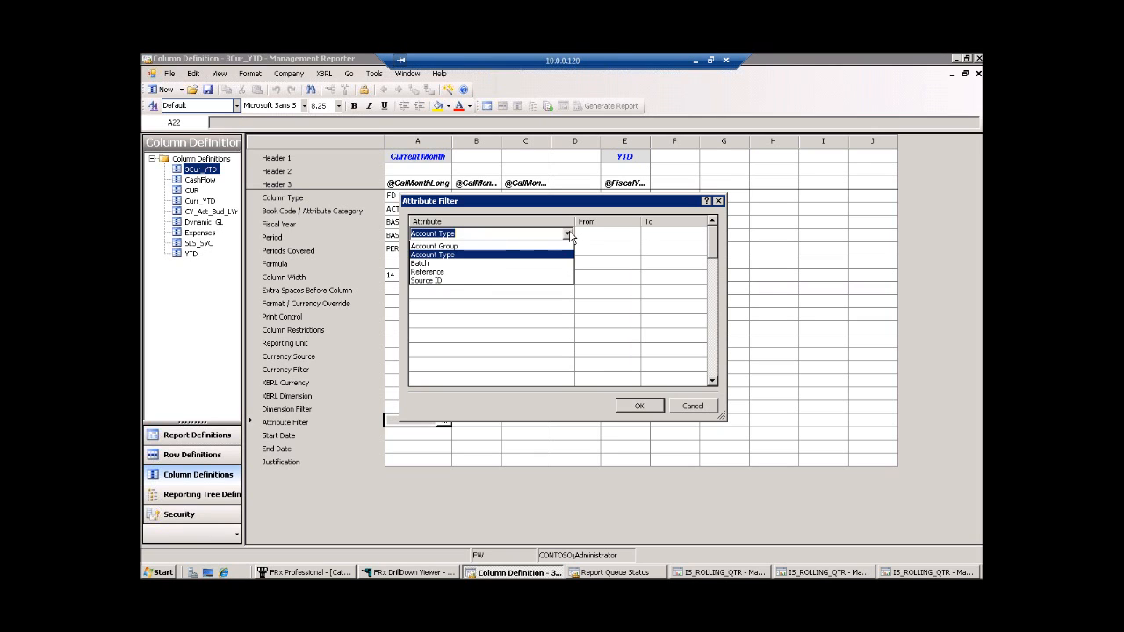
pyautogui.click(470, 272)
pyautogui.click(622, 234)
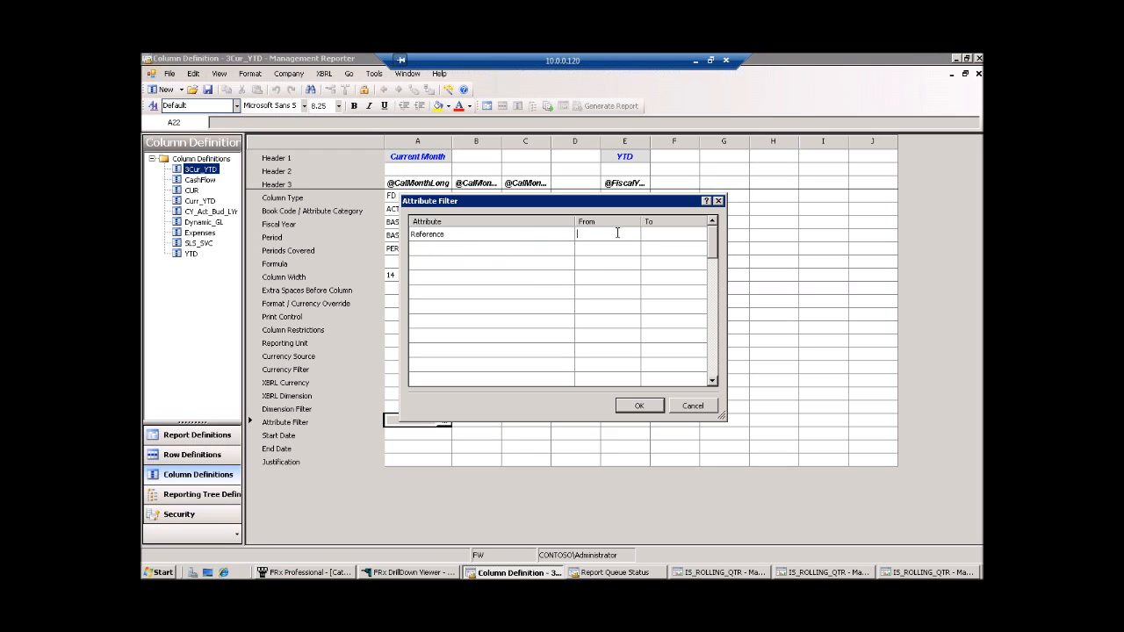
# Change the filter attribute to Source ID and check its From and To range fields
pyautogui.click(563, 235)
pyautogui.click(568, 234)
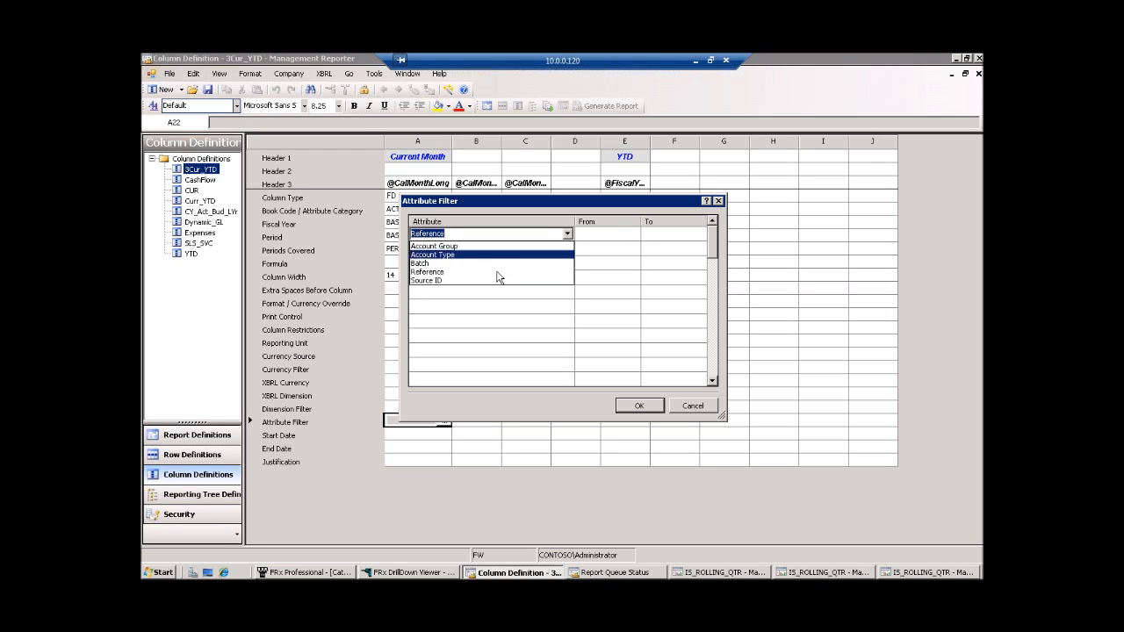
pyautogui.click(469, 281)
pyautogui.click(614, 232)
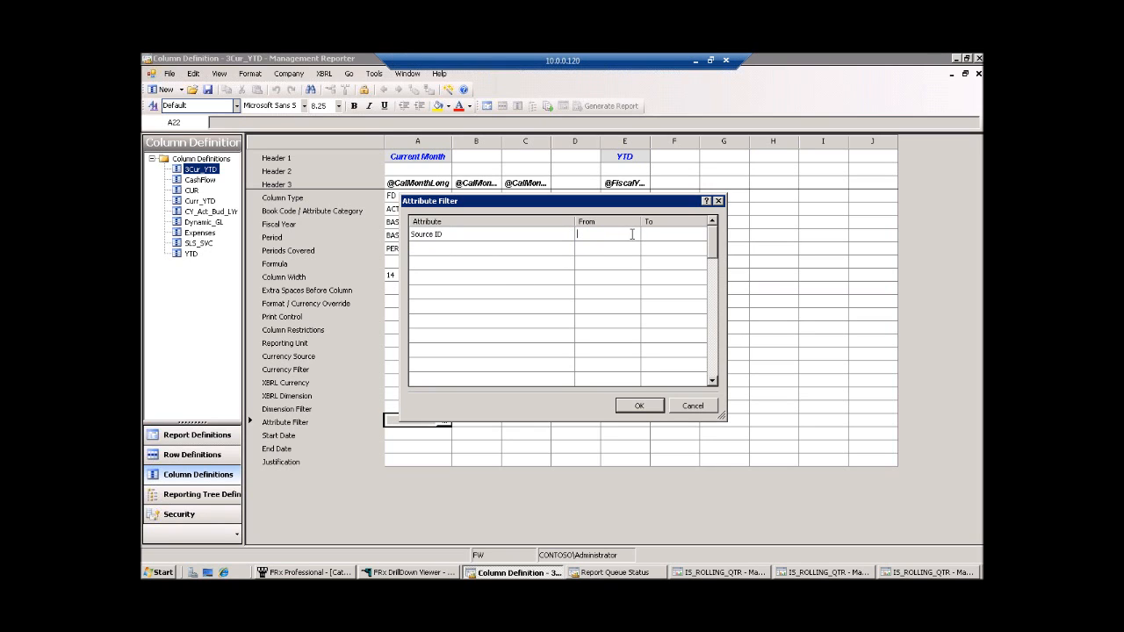
pyautogui.click(649, 234)
# Change the filter attribute to Batch, check its From field, and cancel the attribute filter
pyautogui.click(569, 235)
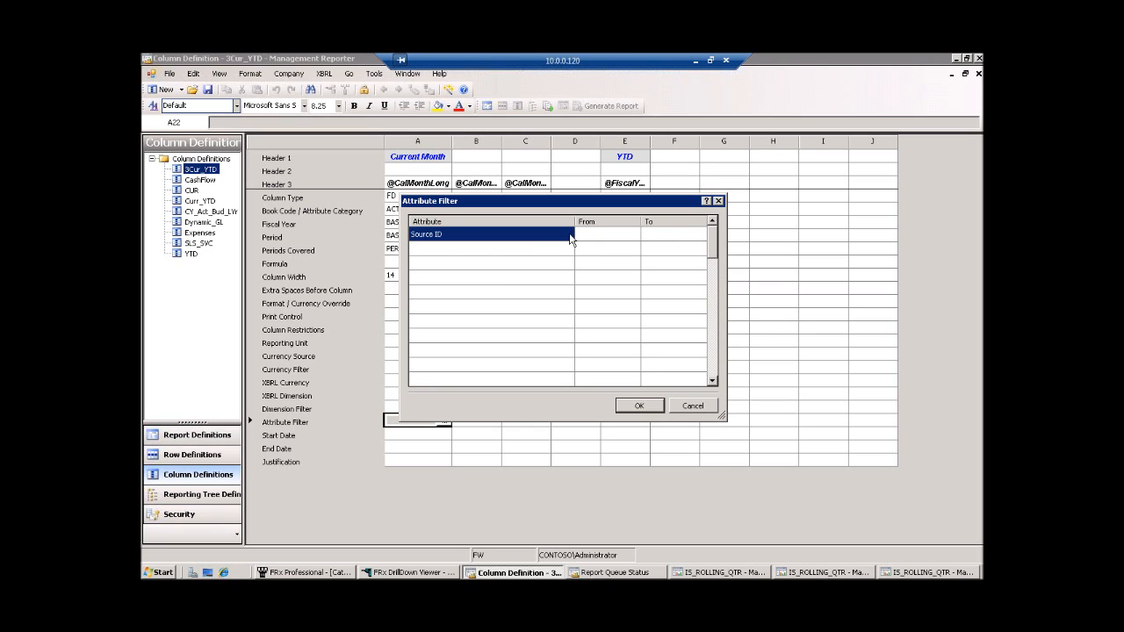
pyautogui.click(568, 235)
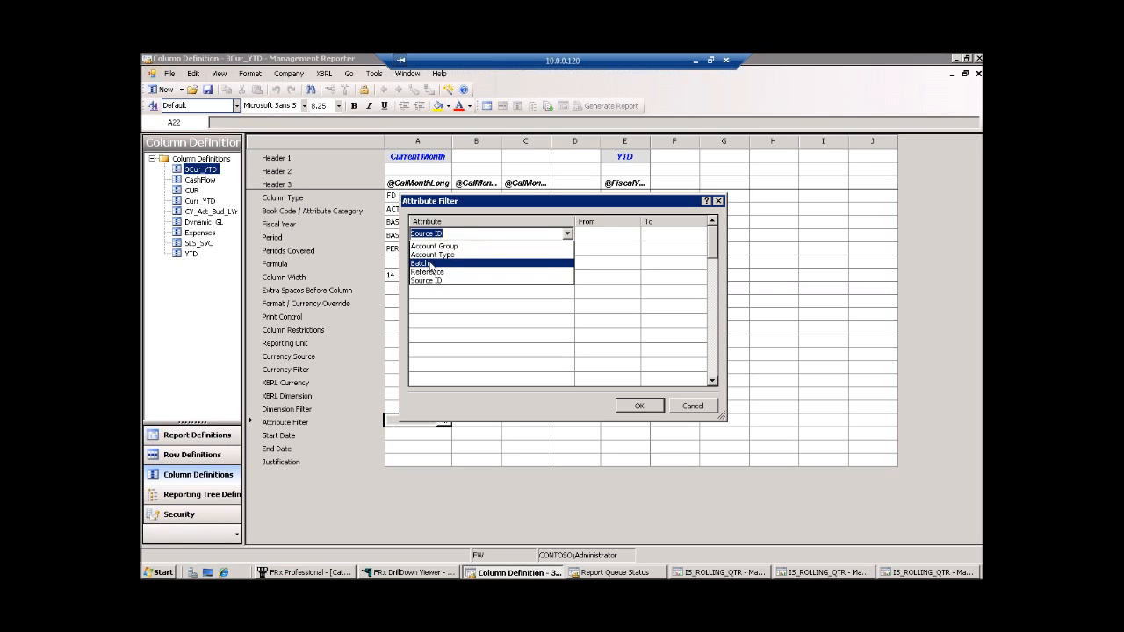
pyautogui.click(544, 245)
pyautogui.click(582, 239)
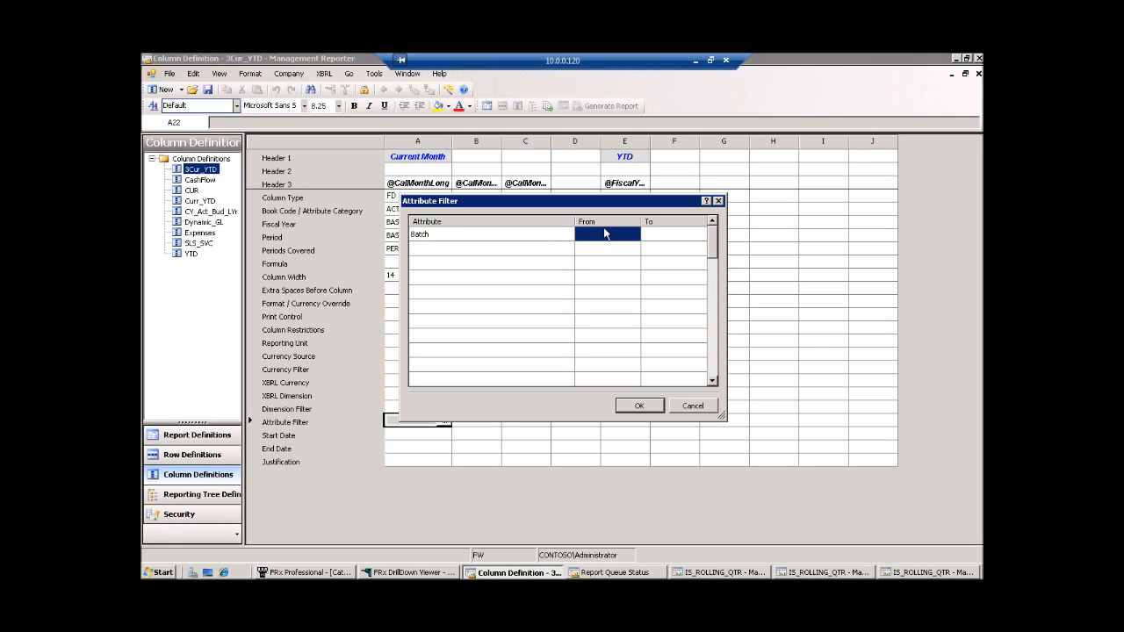
pyautogui.click(694, 407)
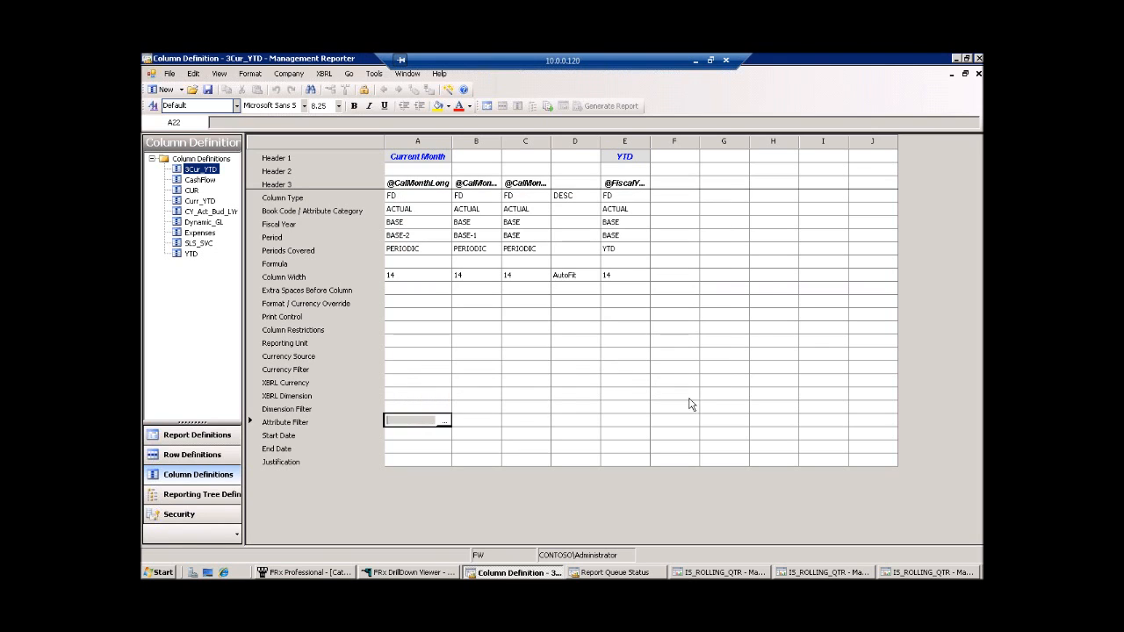
# Close the 3Cur_YTD column definition and open the row modifier for Salaries and Wages in the IncStmt_Dtl row definition
pyautogui.click(433, 410)
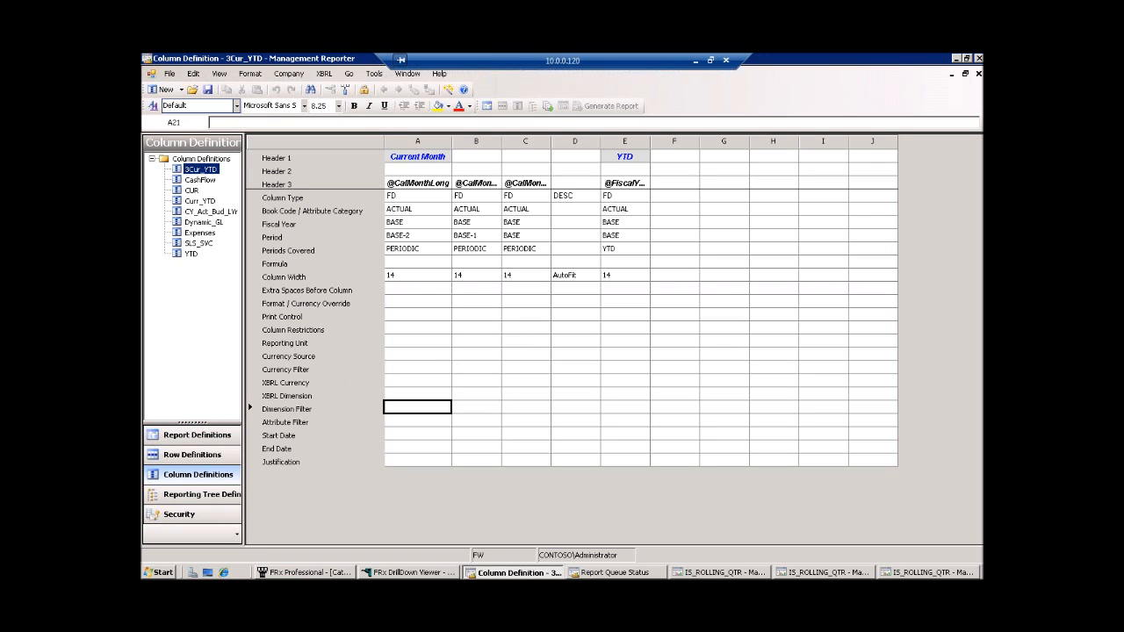
pyautogui.click(978, 73)
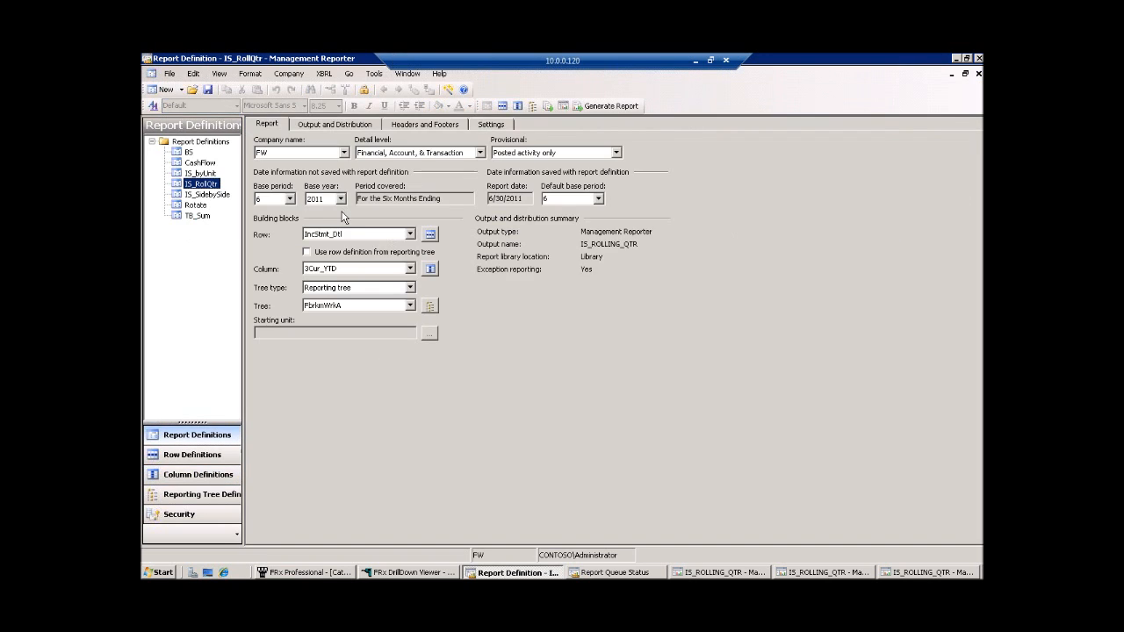
pyautogui.click(430, 234)
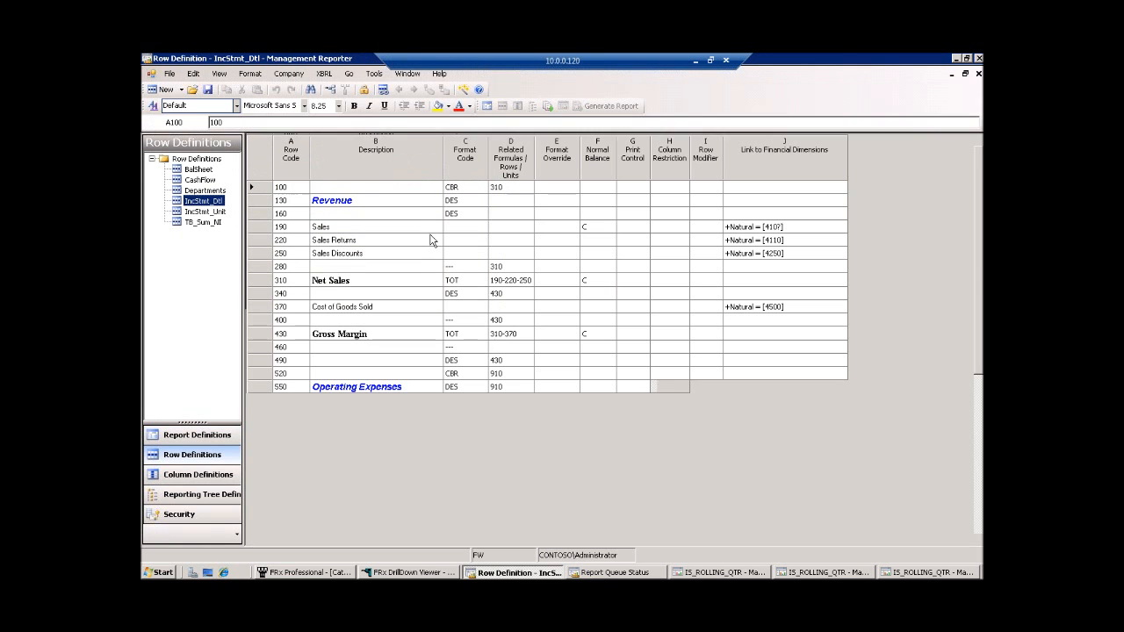
pyautogui.click(711, 336)
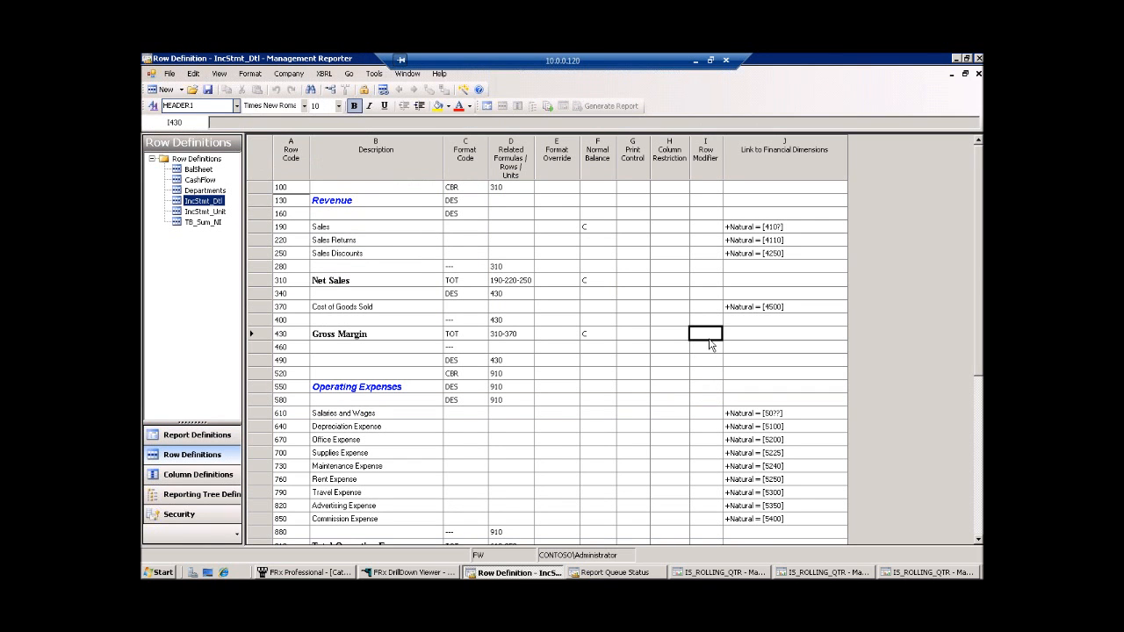
pyautogui.click(711, 414)
pyautogui.doubleClick(711, 415)
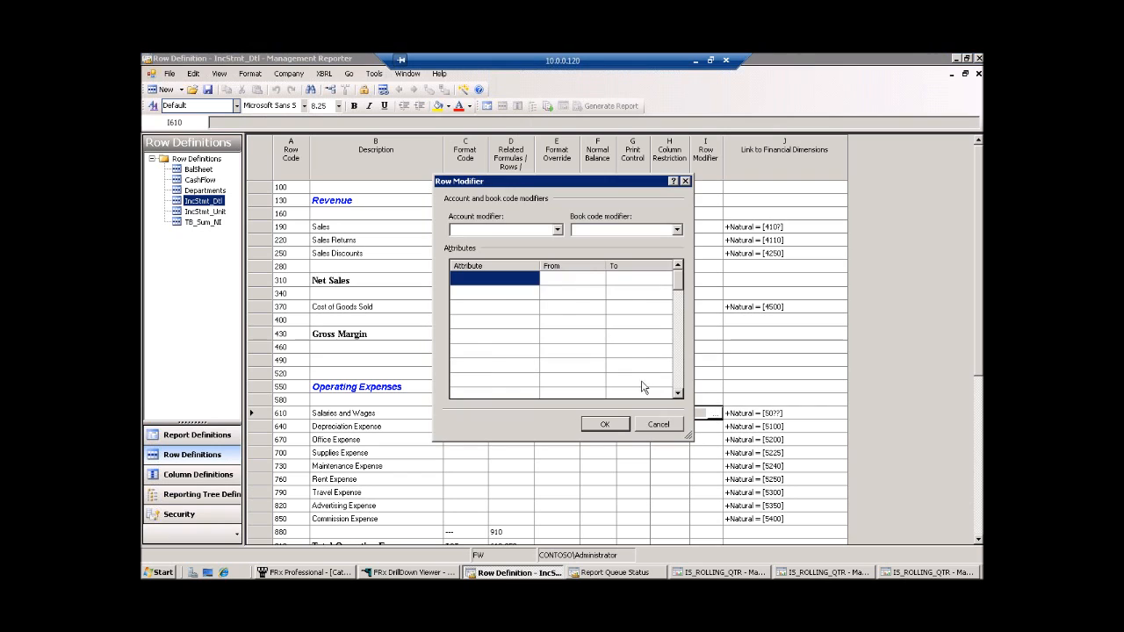
# Review the account modifier, book code modifier and attribute choices for the Salaries and Wages row, and cancel the row modifier
pyautogui.click(557, 229)
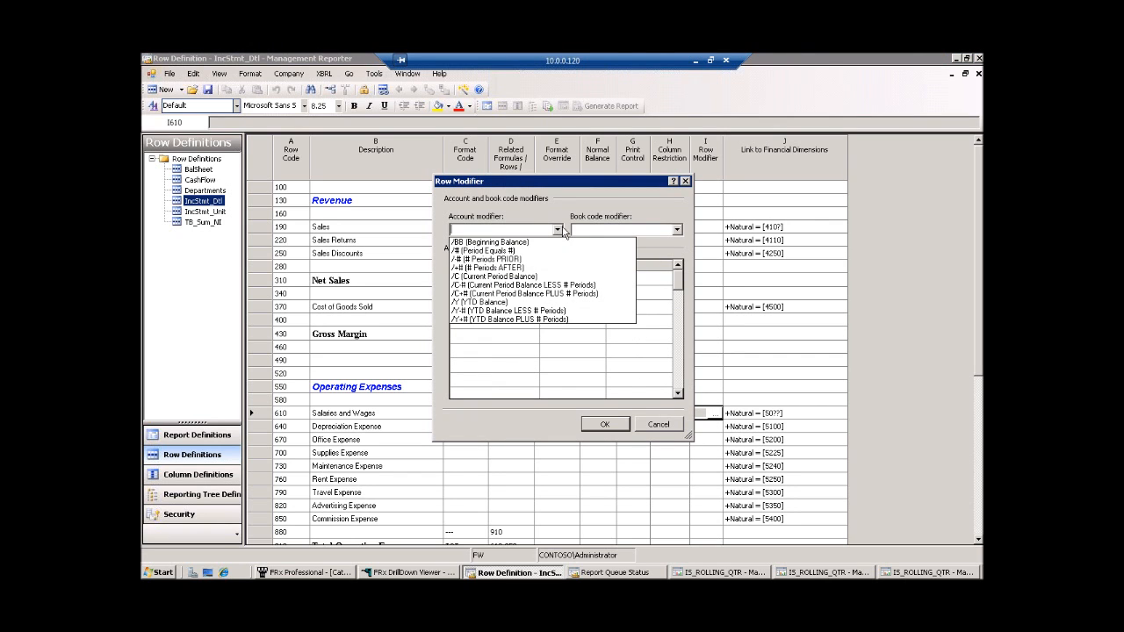
pyautogui.click(677, 230)
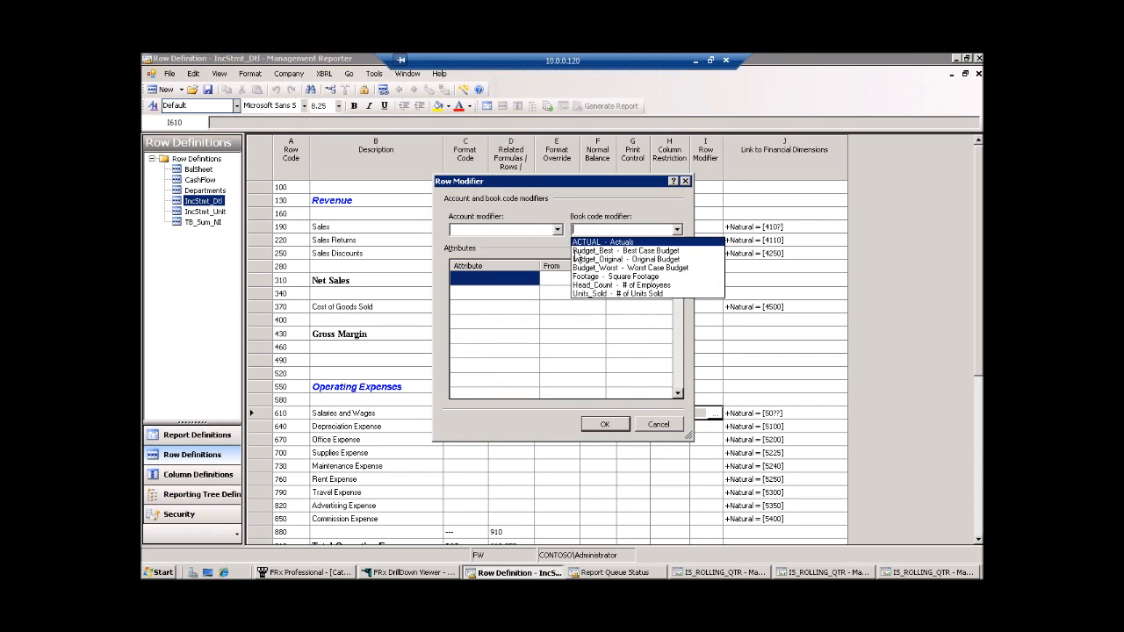
pyautogui.click(538, 281)
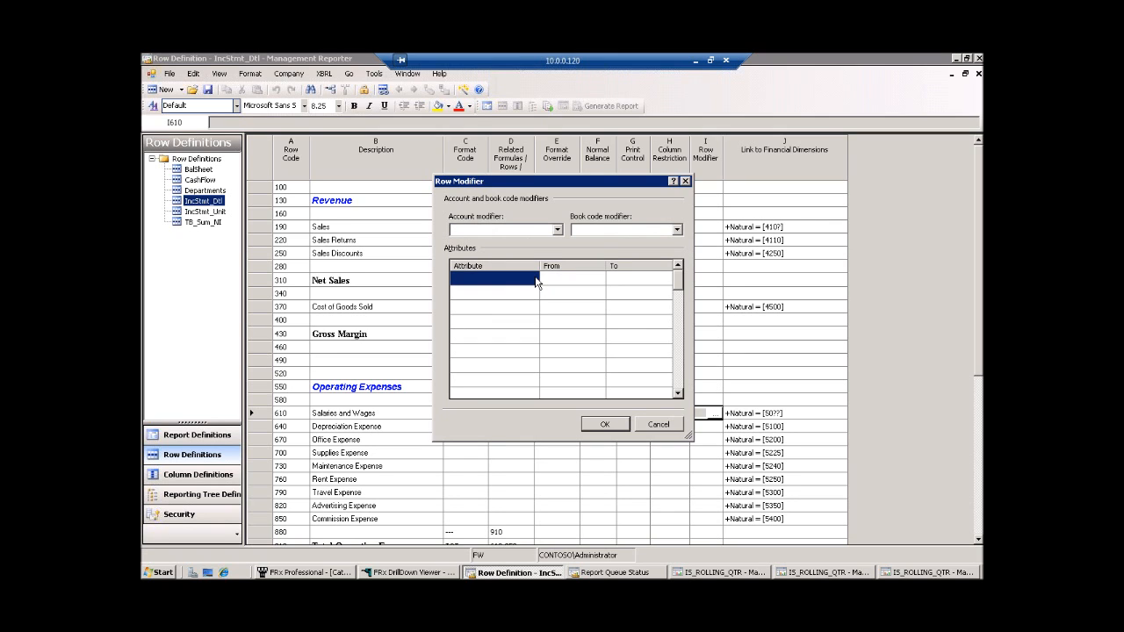
pyautogui.click(536, 280)
pyautogui.click(532, 278)
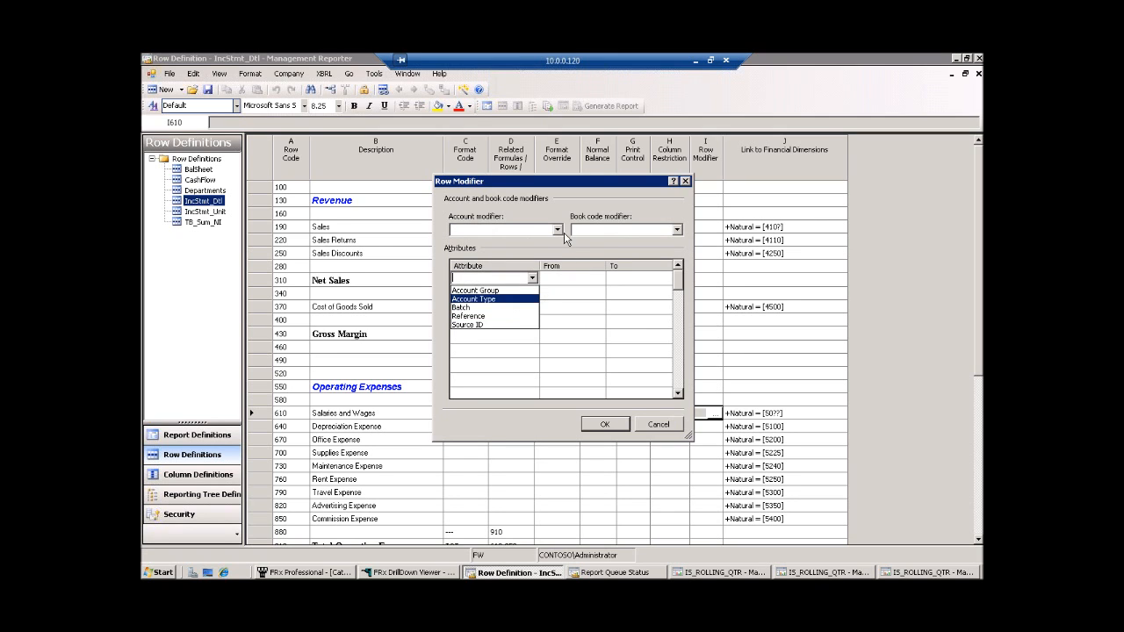
pyautogui.click(657, 424)
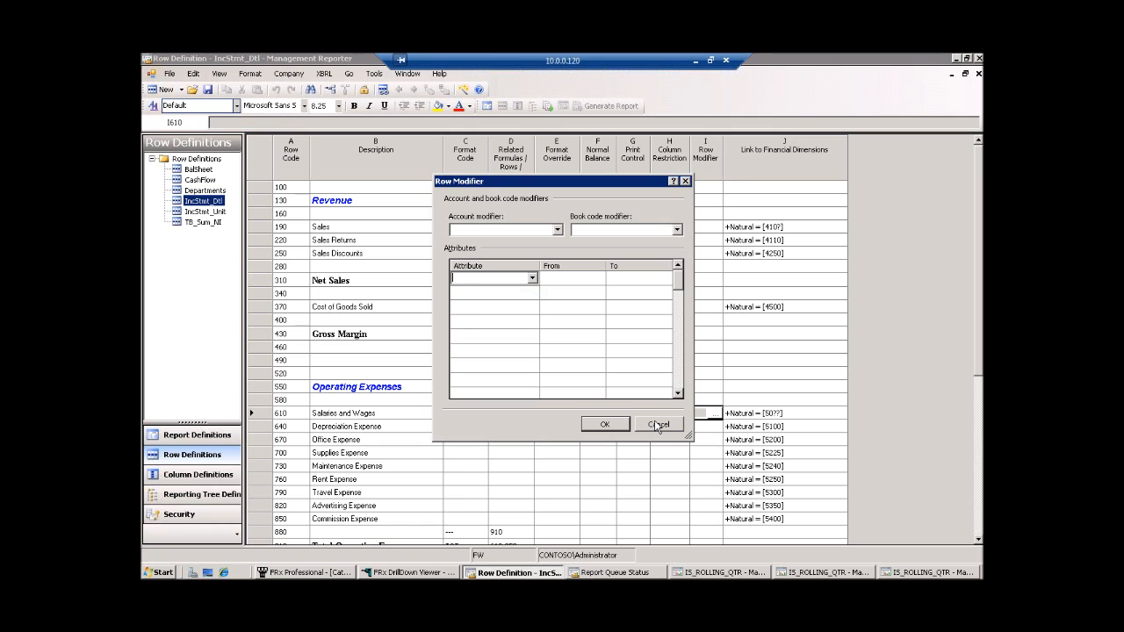
pyautogui.click(657, 423)
# Close the row definition, and examine the FbrkmWrkA reporting tree's columns from Dimensions through Rollup % and Additional Text
pyautogui.click(978, 75)
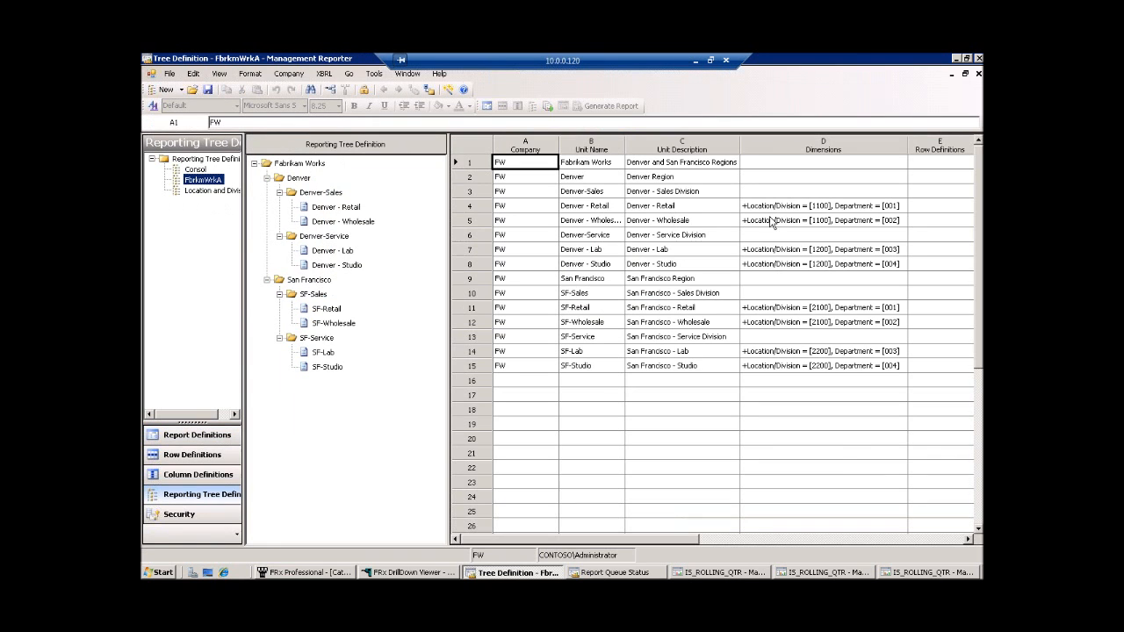
pyautogui.click(866, 543)
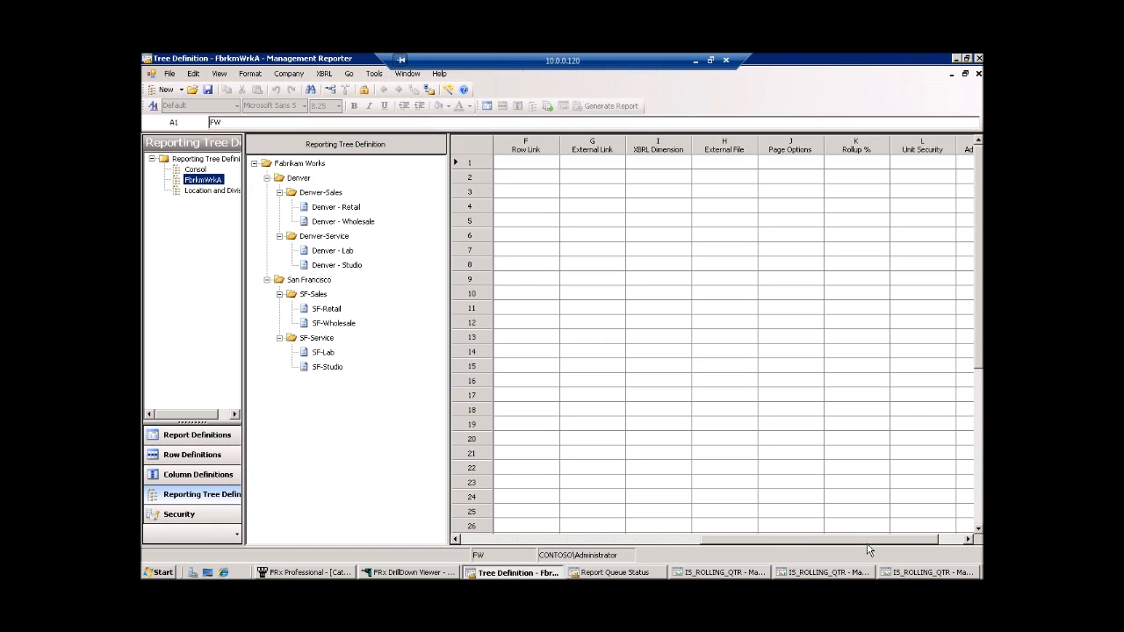
pyautogui.click(941, 540)
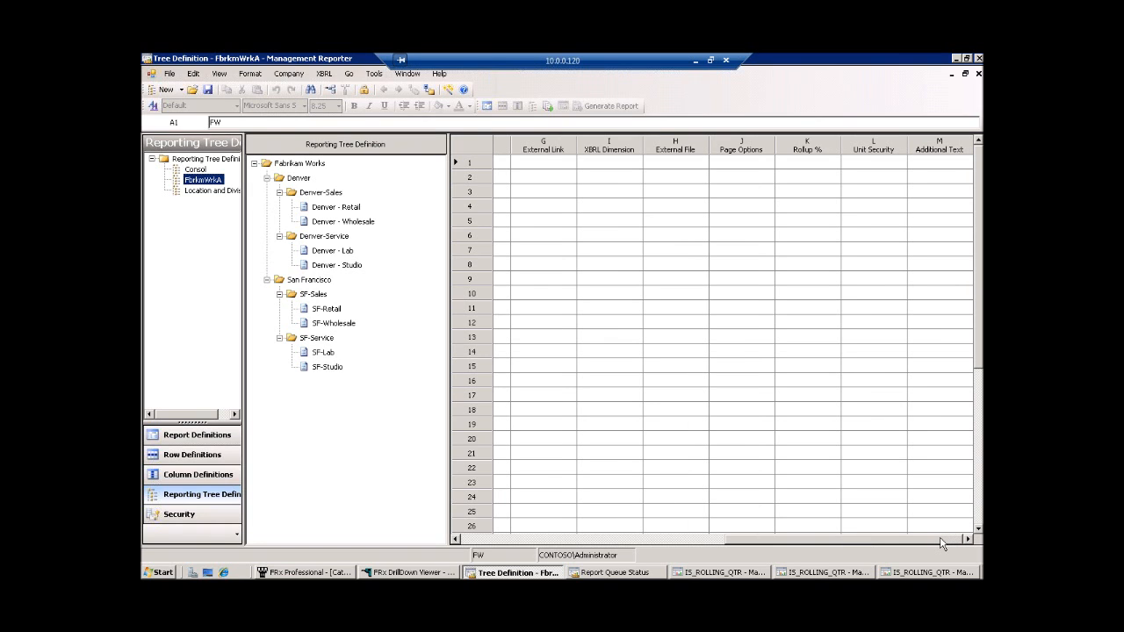
# Inspect the Natural, Location/Division and Department dimensions of the Denver - Retail unit, and close the Dimensions dialog
pyautogui.click(578, 542)
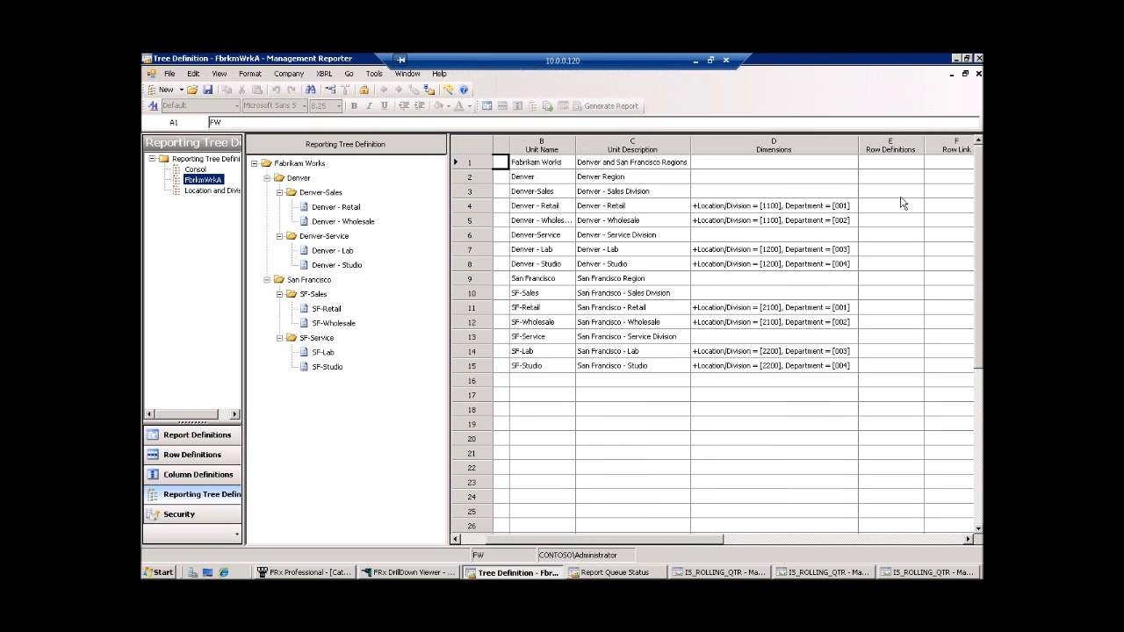
pyautogui.click(854, 212)
pyautogui.click(850, 207)
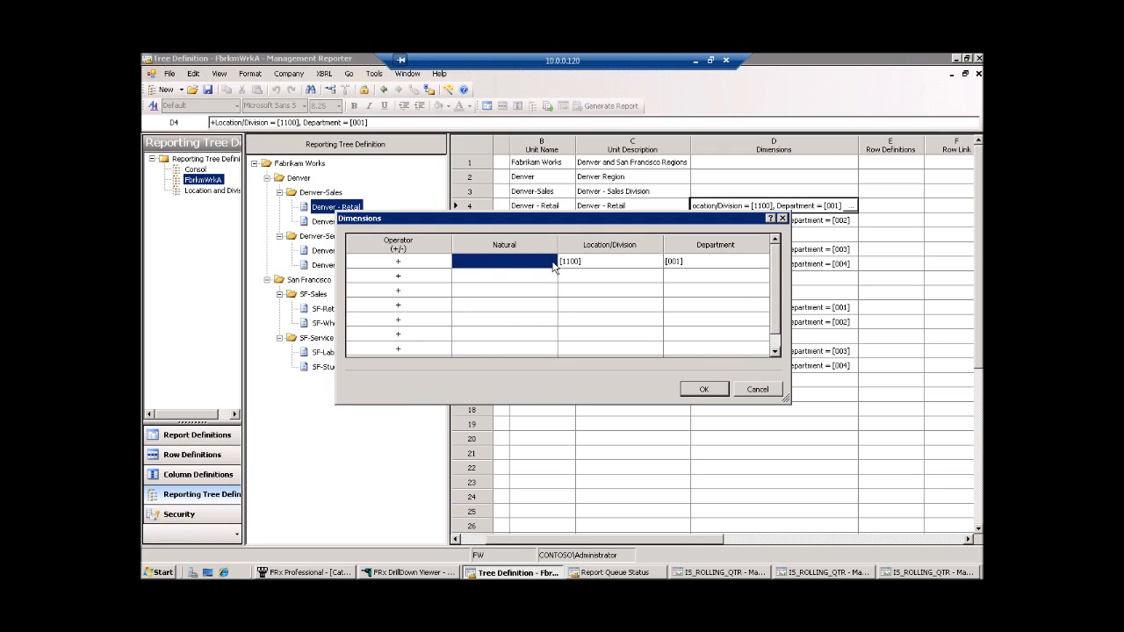
pyautogui.click(605, 267)
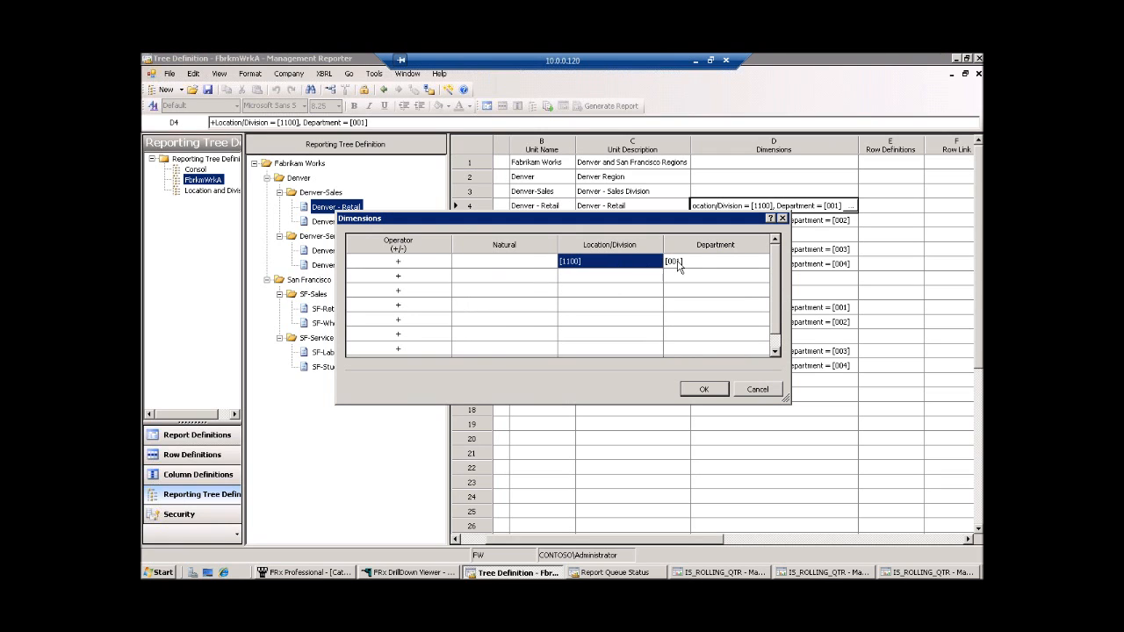
pyautogui.click(705, 267)
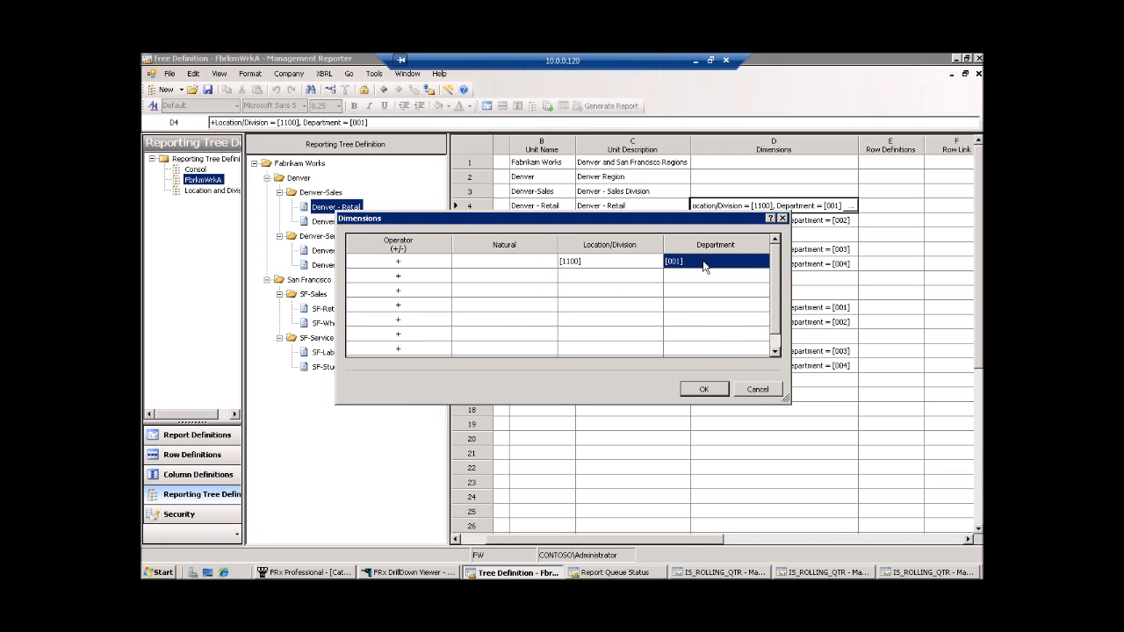
pyautogui.click(782, 219)
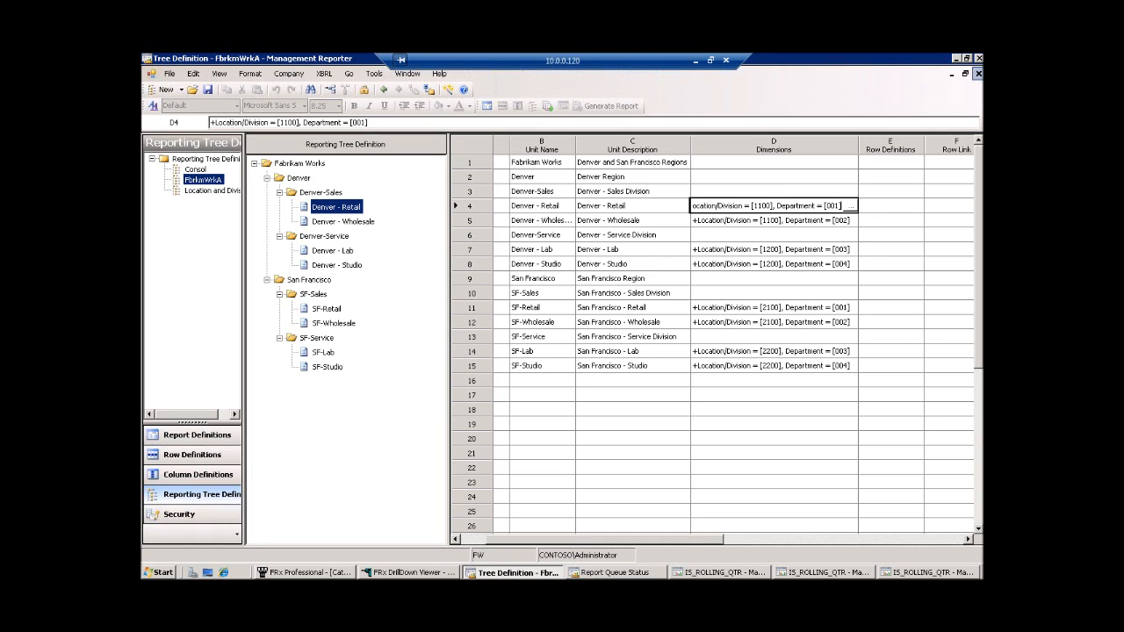
# Close the reporting tree, and check the financial dimension links in the IncStmt_Dtl row definition before closing it
pyautogui.click(979, 73)
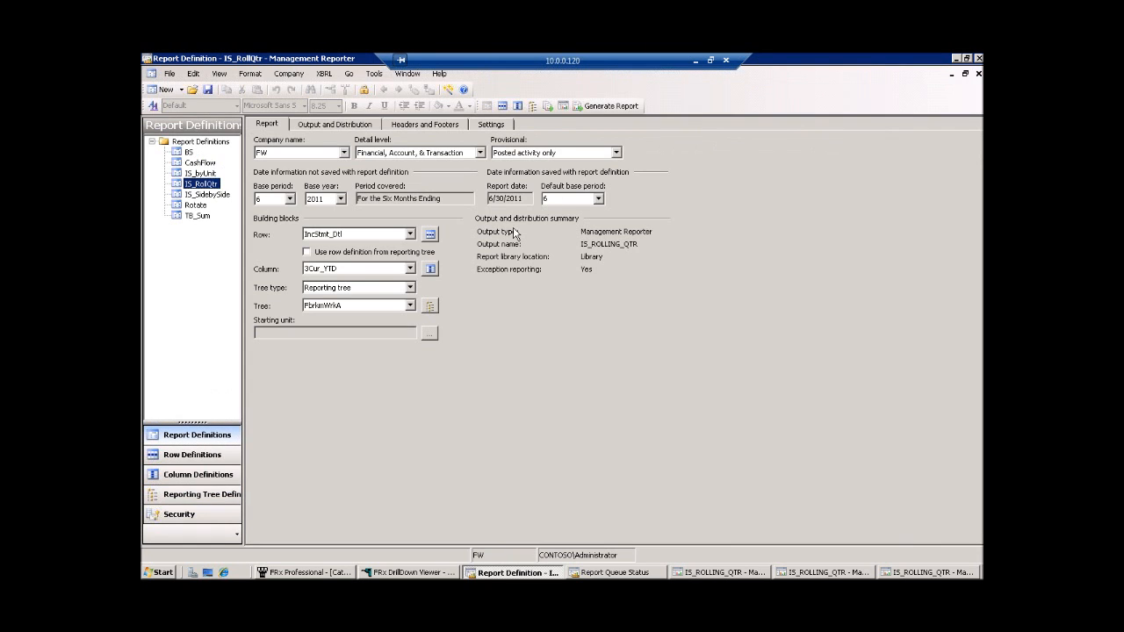
pyautogui.click(429, 234)
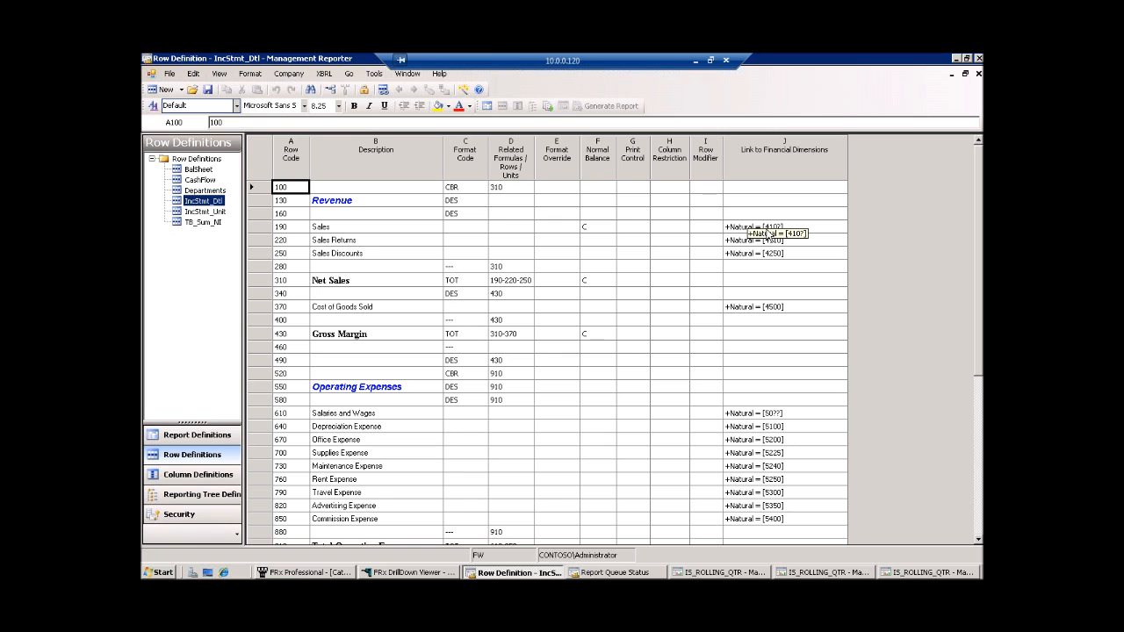
pyautogui.click(973, 73)
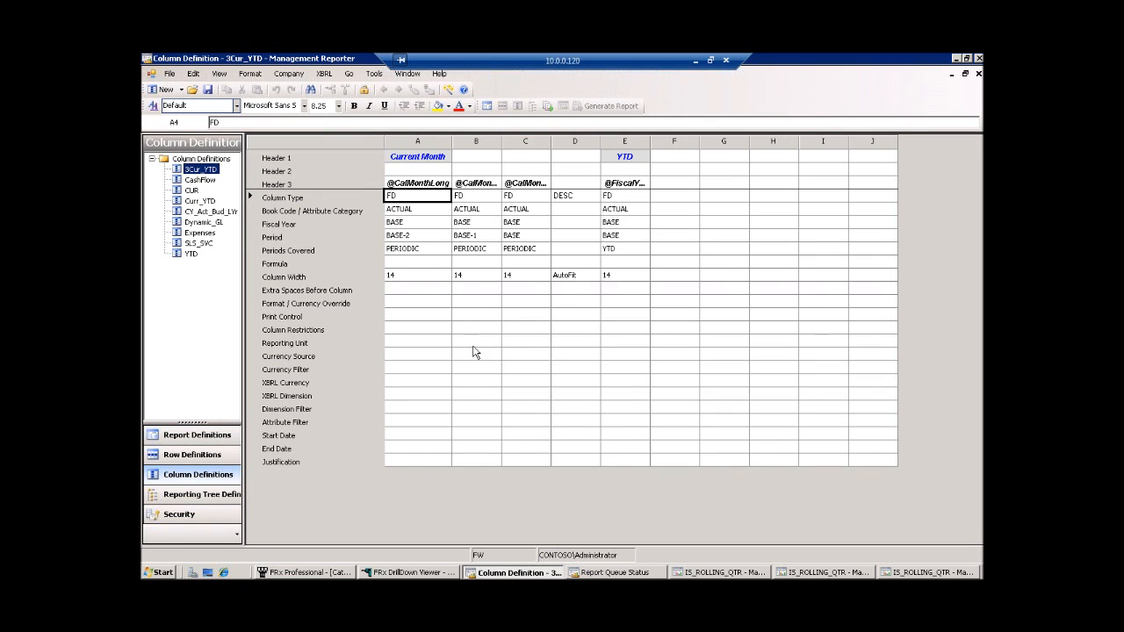
# Review the available column types for column C of the 3Cur_YTD column definition
pyautogui.click(683, 186)
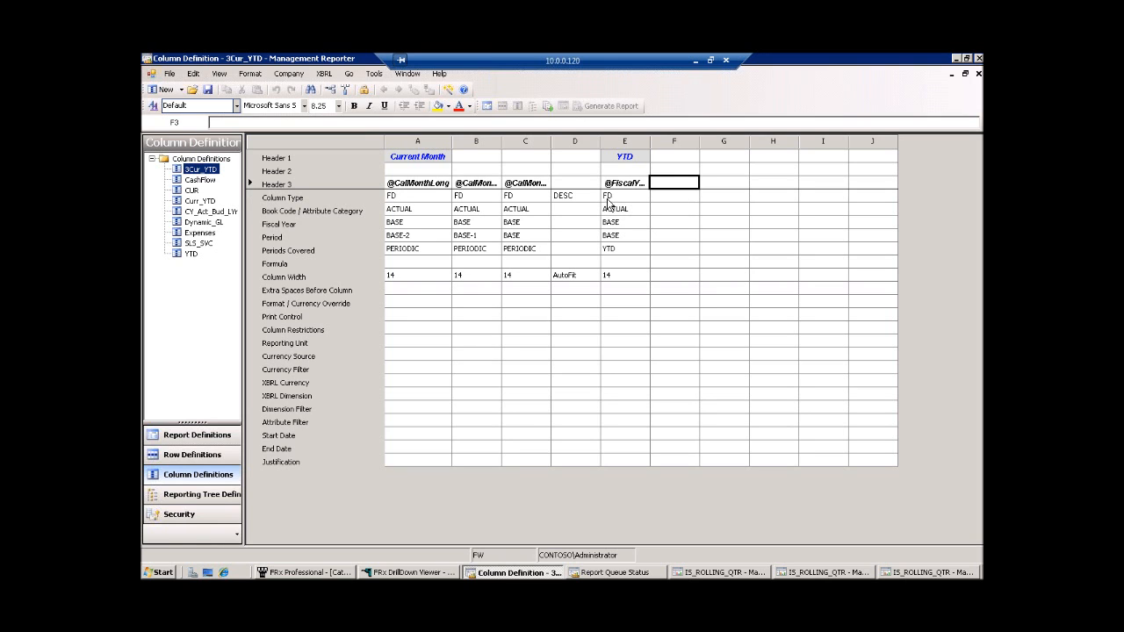
pyautogui.click(547, 197)
pyautogui.click(545, 196)
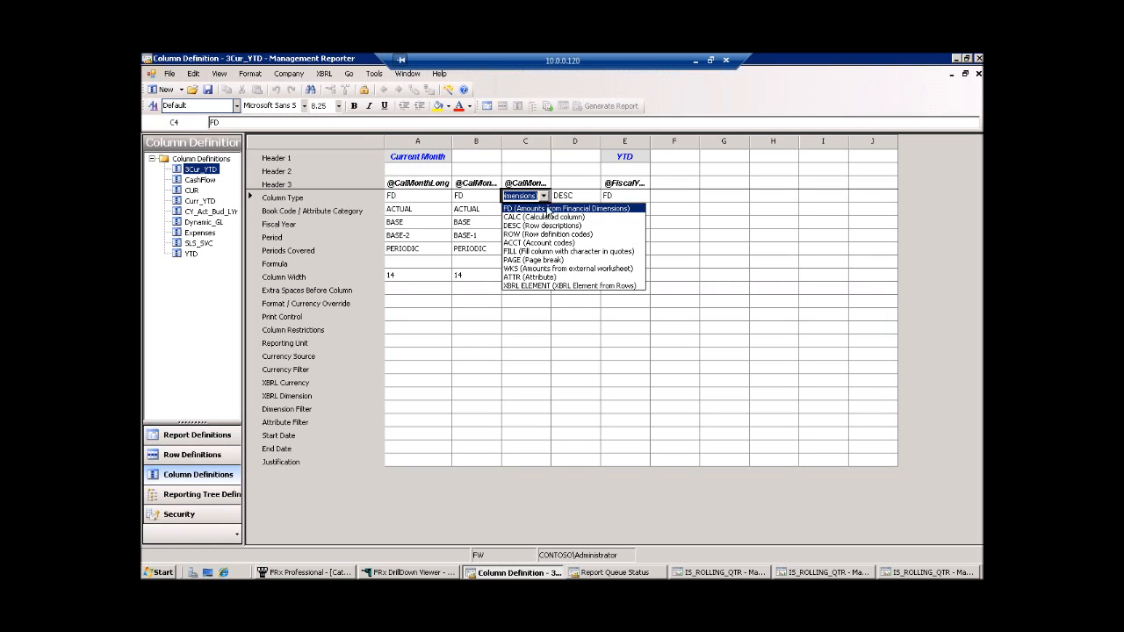
pyautogui.click(543, 197)
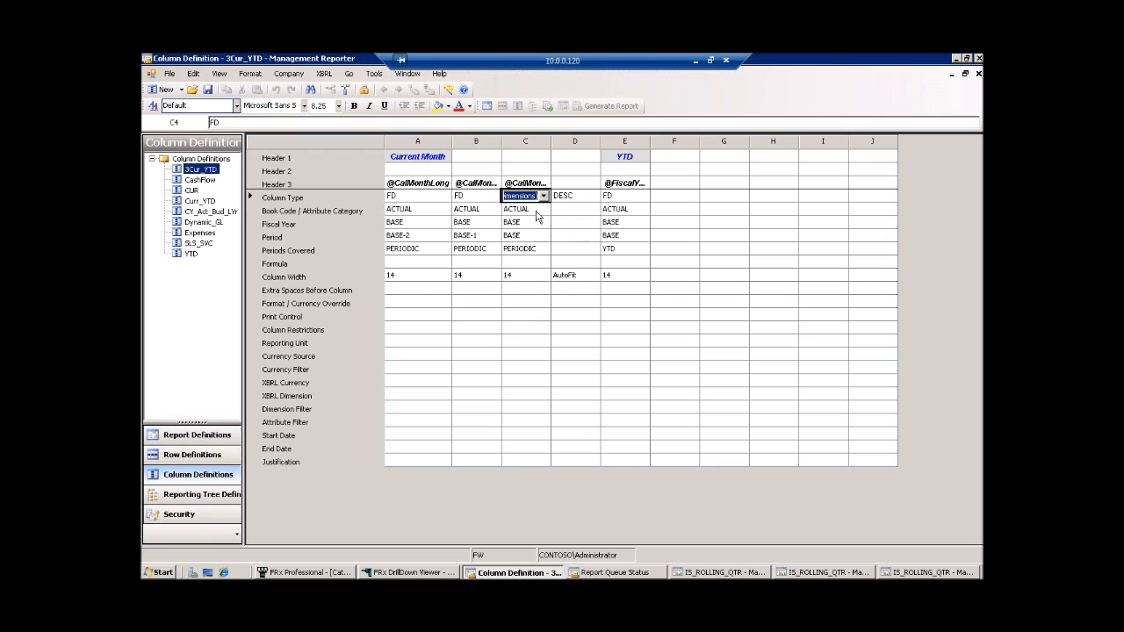
# Review the book code choices for columns C and A, keeping ACTUAL for column A
pyautogui.click(537, 211)
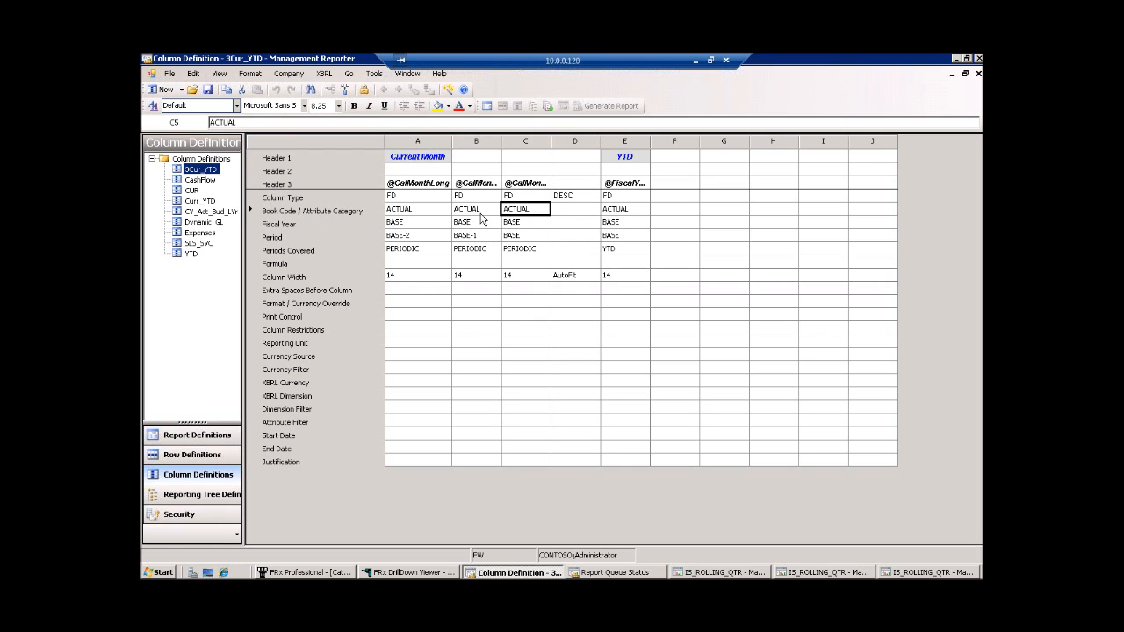
pyautogui.click(543, 212)
pyautogui.click(543, 211)
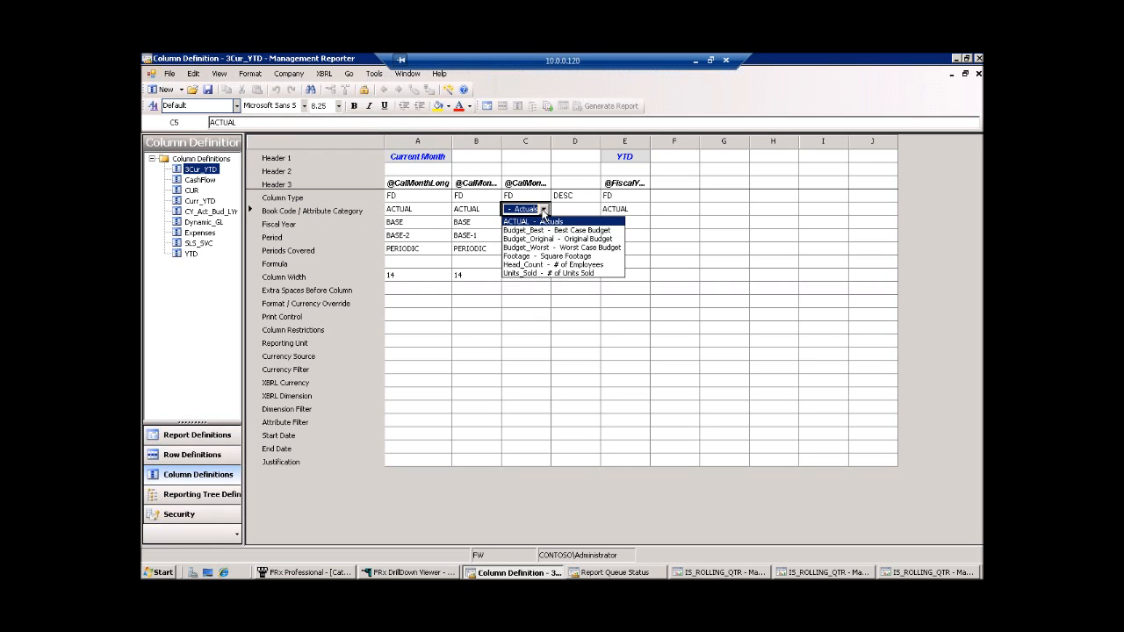
pyautogui.click(544, 211)
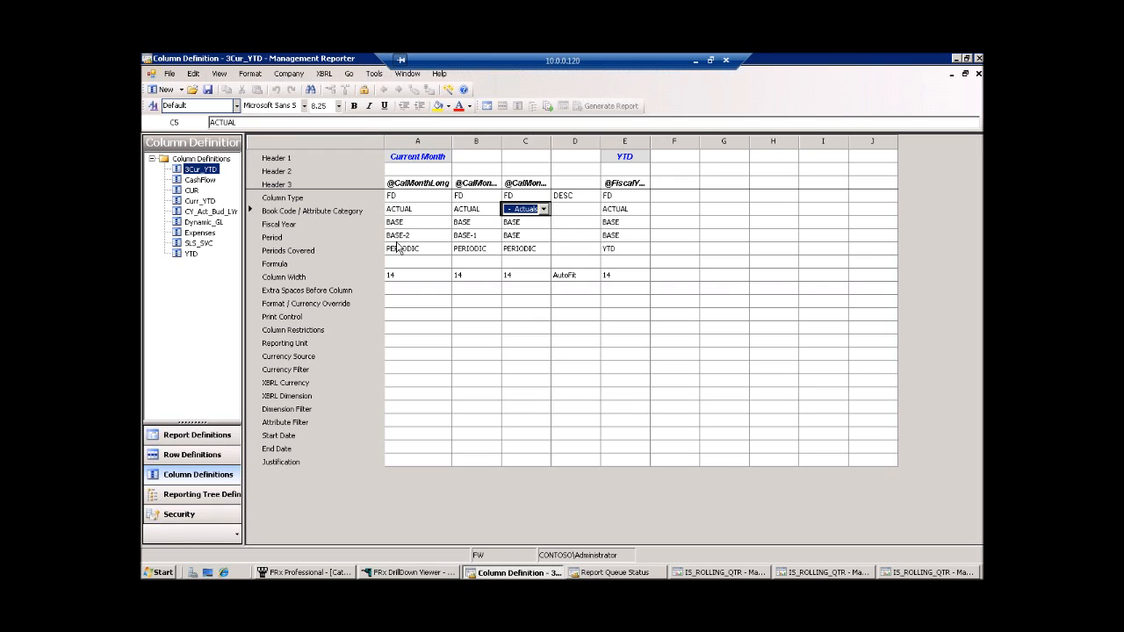
pyautogui.click(404, 211)
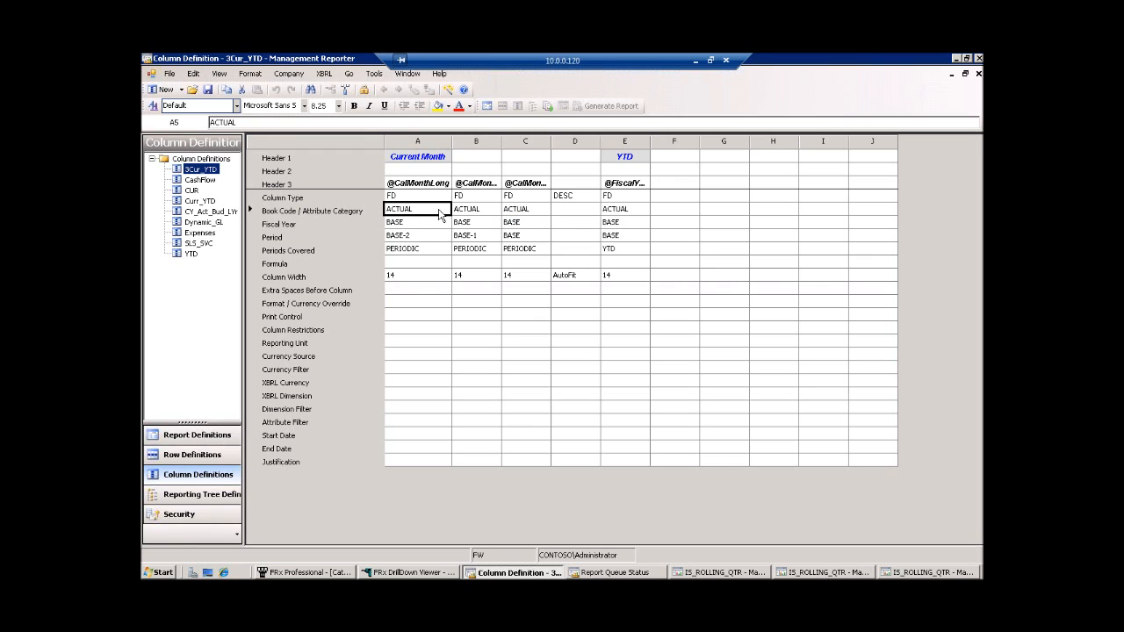
pyautogui.click(449, 213)
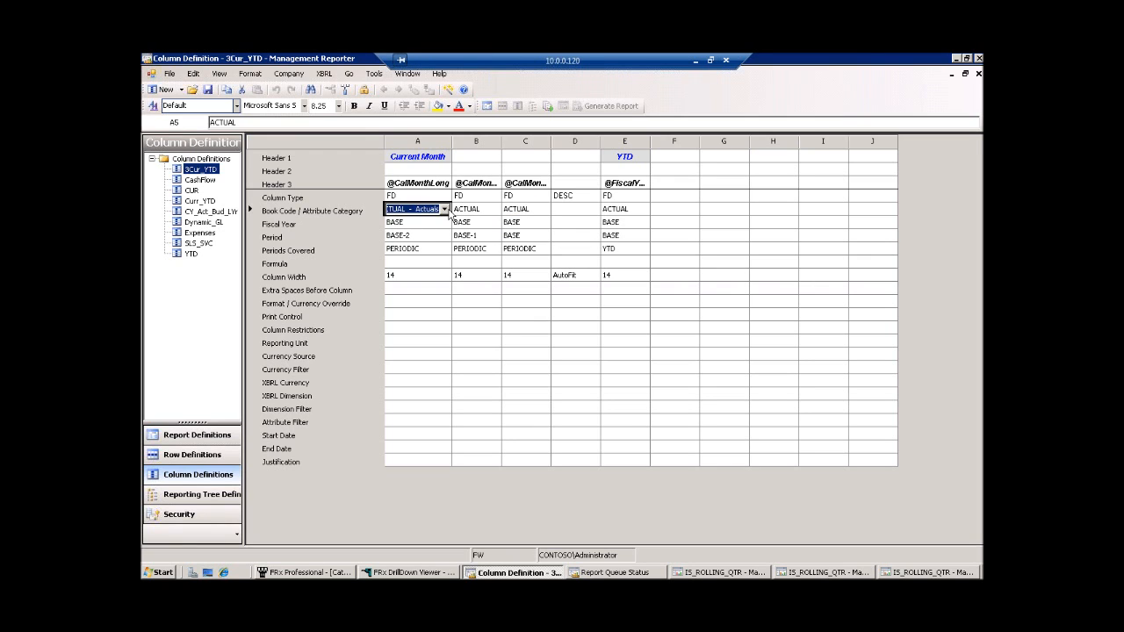
pyautogui.click(444, 209)
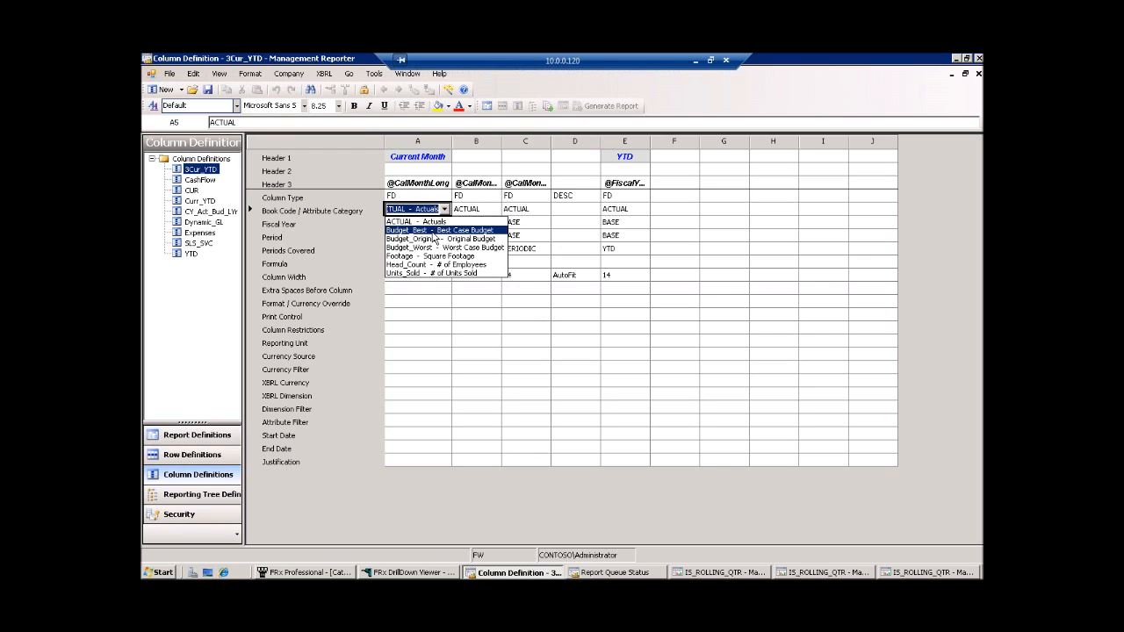
pyautogui.click(432, 222)
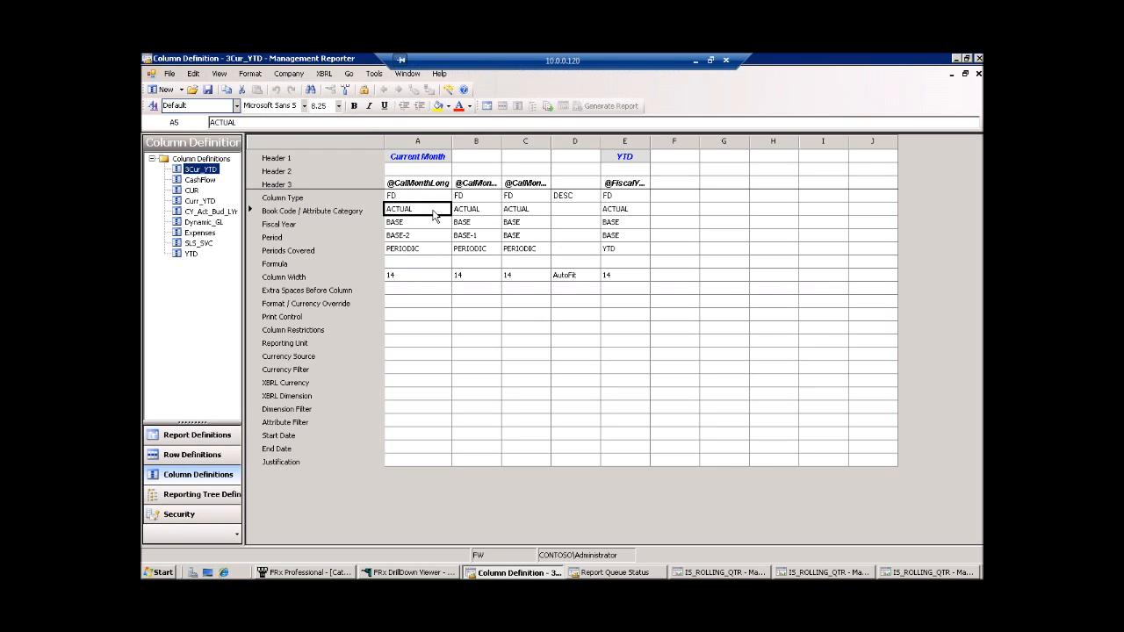
# Review the attributes available in column A's attribute filter, and cancel the filter
pyautogui.click(446, 425)
pyautogui.click(445, 423)
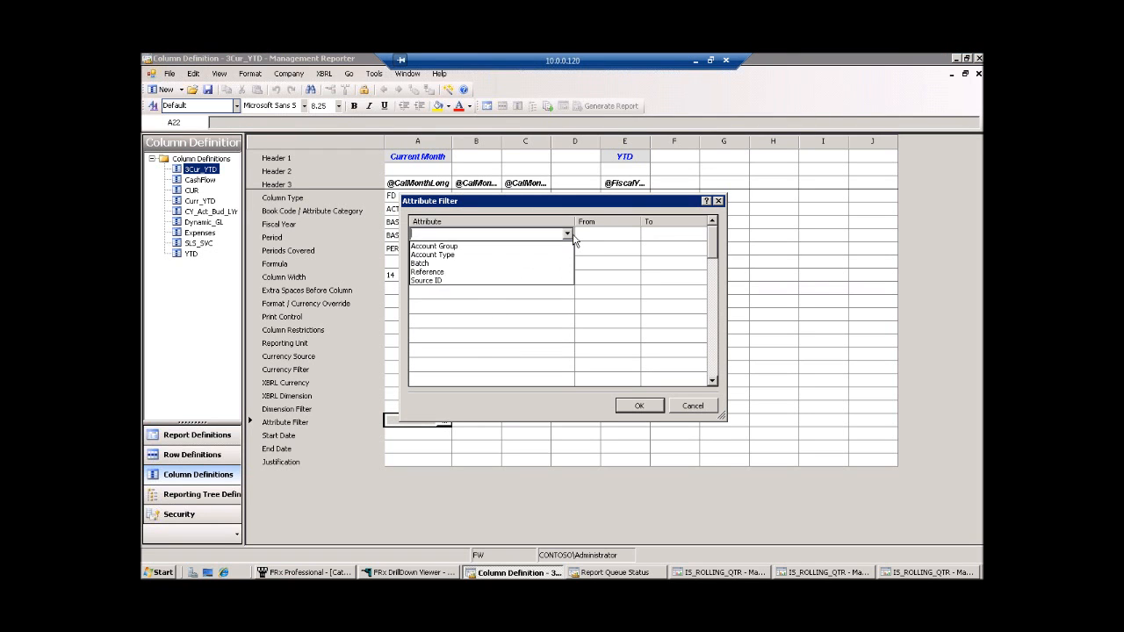
pyautogui.click(570, 235)
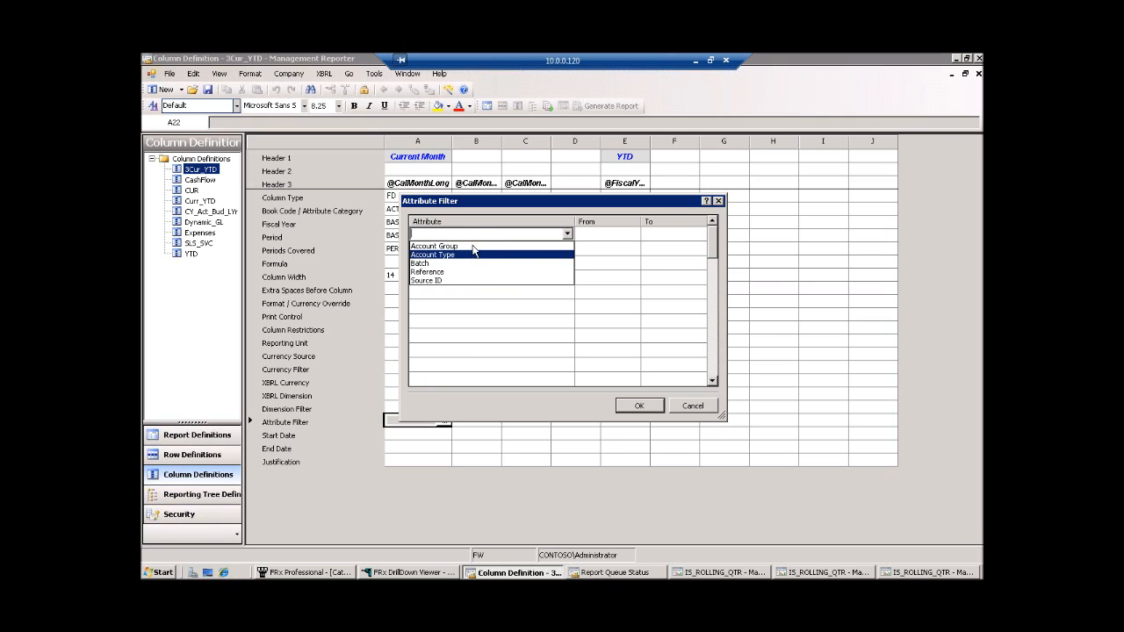
pyautogui.click(703, 406)
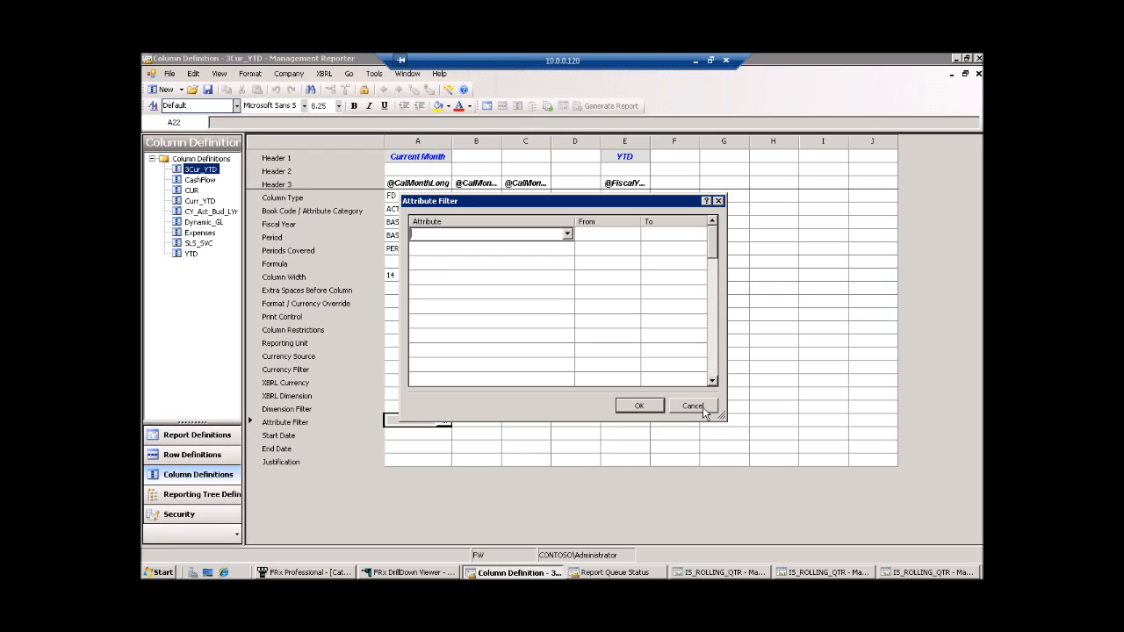
pyautogui.click(693, 406)
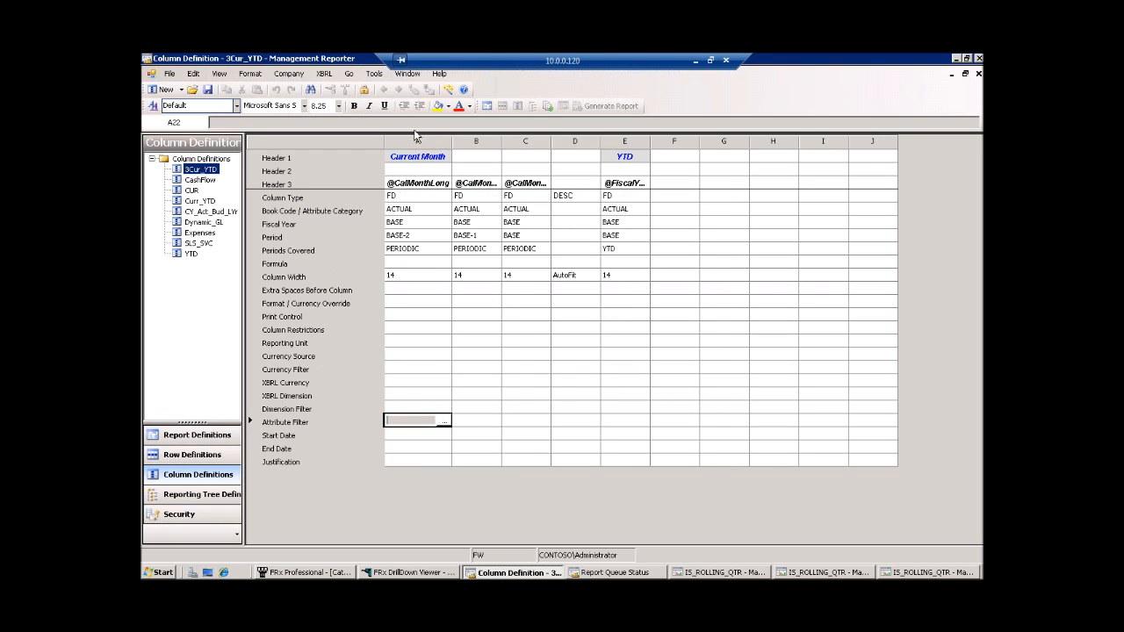
# Switch to the FRx versus Management Reporter document in Word, and highlight entries in section E, FRx features lost in MR
pyautogui.click(695, 61)
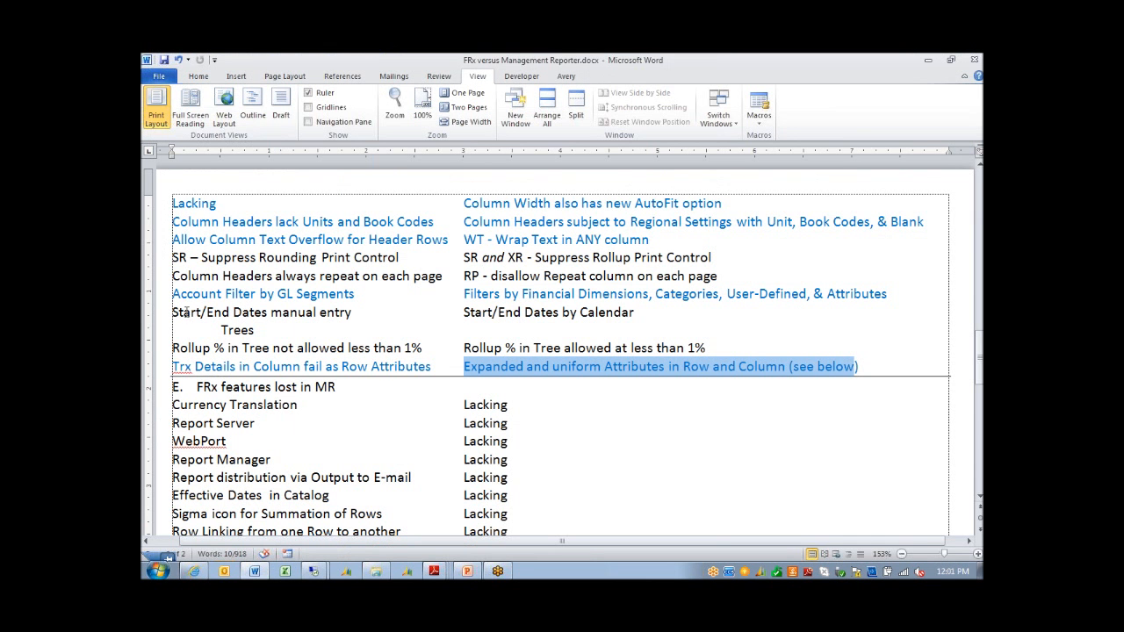
pyautogui.scroll(1, 186, 309)
pyautogui.scroll(5, 187, 309)
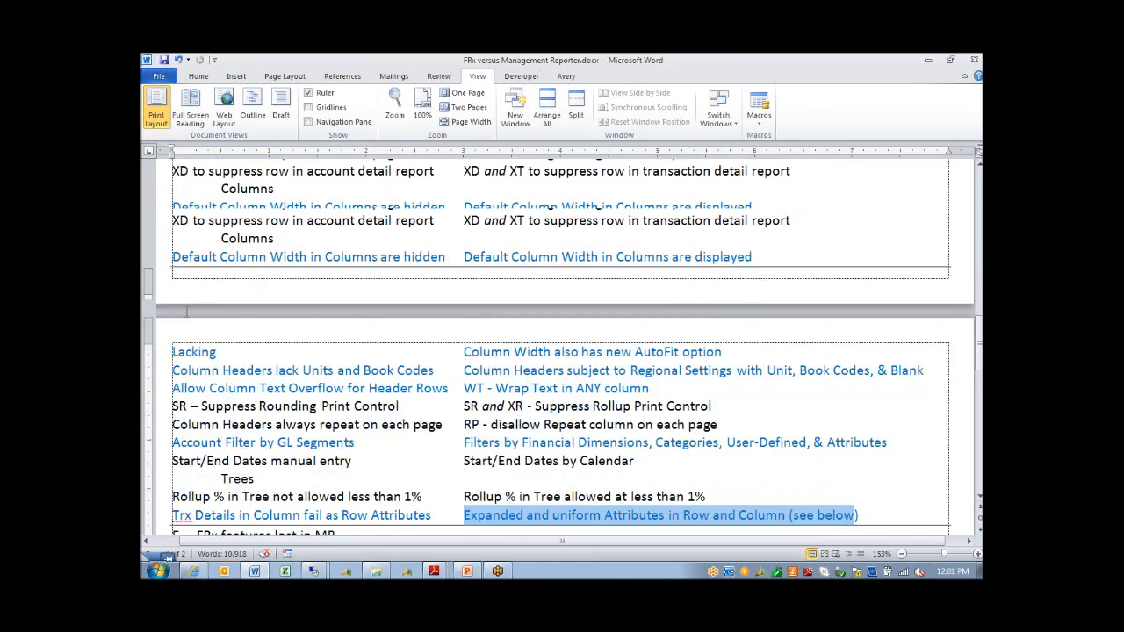
pyautogui.scroll(4, 186, 313)
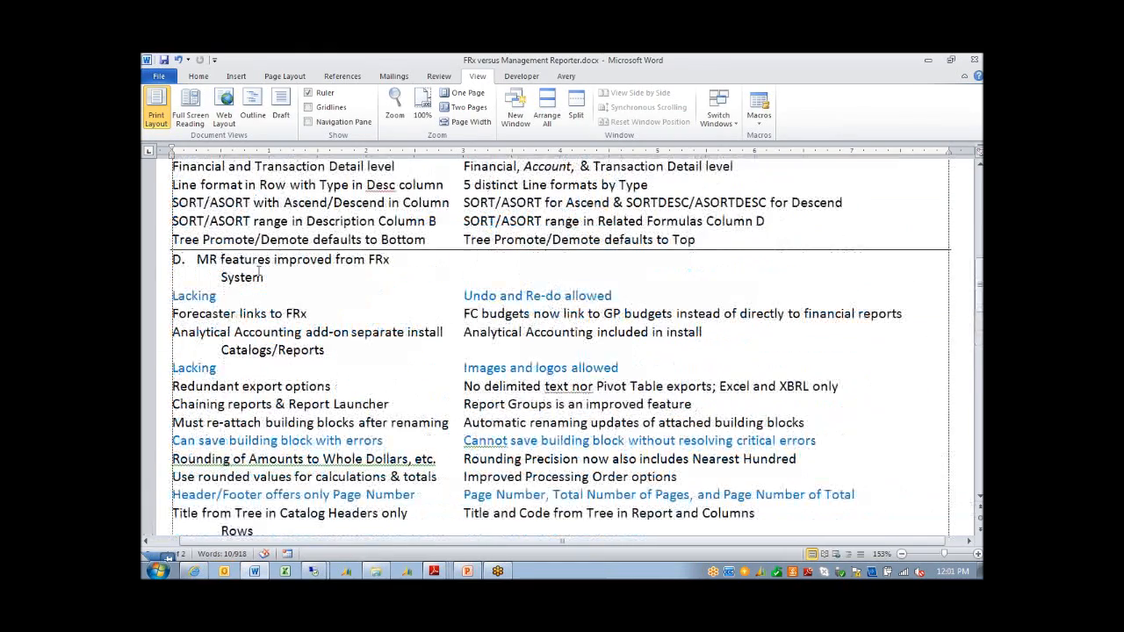
pyautogui.scroll(-5, 259, 271)
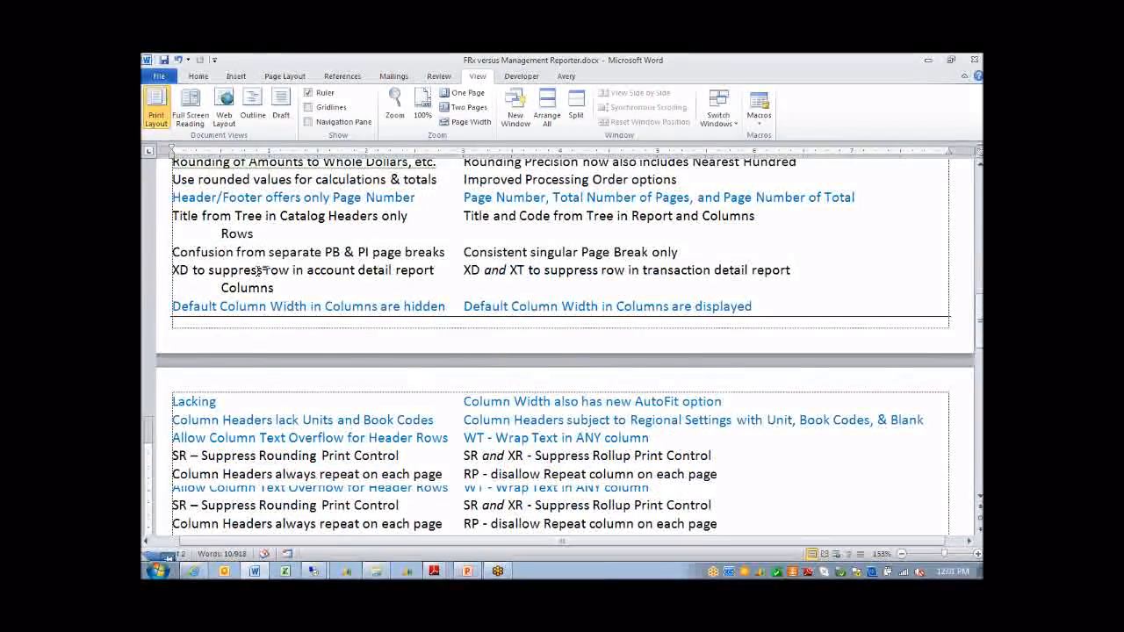
pyautogui.scroll(-9, 259, 271)
pyautogui.moveTo(275, 287); pyautogui.dragTo(297, 420)
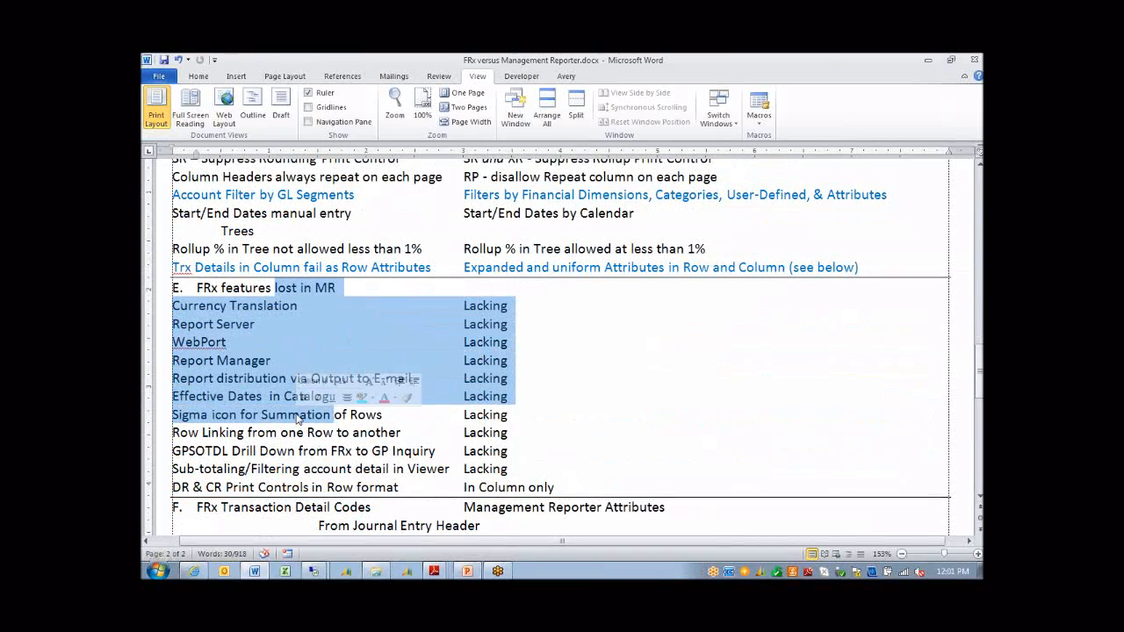
# Examine the journal entry header codes in section F, highlighting the rows from TBAT through TREF
pyautogui.scroll(-7, 297, 413)
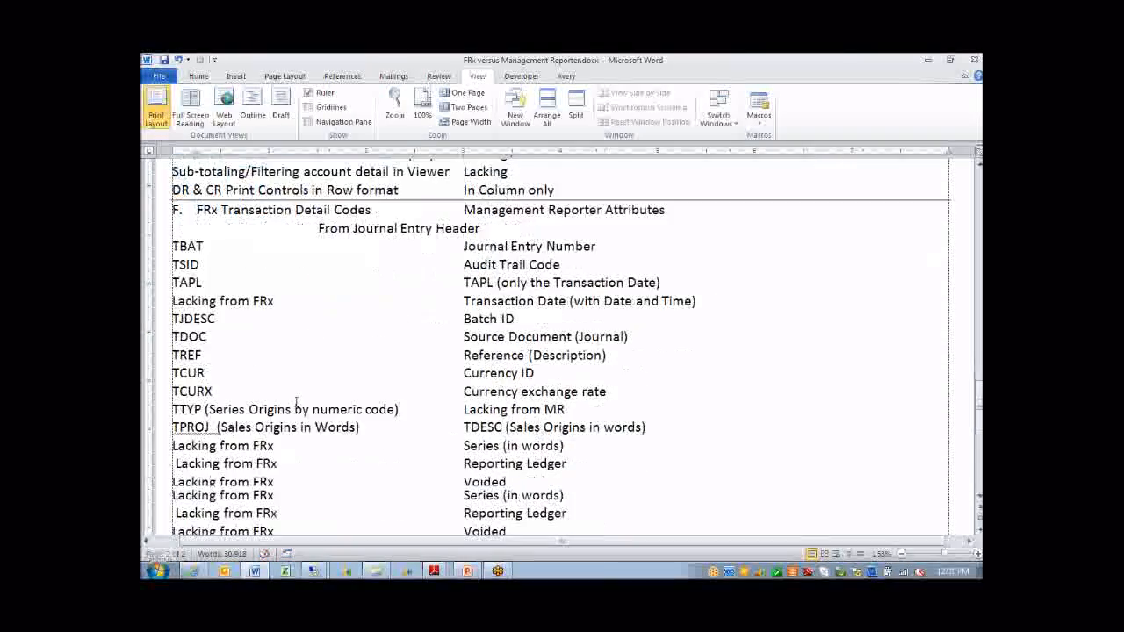
pyautogui.scroll(1, 297, 402)
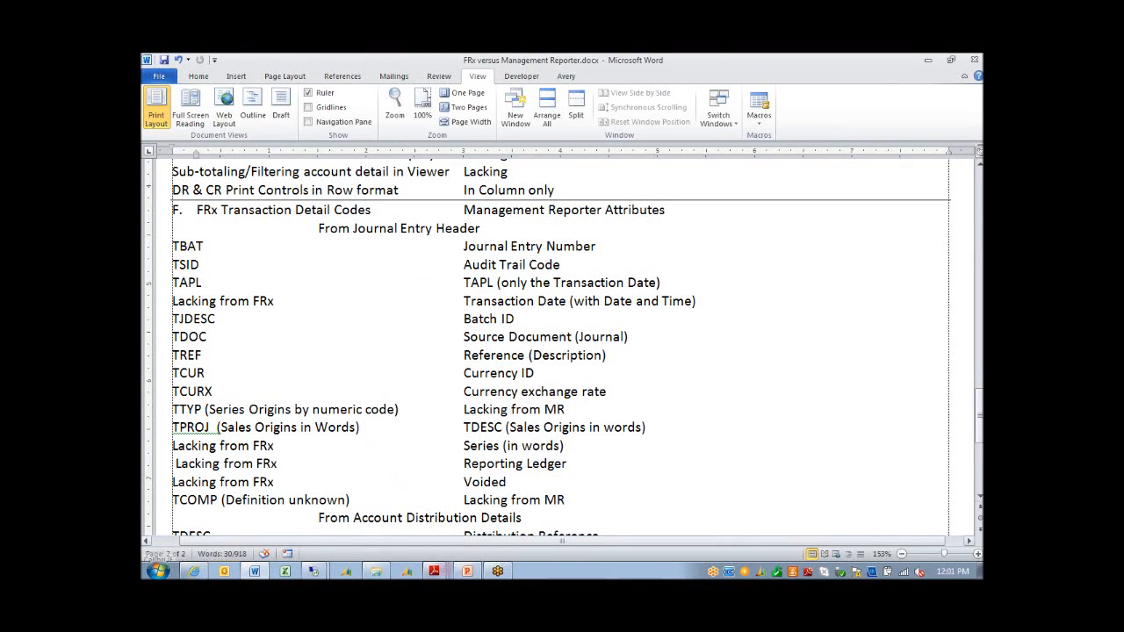
pyautogui.doubleClick(204, 250)
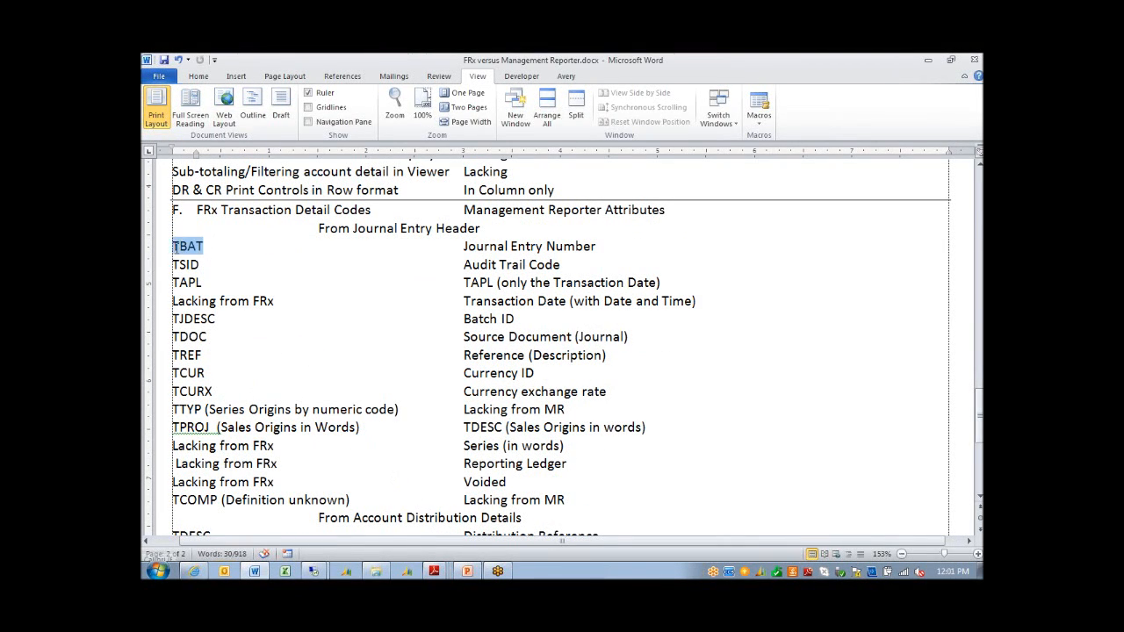
pyautogui.moveTo(166, 250); pyautogui.dragTo(176, 355)
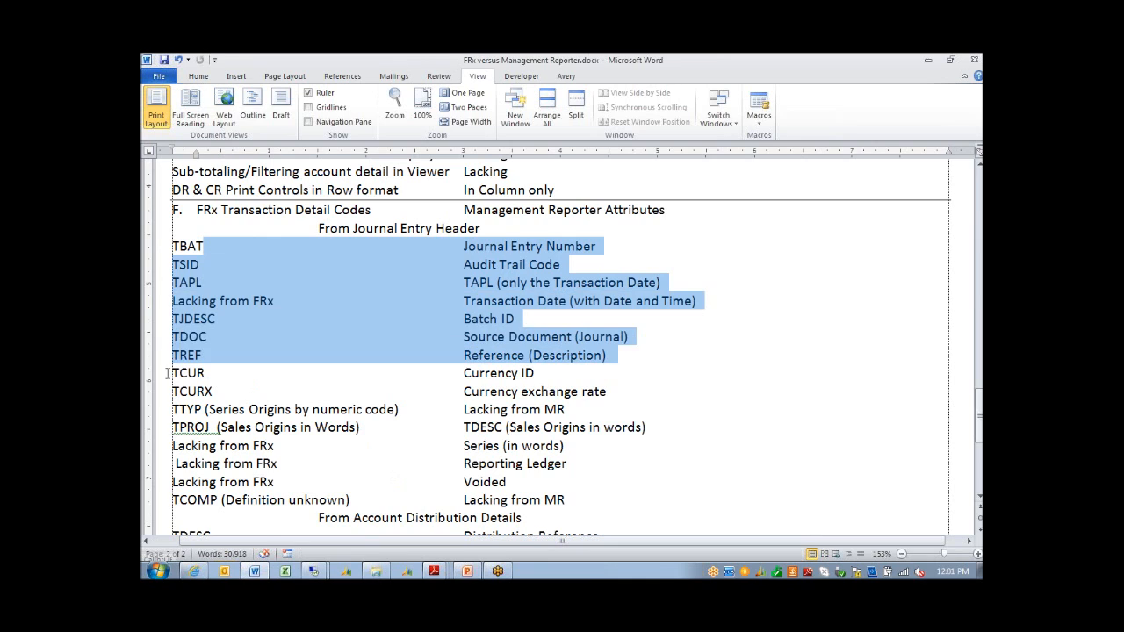
pyautogui.click(485, 245)
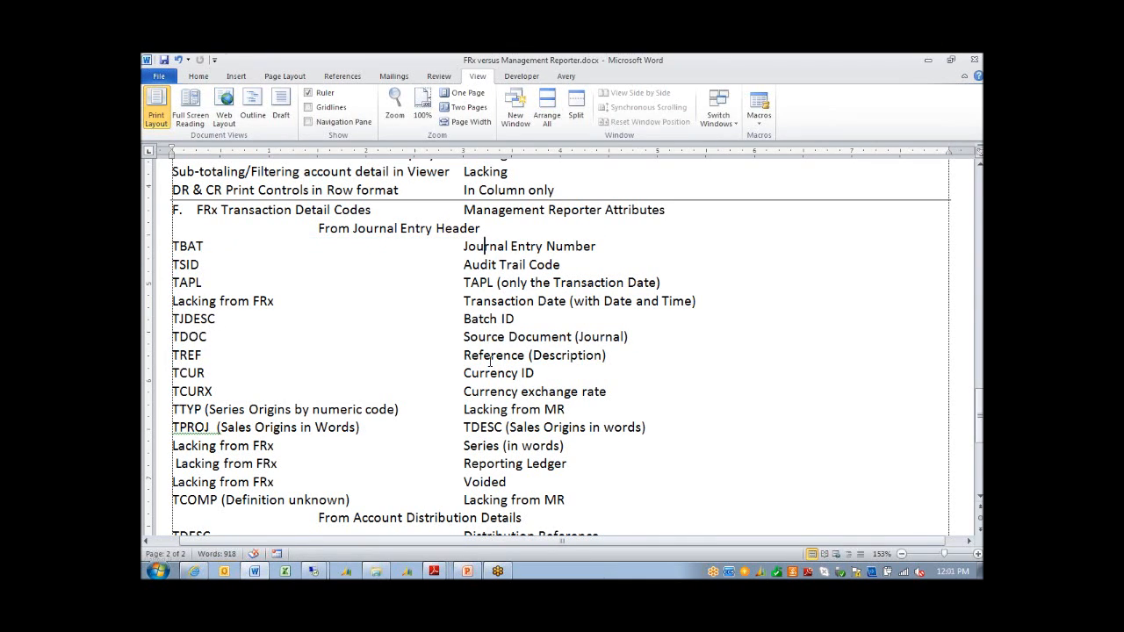
# Examine the Account Distribution Details attributes, highlighting Category and the entries between Distribution Reference and Originating Transaction Type
pyautogui.scroll(-3, 492, 360)
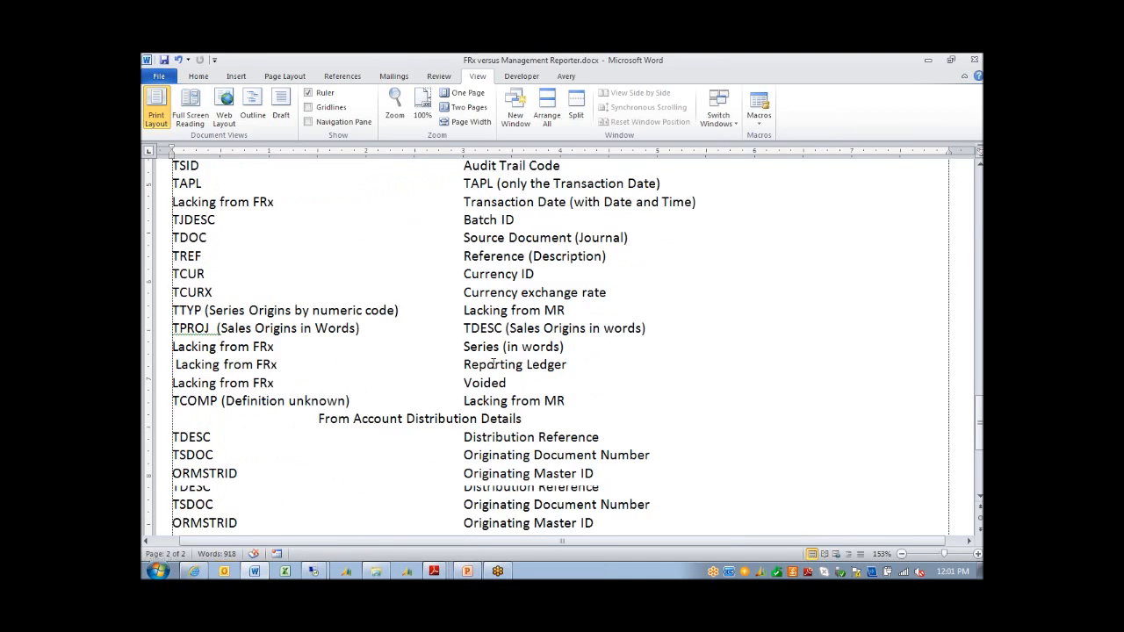
pyautogui.scroll(-2, 507, 354)
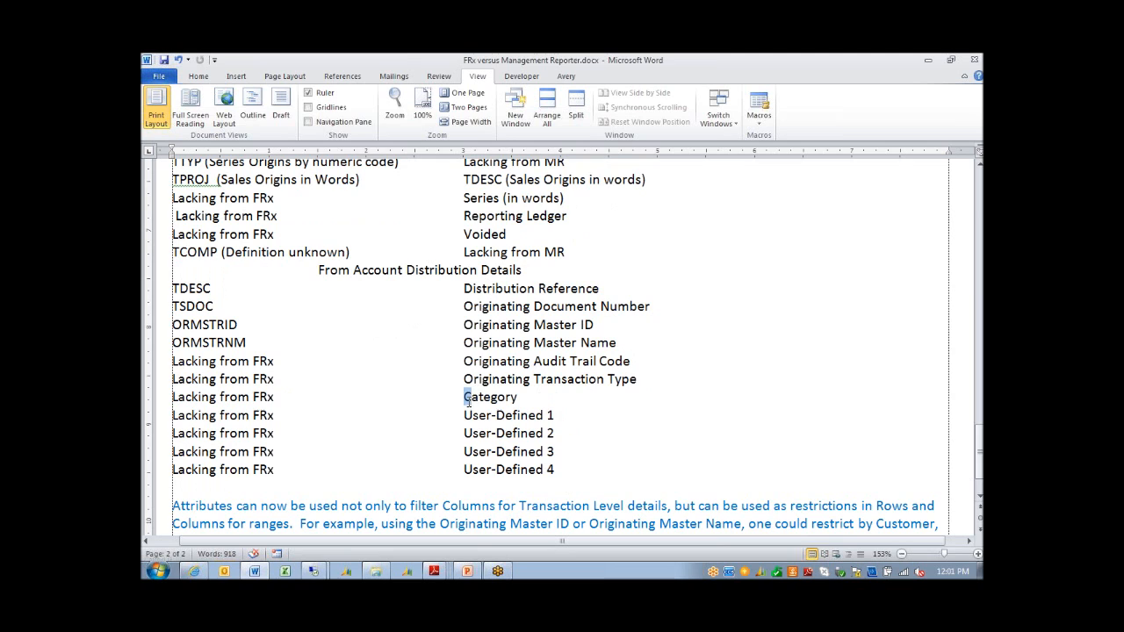
pyautogui.moveTo(464, 396); pyautogui.dragTo(547, 412)
pyautogui.click(512, 422)
pyautogui.moveTo(637, 378); pyautogui.dragTo(492, 290)
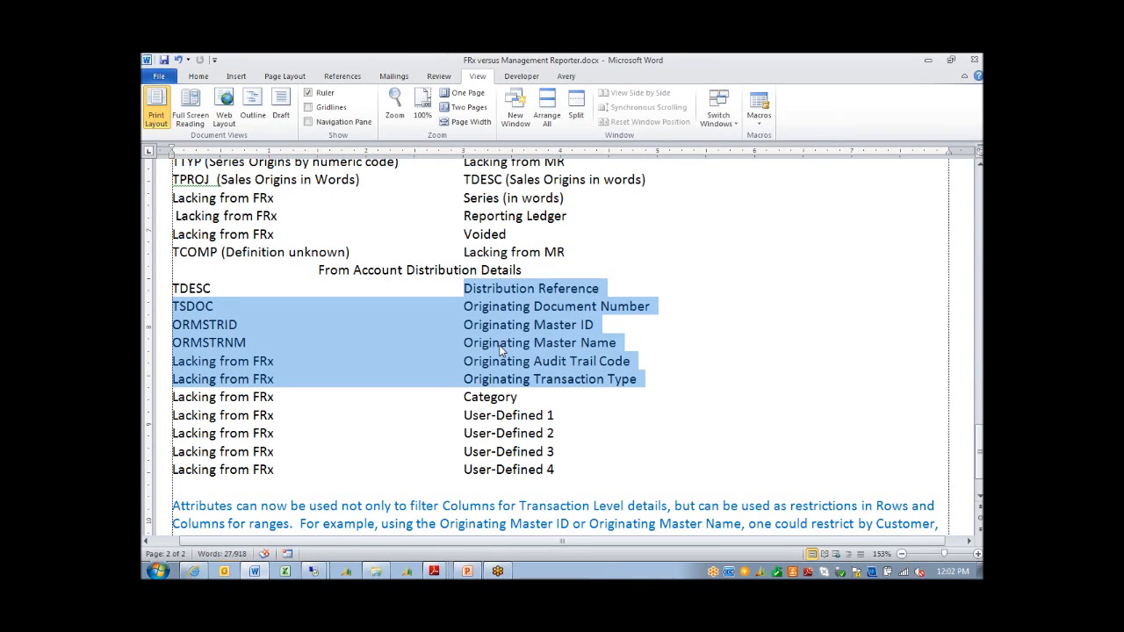
# Return to section E, FRx features lost in MR, and highlight the Report Server, WebPort and Report Manager entries in turn
pyautogui.scroll(5, 500, 350)
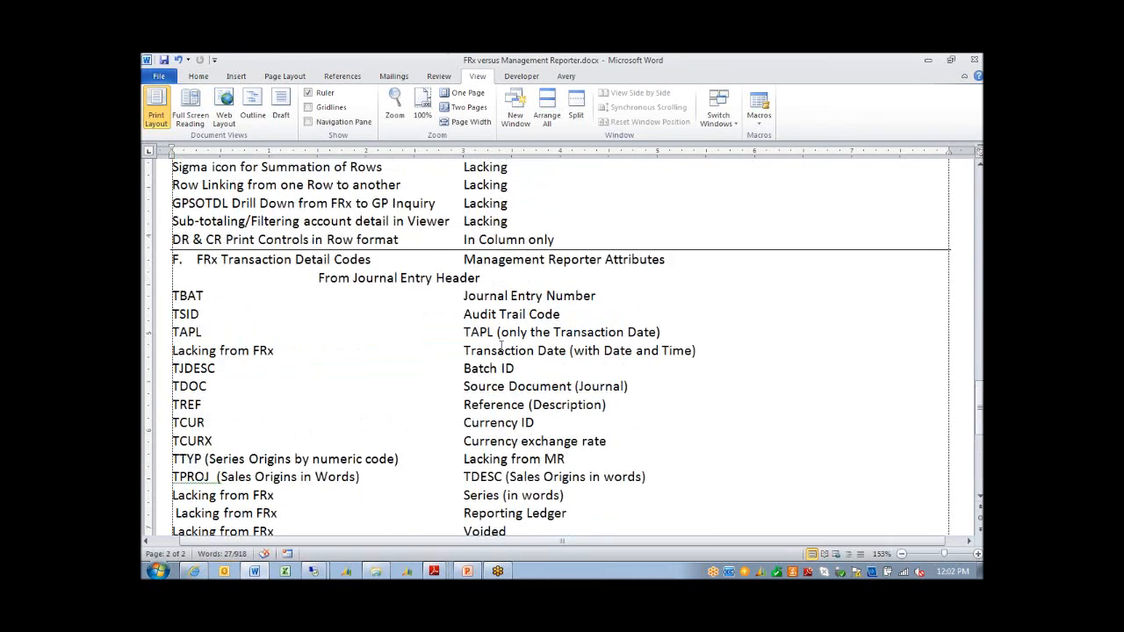
pyautogui.scroll(-2, 501, 347)
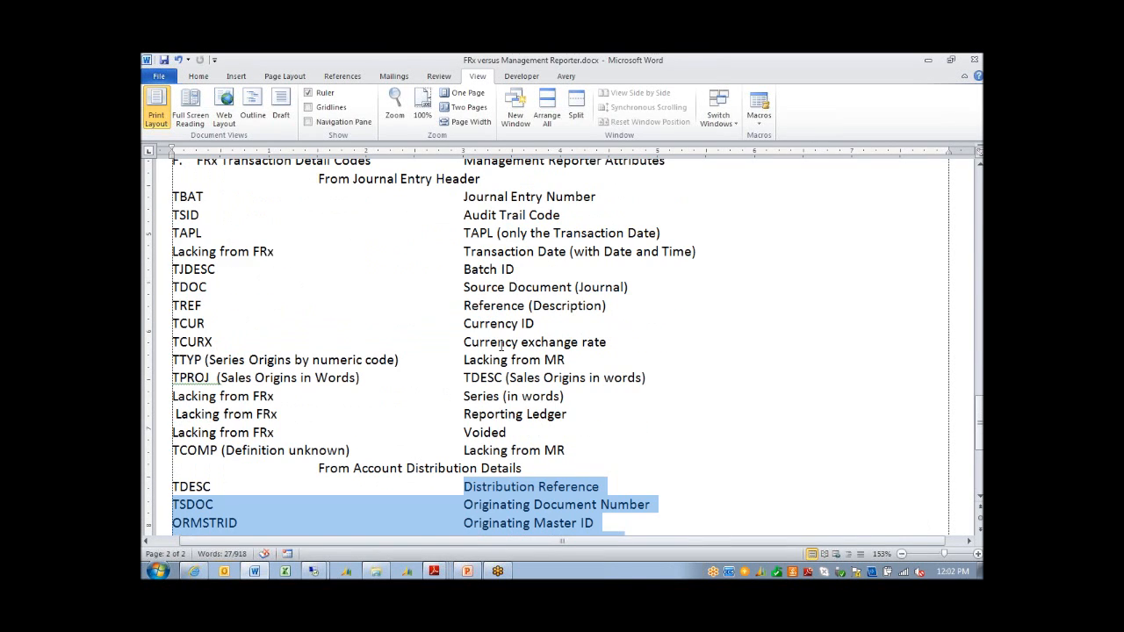
pyautogui.scroll(8, 501, 345)
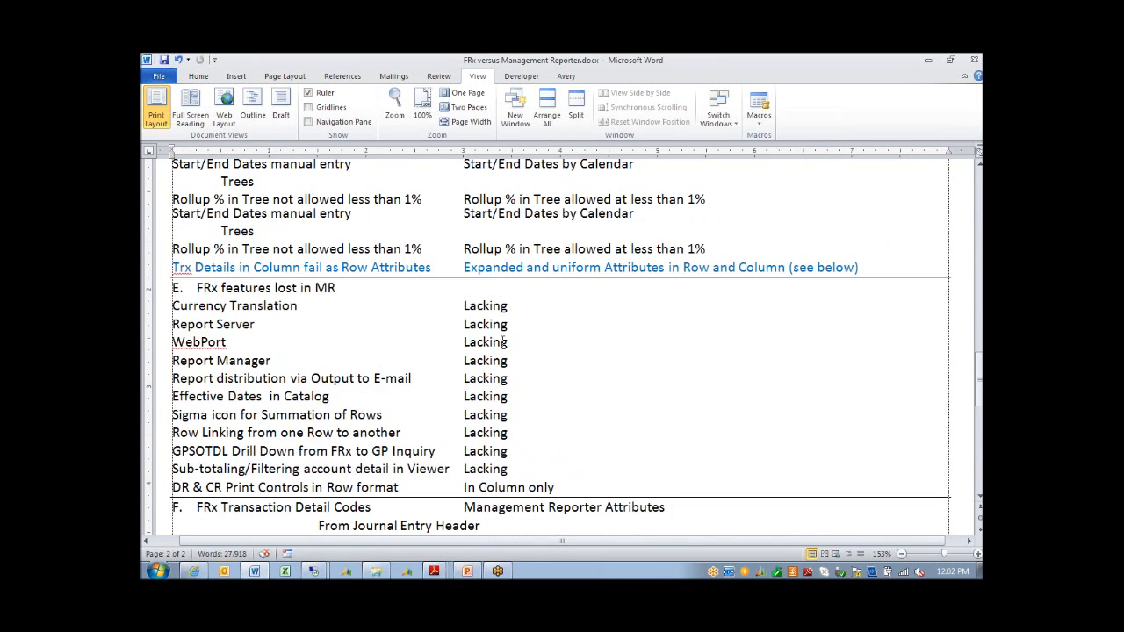
pyautogui.scroll(-3, 502, 342)
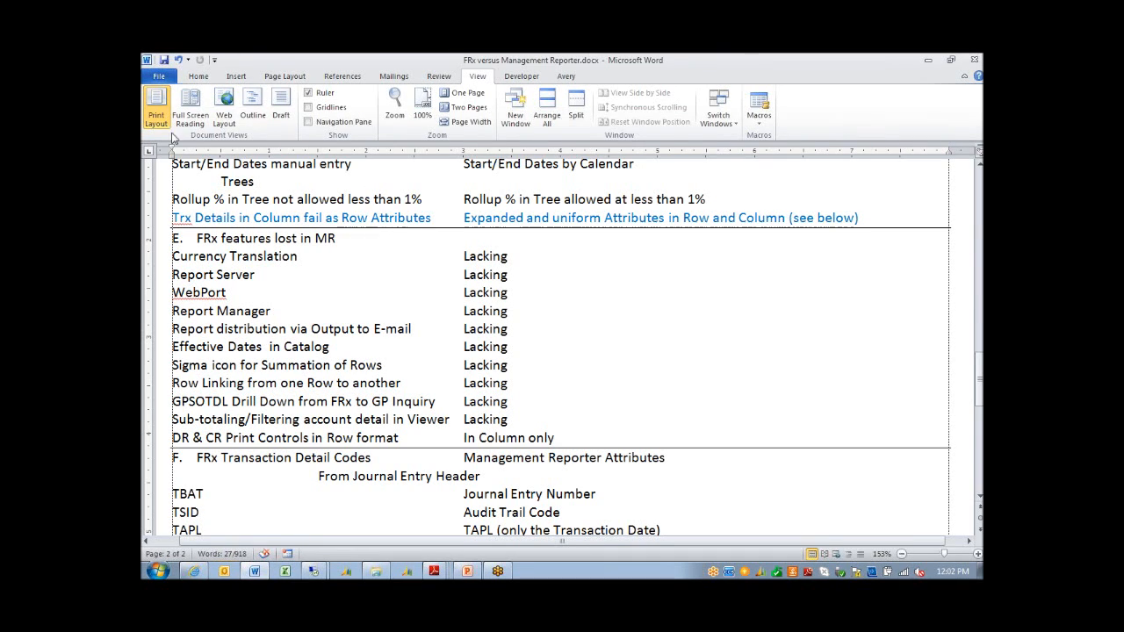
pyautogui.moveTo(174, 276); pyautogui.dragTo(256, 277)
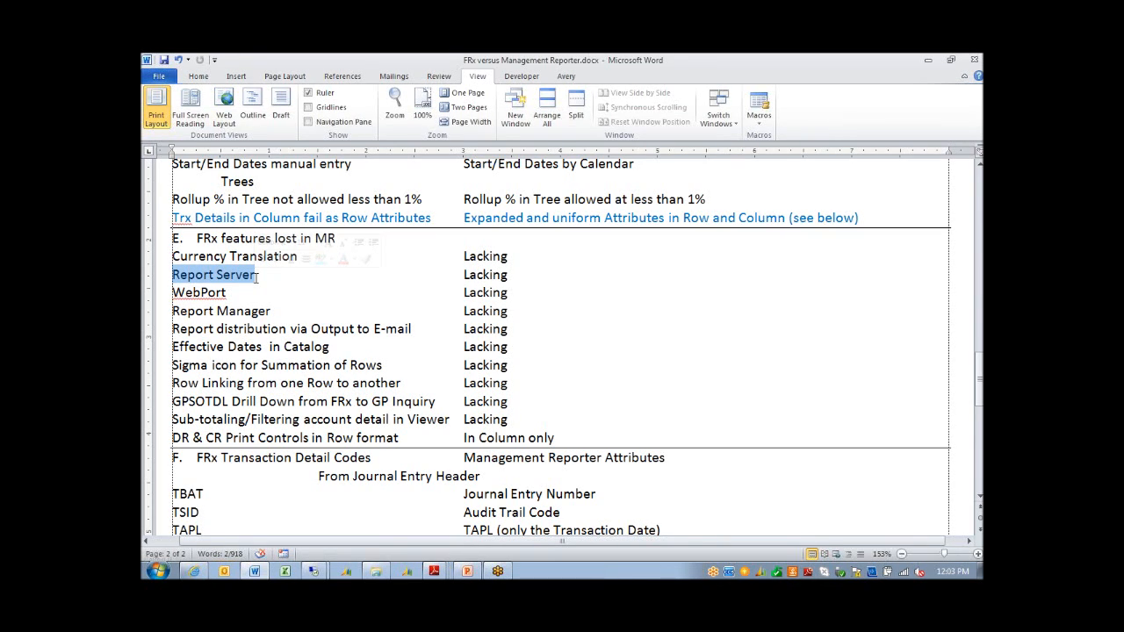
pyautogui.moveTo(173, 292); pyautogui.dragTo(226, 292)
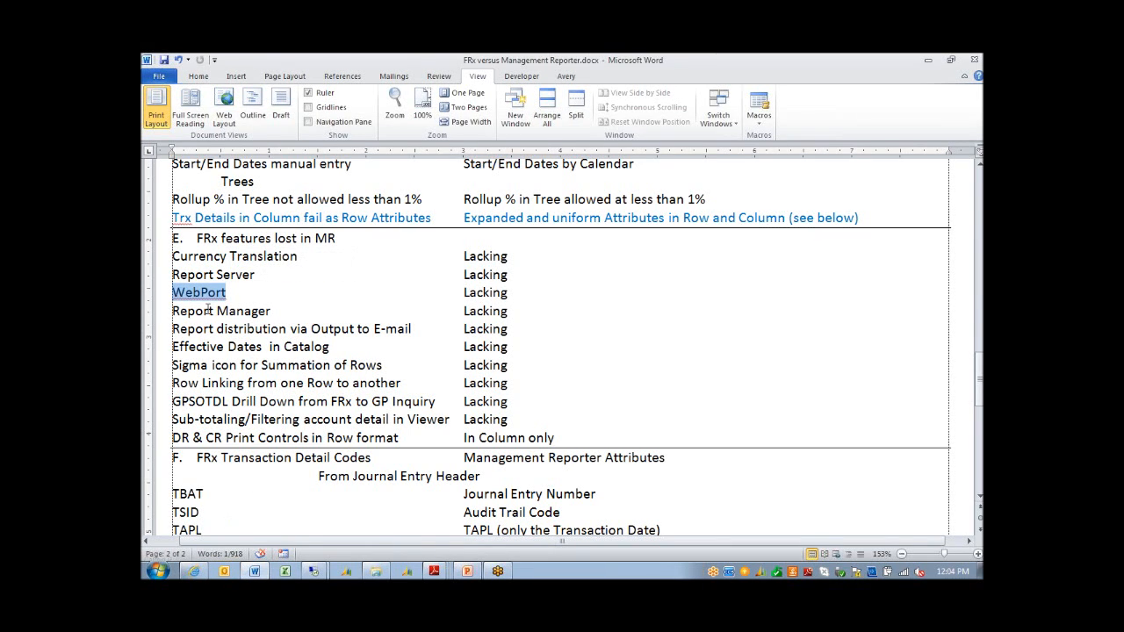
pyautogui.moveTo(173, 311); pyautogui.dragTo(277, 309)
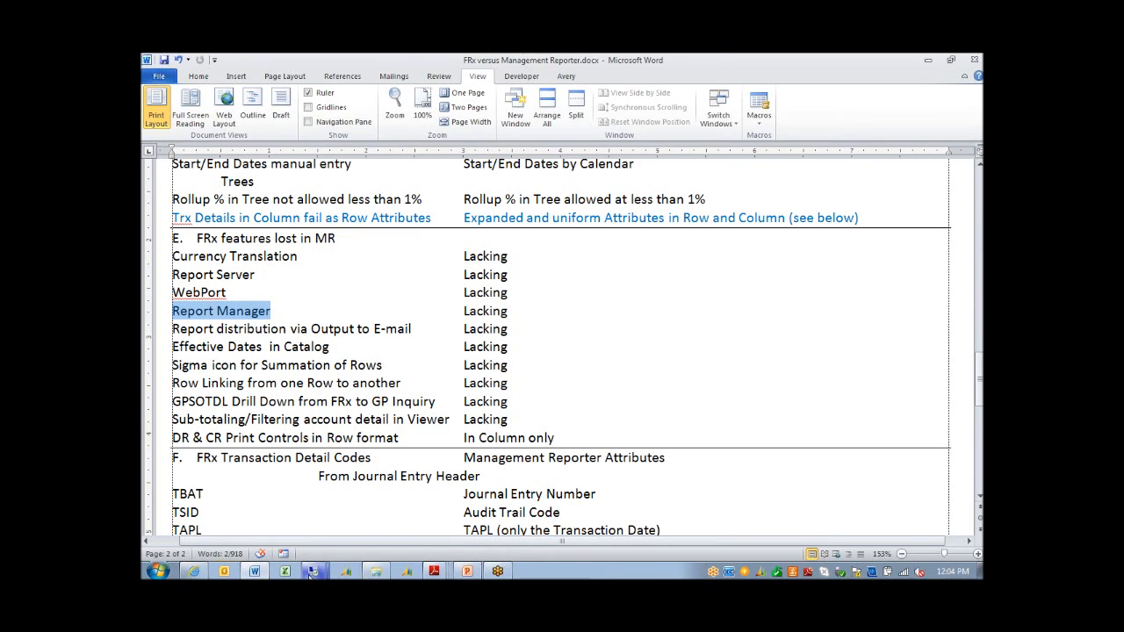
# Switch to FRx Professional in the 10.0.0.120 remote session, close the catalog without saving, and view the Report Manager book design window
pyautogui.moveTo(312, 573)
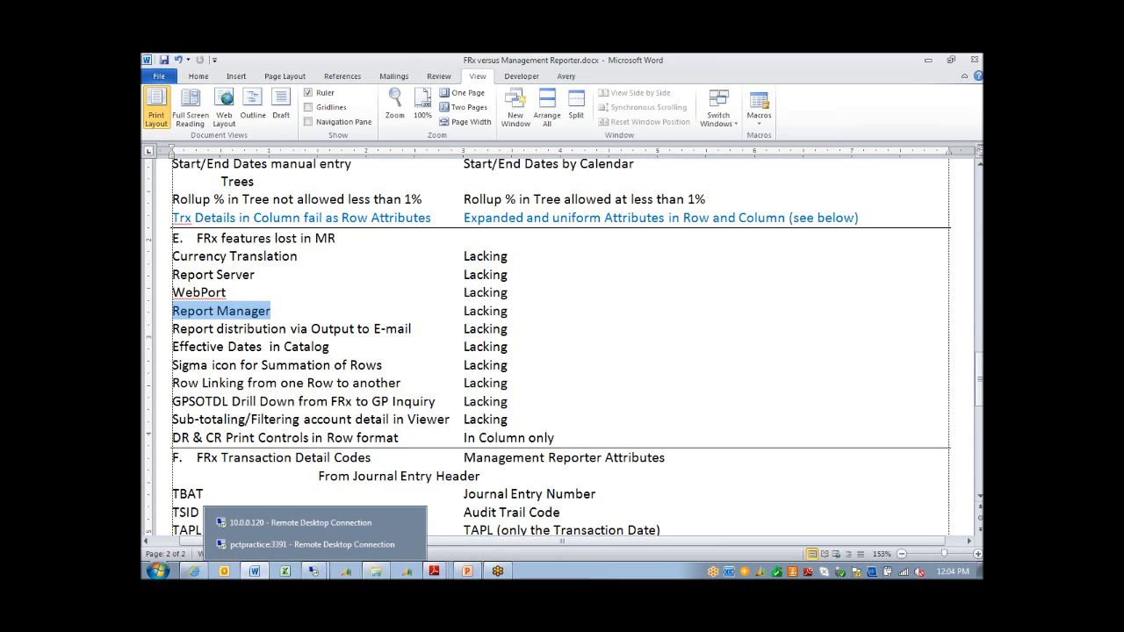
pyautogui.click(314, 573)
pyautogui.click(298, 517)
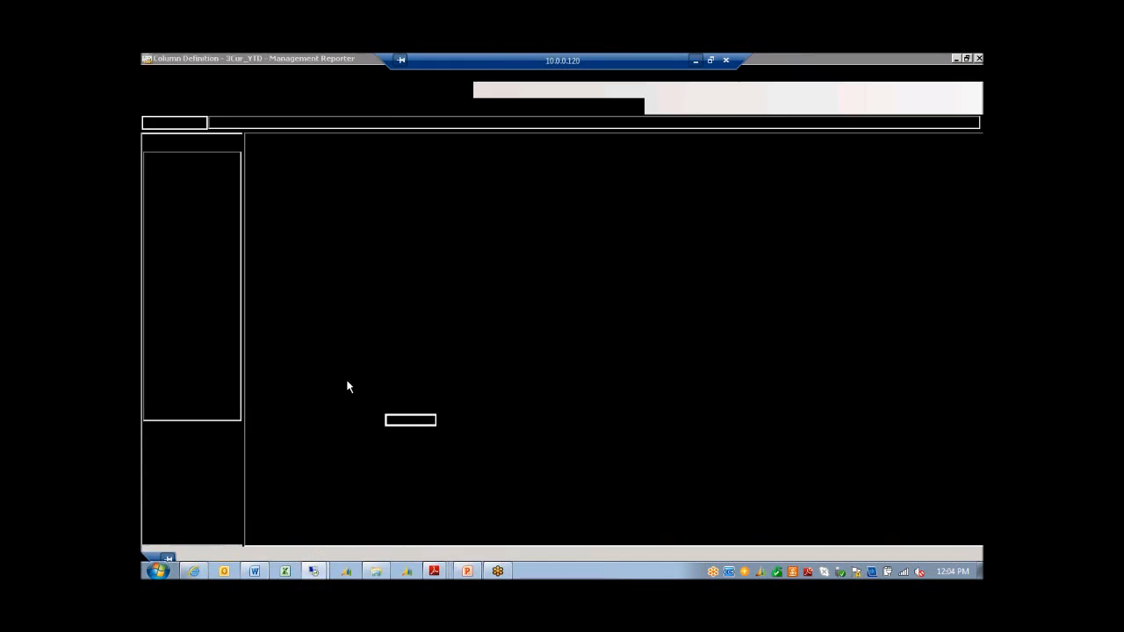
pyautogui.click(298, 572)
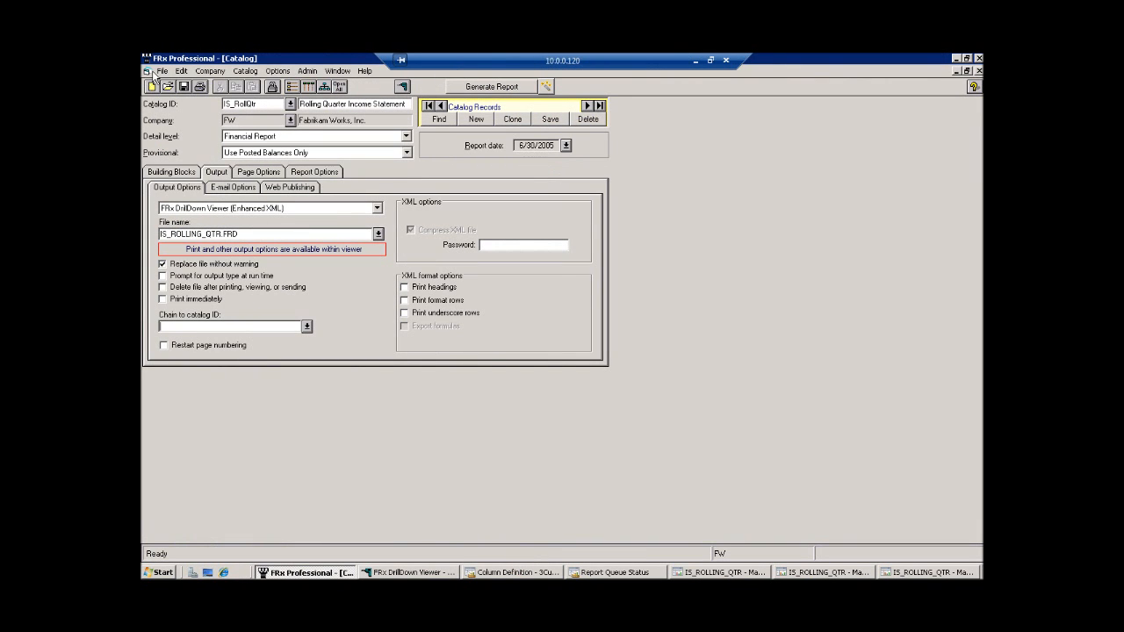
pyautogui.click(979, 70)
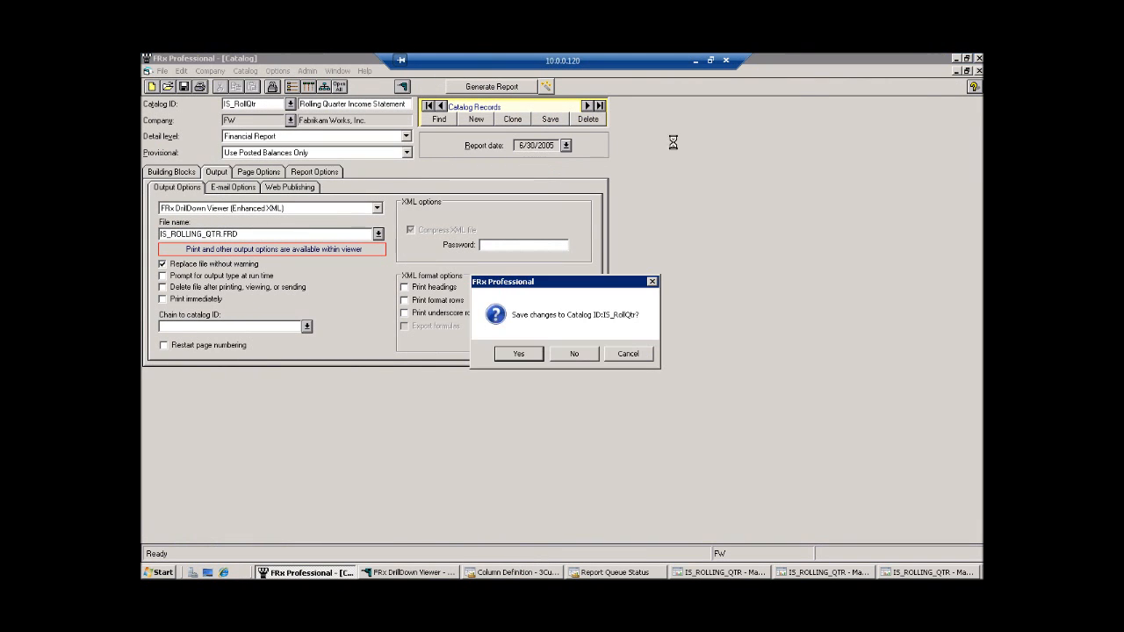
pyautogui.click(563, 356)
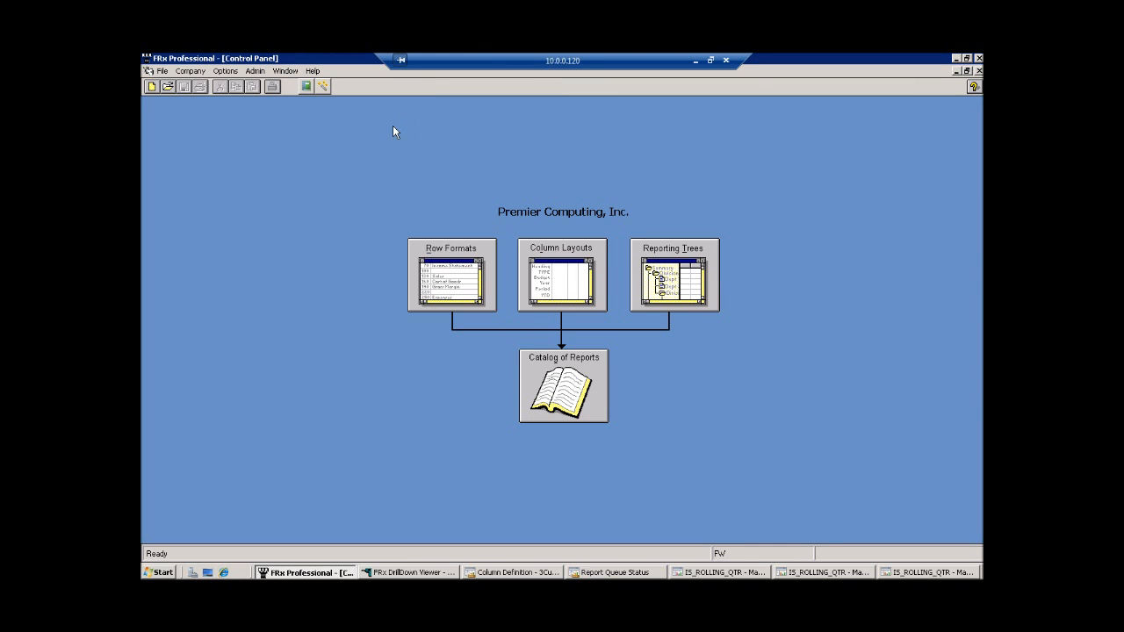
pyautogui.click(305, 86)
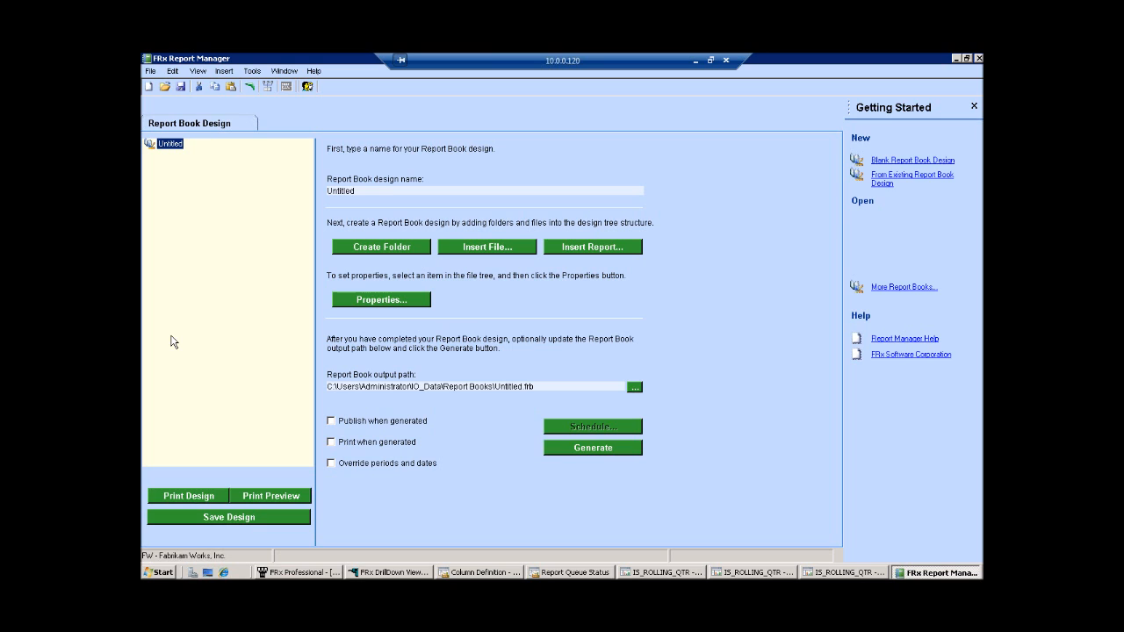
pyautogui.click(979, 59)
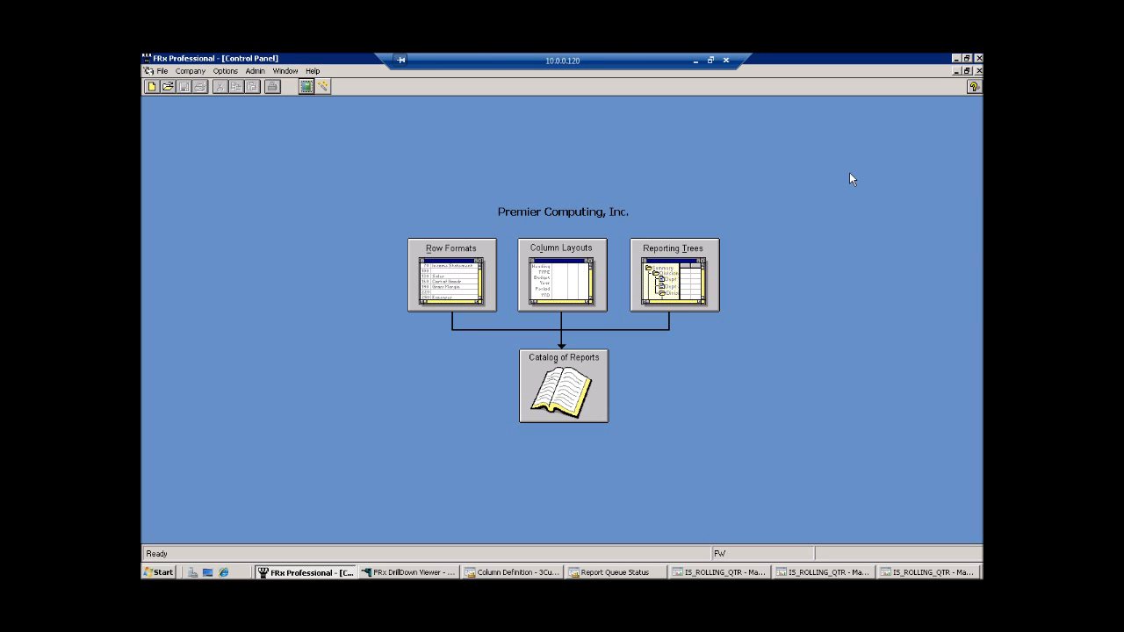
# Open the CashFlow_Proj catalog, review the row format's effective dates, and close the catalog without saving
pyautogui.click(538, 374)
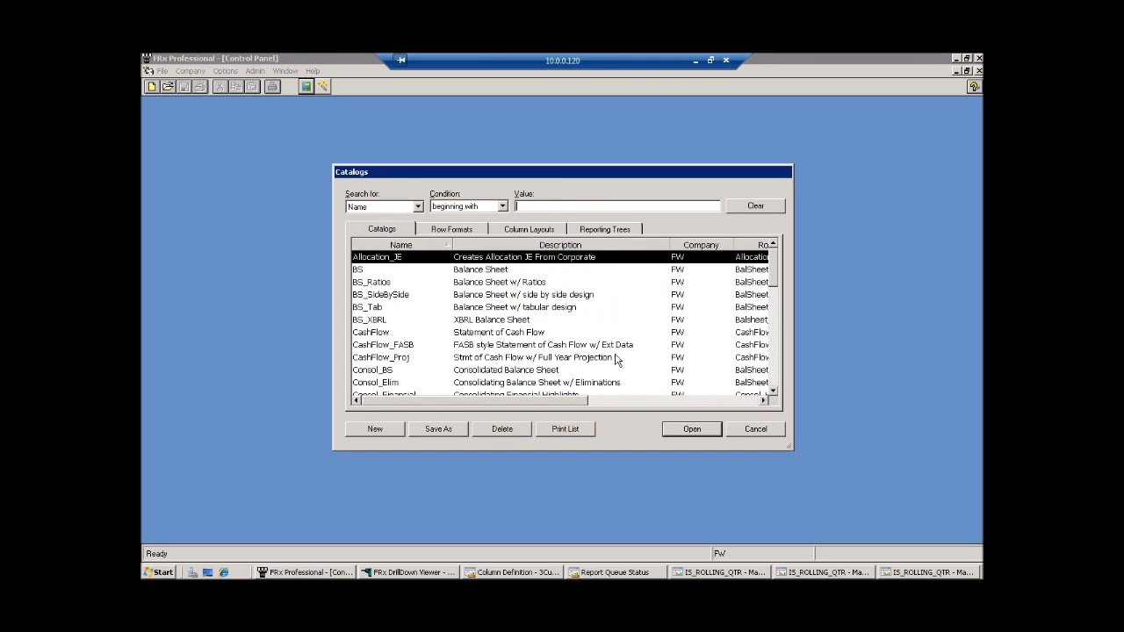
pyautogui.doubleClick(373, 359)
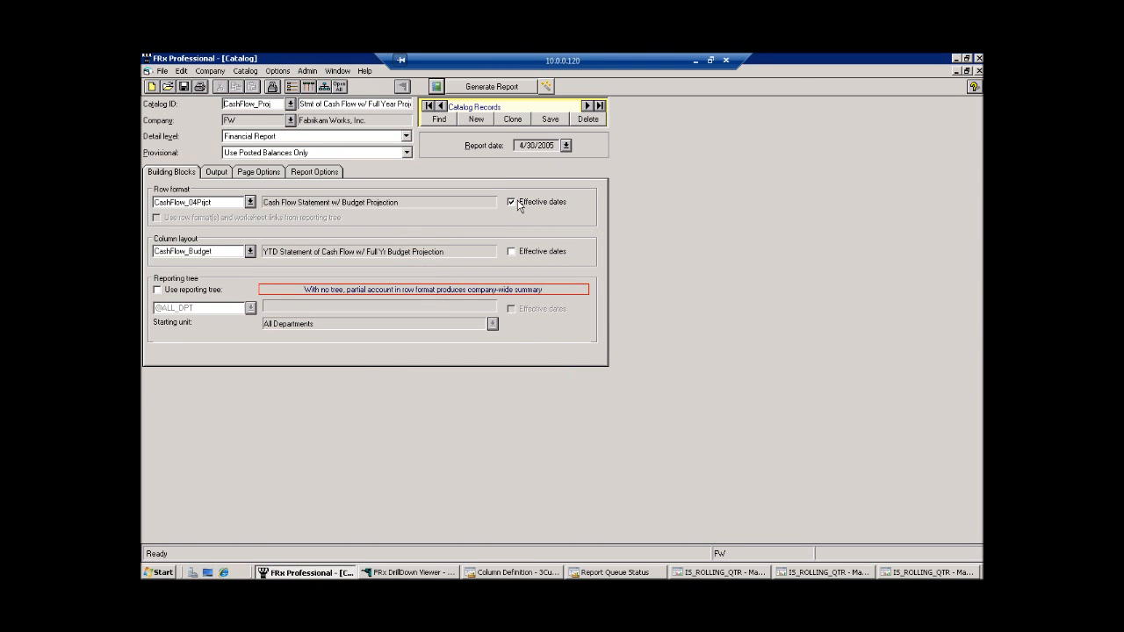
pyautogui.click(512, 202)
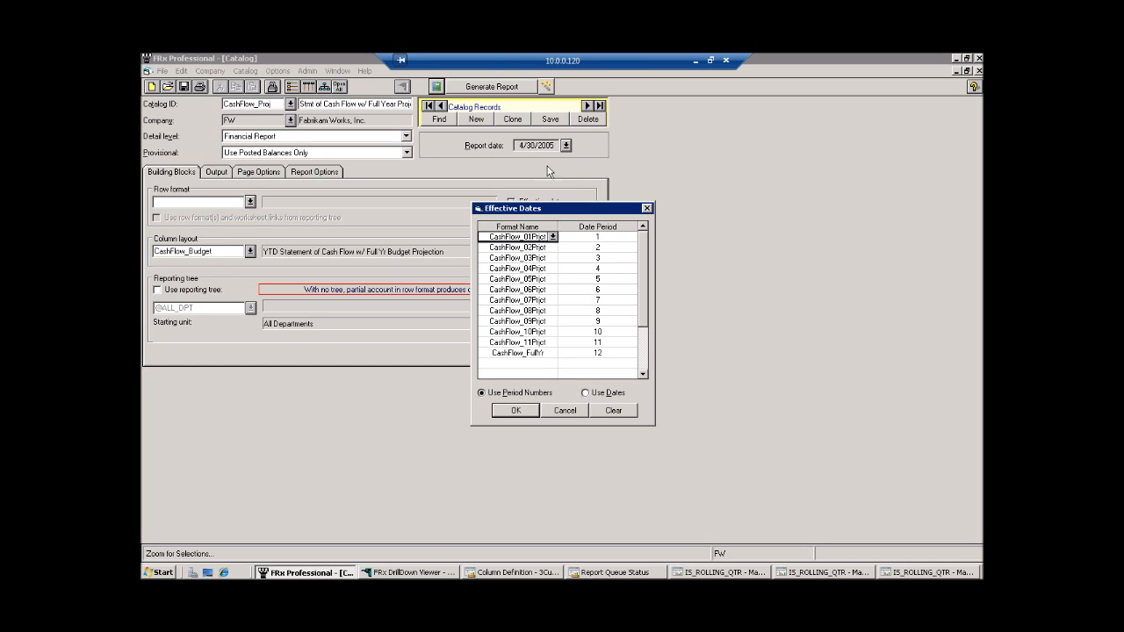
pyautogui.click(515, 410)
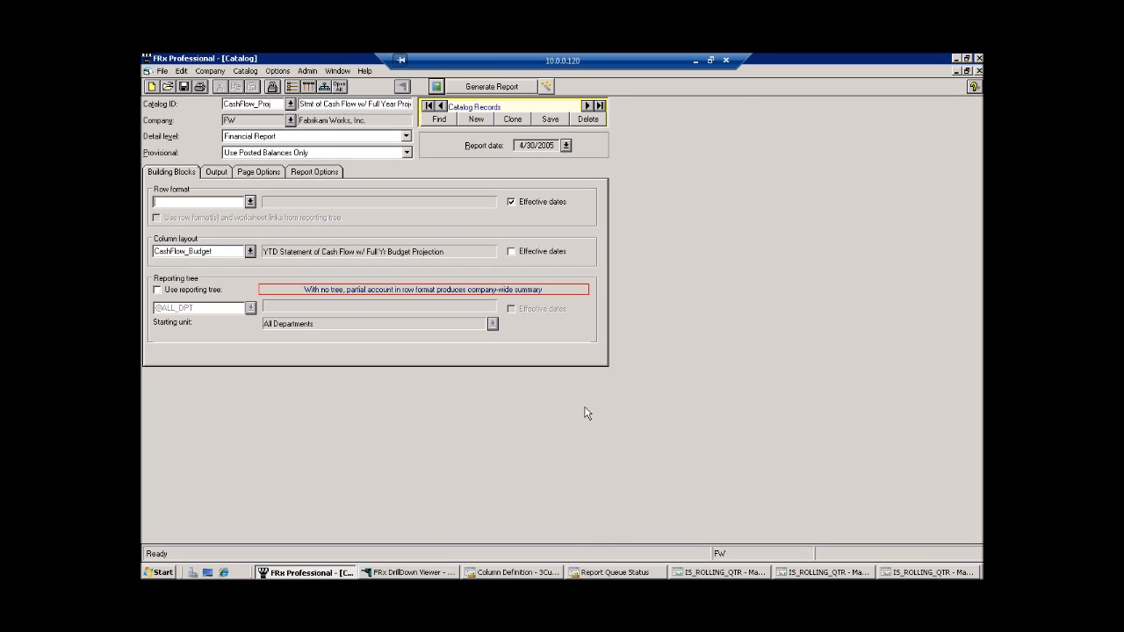
pyautogui.click(978, 71)
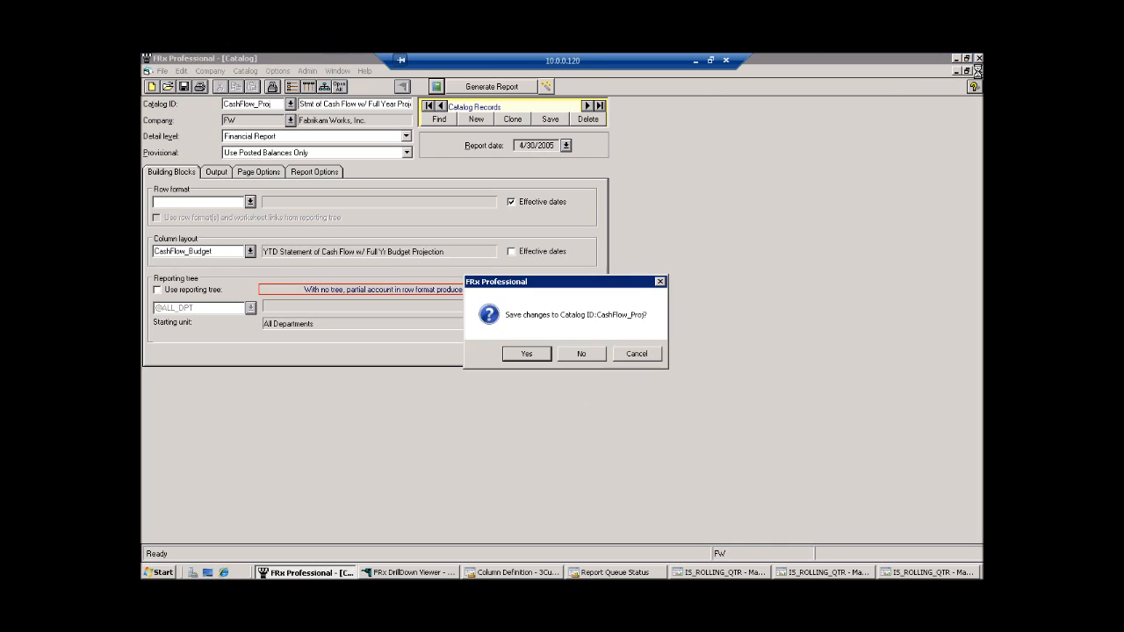
pyautogui.click(575, 355)
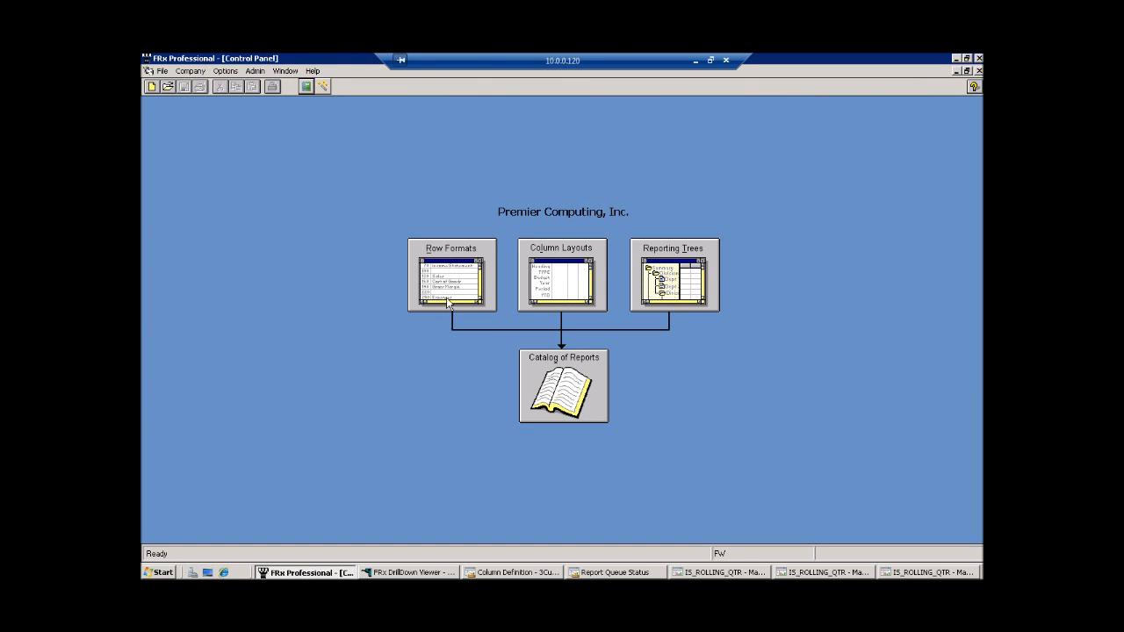
# Browse the catalog of reports and open the IS_RollQtr rolling quarter income statement
pyautogui.click(562, 370)
pyautogui.click(405, 371)
pyautogui.scroll(-2, 405, 376)
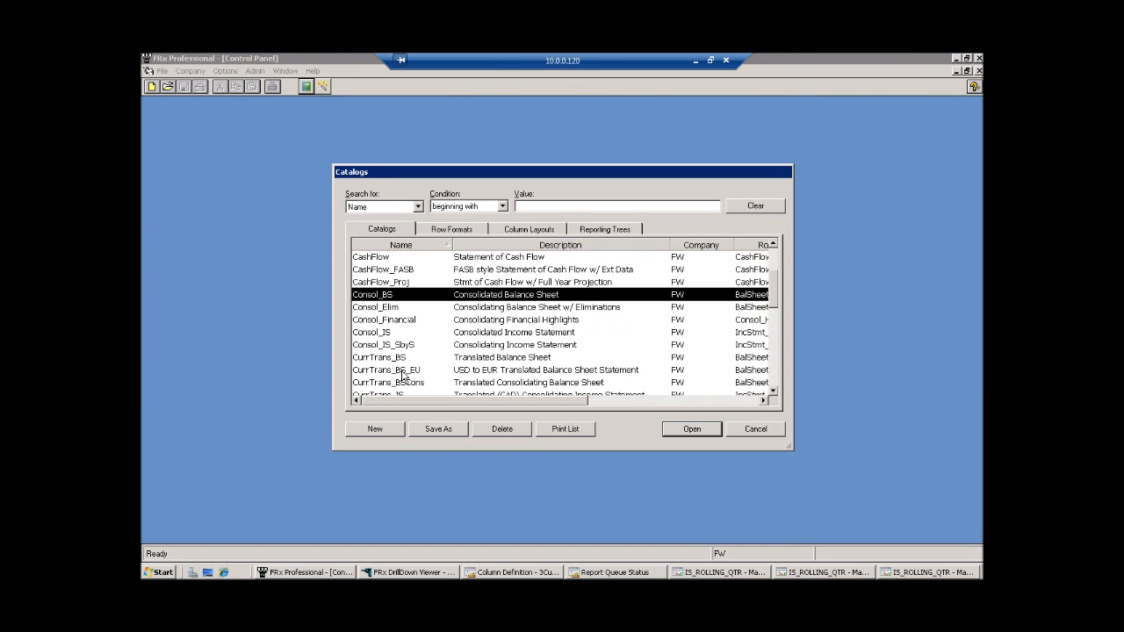
pyautogui.scroll(-1, 405, 373)
pyautogui.scroll(-1, 404, 370)
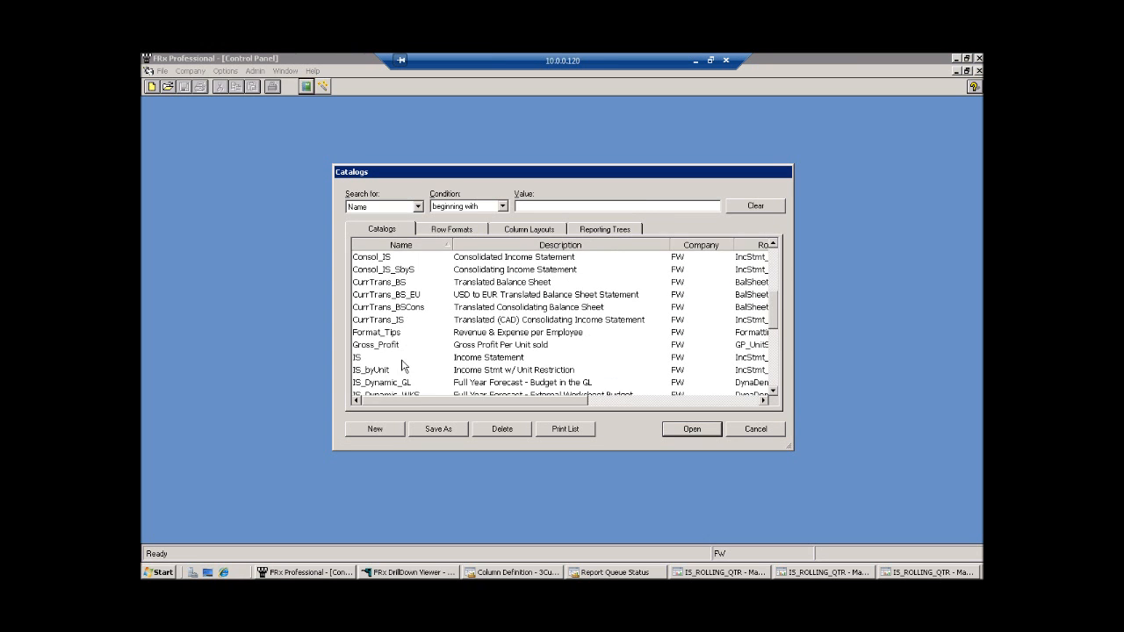
pyautogui.scroll(2, 404, 368)
pyautogui.scroll(2, 404, 358)
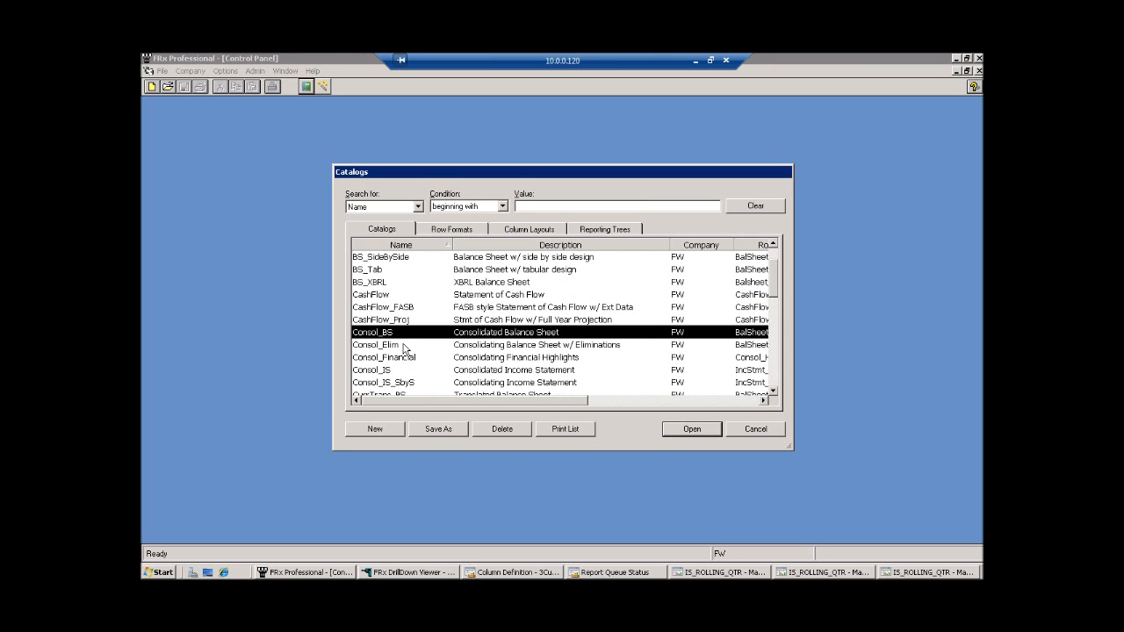
pyautogui.scroll(-1, 404, 351)
pyautogui.scroll(-3, 403, 349)
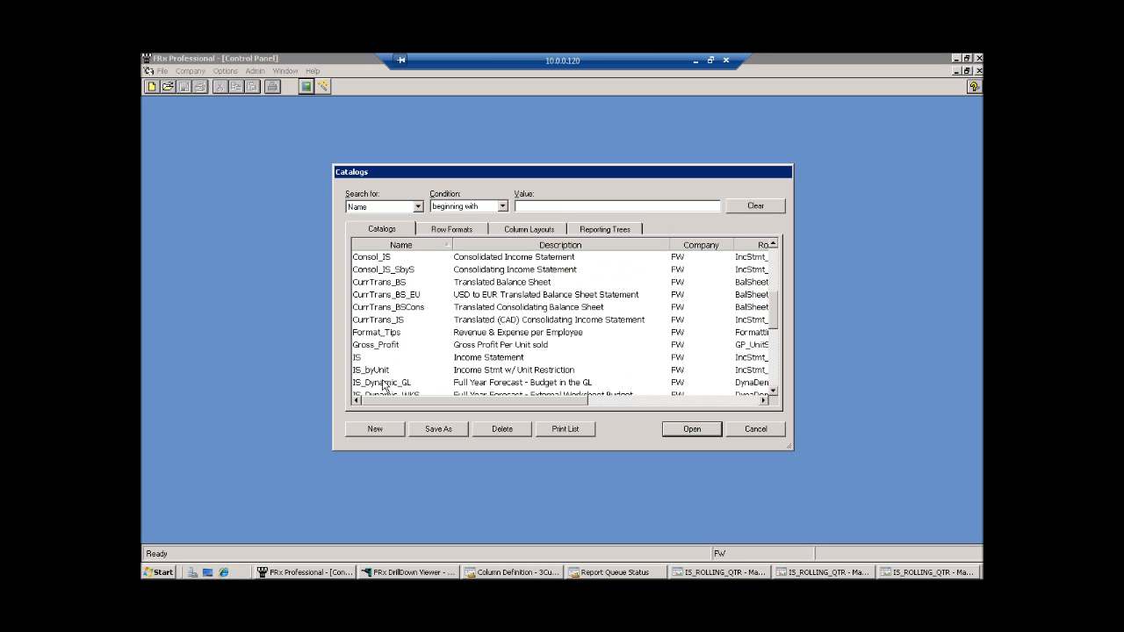
pyautogui.scroll(-1, 382, 387)
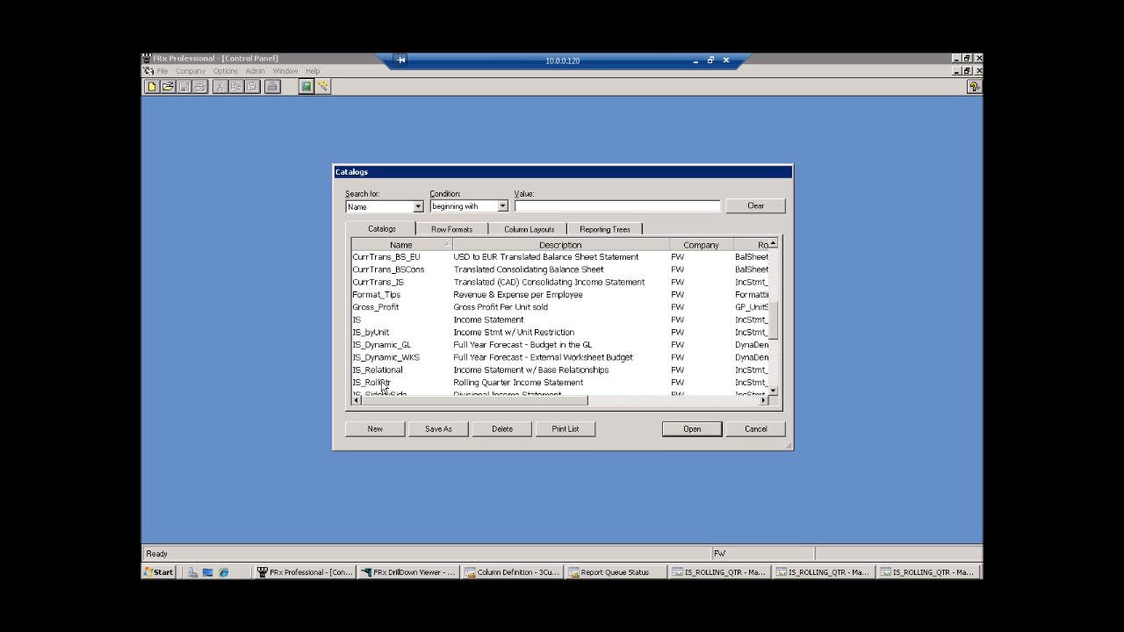
pyautogui.doubleClick(381, 383)
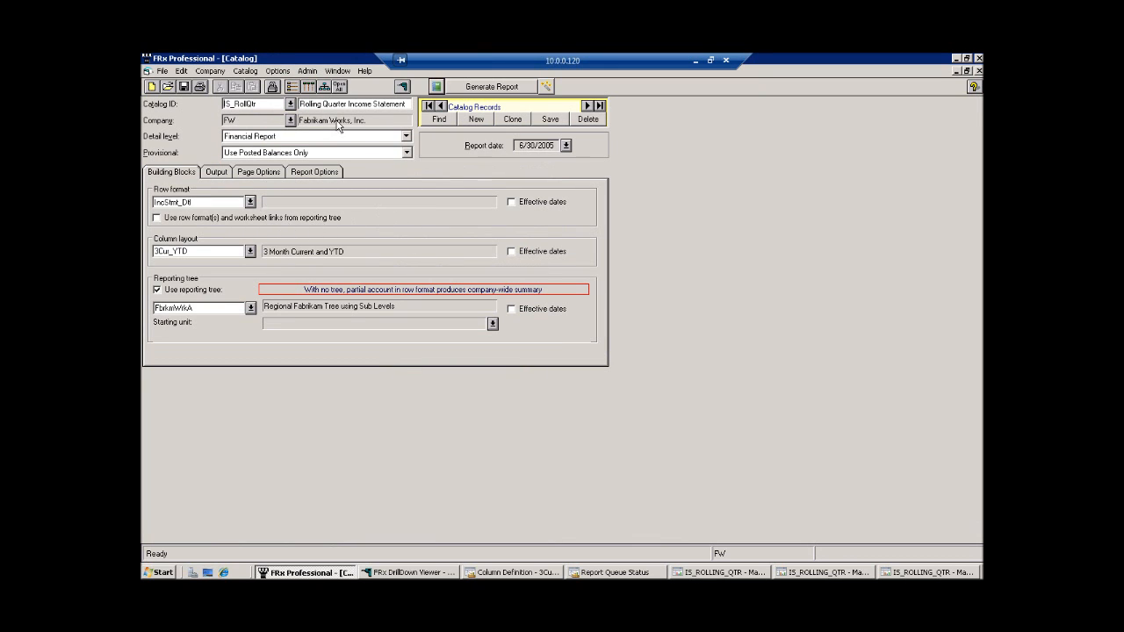
# Open the catalog's IncStmt_Dtl row format and try the row summation tool on the Total Operating Expenses row's related rows cell
pyautogui.click(292, 86)
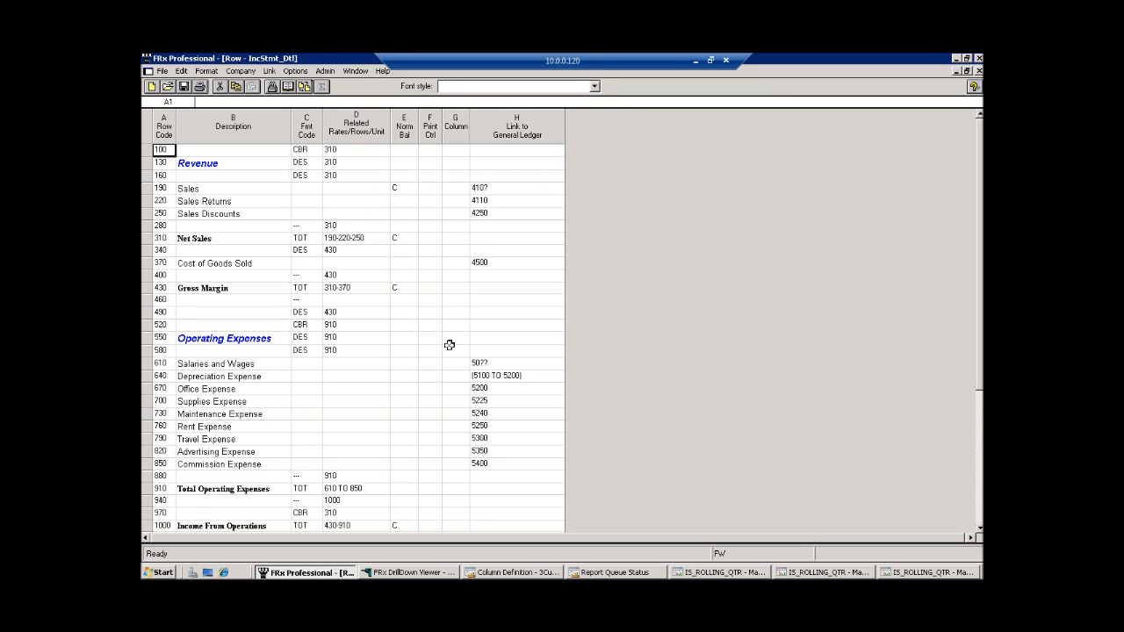
pyautogui.click(327, 487)
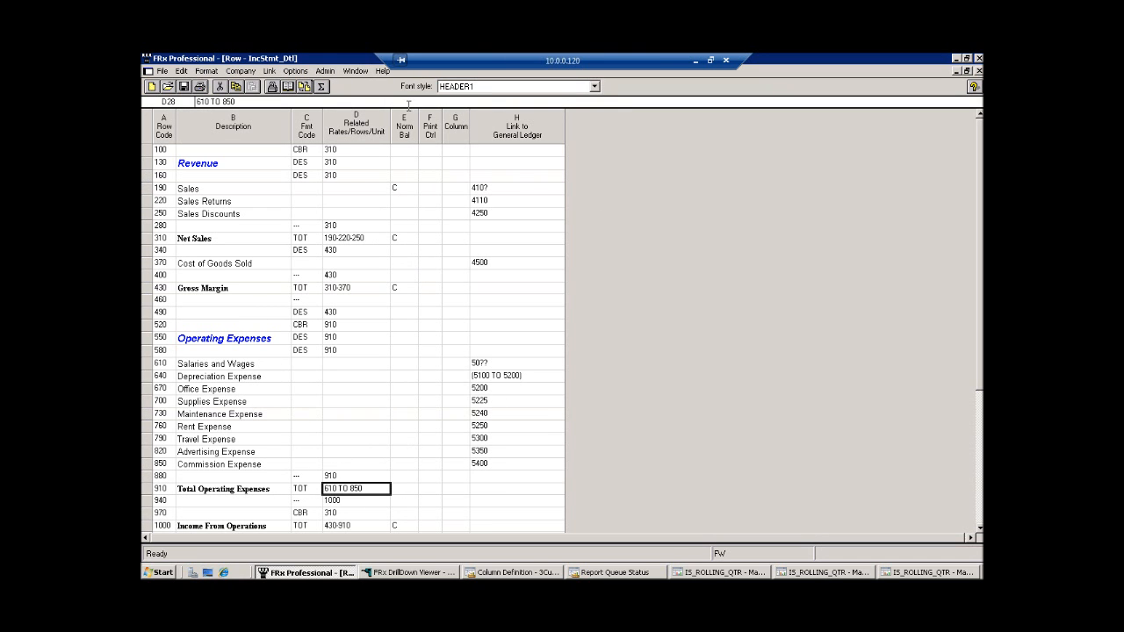
pyautogui.click(321, 87)
pyautogui.press('Return')
# Try the Row Format link type in the row format's link settings, and close the settings without keeping the change
pyautogui.doubleClick(546, 126)
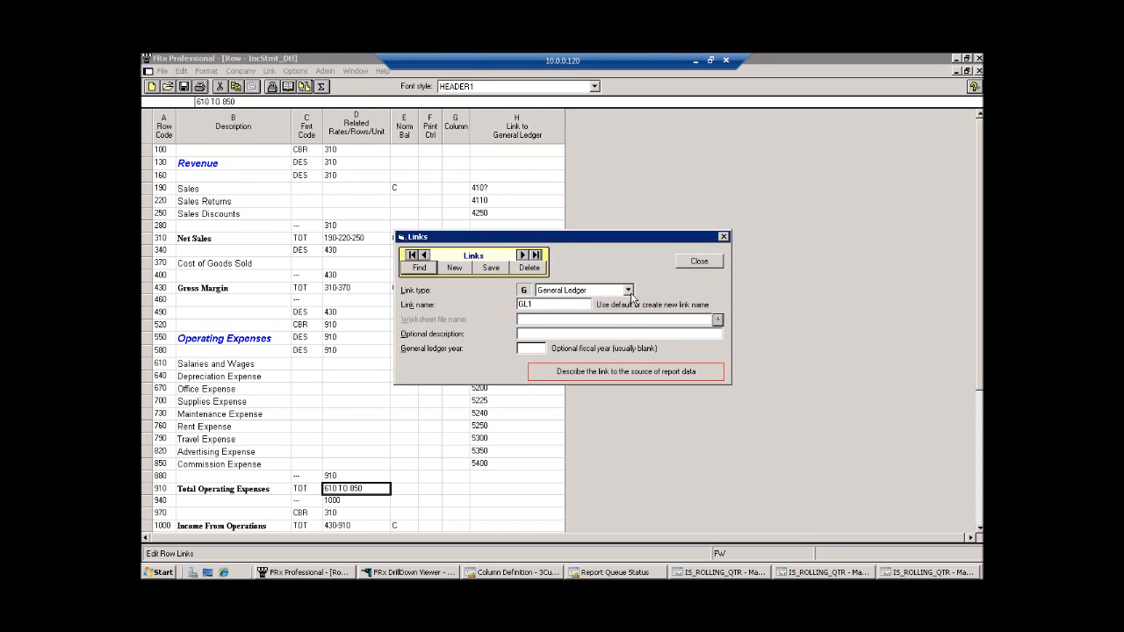
pyautogui.click(628, 291)
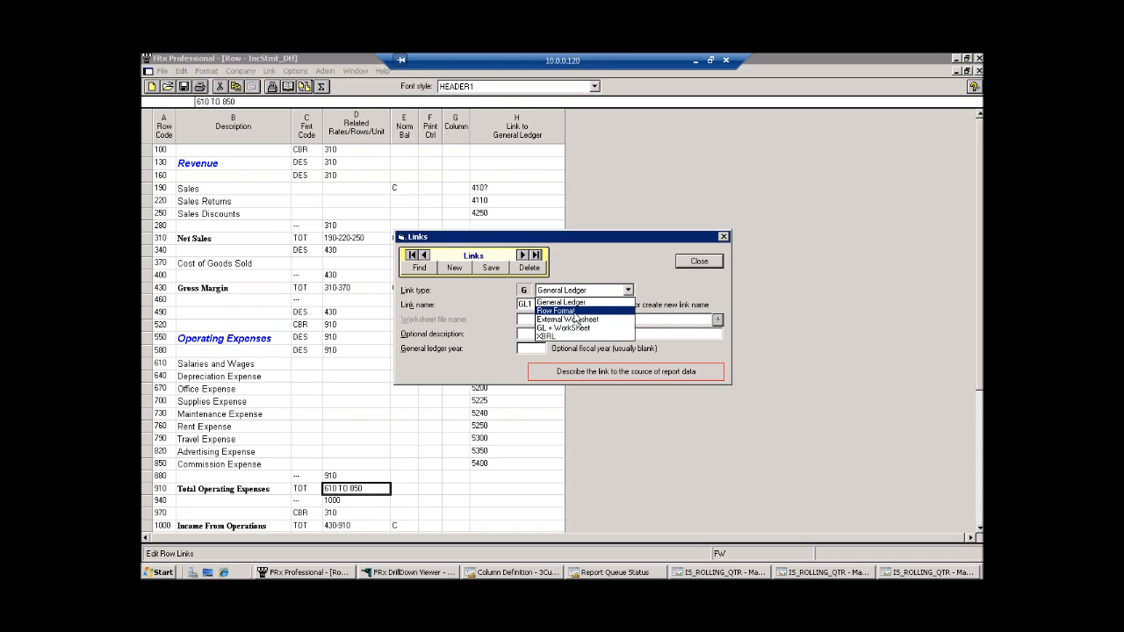
pyautogui.click(571, 311)
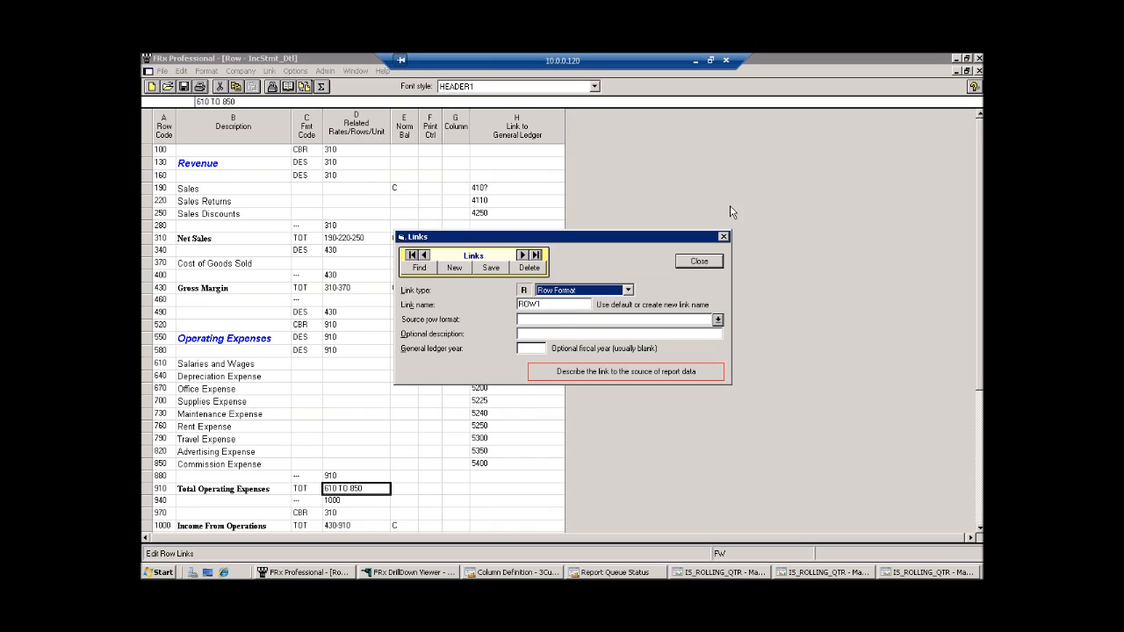
pyautogui.click(699, 261)
pyautogui.click(598, 354)
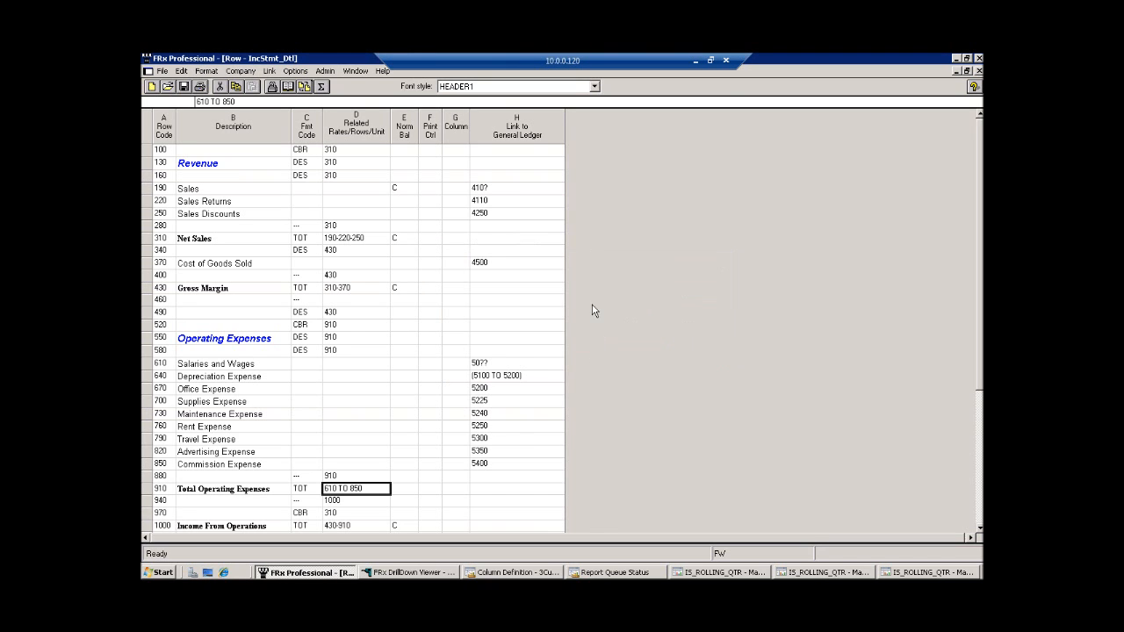
# Close the row format without saving, and generate the IS_RollQtr report at the Financial & Transaction detail level
pyautogui.click(979, 71)
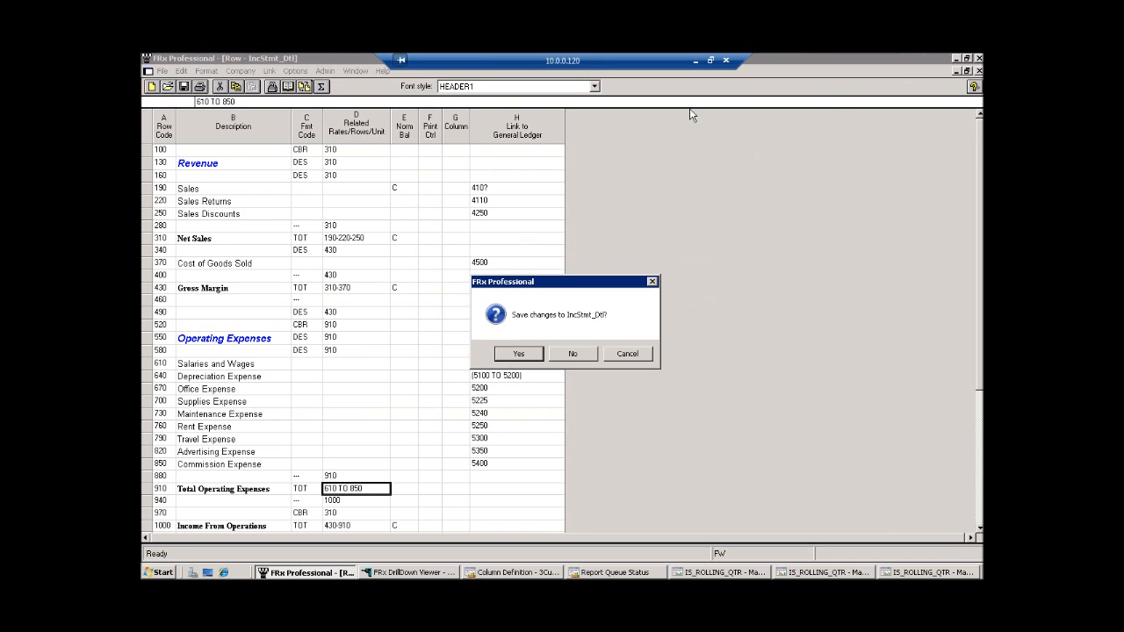
pyautogui.click(560, 353)
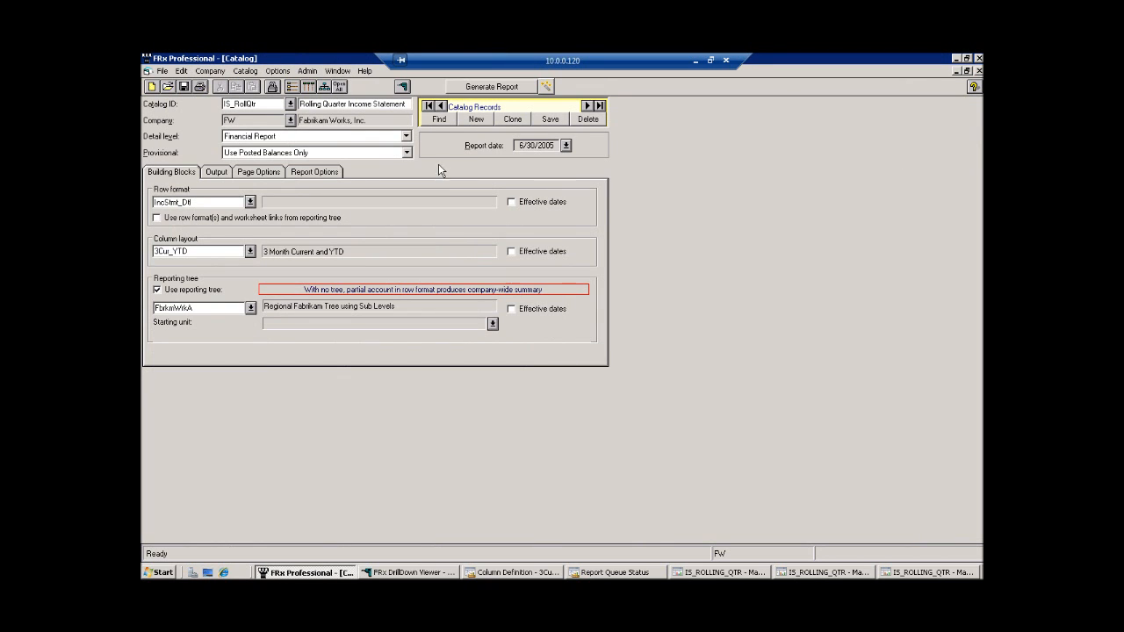
pyautogui.click(406, 136)
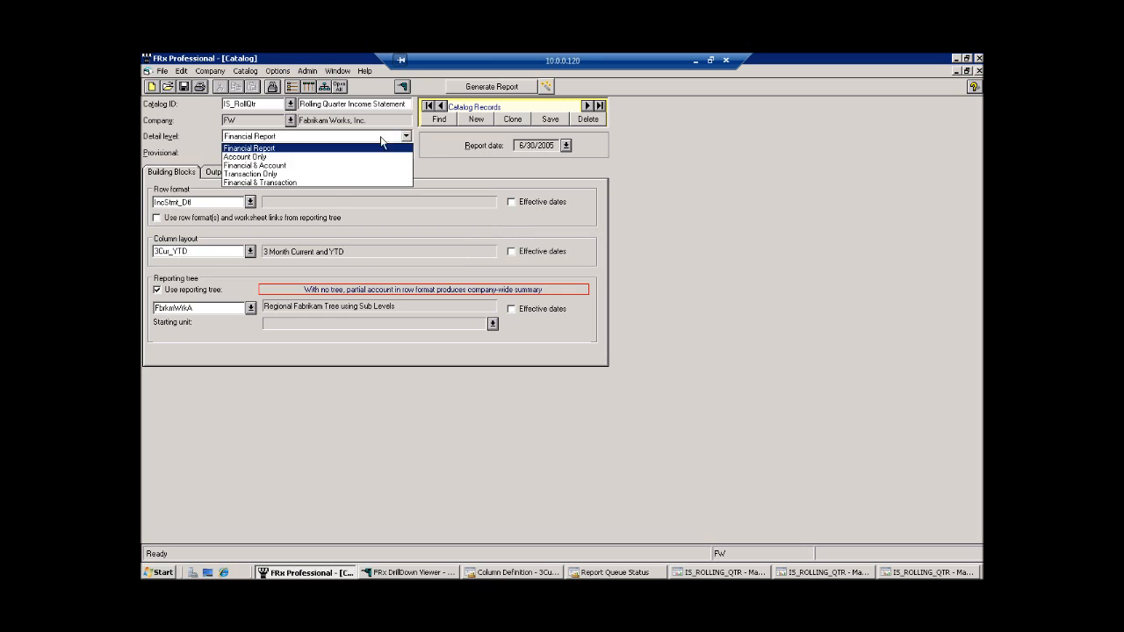
pyautogui.click(333, 184)
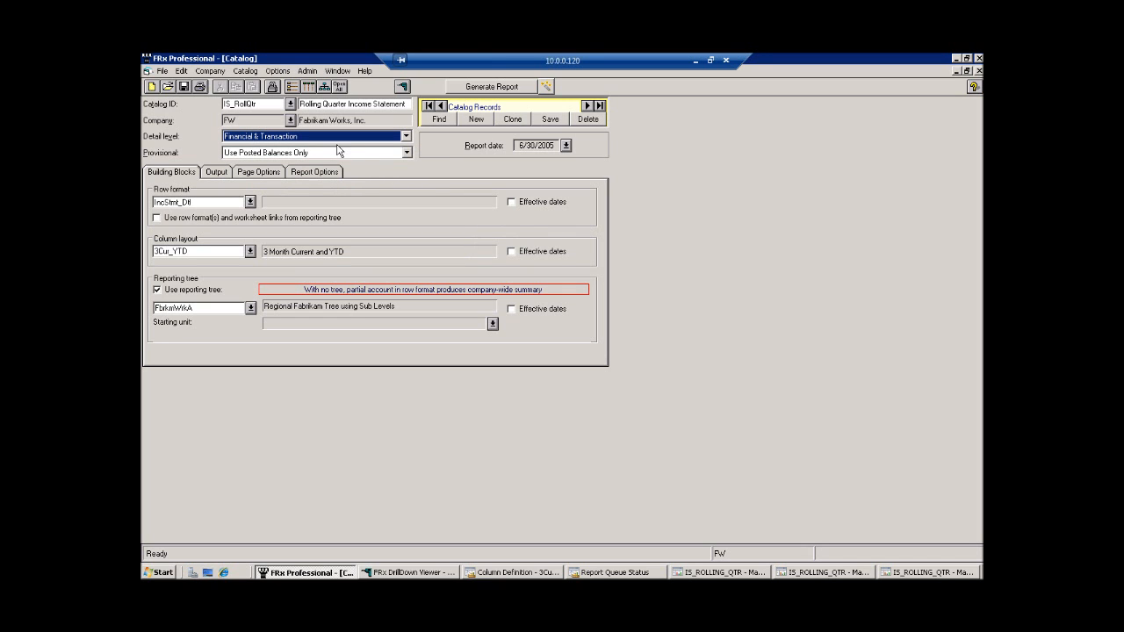
pyautogui.click(508, 87)
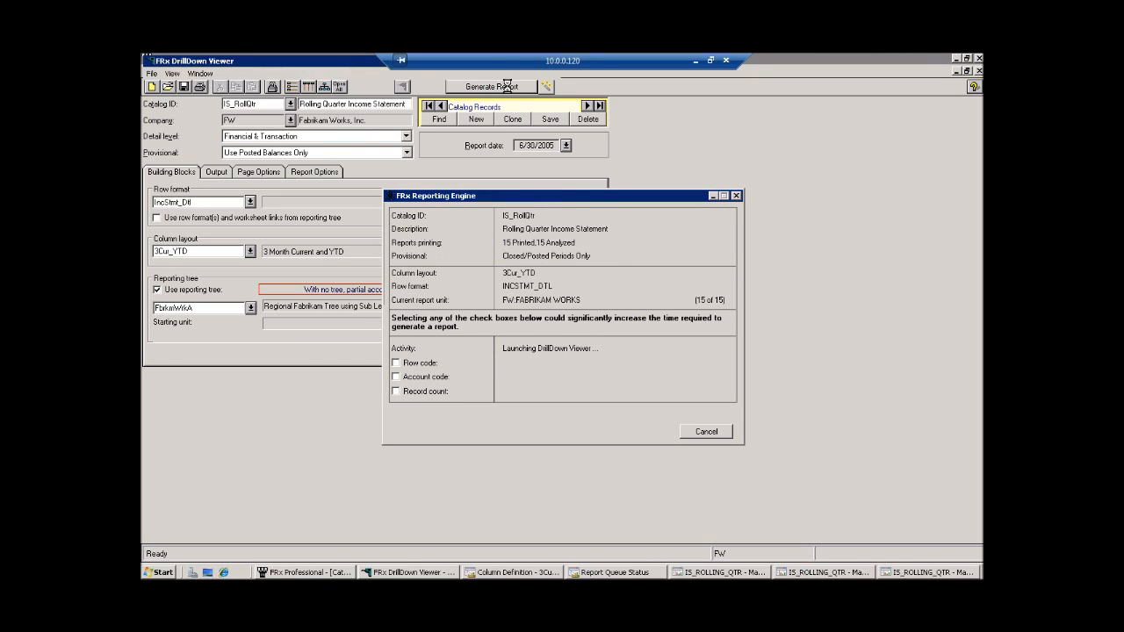
# Open the Lab Services-San Francisco income statement from the generated report's tree and enlarge it within the viewer
pyautogui.doubleClick(280, 206)
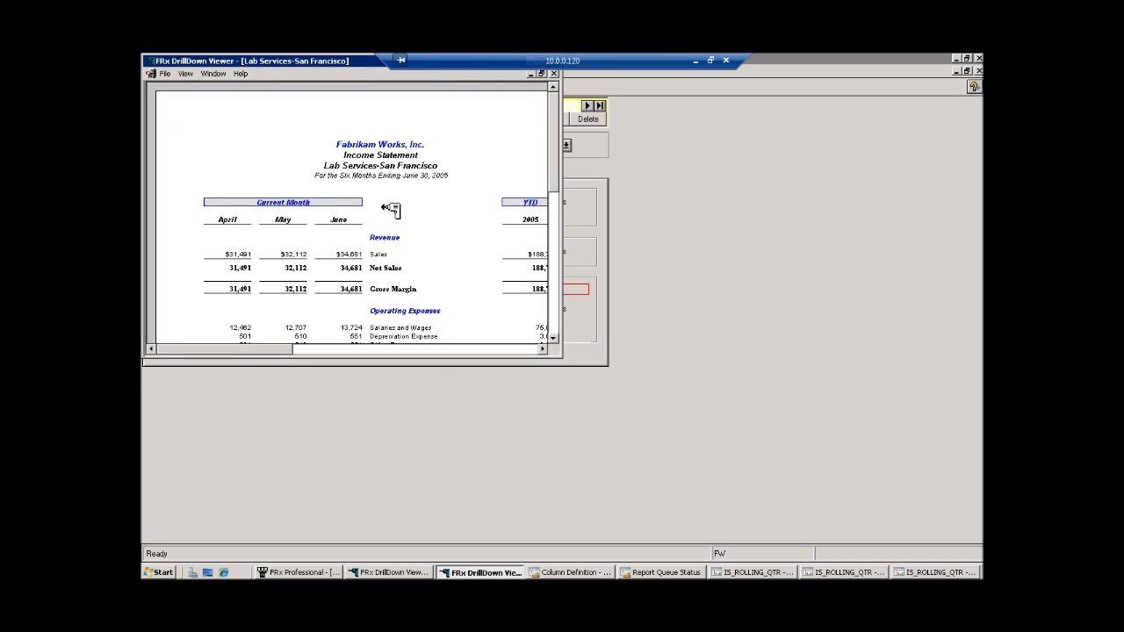
pyautogui.click(541, 73)
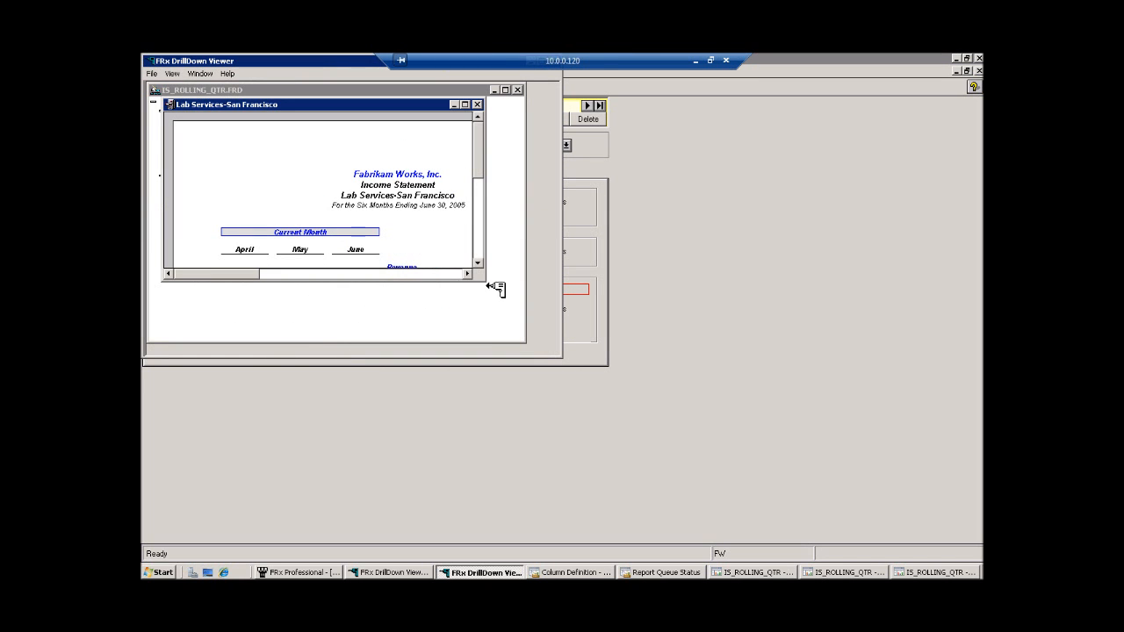
pyautogui.click(507, 89)
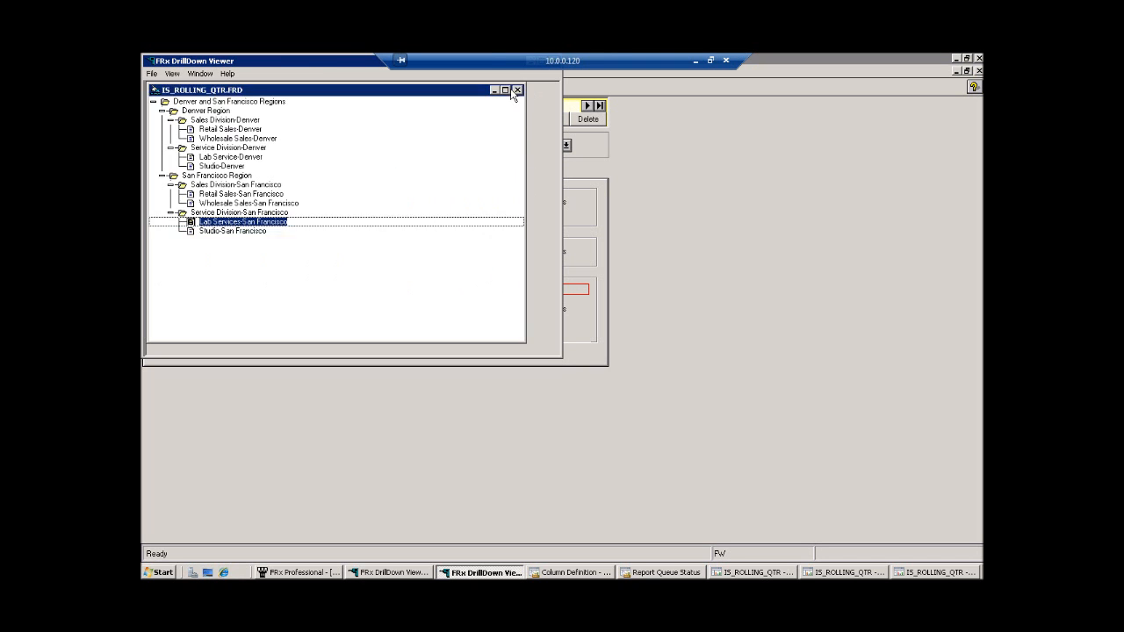
pyautogui.click(546, 72)
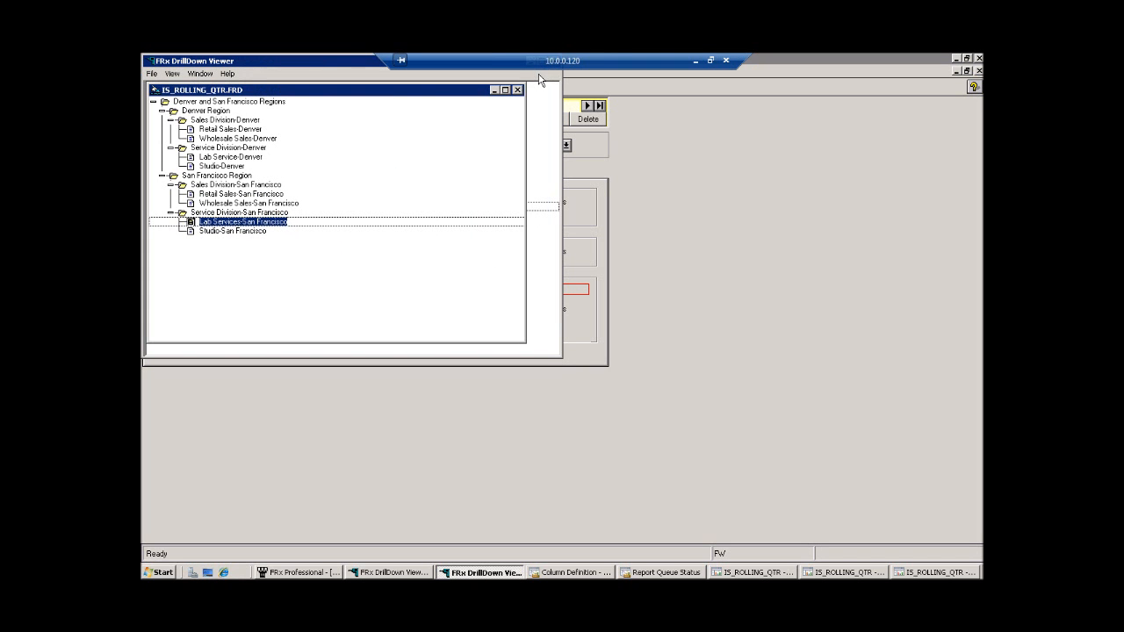
pyautogui.doubleClick(268, 222)
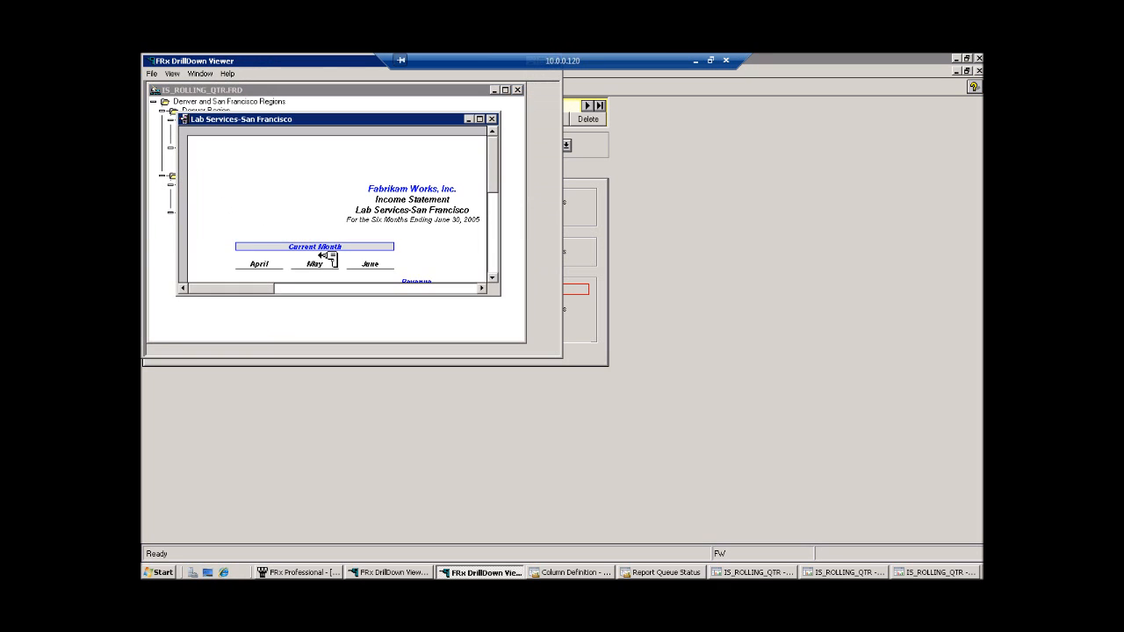
pyautogui.click(480, 119)
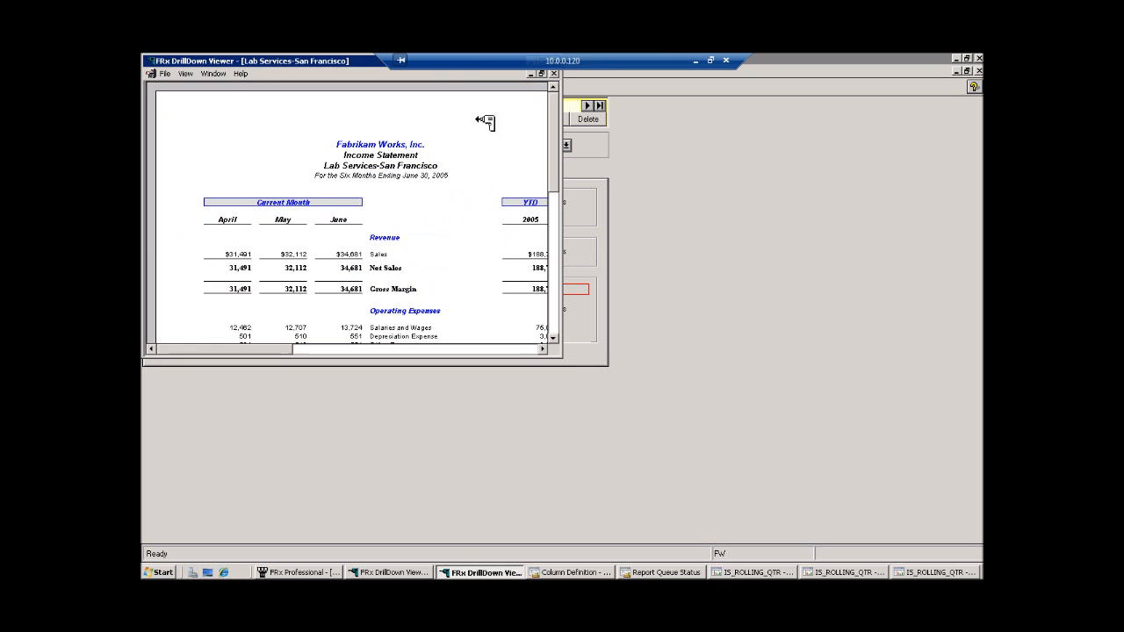
# Drill down from the Sales row to the Sales-Service-Lab-S.F. account's transactions and maximize the viewer window
pyautogui.click(318, 257)
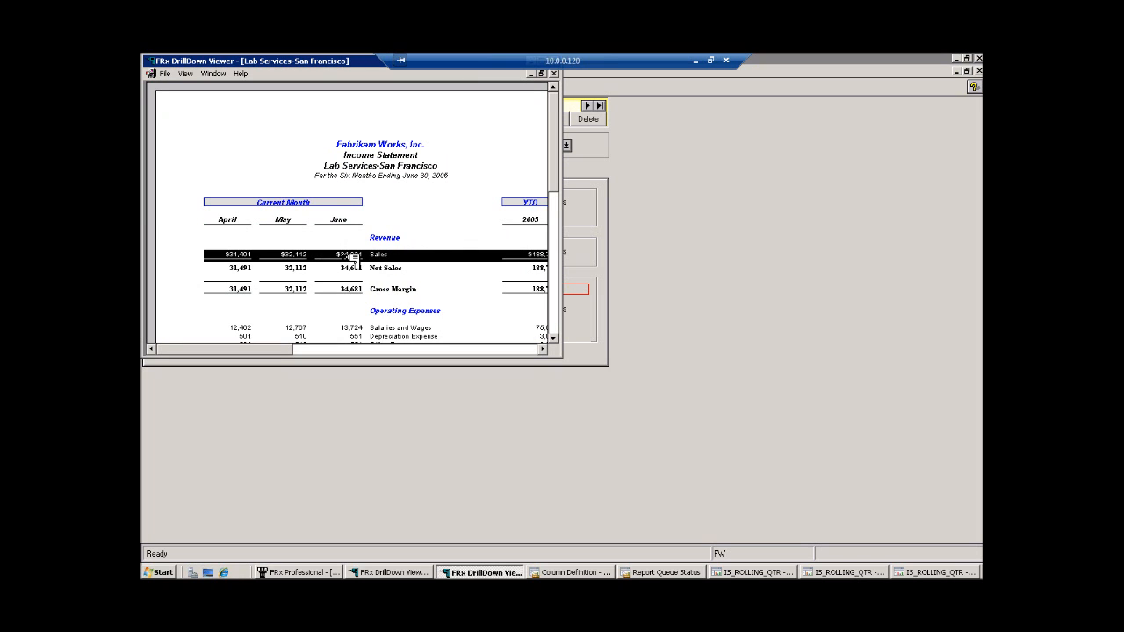
pyautogui.doubleClick(348, 256)
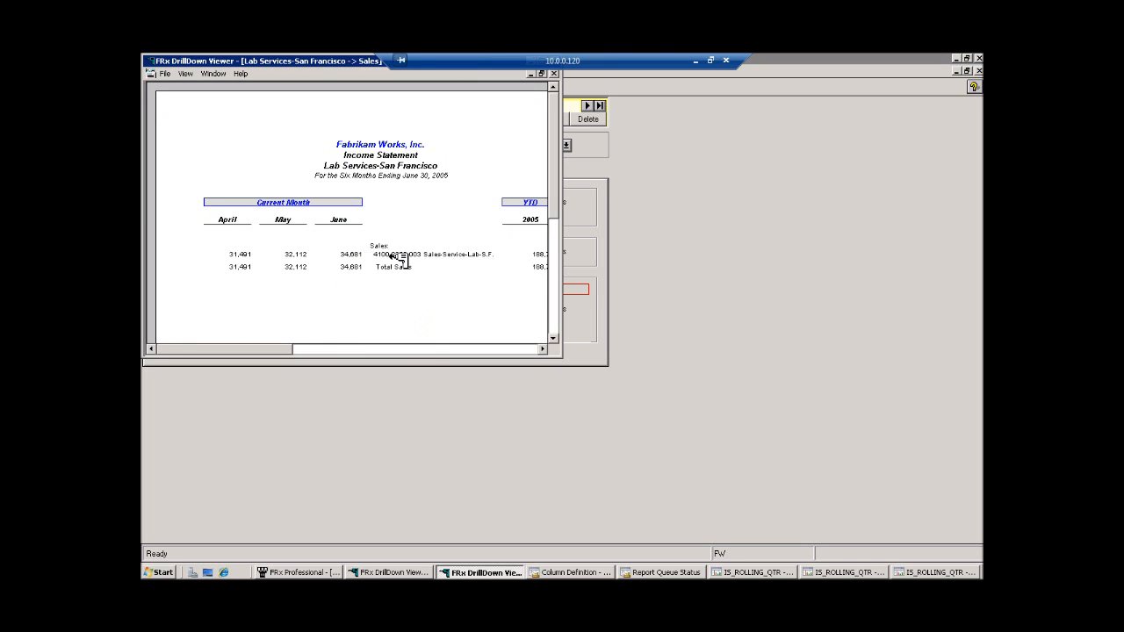
pyautogui.doubleClick(394, 254)
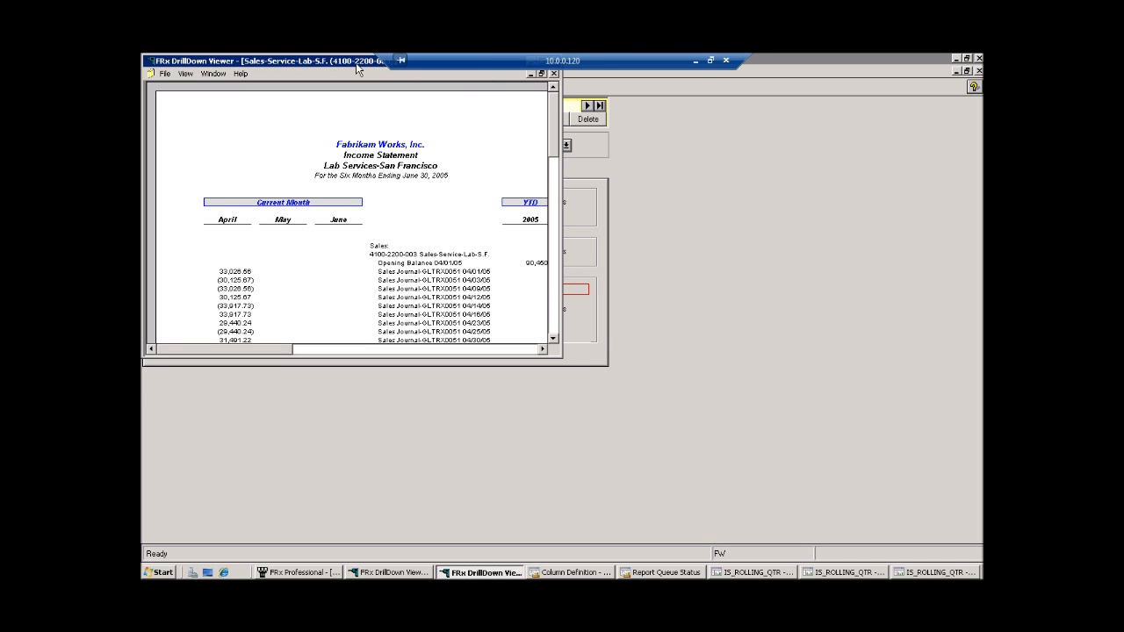
pyautogui.moveTo(359, 64); pyautogui.dragTo(360, 98)
pyautogui.click(541, 95)
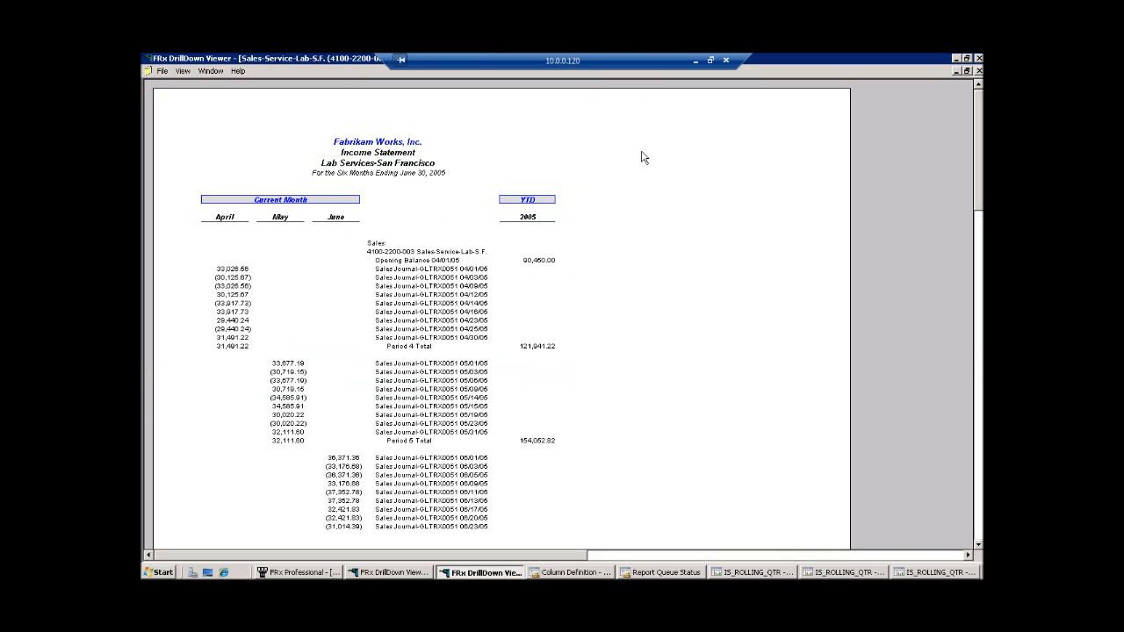
# Return to the account-level Sales detail, check the available view commands, and close the drill-down viewer
pyautogui.click(978, 70)
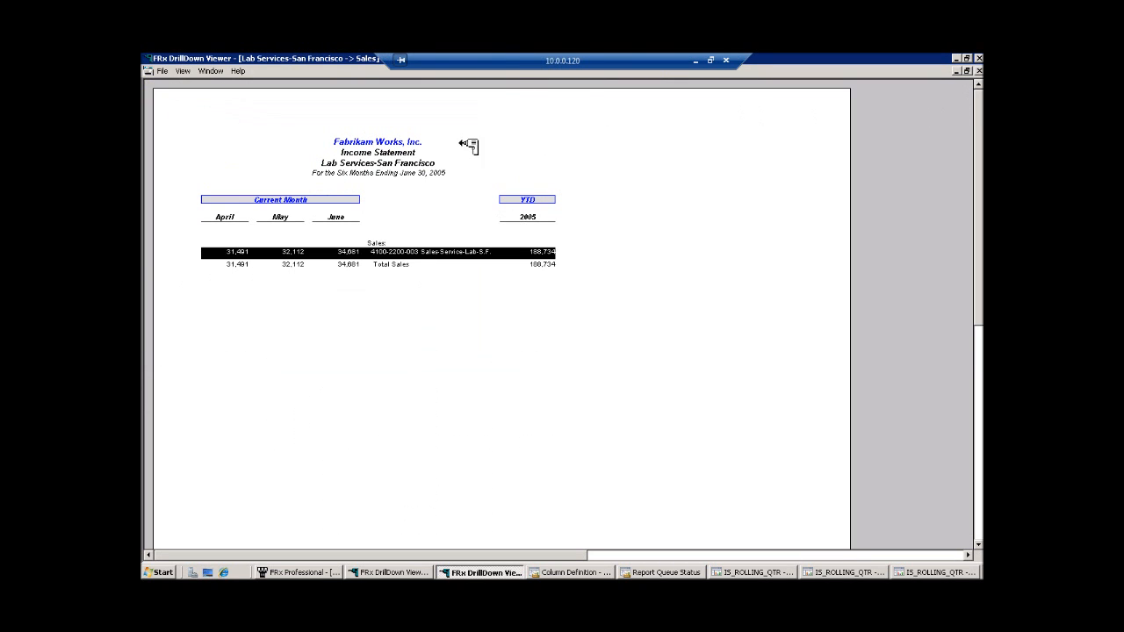
pyautogui.click(182, 71)
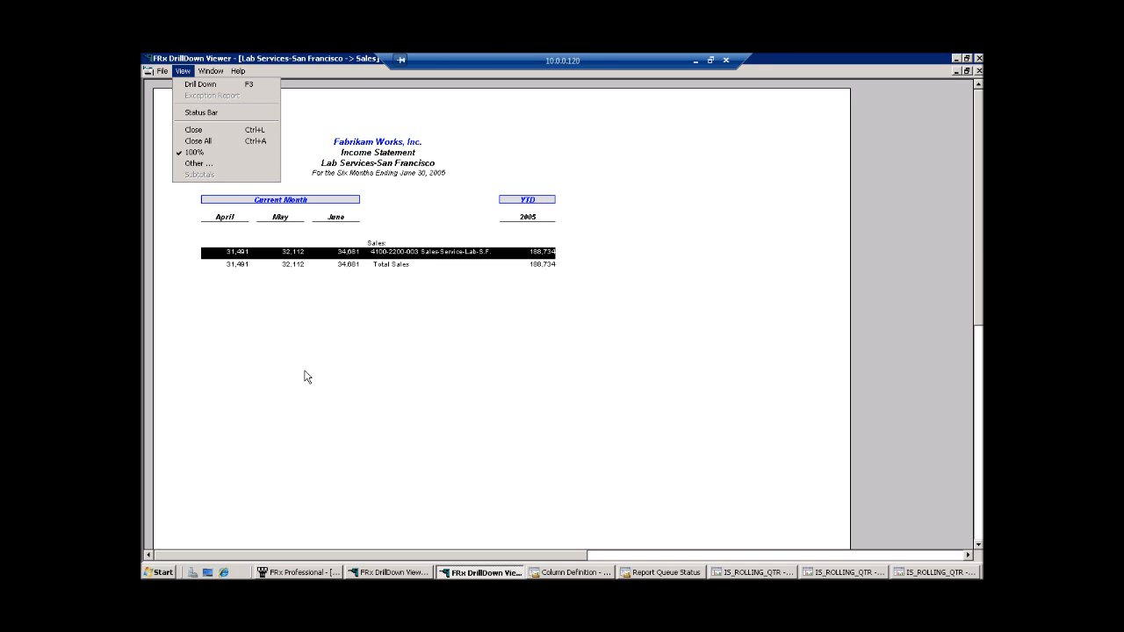
pyautogui.click(957, 60)
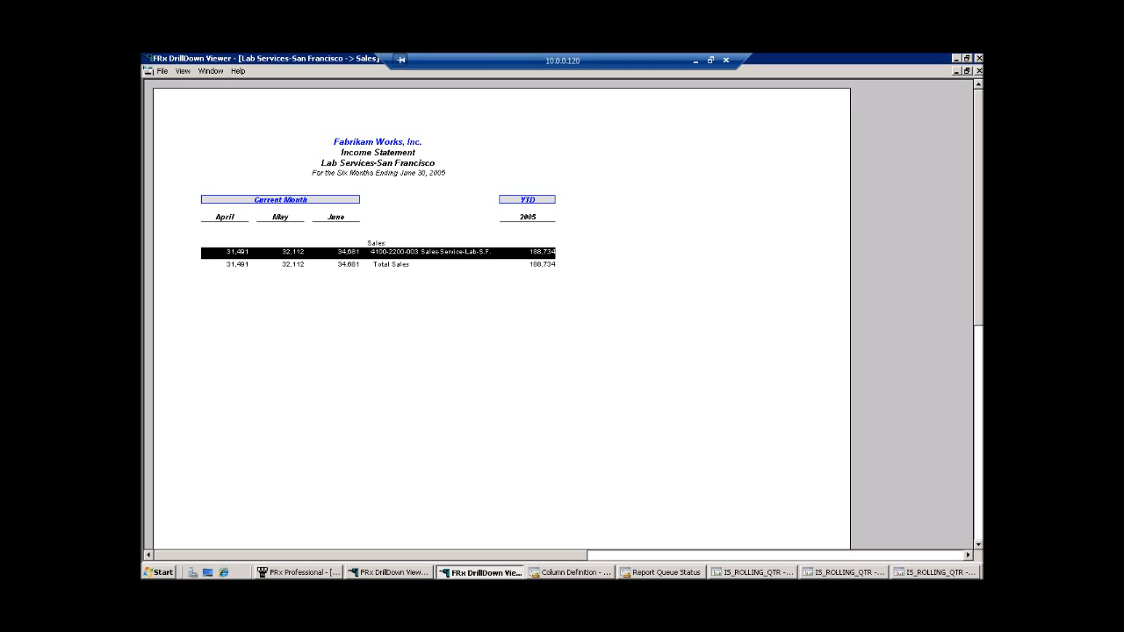
pyautogui.click(979, 59)
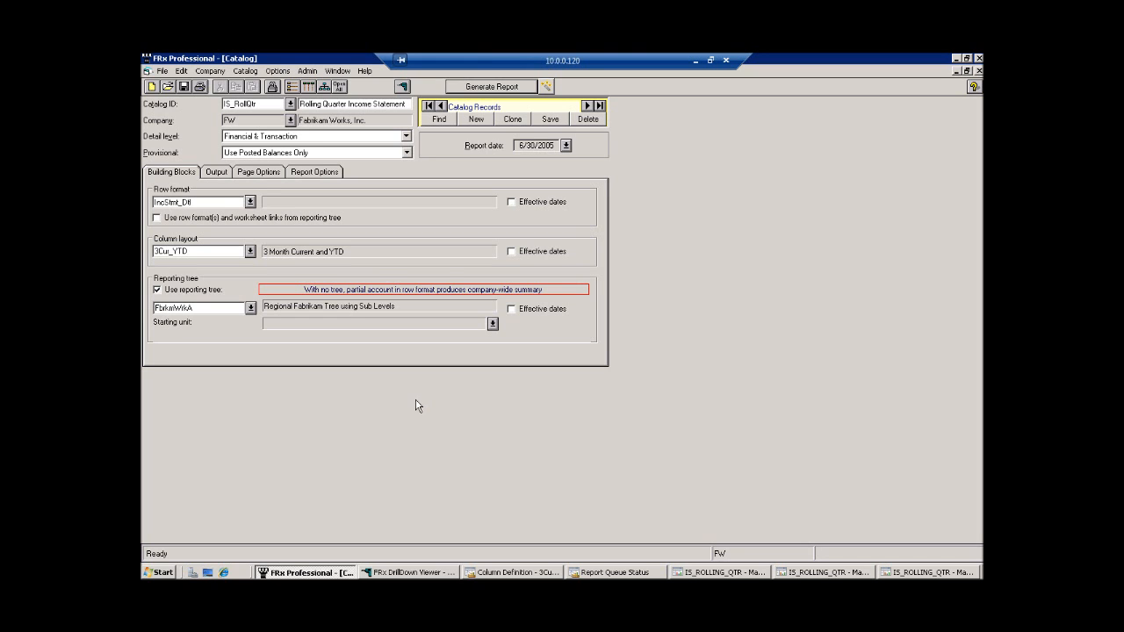
# Review the catalog's account and transaction detail report options, including the Subtotal on segment setting, and return to the building blocks
pyautogui.click(310, 174)
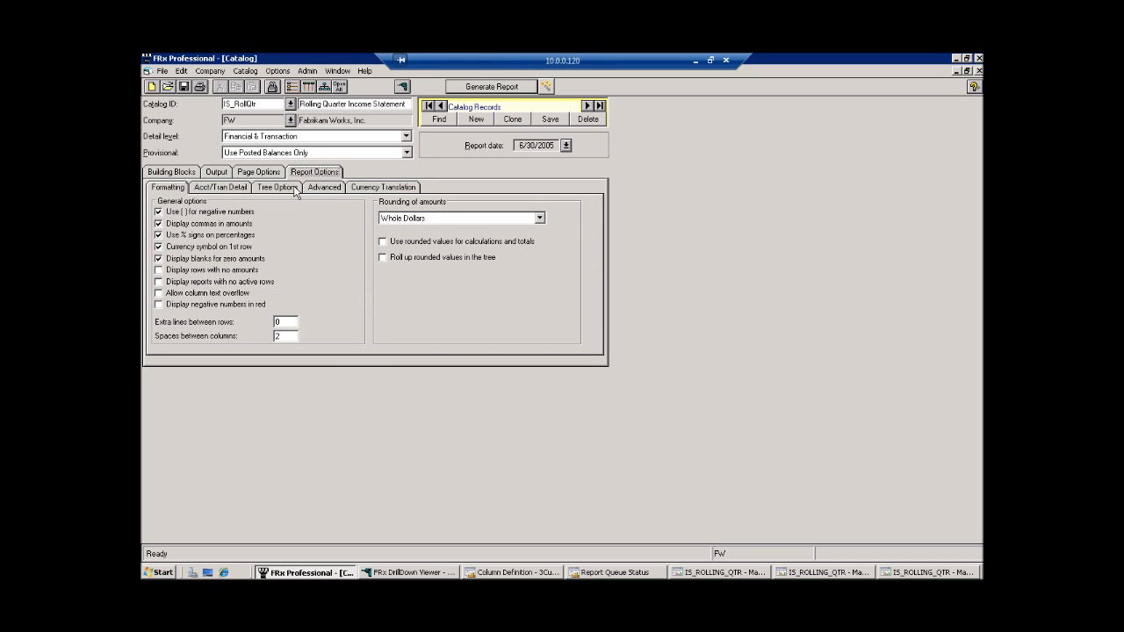
pyautogui.click(277, 187)
pyautogui.click(220, 187)
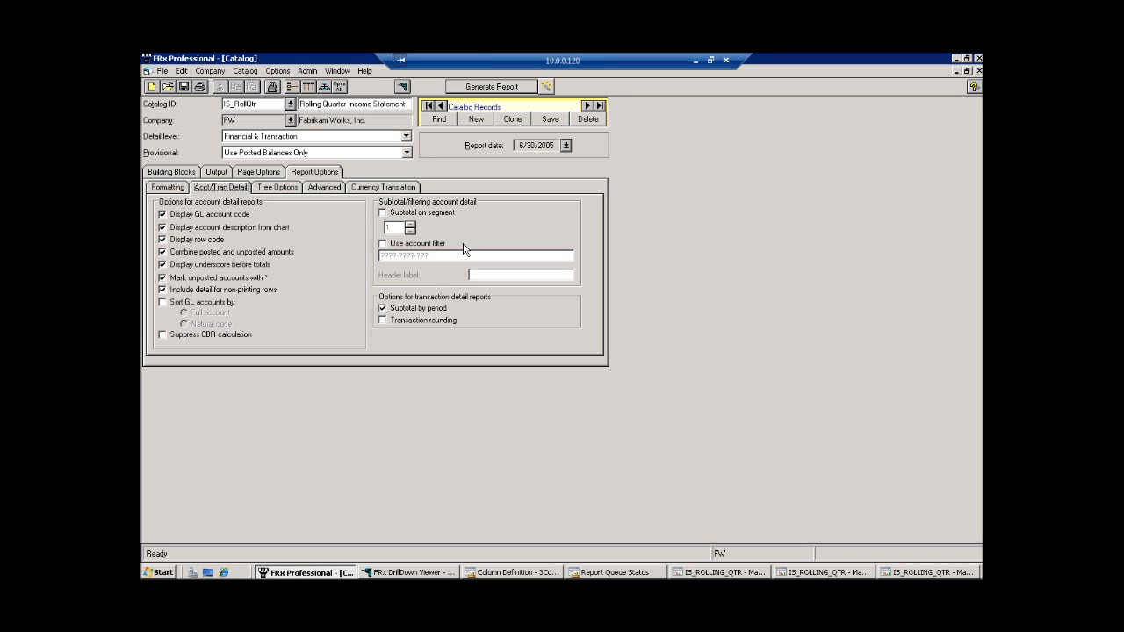
pyautogui.click(402, 214)
pyautogui.click(383, 213)
pyautogui.click(165, 173)
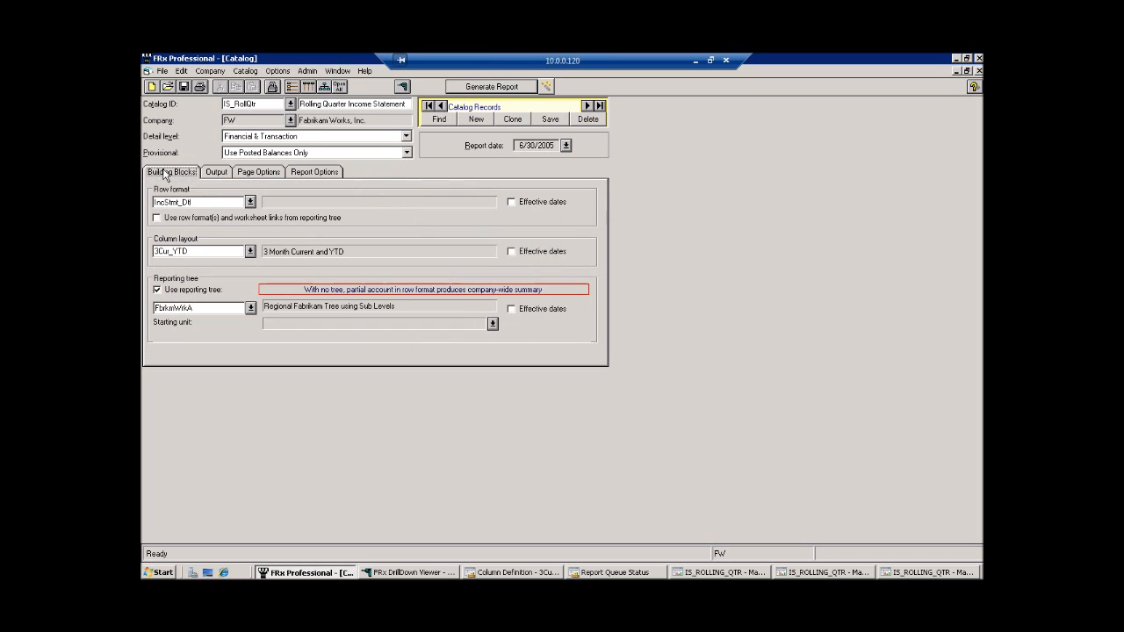
# Try the DR and CR column restrictions on column B of the 3Cur_YTD column layout, and close the layout without saving
pyautogui.click(308, 86)
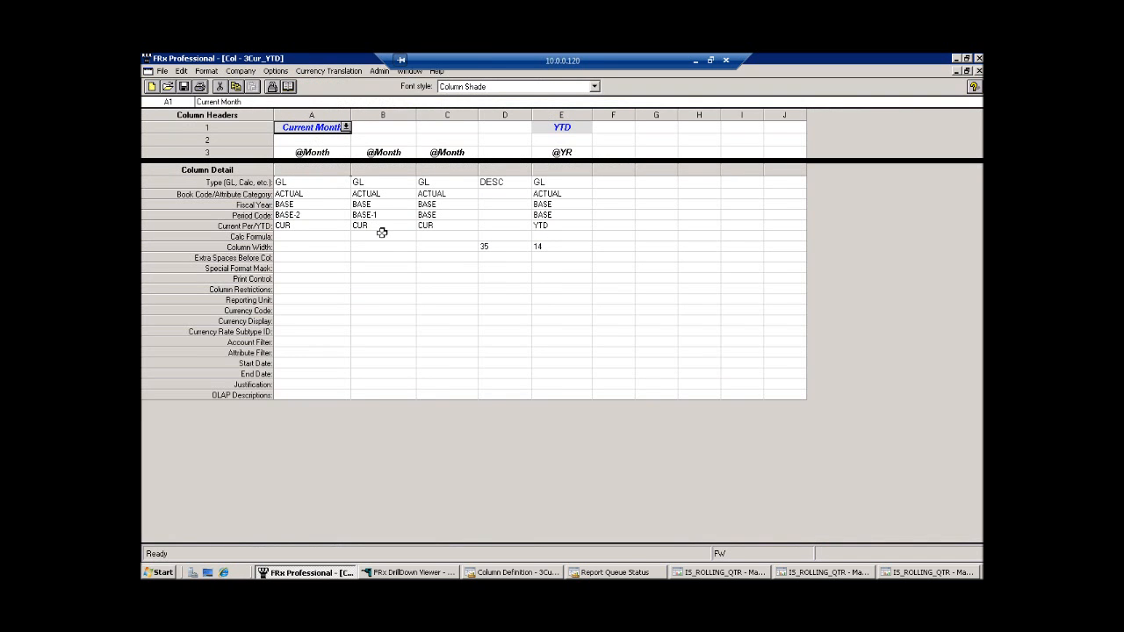
pyautogui.click(384, 229)
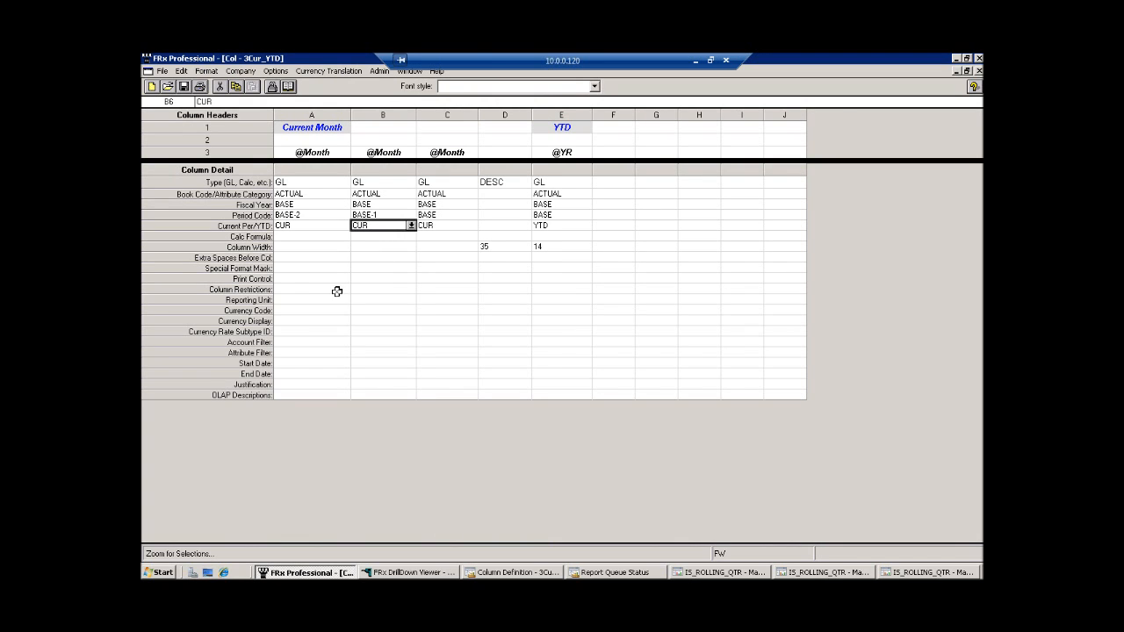
pyautogui.doubleClick(369, 291)
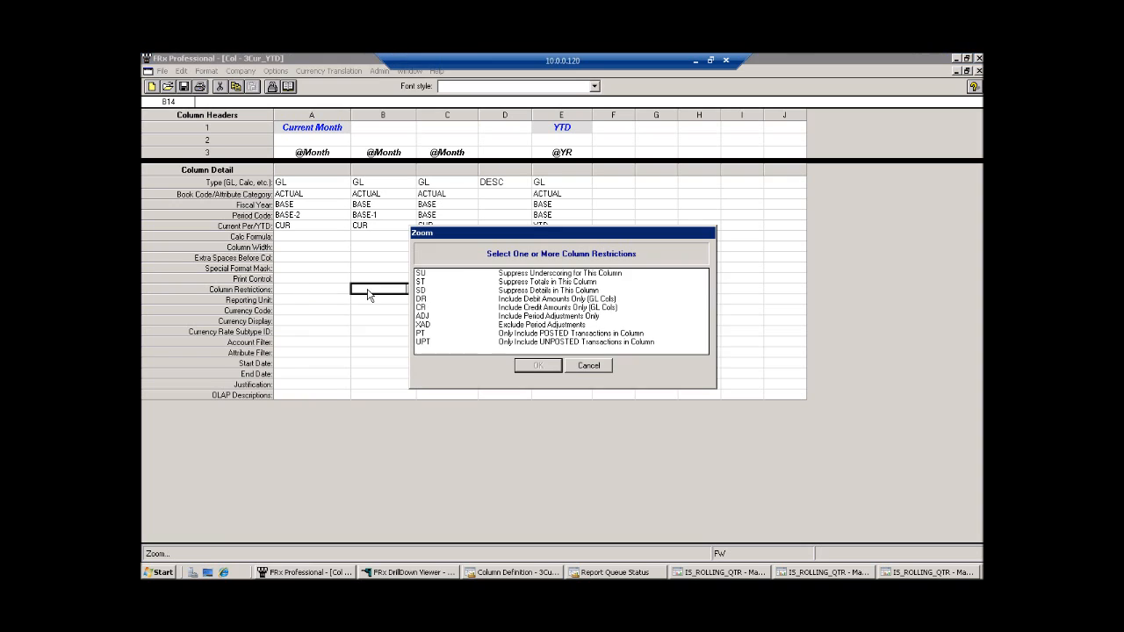
pyautogui.click(425, 299)
pyautogui.click(425, 307)
pyautogui.click(537, 366)
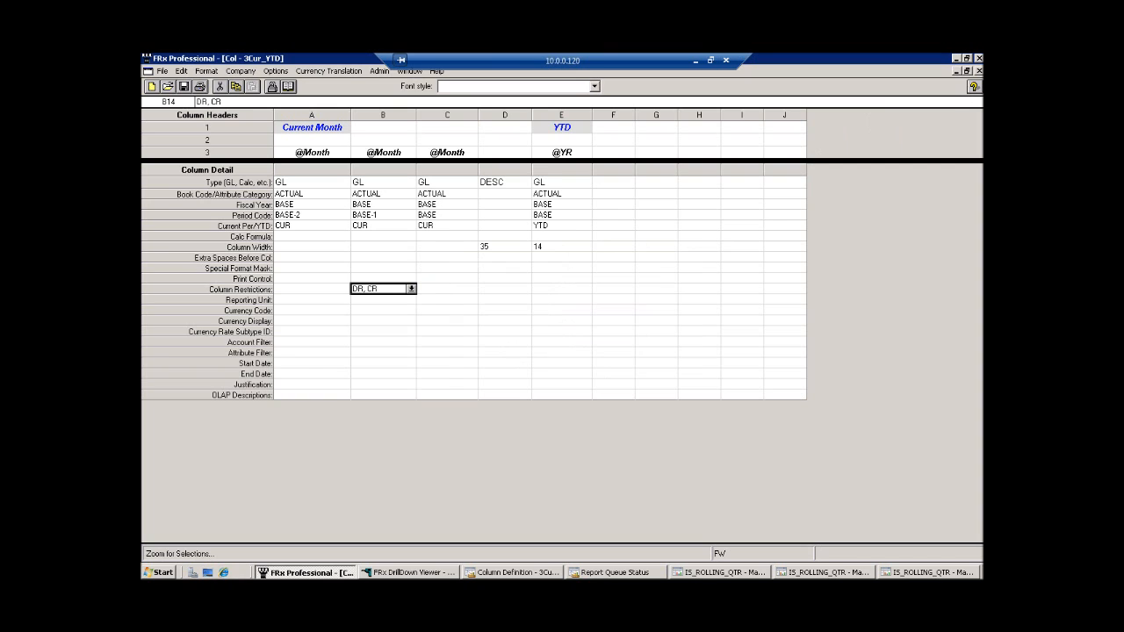
pyautogui.click(979, 71)
pyautogui.click(552, 349)
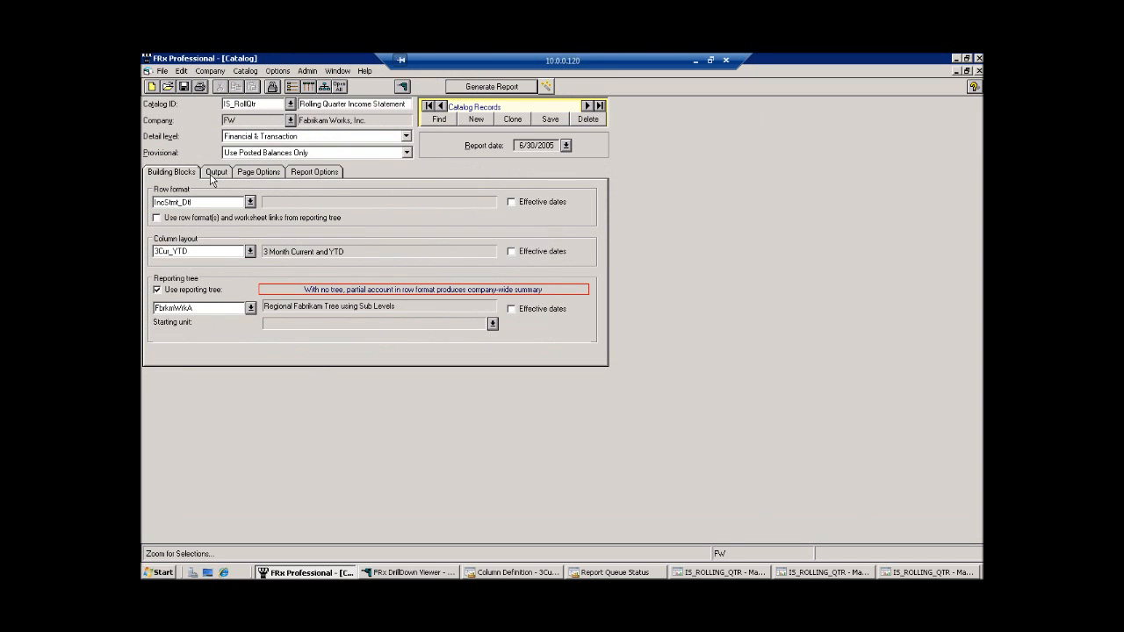
# Open the IncStmt_Dtl row format and try the DR and CR print control options on row 340, cancelling the selection
pyautogui.click(292, 87)
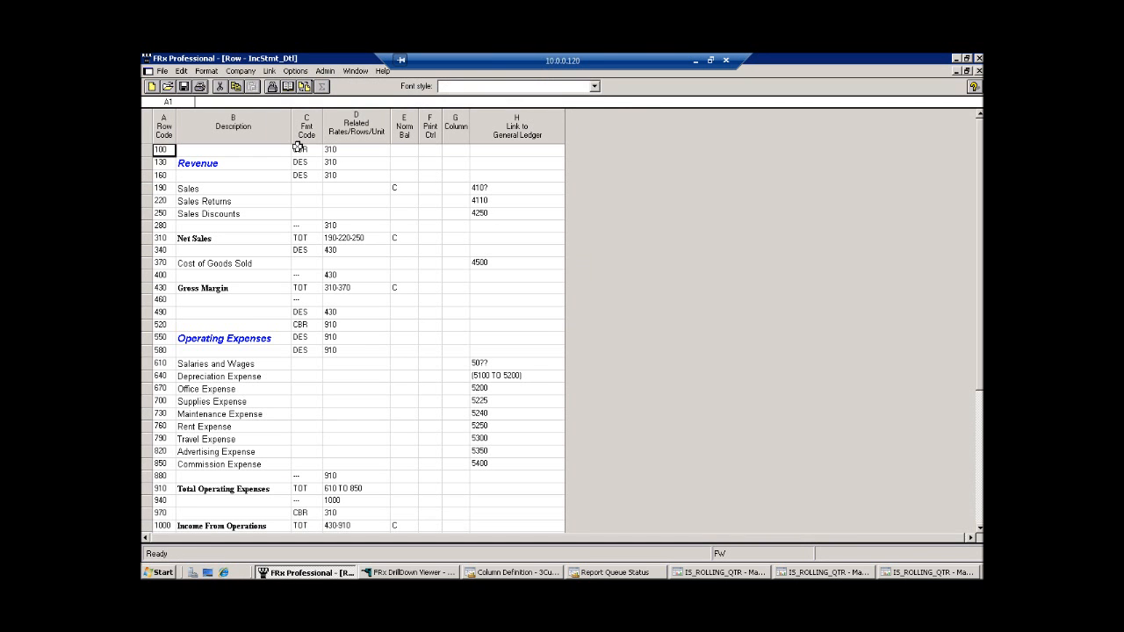
pyautogui.click(281, 274)
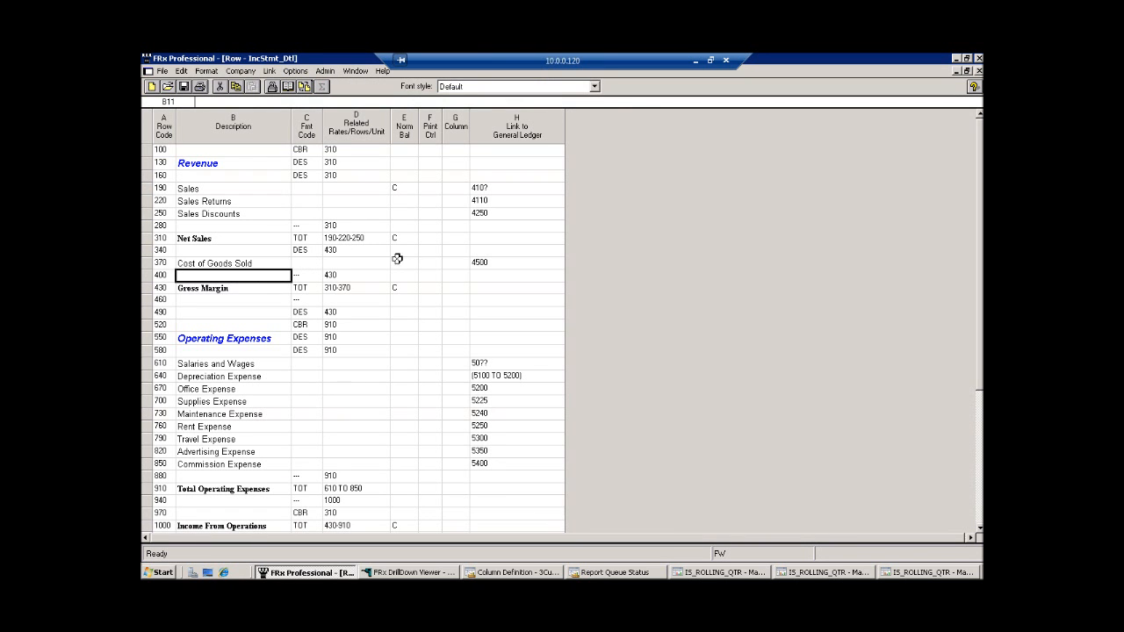
pyautogui.click(429, 253)
pyautogui.click(437, 251)
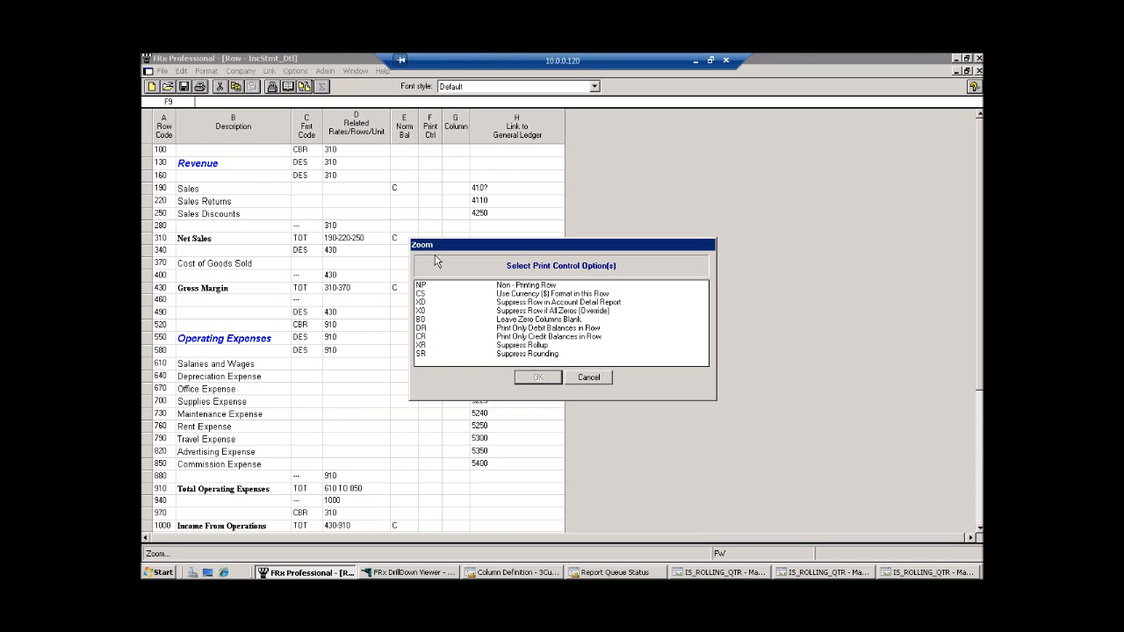
pyautogui.click(424, 327)
pyautogui.click(423, 336)
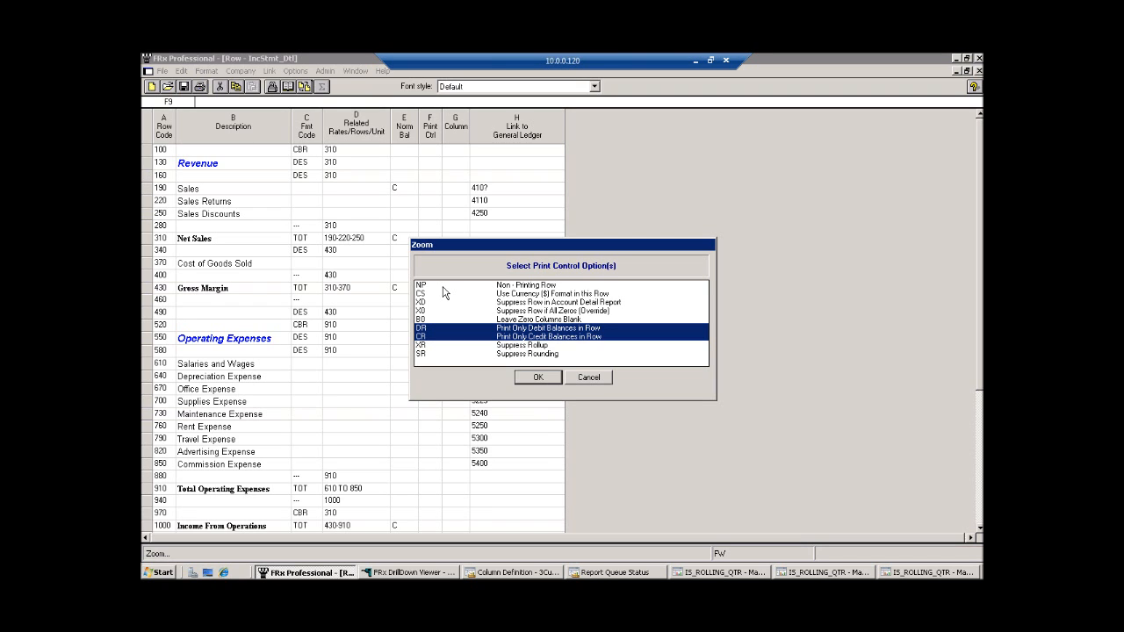
pyautogui.click(588, 377)
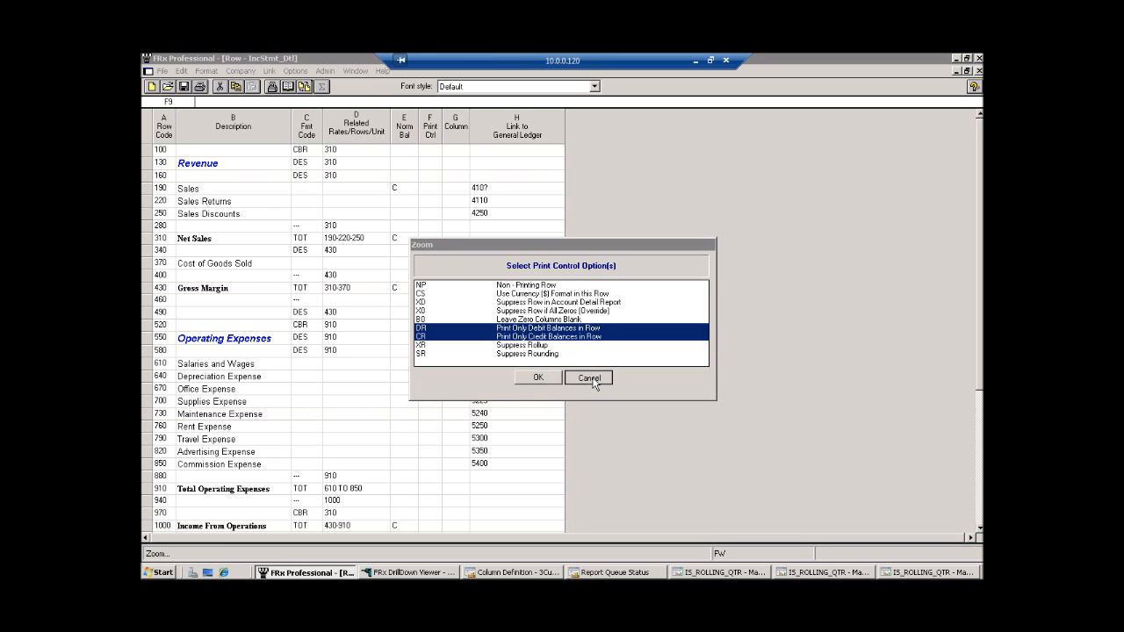
# Switch to the FRx versus Management Reporter document in Word and review the DR & CR print controls entry and the attributes comparison
pyautogui.click(694, 58)
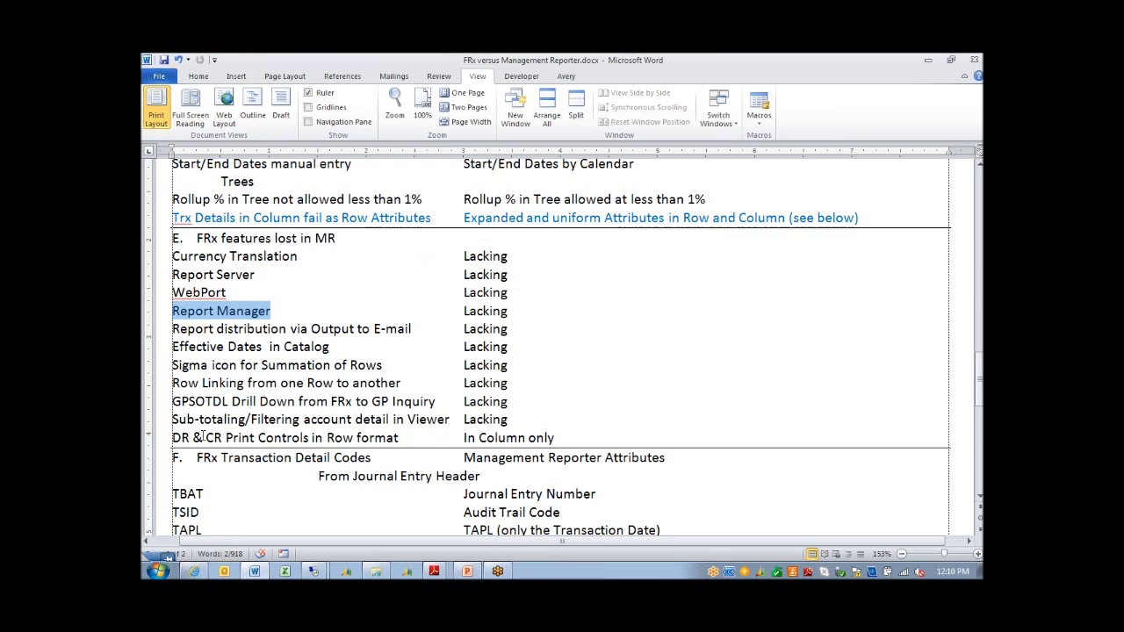
pyautogui.moveTo(193, 437); pyautogui.dragTo(311, 438)
pyautogui.scroll(-1, 307, 431)
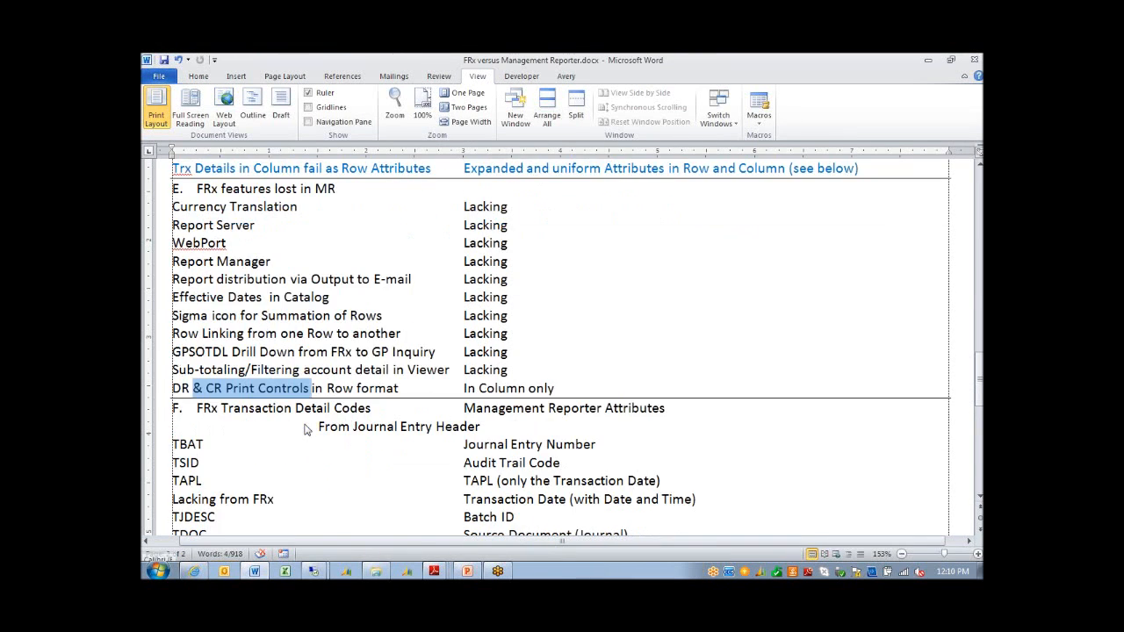
pyautogui.scroll(-10, 305, 429)
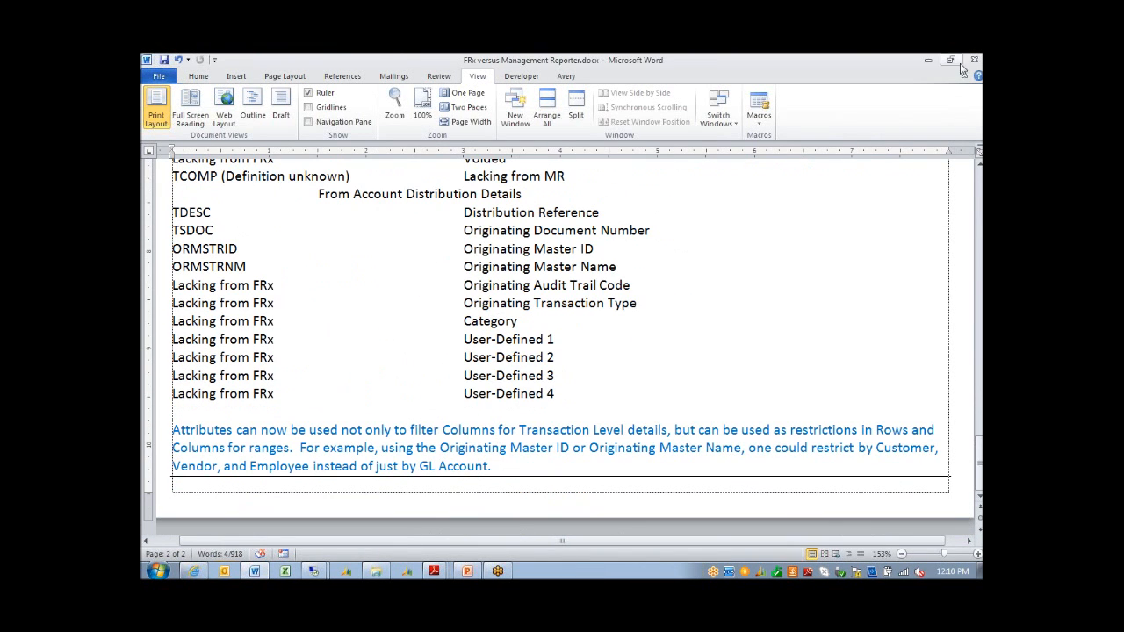
# Switch from Word to the pctpractice remote session and view the Management Reporter 2012 report library and the PL Sum CurYtd report definition
pyautogui.click(928, 60)
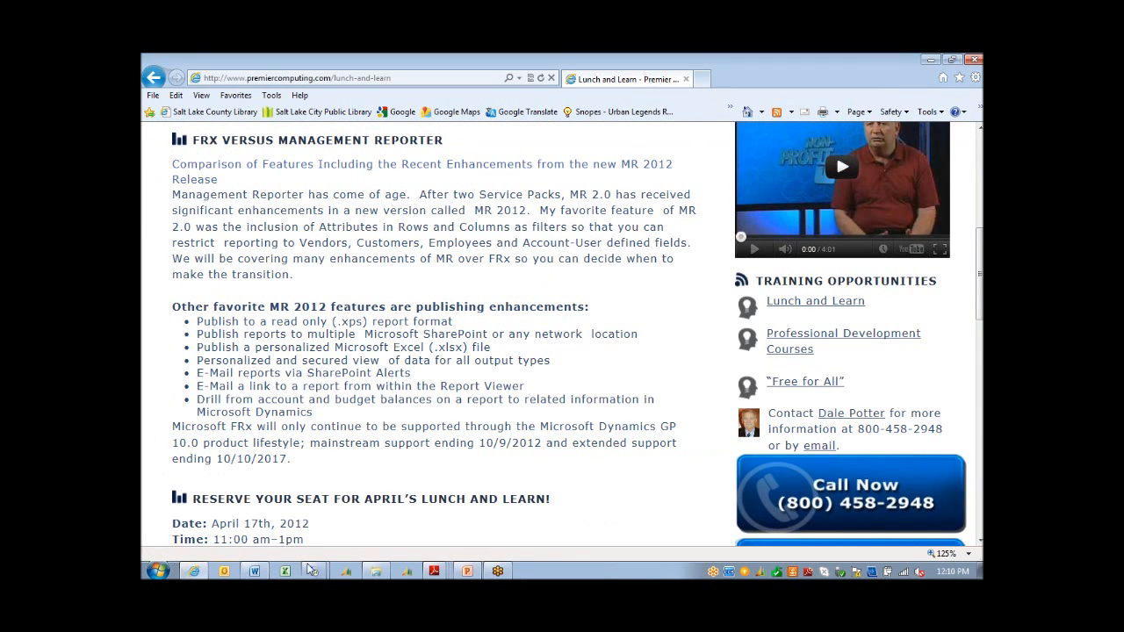
pyautogui.moveTo(376, 571)
pyautogui.moveTo(314, 571)
pyautogui.click(310, 545)
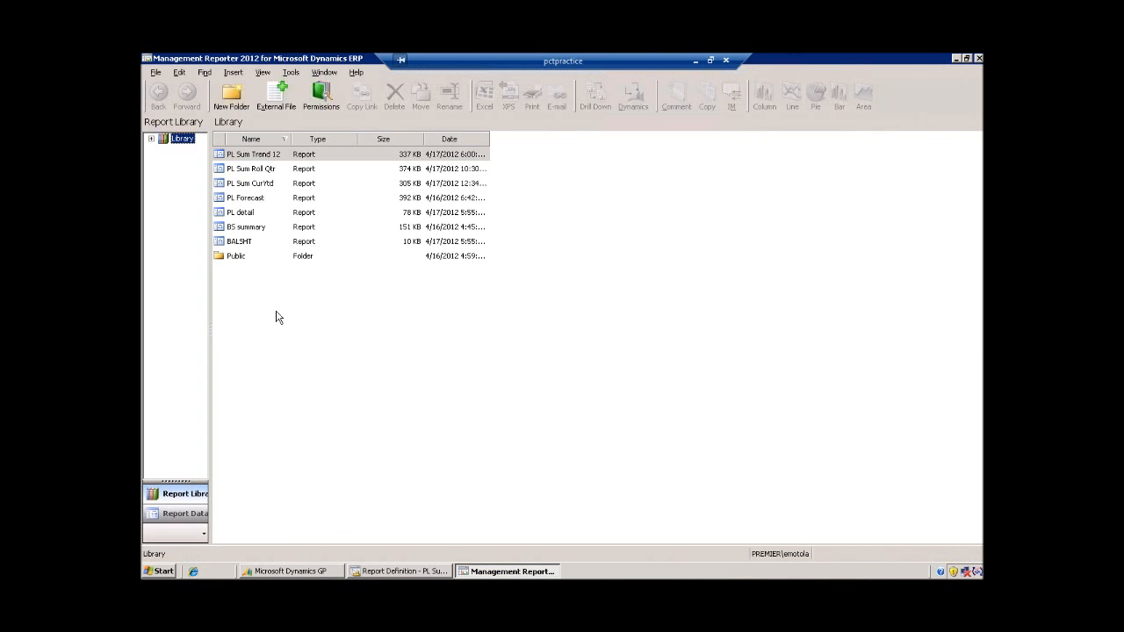
pyautogui.click(353, 575)
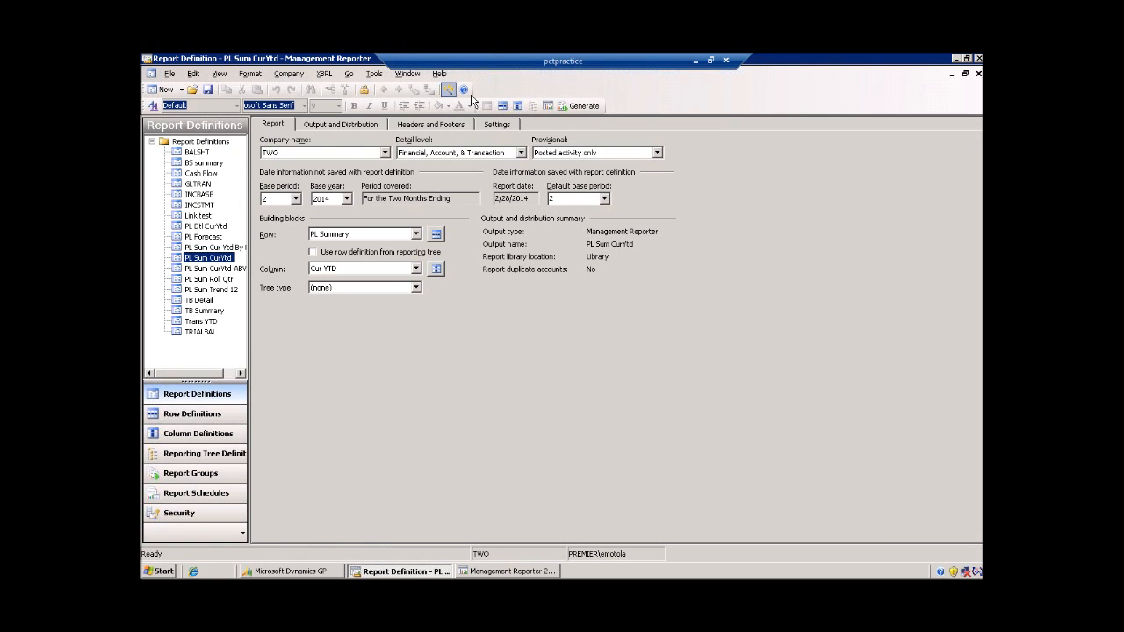
pyautogui.click(496, 571)
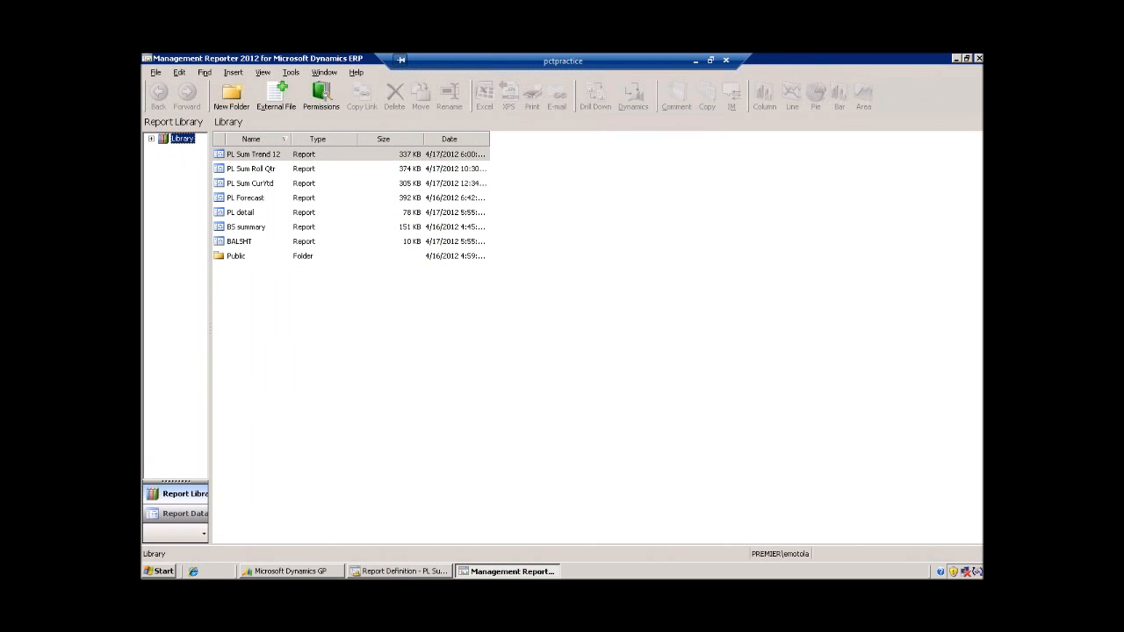
pyautogui.click(697, 60)
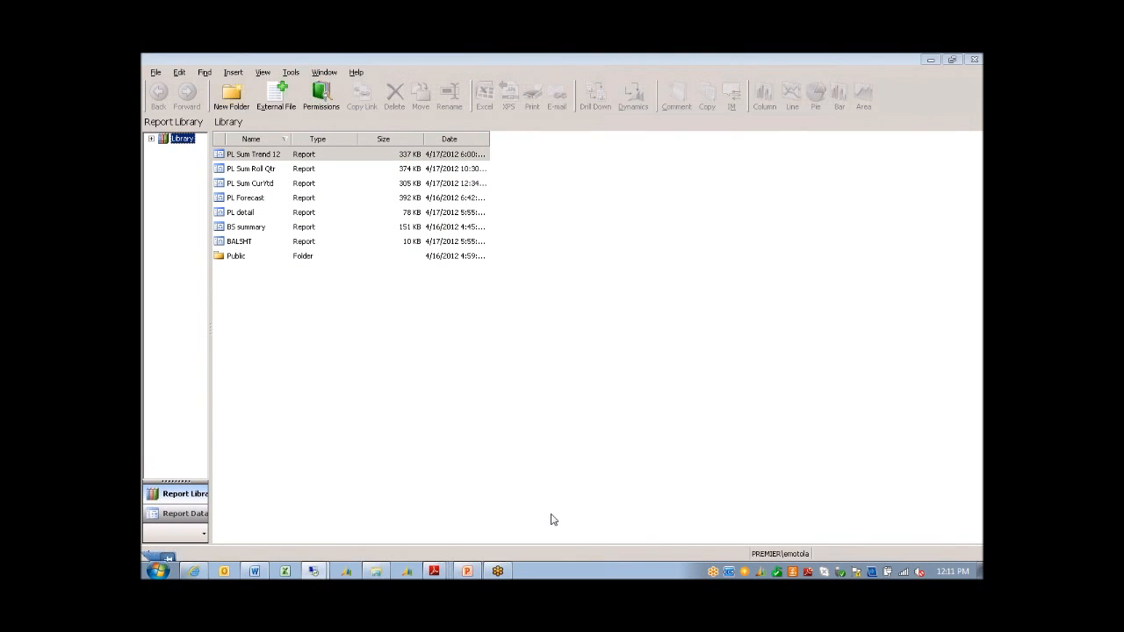
# Switch to the 10.0.0.120 remote session, view the IS_ROLLING_QTR report and open the older Management Reporter's report library for comparison
pyautogui.moveTo(314, 572)
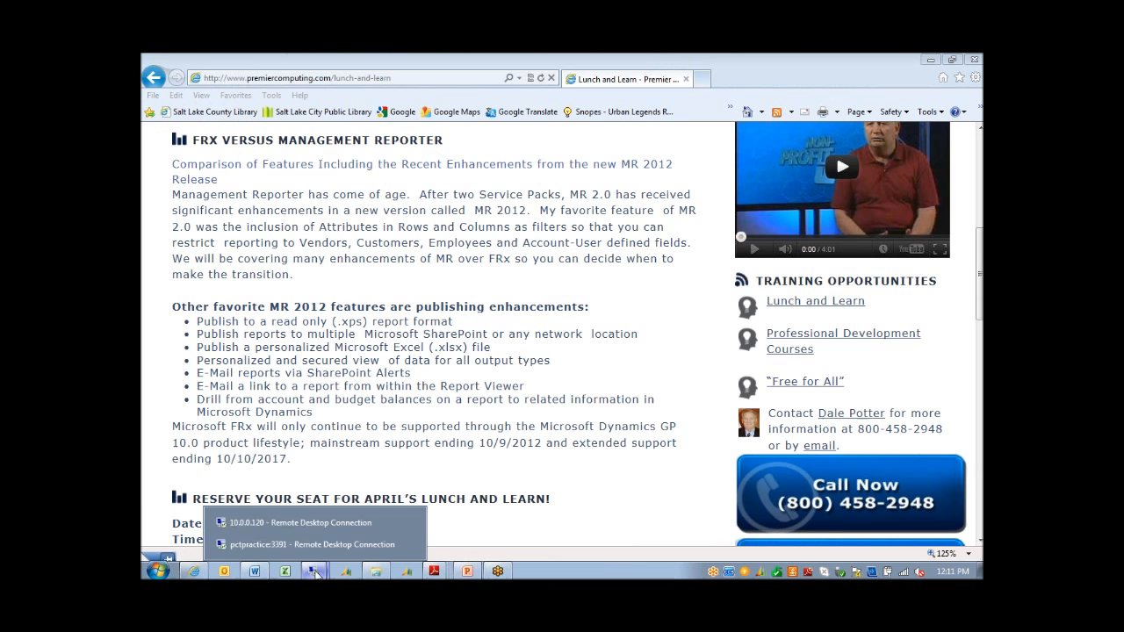
pyautogui.click(321, 524)
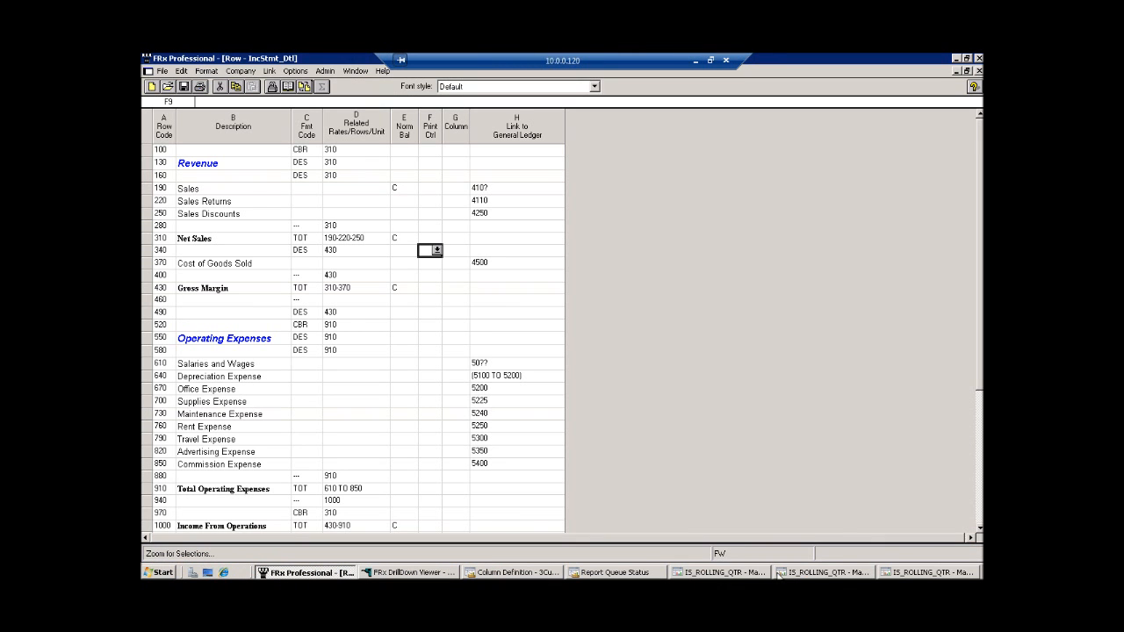
pyautogui.click(732, 574)
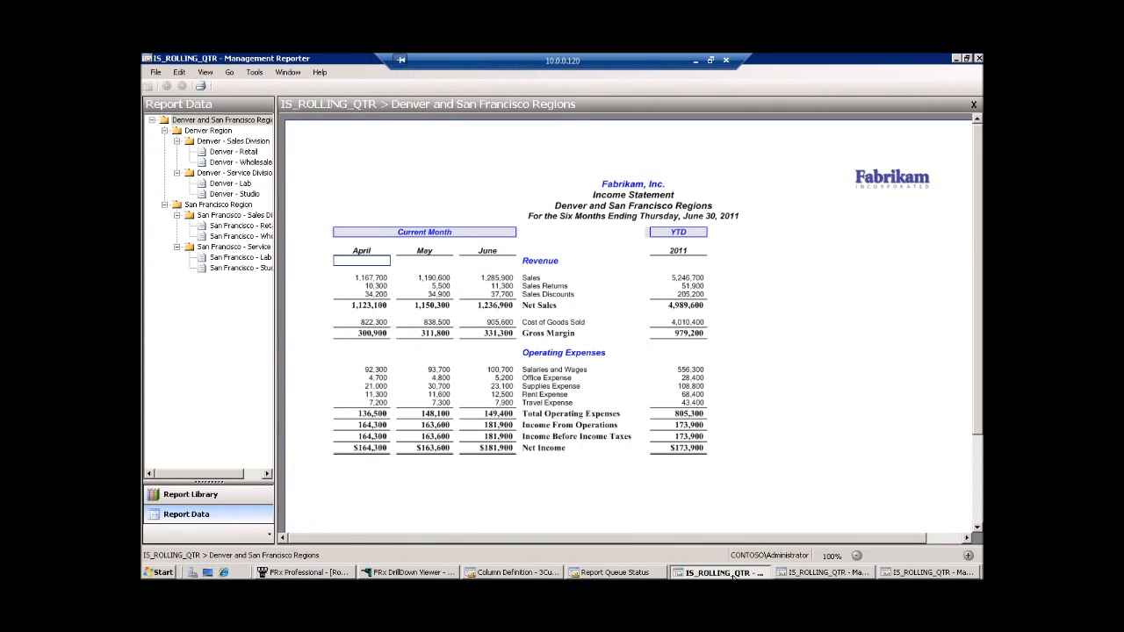
pyautogui.click(620, 574)
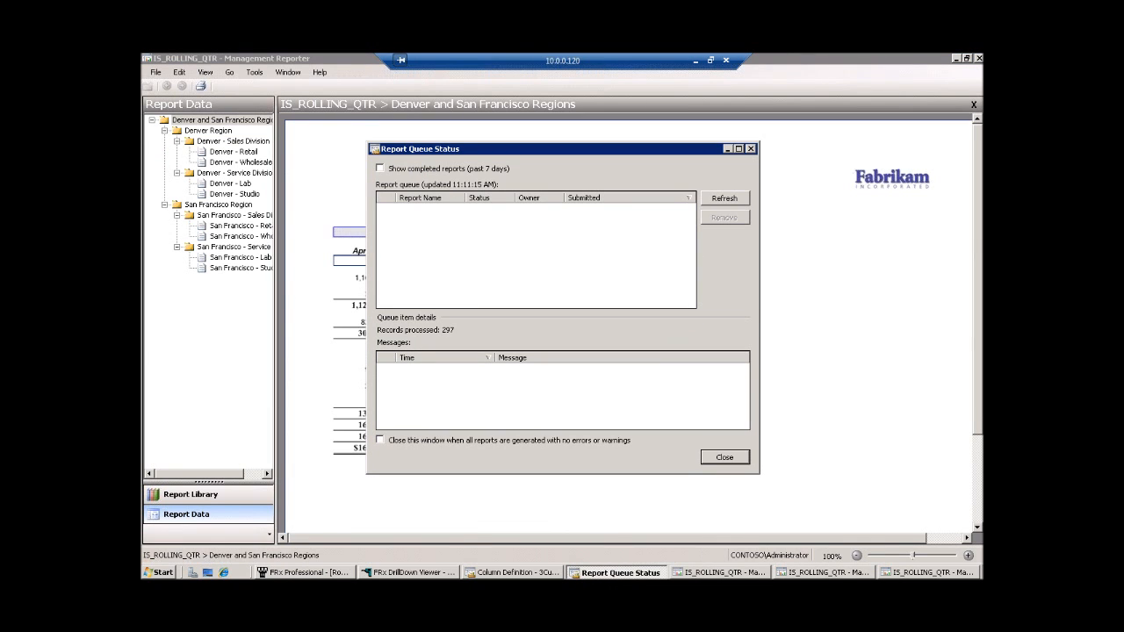
pyautogui.click(212, 497)
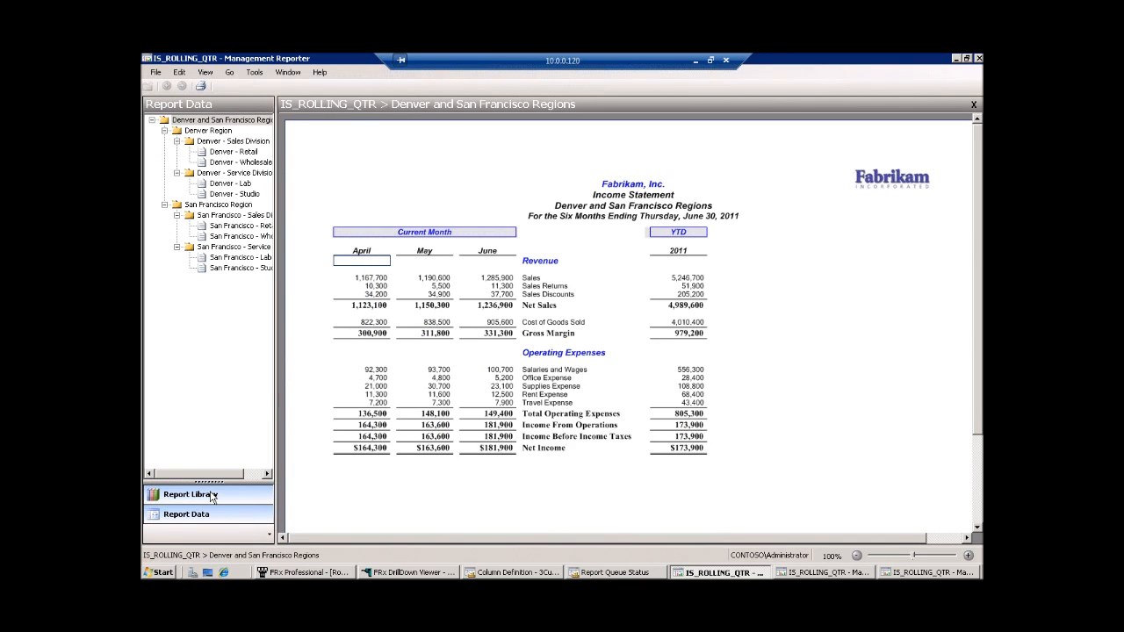
pyautogui.click(211, 497)
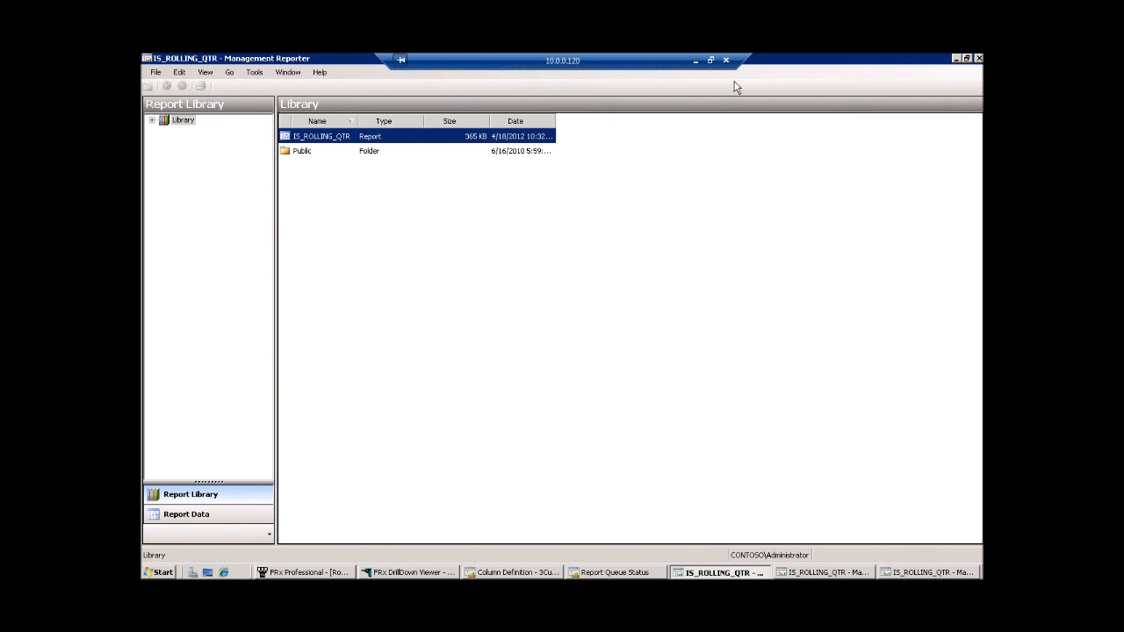
pyautogui.click(695, 63)
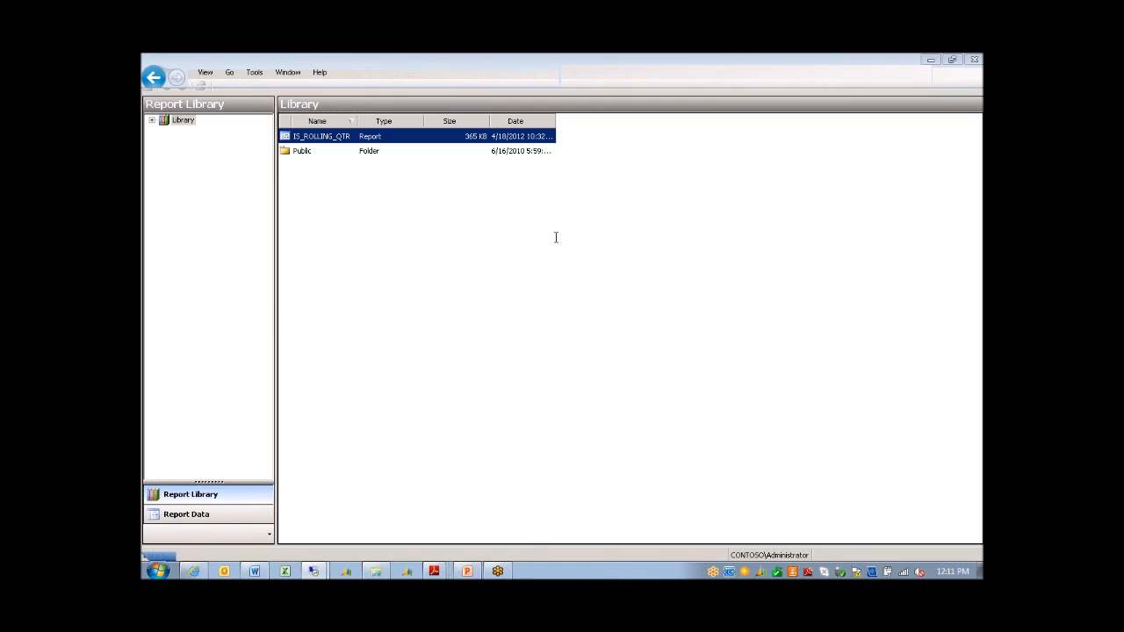
# Return to the pctpractice remote session and examine the Management Reporter 2012 library against the older version
pyautogui.click(315, 572)
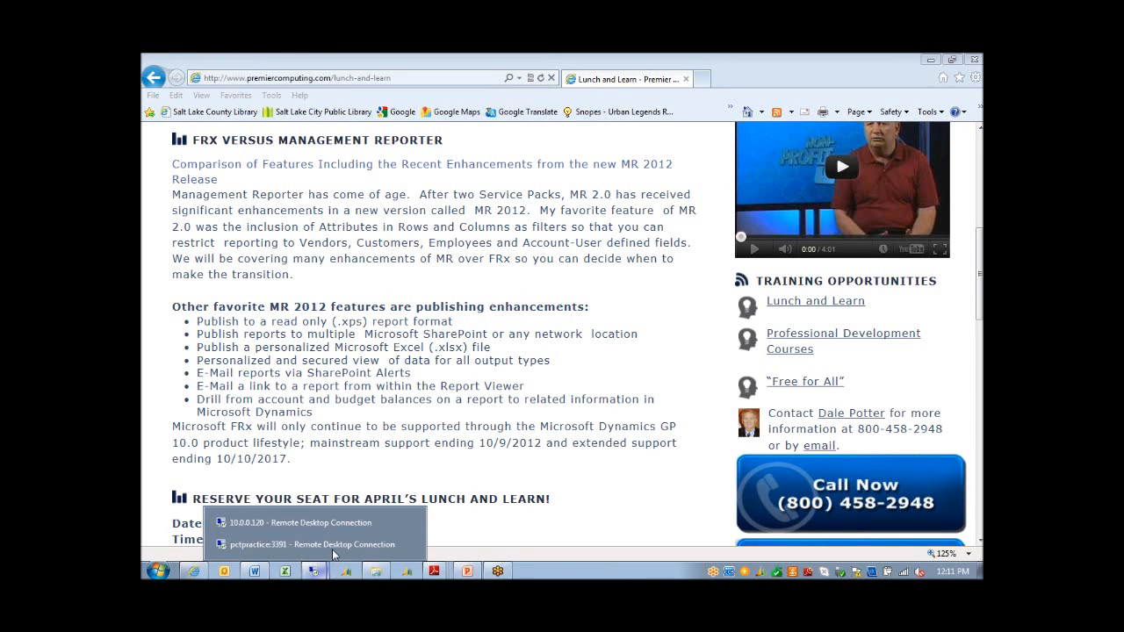
pyautogui.click(331, 544)
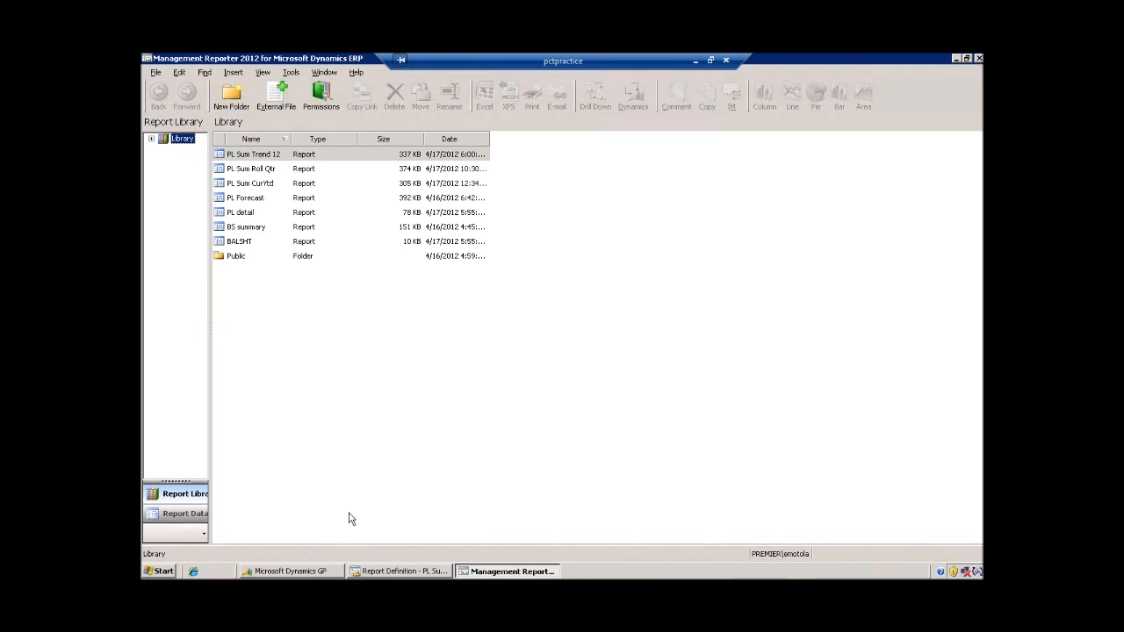
pyautogui.click(151, 139)
pyautogui.click(369, 573)
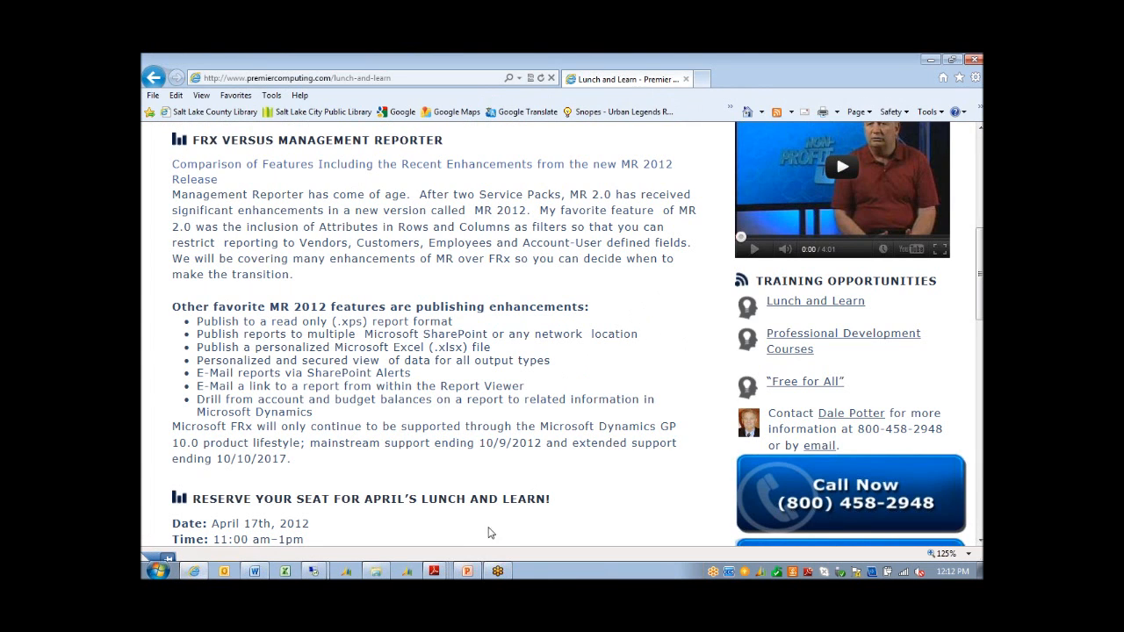
# Open ManagementReporter2012FactSheet.pdf in Adobe Reader and review the new features and the supported Microsoft Dynamics ERP solutions
pyautogui.click(432, 572)
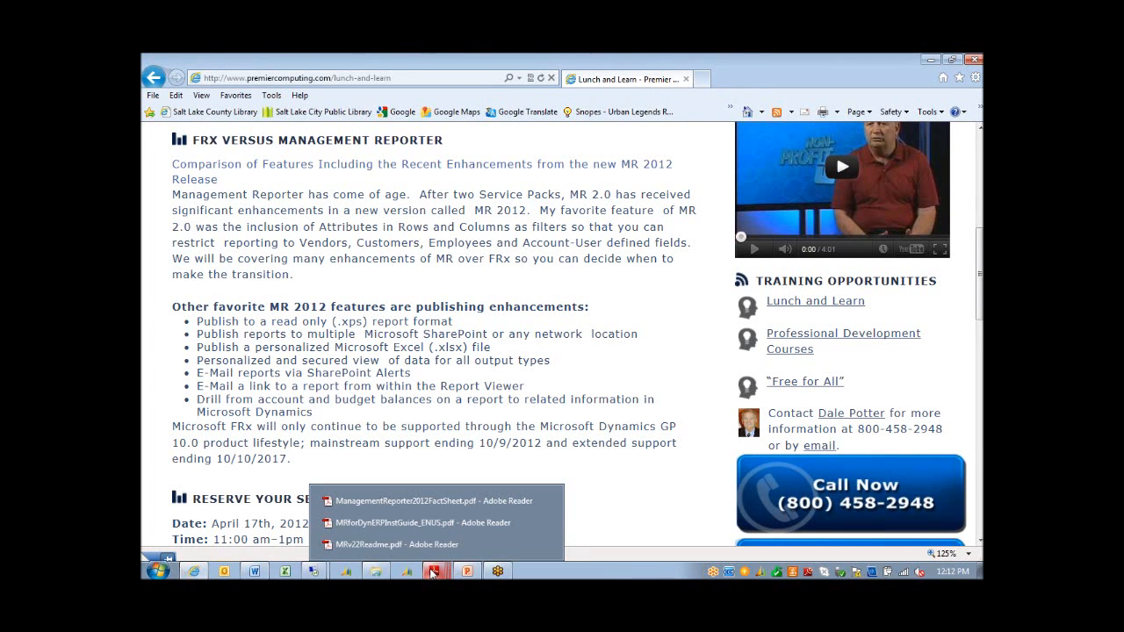
pyautogui.click(421, 501)
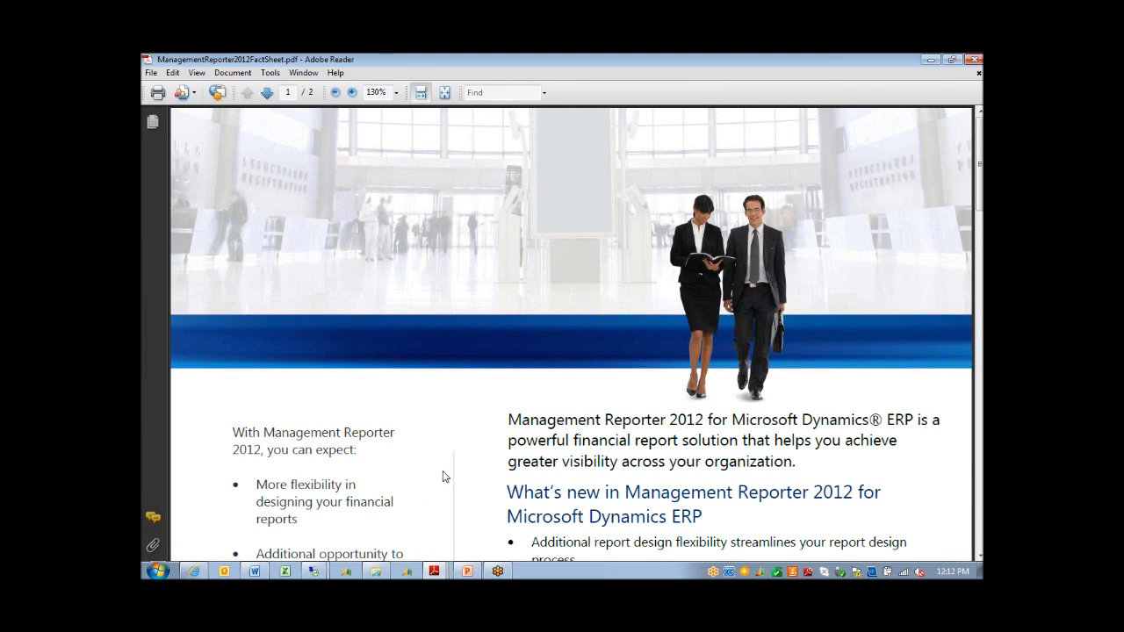
pyautogui.scroll(-5, 443, 476)
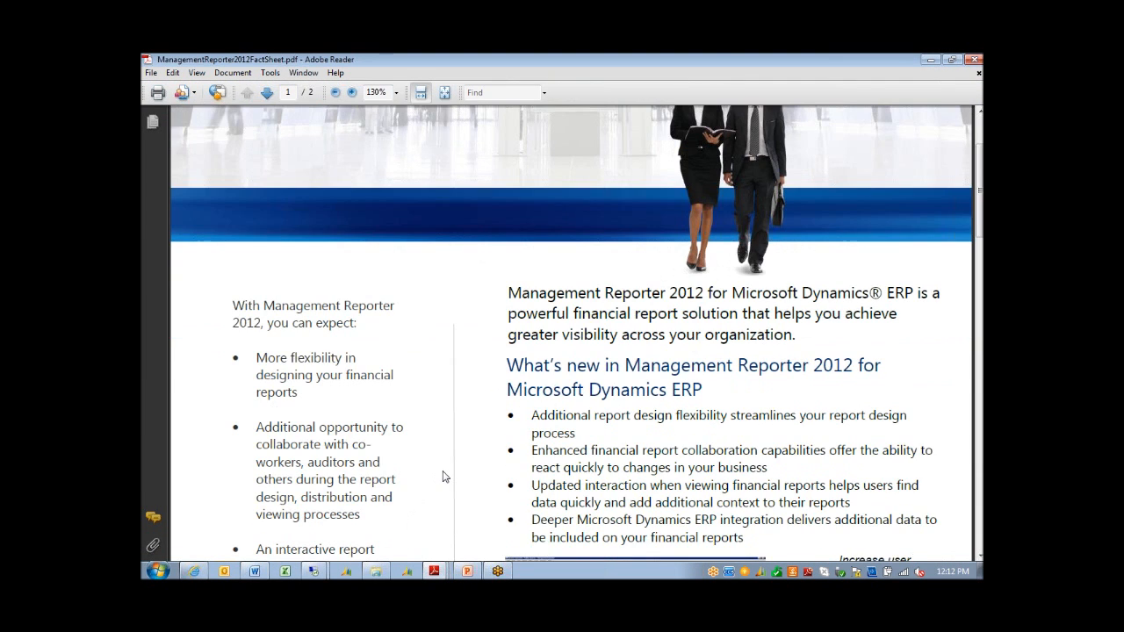
pyautogui.scroll(-3, 443, 471)
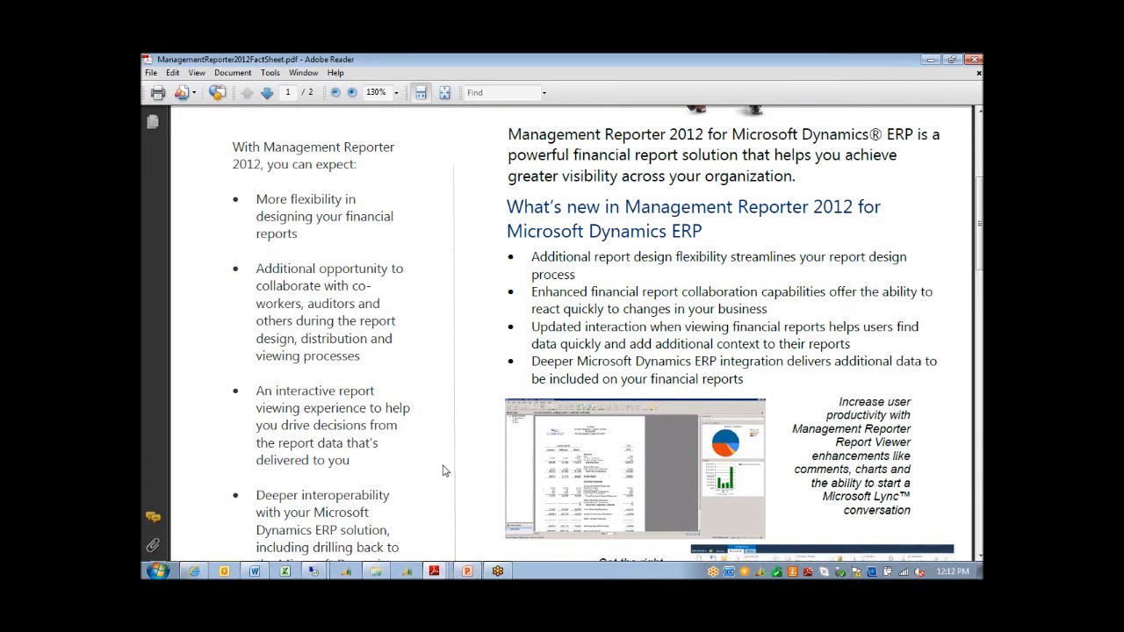
pyautogui.scroll(-3, 443, 471)
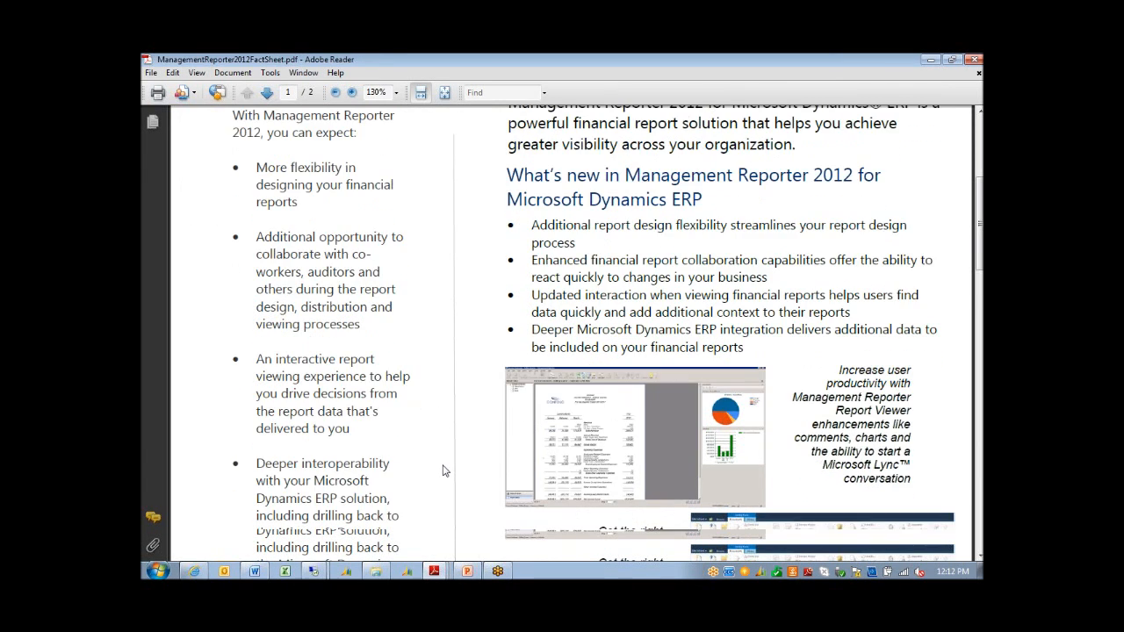
pyautogui.scroll(-2, 444, 471)
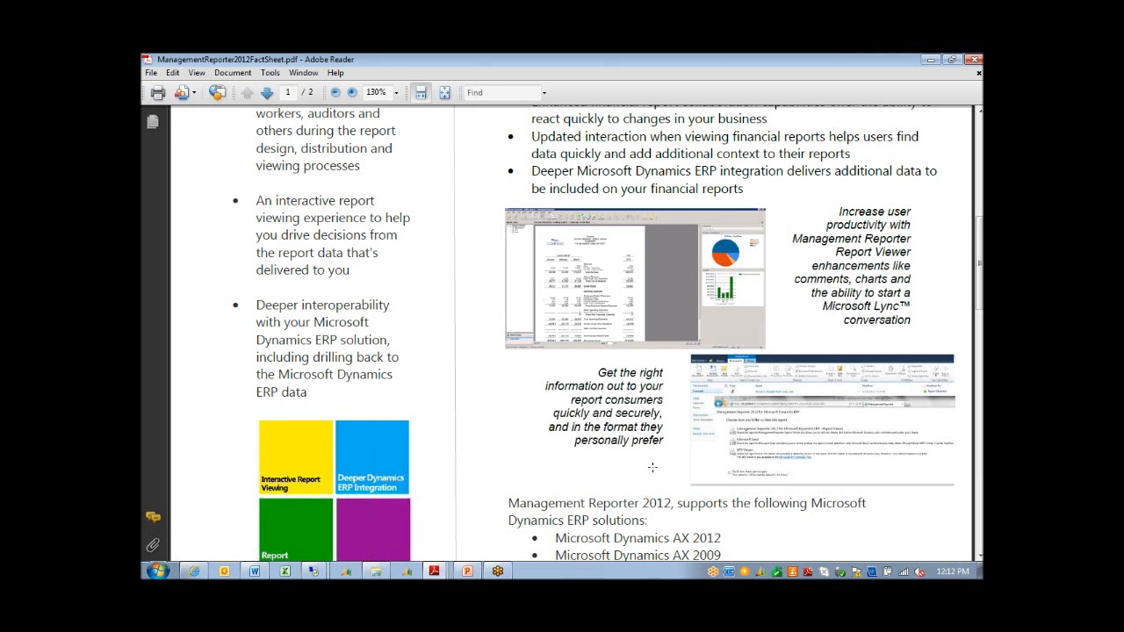
pyautogui.scroll(-2, 653, 467)
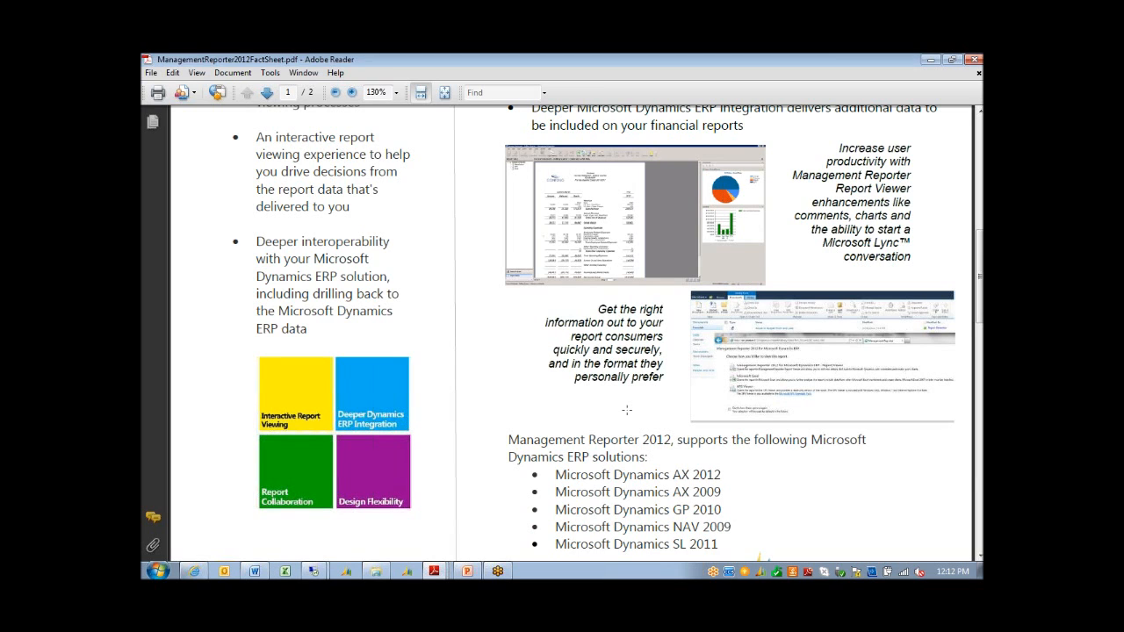
pyautogui.scroll(-3, 627, 411)
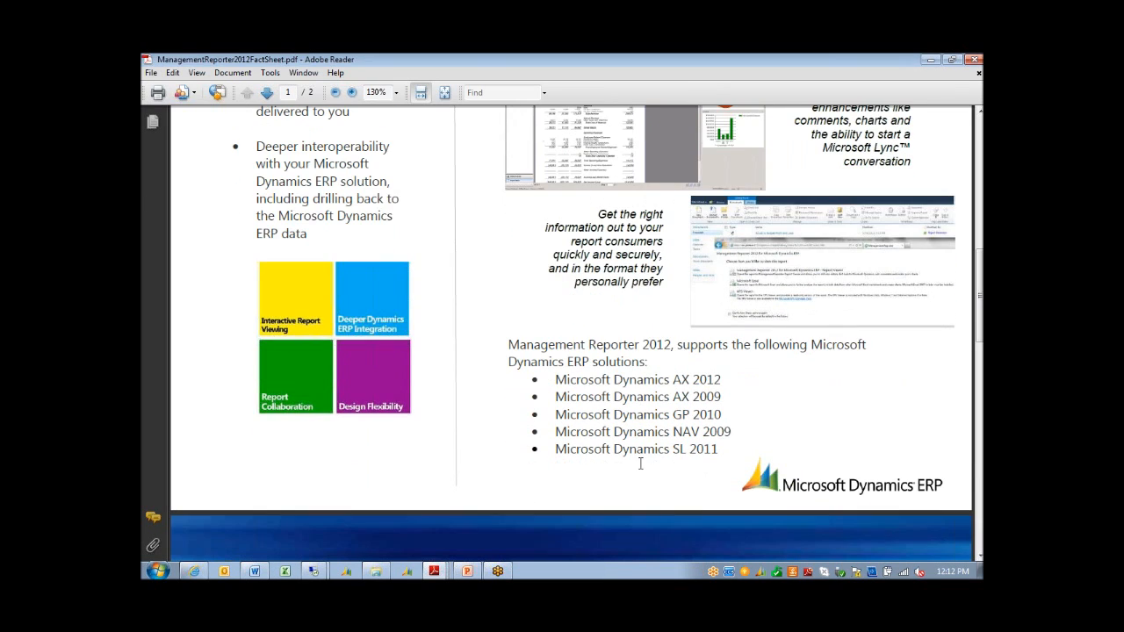
pyautogui.scroll(1, 639, 399)
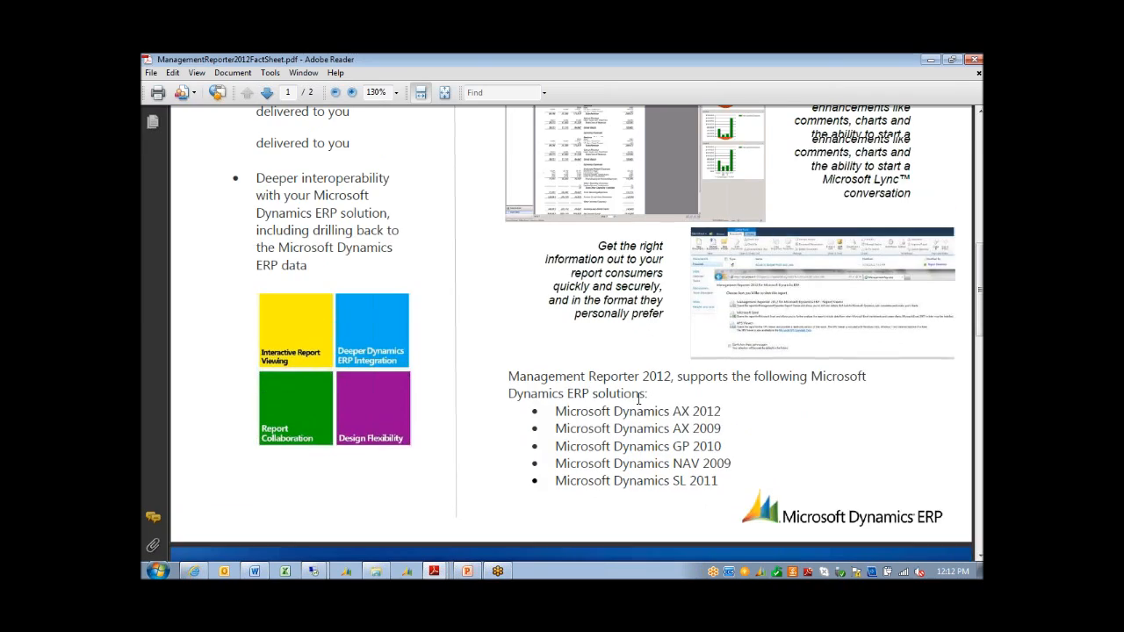
pyautogui.scroll(6, 639, 399)
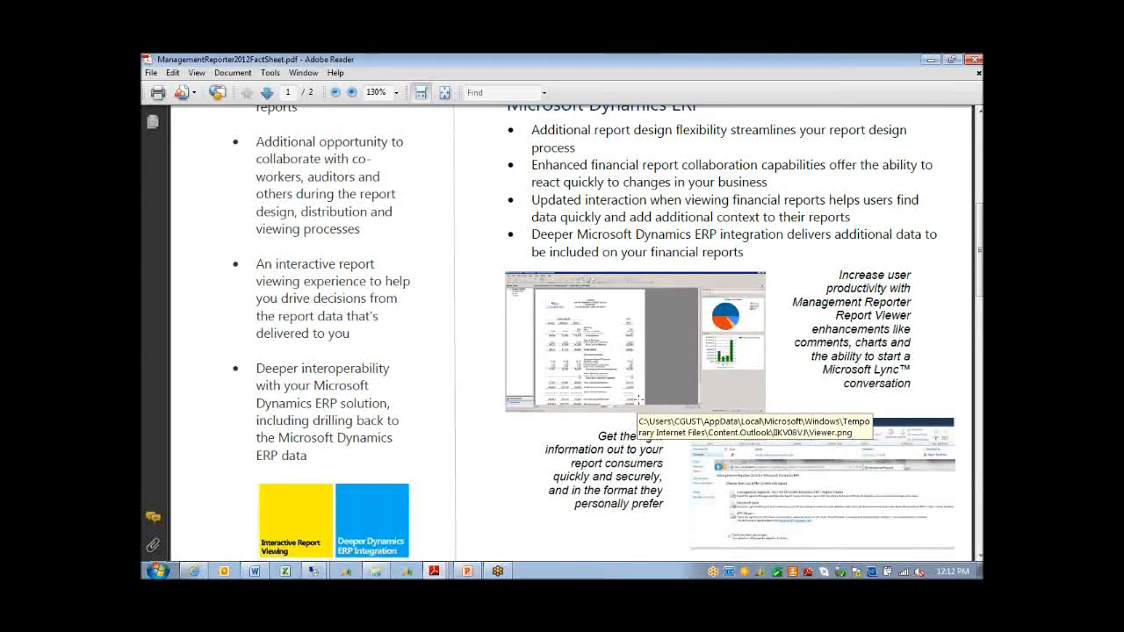
pyautogui.scroll(5, 639, 399)
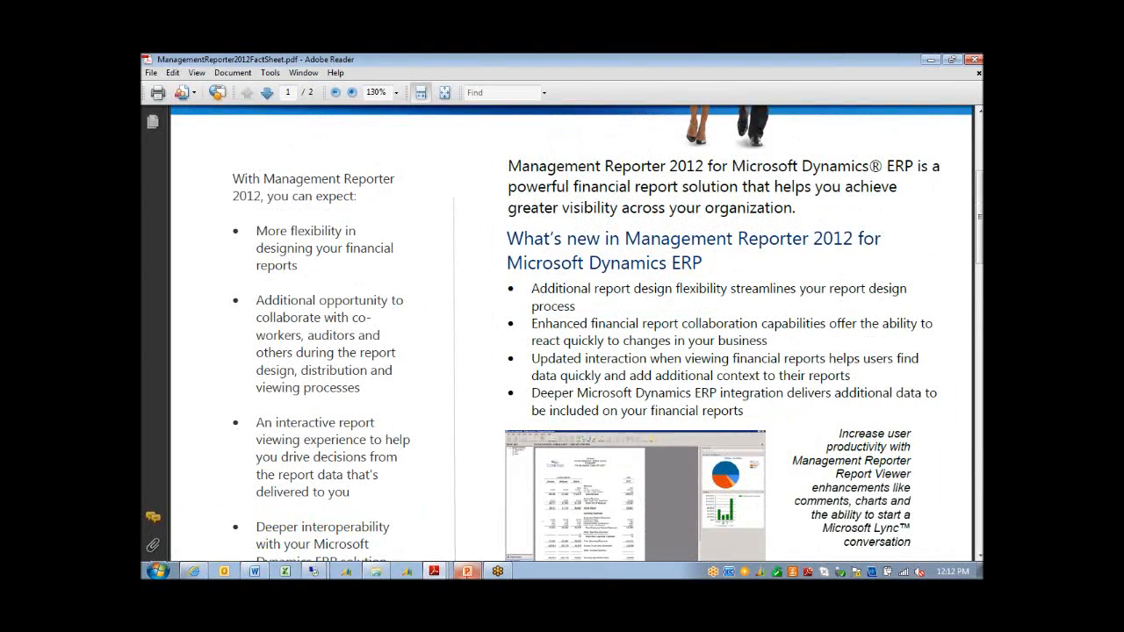
# Switch to MRforDynERPInstGuide_ENUS.pdf and highlight the system requirements on 64-bit and 32-bit Office, Excel workbook links and Microsoft Lync
pyautogui.click(434, 570)
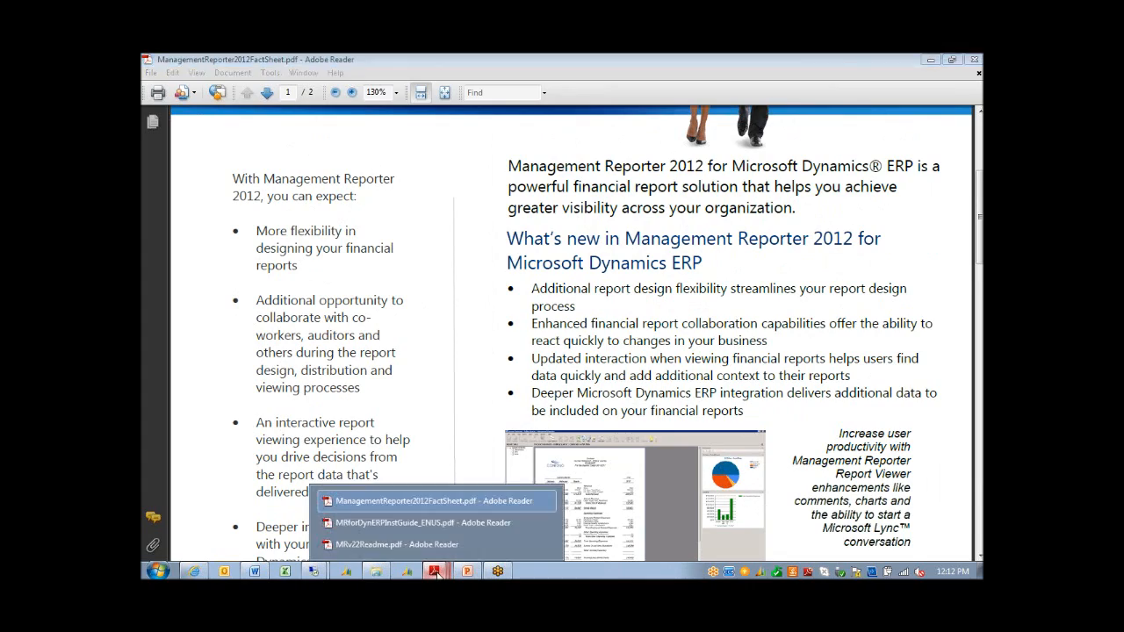
pyautogui.click(434, 527)
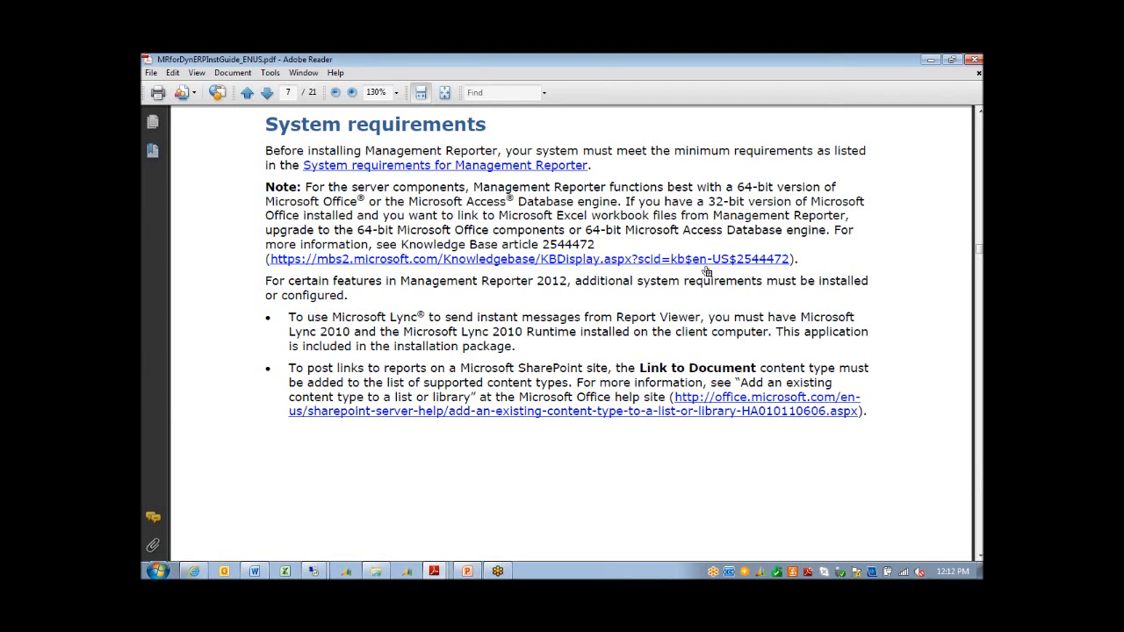
pyautogui.moveTo(737, 187); pyautogui.dragTo(802, 187)
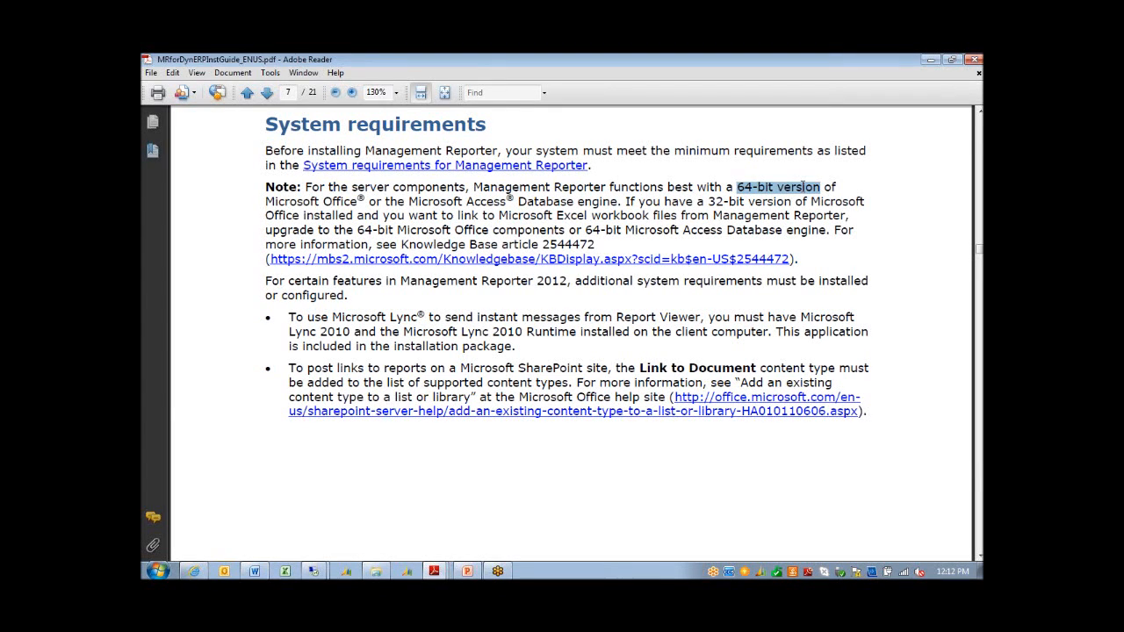
pyautogui.moveTo(708, 202); pyautogui.dragTo(748, 202)
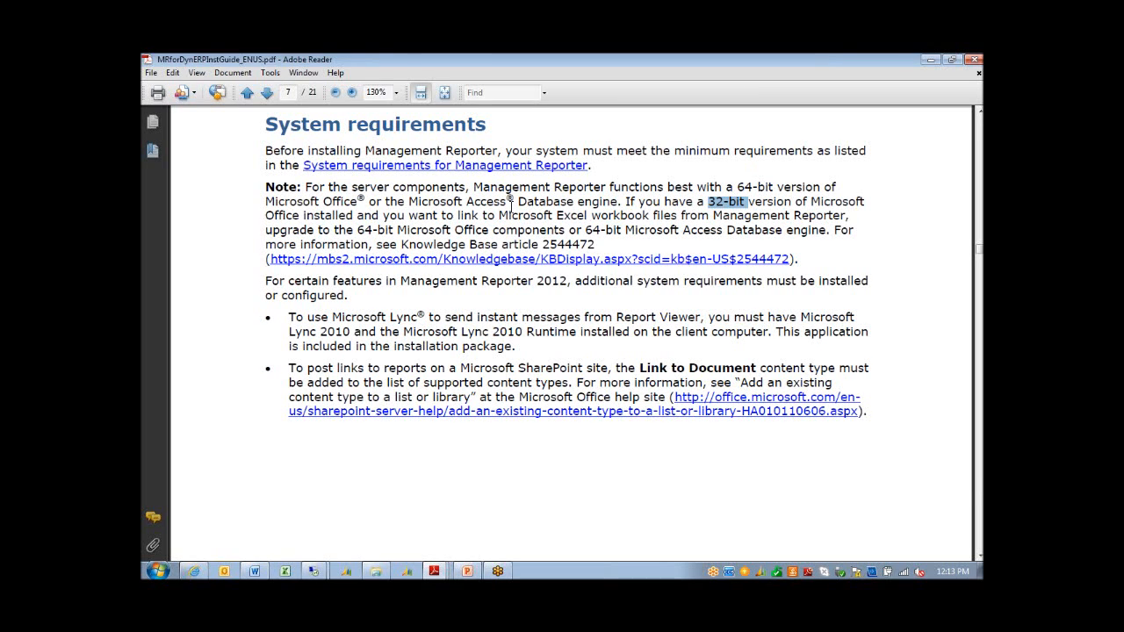
pyautogui.click(500, 212)
pyautogui.moveTo(498, 215); pyautogui.dragTo(661, 233)
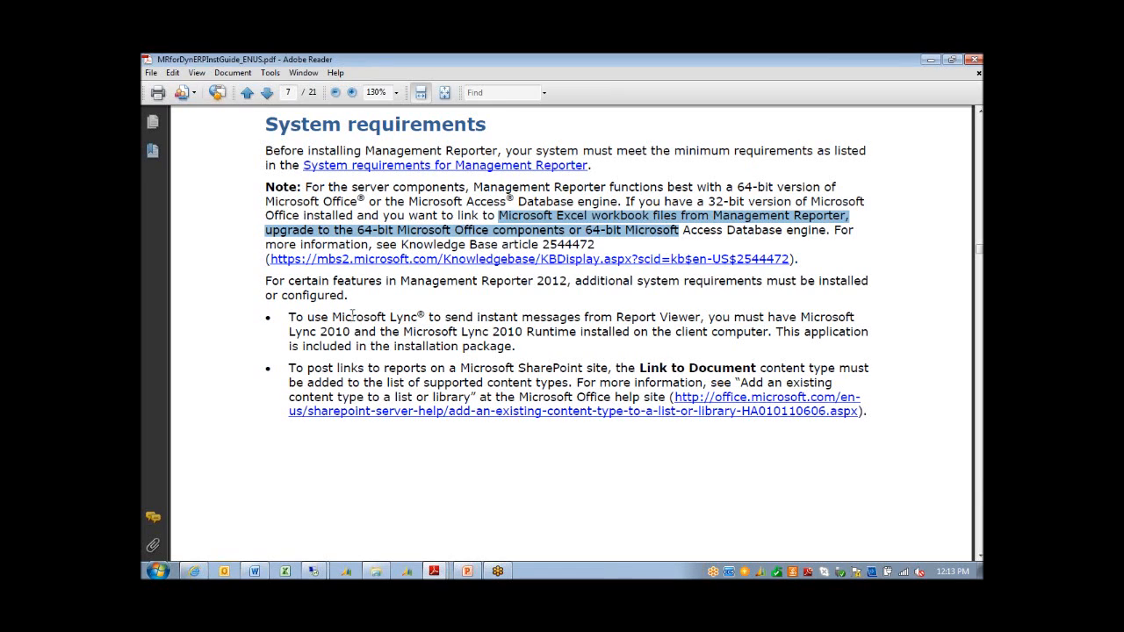
pyautogui.moveTo(332, 318); pyautogui.dragTo(416, 323)
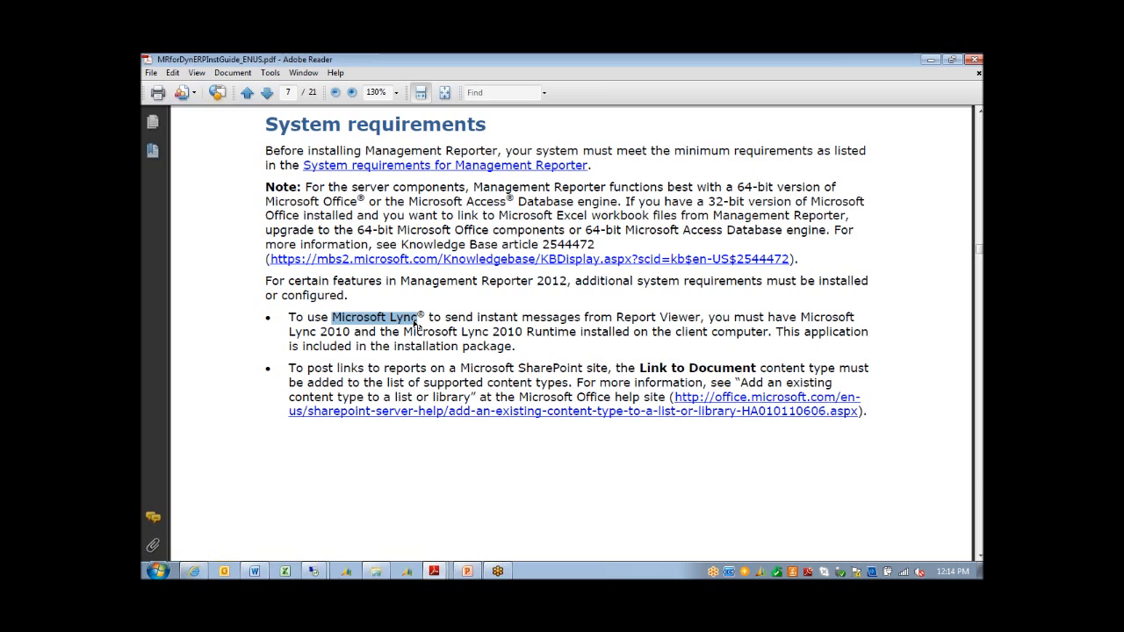
# Switch to MRv22Readme.pdf and review the report troubleshooting issues, from hidden comments through overlapping text in report headers
pyautogui.click(434, 571)
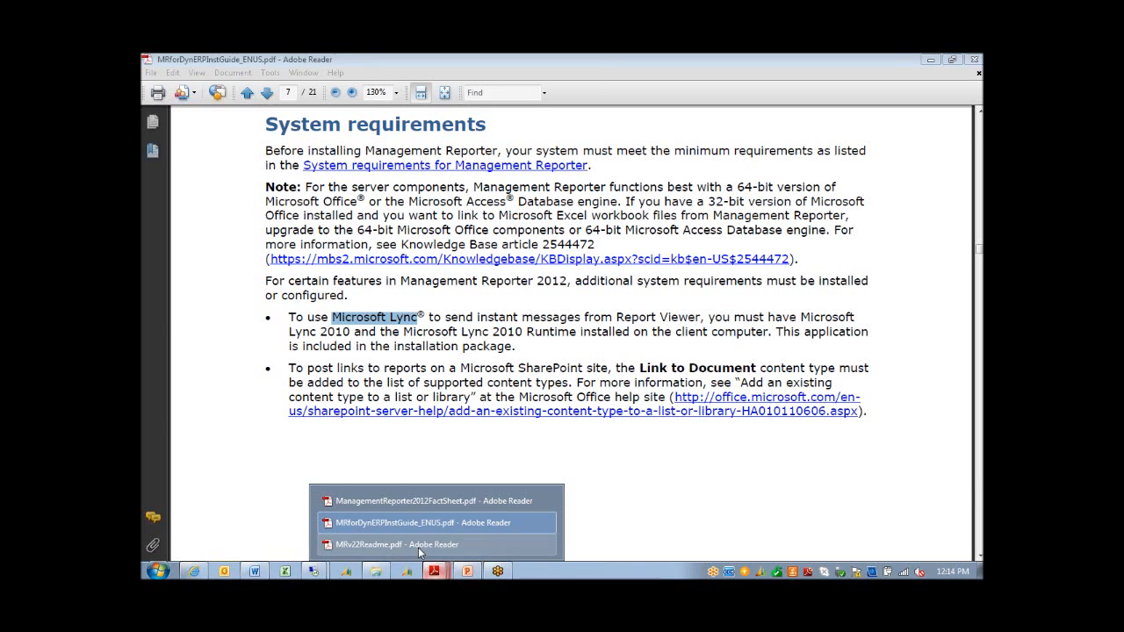
pyautogui.click(418, 545)
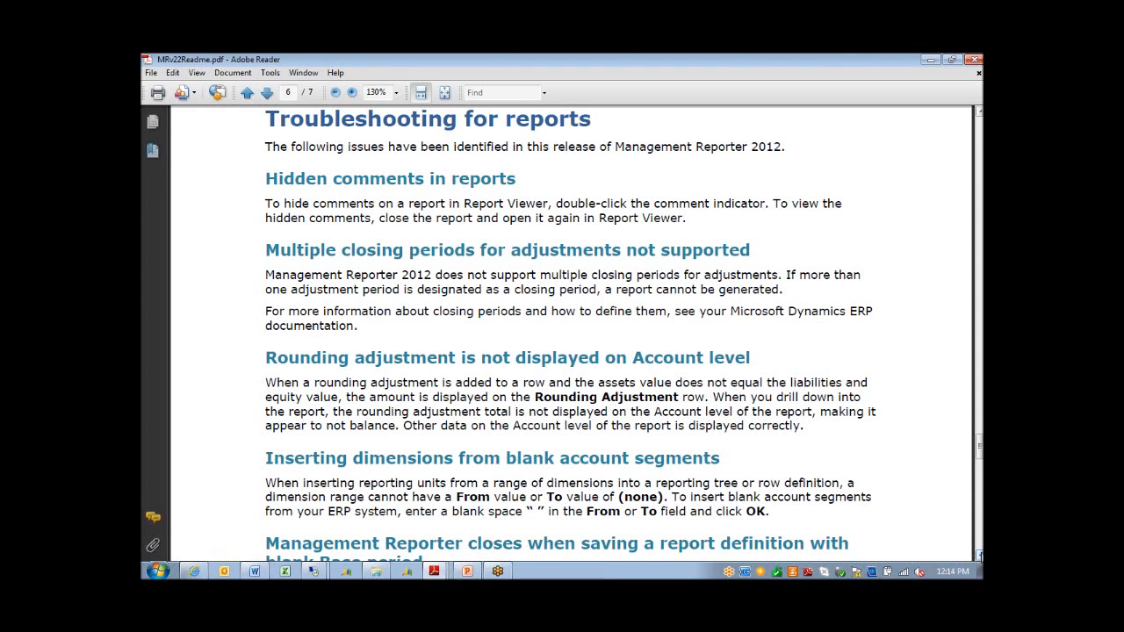
pyautogui.click(978, 556)
pyautogui.click(979, 555)
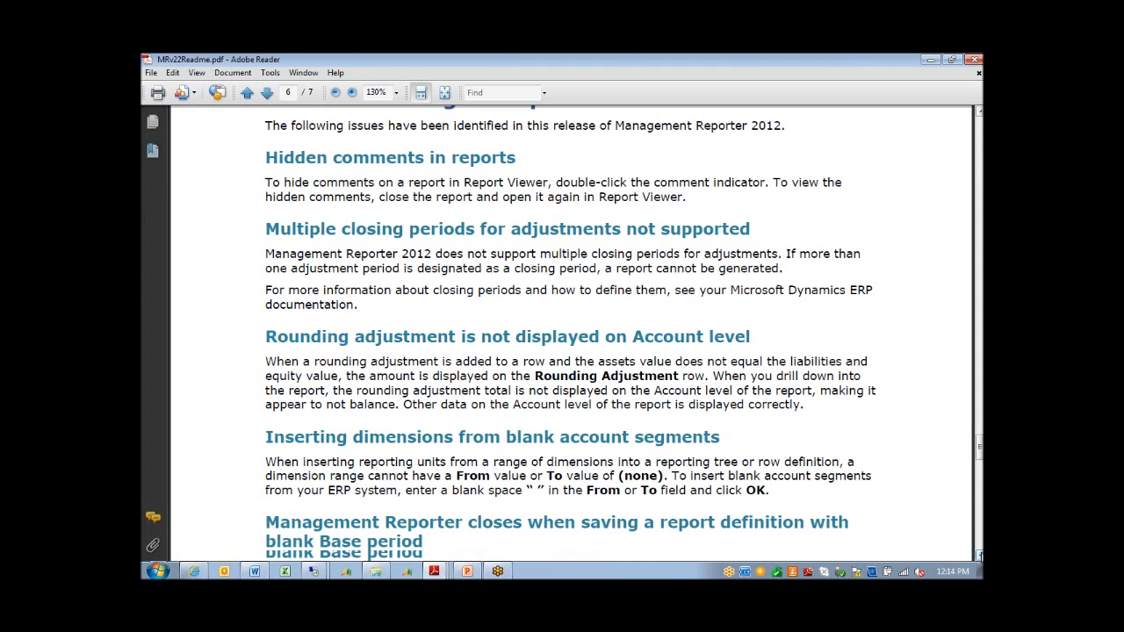
pyautogui.click(979, 555)
pyautogui.click(980, 555)
pyautogui.click(980, 533)
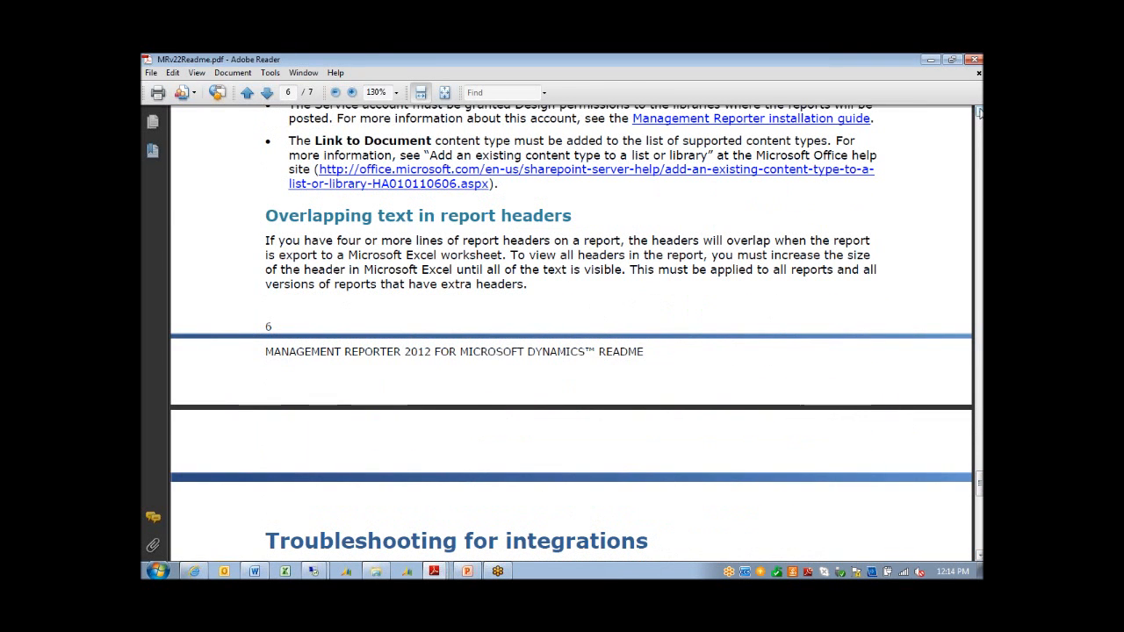
pyautogui.click(978, 112)
pyautogui.click(978, 112)
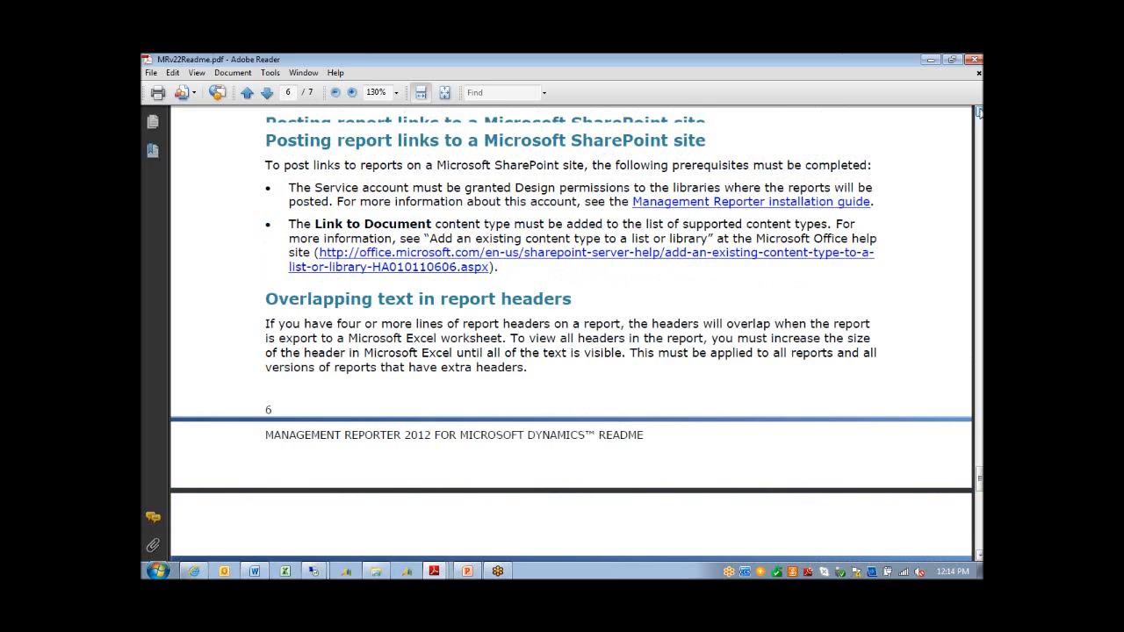
pyautogui.click(978, 113)
pyautogui.click(978, 113)
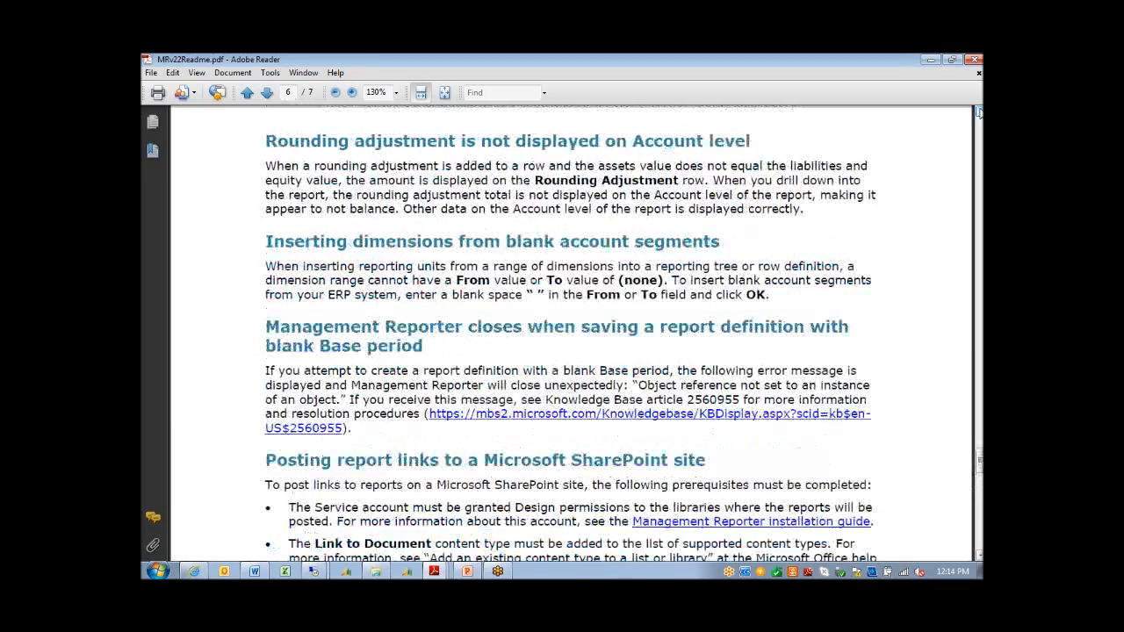
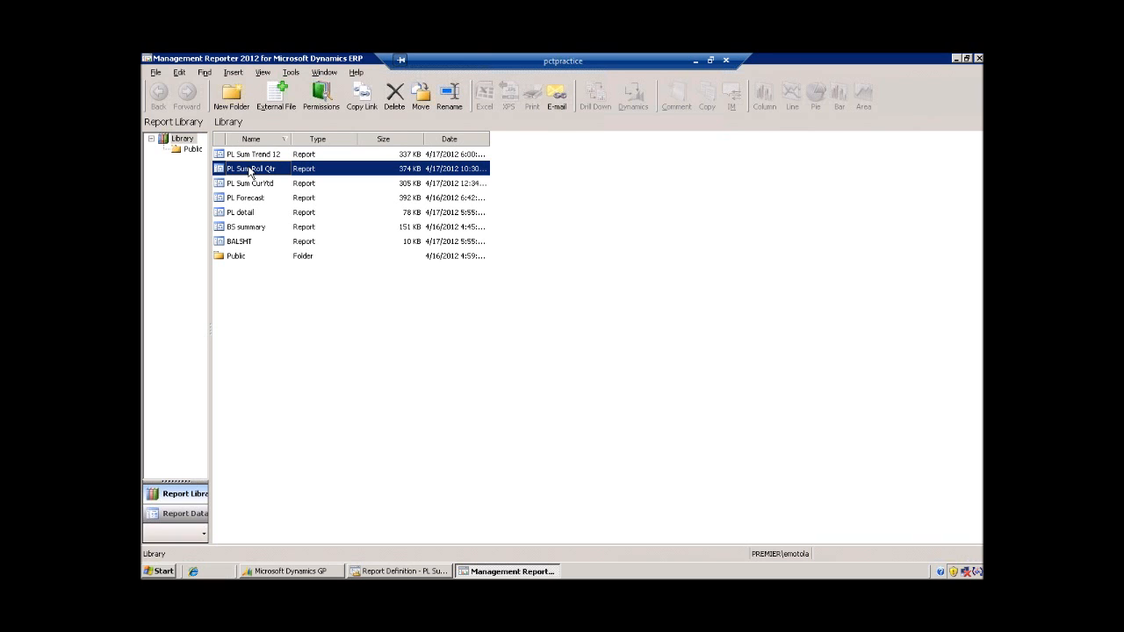
# In the pctpractice remote session, open the PL Sum Roll Qtr report from the Management Reporter 2012 library
pyautogui.doubleClick(250, 171)
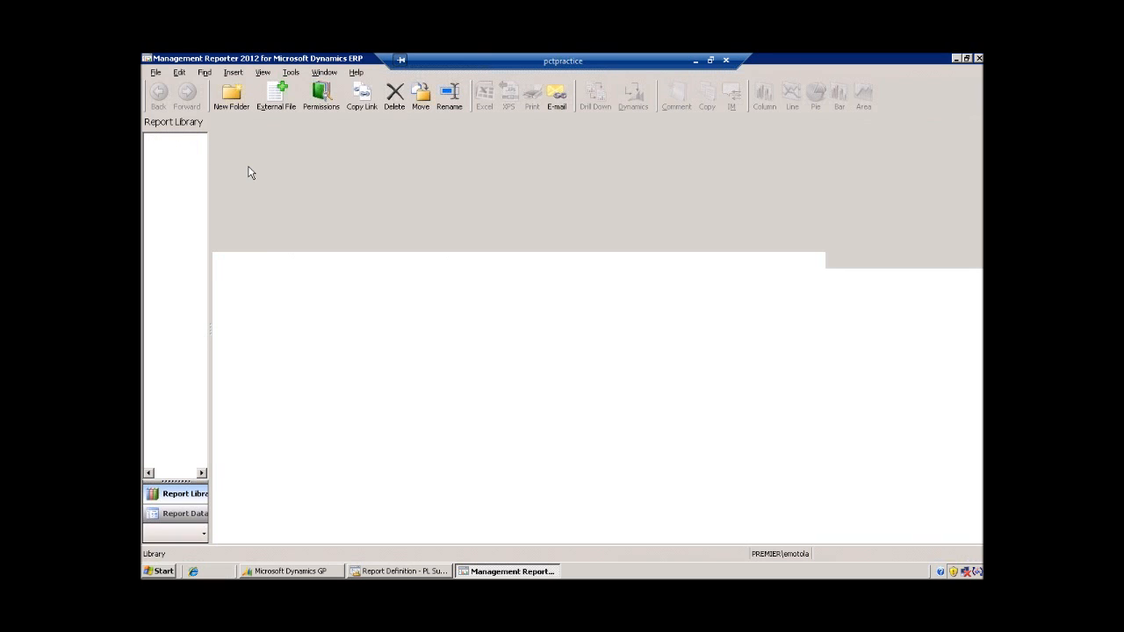
pyautogui.click(421, 265)
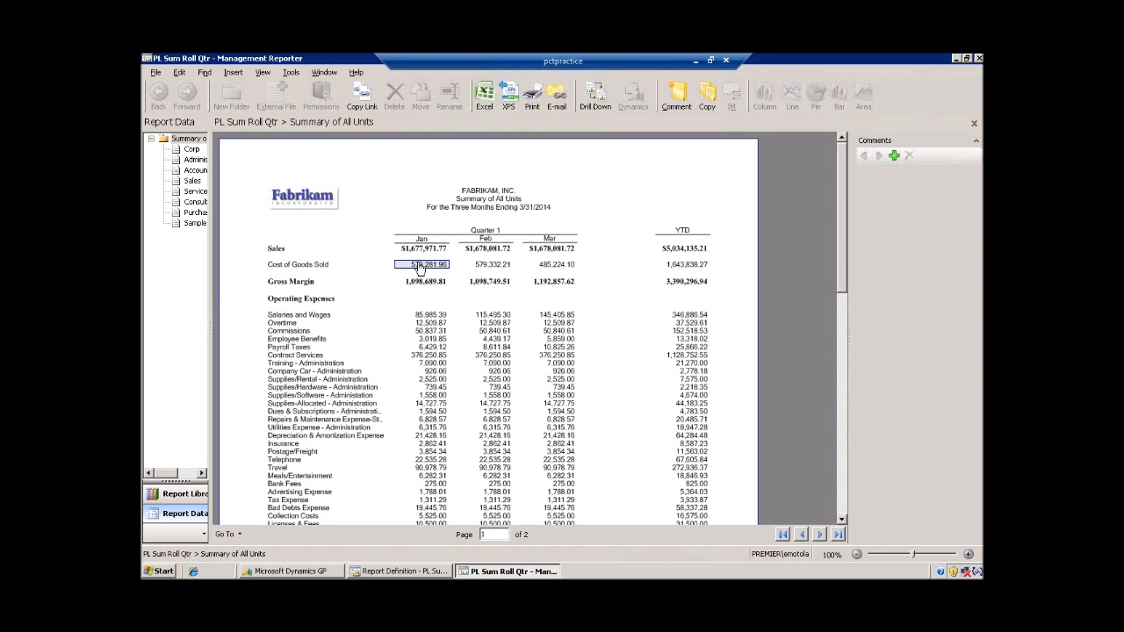
pyautogui.moveTo(421, 265); pyautogui.dragTo(614, 254)
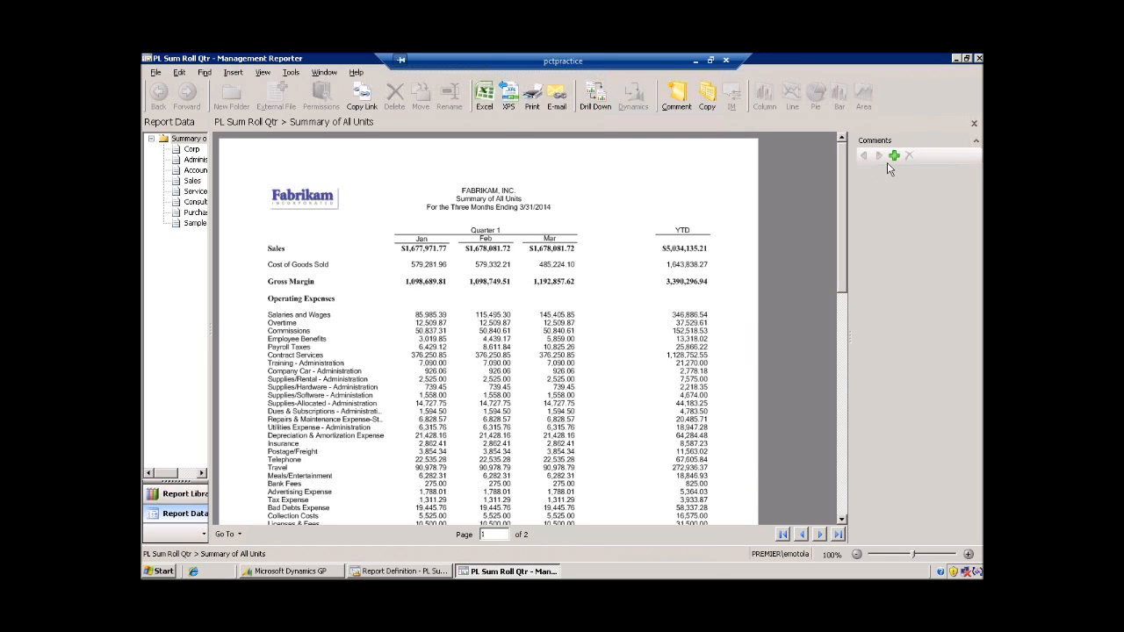
# Add two comments, "comment 1" and "comment 2", to the Salaries and Wages row of the report
pyautogui.click(273, 318)
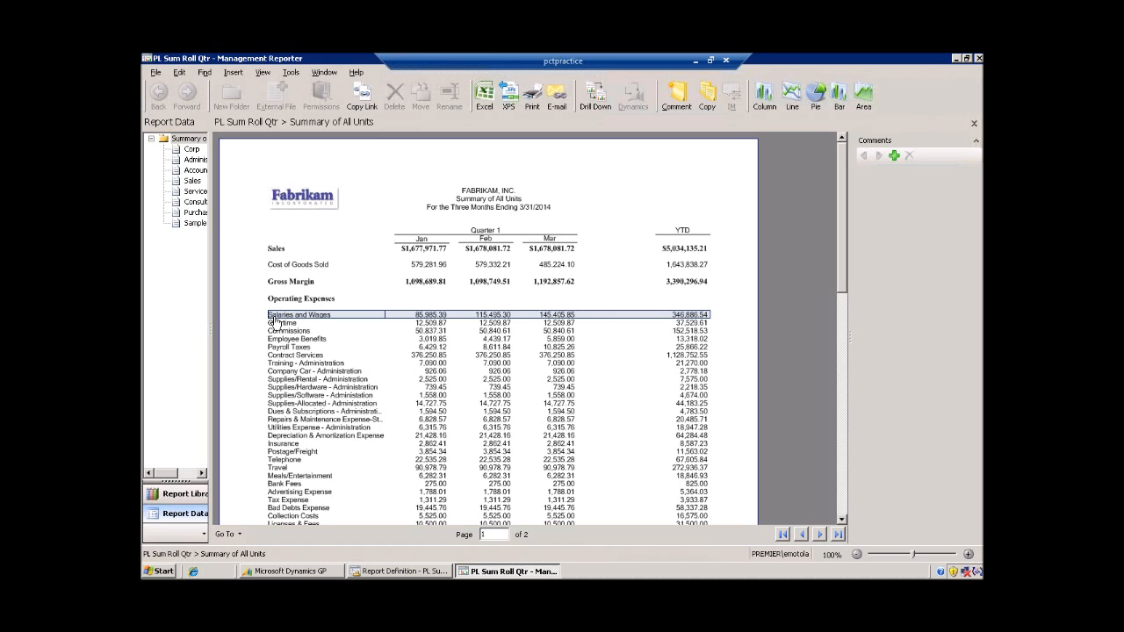
pyautogui.click(894, 157)
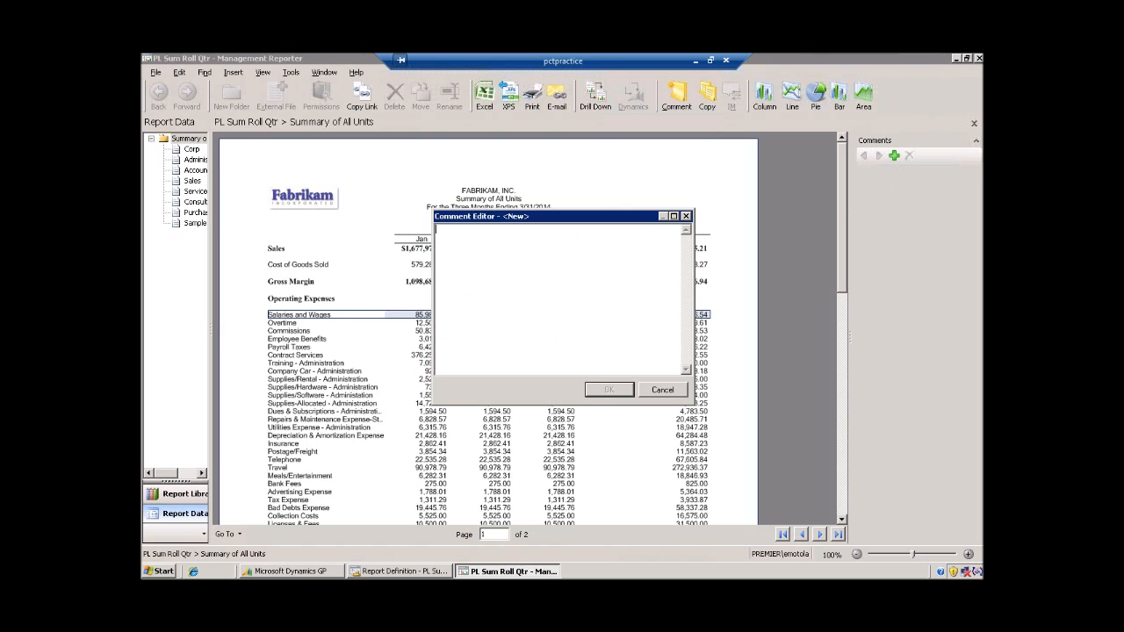
pyautogui.write('comment 1')
pyautogui.click(617, 390)
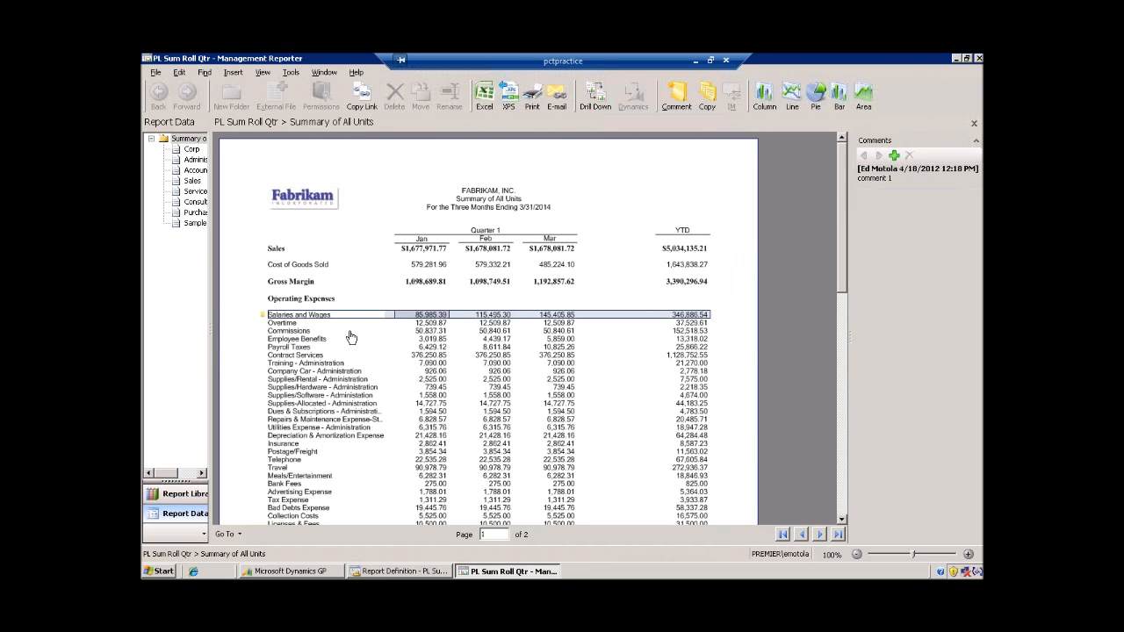
pyautogui.moveTo(264, 315)
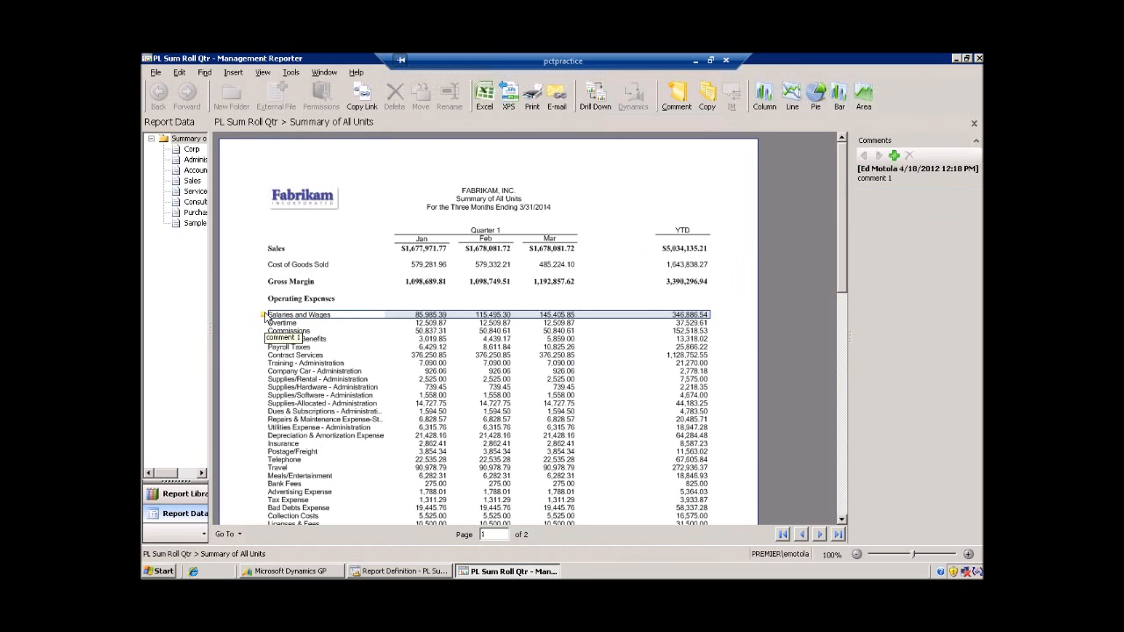
pyautogui.click(894, 156)
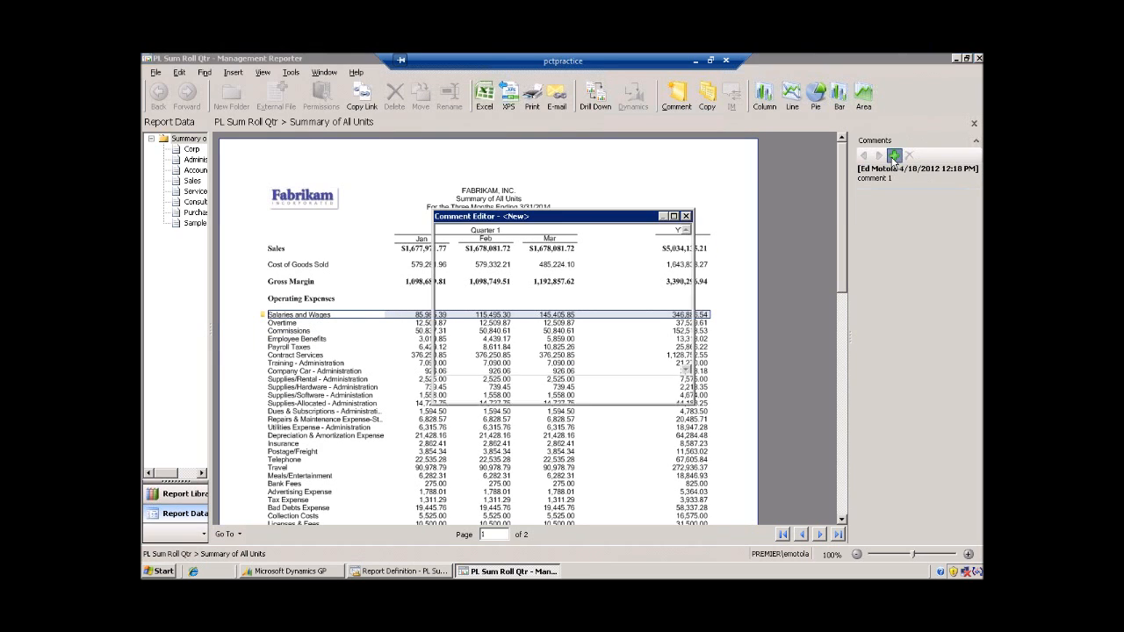
pyautogui.write('comment 2')
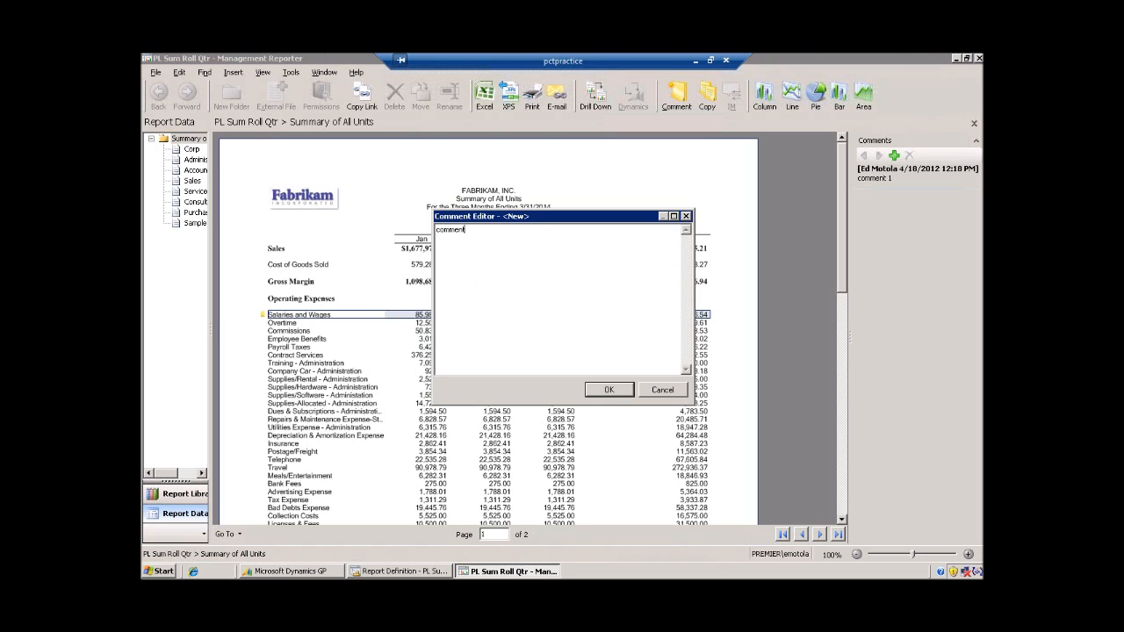
pyautogui.click(621, 392)
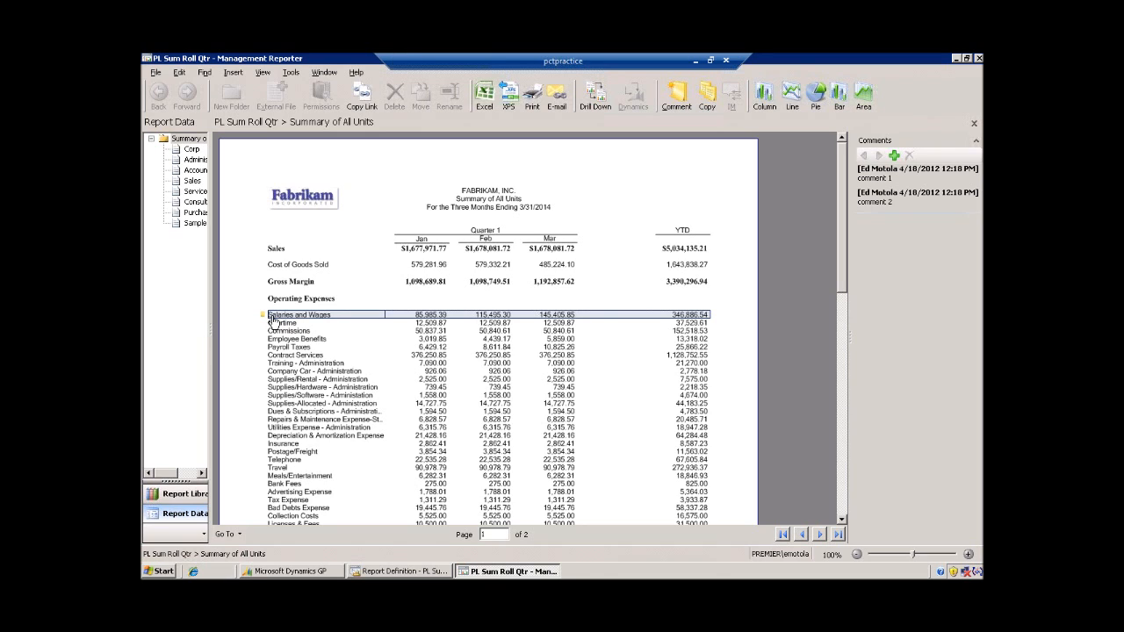
# Select the report's account description column, including the Supplies/Hardware row, and add the comment "column" to it
pyautogui.click(271, 392)
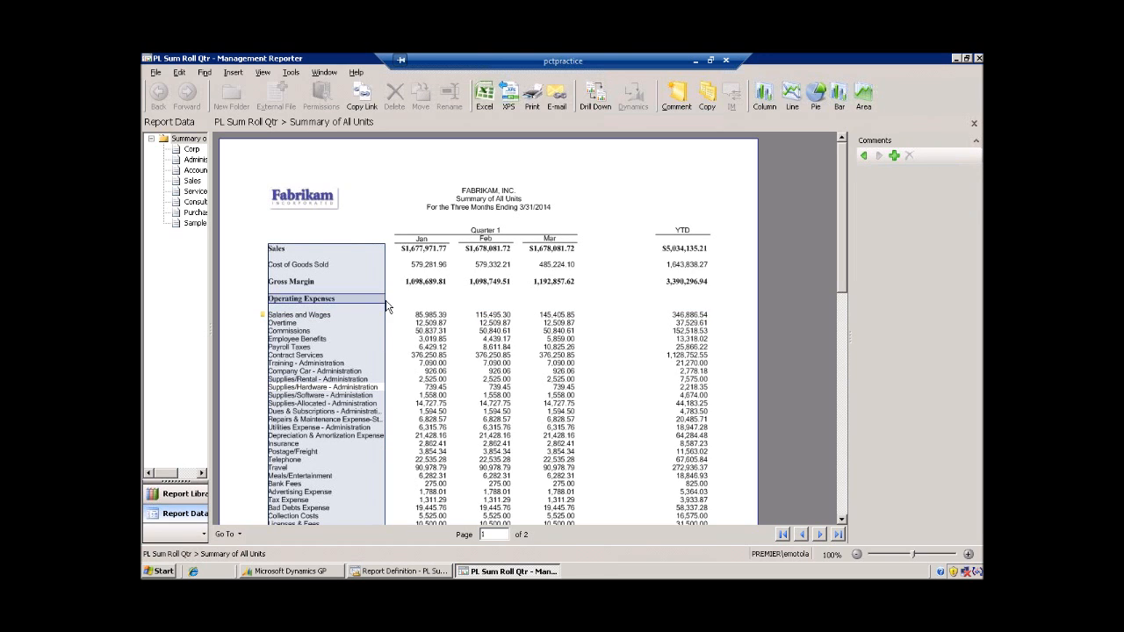
pyautogui.click(674, 97)
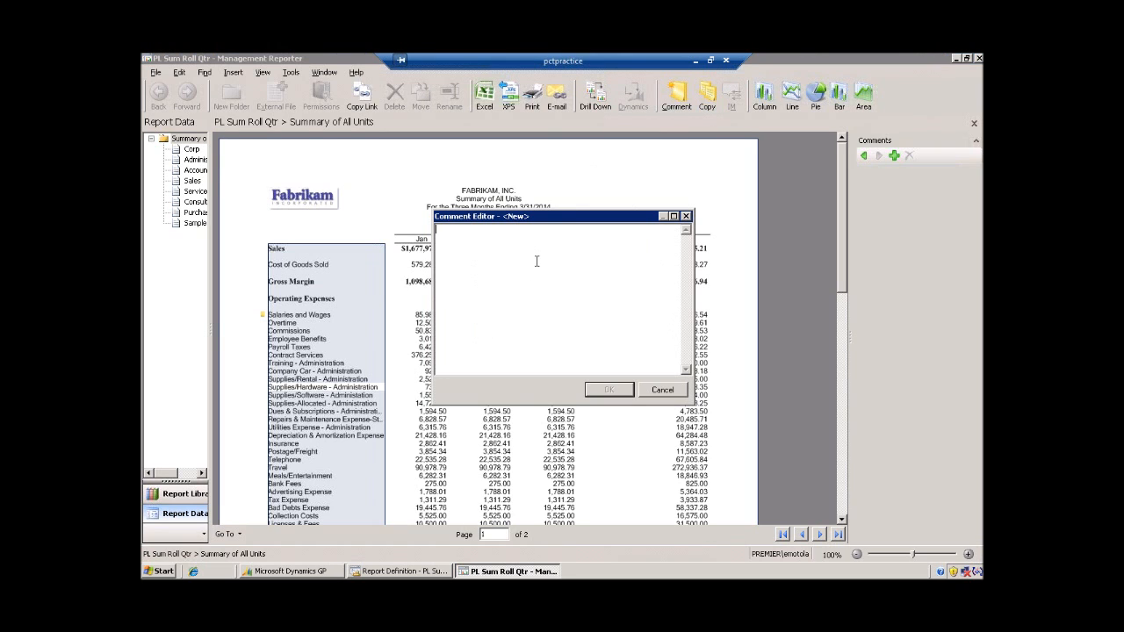
pyautogui.write('I')
pyautogui.write('olumn')
pyautogui.click(609, 390)
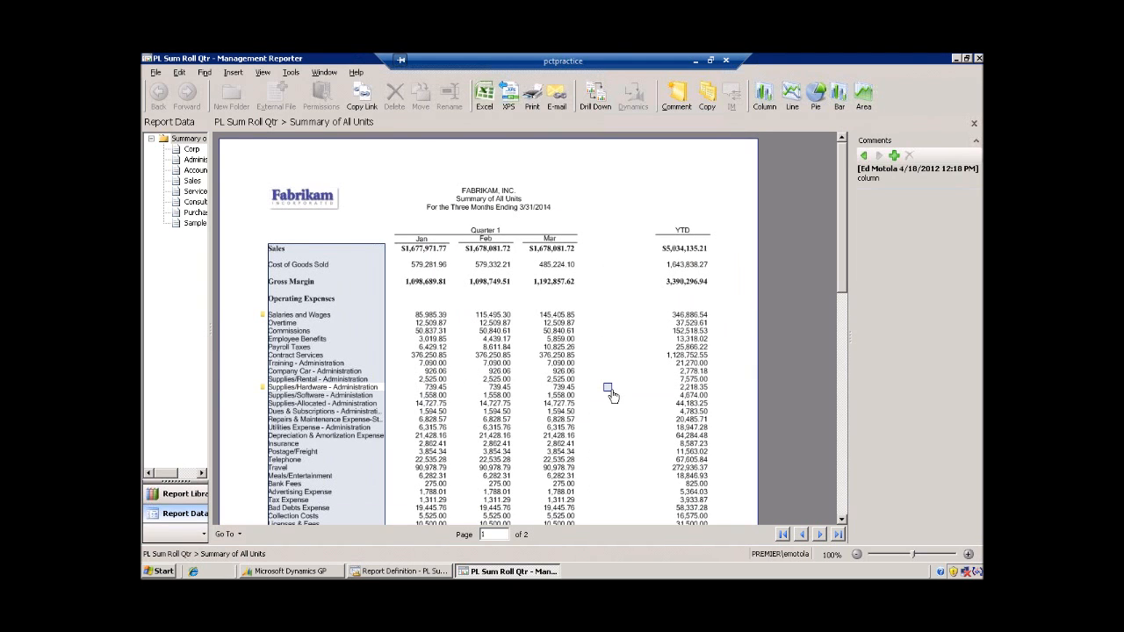
# Select the report rows from Salaries and Wages through Operating Income
pyautogui.click(874, 180)
pyautogui.click(309, 318)
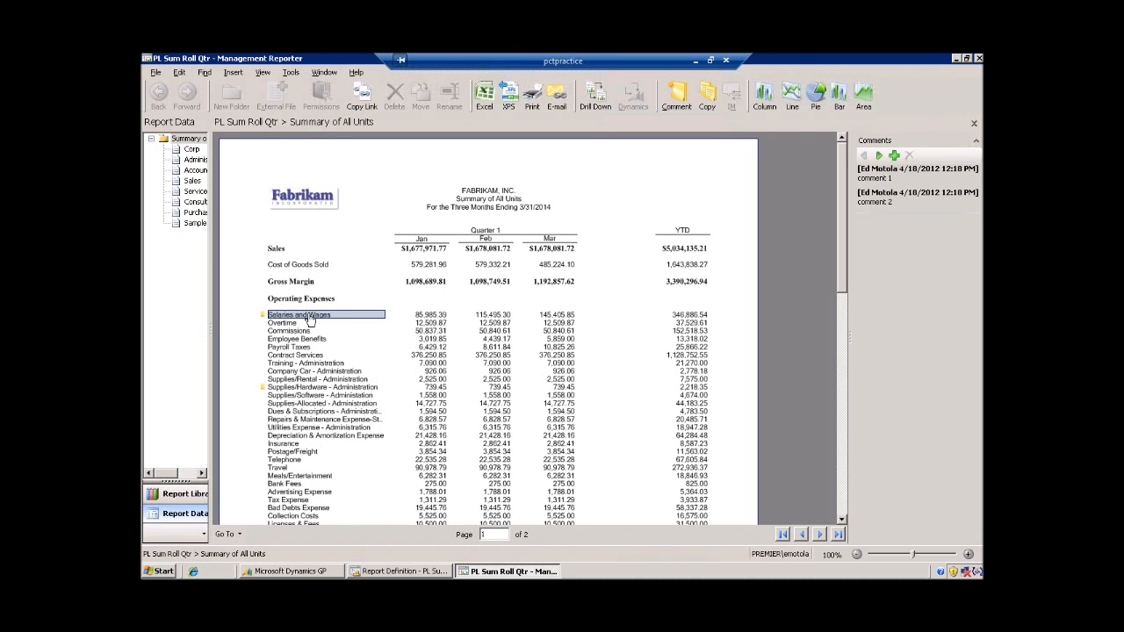
pyautogui.hotkey('shift', 'Down')
pyautogui.hotkey('shift', 'Down')
pyautogui.hotkey('shift', 'Down')
pyautogui.hotkey('shift', 'Down')
pyautogui.hotkey('shift', 'Down')
pyautogui.hotkey('shift', 'Down')
pyautogui.hotkey('shift', 'Down')
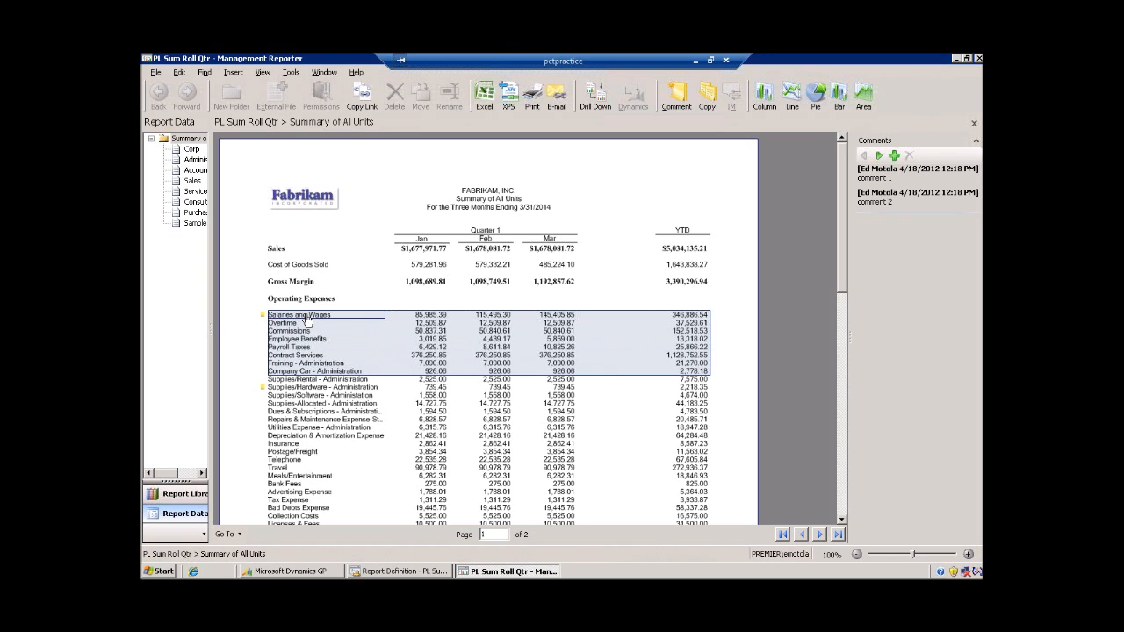
pyautogui.hotkey('shift', 'Down')
pyautogui.hotkey('shift', 'Down')
pyautogui.hotkey('shift', 'Down')
pyautogui.hotkey('shift', 'Down')
pyautogui.hotkey('shift', 'Down')
pyautogui.hotkey('shift', 'Down')
pyautogui.hotkey('shift', 'Down')
pyautogui.hotkey('shift', 'Down')
pyautogui.hotkey('shift', 'Down')
pyautogui.hotkey('shift', 'Down')
pyautogui.hotkey('shift', 'Down')
pyautogui.hotkey('shift', 'Down')
pyautogui.hotkey('shift', 'Down')
pyautogui.hotkey('shift', 'Down')
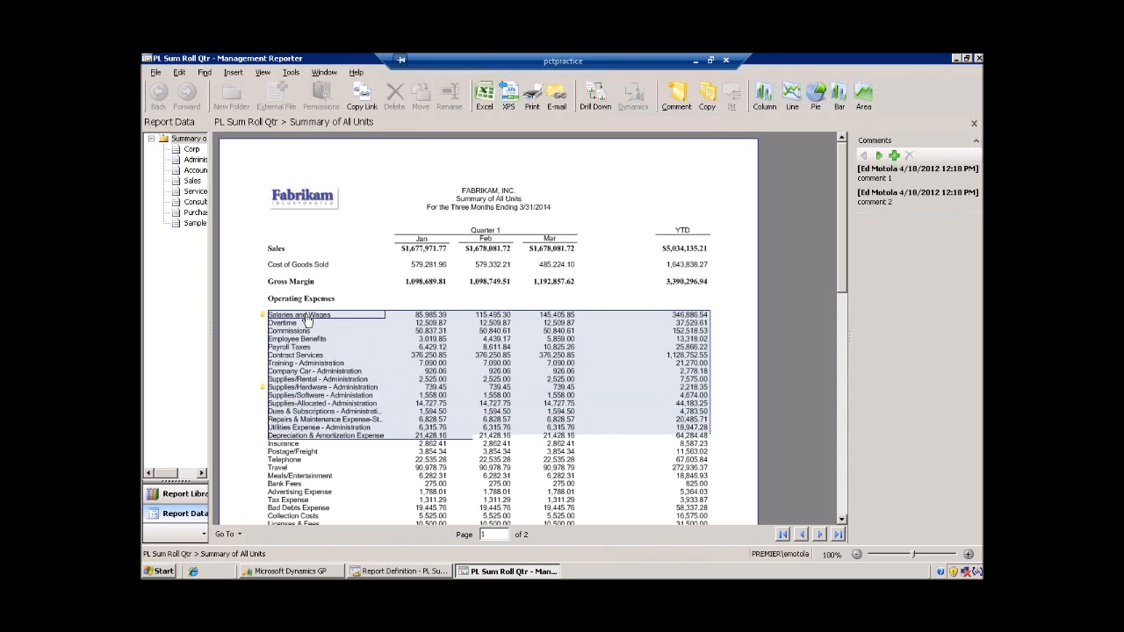
pyautogui.hotkey('shift', 'Down')
pyautogui.hotkey('shift', 'Down')
pyautogui.hotkey('shift', 'Down')
pyautogui.hotkey('shift', 'Down')
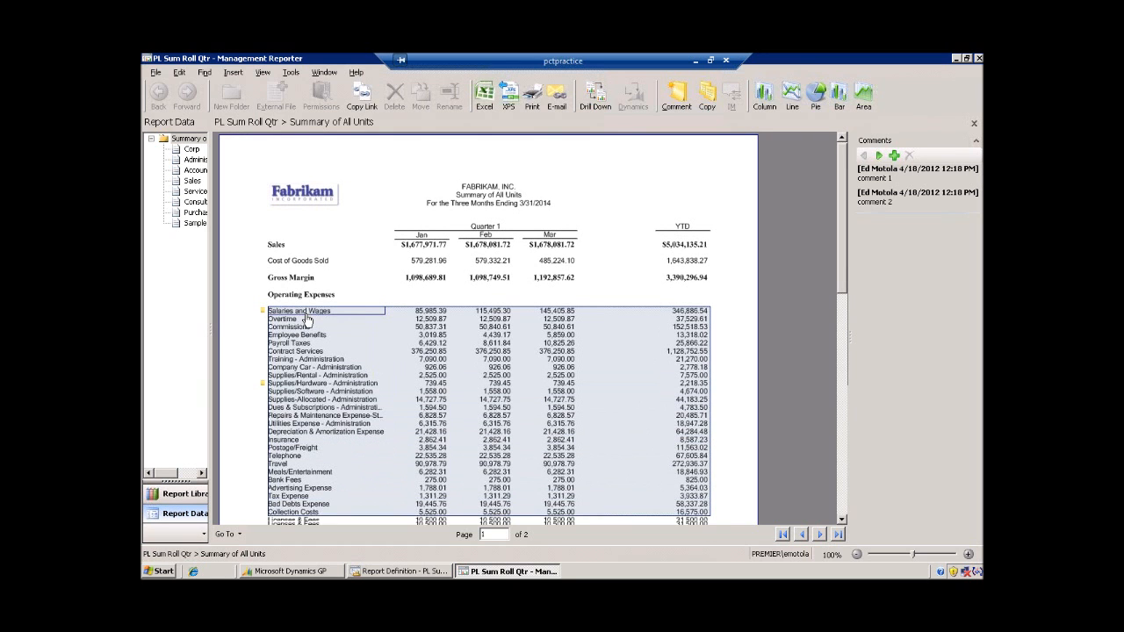
pyautogui.hotkey('shift', 'Down')
pyautogui.hotkey('shift', 'Down')
pyautogui.hotkey('shift', 'Down')
pyautogui.hotkey('shift', 'Down')
pyautogui.hotkey('shift', 'Down')
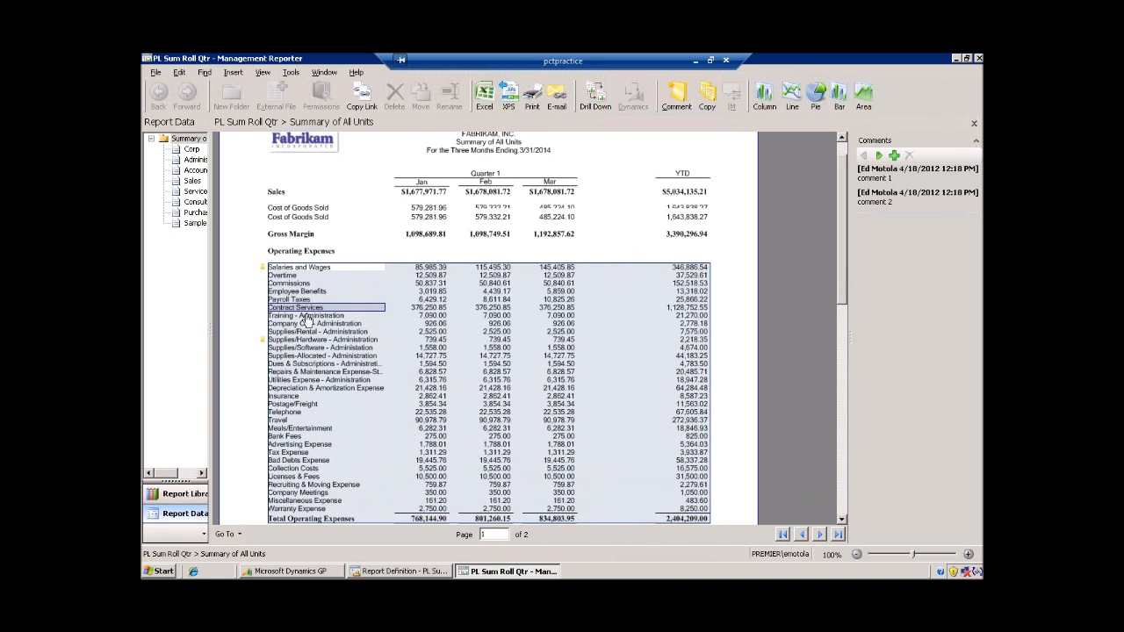
pyautogui.hotkey('shift', 'Down')
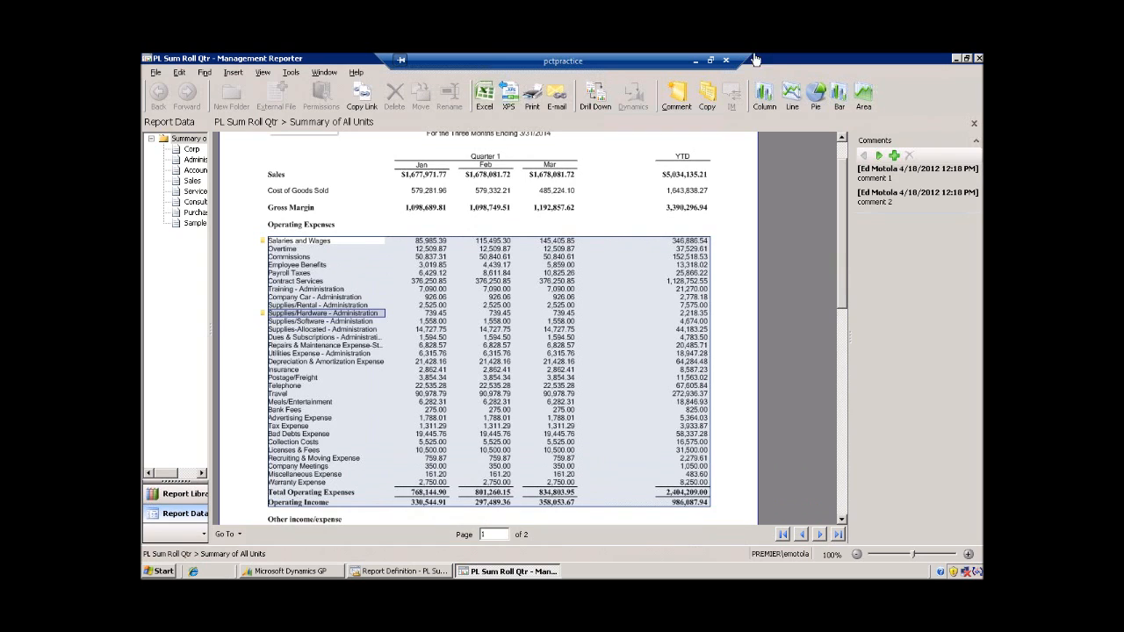
# Create area, bar, pie, line and column charts from the selected expense rows
pyautogui.click(861, 101)
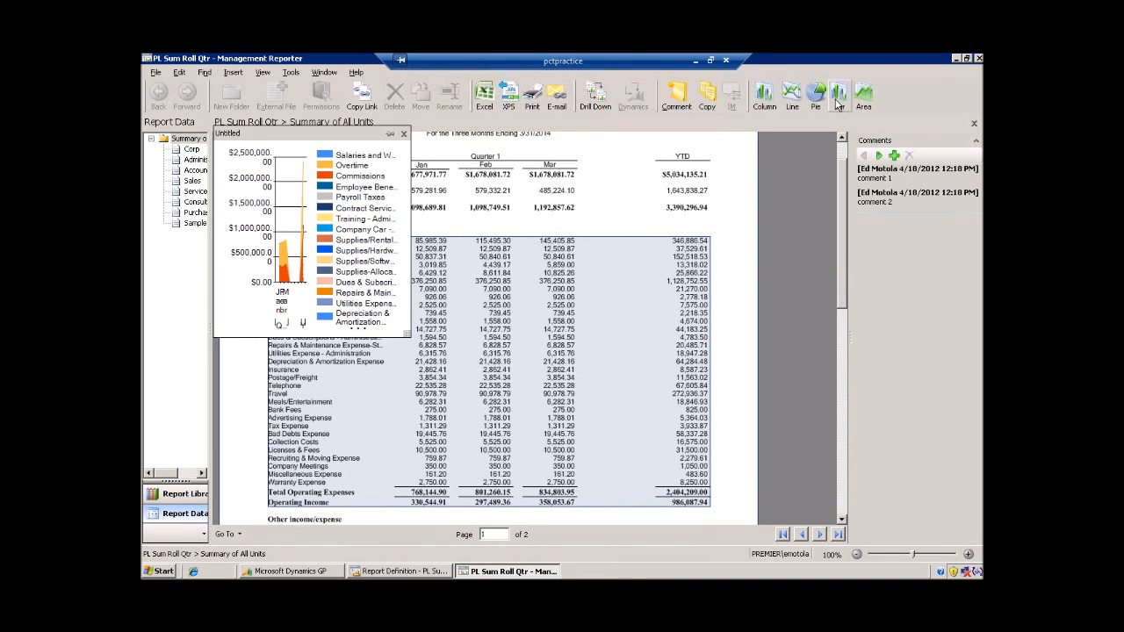
pyautogui.click(839, 99)
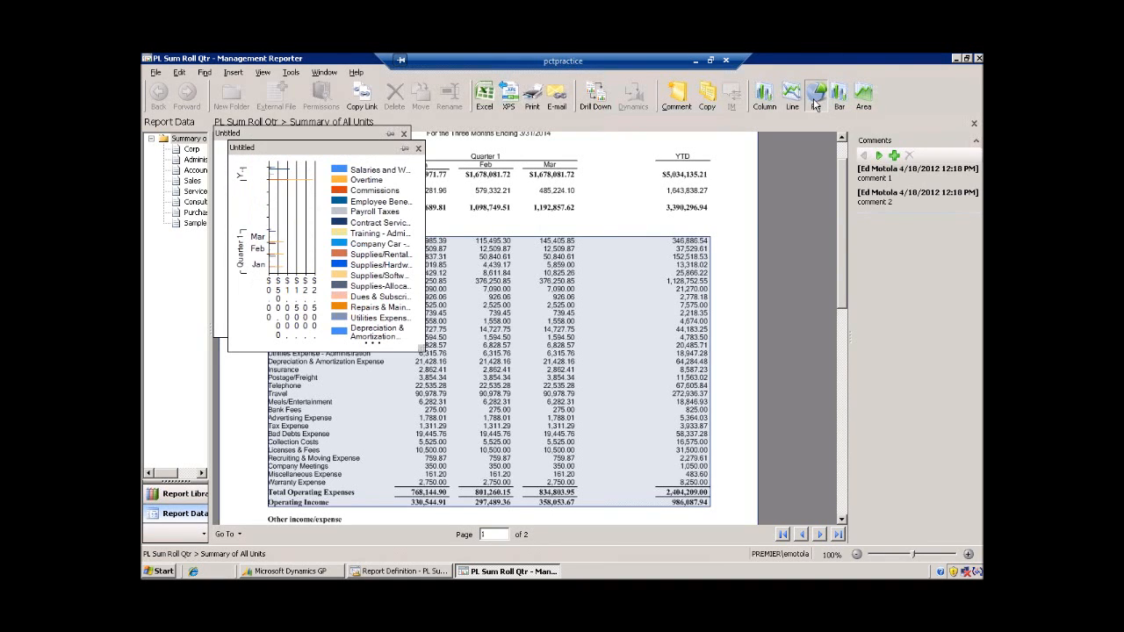
pyautogui.click(815, 101)
pyautogui.click(792, 101)
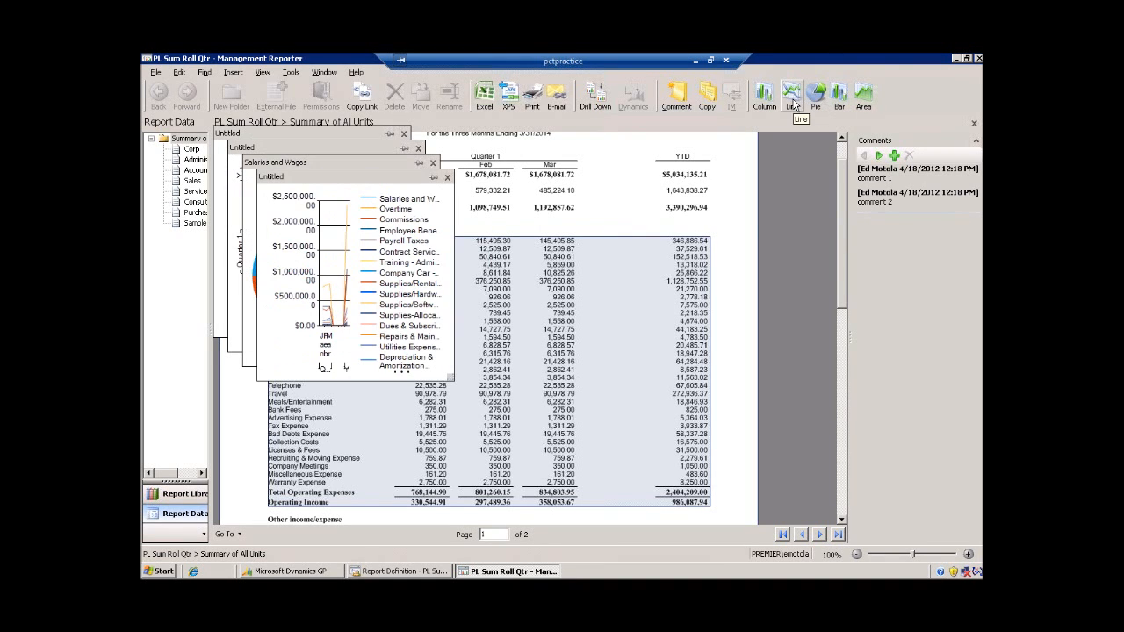
pyautogui.click(764, 98)
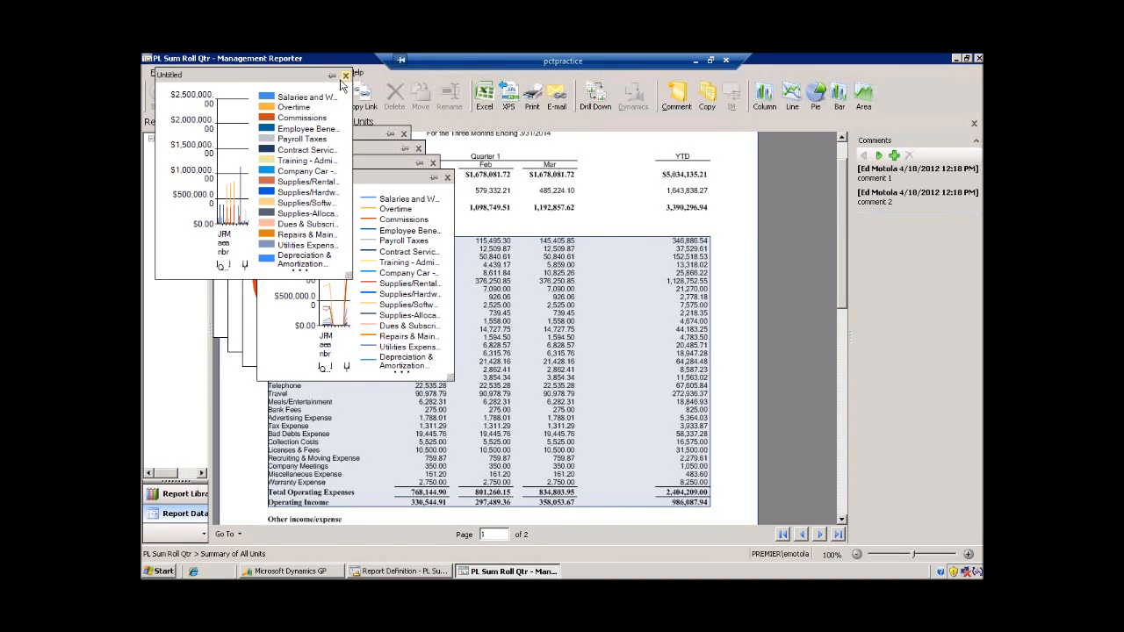
# Delete the line chart, keeping the column chart
pyautogui.click(344, 77)
pyautogui.click(593, 351)
pyautogui.click(447, 180)
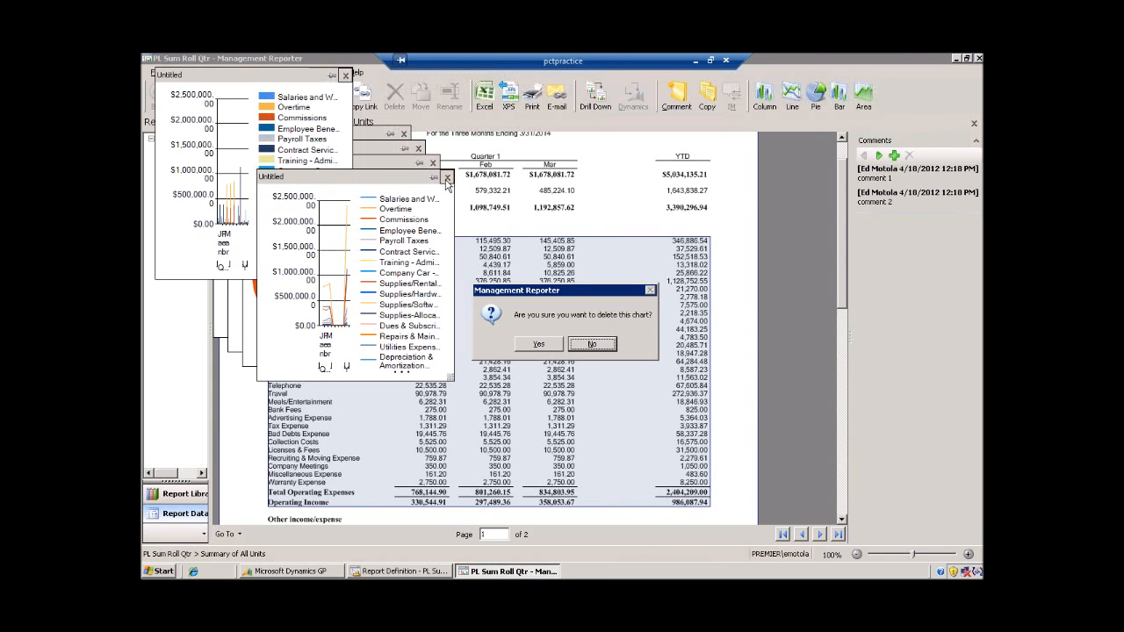
pyautogui.click(589, 344)
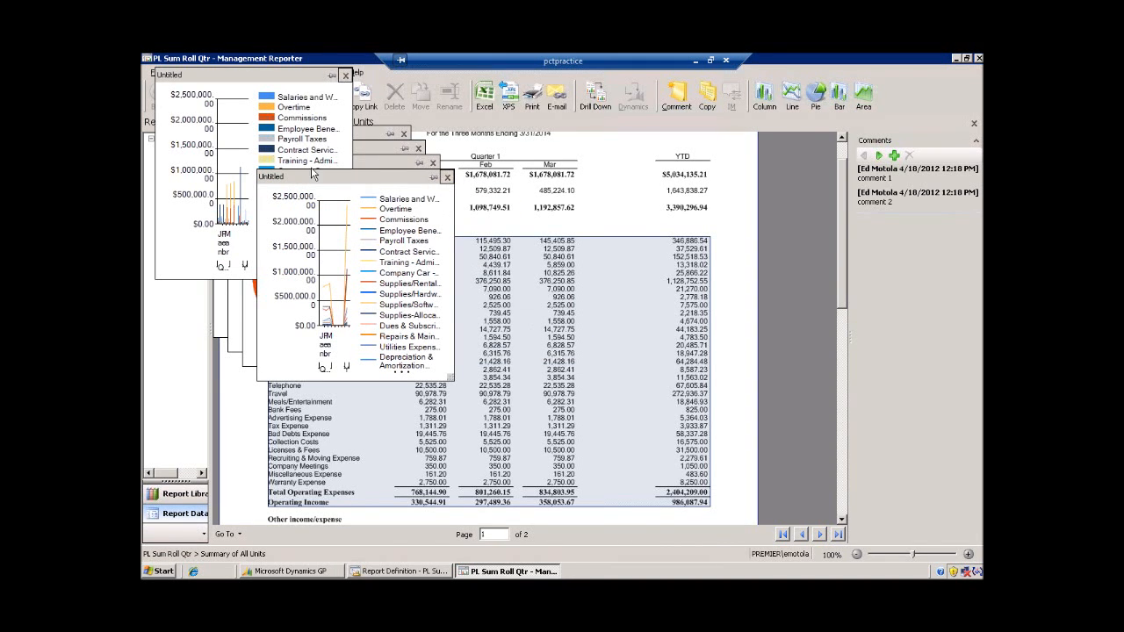
pyautogui.click(447, 177)
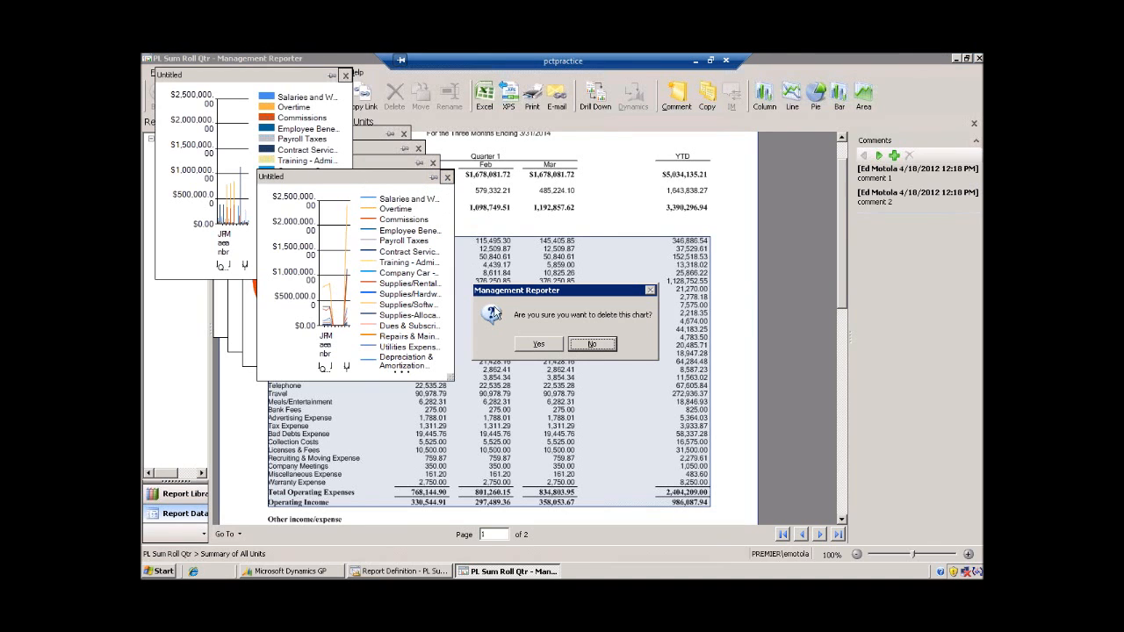
pyautogui.click(544, 344)
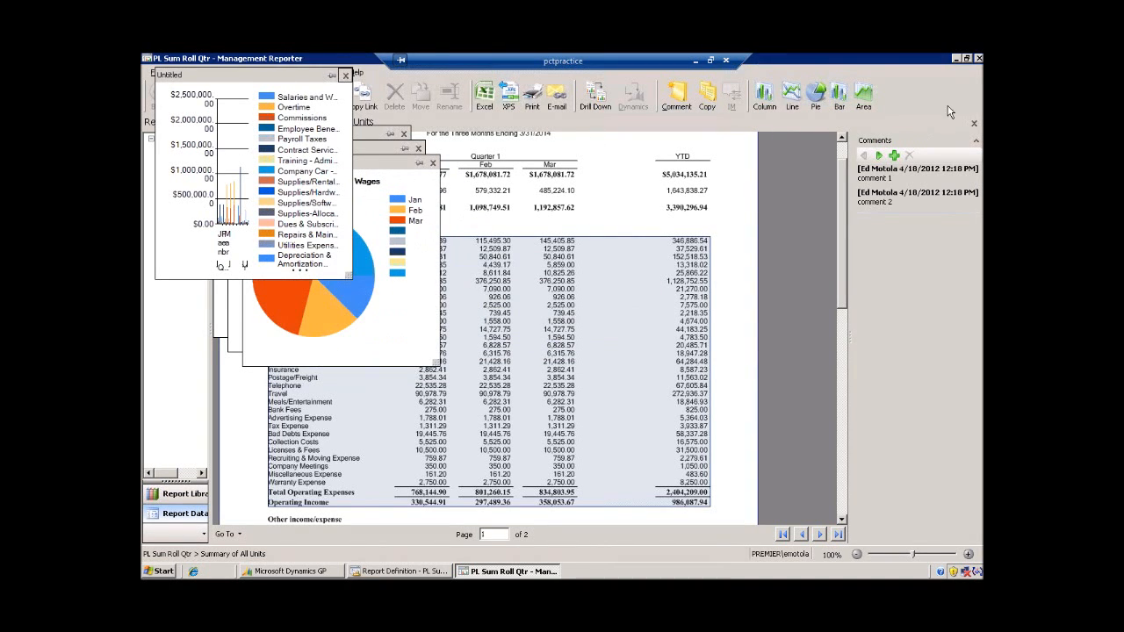
# Close the PL Sum Roll Qtr report, open the PL Sum CurYtd report for viewing, and select its Sales row
pyautogui.click(979, 59)
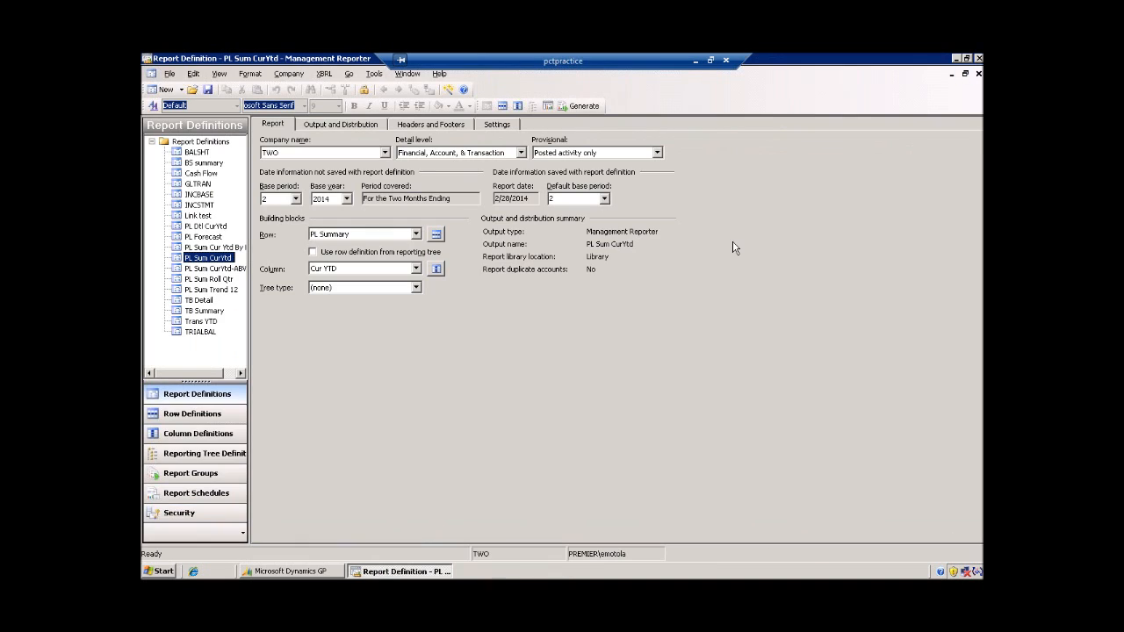
pyautogui.hotkey('alt', 'Tab')
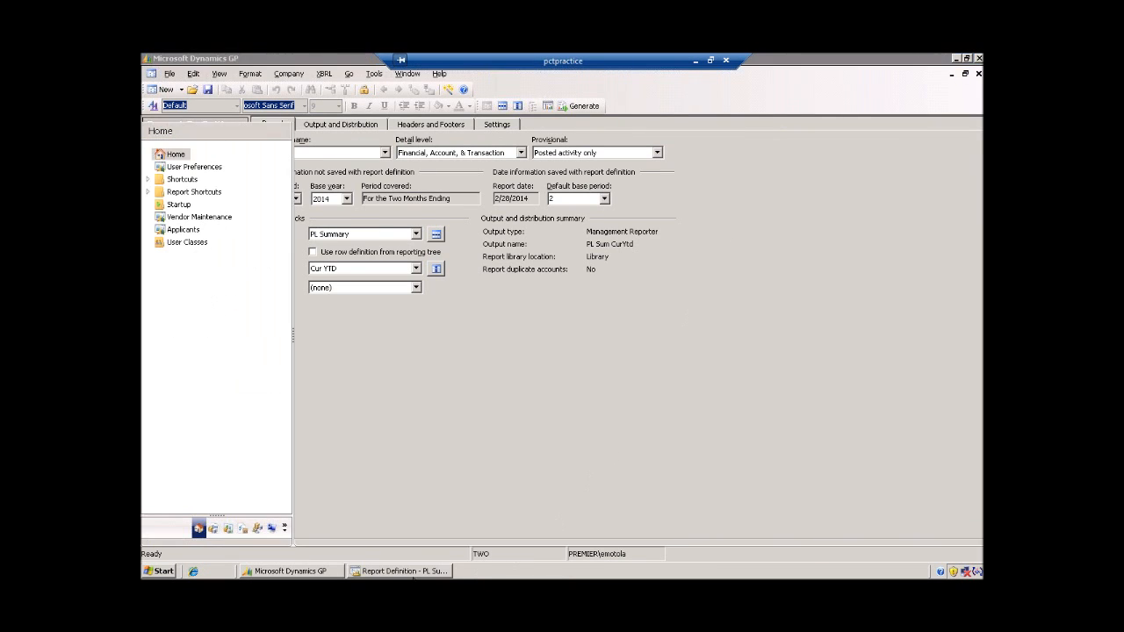
pyautogui.click(372, 572)
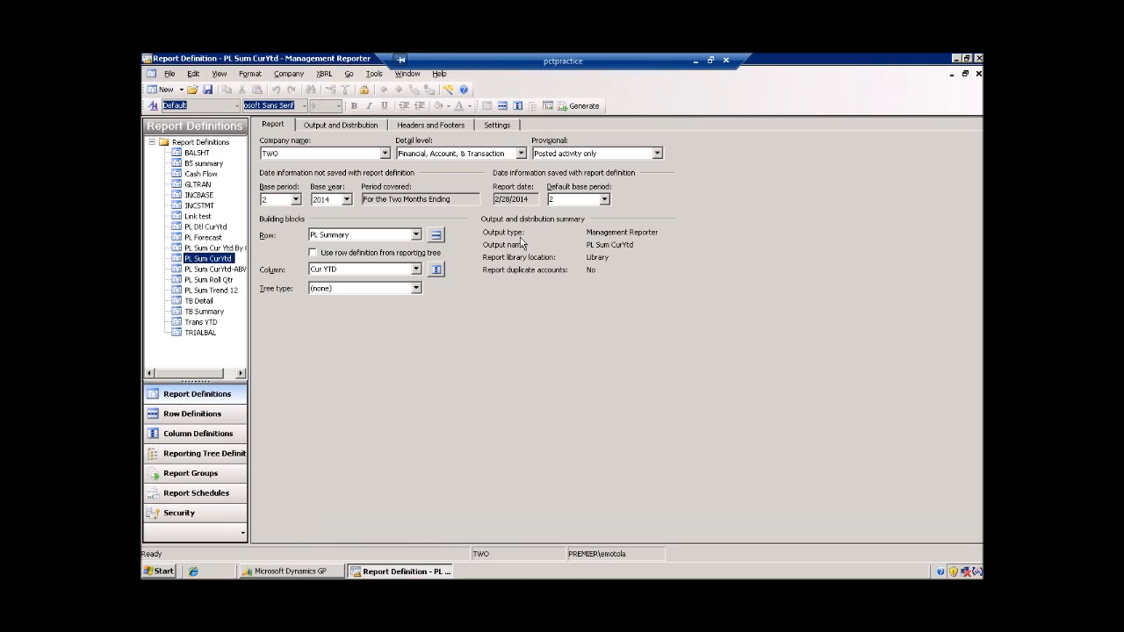
pyautogui.click(549, 106)
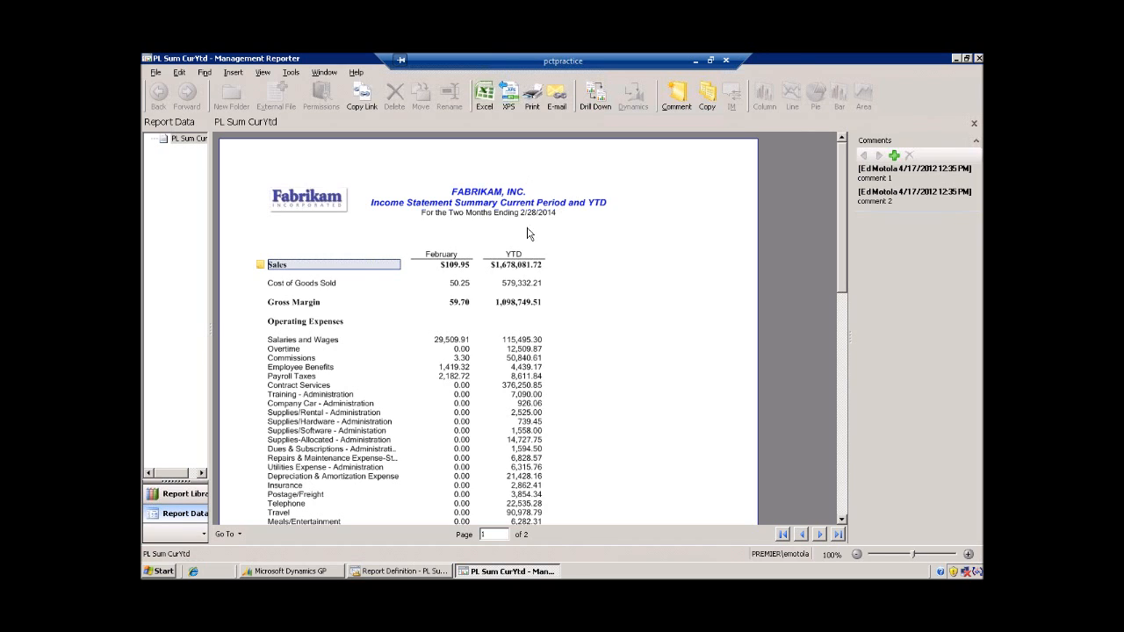
pyautogui.click(569, 258)
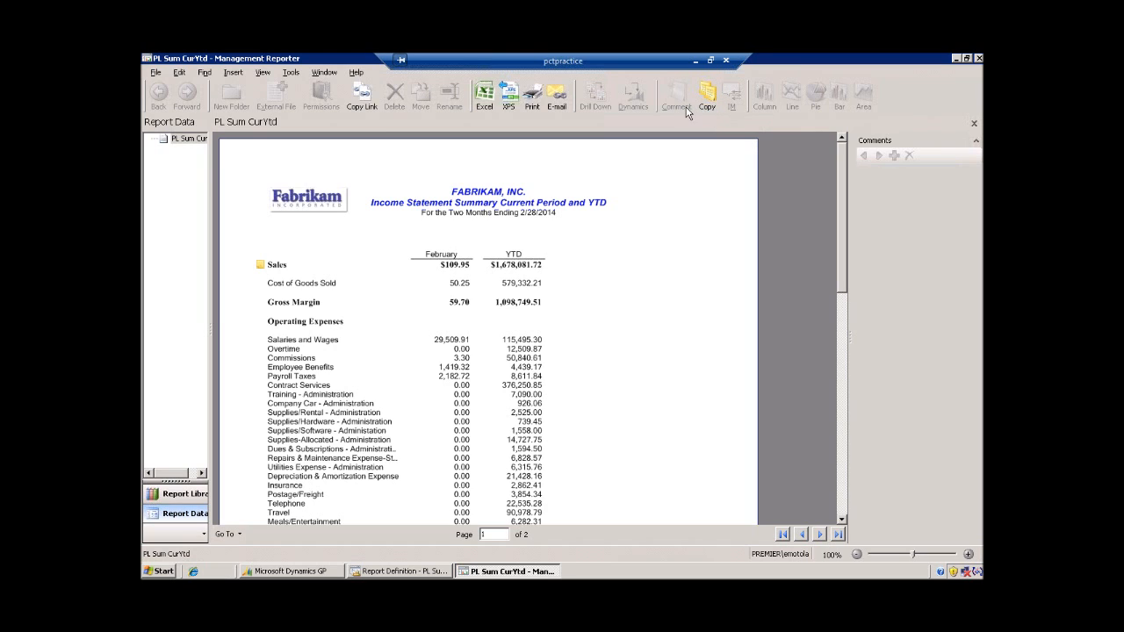
pyautogui.click(336, 264)
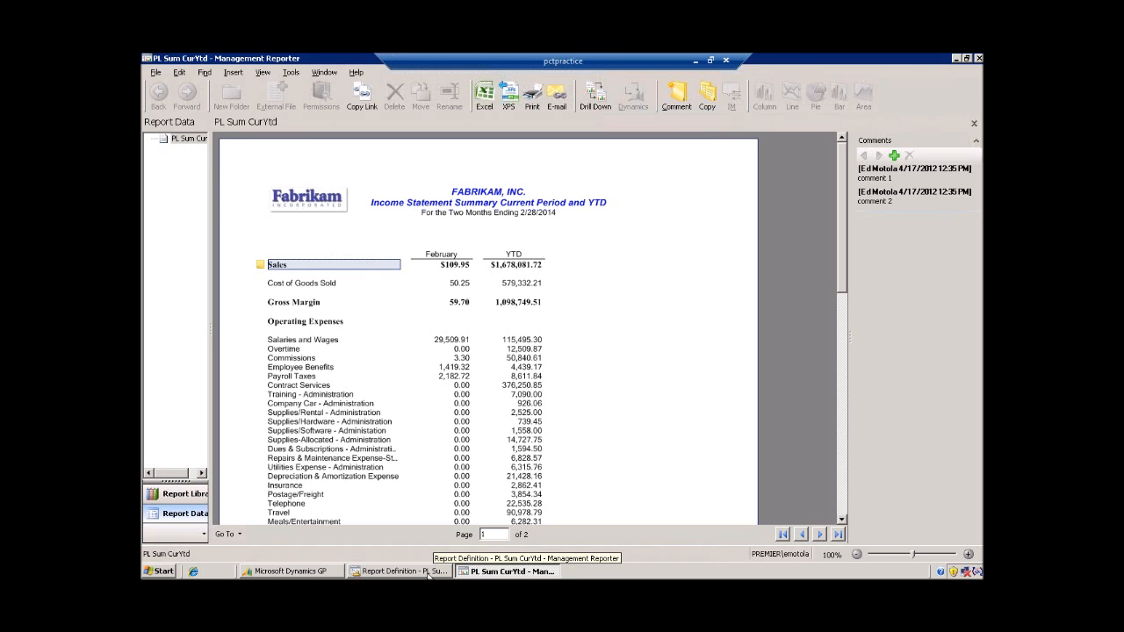
# Open the Report Viewer library and look at the available versions of the PL Sum Roll Qtr report
pyautogui.click(163, 572)
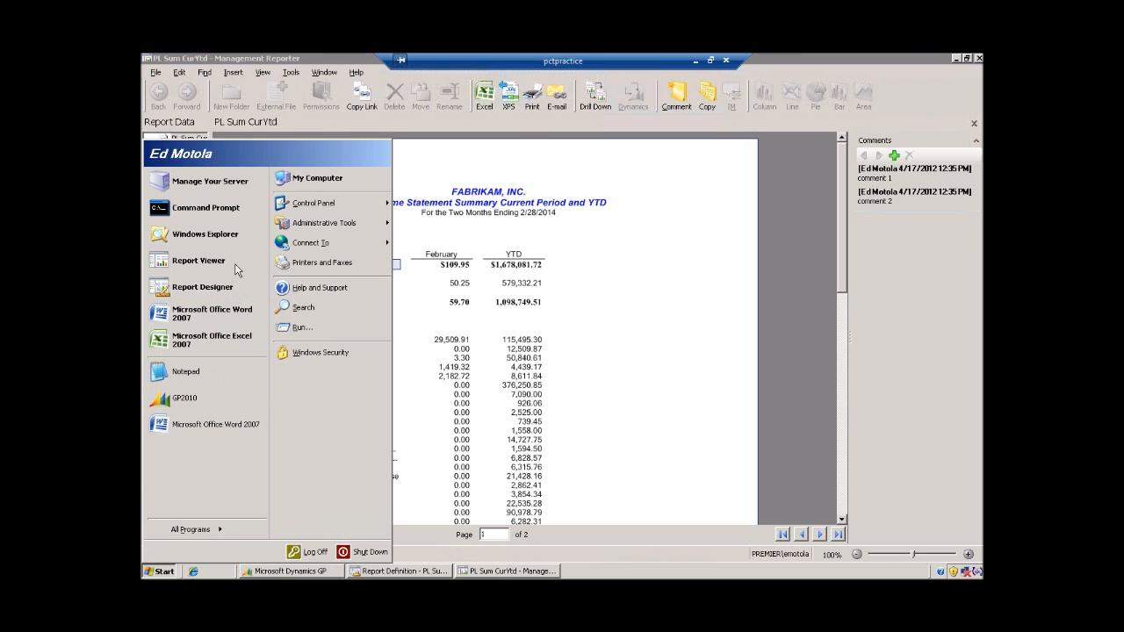
pyautogui.click(200, 260)
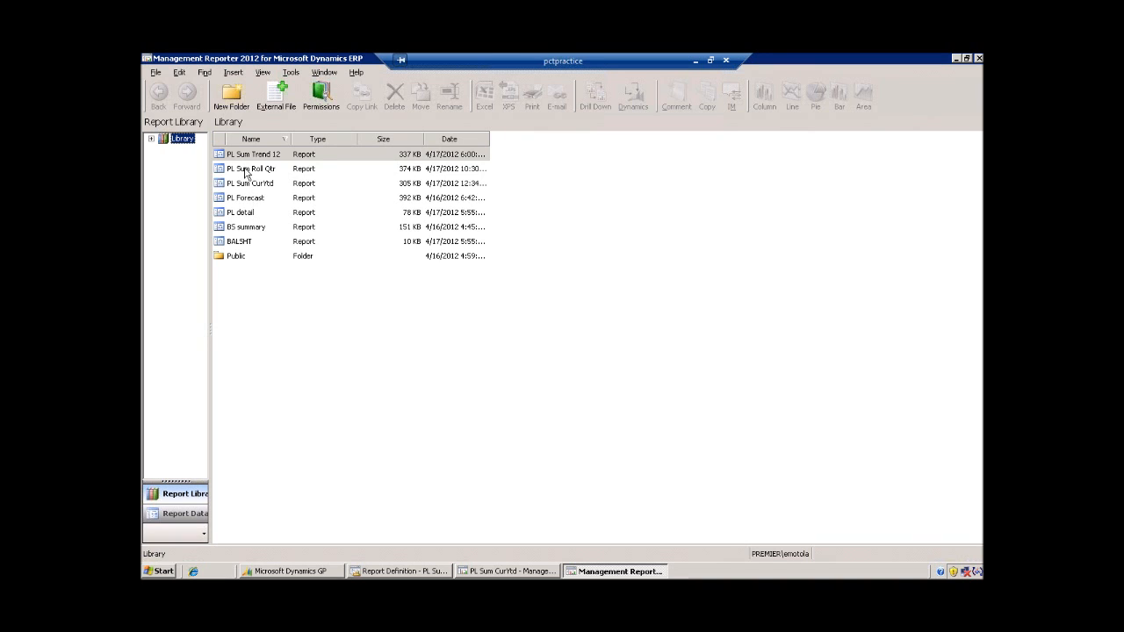
pyautogui.click(246, 170)
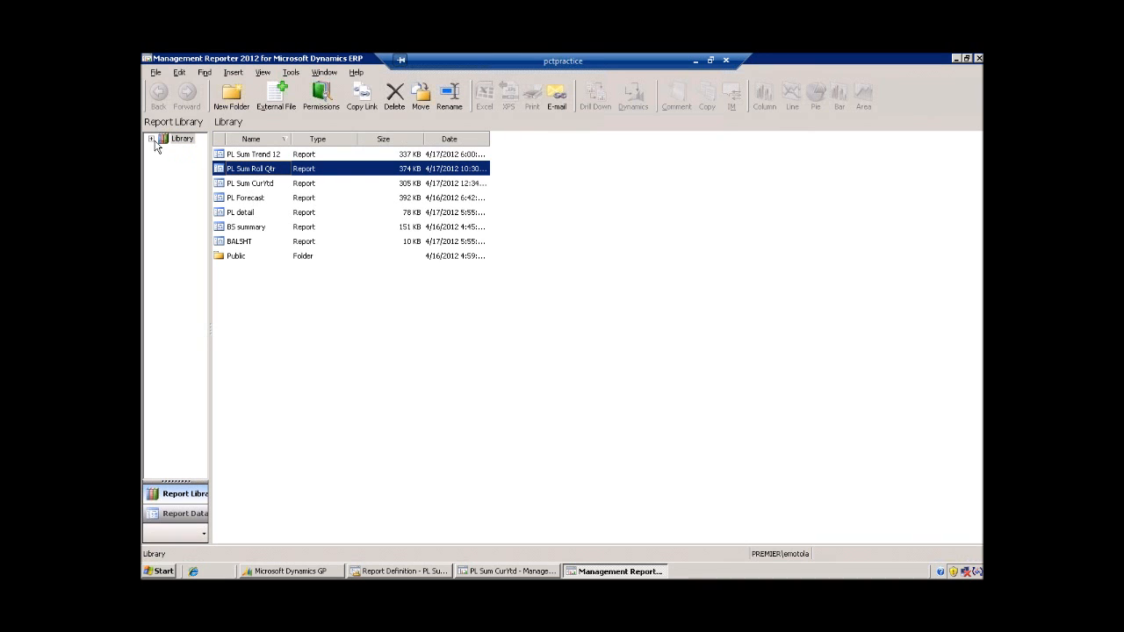
pyautogui.rightClick(242, 175)
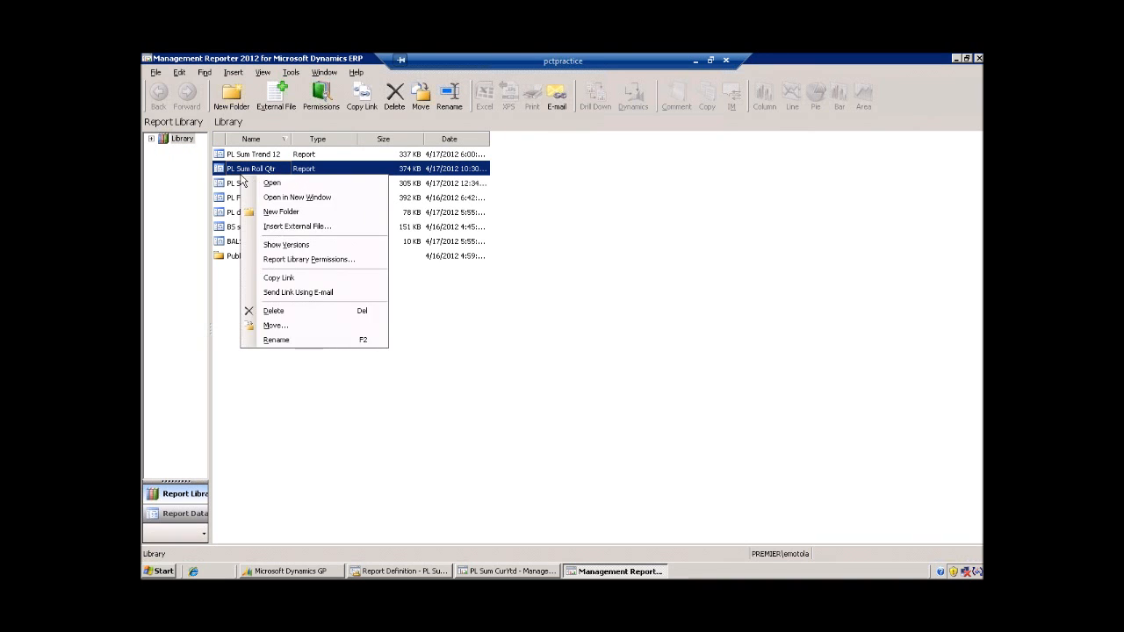
pyautogui.click(282, 245)
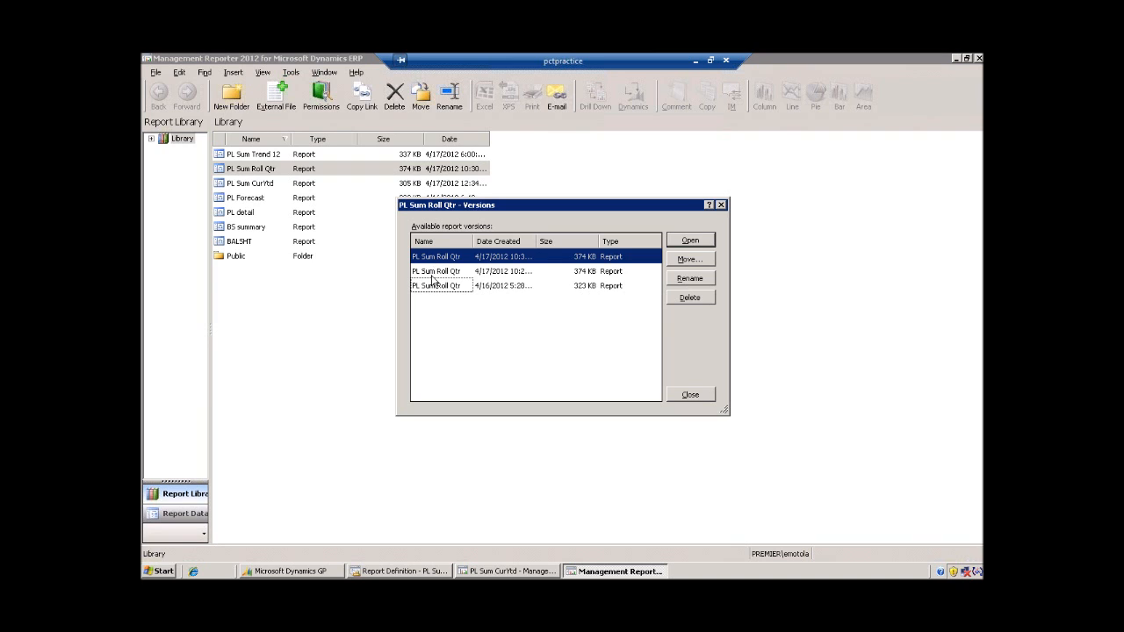
pyautogui.click(691, 395)
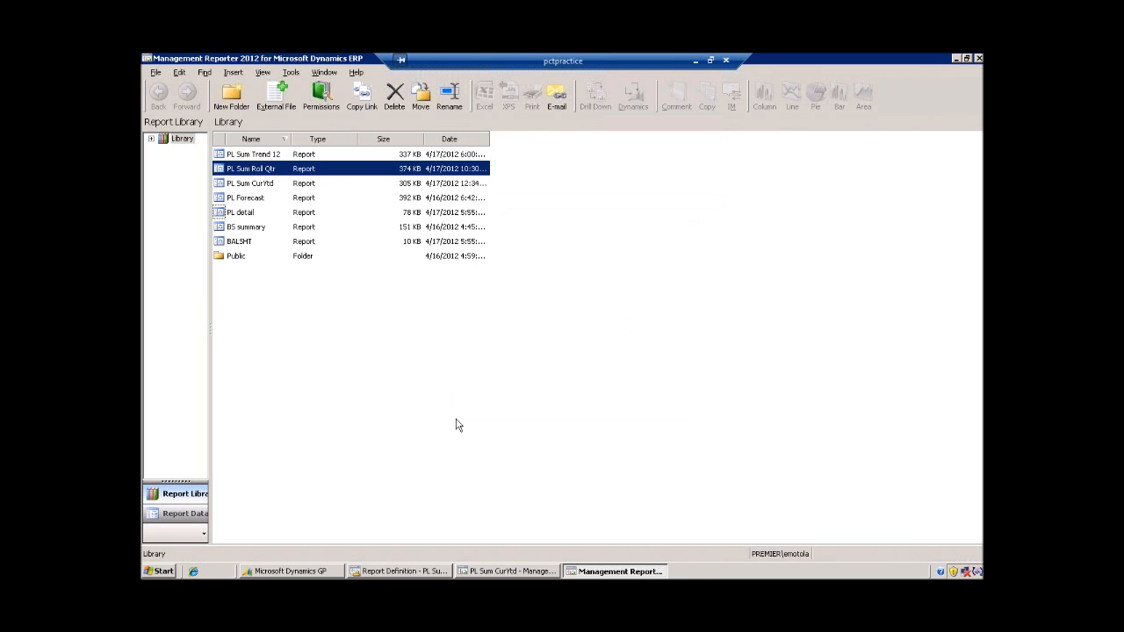
# Switch back to the PL Sum CurYtd report and copy comments from its second-listed version, created 4/16/2012 5:26
pyautogui.click(513, 571)
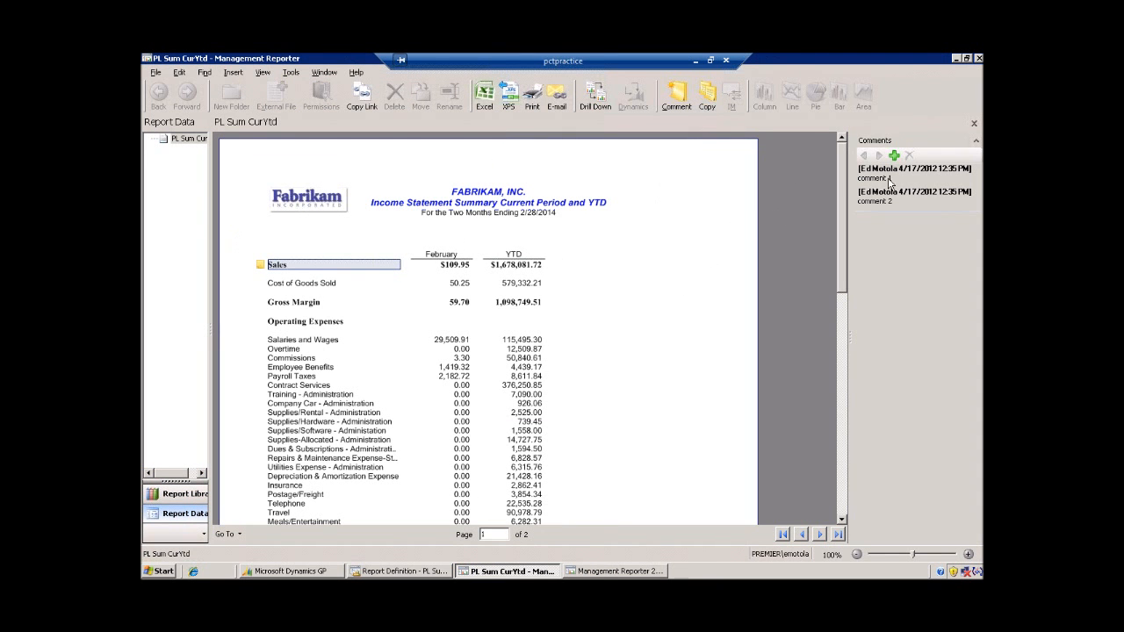
pyautogui.click(709, 104)
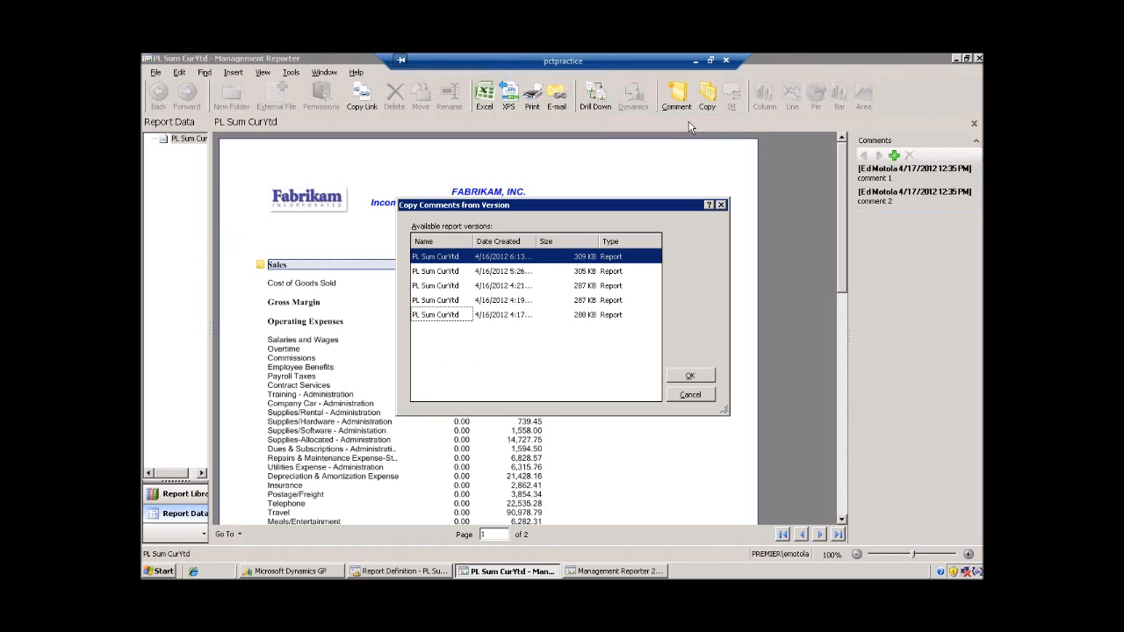
pyautogui.click(446, 276)
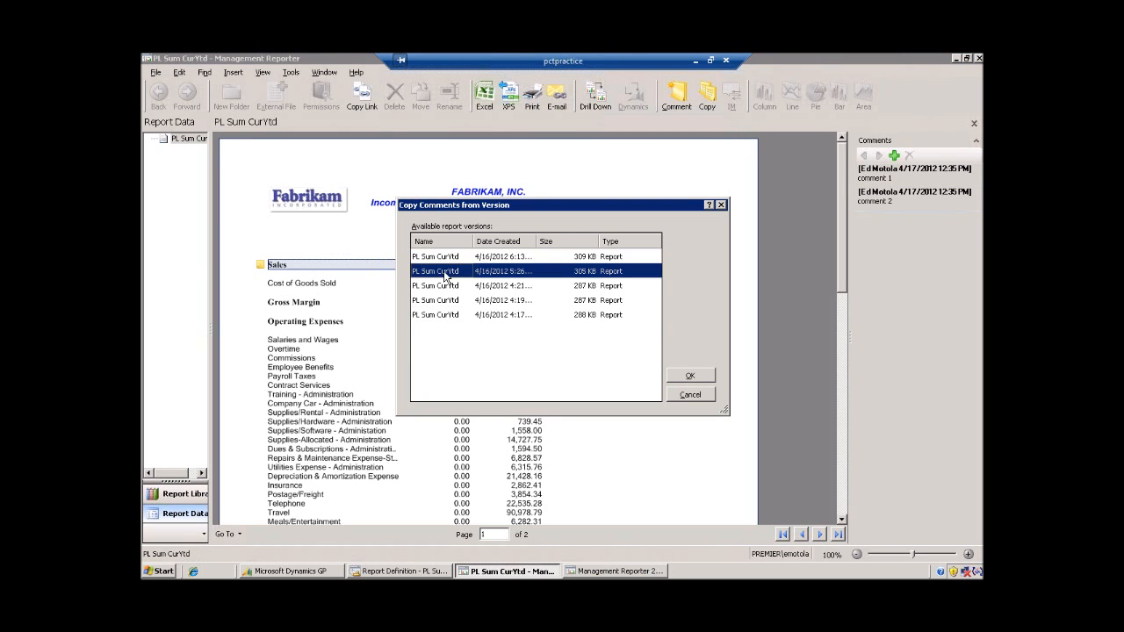
pyautogui.click(671, 377)
pyautogui.click(538, 343)
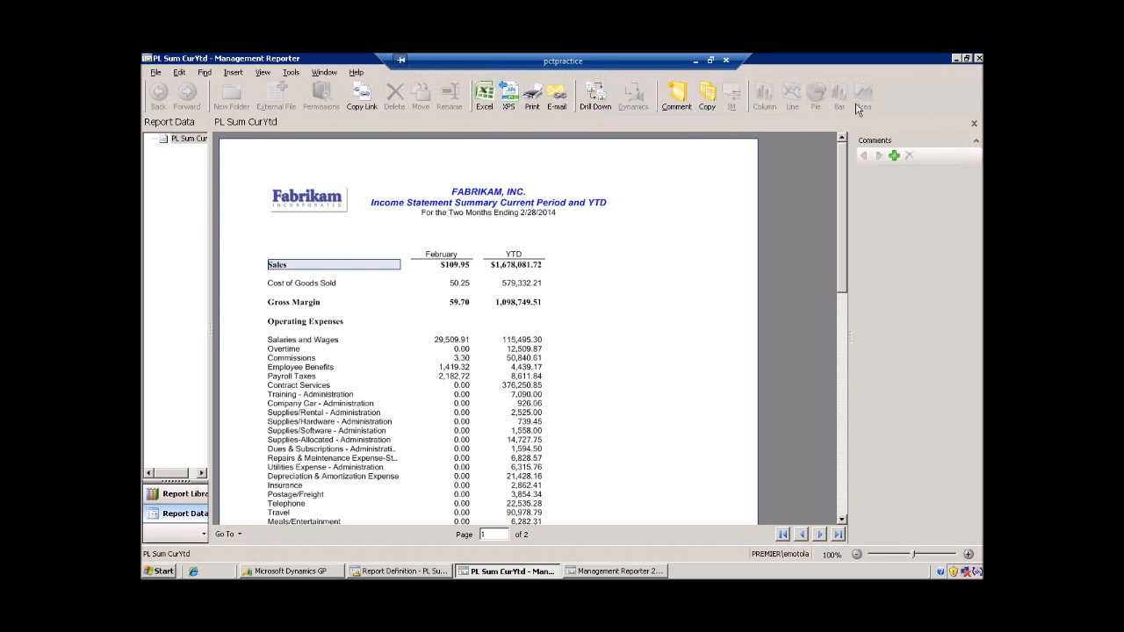
# Drill down from the Sales row to its account details and select the US Sales - Retail row
pyautogui.click(579, 111)
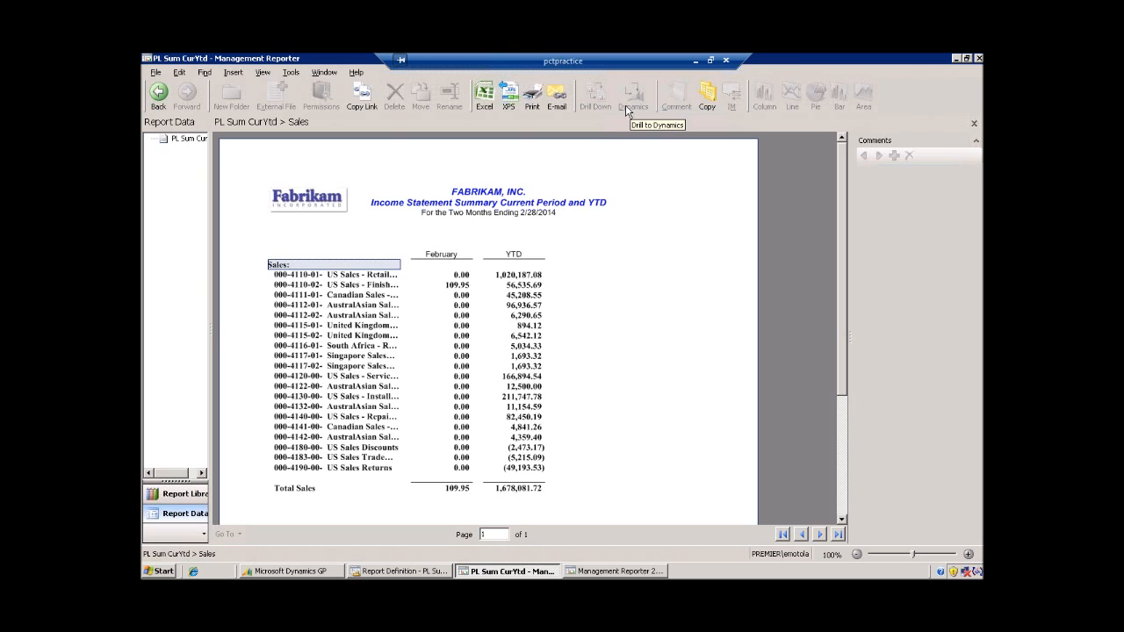
pyautogui.click(395, 275)
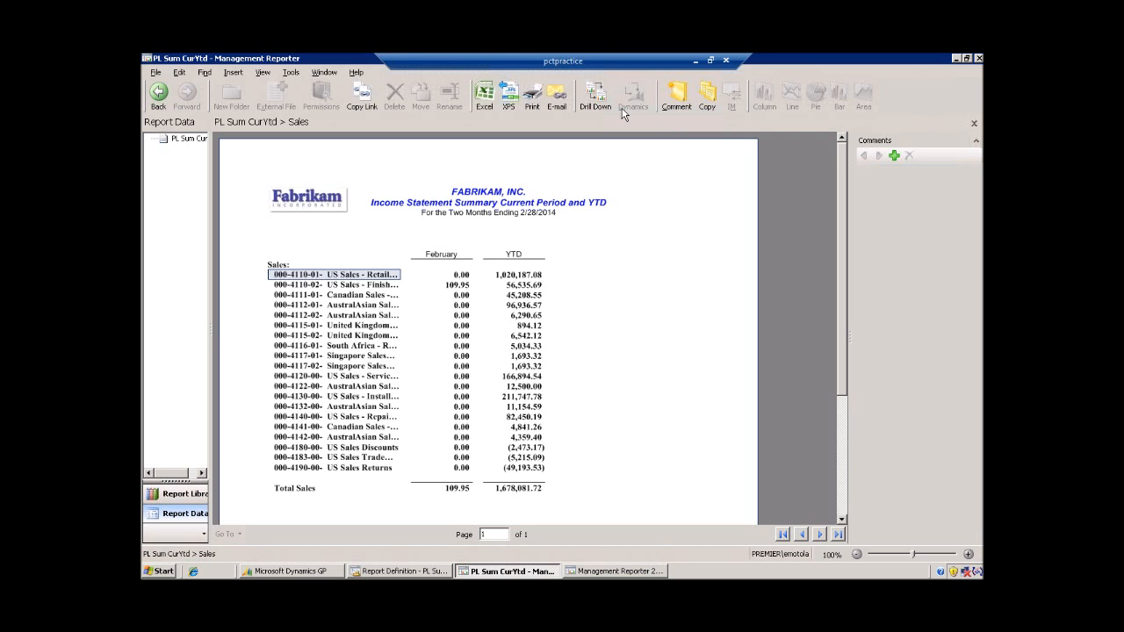
# Review the Excel and XPS export options for the Sales account details, cancel both exports, and return to the report summary
pyautogui.click(485, 97)
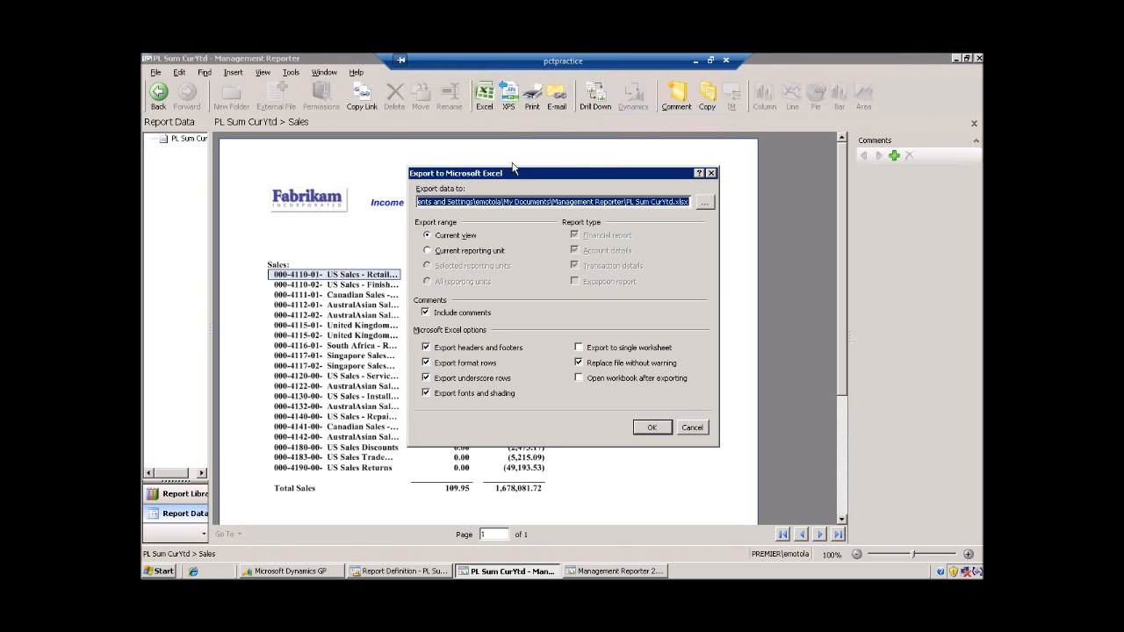
pyautogui.click(692, 428)
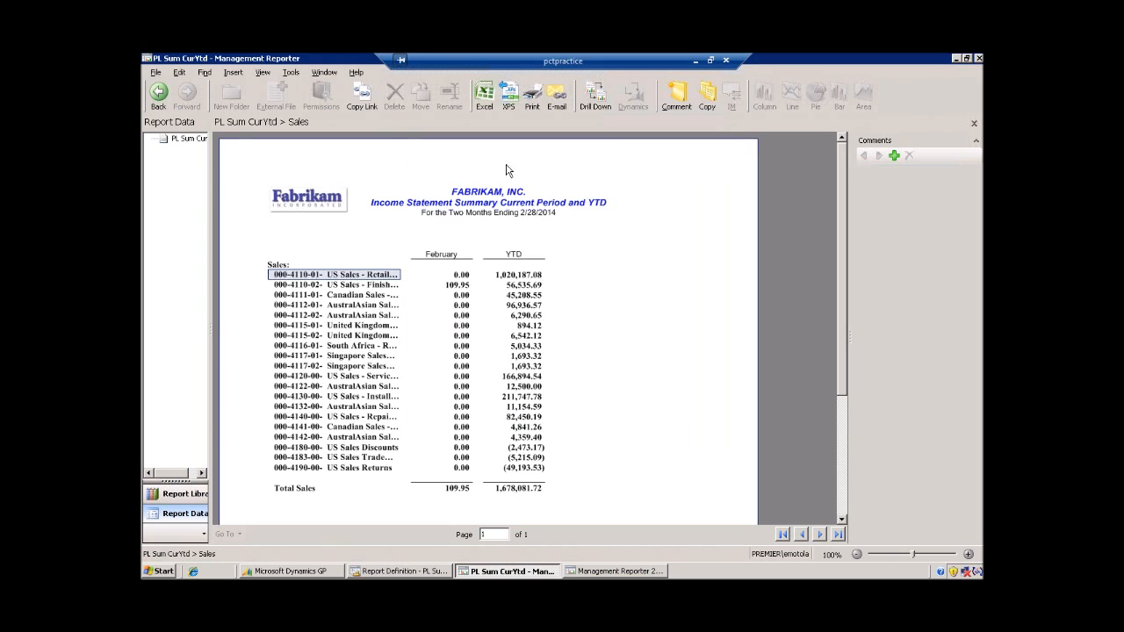
pyautogui.click(509, 104)
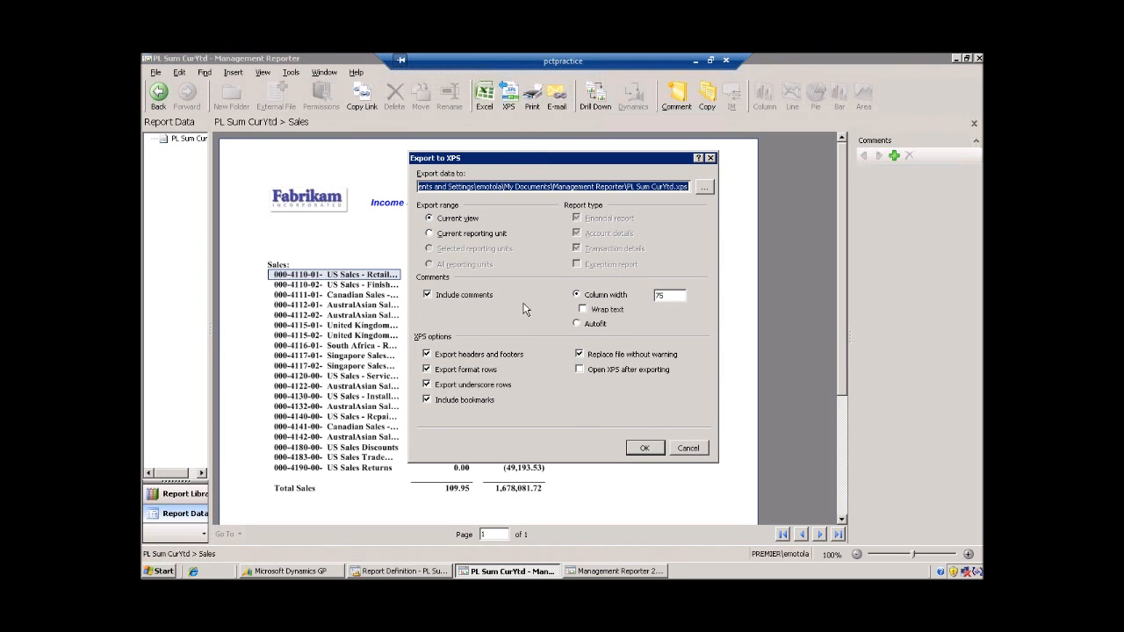
pyautogui.click(689, 449)
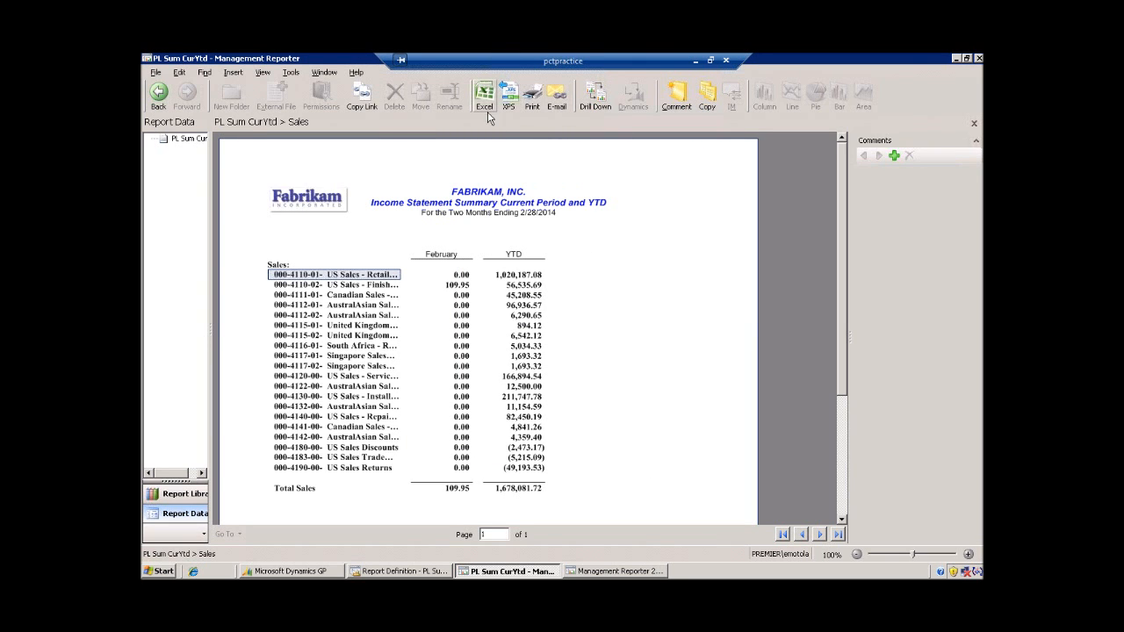
pyautogui.click(159, 94)
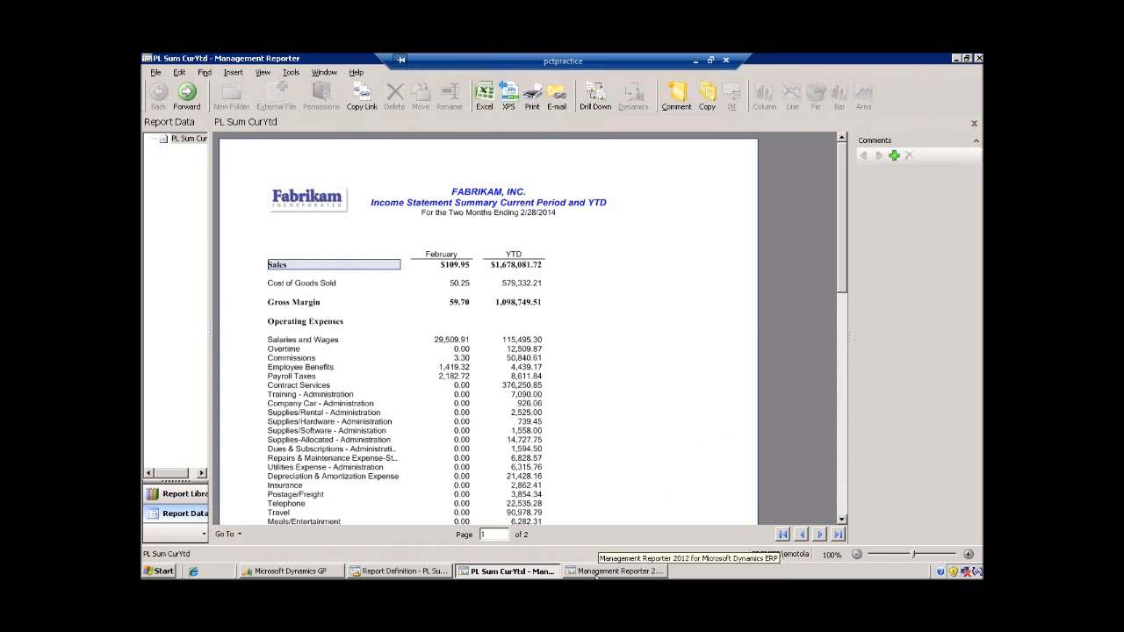
# Open the newest version of PL Sum Roll Qtr from the library and view the Supplies/Hardware - Administration and Salaries and Wages comments
pyautogui.click(603, 571)
pyautogui.rightClick(601, 572)
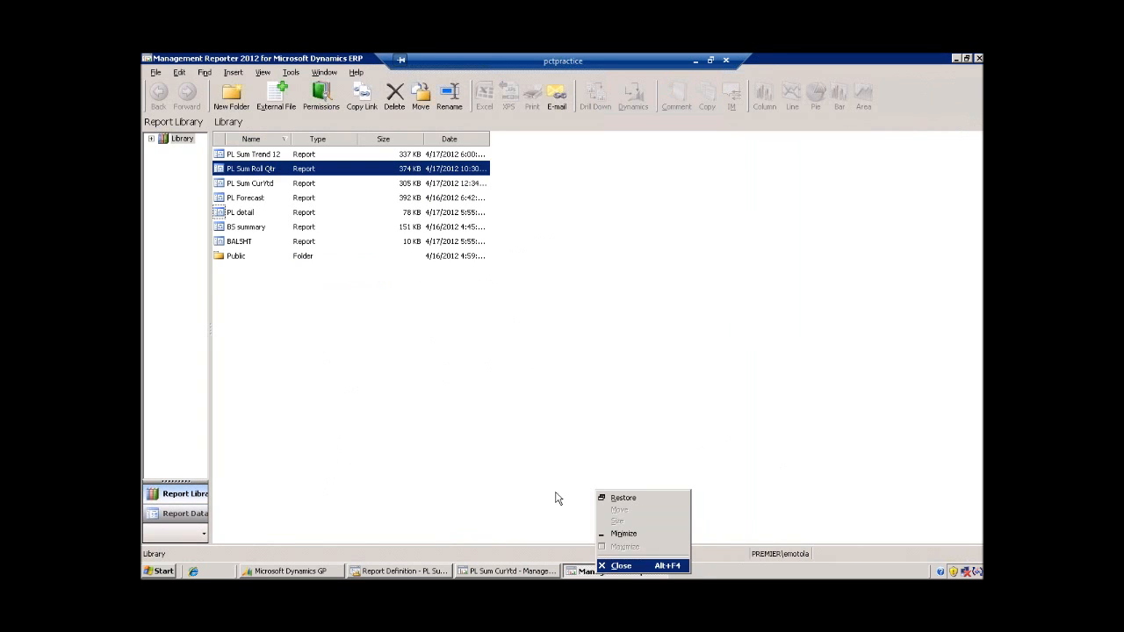
pyautogui.click(304, 173)
pyautogui.rightClick(303, 173)
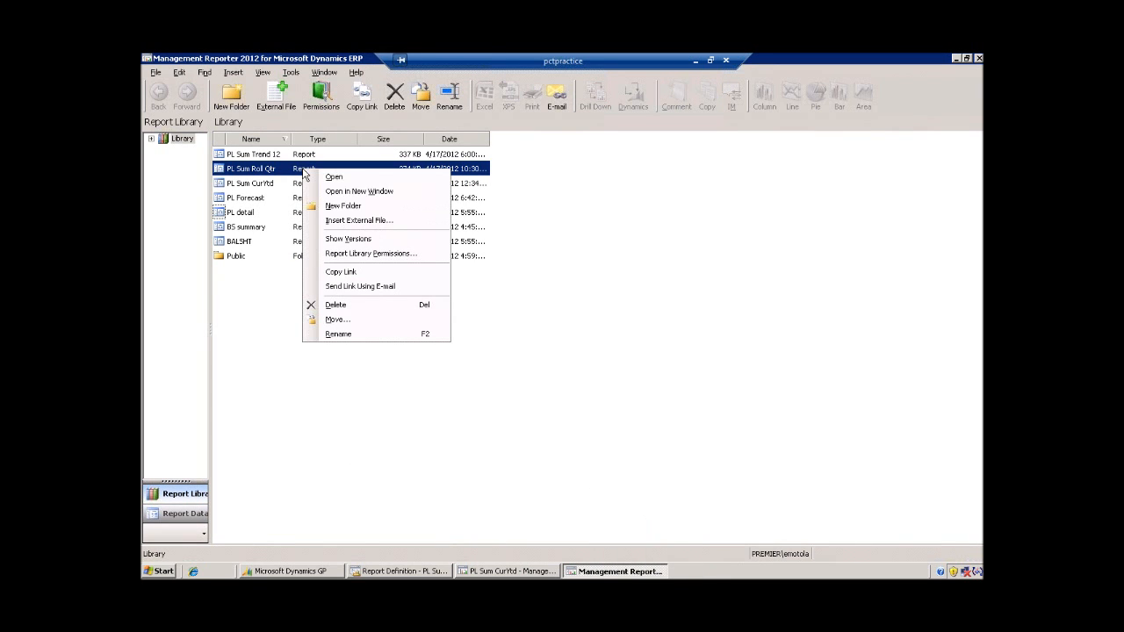
pyautogui.click(369, 234)
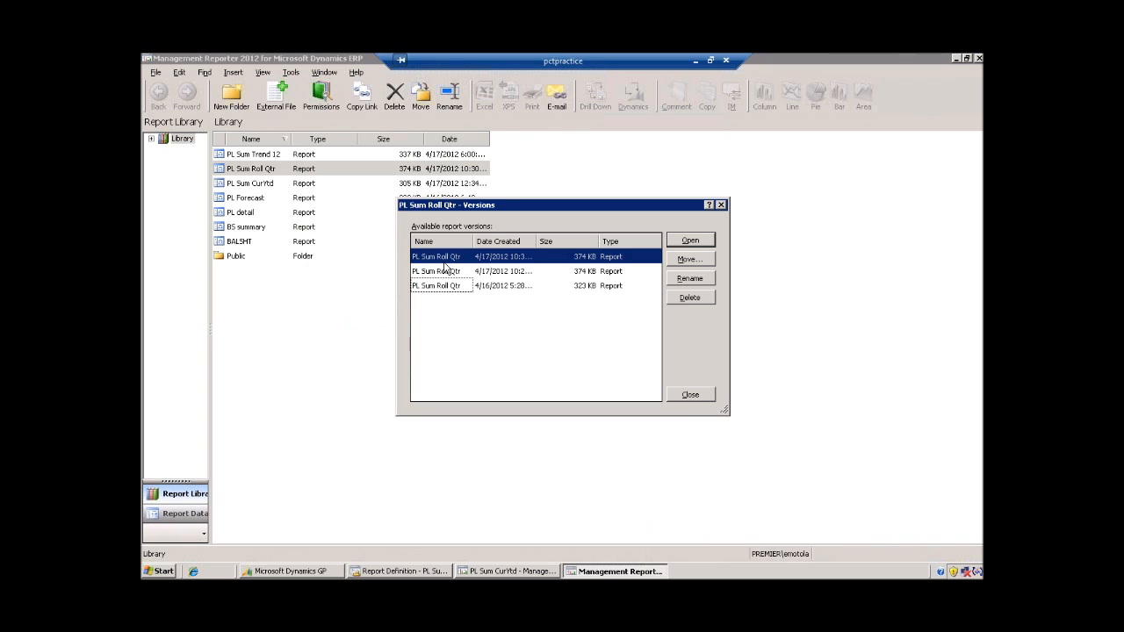
pyautogui.click(689, 240)
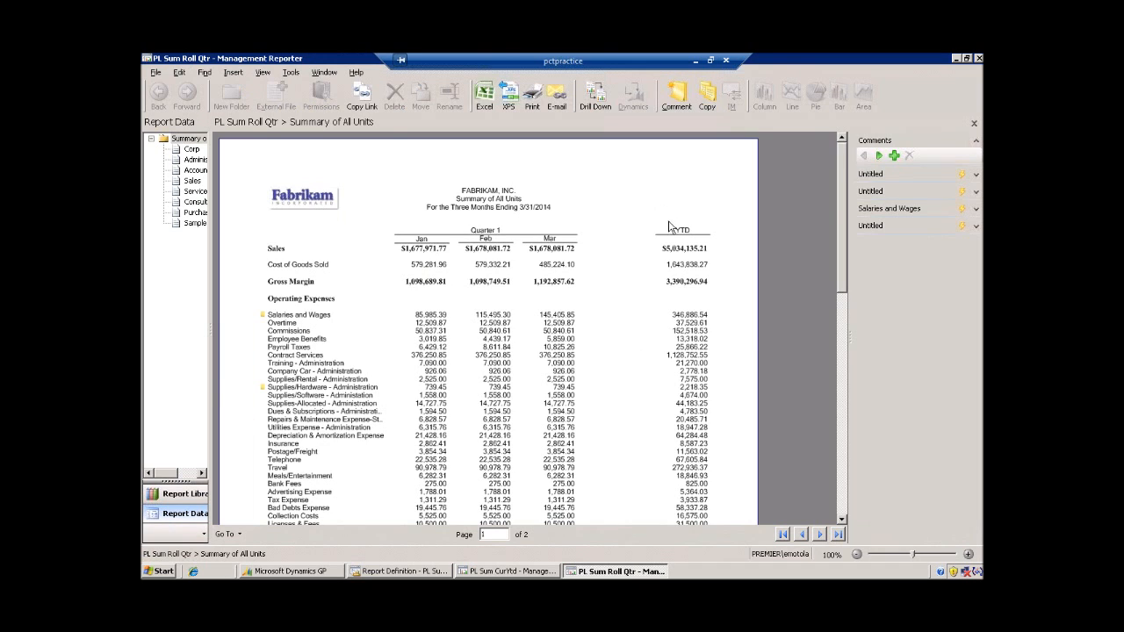
pyautogui.click(271, 391)
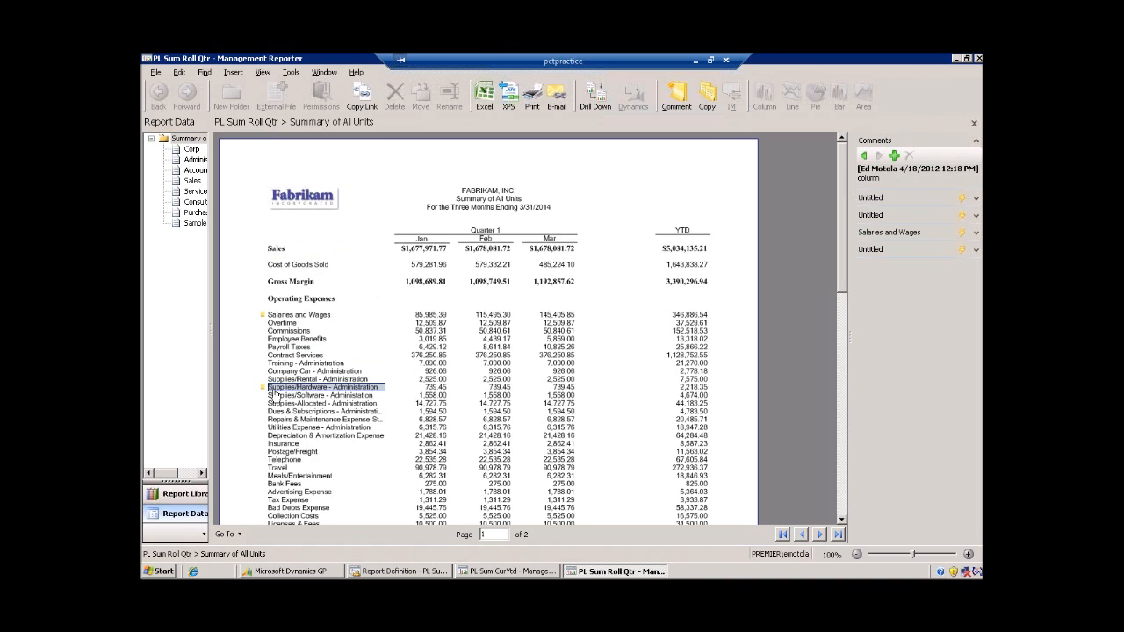
pyautogui.click(281, 316)
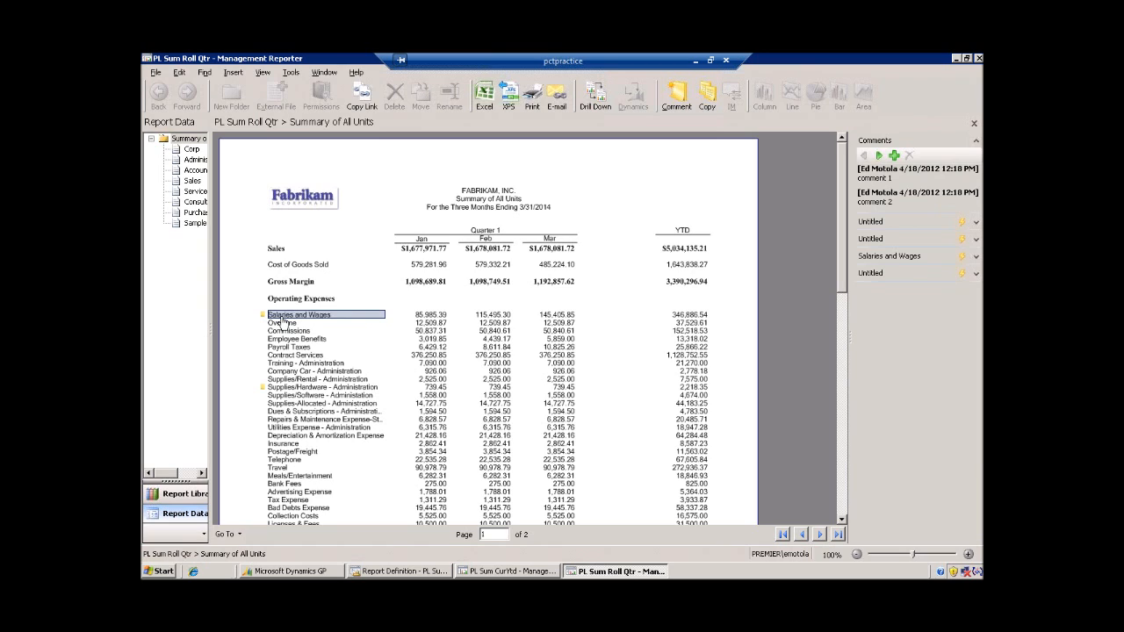
# Export the report's current view with comments to Excel, opening the workbook after export, inspect the comment cells, and close the workbook
pyautogui.click(484, 95)
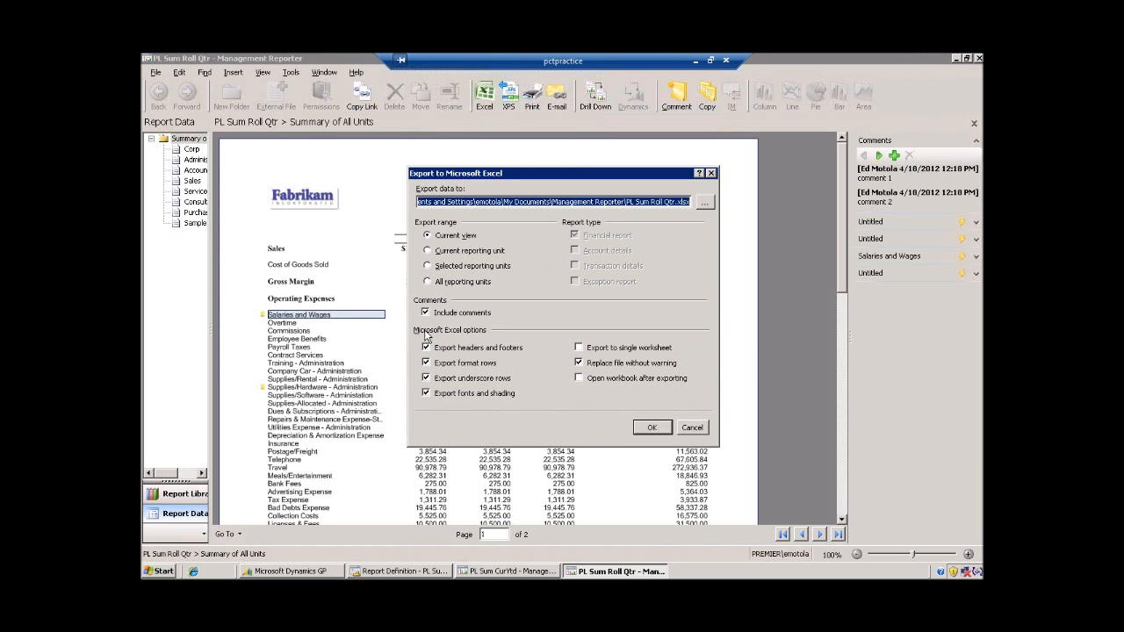
pyautogui.click(579, 377)
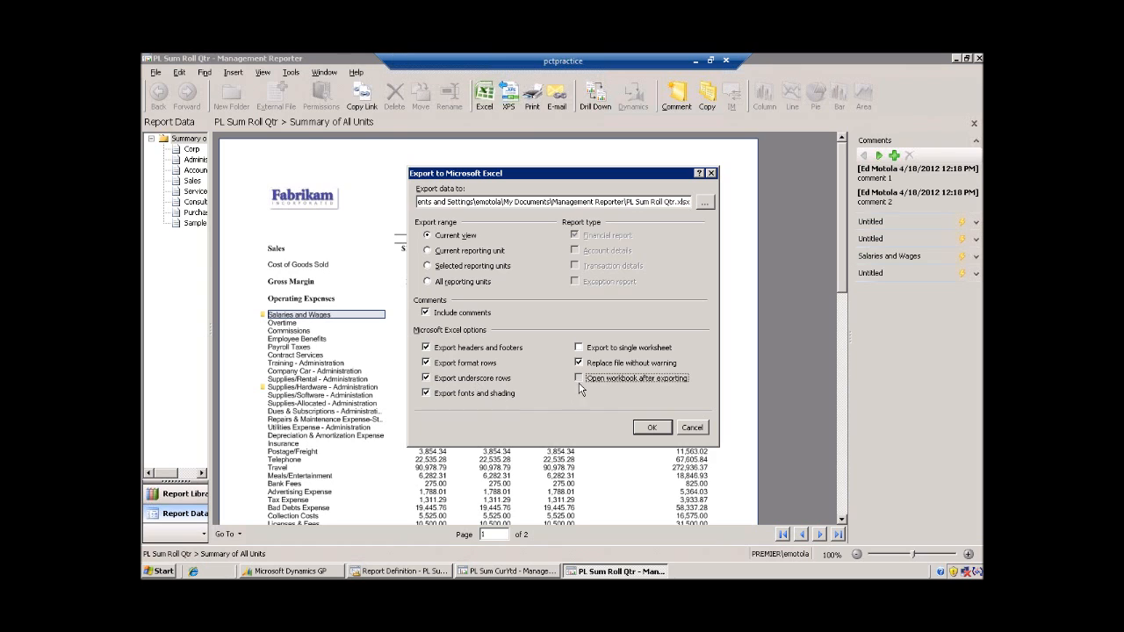
pyautogui.click(651, 428)
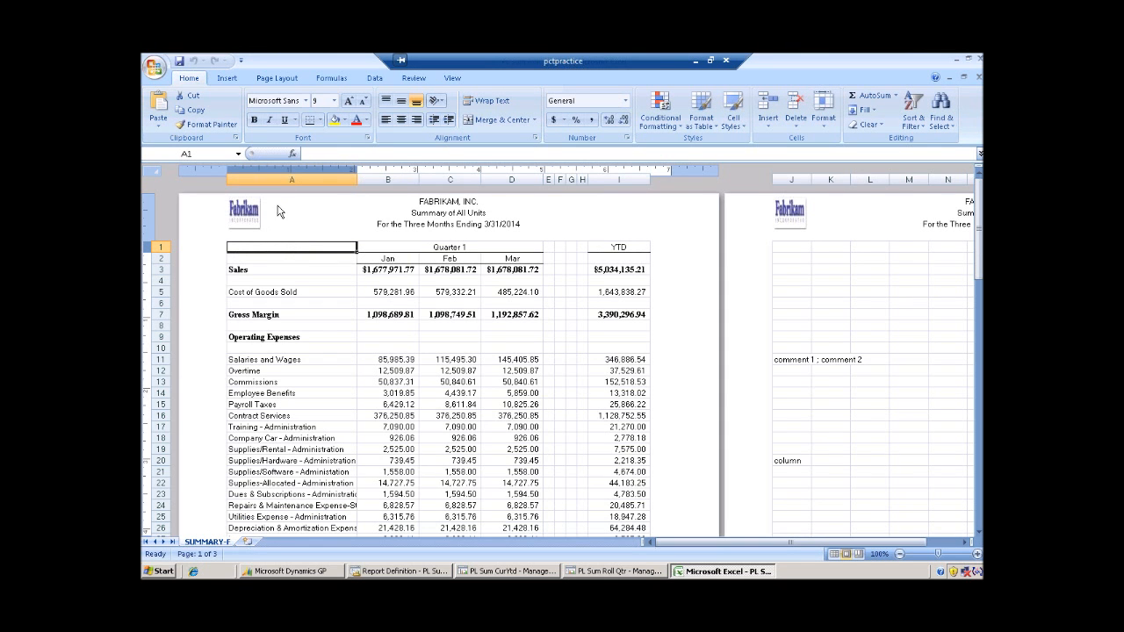
pyautogui.click(787, 361)
pyautogui.click(790, 462)
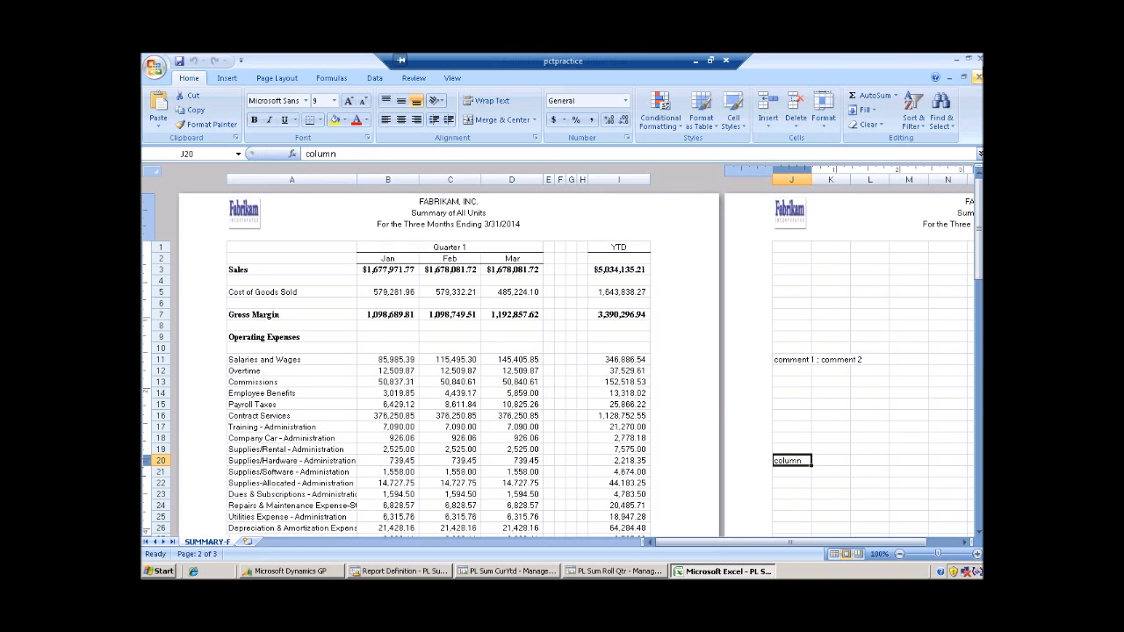
pyautogui.click(980, 61)
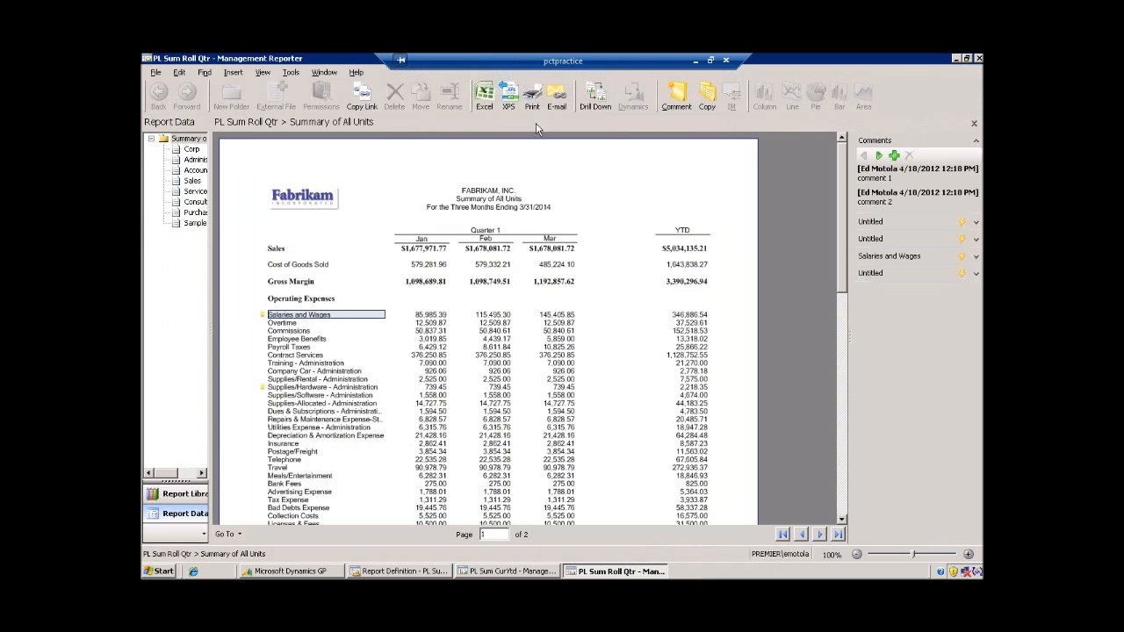
# Export the current view with comments to XPS using Autofit and opening it after export, and close the XPS file and both report viewers
pyautogui.click(508, 95)
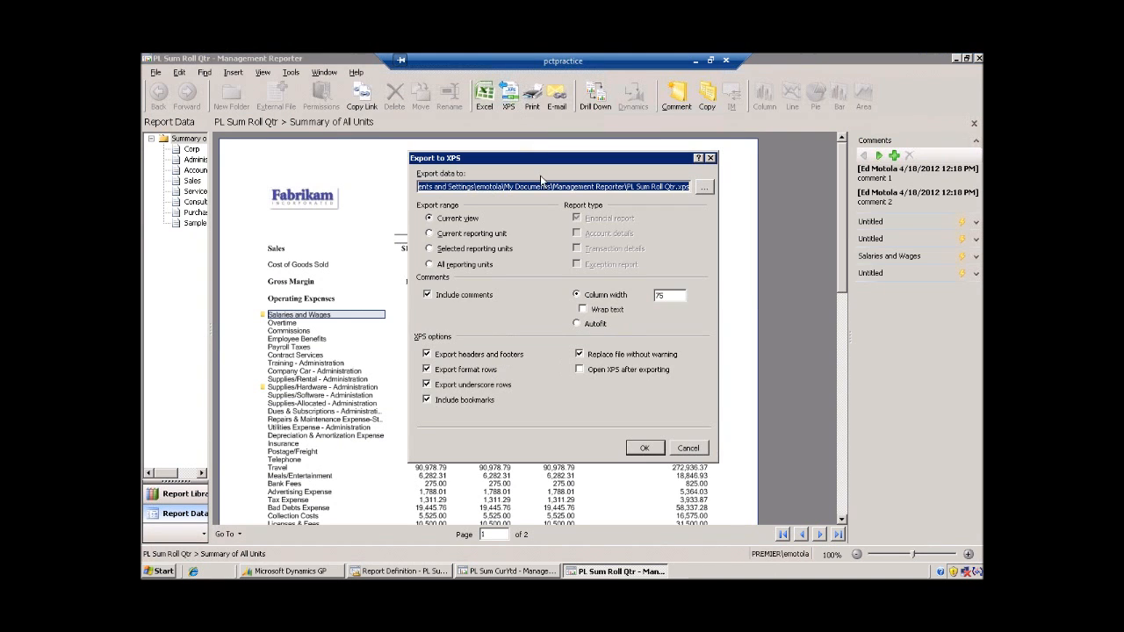
pyautogui.click(577, 324)
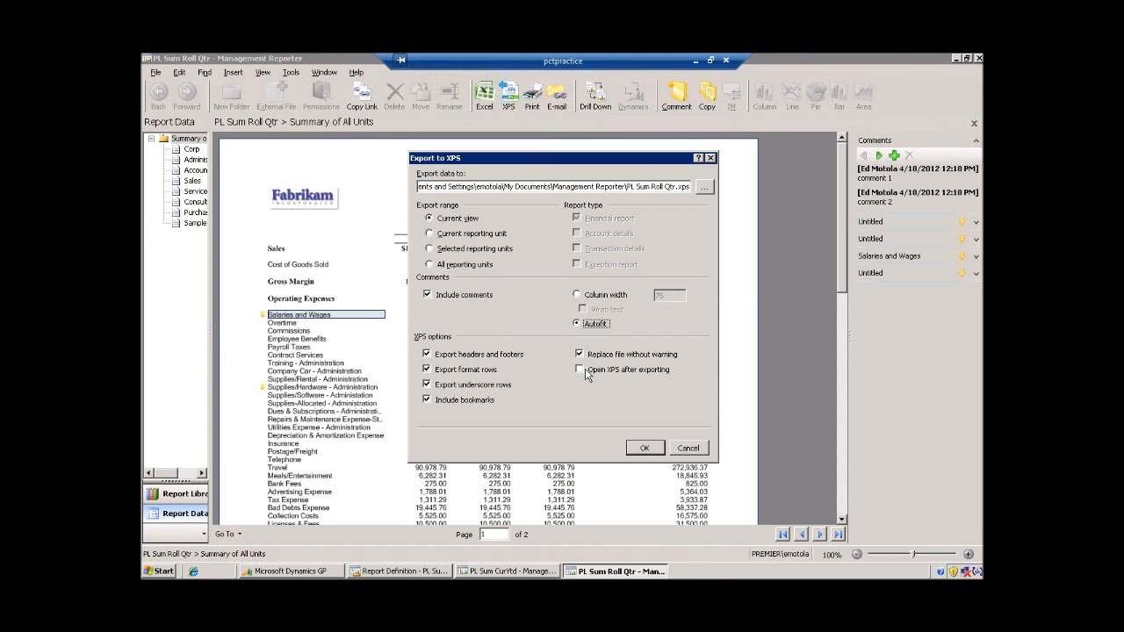
pyautogui.click(645, 448)
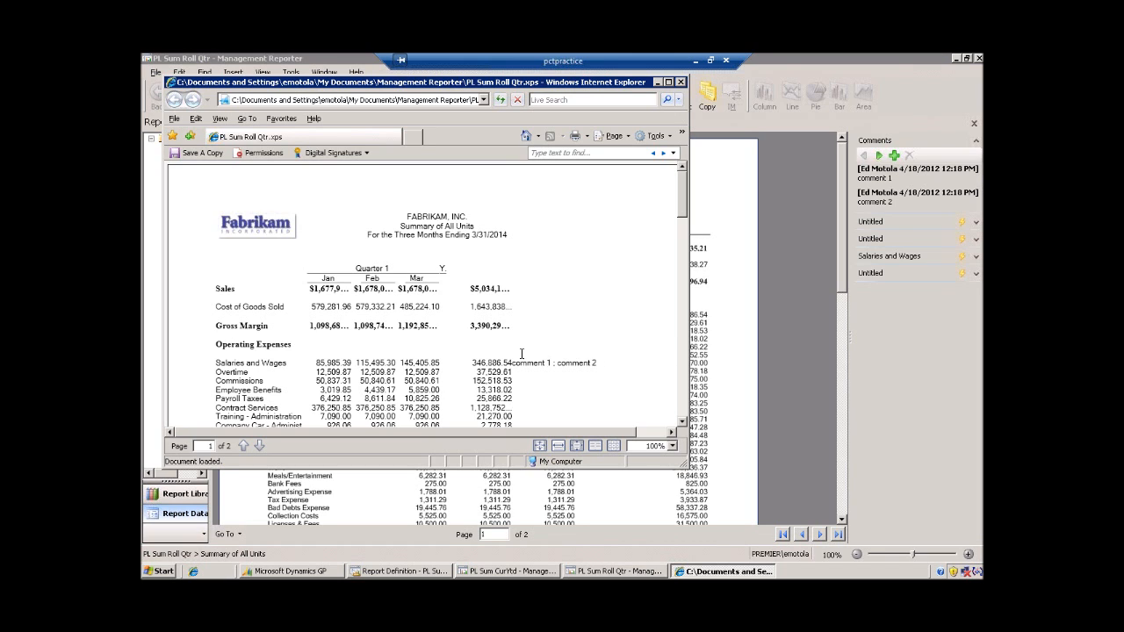
pyautogui.click(680, 82)
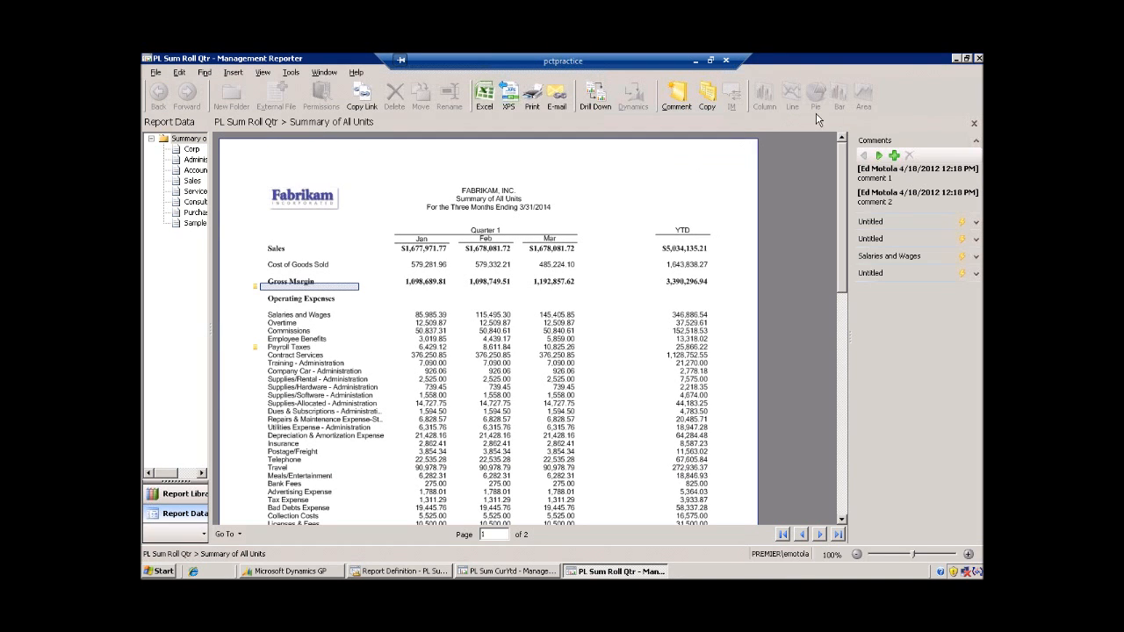
pyautogui.click(979, 59)
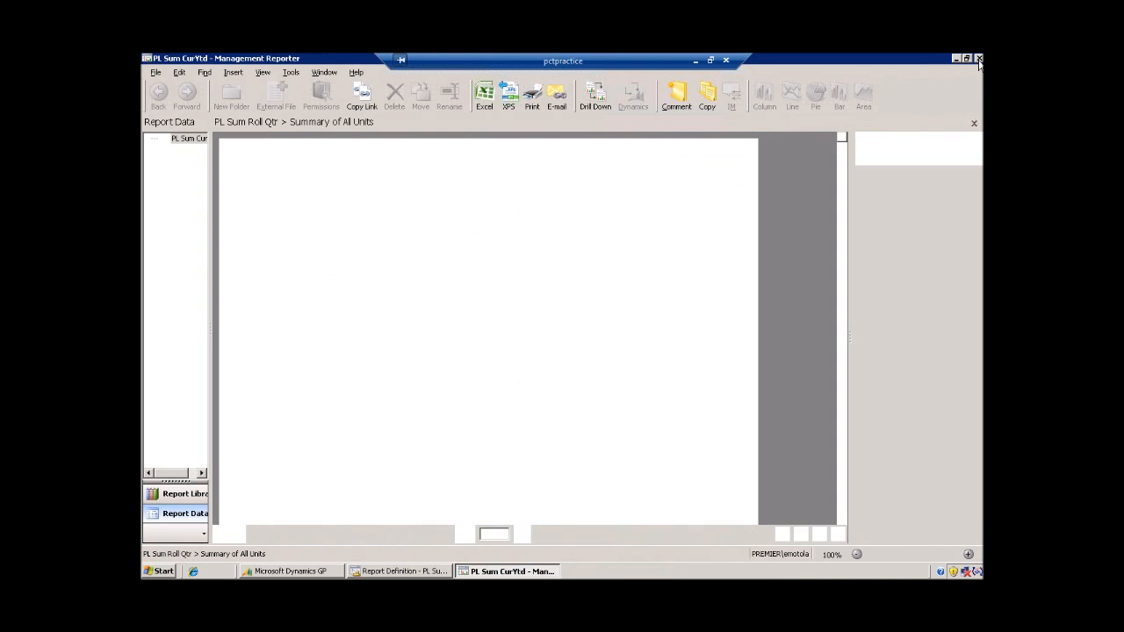
pyautogui.click(978, 59)
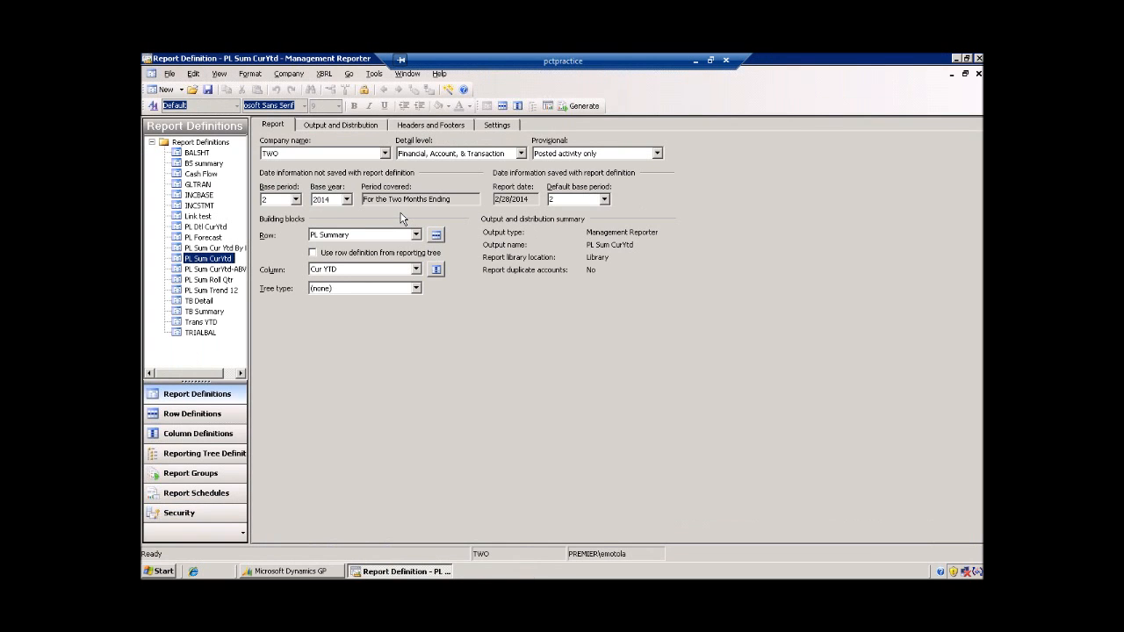
# Set the DESC column's width to AutoFit in the Cur YTD column definition, and save and close the definition
pyautogui.click(437, 271)
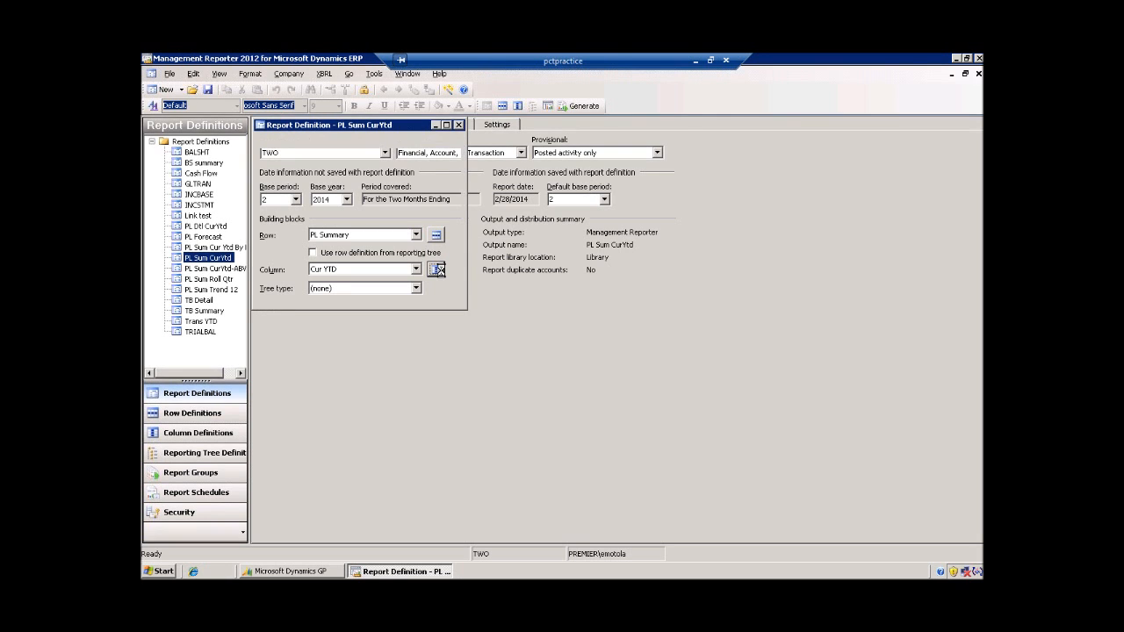
pyautogui.click(428, 279)
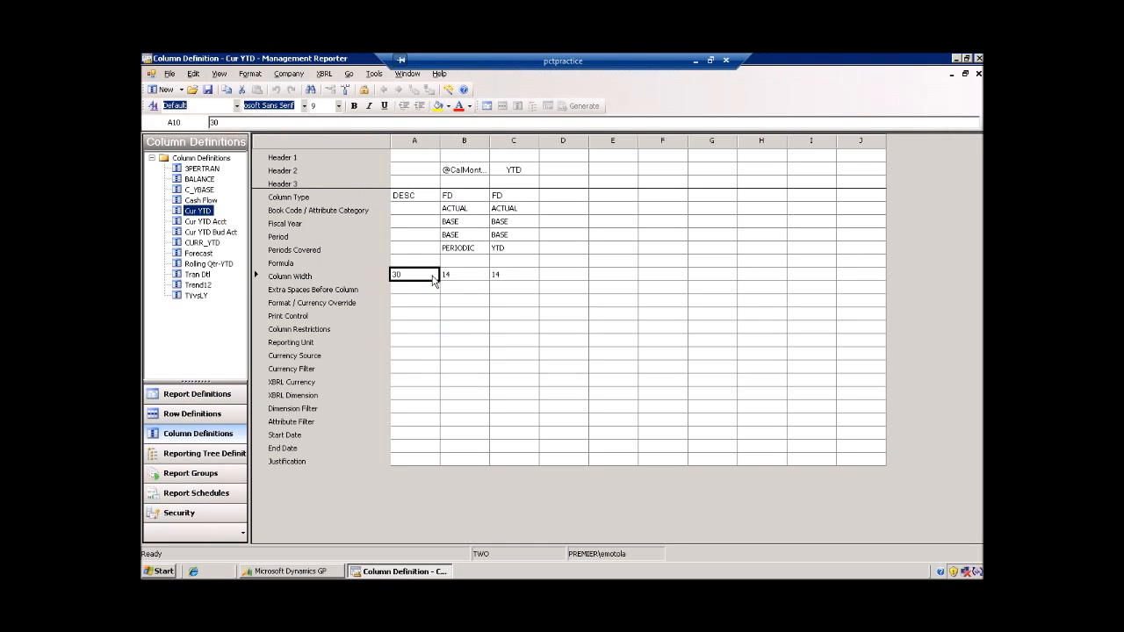
pyautogui.click(433, 276)
pyautogui.click(426, 288)
pyautogui.click(979, 74)
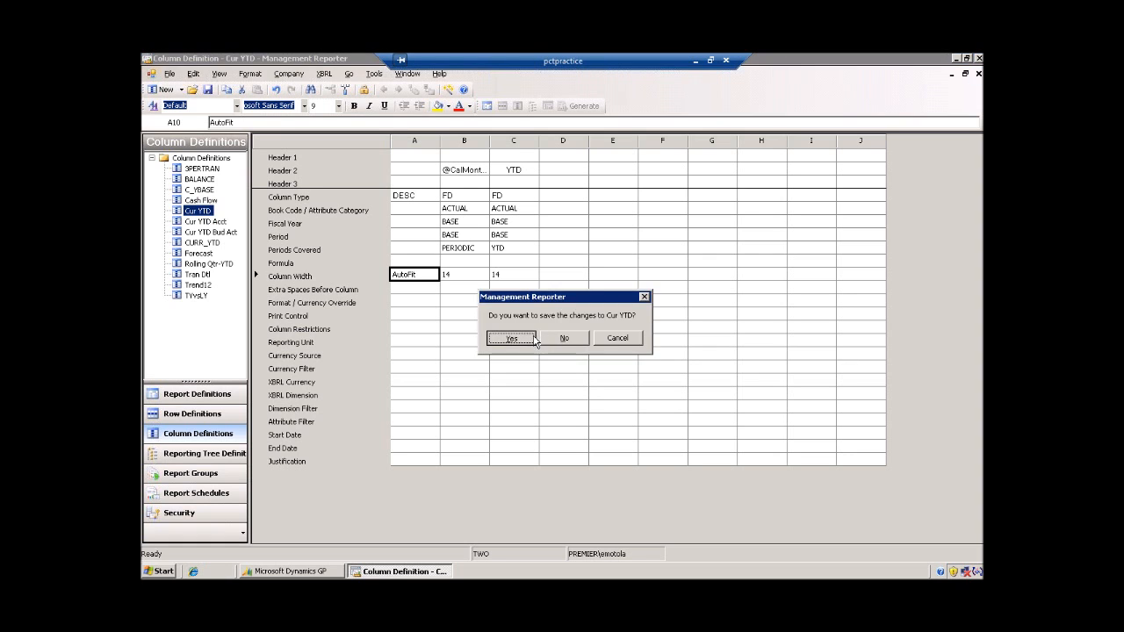
pyautogui.click(531, 338)
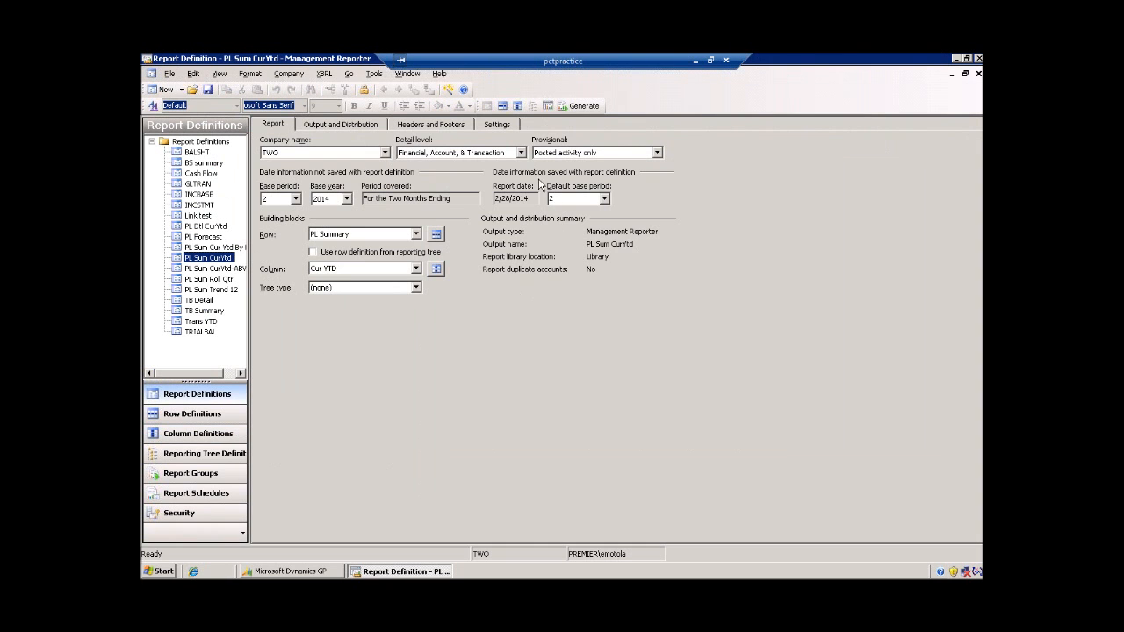
# Set the PL Sum CurYtd report's page scaling to Shrink to page width, generate the report, and select its report queue entry
pyautogui.click(507, 124)
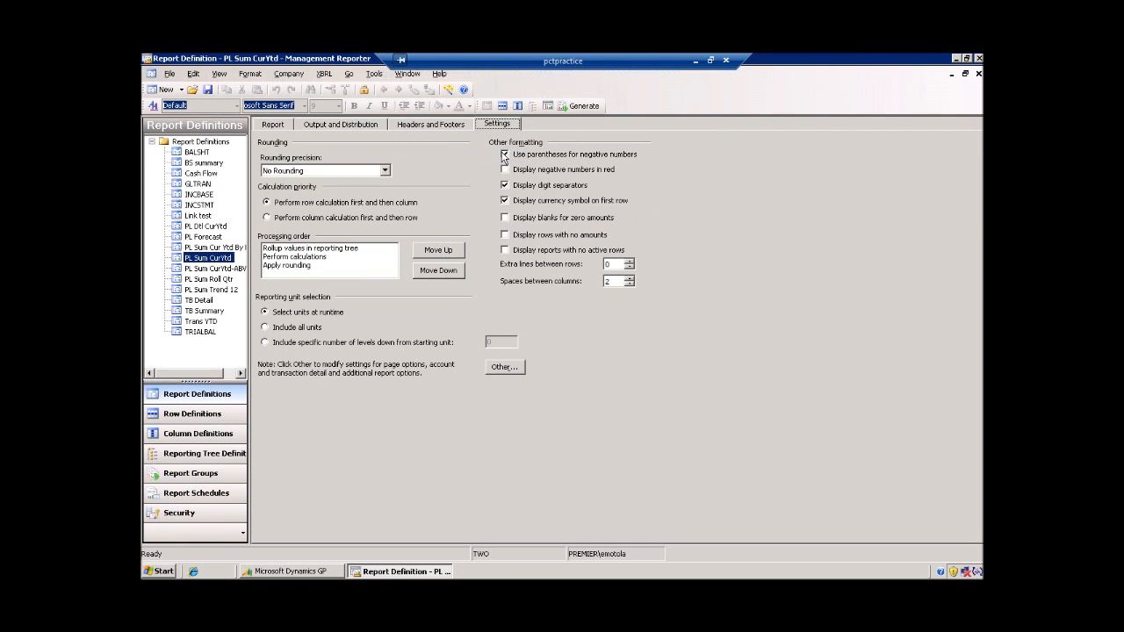
pyautogui.click(504, 366)
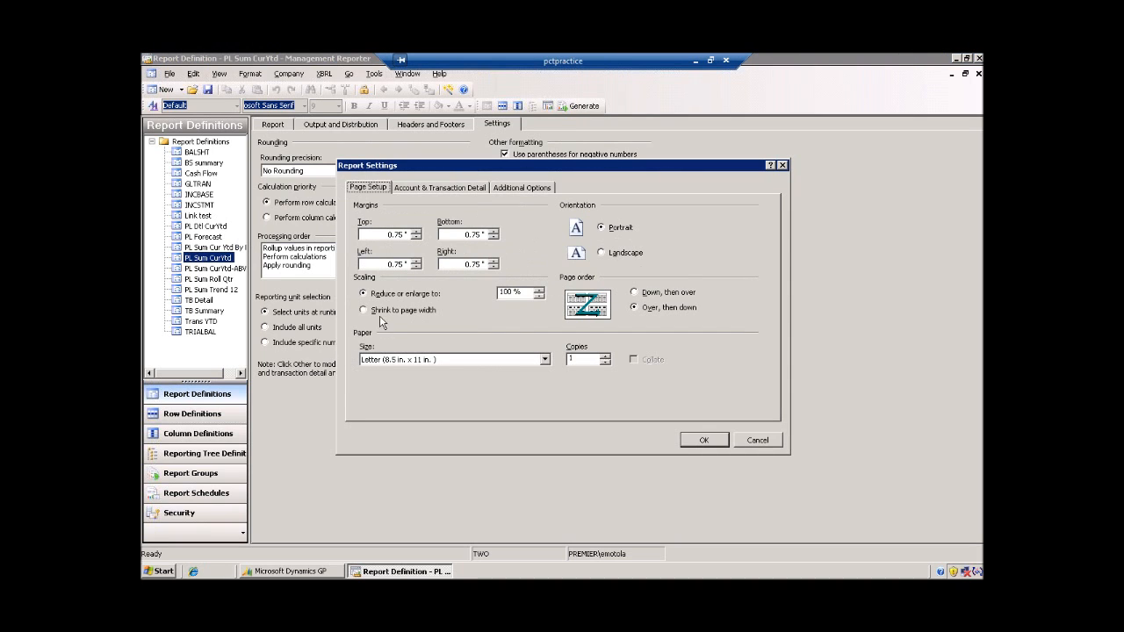
pyautogui.click(371, 312)
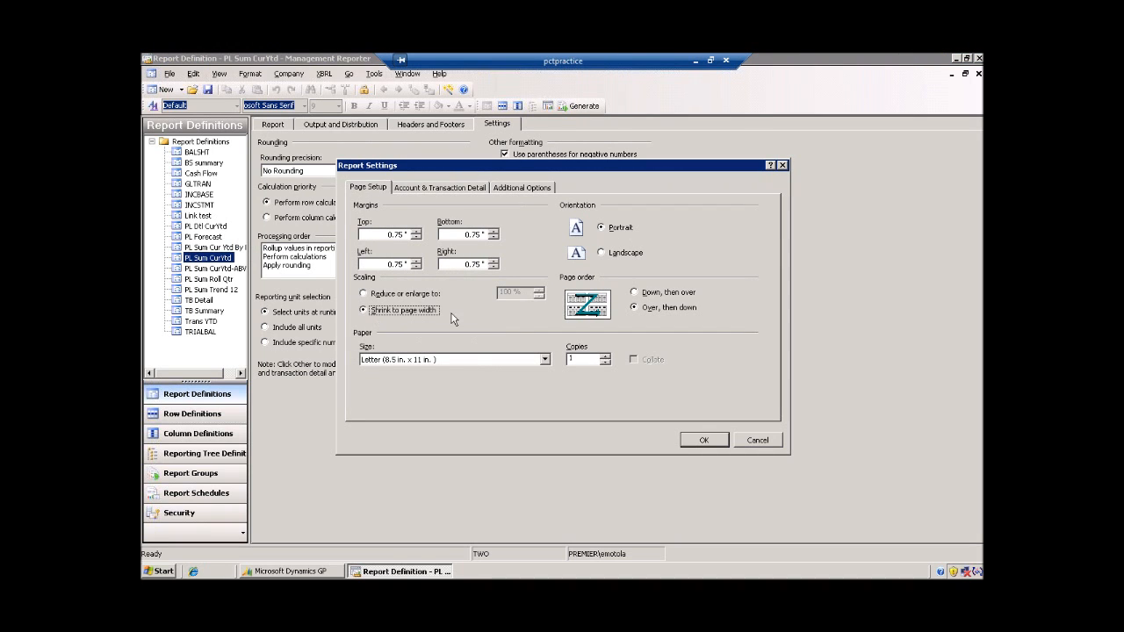
pyautogui.click(705, 441)
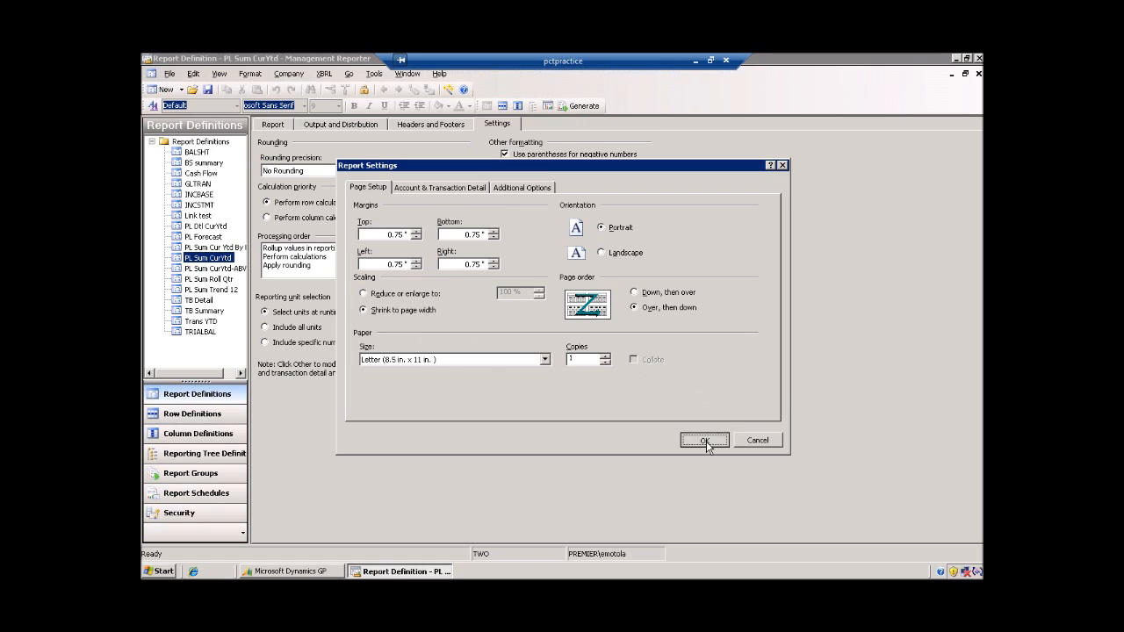
pyautogui.click(576, 107)
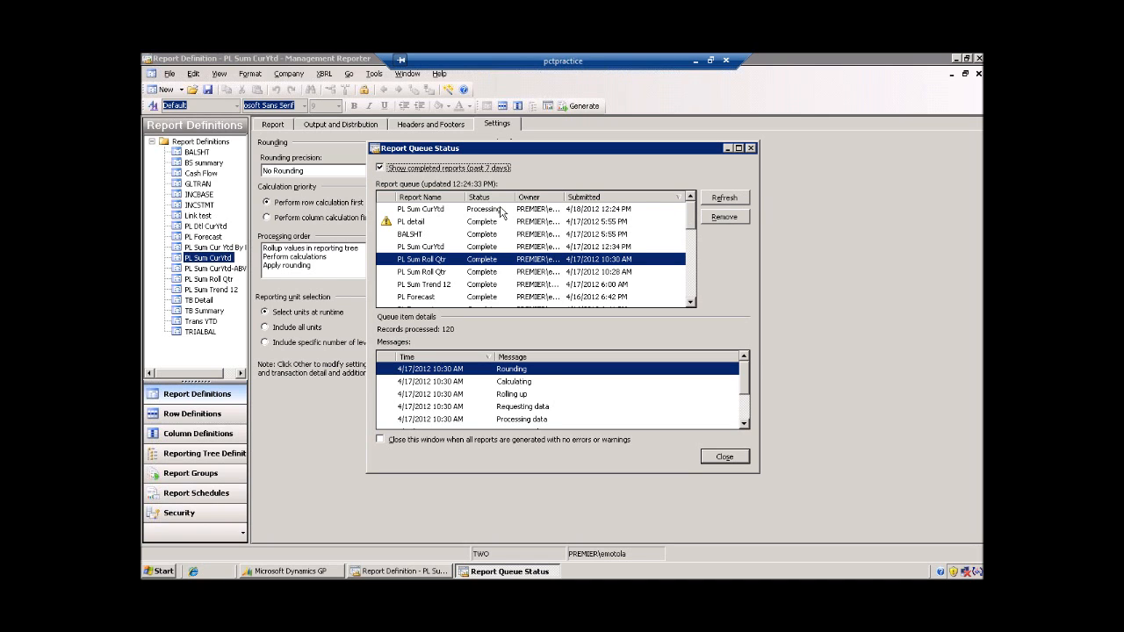
pyautogui.click(503, 211)
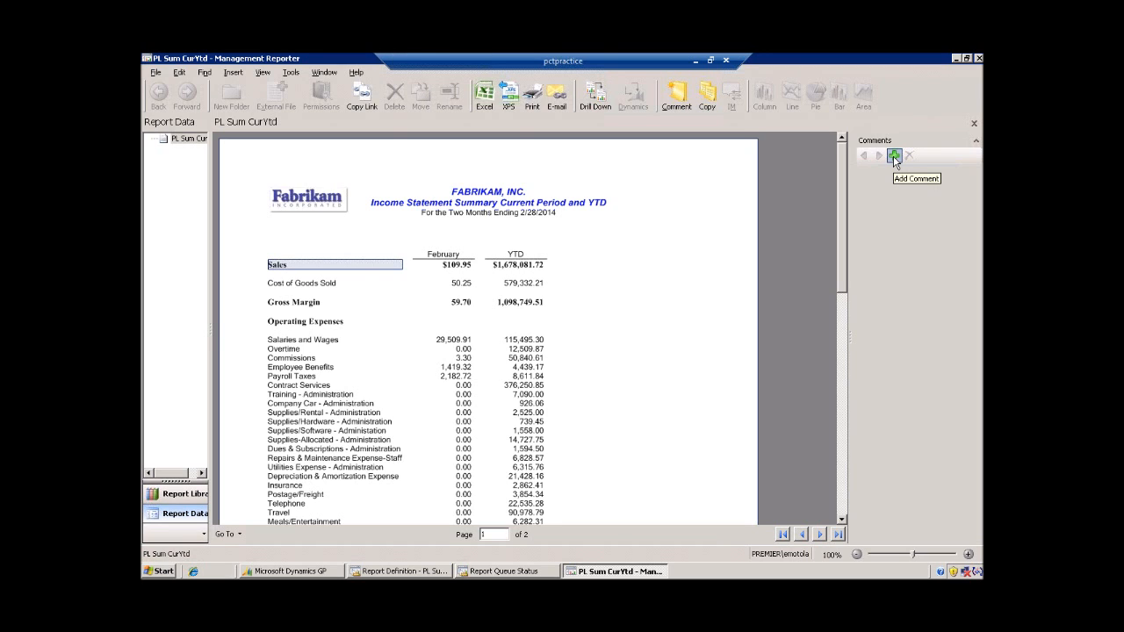
# Copy comments into the new PL Sum CurYtd report from its version created 4/16/2012 6:13, accepting the overwrite of existing comments
pyautogui.click(708, 103)
pyautogui.click(487, 275)
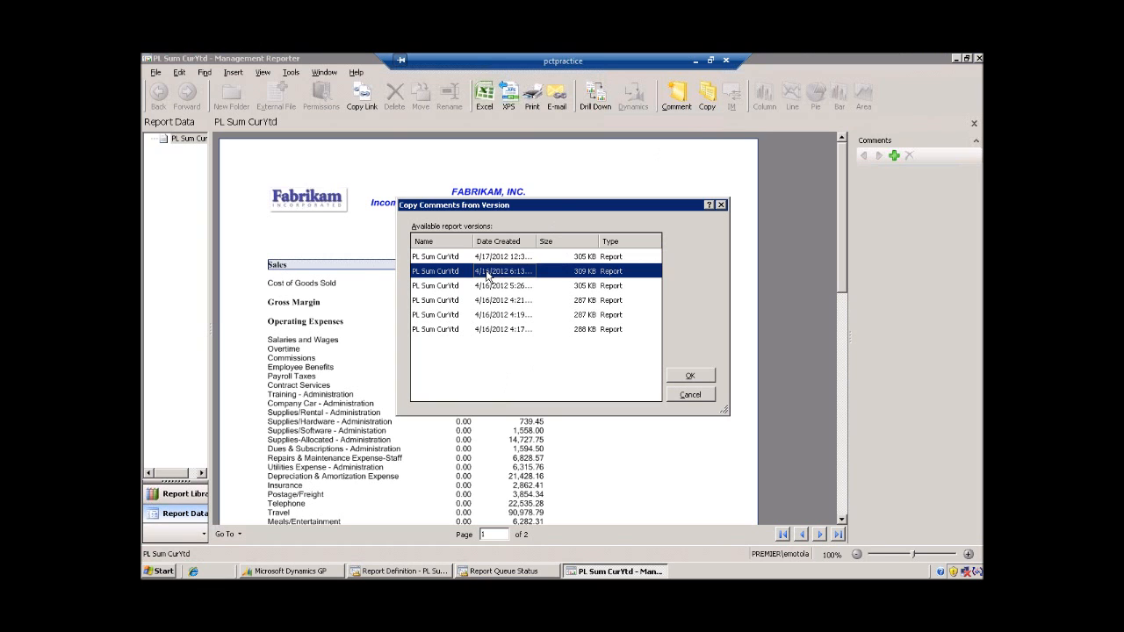
pyautogui.click(685, 377)
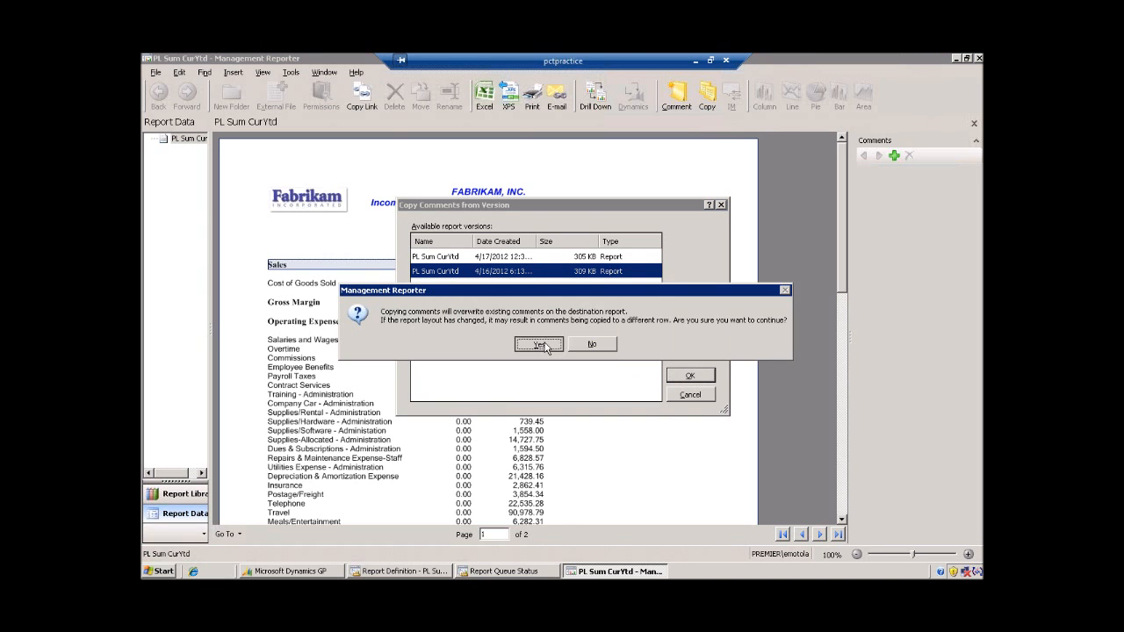
pyautogui.click(538, 344)
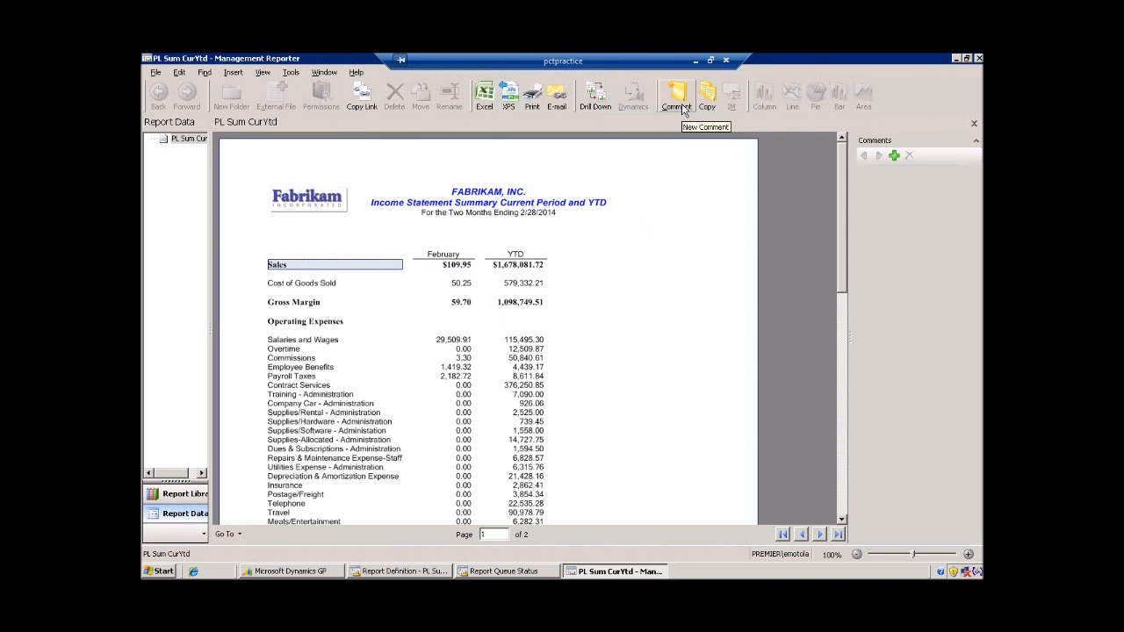
# Repeat the comment copy from the 4/16/2012 6:13 version of PL Sum CurYtd, accepting the overwrite
pyautogui.click(708, 98)
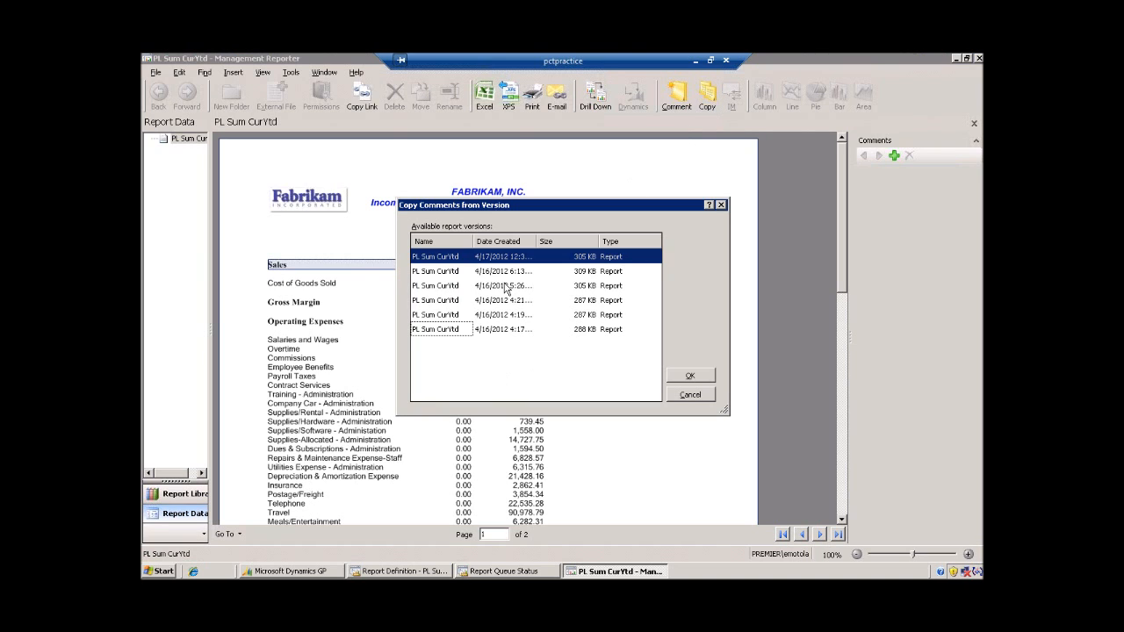
pyautogui.click(507, 272)
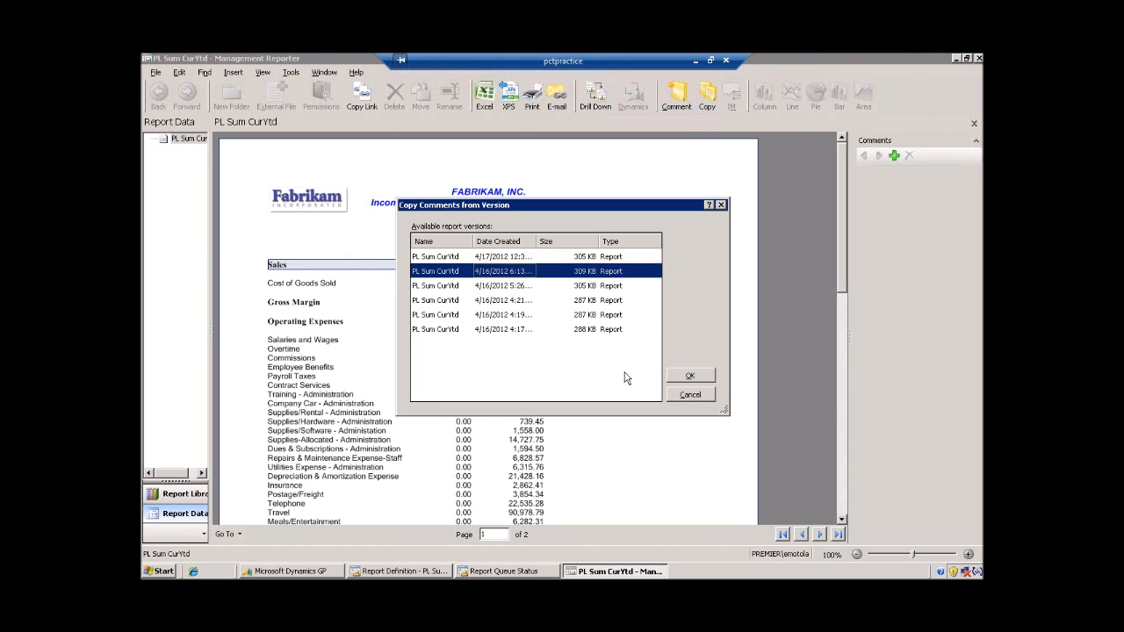
pyautogui.click(682, 378)
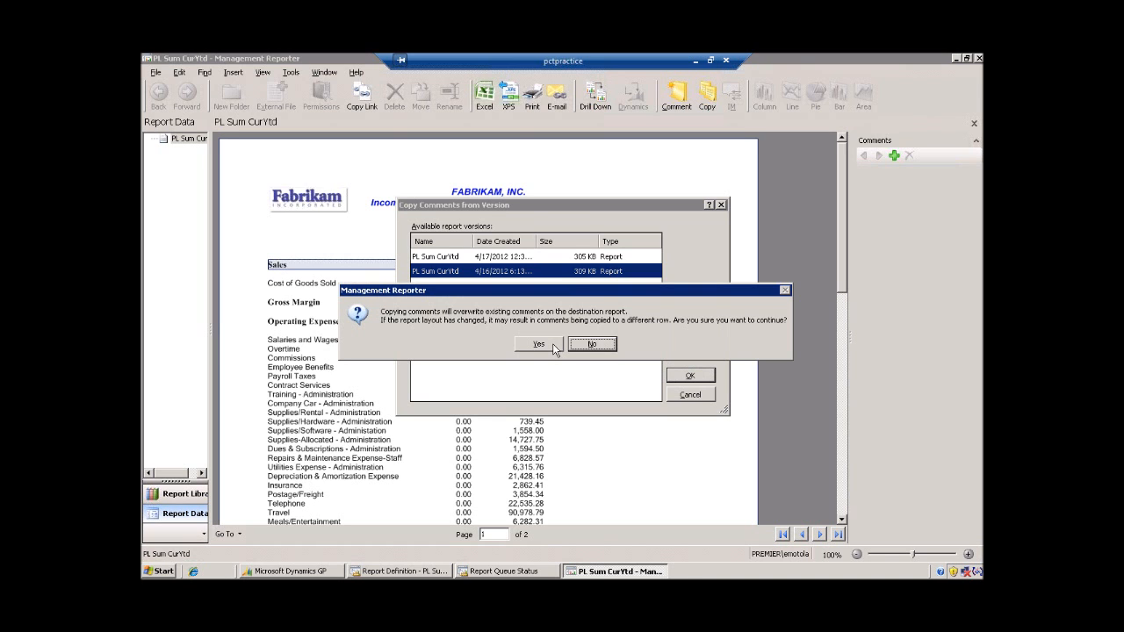
pyautogui.click(553, 348)
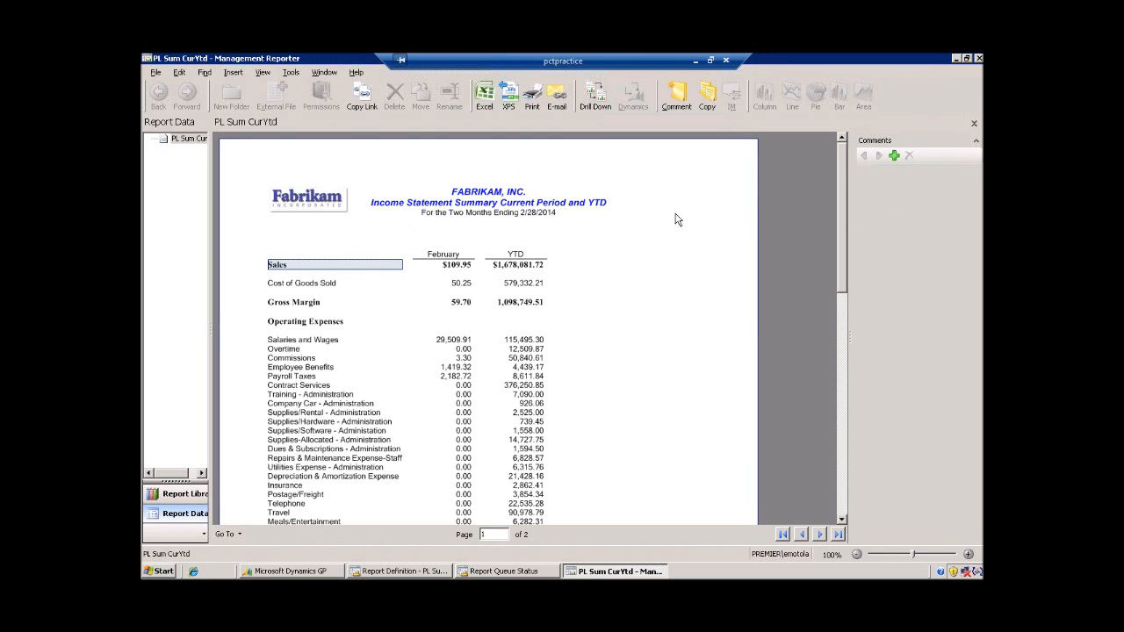
# Check the Sales, Cost of Goods Sold, Operating Expenses and Salaries and Wages rows for copied comments
pyautogui.click(532, 264)
pyautogui.click(321, 283)
pyautogui.click(328, 322)
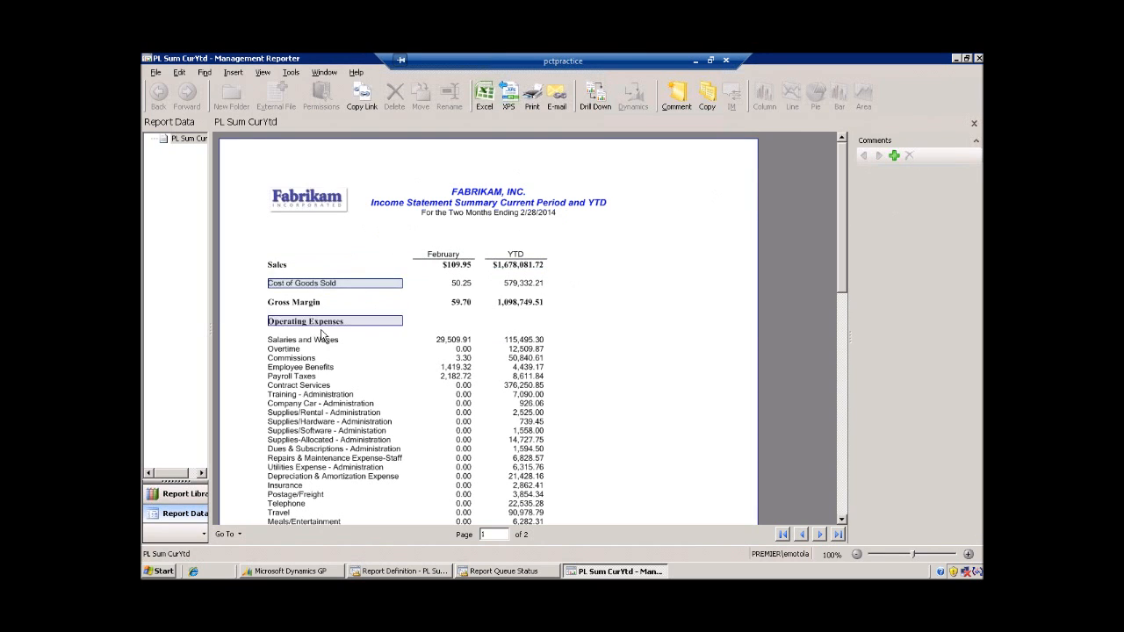
pyautogui.click(325, 340)
pyautogui.click(466, 340)
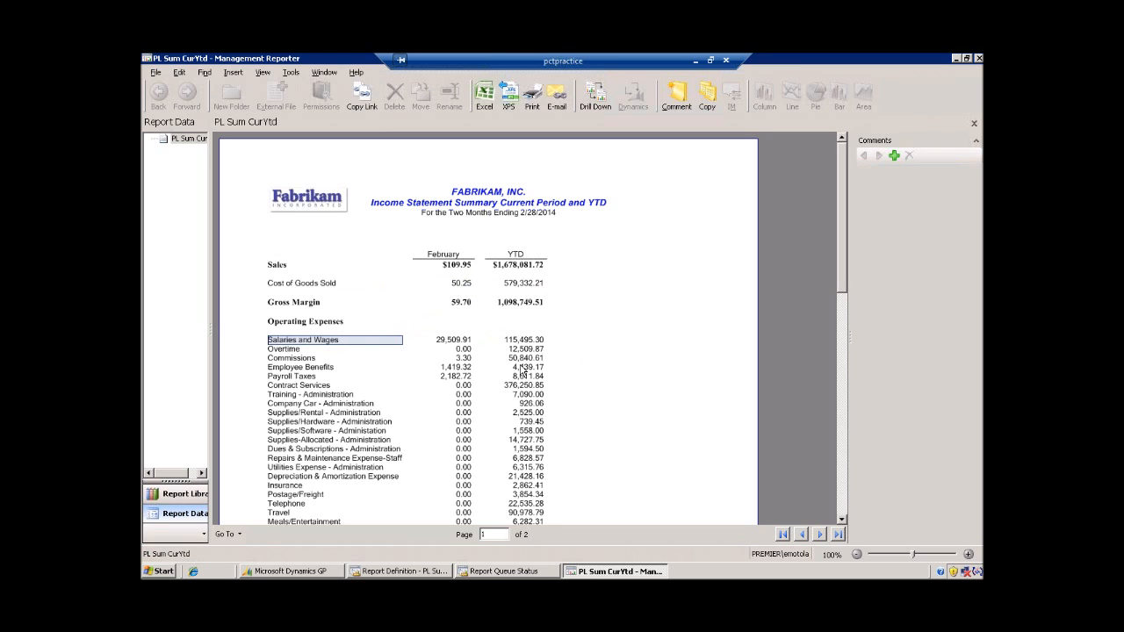
pyautogui.click(396, 346)
# Paste the copied link of the PL Sum CurYtd report into a new Word document
pyautogui.click(161, 572)
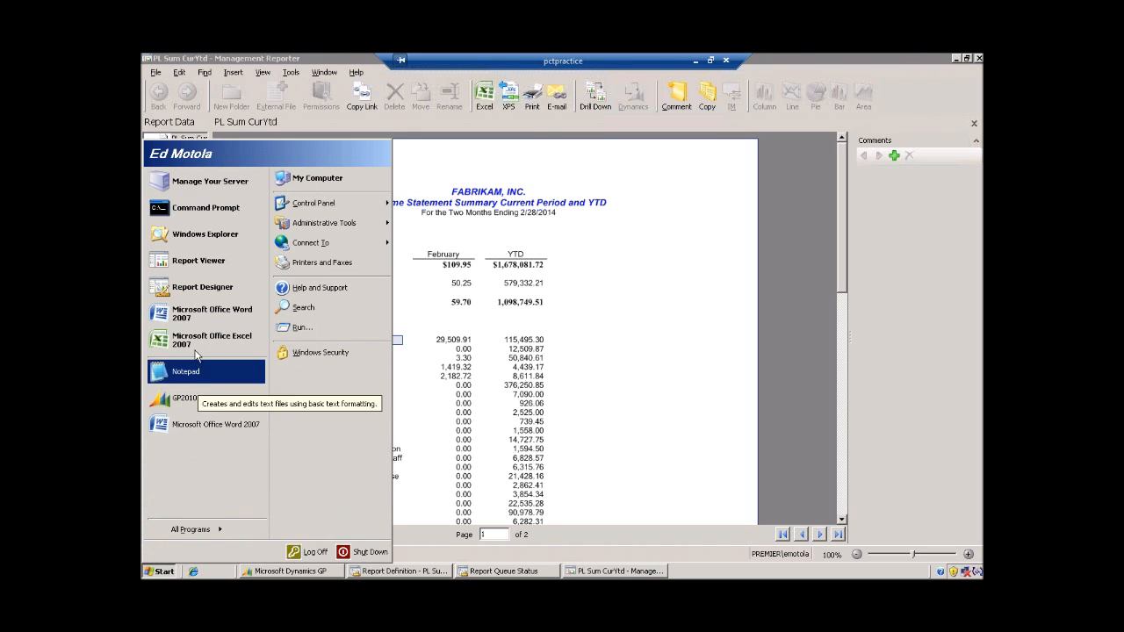
pyautogui.click(203, 338)
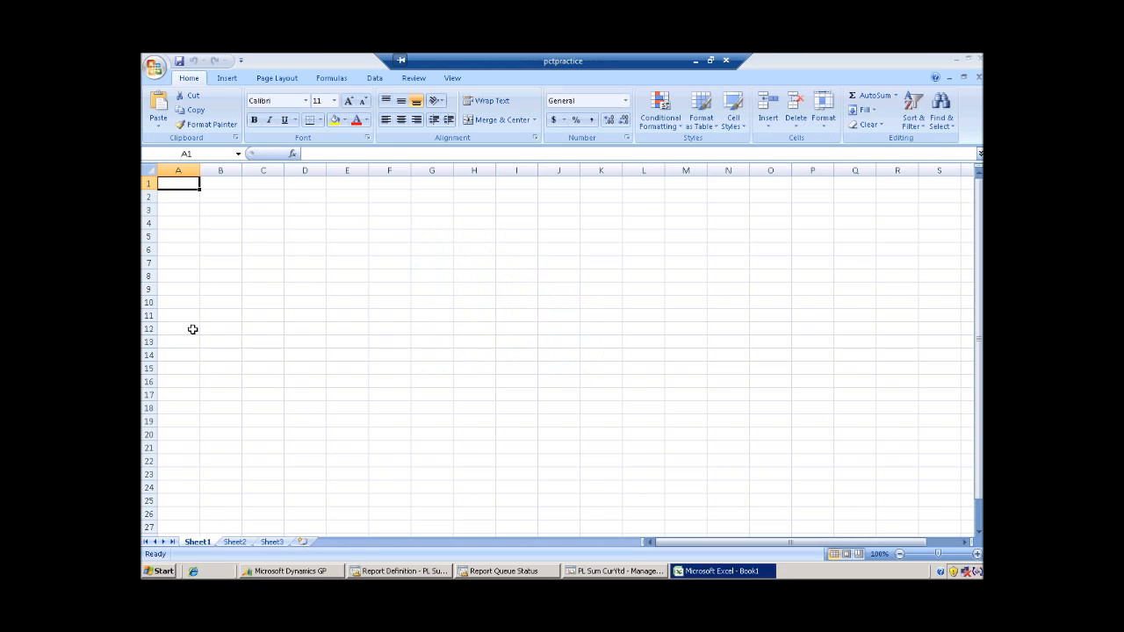
pyautogui.click(188, 273)
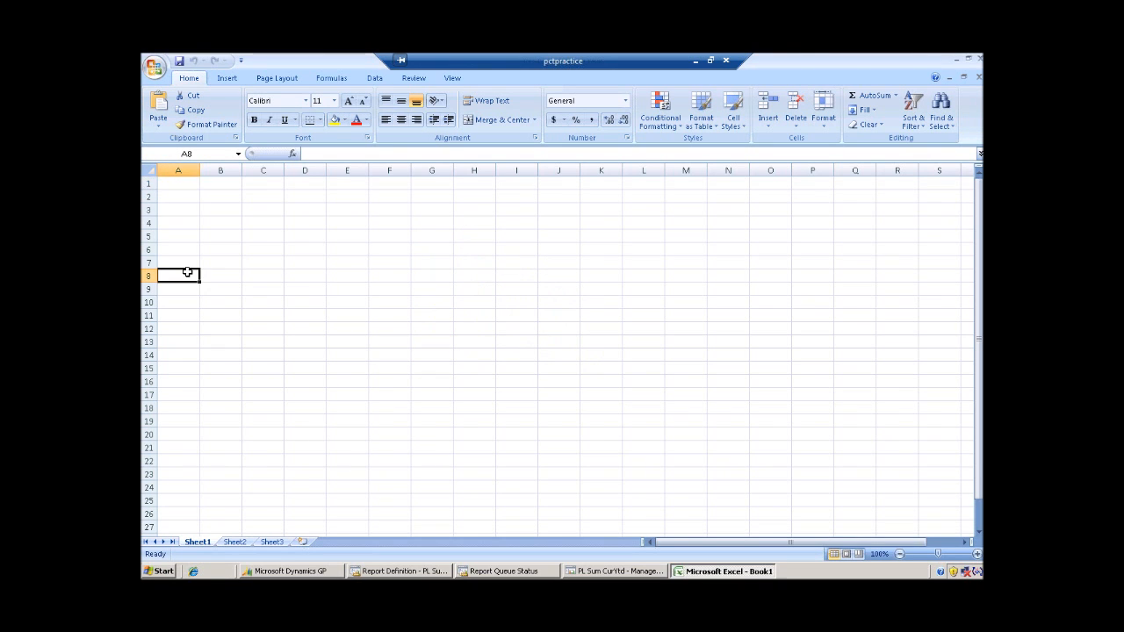
pyautogui.click(158, 572)
pyautogui.click(192, 425)
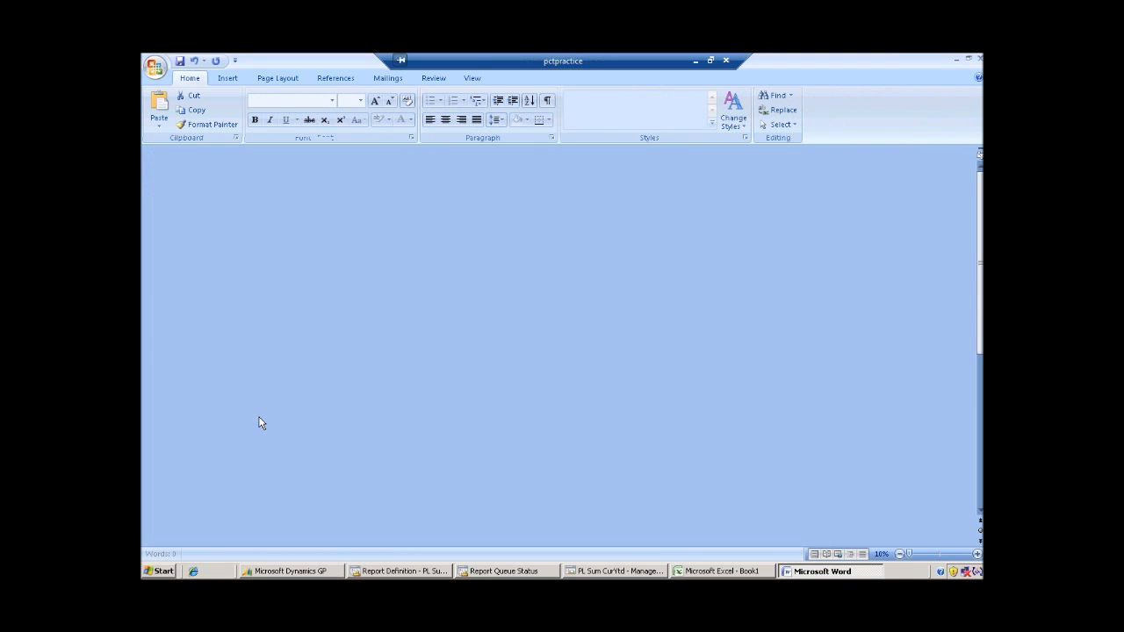
pyautogui.hotkey('ctrl', 'v')
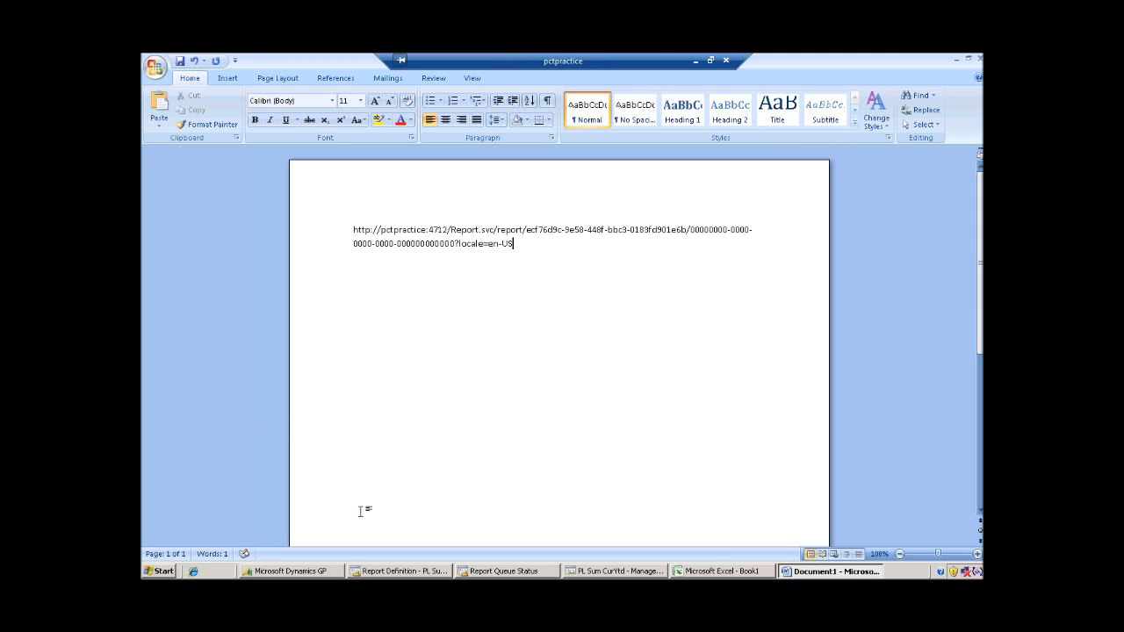
# Return to the PL Sum CurYtd report viewer and create an e-mail message containing a link to the report
pyautogui.click(536, 572)
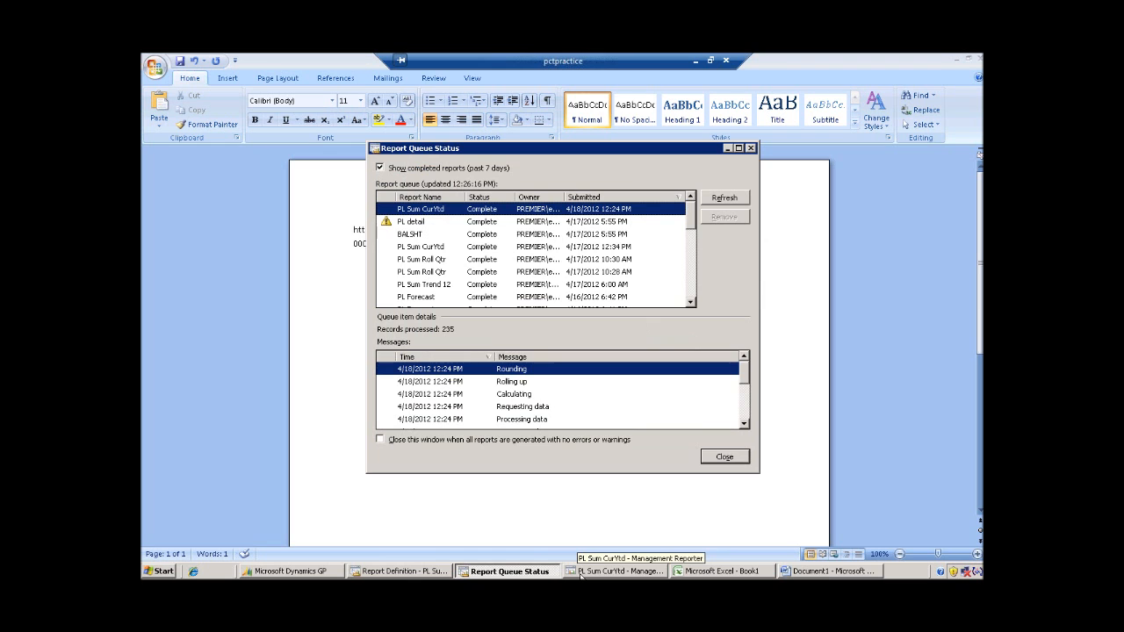
pyautogui.click(606, 571)
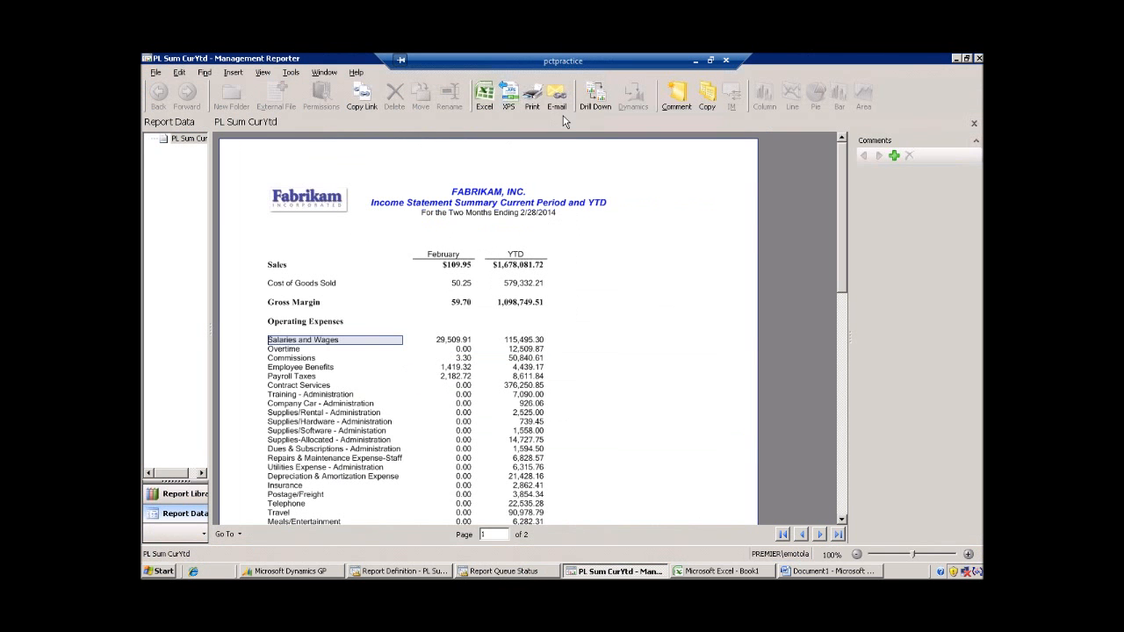
pyautogui.click(556, 97)
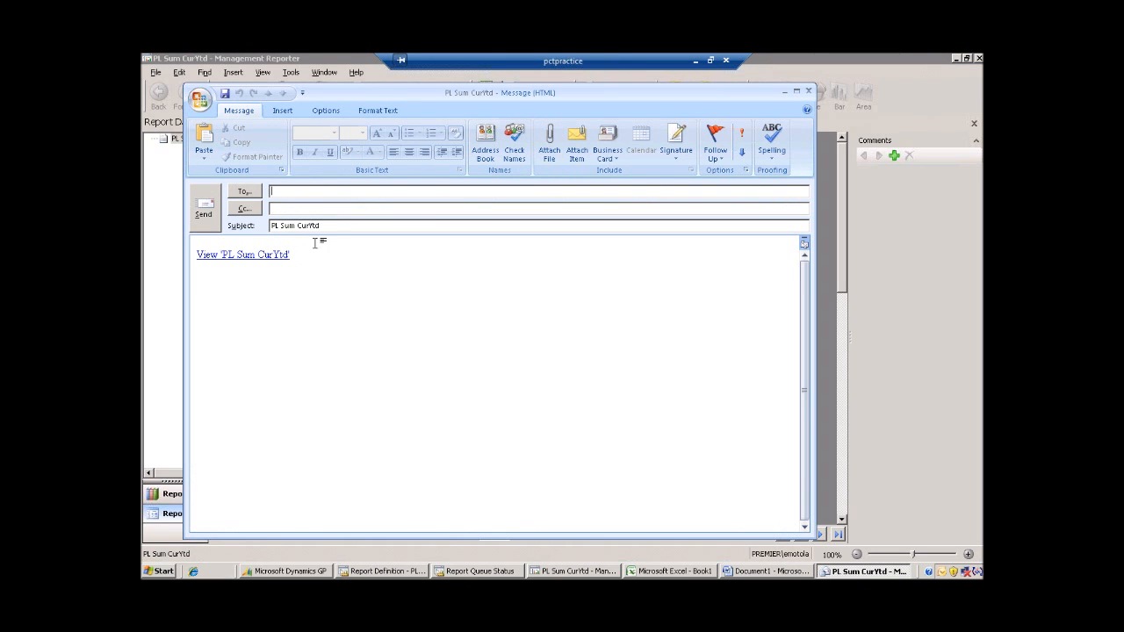
# Follow the message's View 'PL Sum CurYtd' link, open the report in Management Reporter Report Viewer, and compare it with the original viewer window
pyautogui.keyDown('ctrl'); pyautogui.click(242, 256); pyautogui.keyUp('ctrl')
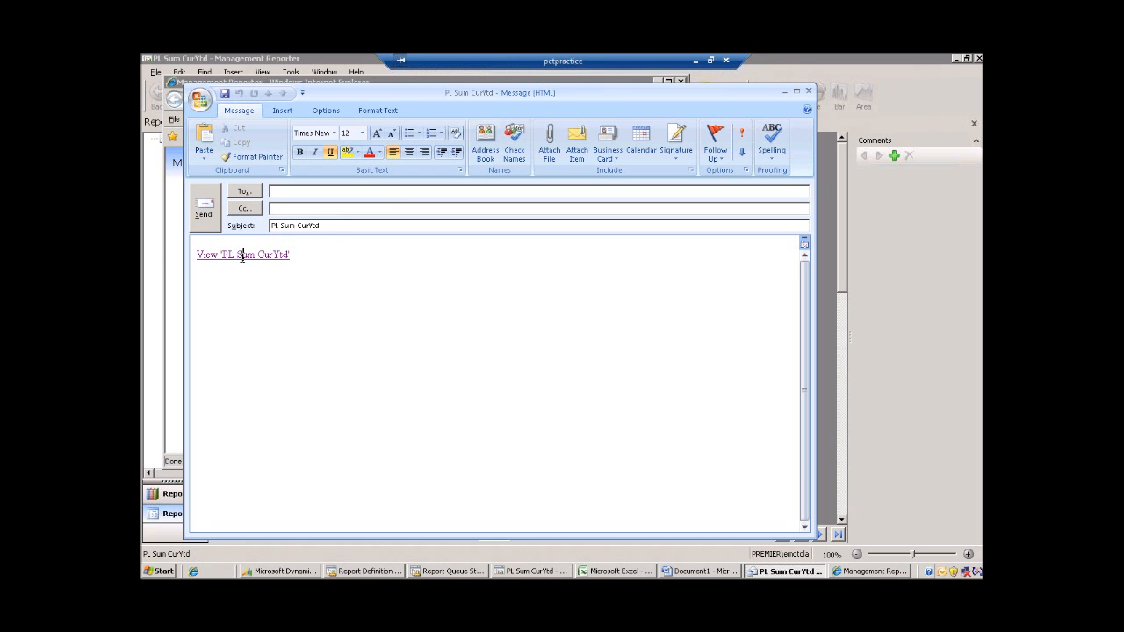
pyautogui.click(175, 249)
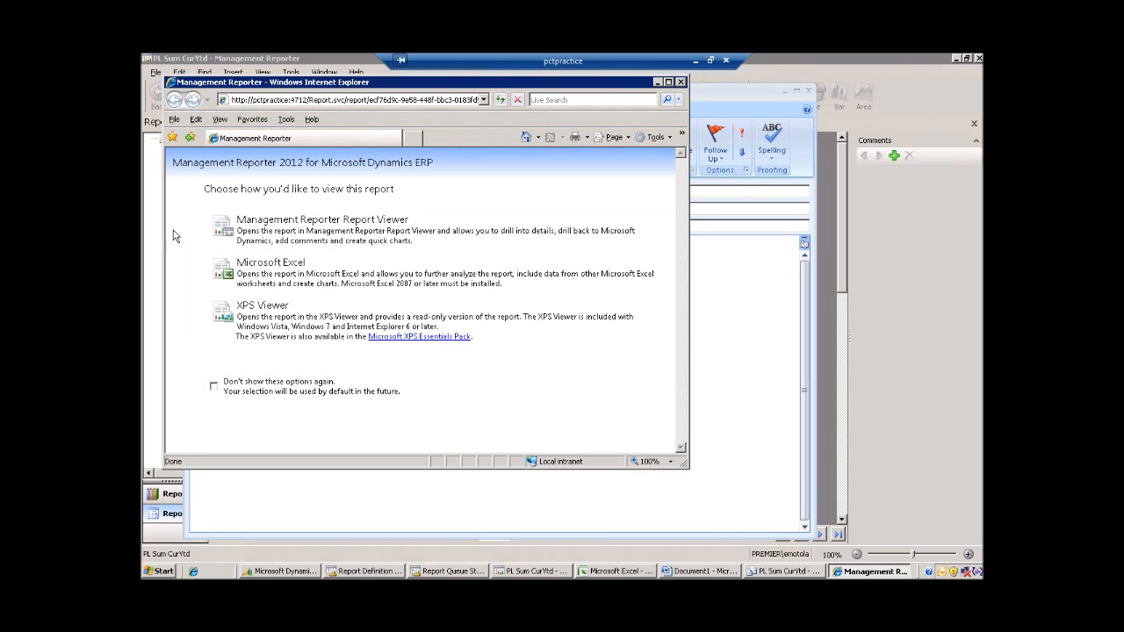
pyautogui.click(253, 233)
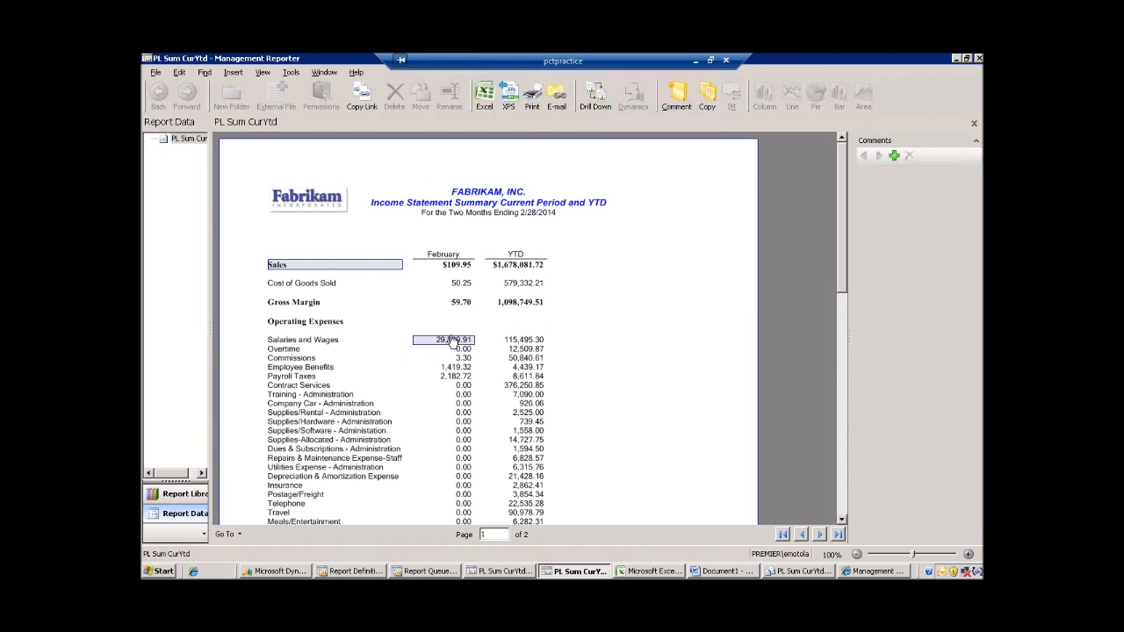
pyautogui.click(506, 572)
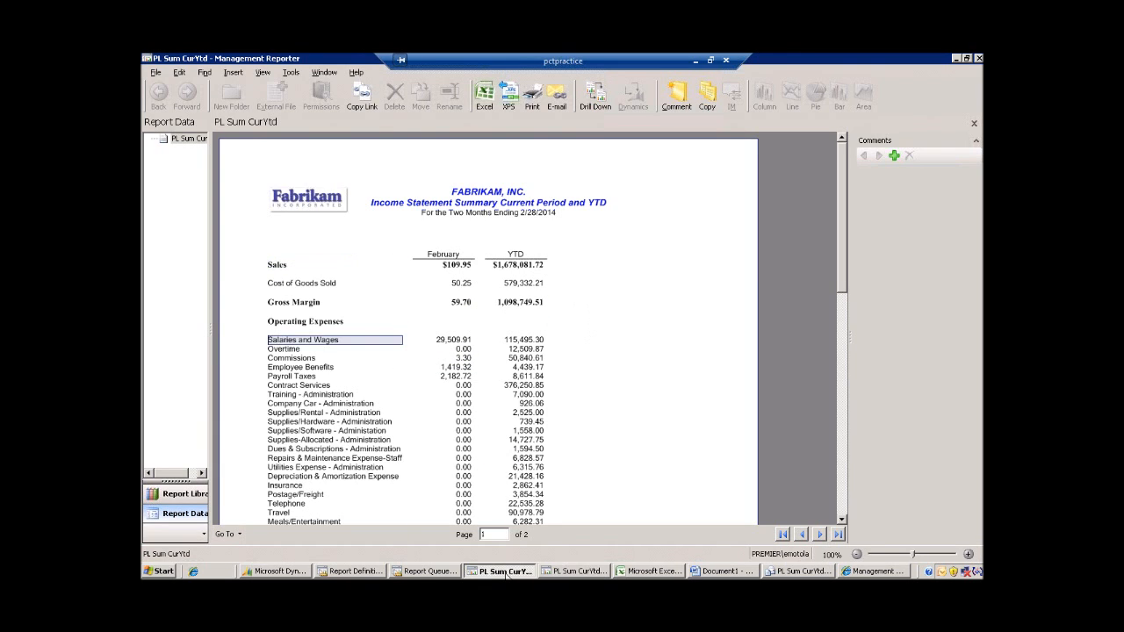
# Return to the browser's report page, choose to view the report in Microsoft Excel instead, and open PL_Sum_CurYtd.xlsx
pyautogui.click(848, 572)
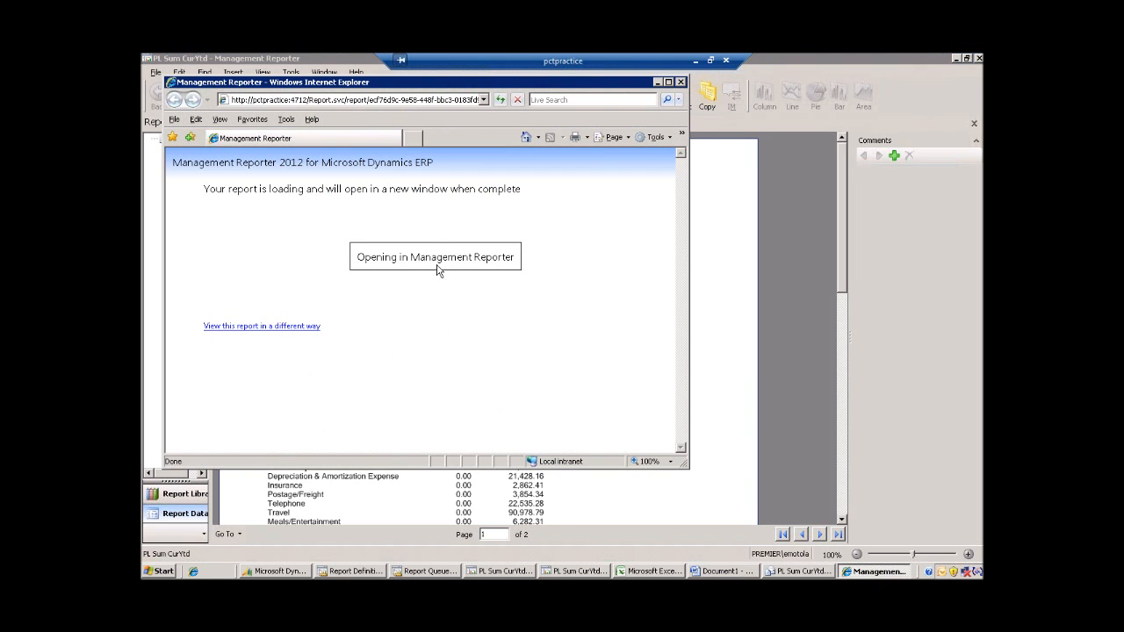
pyautogui.click(238, 327)
pyautogui.click(271, 276)
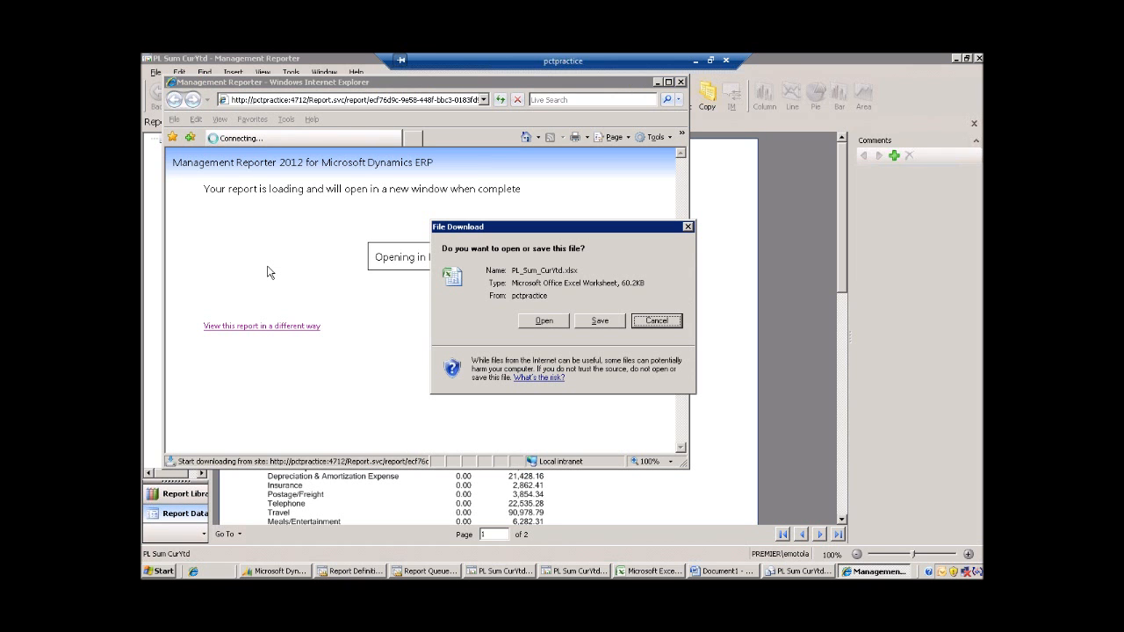
pyautogui.click(555, 322)
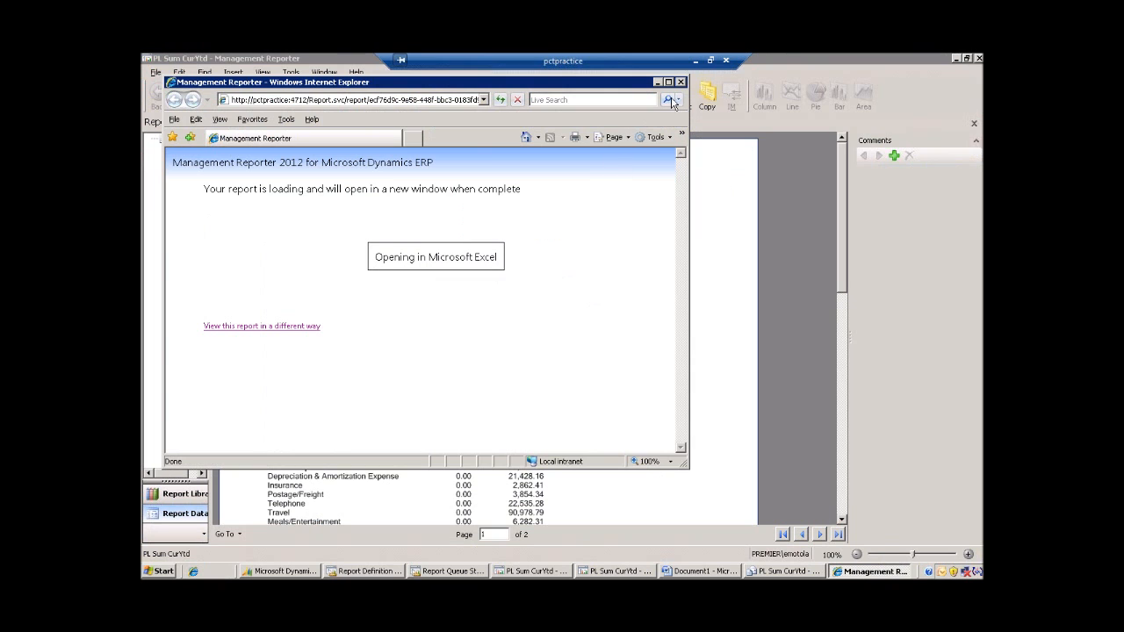
# Close the browser page and the open report viewer windows, and discard the e-mail message without saving it
pyautogui.click(680, 82)
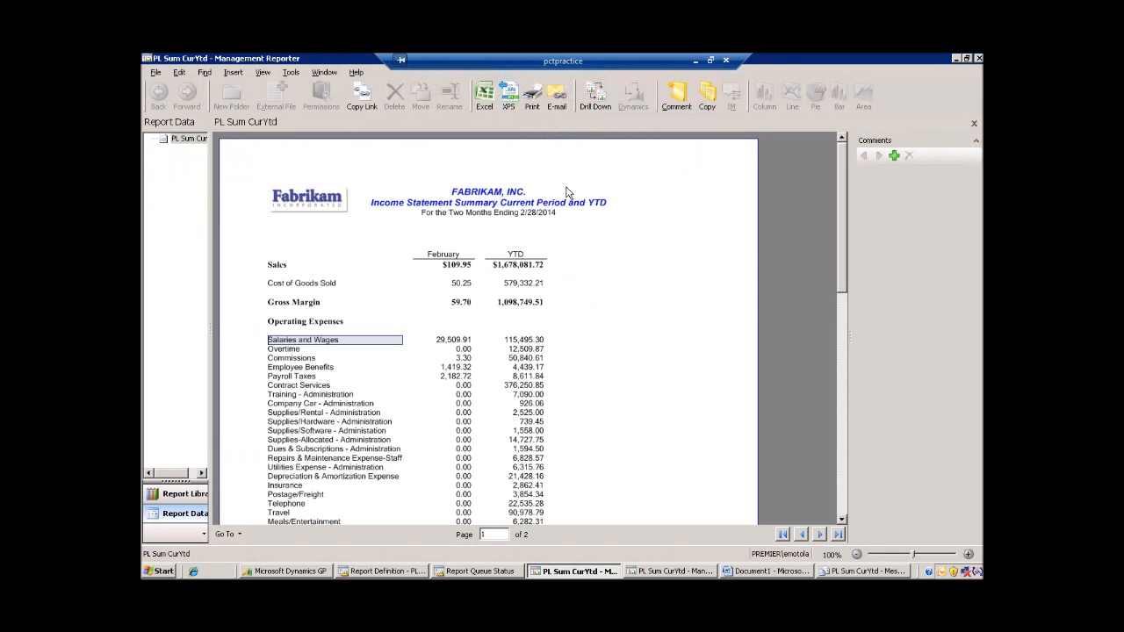
pyautogui.click(979, 60)
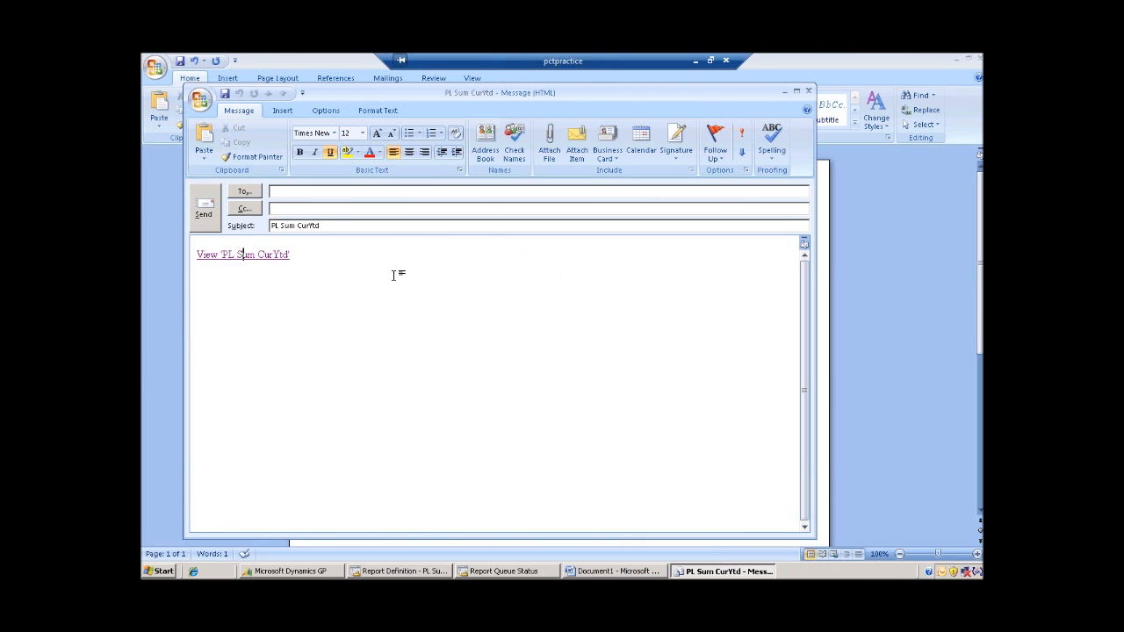
pyautogui.click(808, 91)
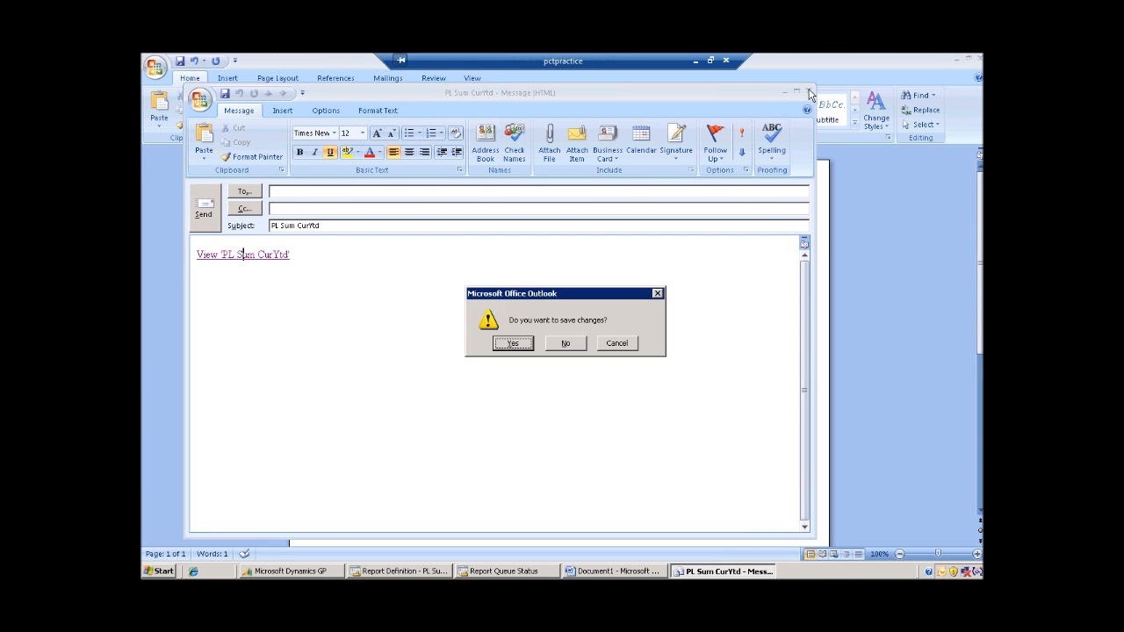
pyautogui.click(567, 344)
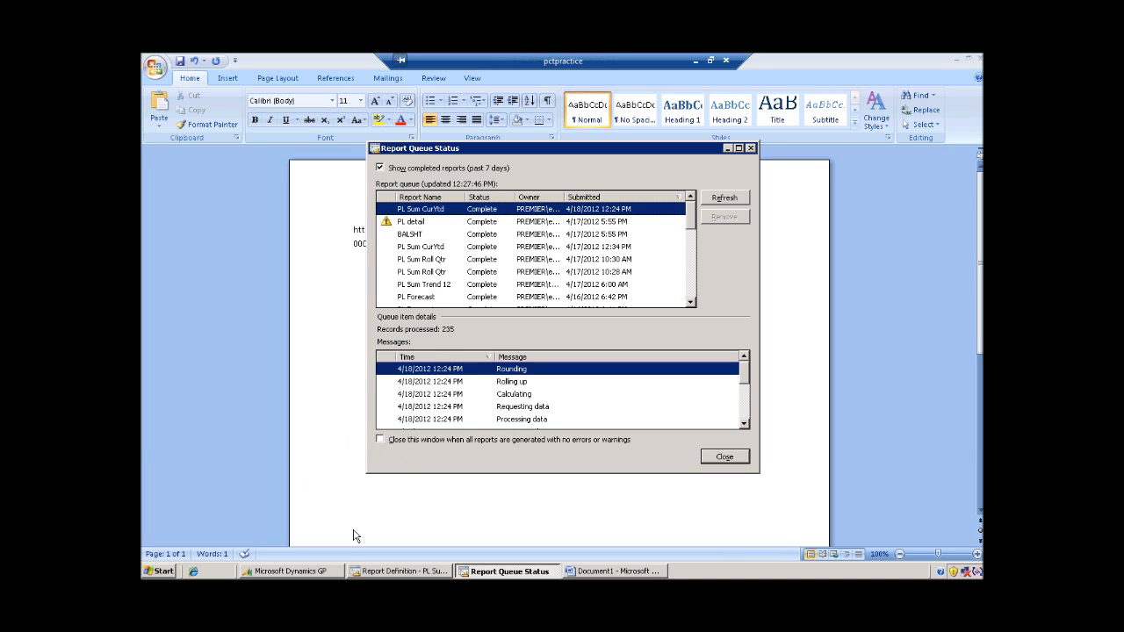
# Check the Interactive Report Viewing slide in PowerPoint, and return to the pctpractice remote desktop session
pyautogui.click(696, 59)
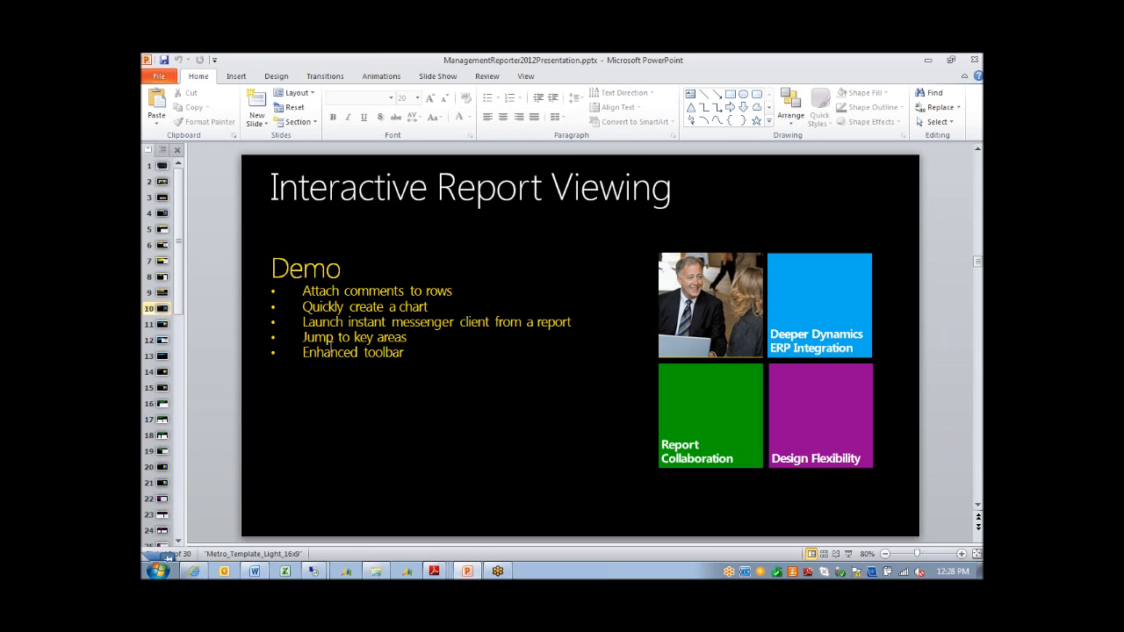
pyautogui.click(316, 571)
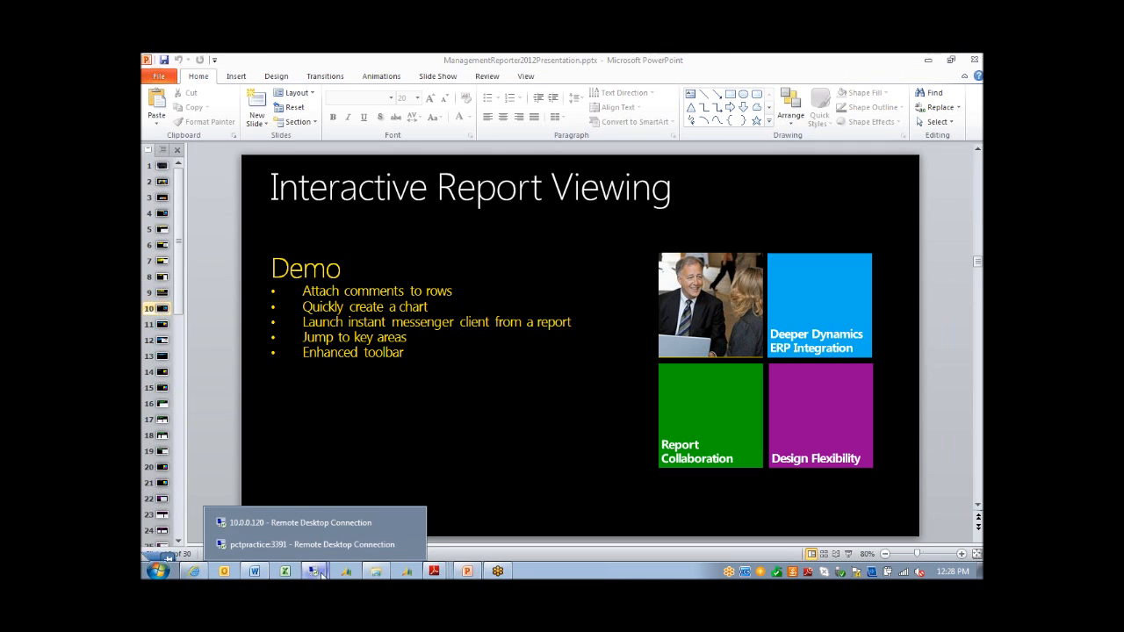
pyautogui.click(319, 544)
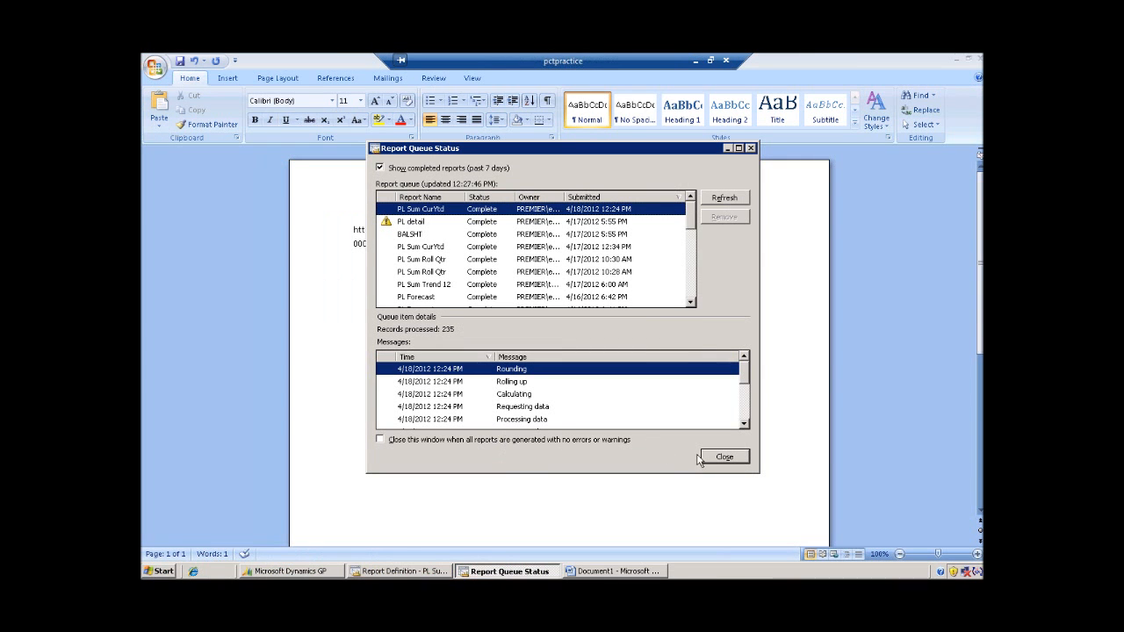
# Close the report queue status, the Word document without saving, and the PL Sum CurYtd report viewer
pyautogui.click(741, 456)
pyautogui.click(978, 58)
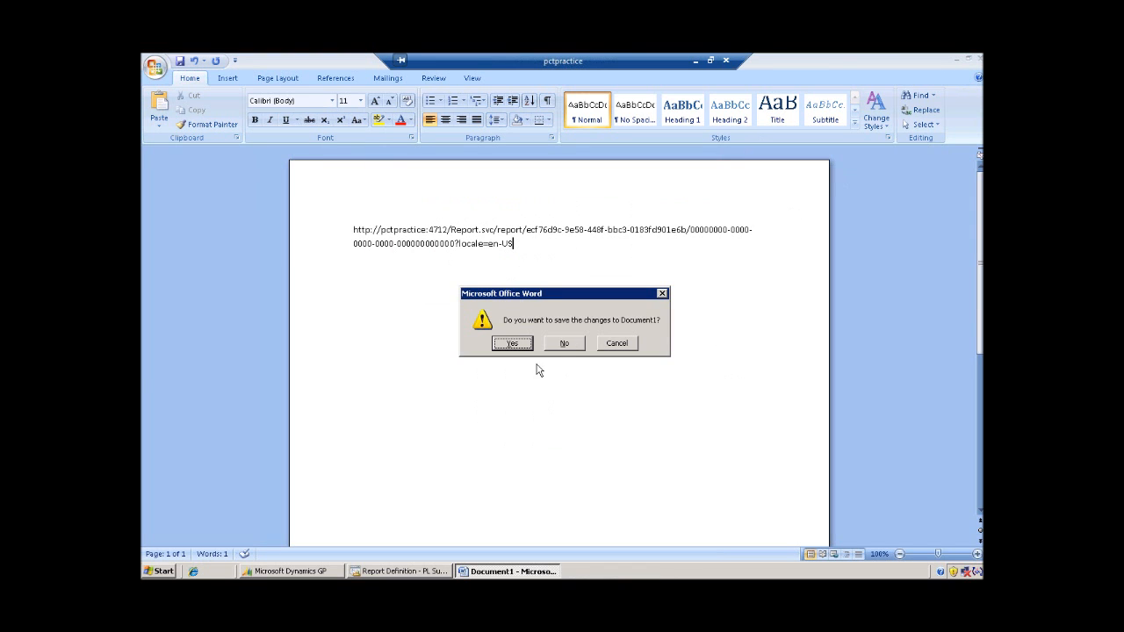
pyautogui.click(562, 344)
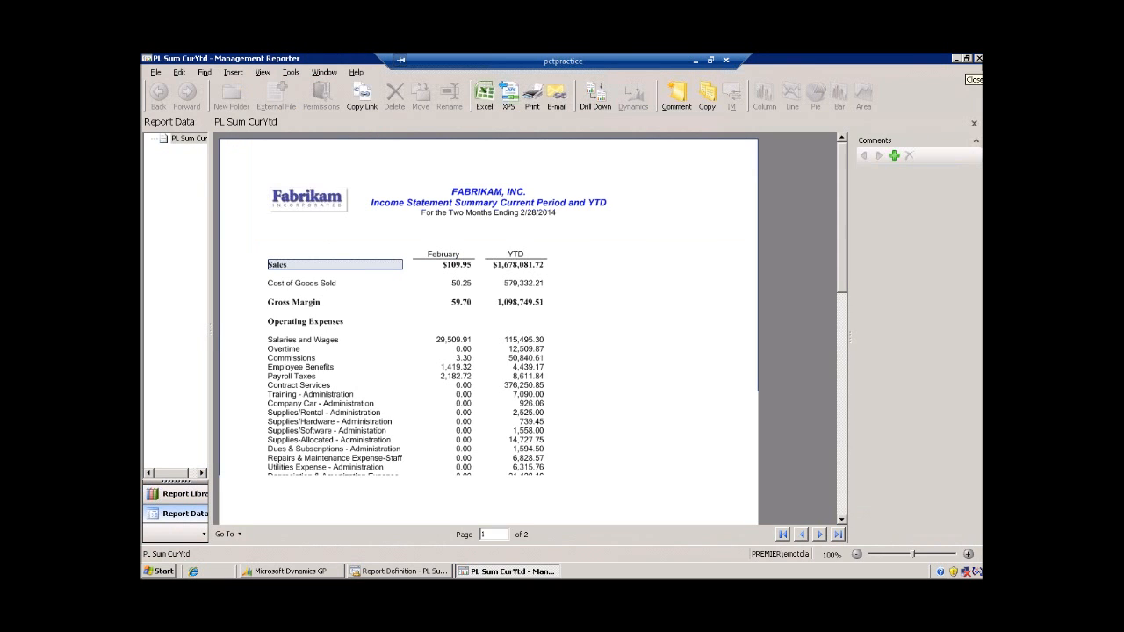
pyautogui.click(979, 58)
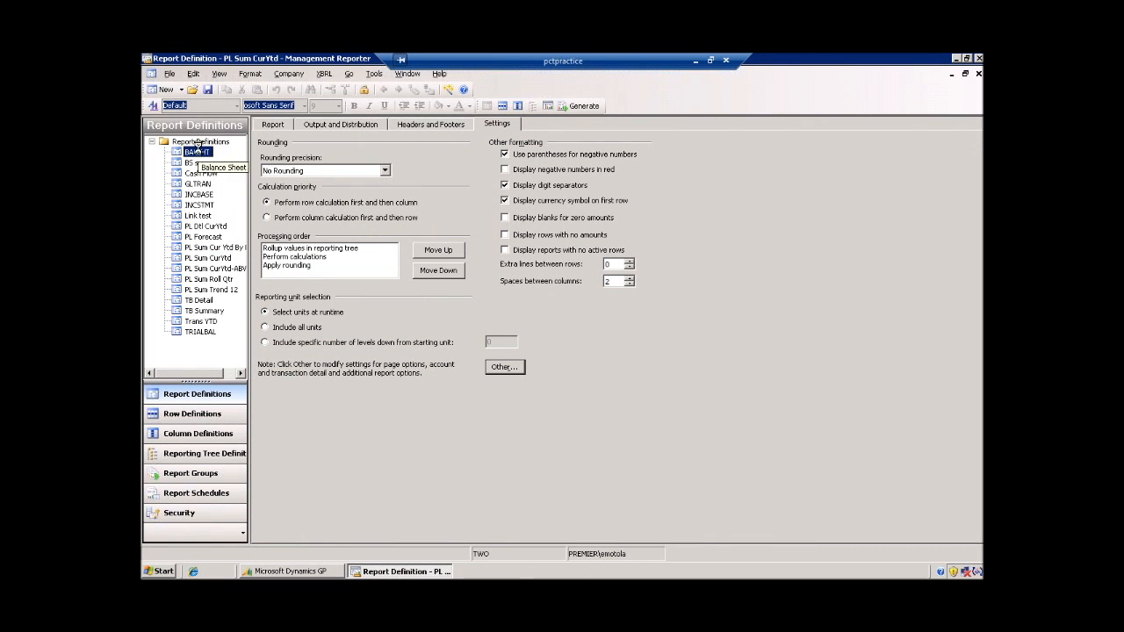
# Open the BALSHT report definition without saving the changes to PL Sum CurYtd, generate the report, and review the balance sheet through Liabilities and Equity
pyautogui.doubleClick(197, 151)
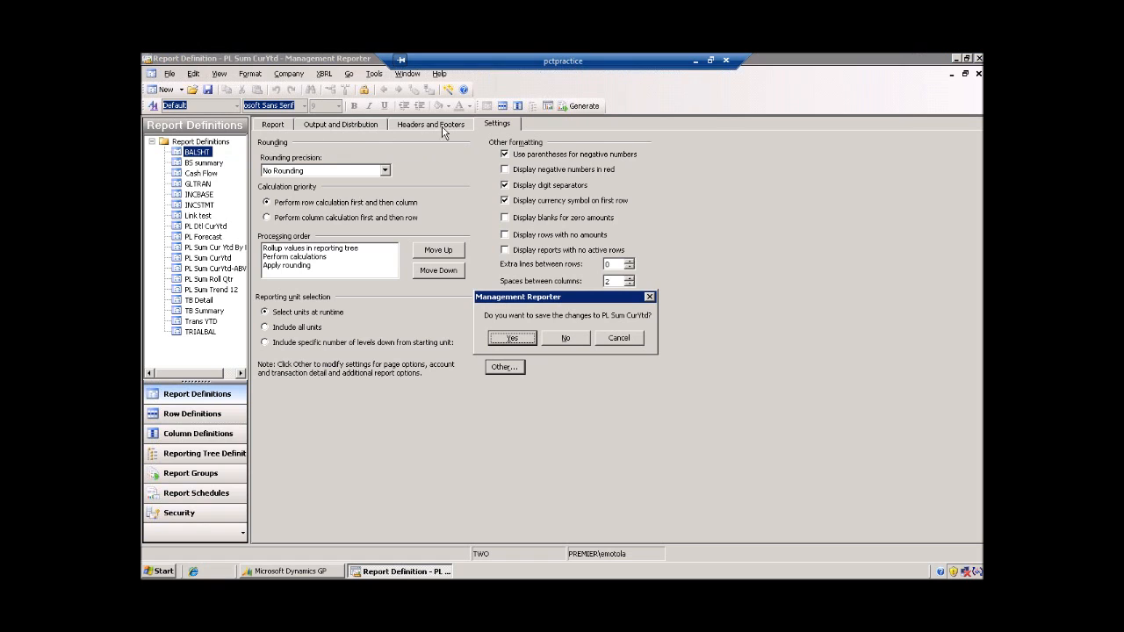
pyautogui.click(563, 339)
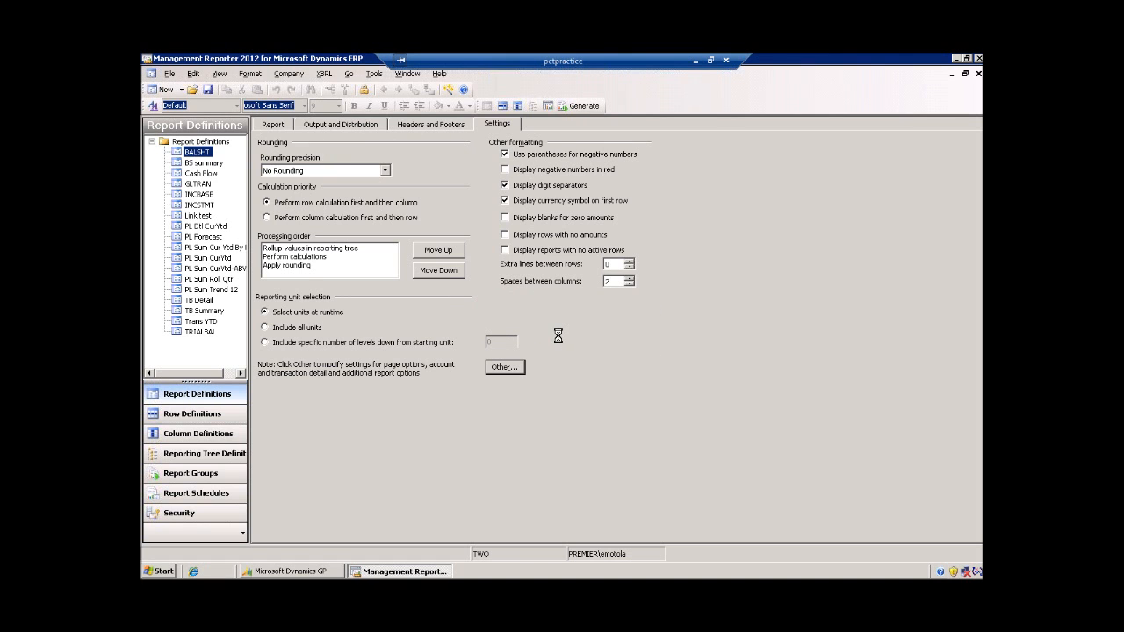
pyautogui.click(562, 105)
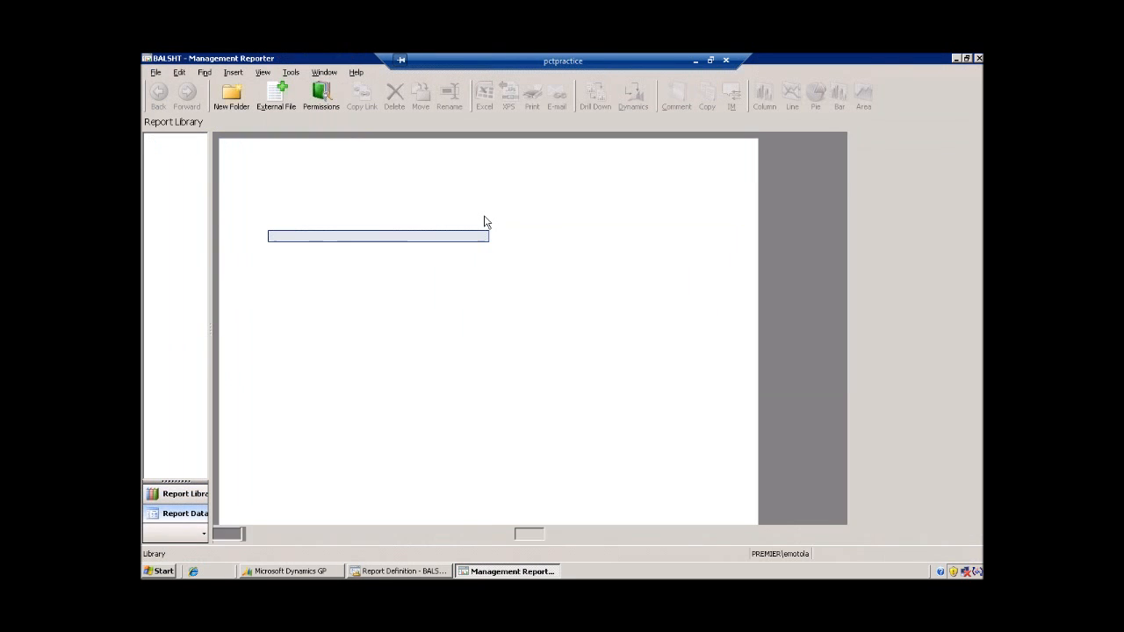
pyautogui.scroll(-8, 485, 220)
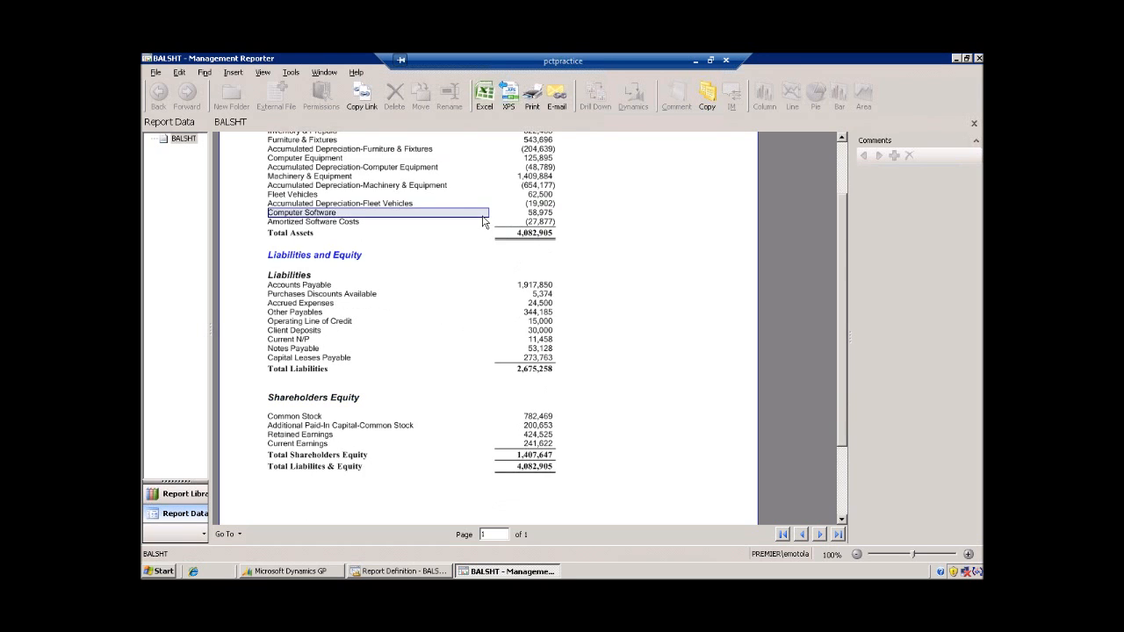
# Use Go To to jump to Shareholders Equity in the balance sheet, and to Total Liabilities & Equity
pyautogui.scroll(8, 481, 217)
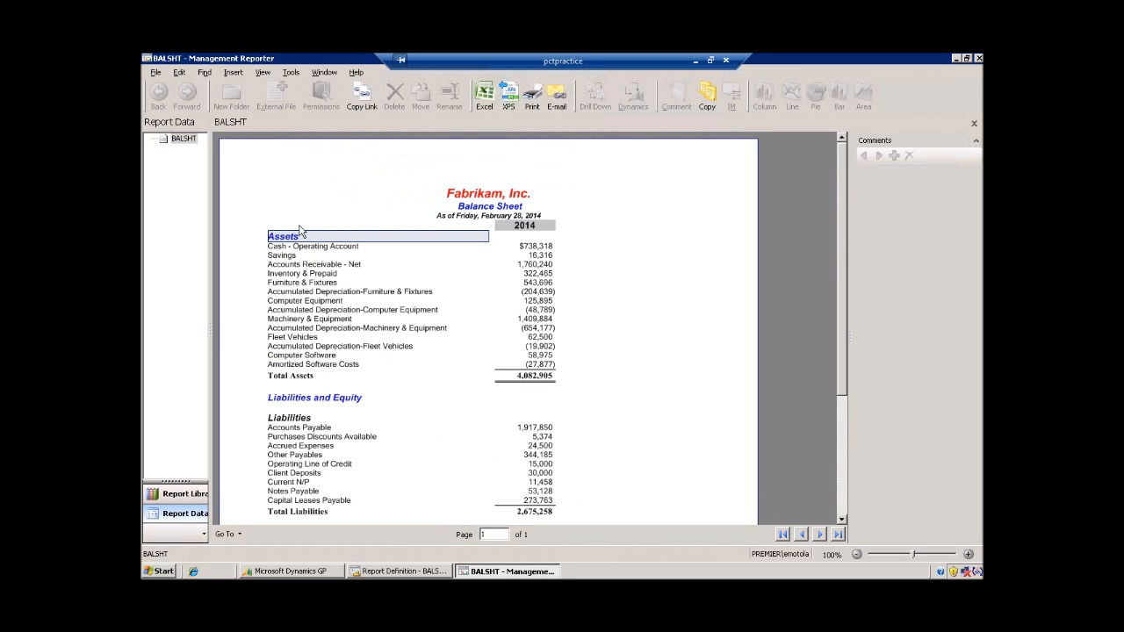
pyautogui.click(263, 73)
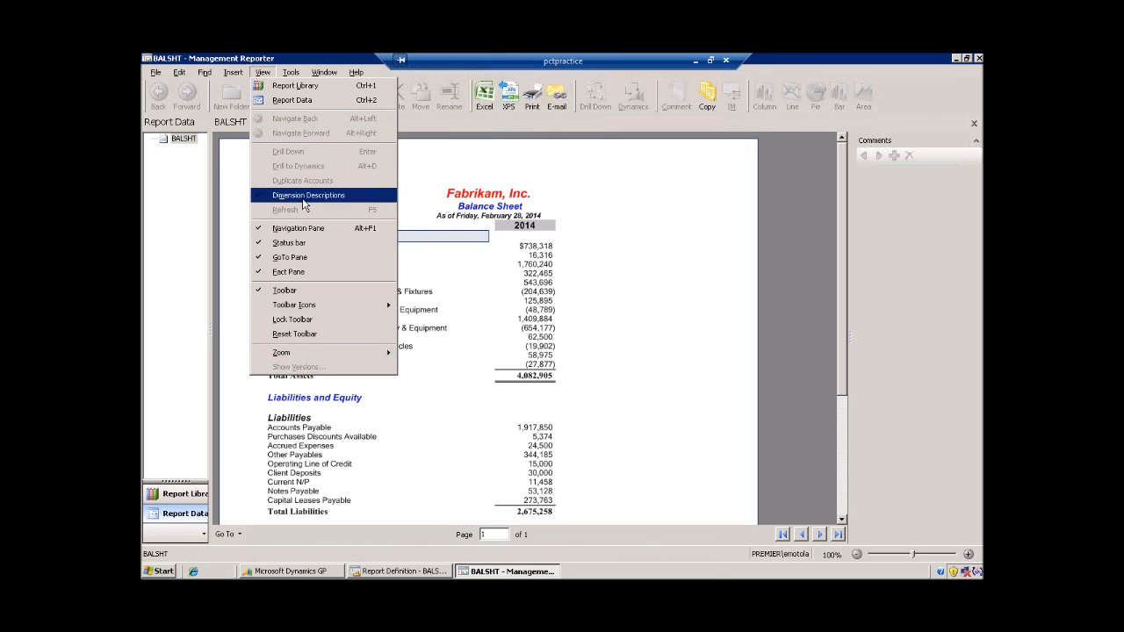
pyautogui.moveTo(208, 75)
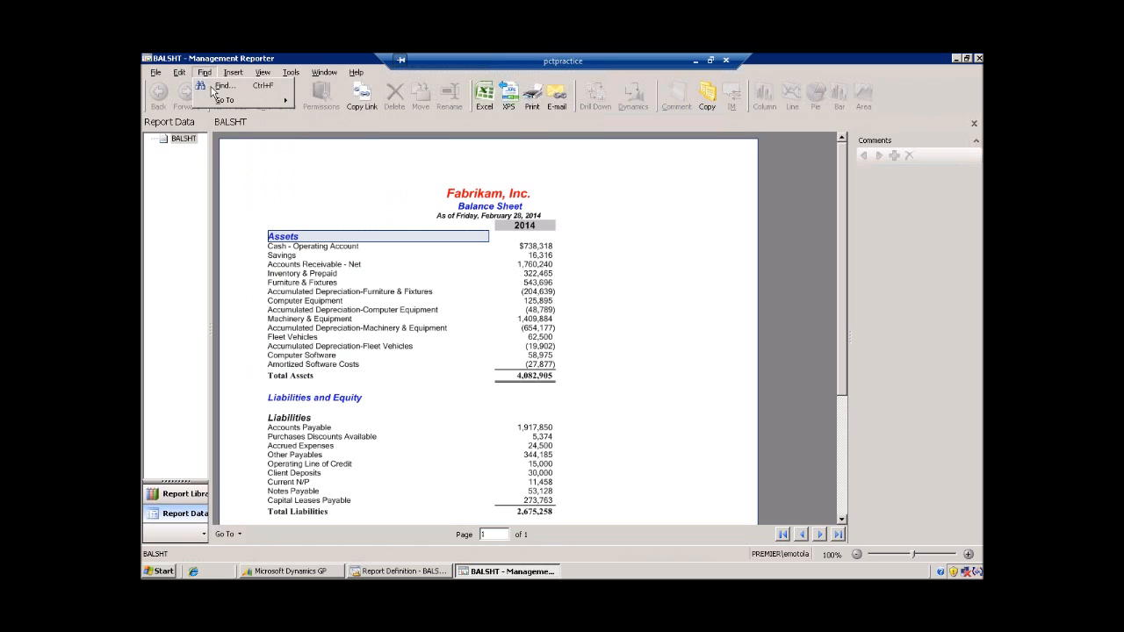
pyautogui.moveTo(212, 98)
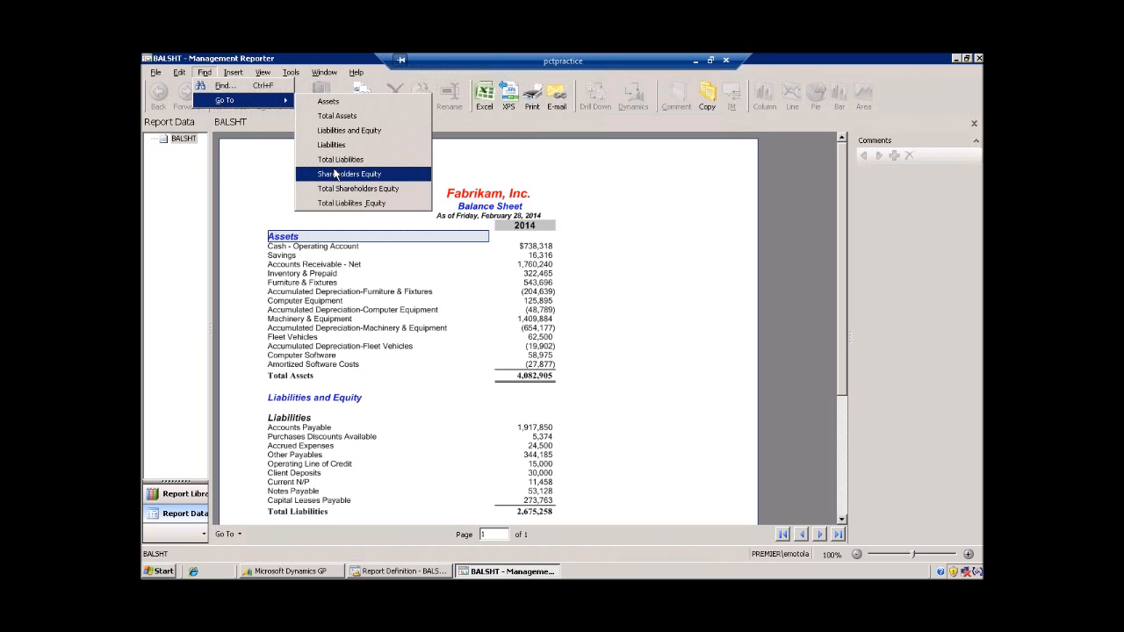
pyautogui.click(334, 175)
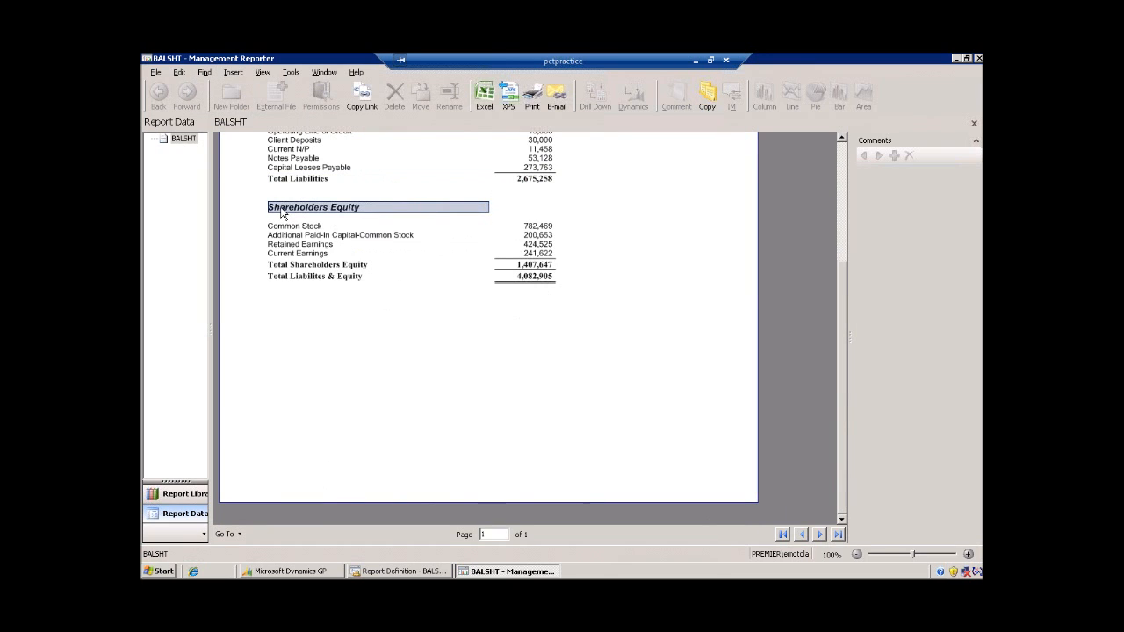
pyautogui.click(204, 72)
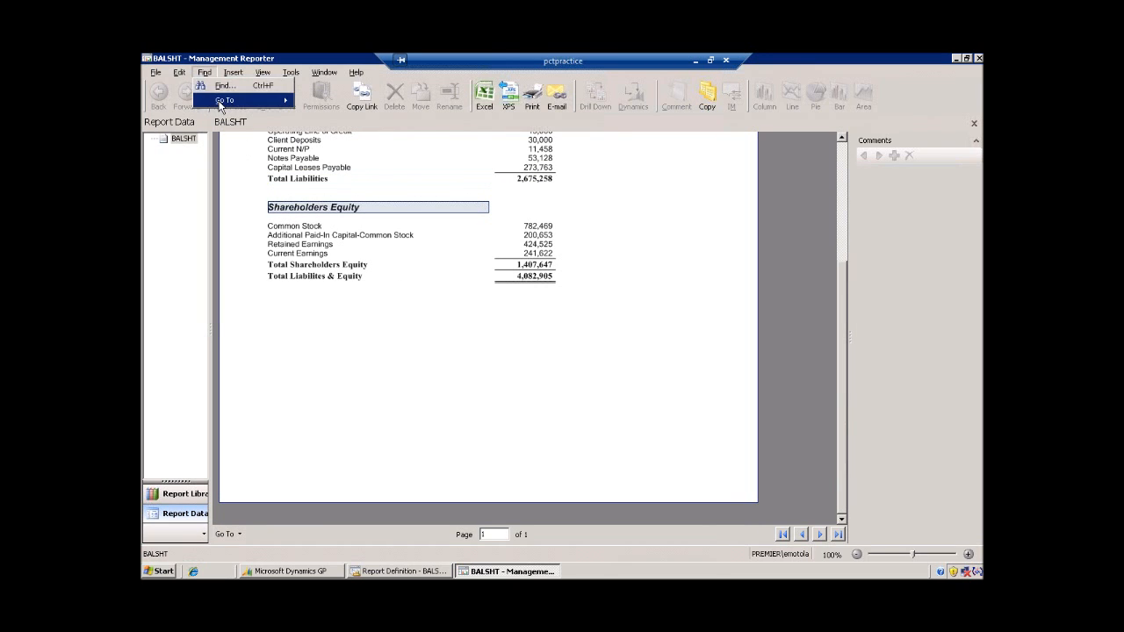
pyautogui.moveTo(221, 102)
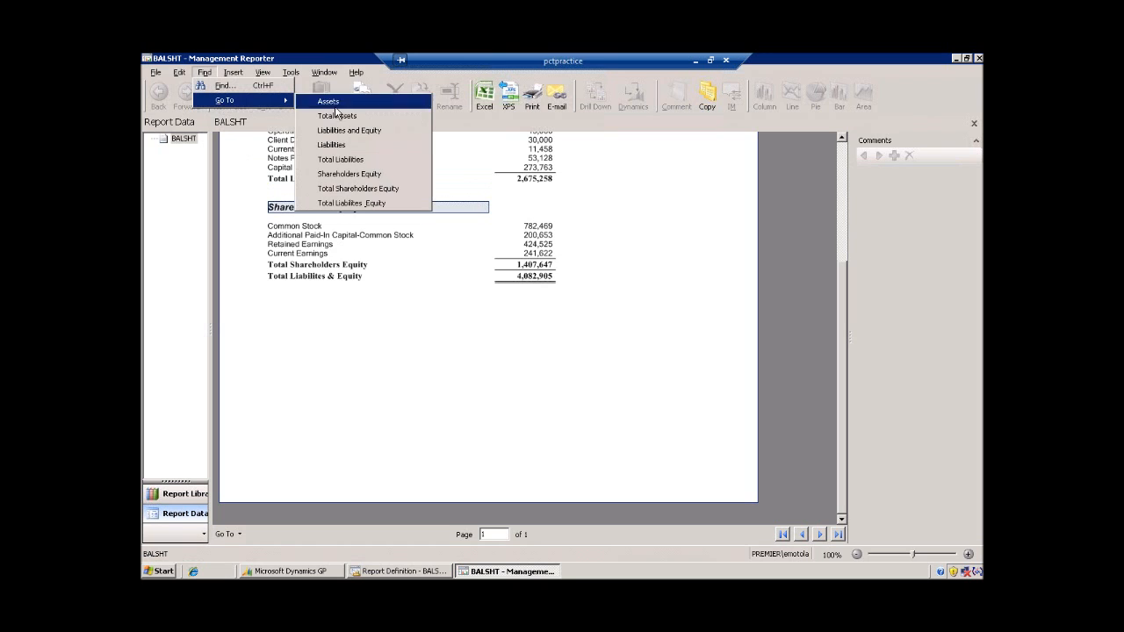
pyautogui.click(342, 203)
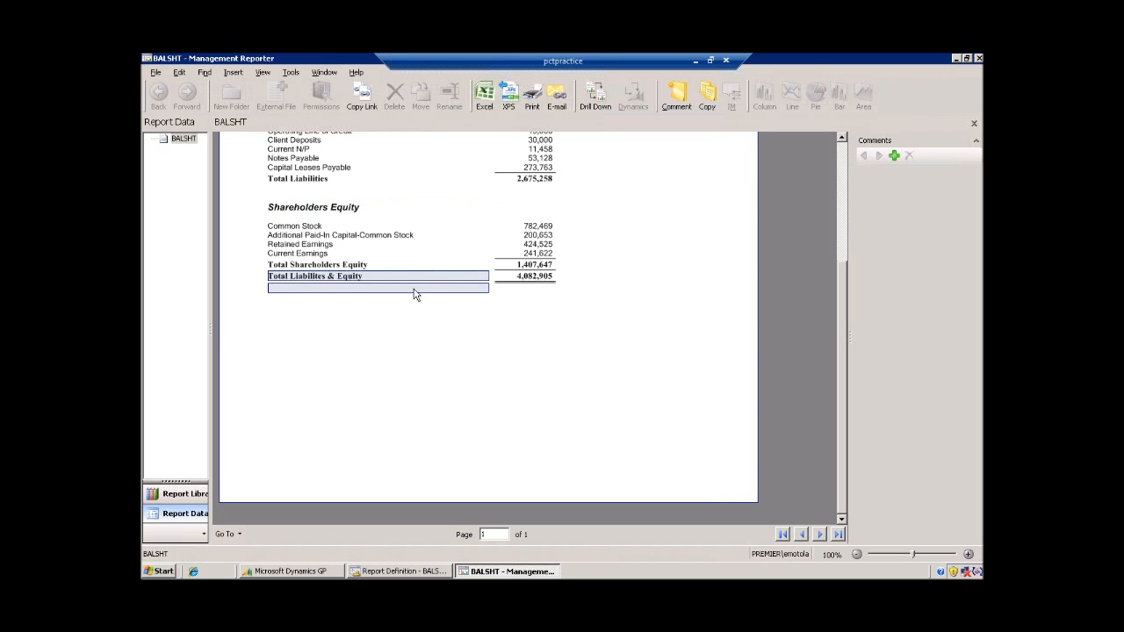
# Jump to Total Assets through the viewer's Quick Links, and return to the beginning of the balance sheet
pyautogui.scroll(5, 415, 294)
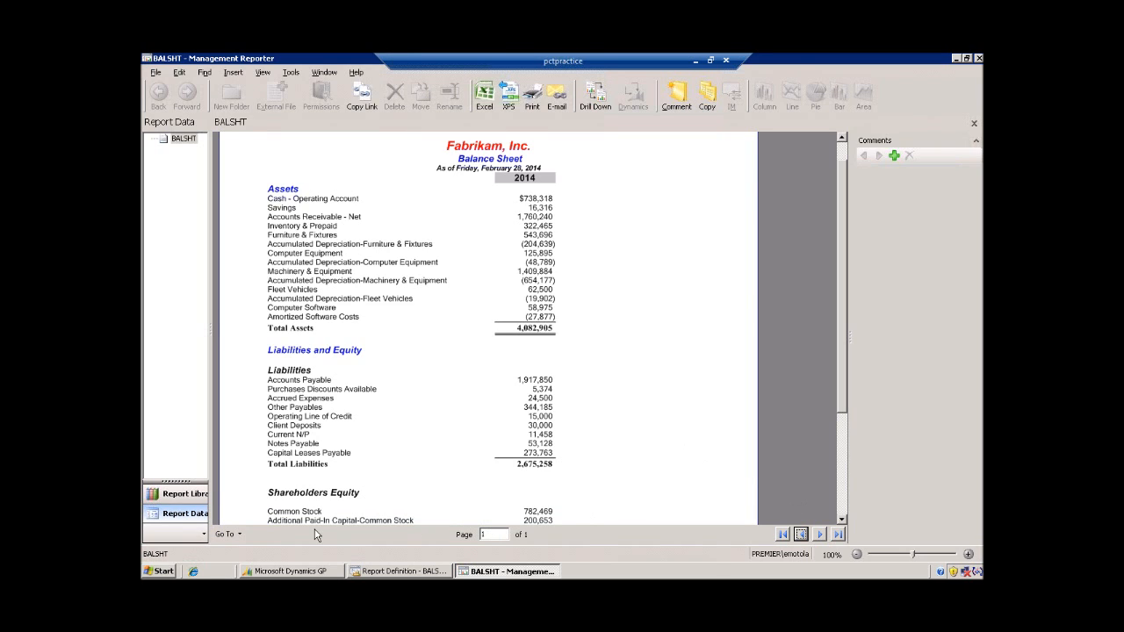
pyautogui.click(240, 534)
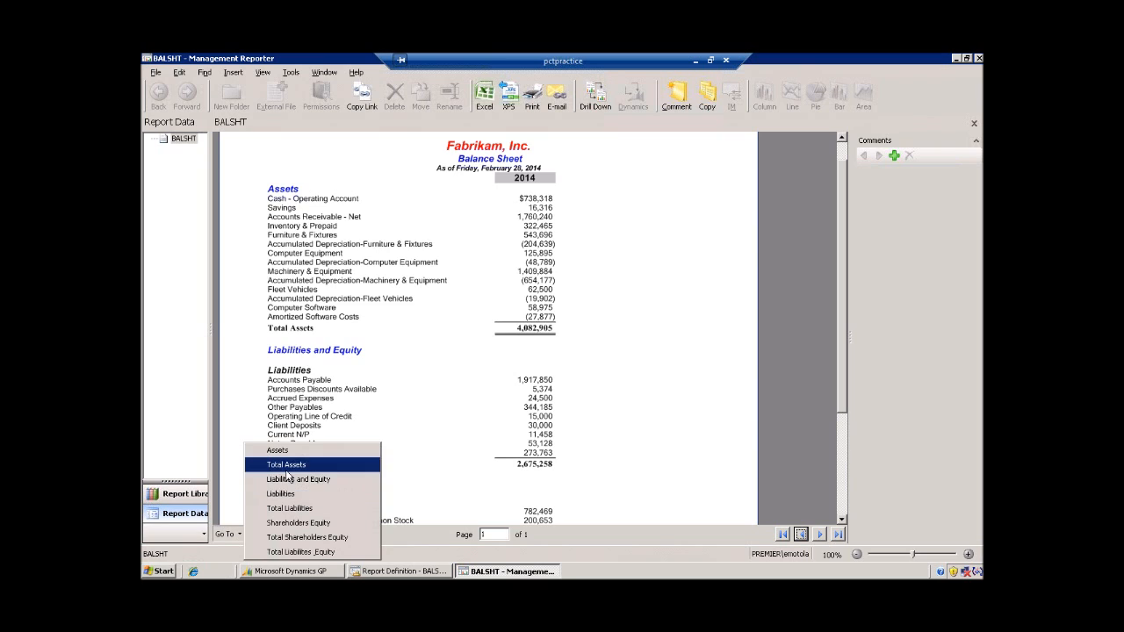
pyautogui.click(204, 73)
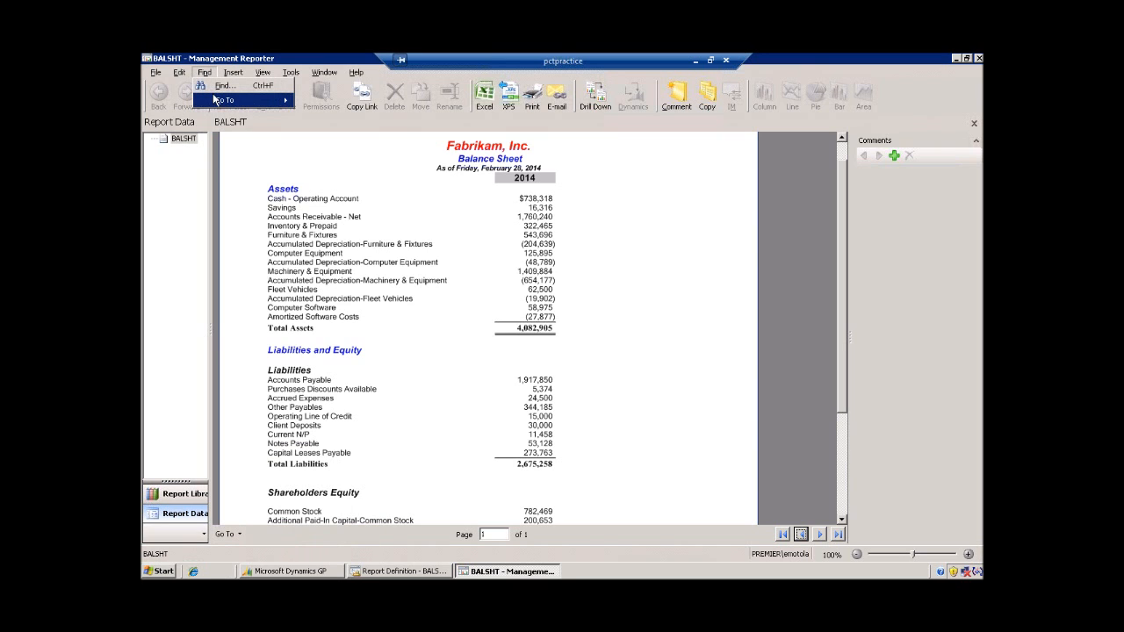
pyautogui.moveTo(227, 101)
pyautogui.click(240, 535)
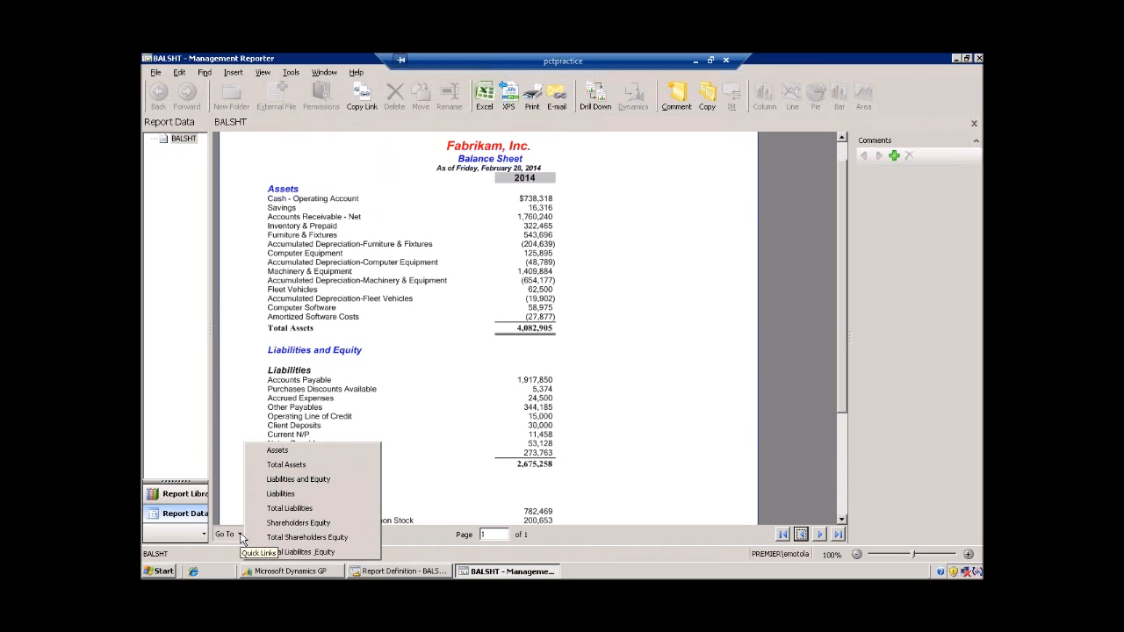
pyautogui.click(286, 464)
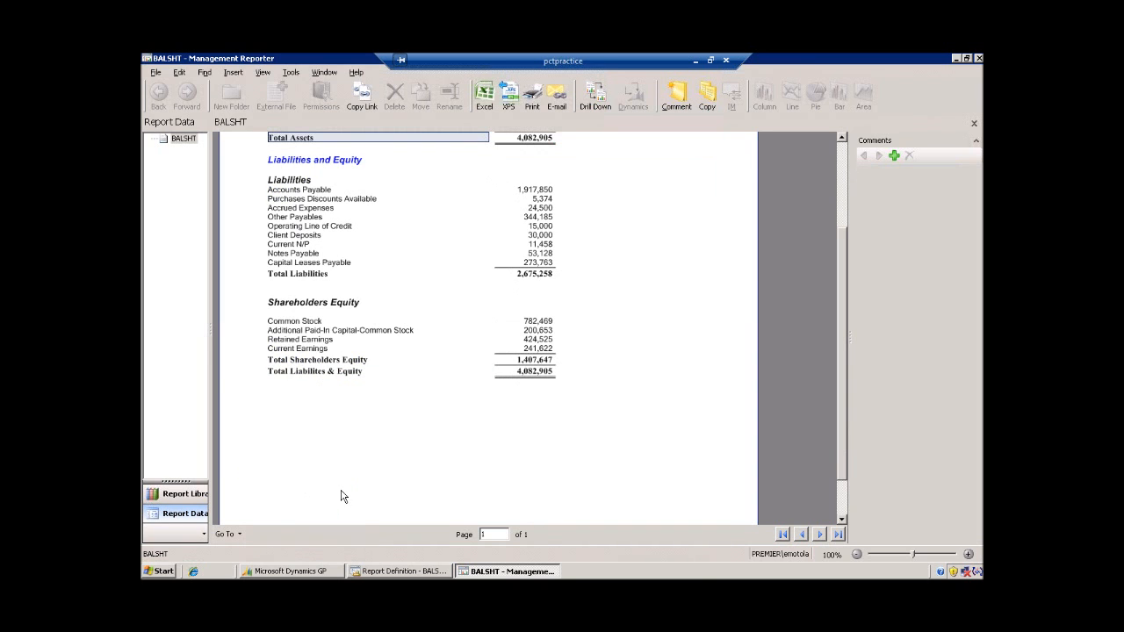
pyautogui.scroll(5, 334, 451)
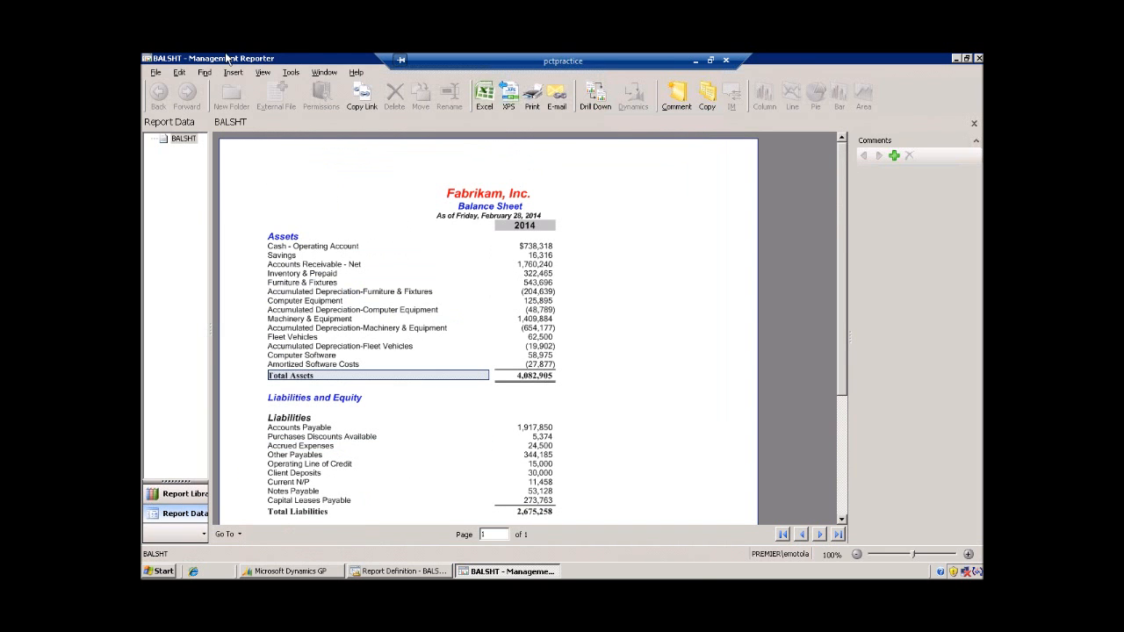
# Search the balance sheet for "equip" and step forward to the last match and back to the first
pyautogui.click(204, 72)
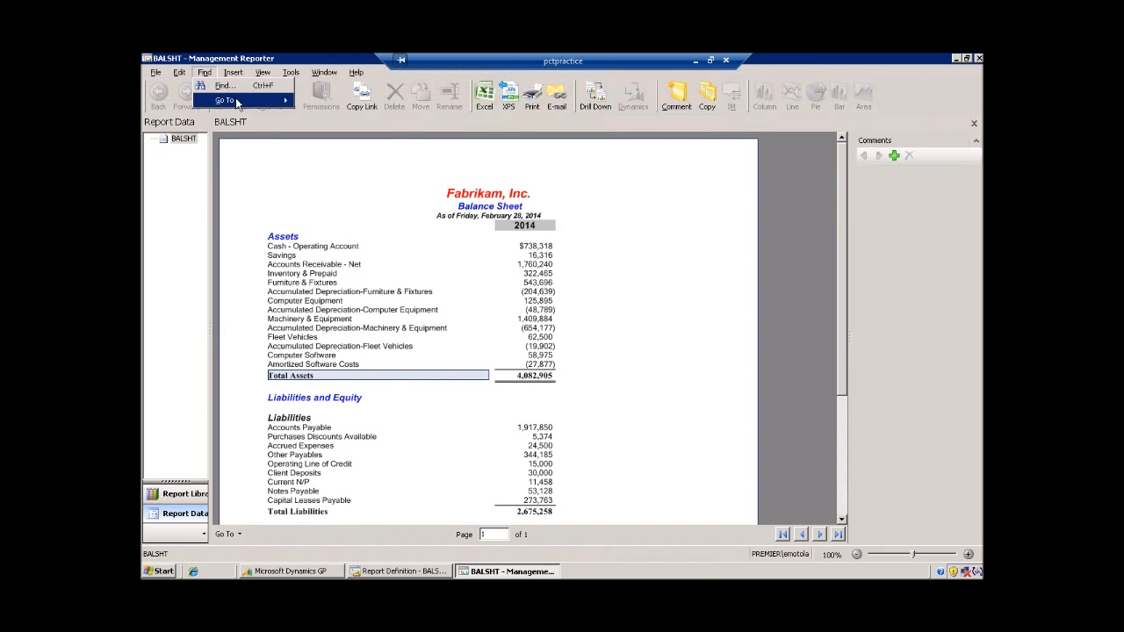
pyautogui.click(230, 87)
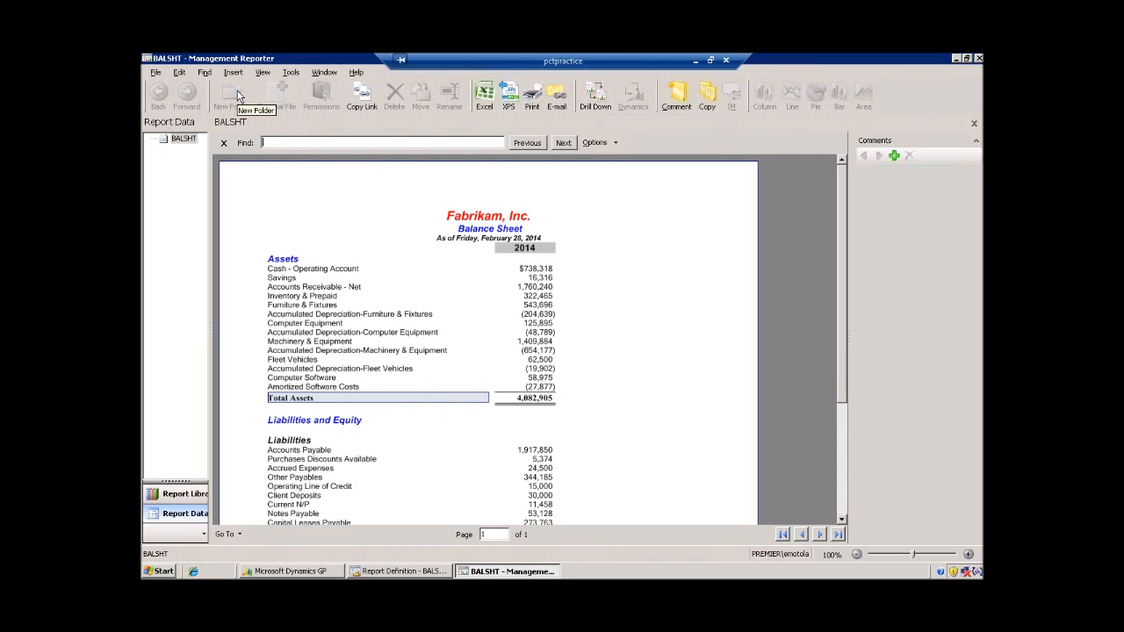
pyautogui.write('equip')
pyautogui.press('Return')
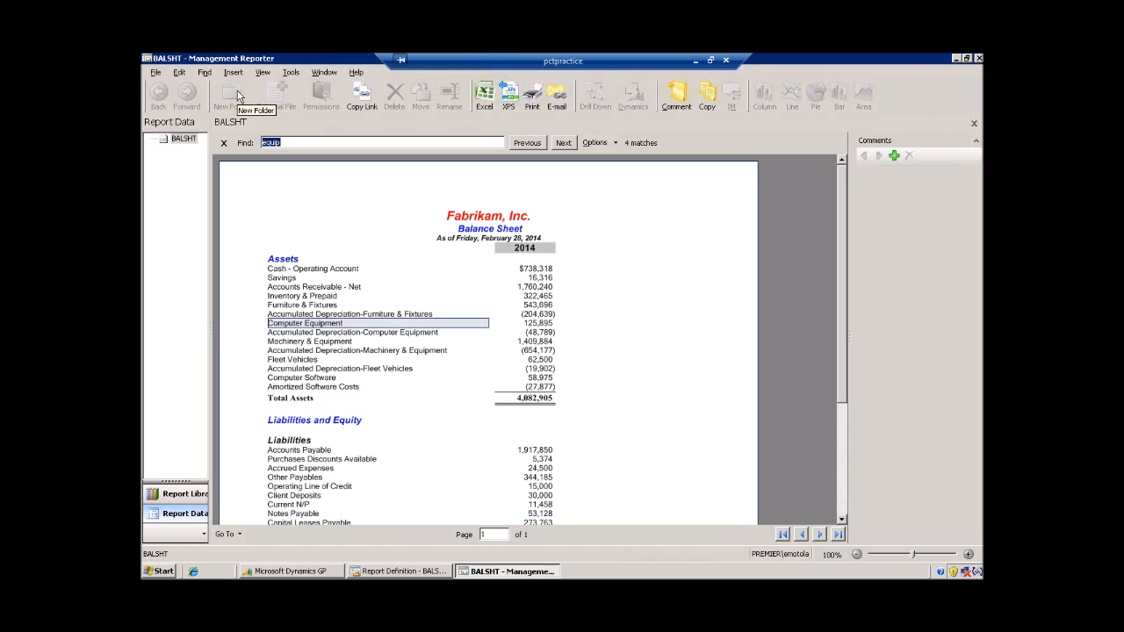
pyautogui.click(565, 146)
pyautogui.click(565, 146)
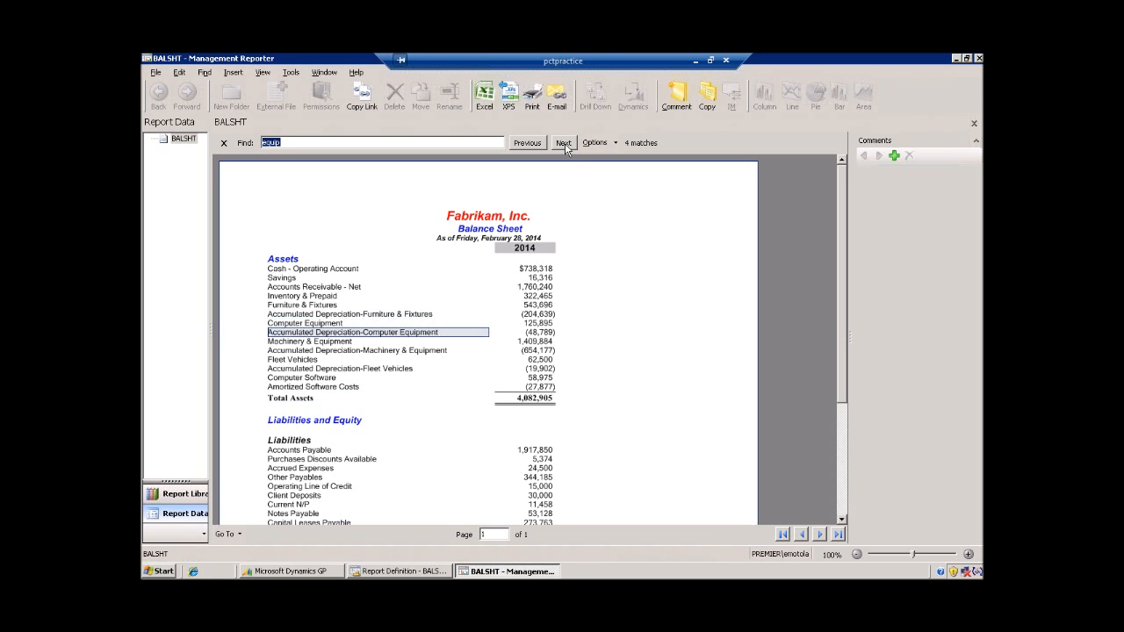
pyautogui.click(565, 146)
pyautogui.click(564, 143)
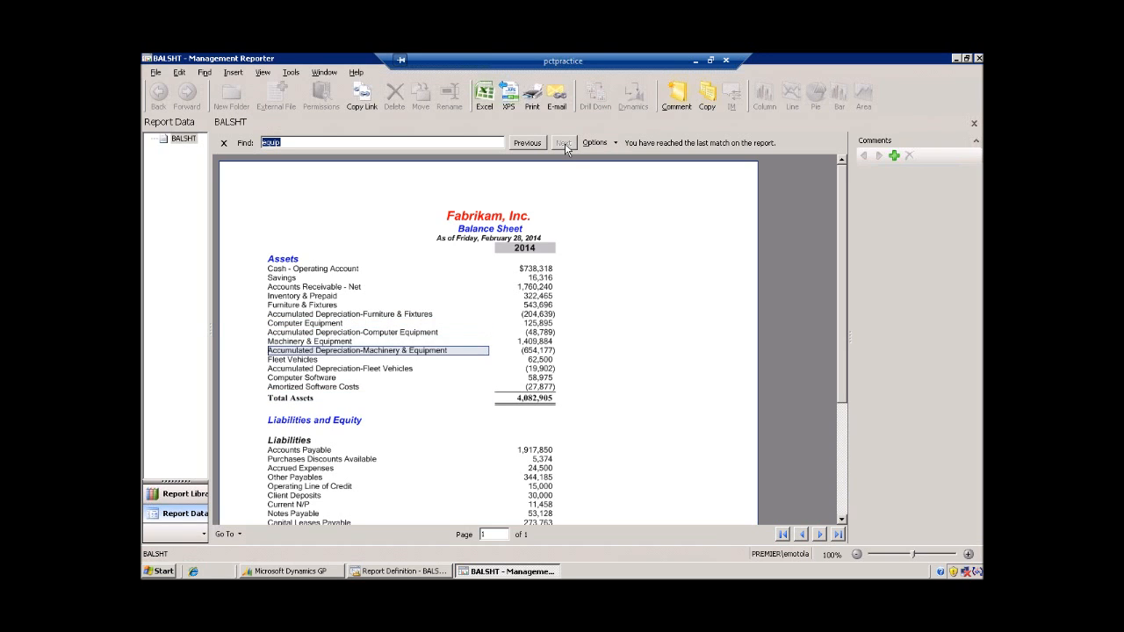
pyautogui.click(545, 146)
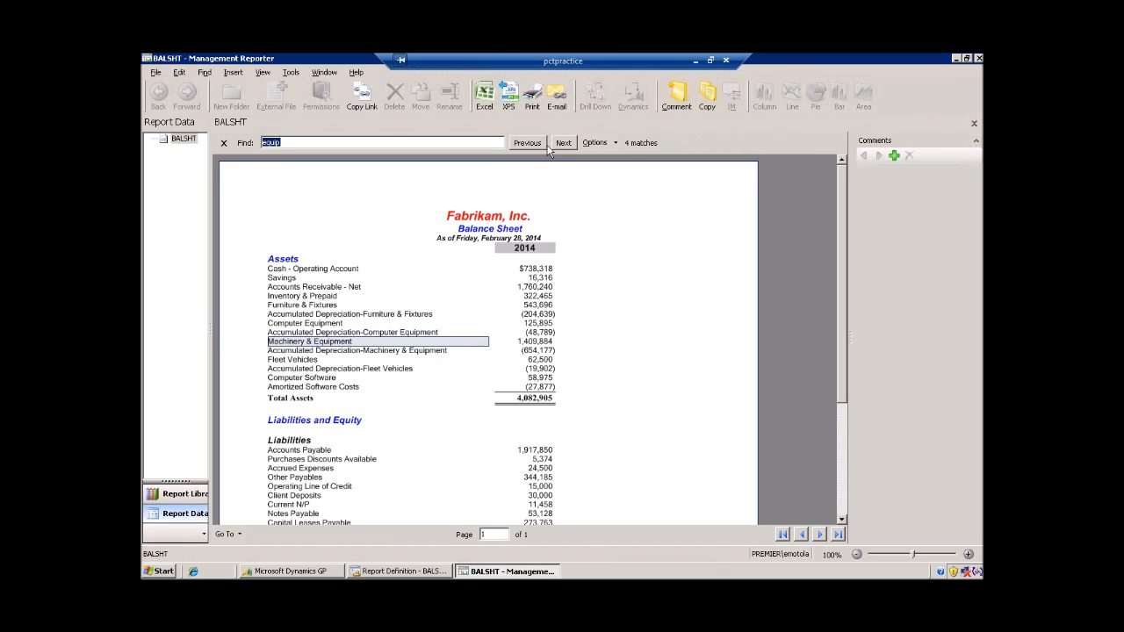
pyautogui.click(546, 146)
pyautogui.click(545, 146)
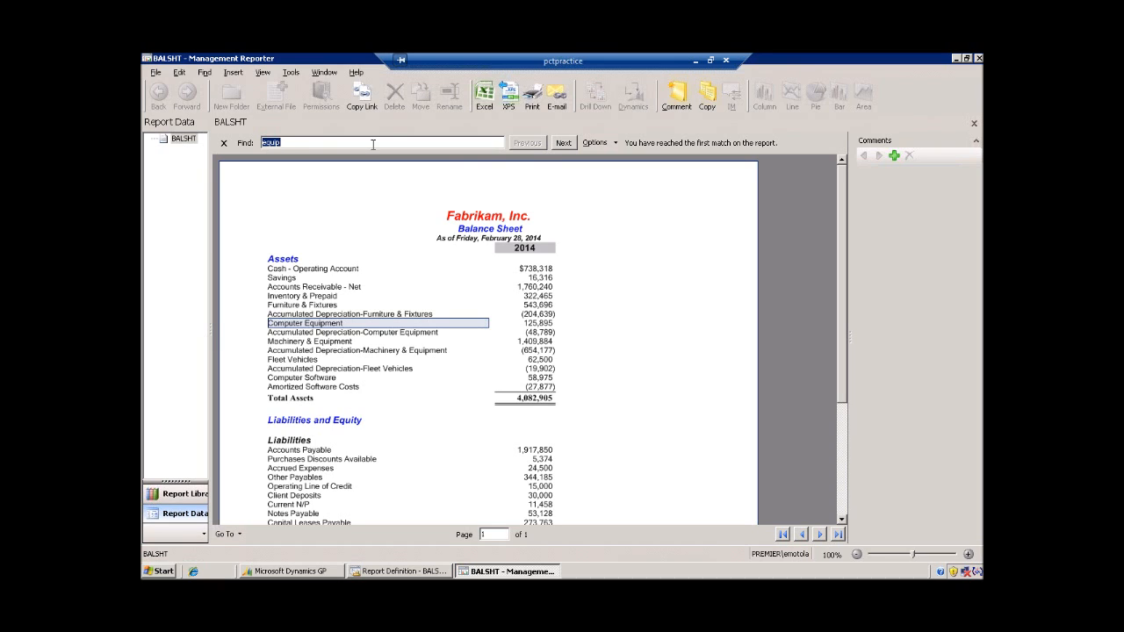
pyautogui.click(204, 72)
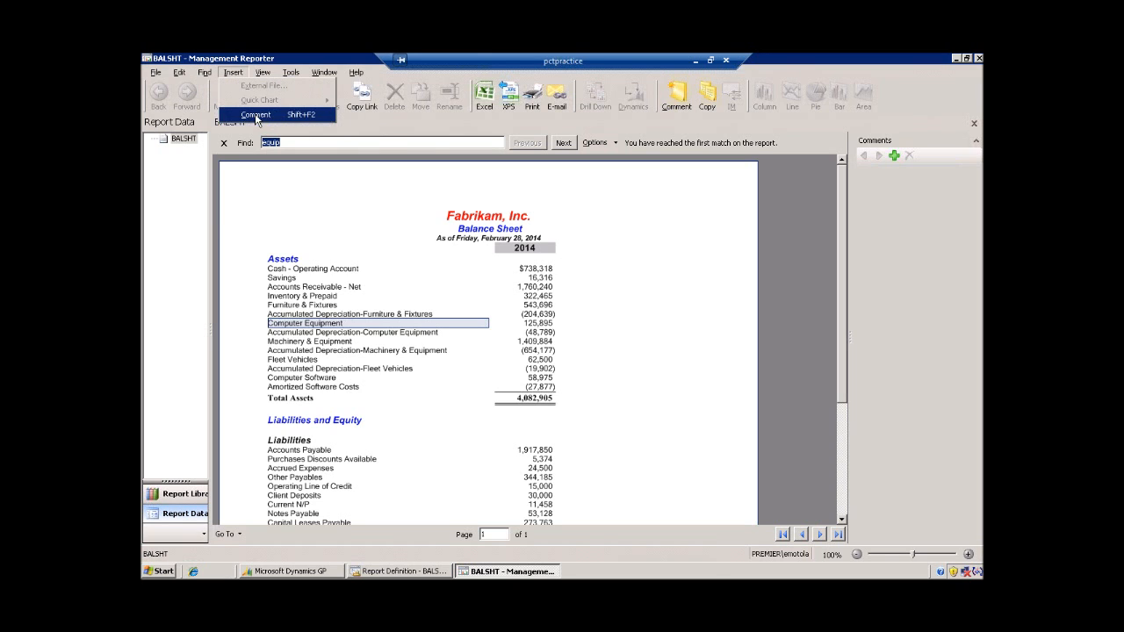
pyautogui.click(263, 72)
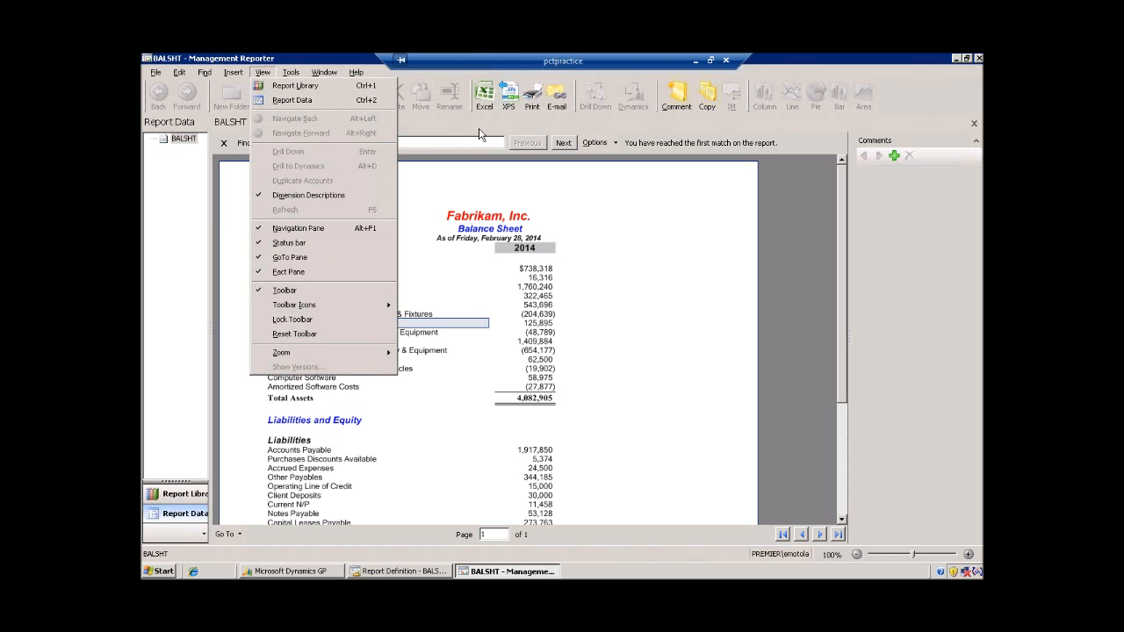
pyautogui.click(480, 134)
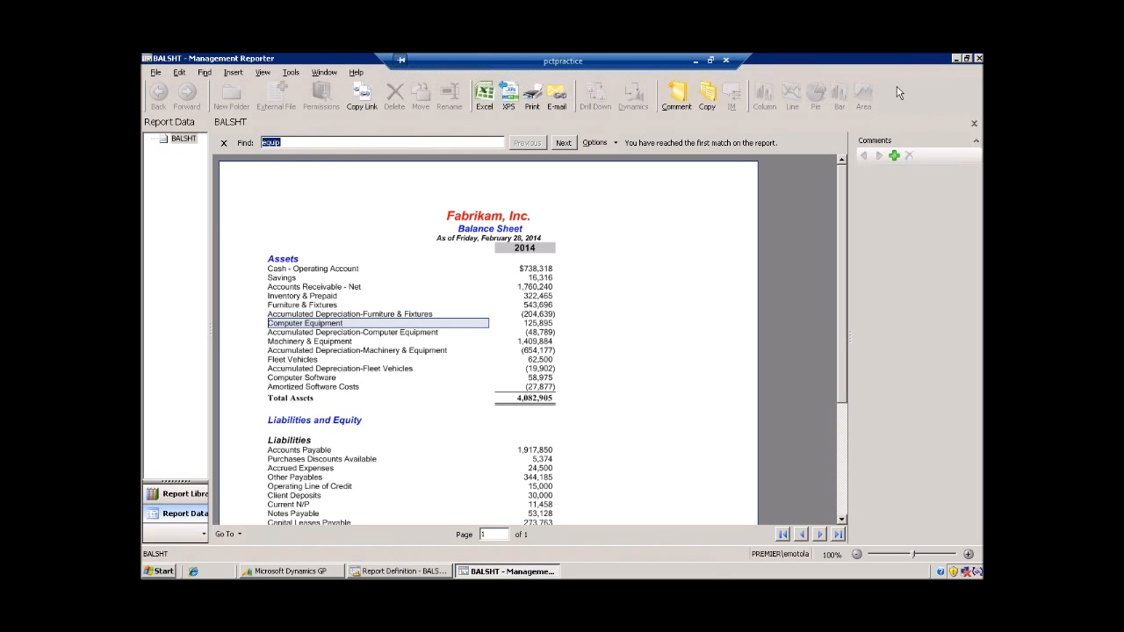
# Minimize the BALSHT viewer and the remote session, and review the Deeper Microsoft Dynamics ERP Integration slide in PowerPoint
pyautogui.click(957, 59)
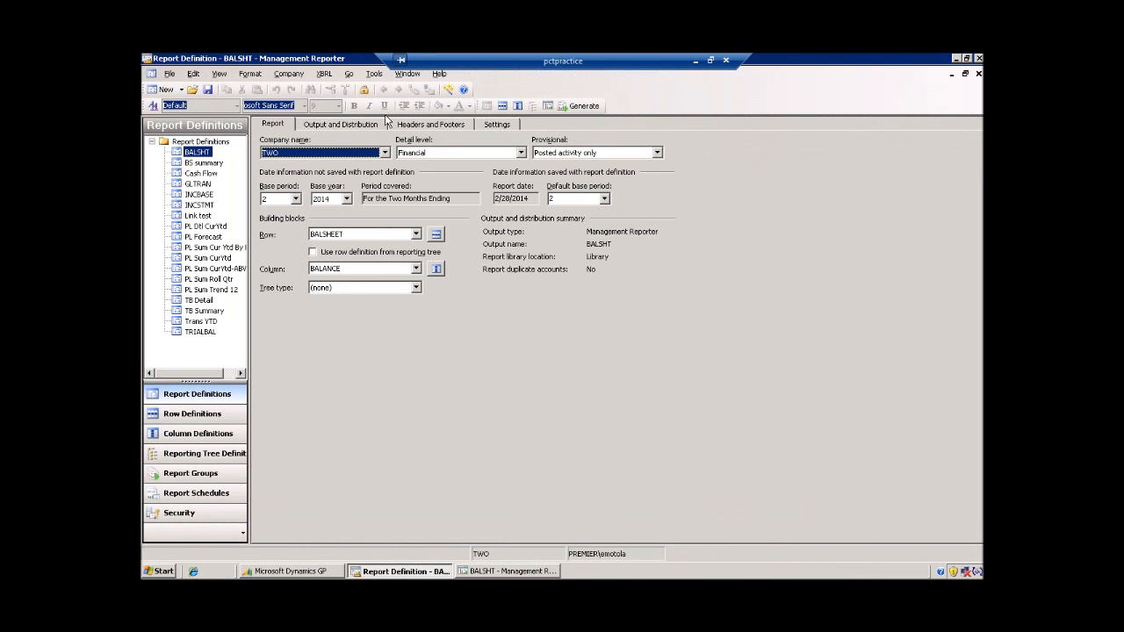
pyautogui.click(697, 62)
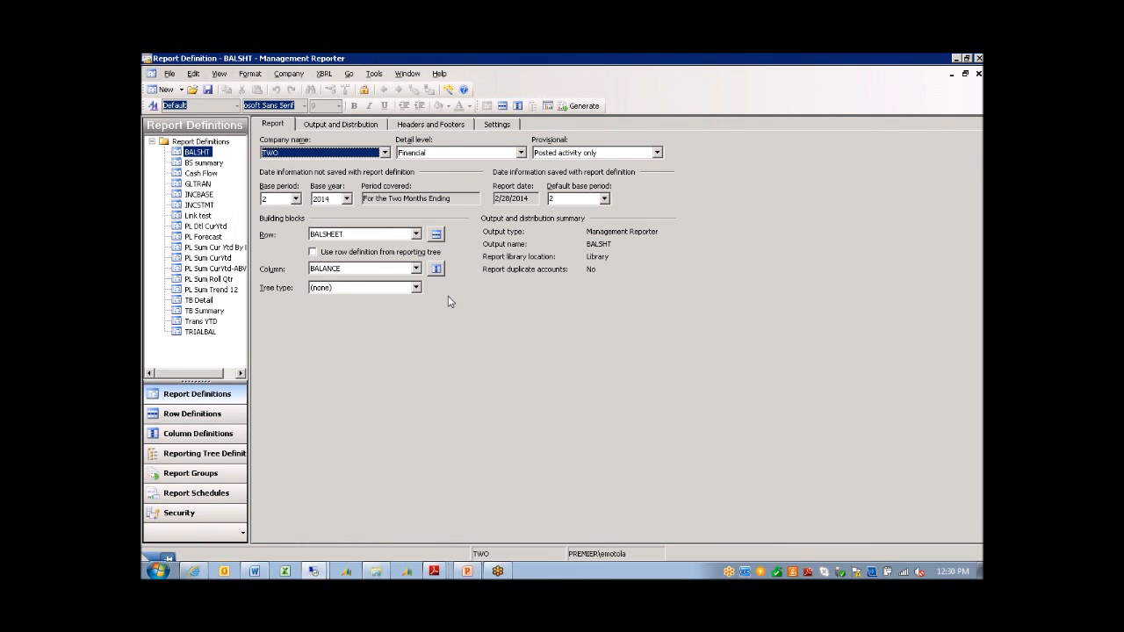
pyautogui.scroll(-2, 402, 368)
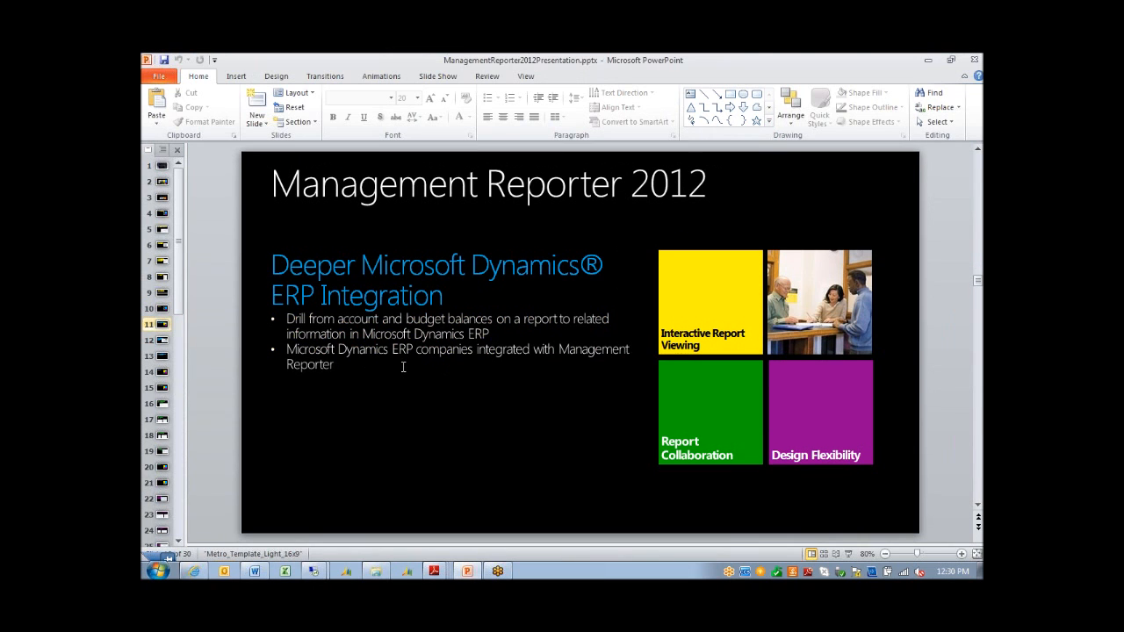
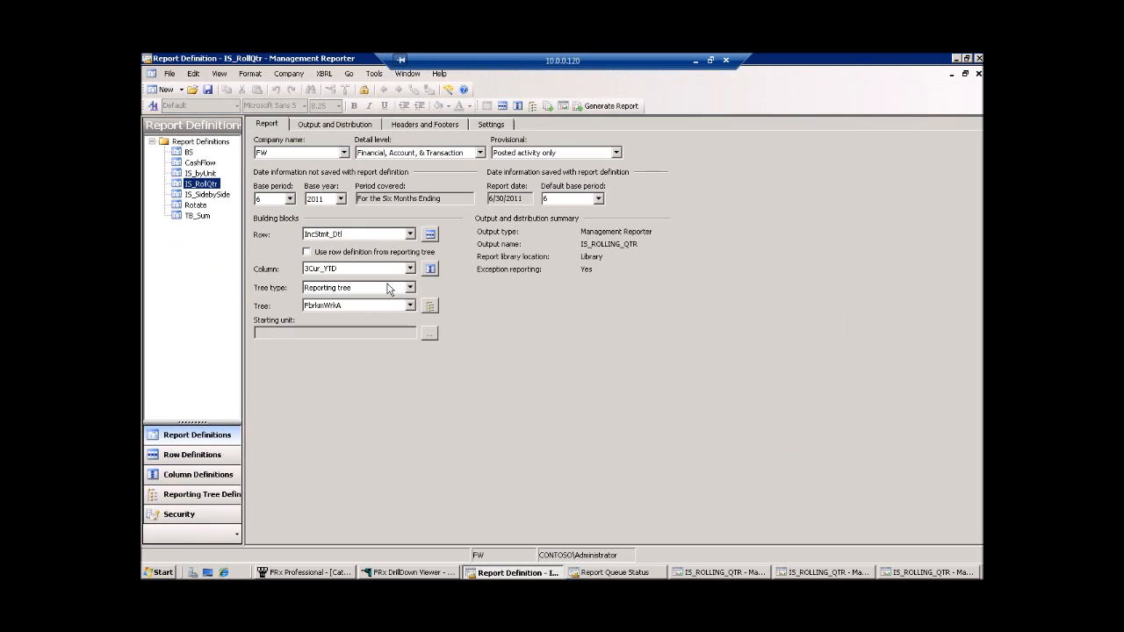
# Examine the page setup and additional options in the IS_RollQtr report settings, and cancel the dialog
pyautogui.click(491, 125)
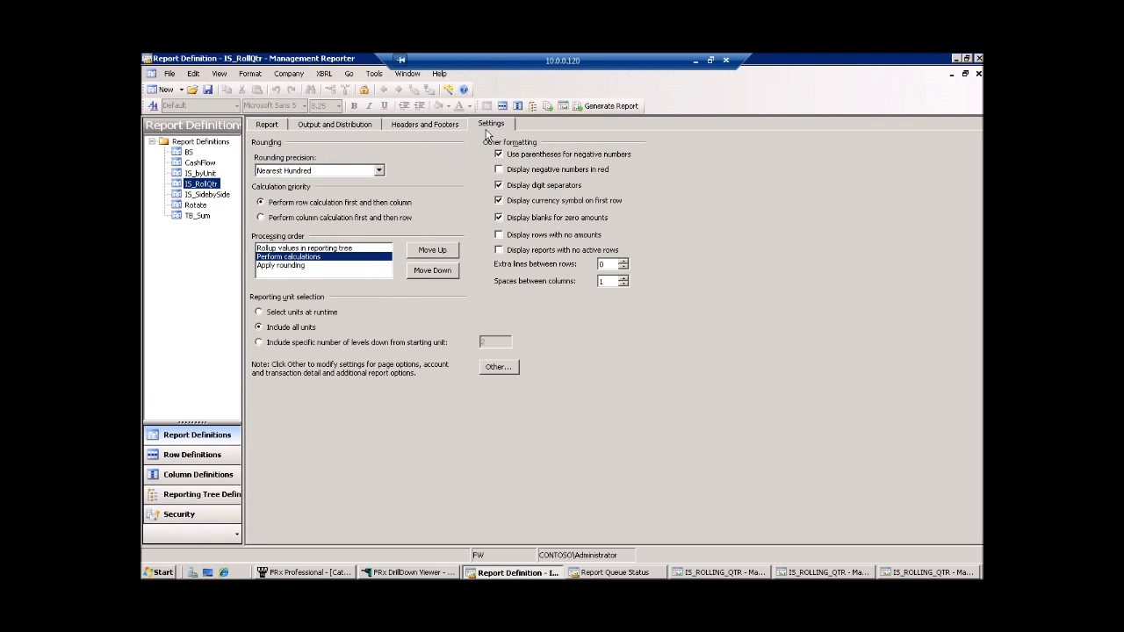
pyautogui.click(498, 368)
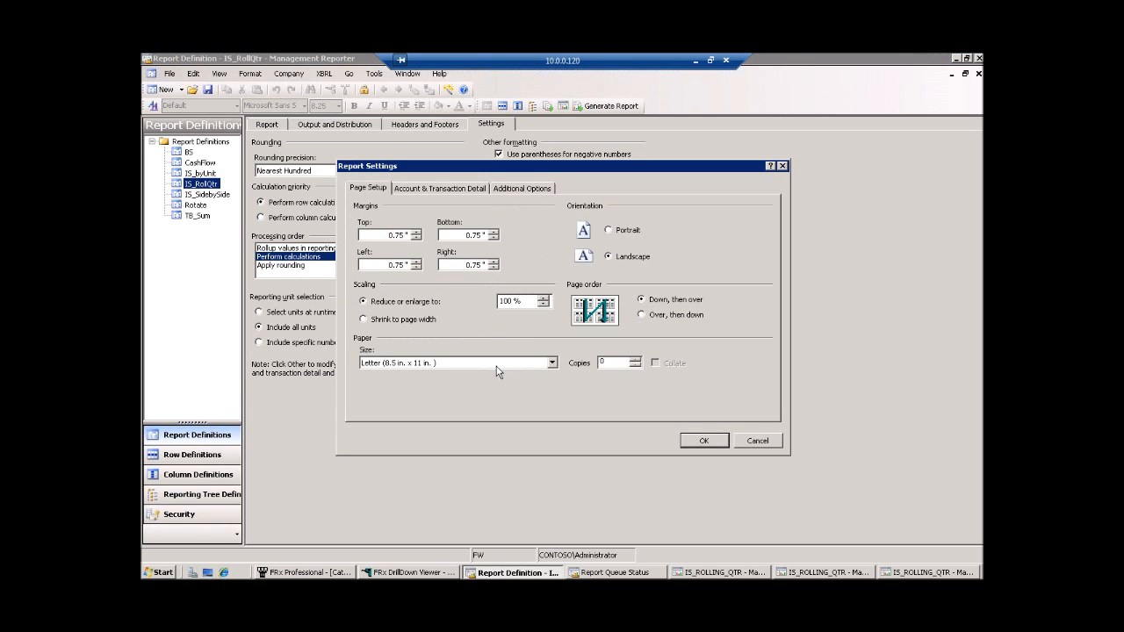
pyautogui.click(514, 189)
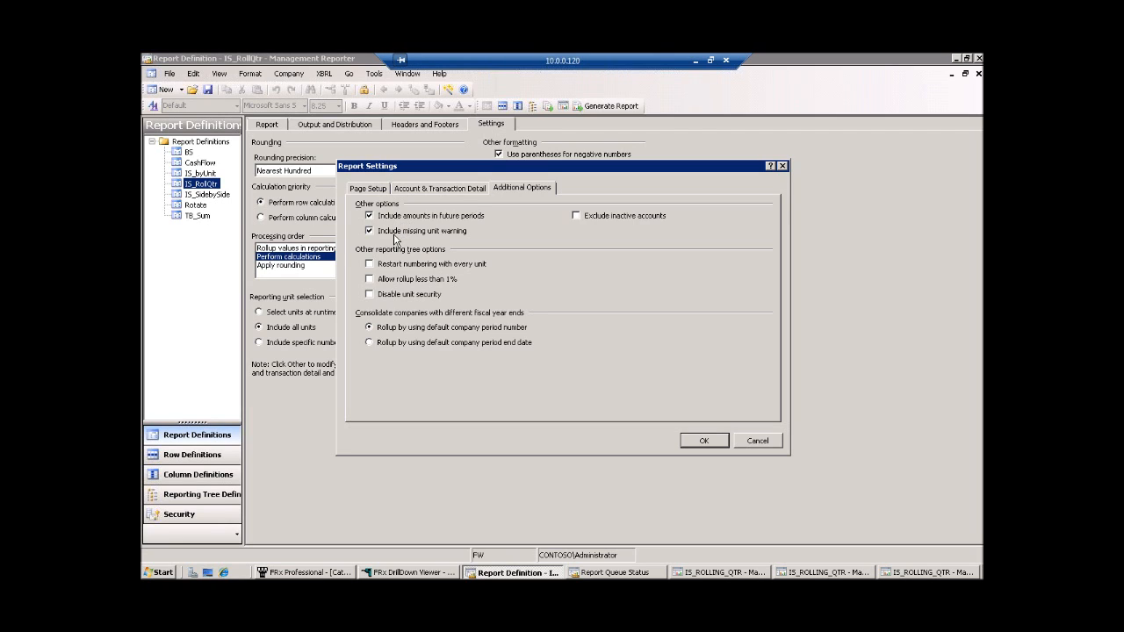
pyautogui.click(758, 440)
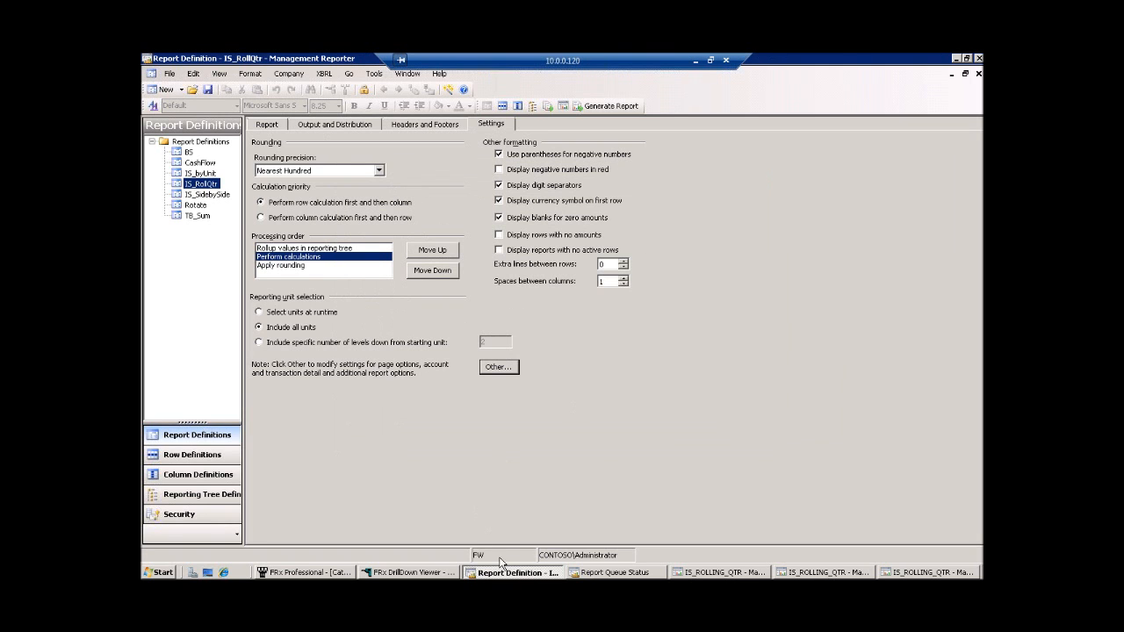
# Switch to the pctpractice remote desktop session and open the Missing Account Analysis in Management Reporter
pyautogui.click(695, 61)
pyautogui.click(315, 571)
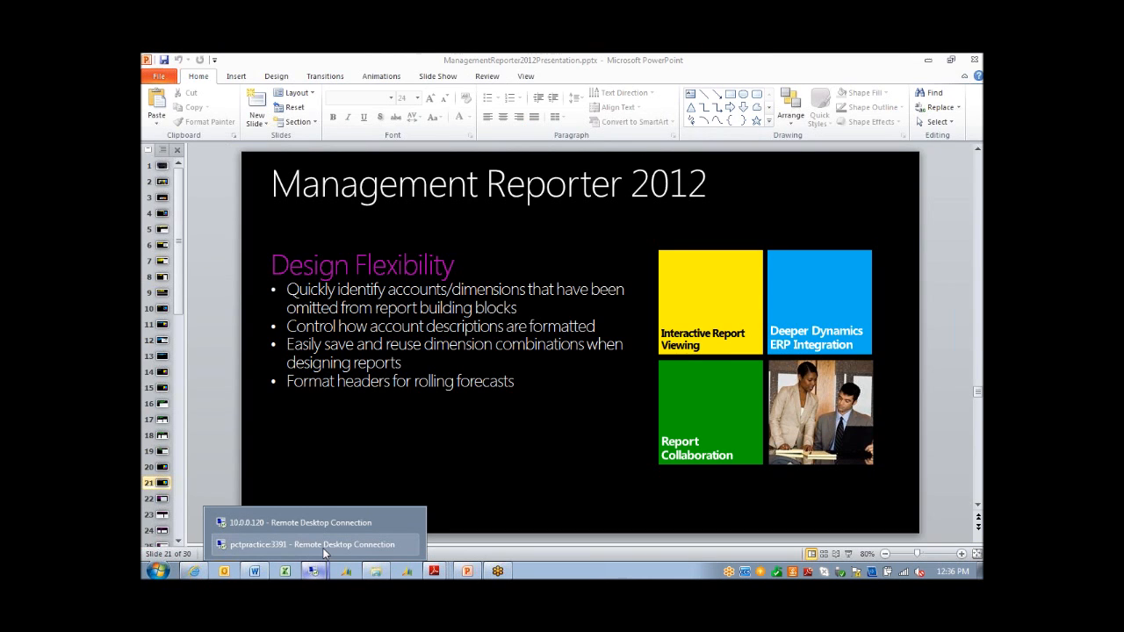
pyautogui.click(324, 545)
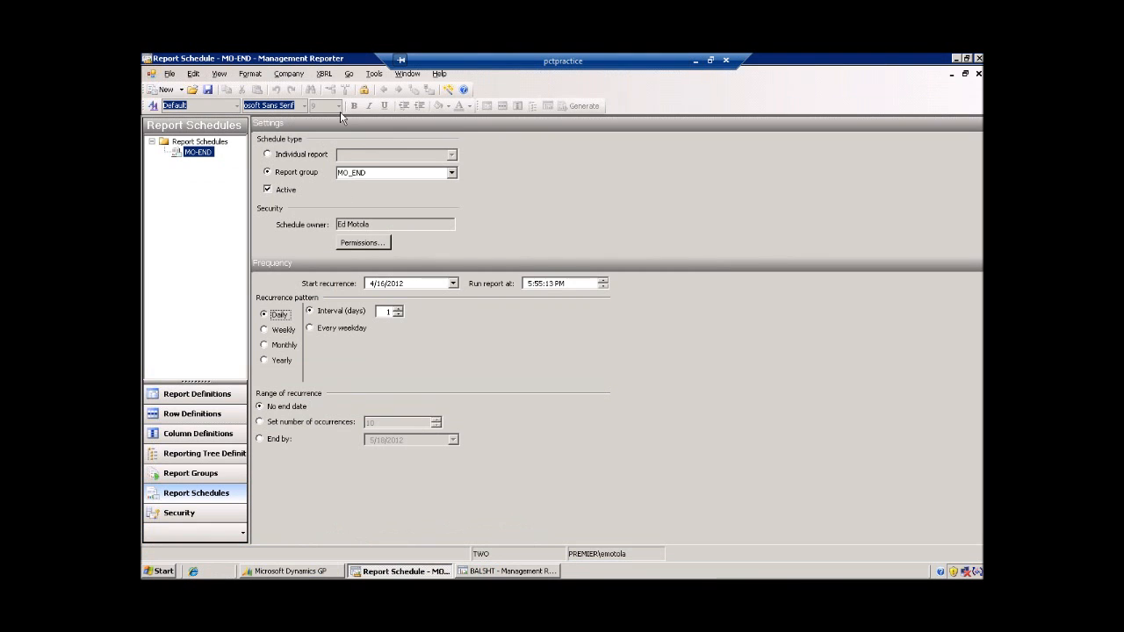
pyautogui.click(374, 75)
pyautogui.click(413, 134)
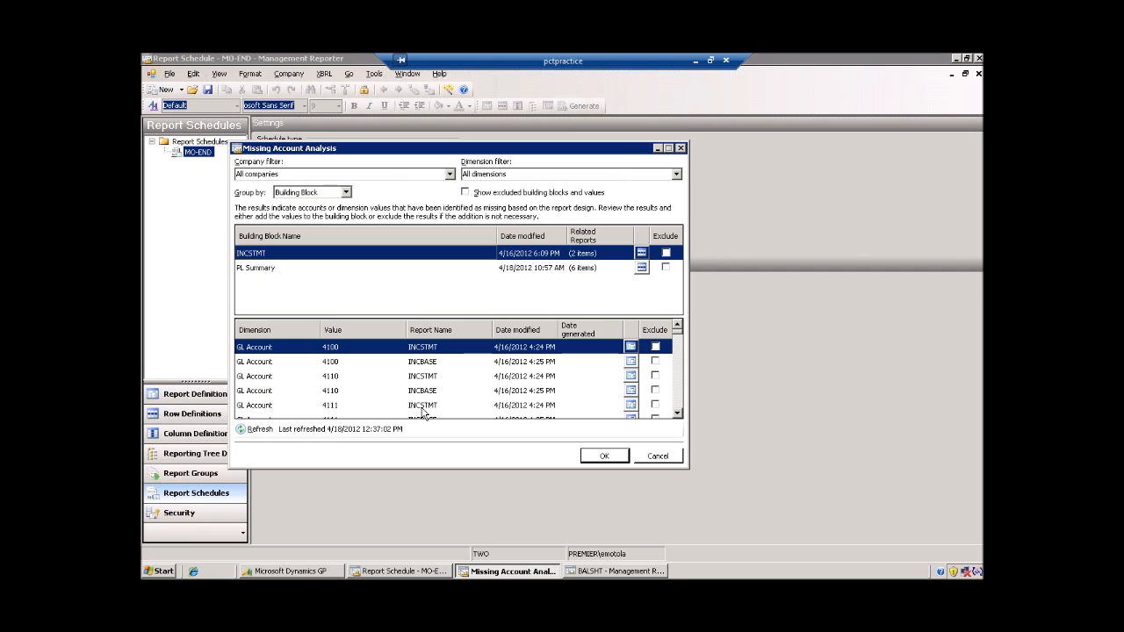
# Review the missing GL accounts for the PL Summary building block and open its row definition from the analysis
pyautogui.click(274, 278)
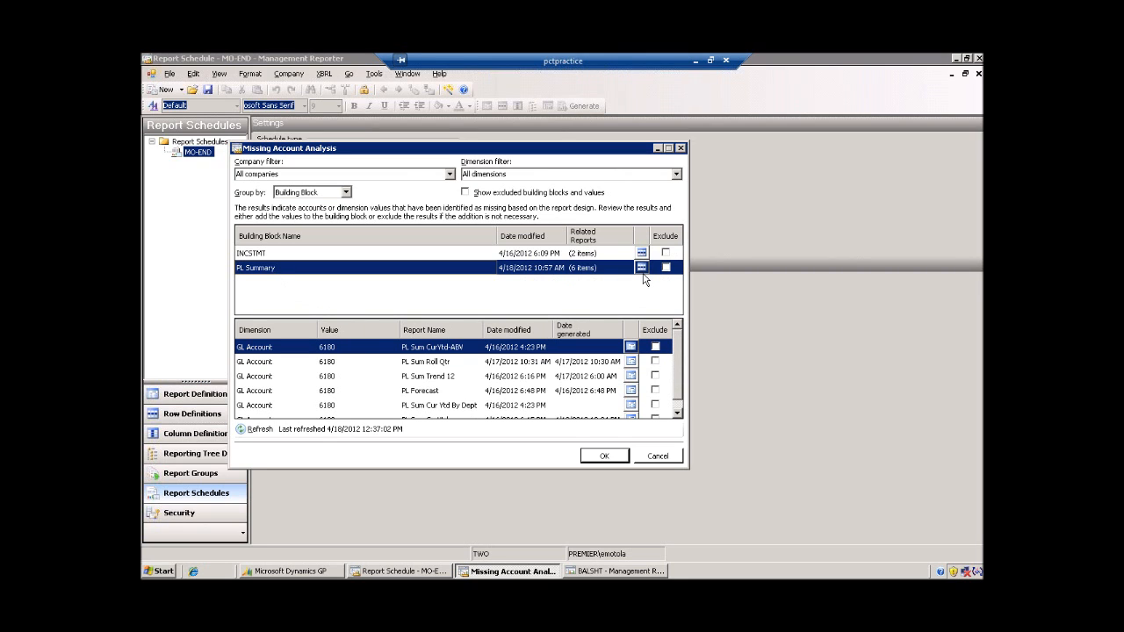
pyautogui.moveTo(334, 369); pyautogui.dragTo(331, 413)
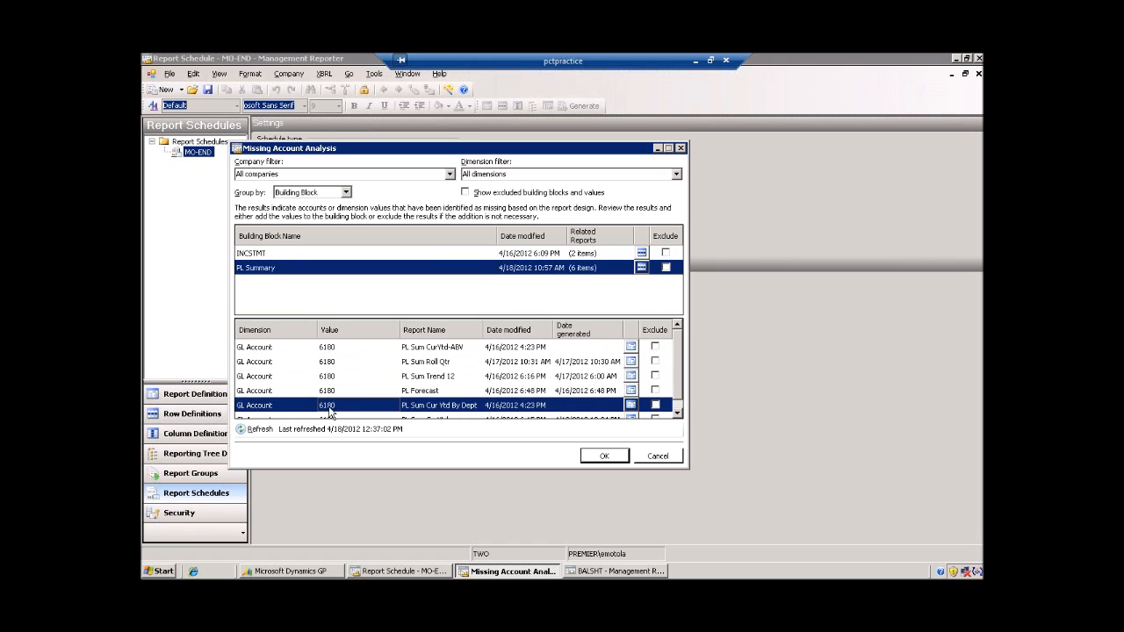
pyautogui.click(640, 269)
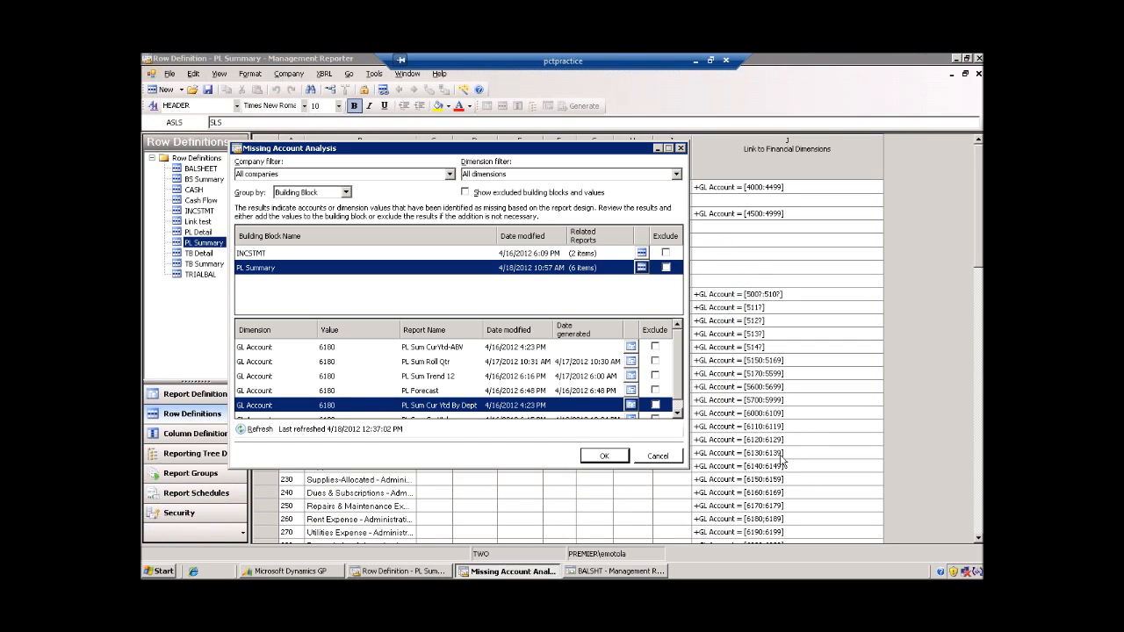
# Correct the Rent Expense row's GL Account link to the range 6180:6189, close the analysis, and save PL Summary
pyautogui.click(756, 519)
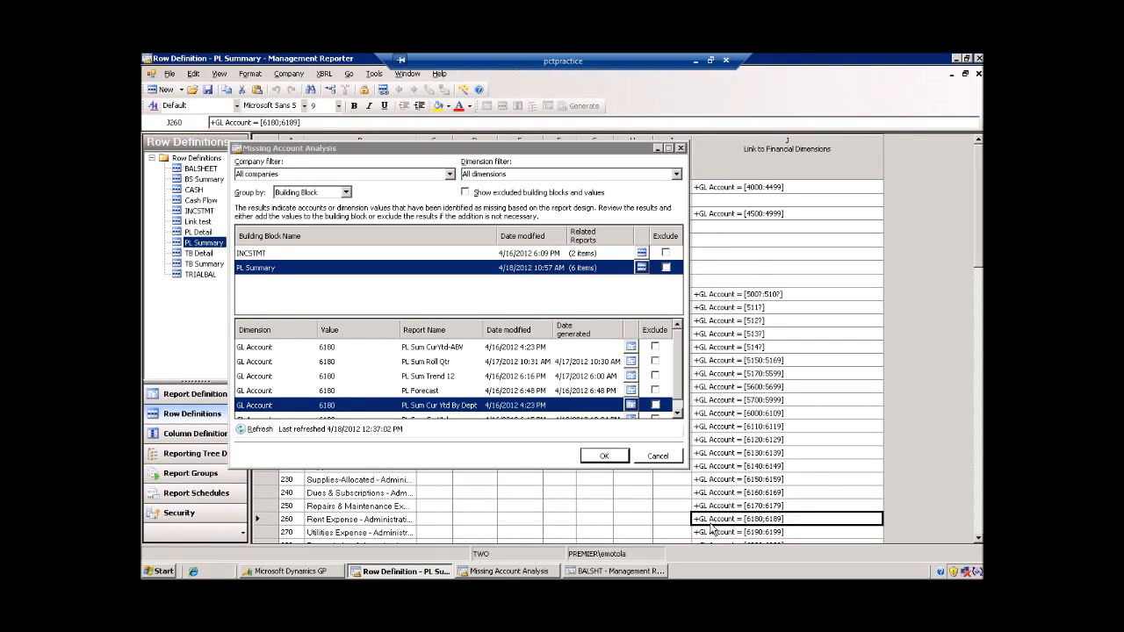
pyautogui.doubleClick(755, 520)
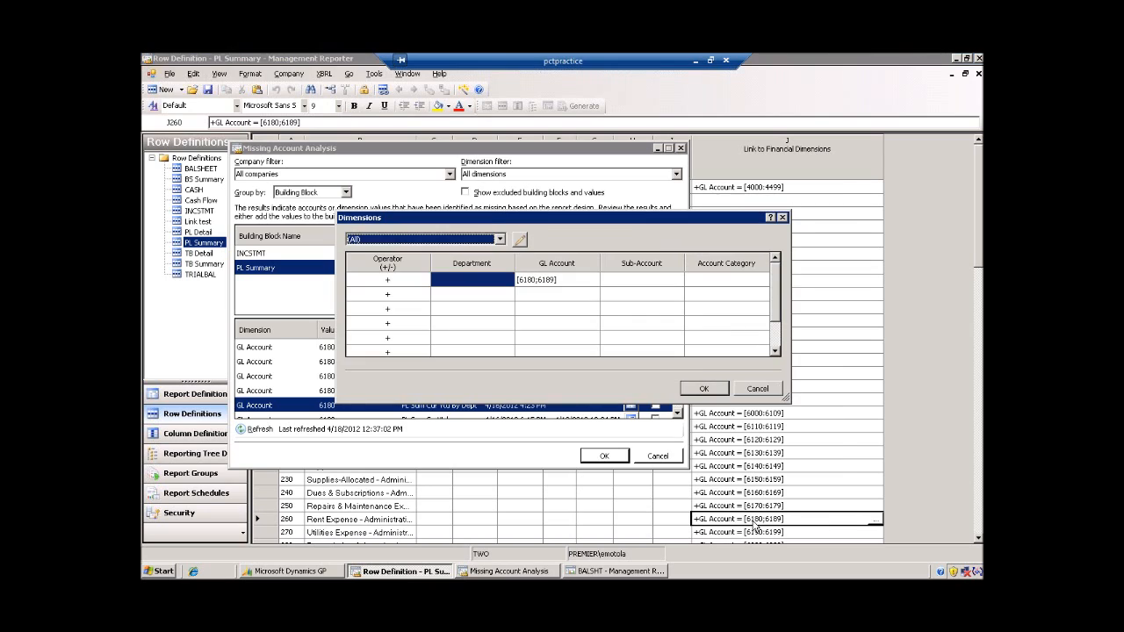
pyautogui.doubleClick(541, 282)
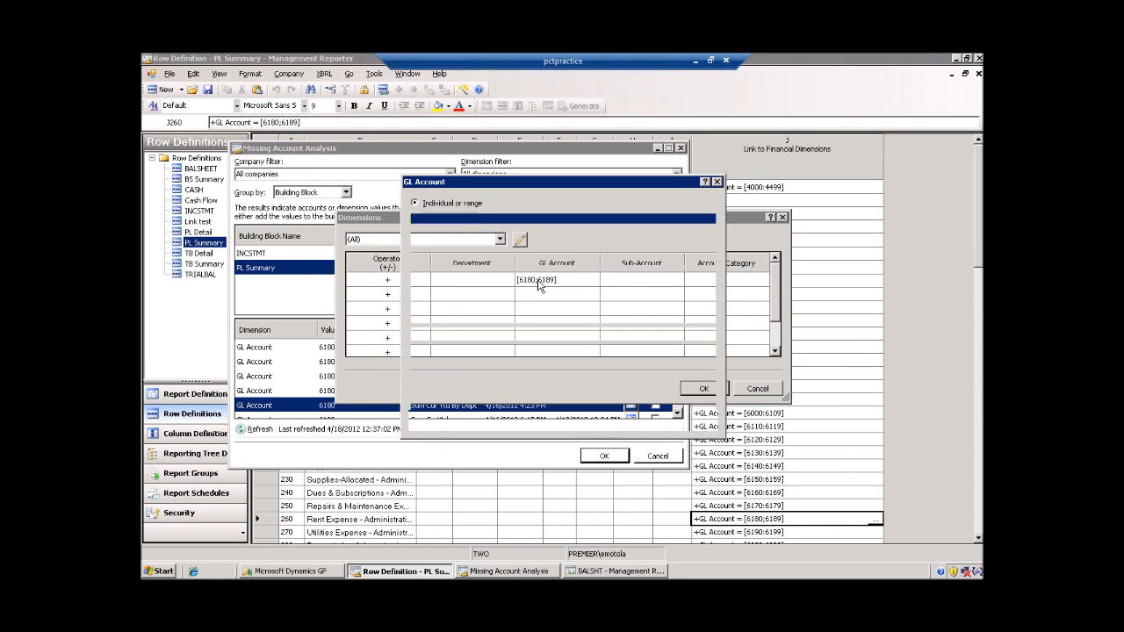
pyautogui.click(434, 237)
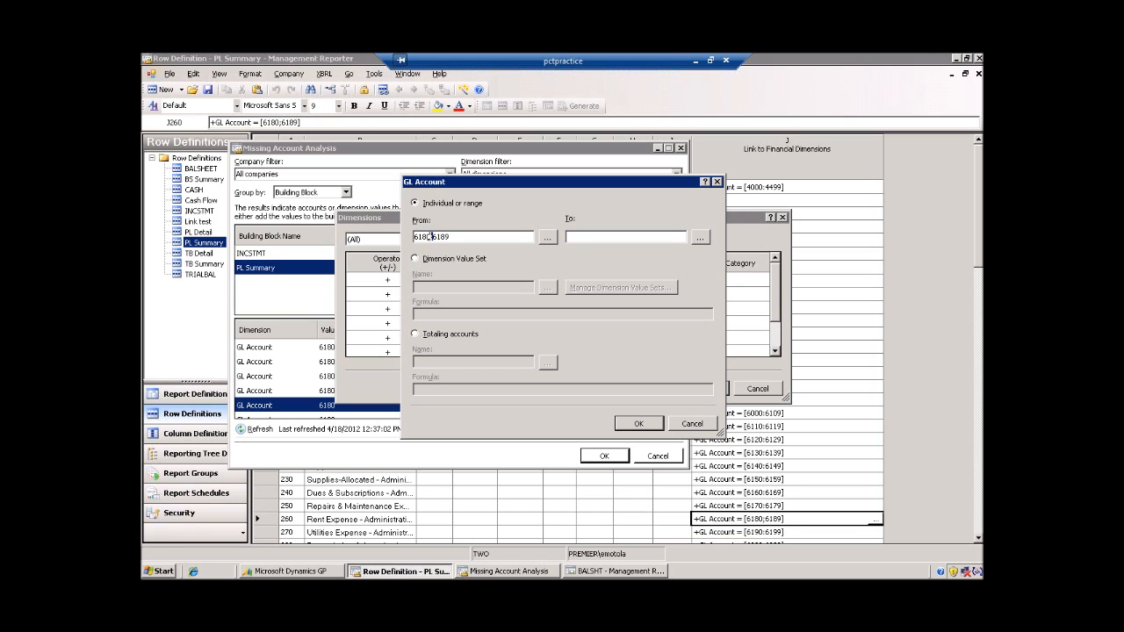
pyautogui.click(638, 423)
pyautogui.click(703, 389)
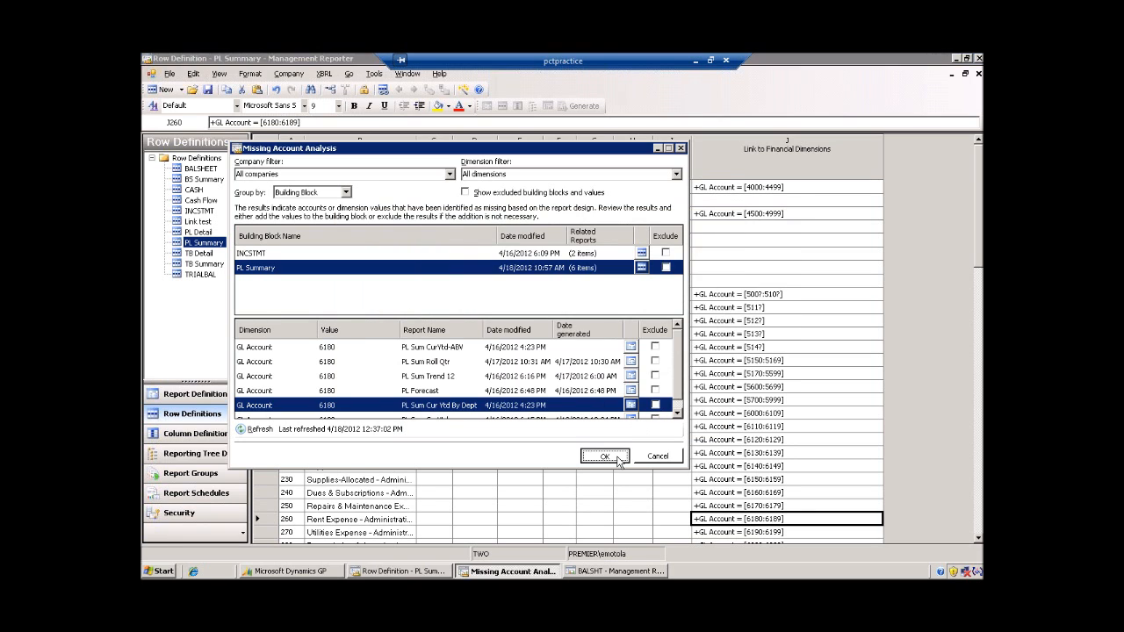
pyautogui.click(613, 455)
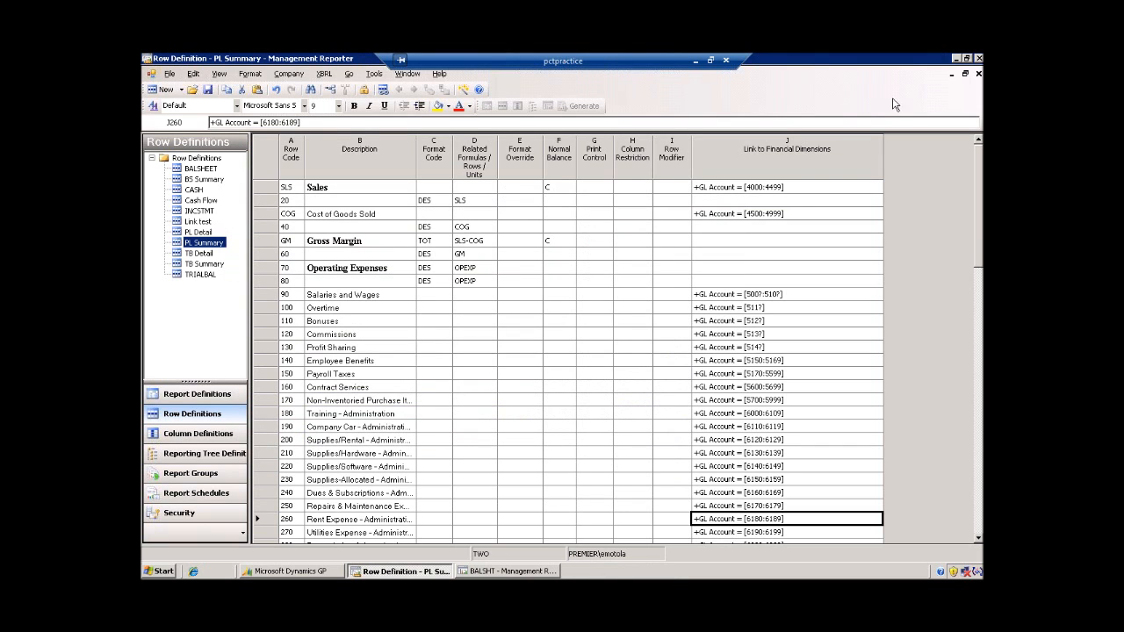
pyautogui.click(208, 90)
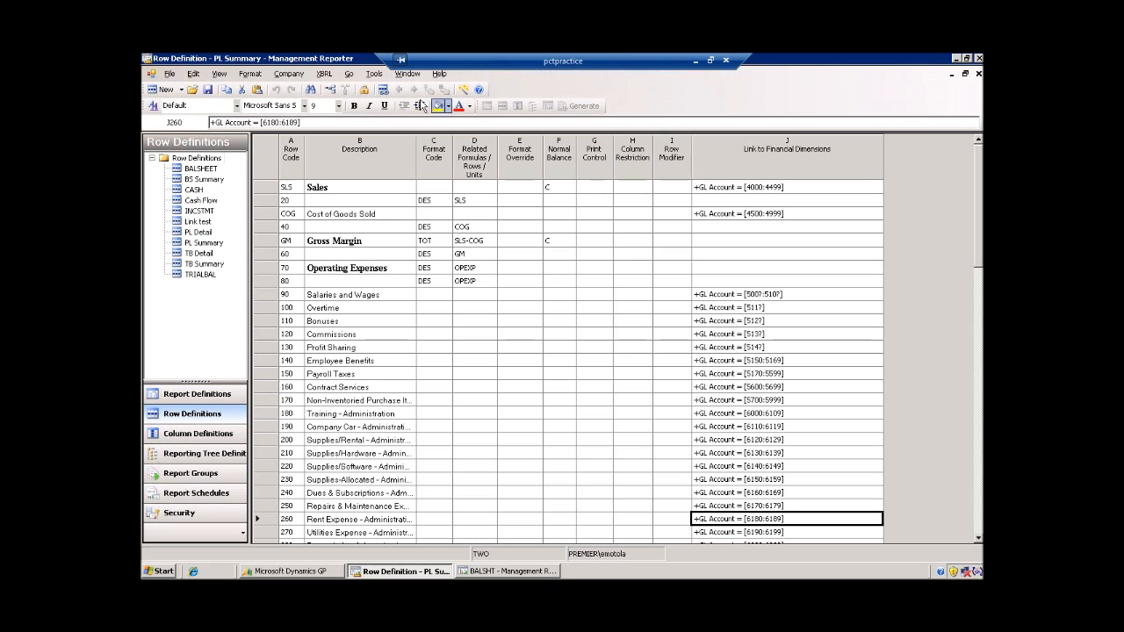
# Reopen the Missing Account Analysis and refresh its results
pyautogui.click(376, 75)
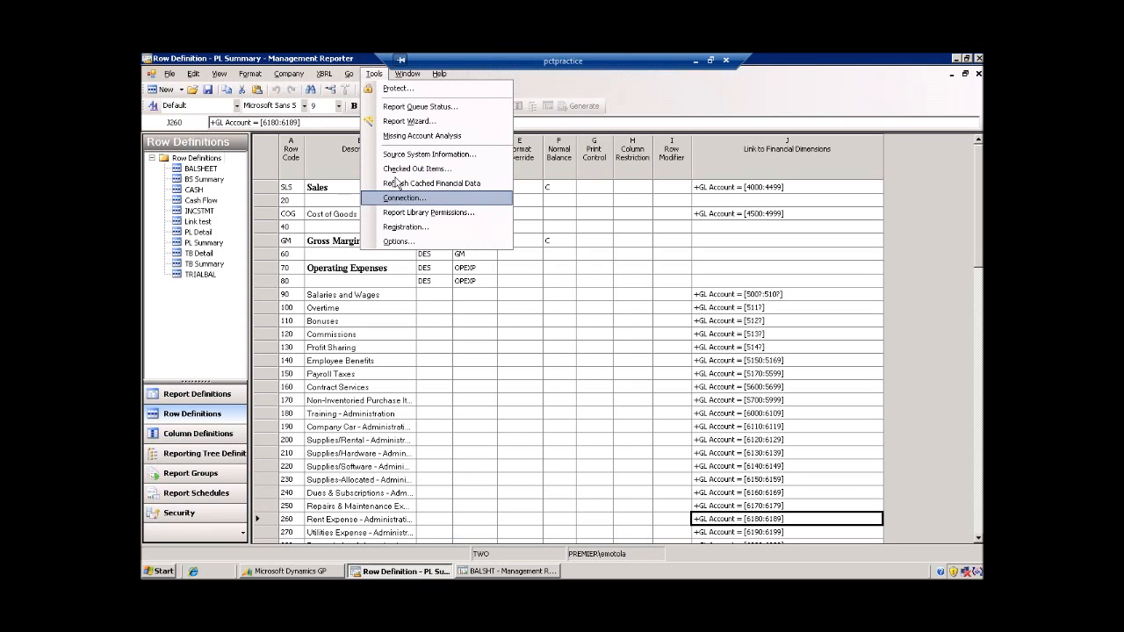
pyautogui.click(417, 135)
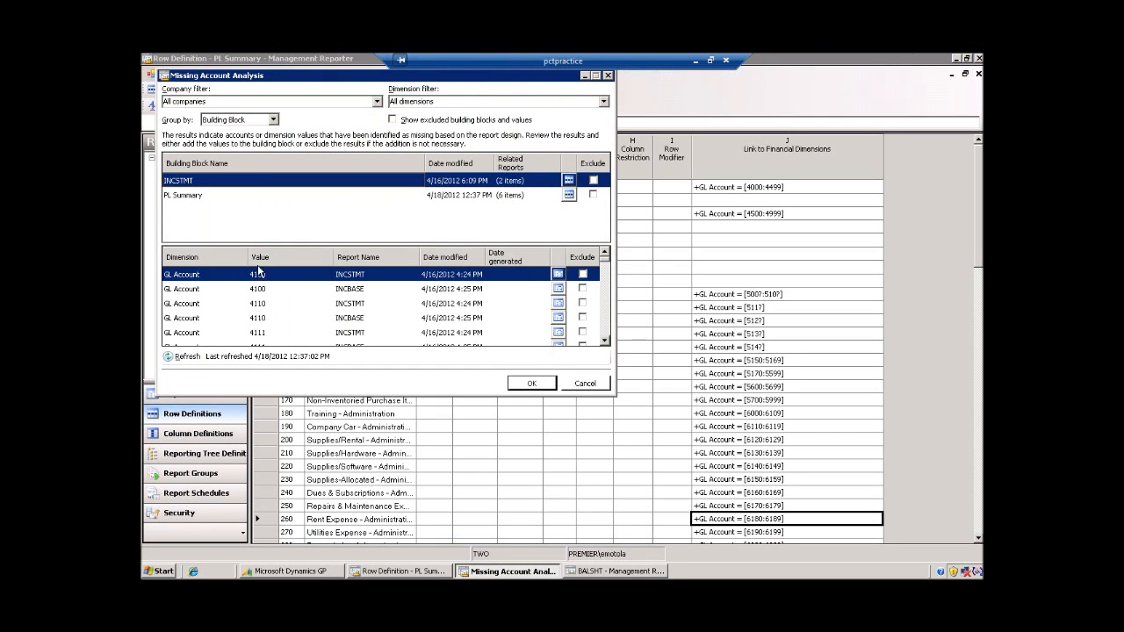
pyautogui.click(187, 357)
pyautogui.click(357, 249)
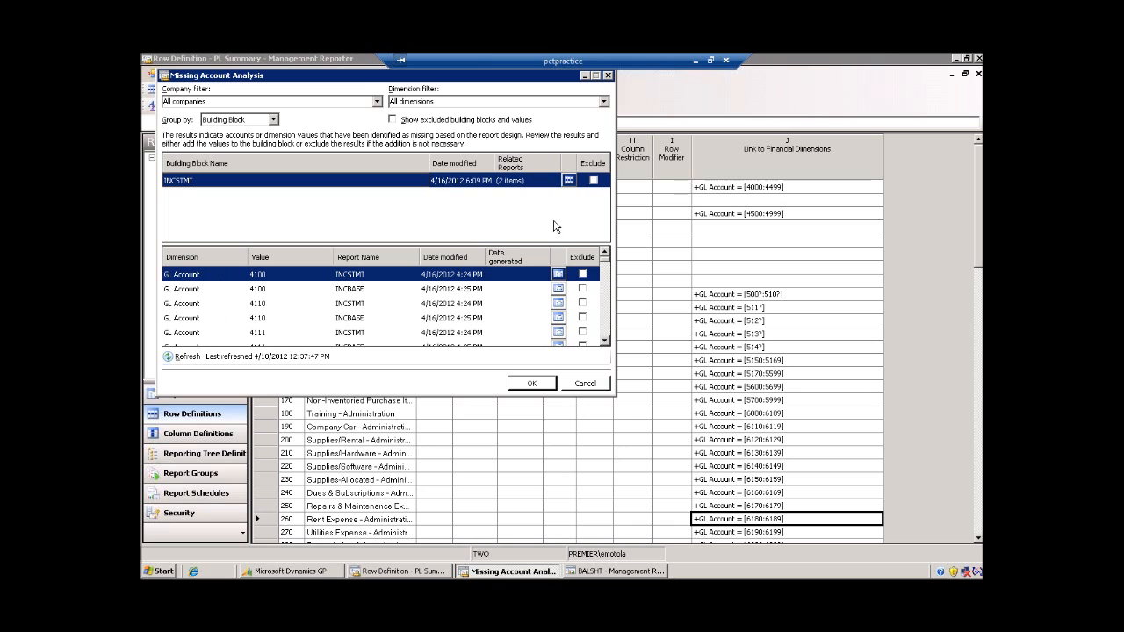
# Open the INCSTMT row definition from the analysis, link Sales Returns to GL Account 5100, and cancel the analysis
pyautogui.click(571, 181)
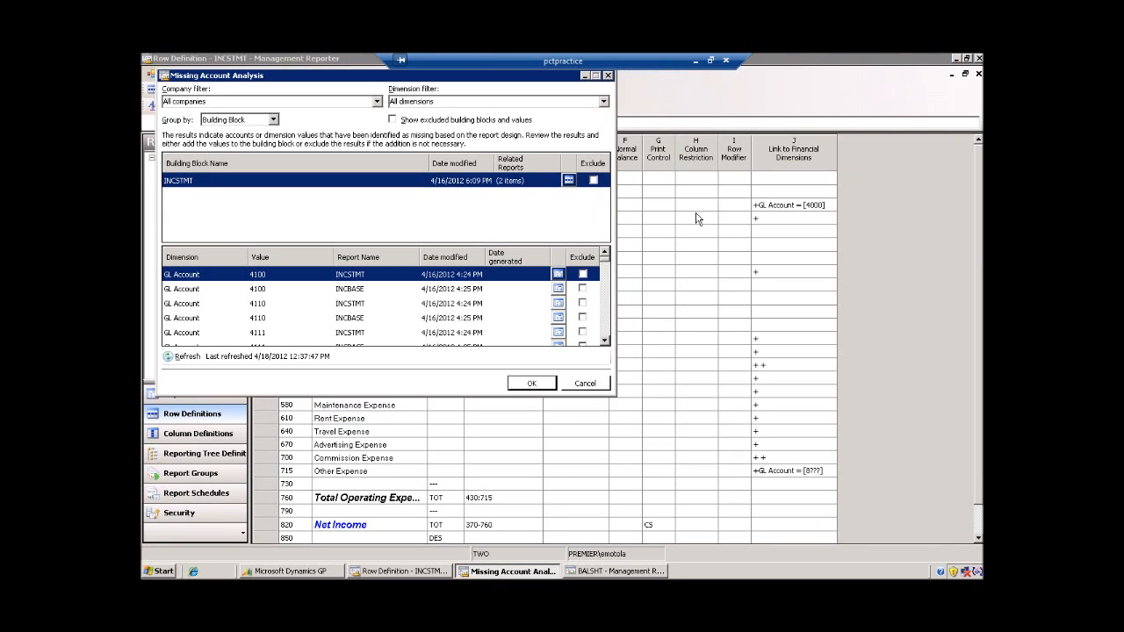
pyautogui.click(758, 220)
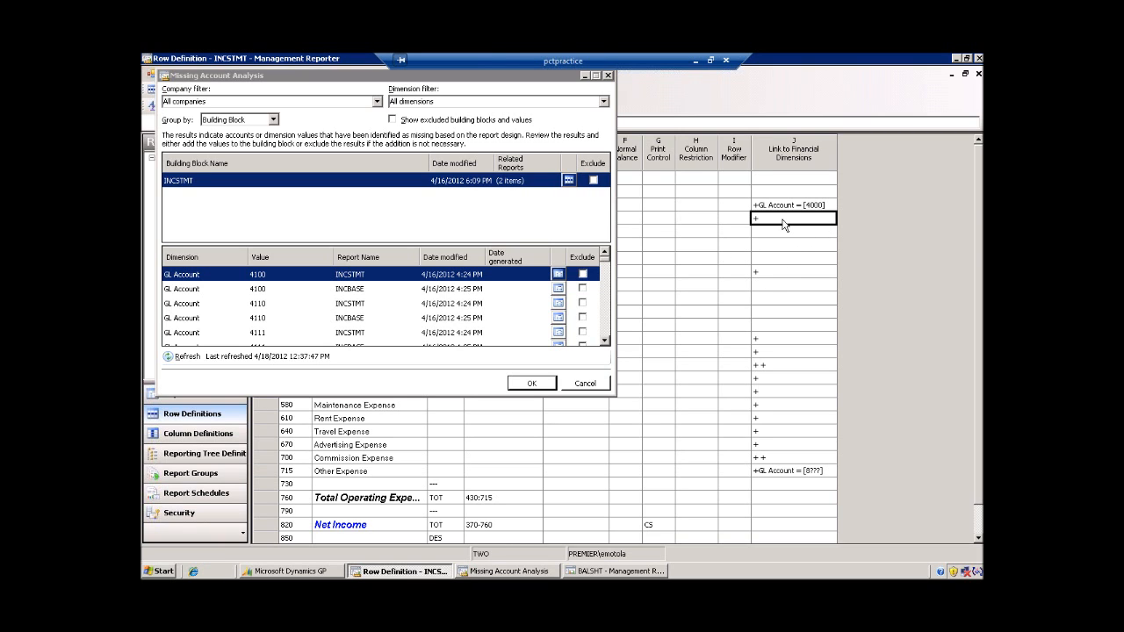
pyautogui.write('5100')
pyautogui.click(763, 273)
pyautogui.click(583, 384)
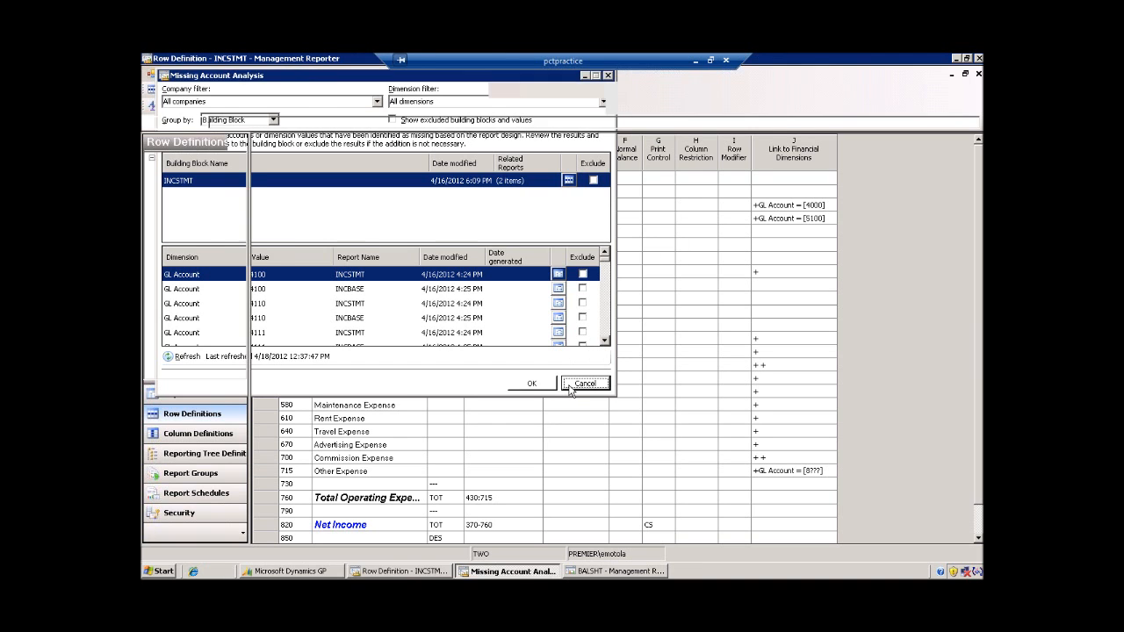
# Minimize the remote session to check the Design Flexibility slide in PowerPoint, and return to Management Reporter
pyautogui.click(695, 61)
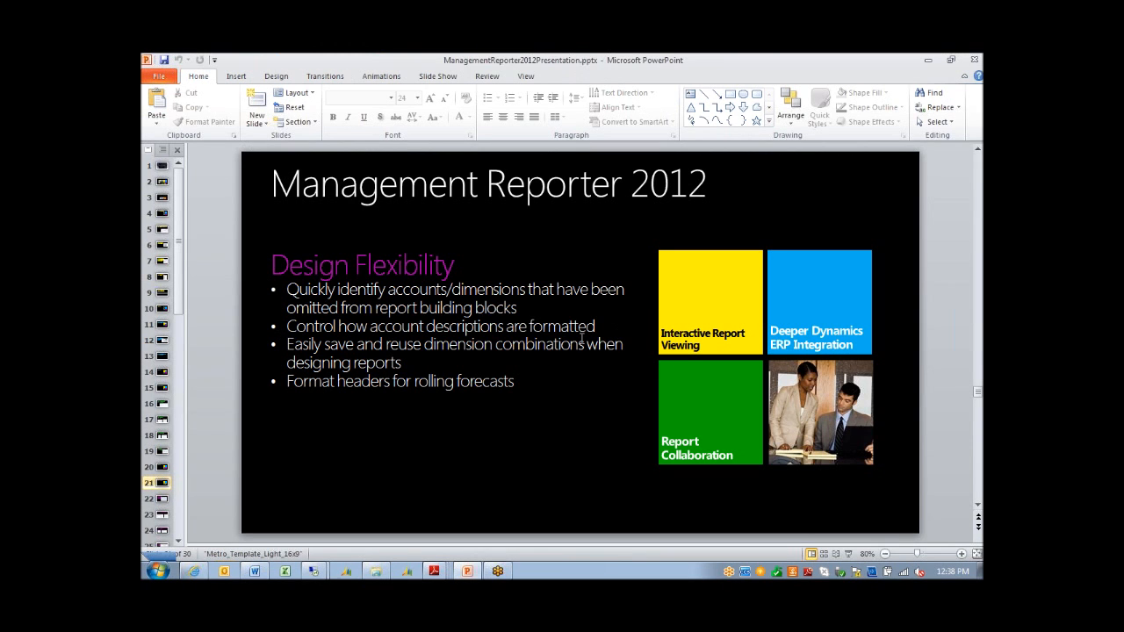
pyautogui.moveTo(314, 571)
pyautogui.click(356, 544)
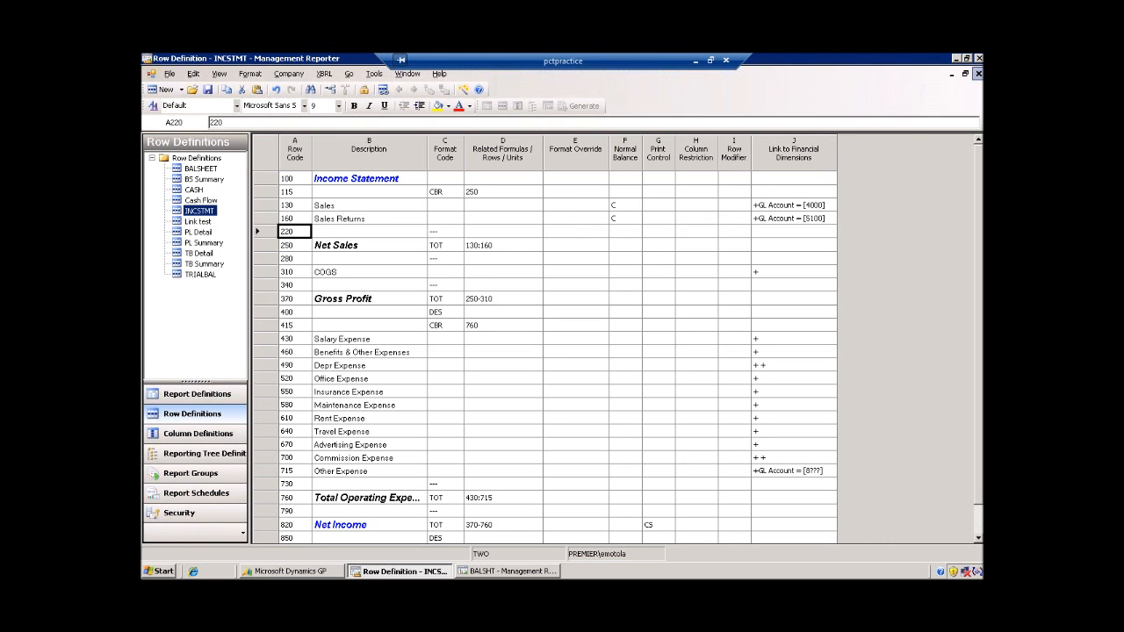
# Discard the INCSTMT changes and close the row definitions and the MO-END report schedule without saving
pyautogui.click(204, 242)
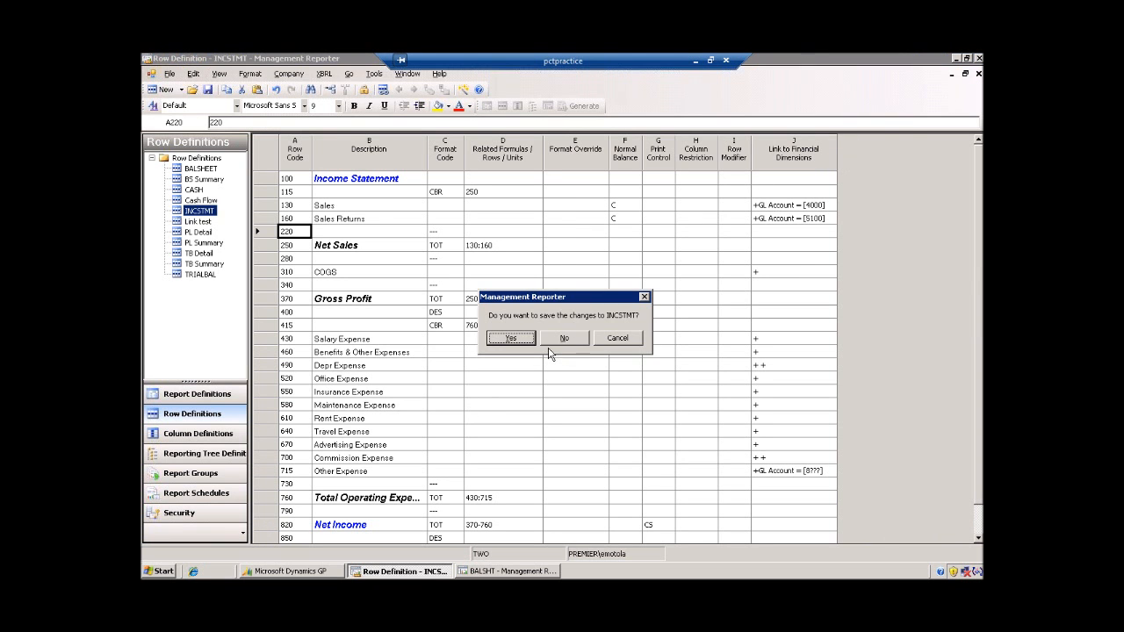
pyautogui.click(564, 339)
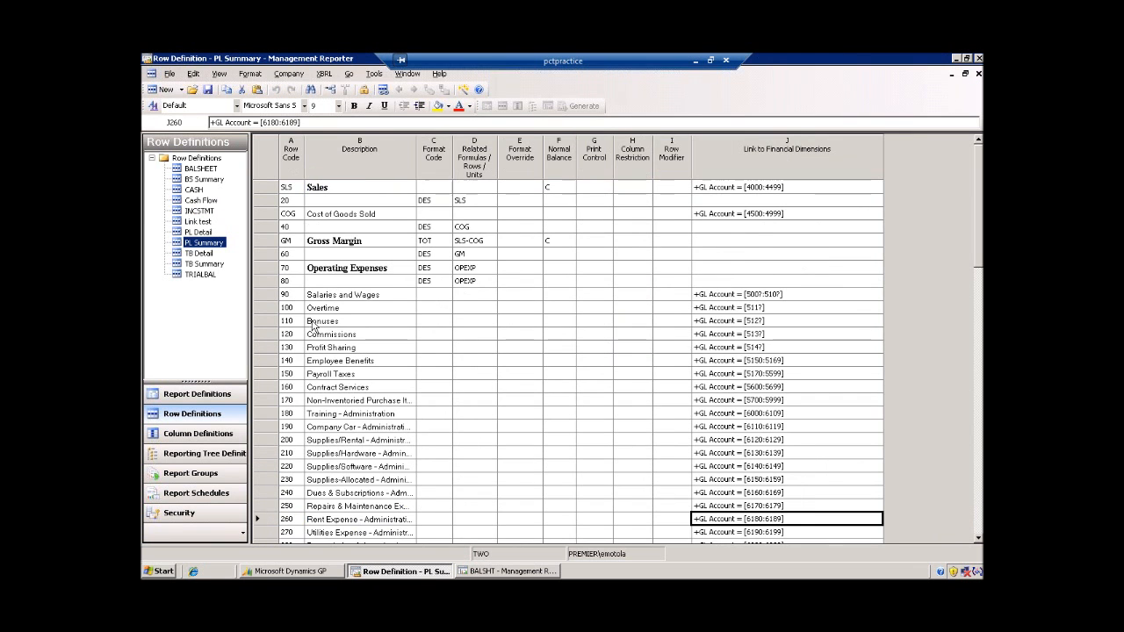
pyautogui.click(978, 74)
pyautogui.click(978, 74)
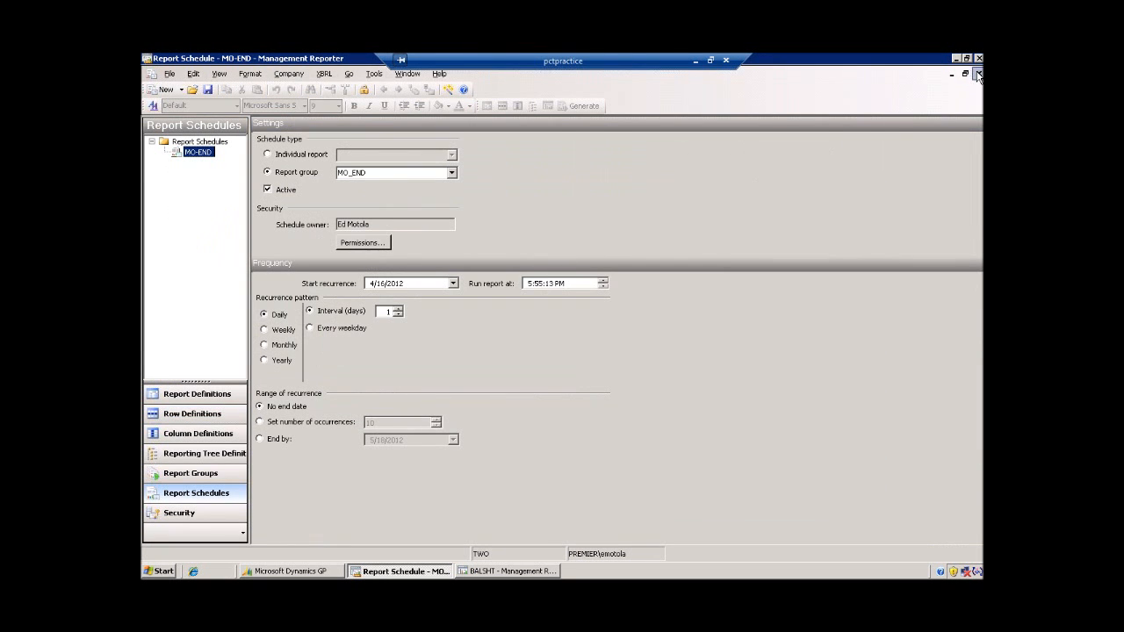
pyautogui.click(564, 338)
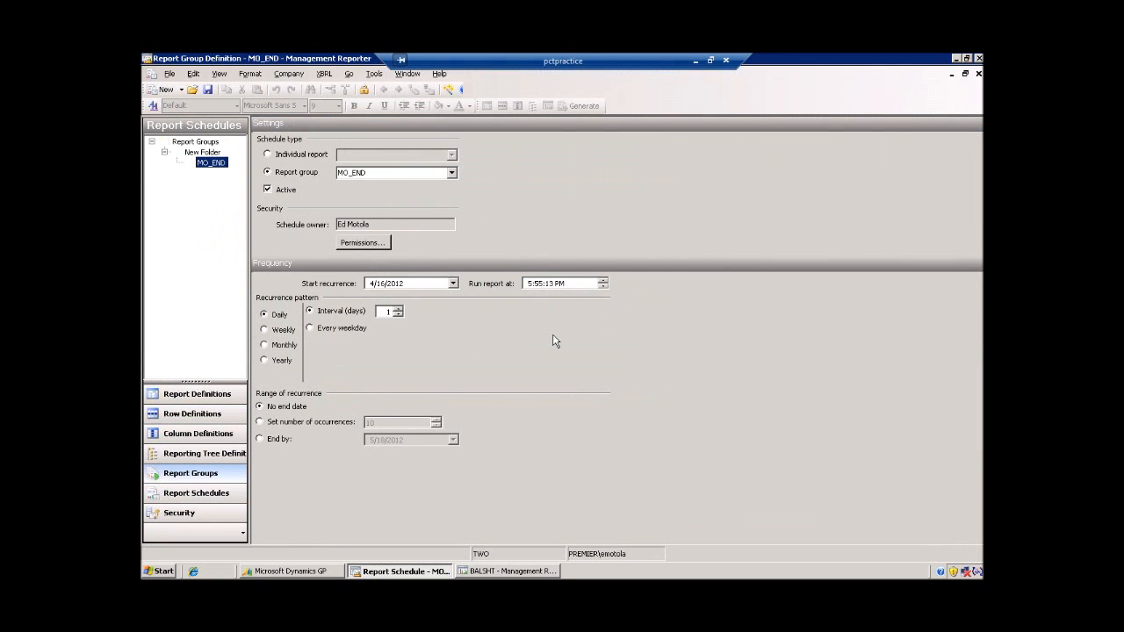
# List the report definitions and close the MO_END report group without saving its changes
pyautogui.click(180, 394)
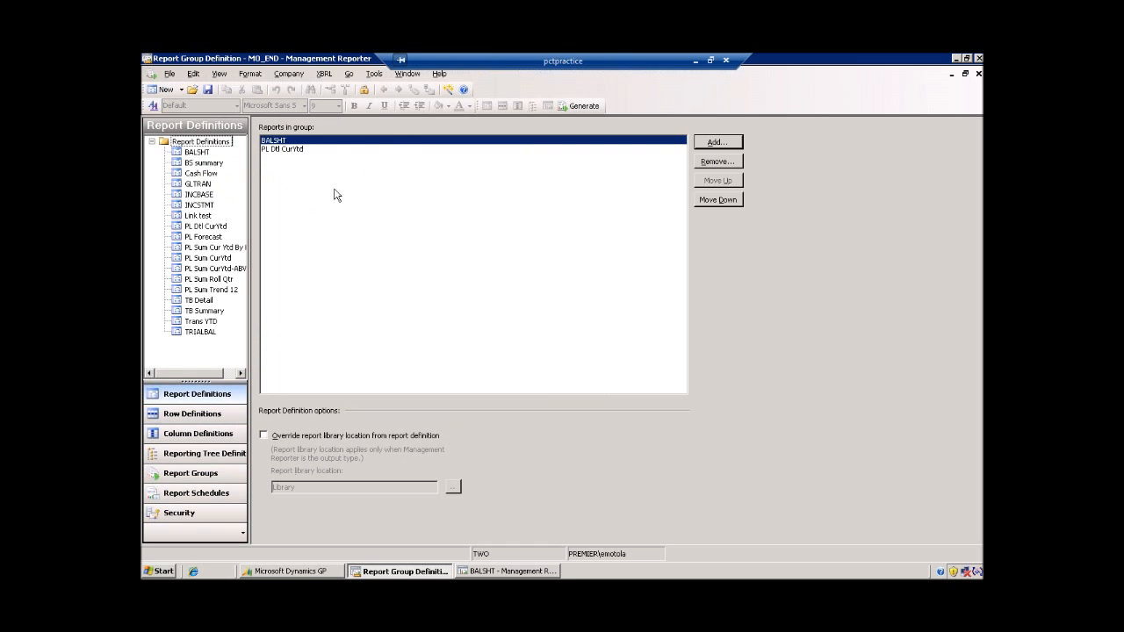
pyautogui.click(411, 75)
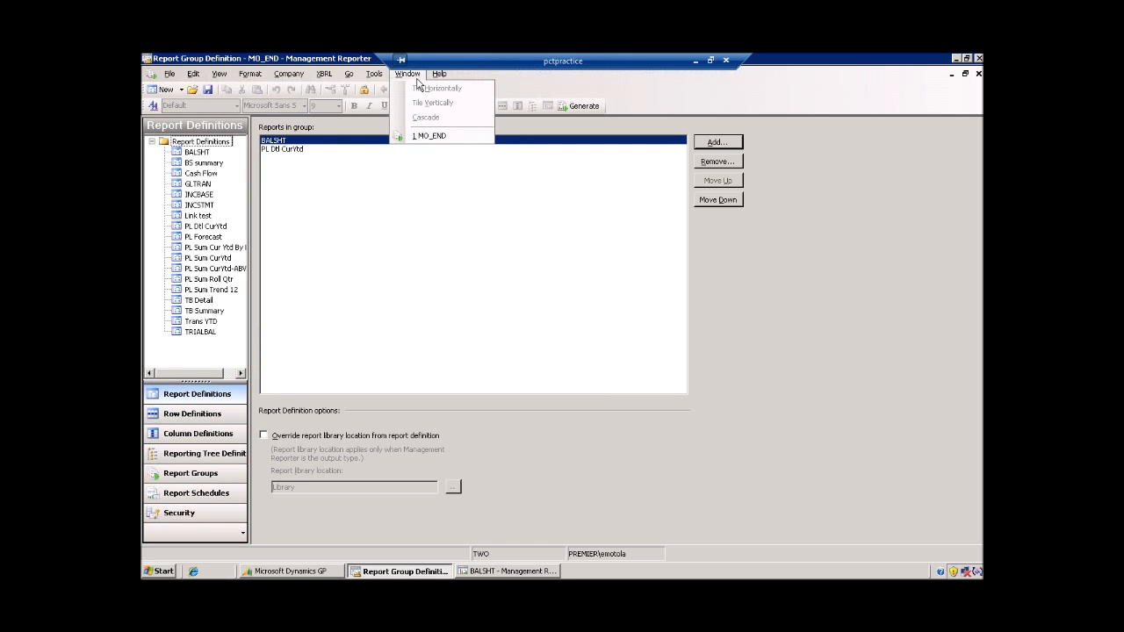
pyautogui.click(419, 137)
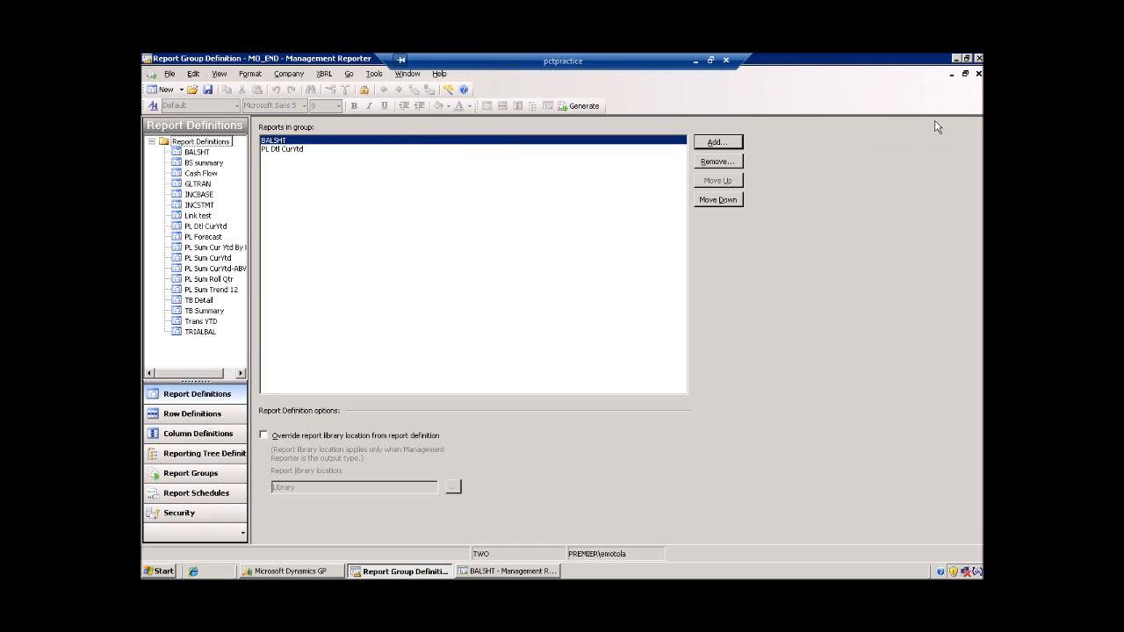
pyautogui.click(979, 73)
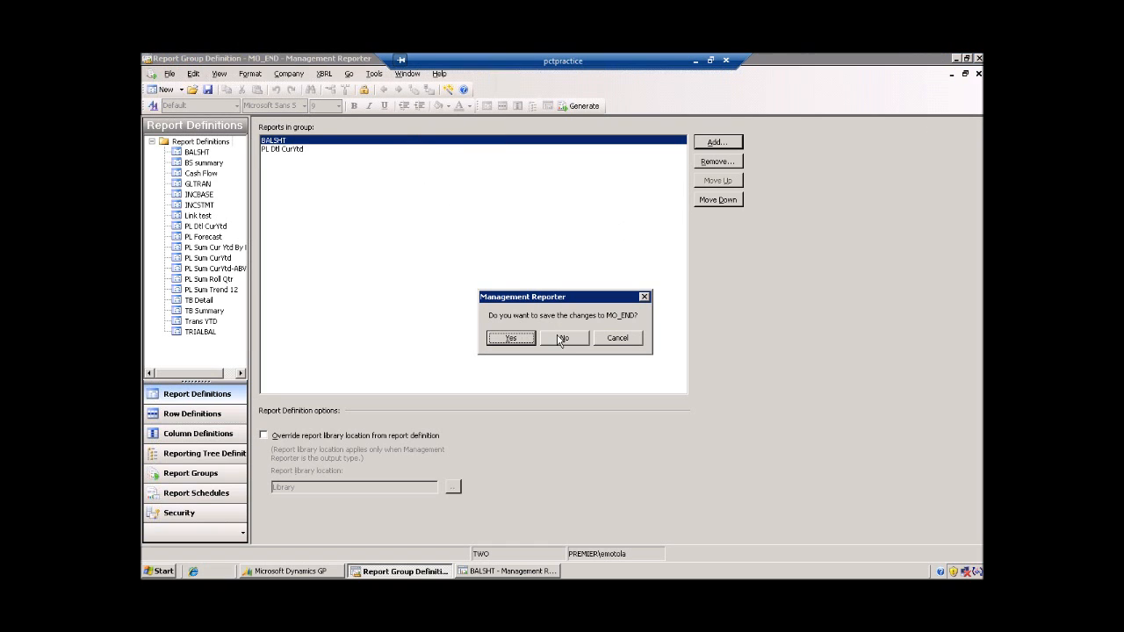
pyautogui.click(562, 339)
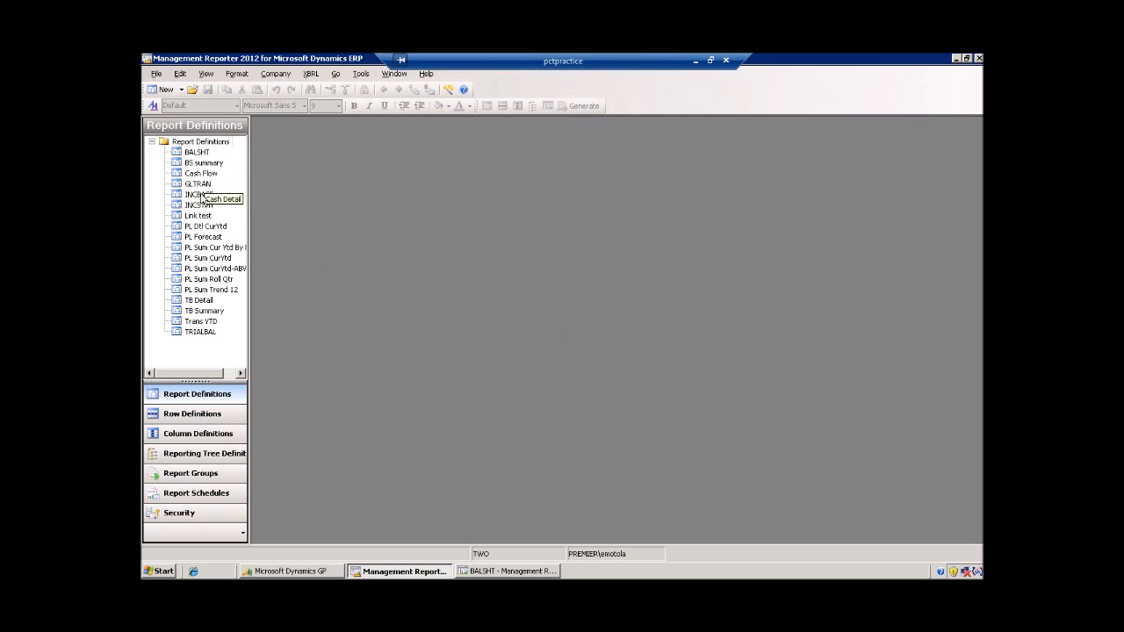
# Open the PL Sum CurYtd report definition, view PL Sum Cur Ytd By Dept, and return to PL Sum CurYtd
pyautogui.click(222, 268)
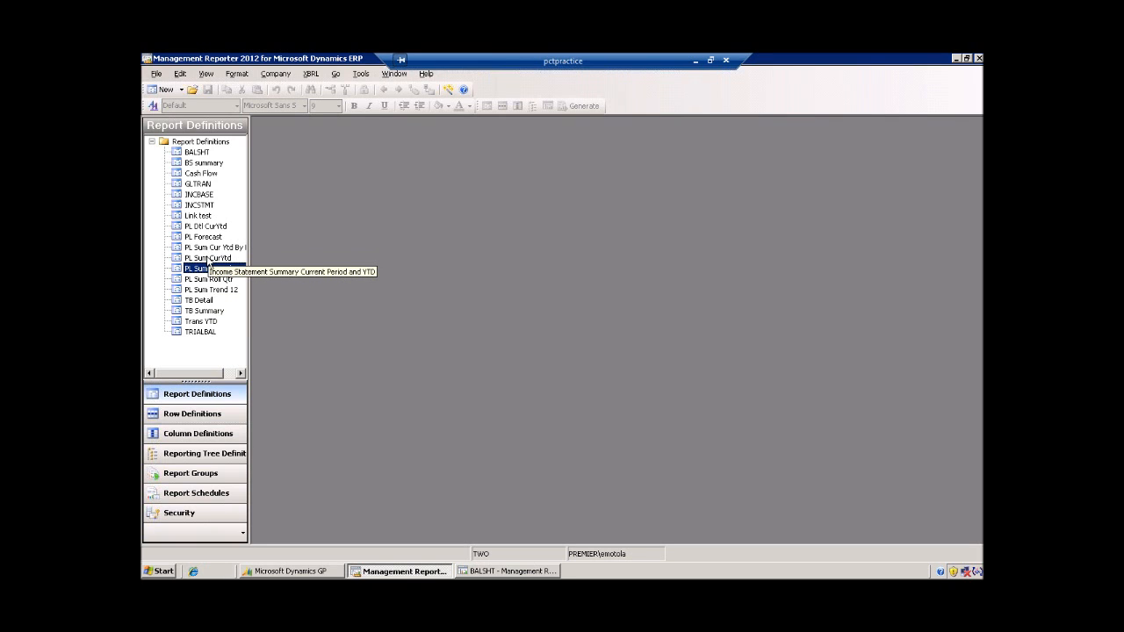
pyautogui.click(209, 261)
pyautogui.doubleClick(209, 261)
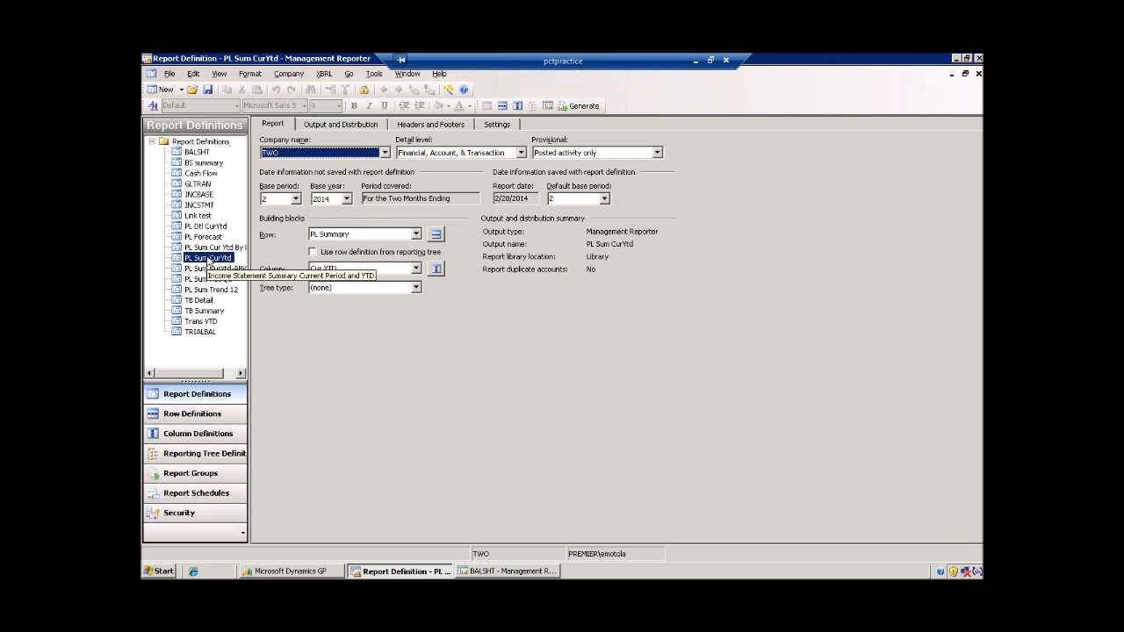
pyautogui.click(211, 249)
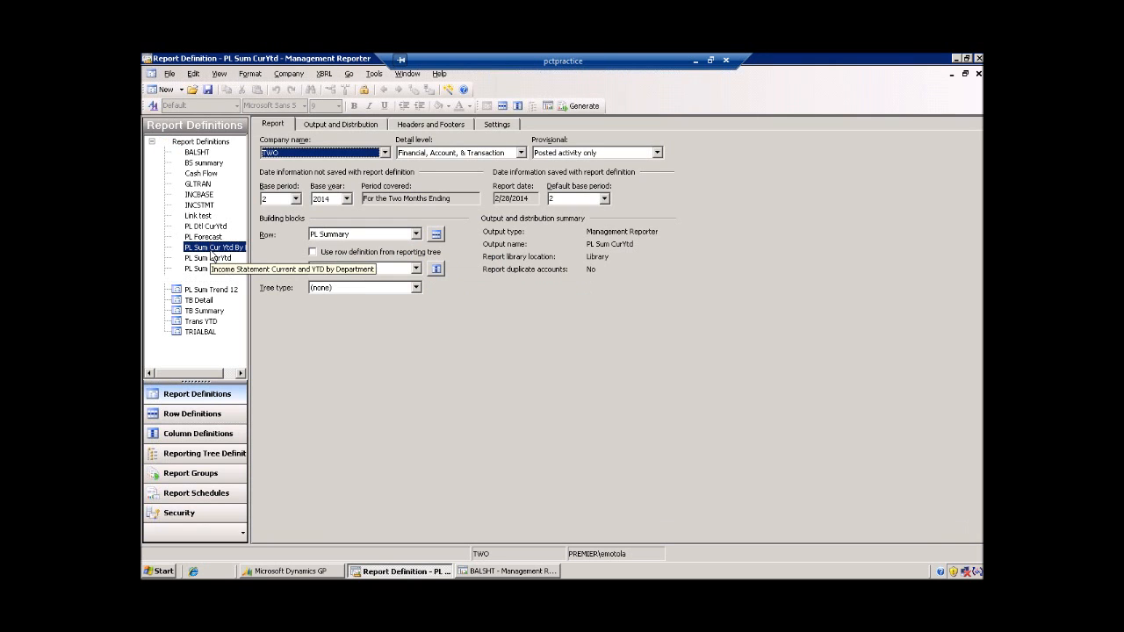
pyautogui.doubleClick(211, 253)
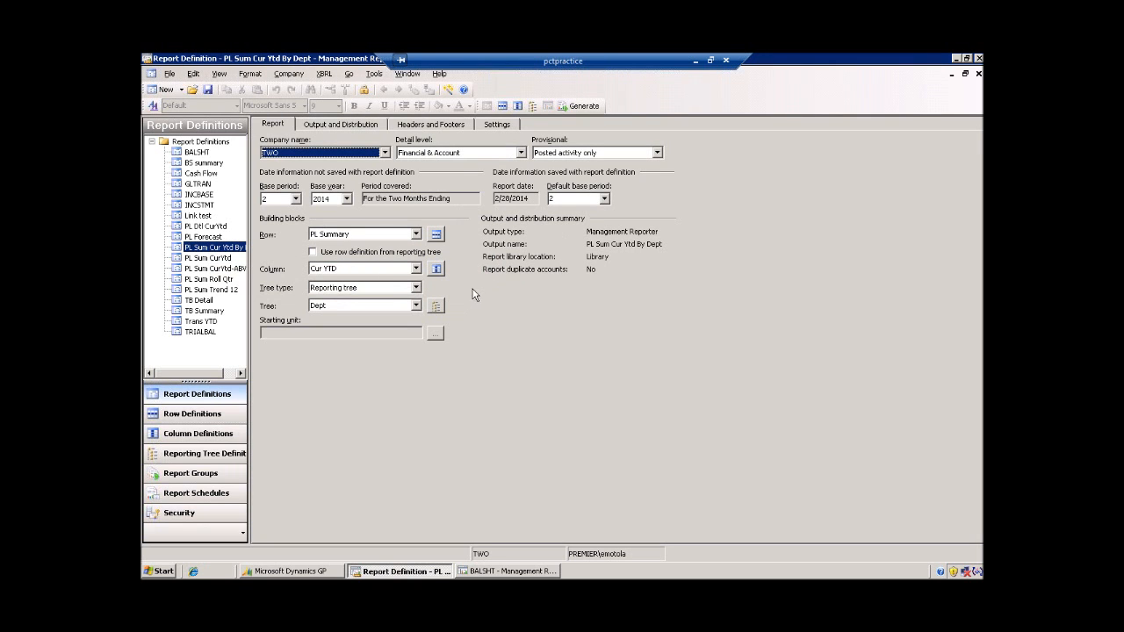
pyautogui.doubleClick(235, 257)
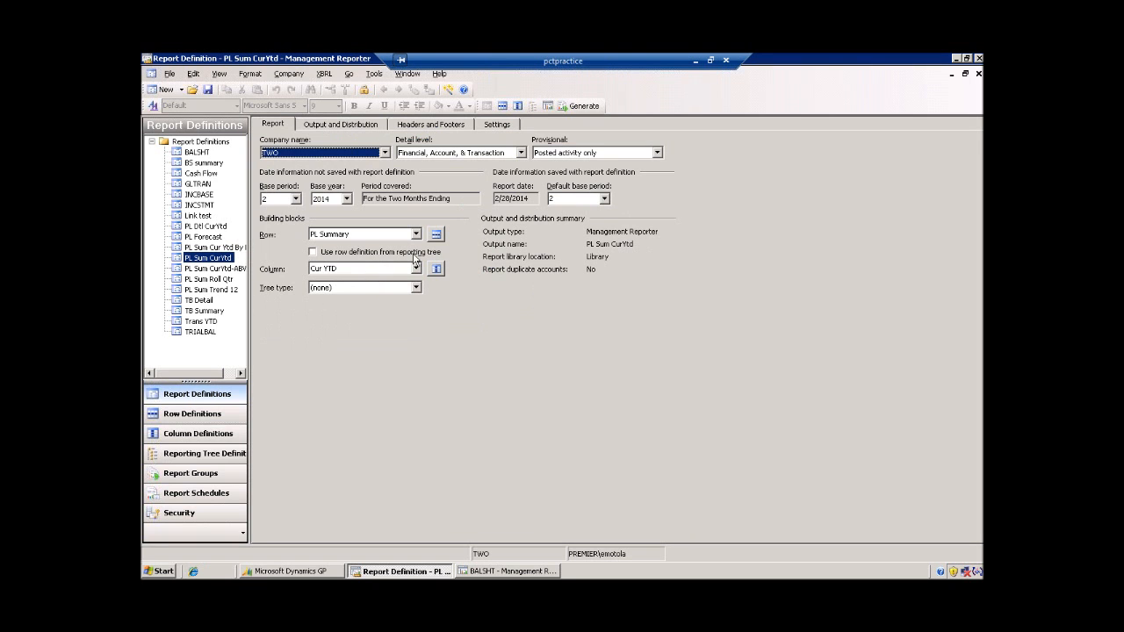
# Examine the Cur YTD column definition used by the PL Sum CurYtd report, and close it
pyautogui.click(437, 270)
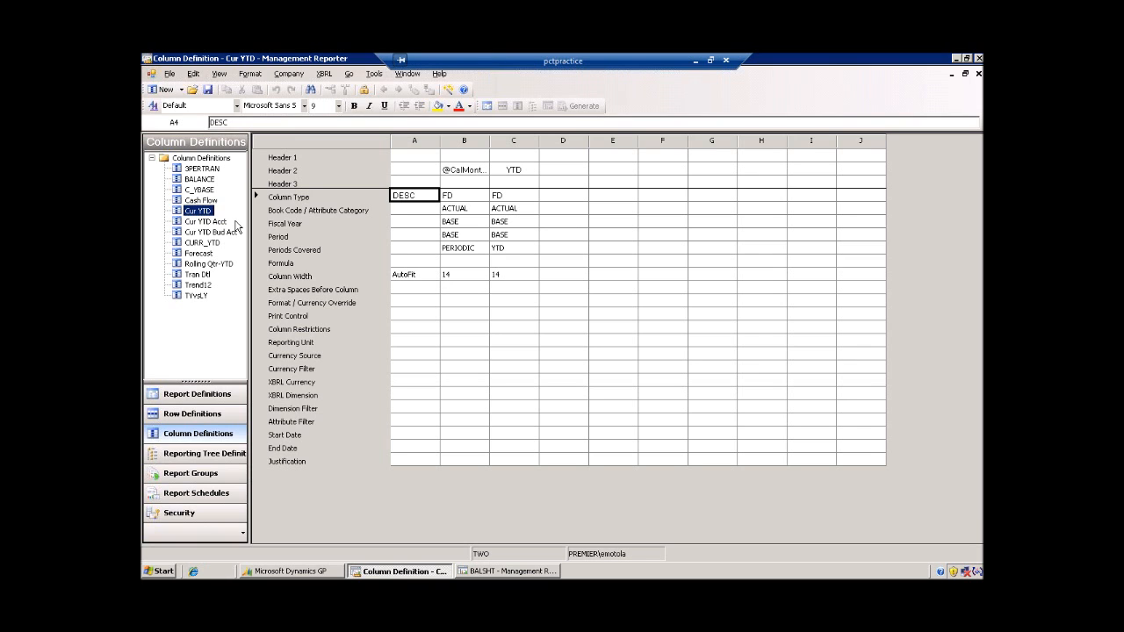
pyautogui.click(404, 146)
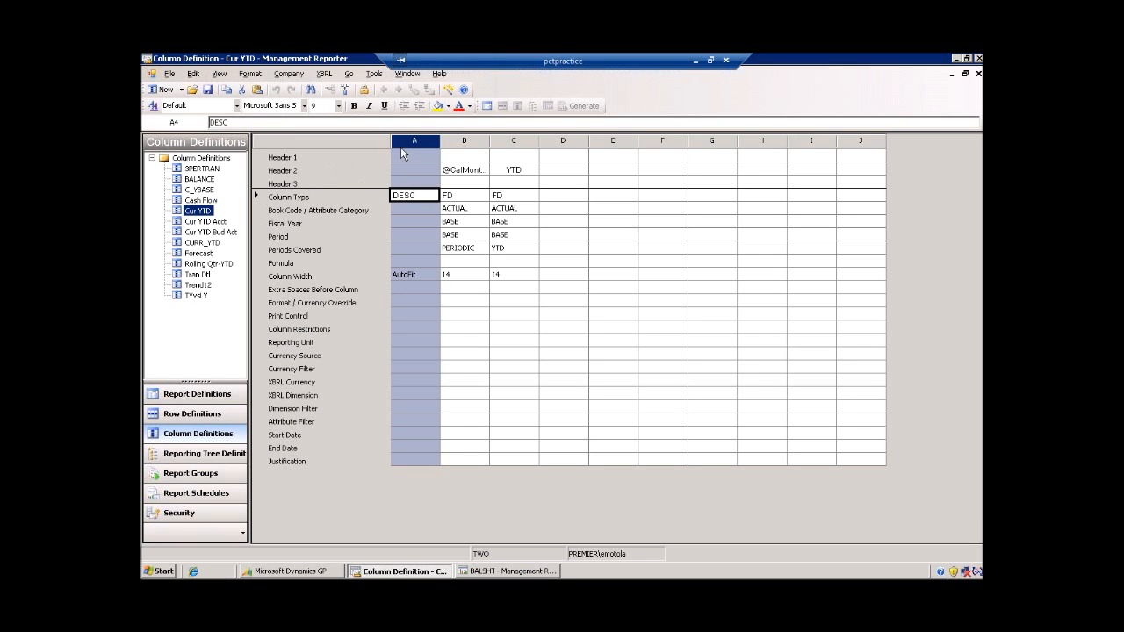
pyautogui.click(977, 74)
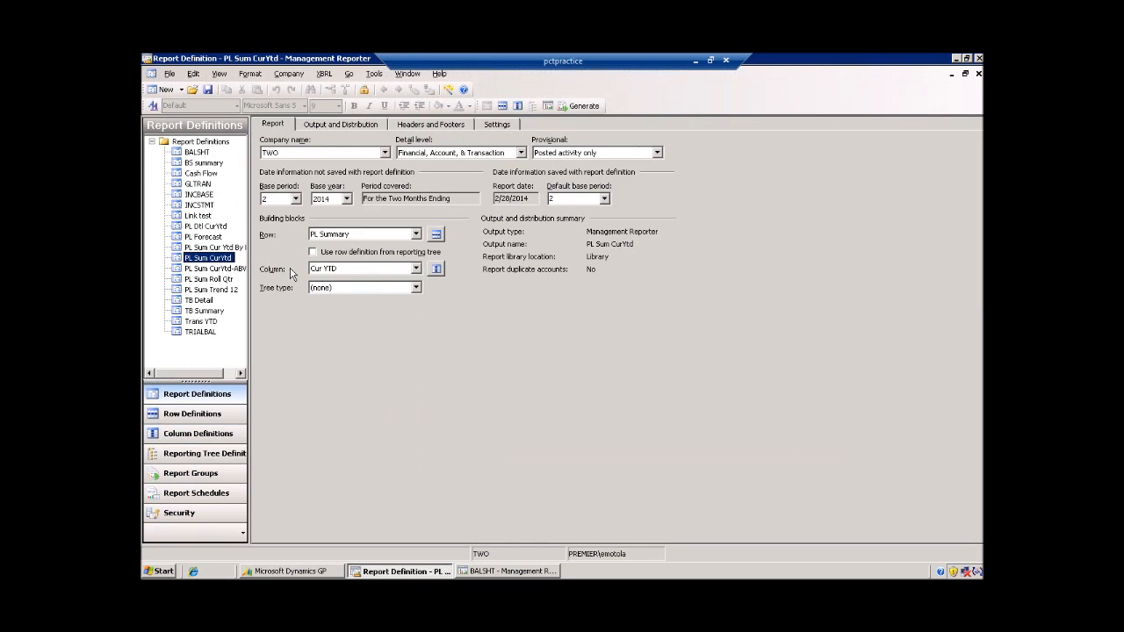
# Assign the Cur YTD Acct column definition to the PL Sum CurYtd report and open that column definition
pyautogui.click(417, 268)
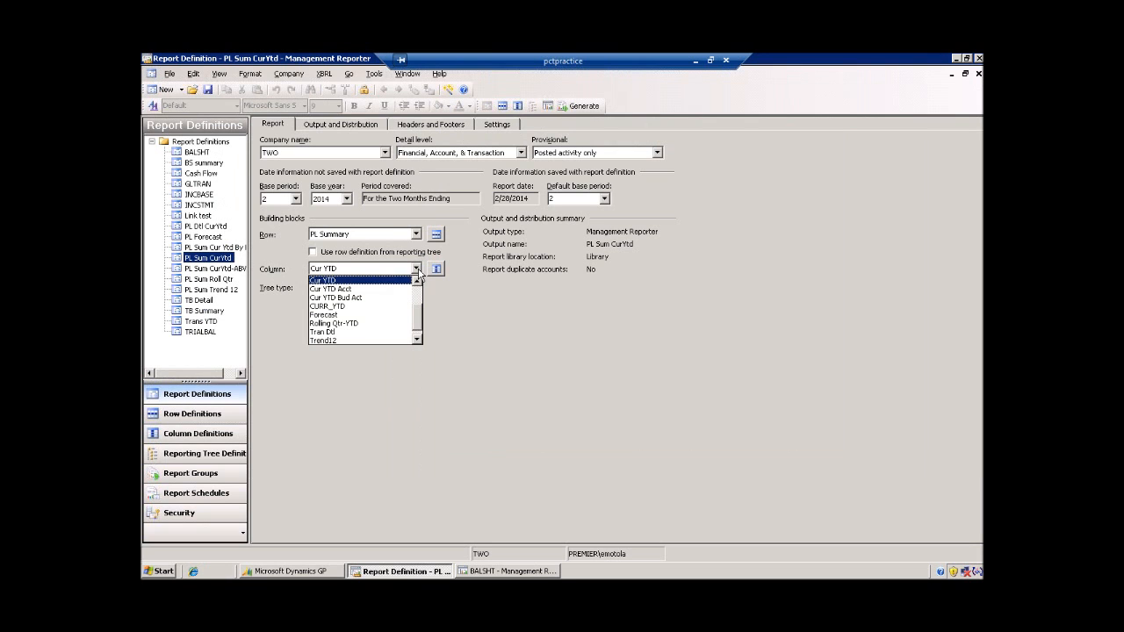
pyautogui.click(387, 291)
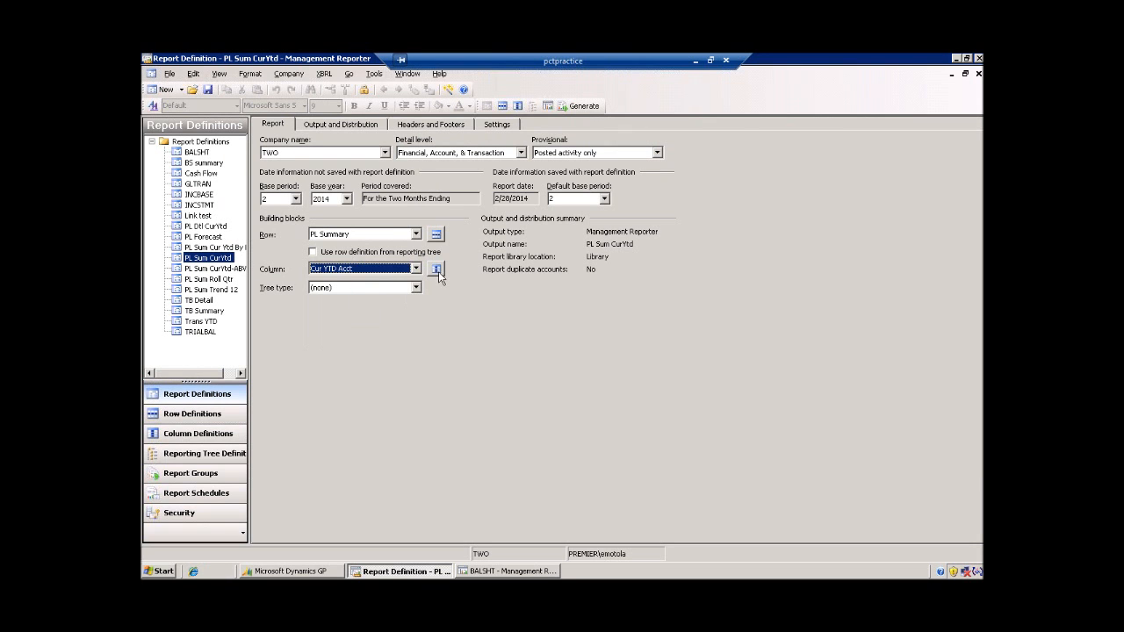
pyautogui.click(436, 269)
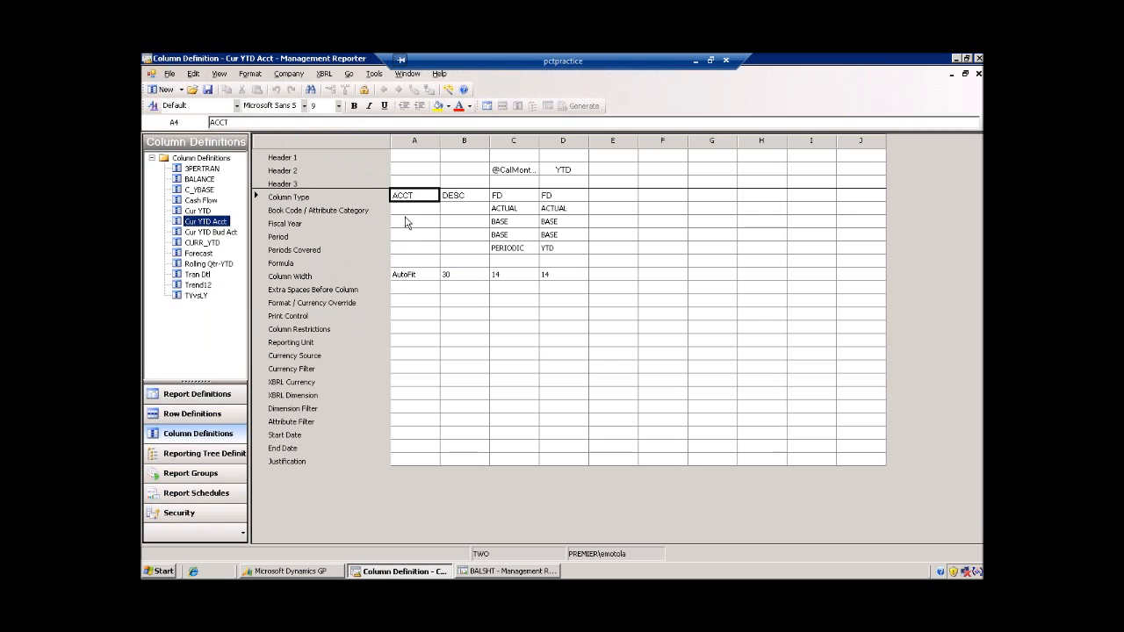
# Set the width of the DESC column to AutoFit and close the Cur YTD Acct column definition, saving the change
pyautogui.click(451, 276)
pyautogui.click(453, 278)
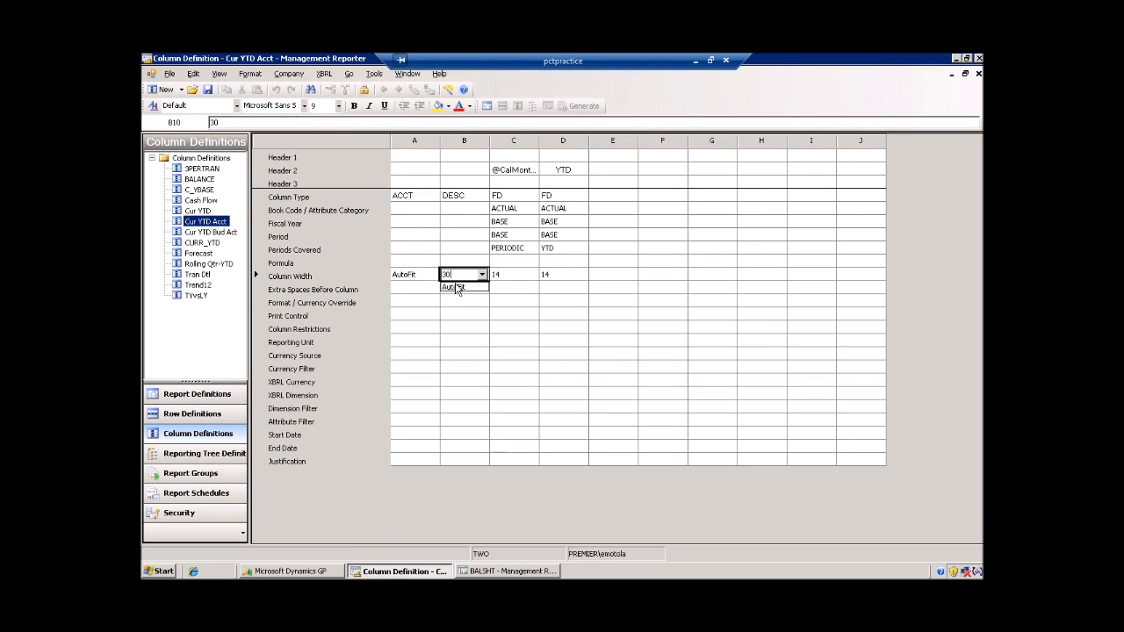
pyautogui.click(455, 287)
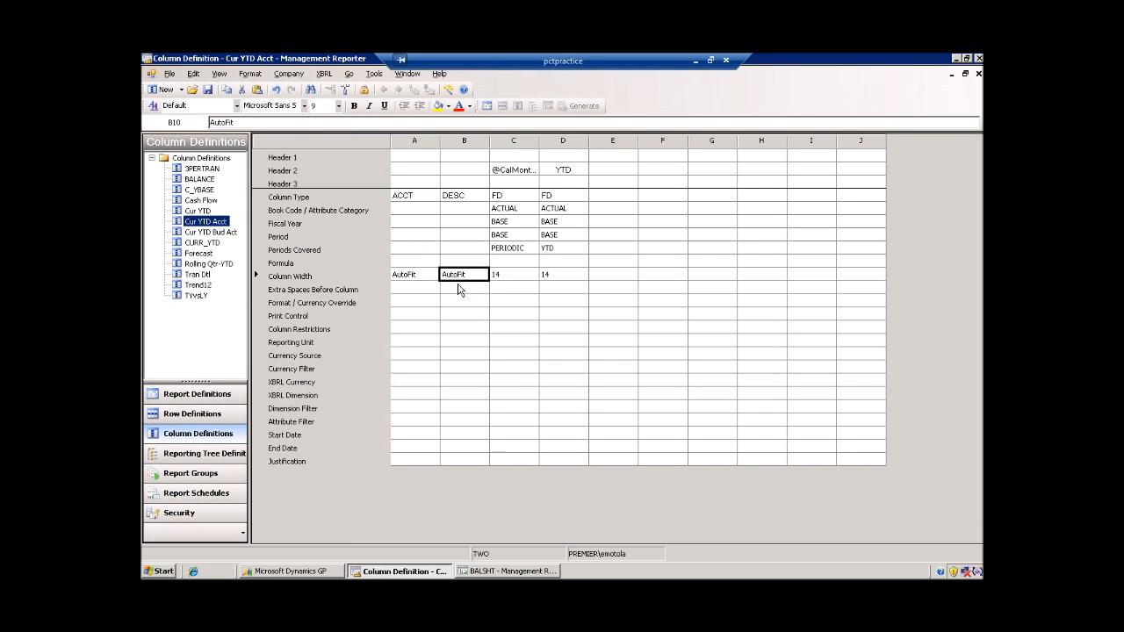
pyautogui.click(979, 76)
pyautogui.click(527, 342)
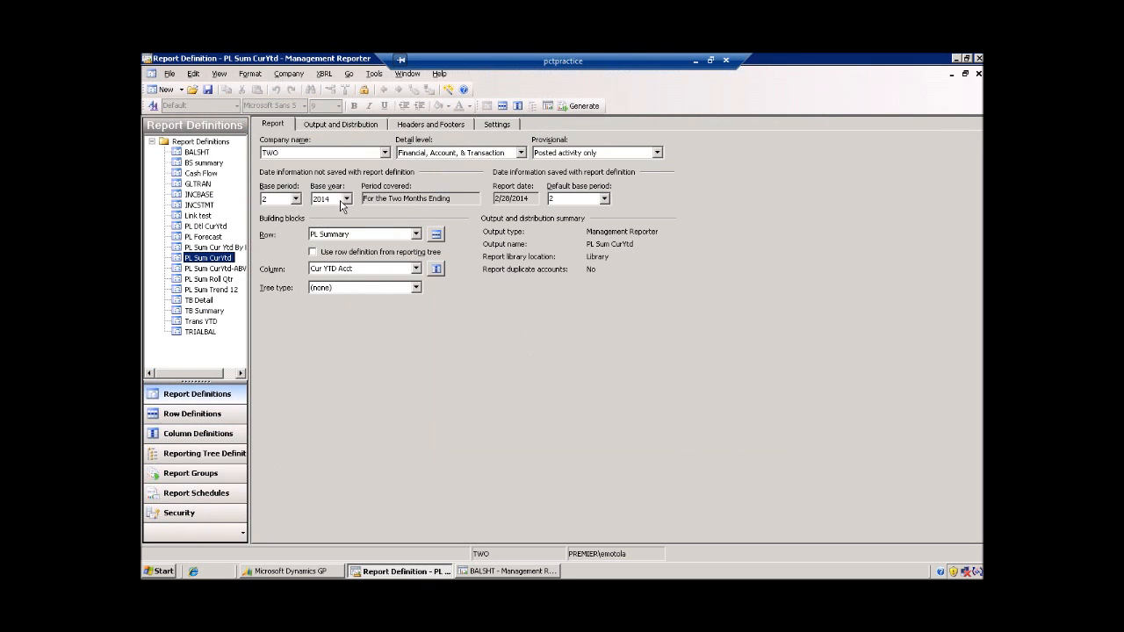
# Check the financial dimension link of the Employee Benefits row in the PL Summary row definition, and close it
pyautogui.click(436, 234)
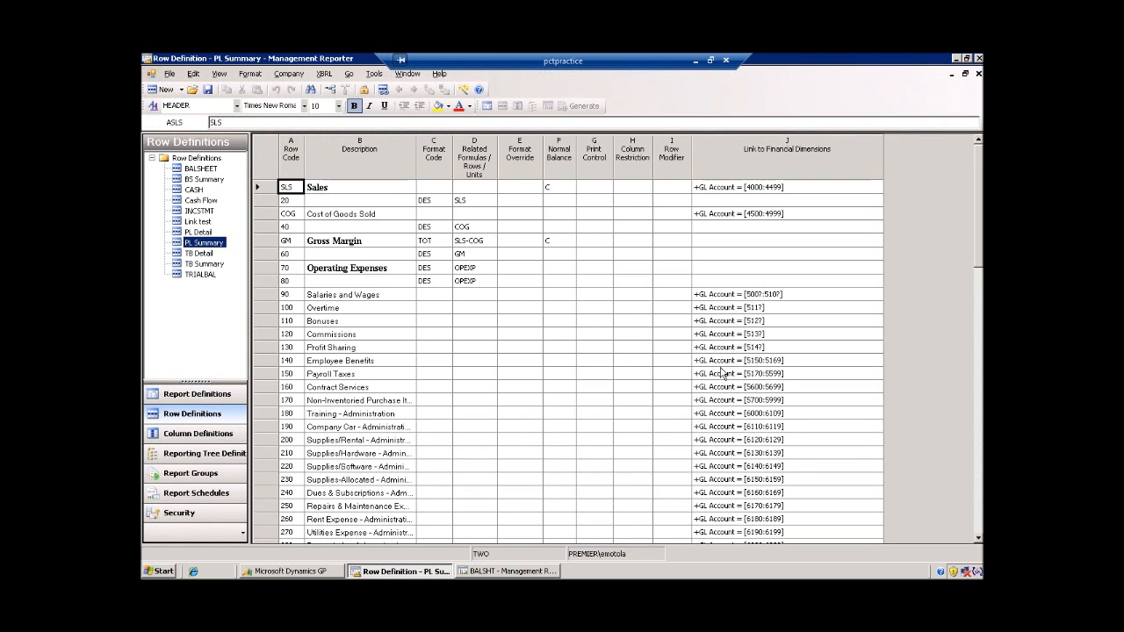
pyautogui.click(705, 363)
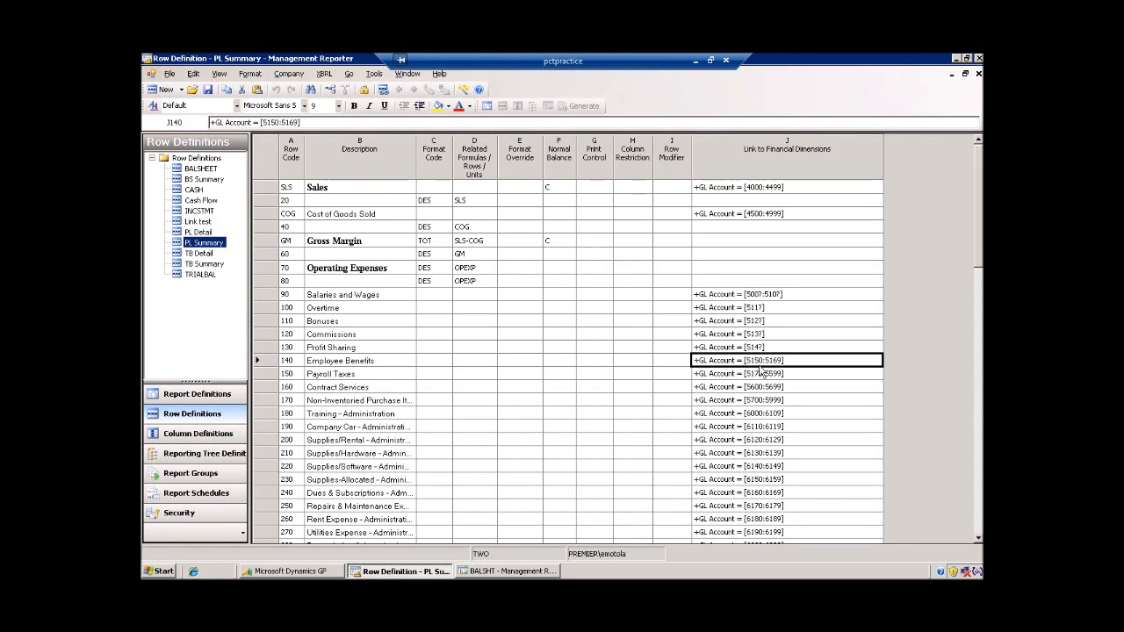
pyautogui.click(978, 74)
# Generate the PL Sum CurYtd report and review the GL account links listed beside its rows
pyautogui.click(580, 105)
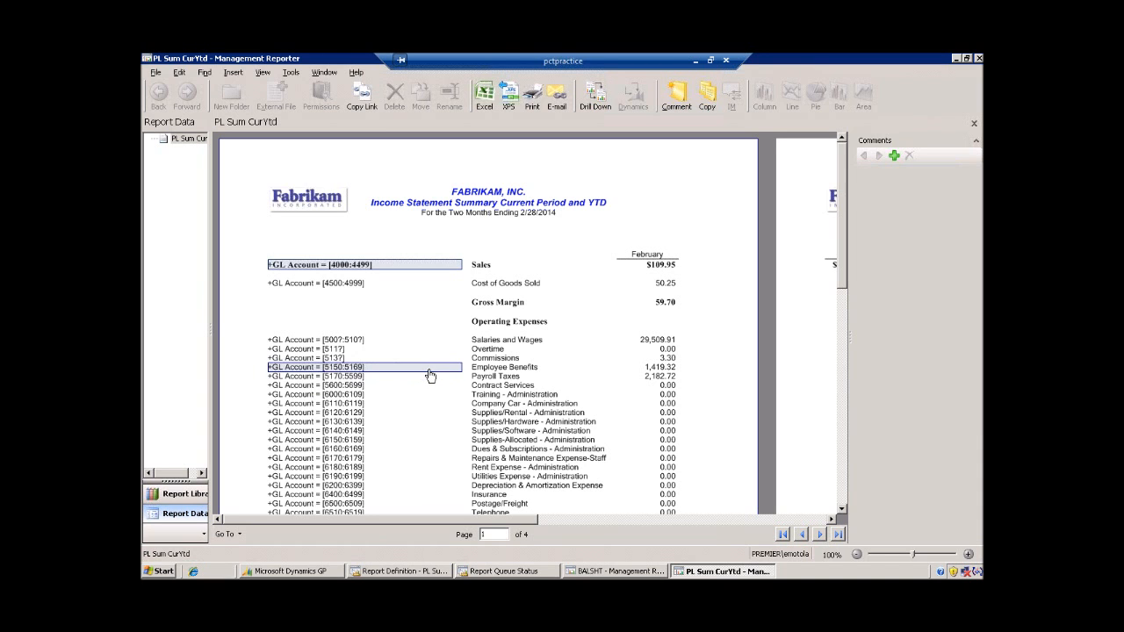
pyautogui.scroll(-3, 430, 376)
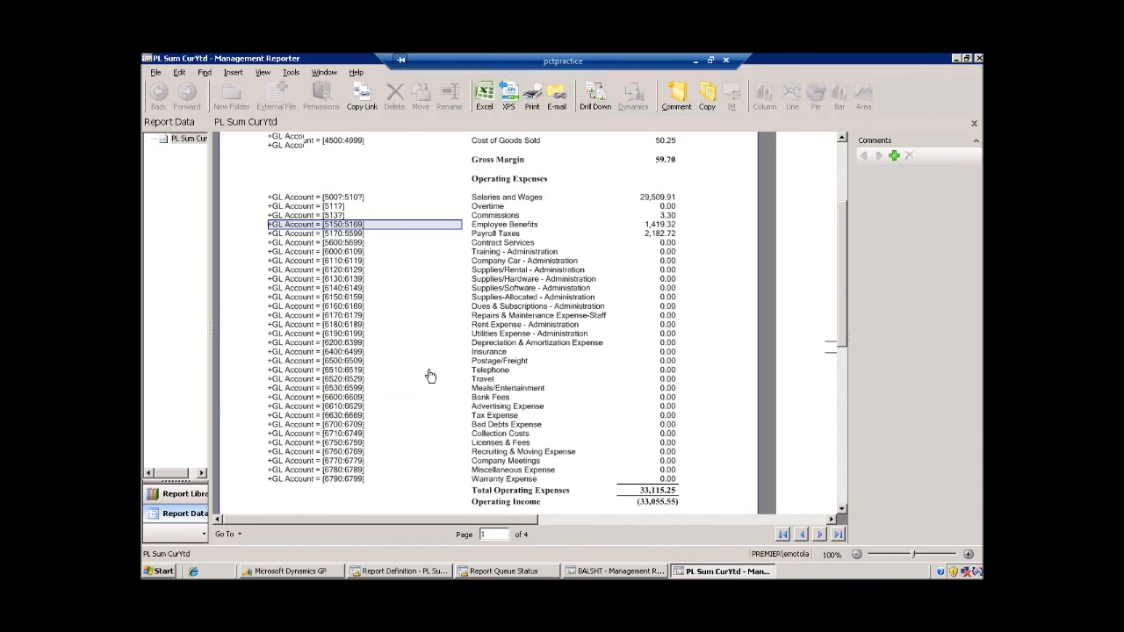
pyautogui.scroll(-3, 430, 376)
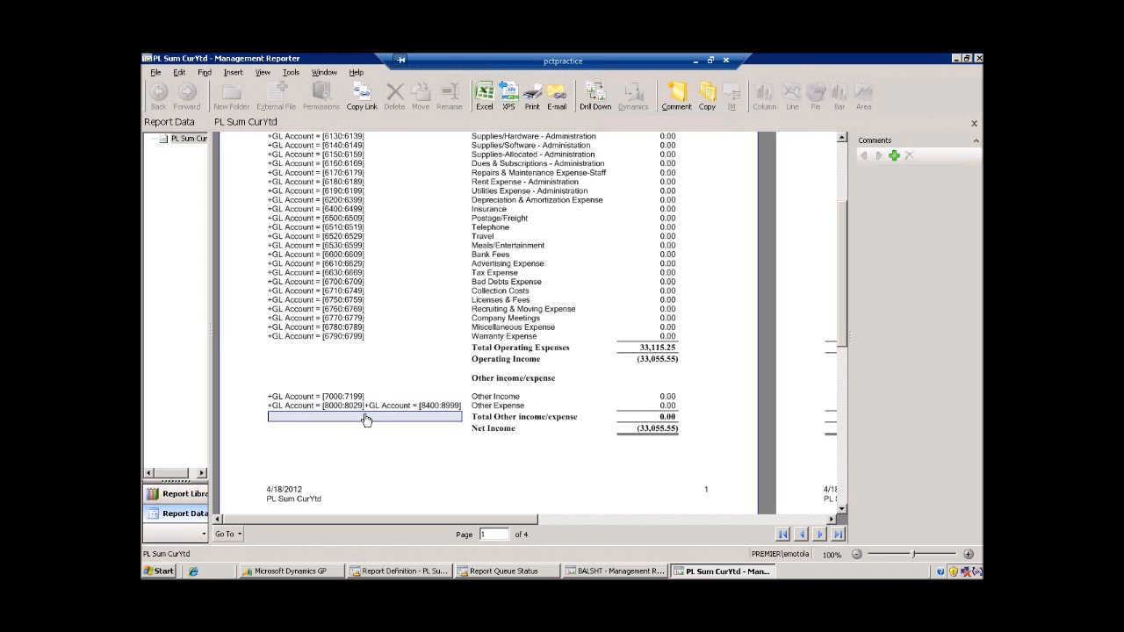
pyautogui.scroll(8, 366, 420)
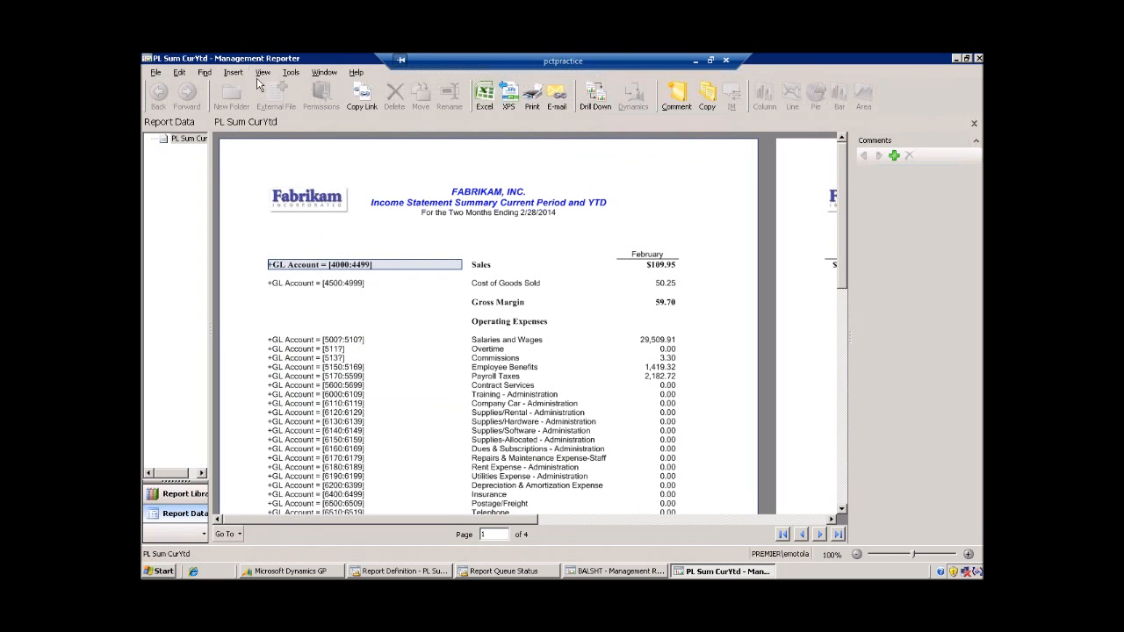
# Turn off dimension descriptions in the generated report and review the shortened account ranges
pyautogui.click(262, 73)
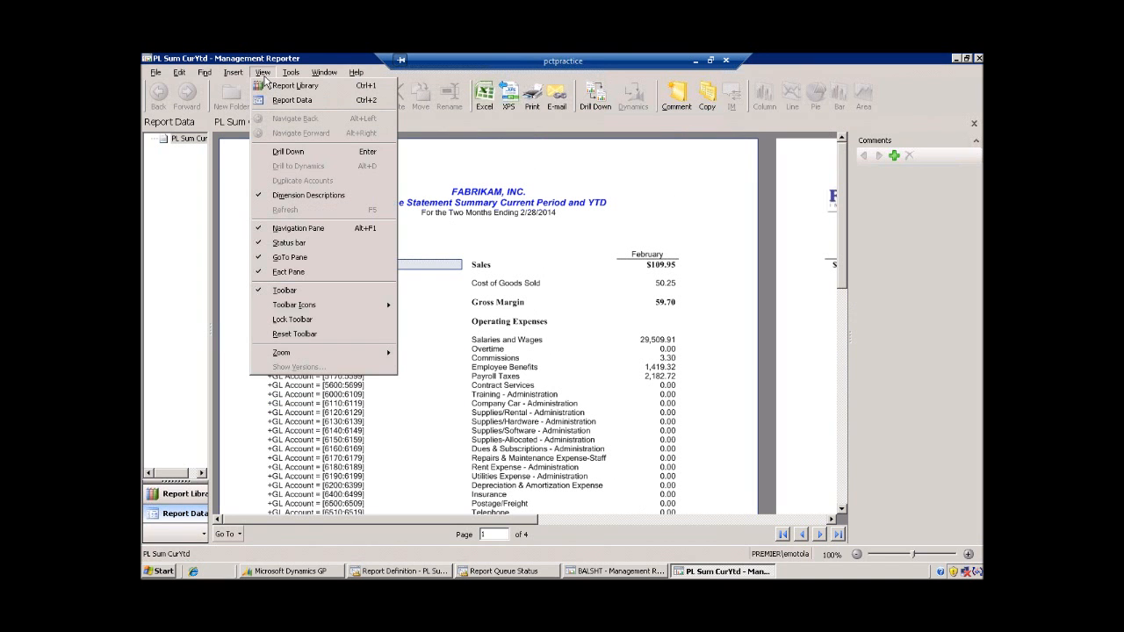
pyautogui.click(313, 201)
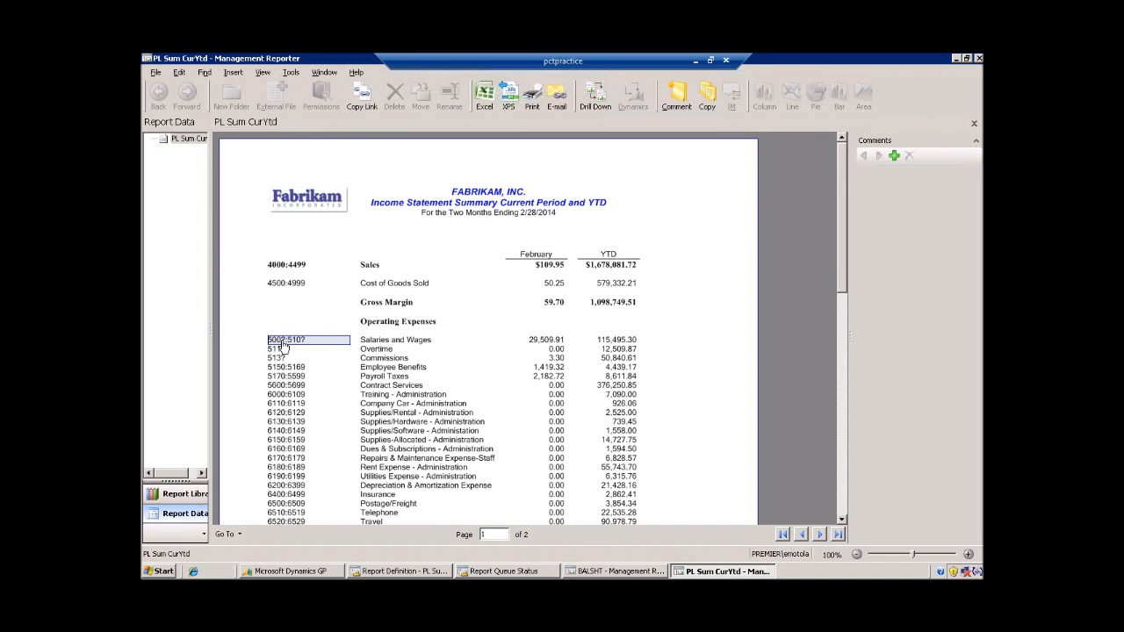
pyautogui.scroll(-3, 283, 347)
pyautogui.scroll(-3, 299, 264)
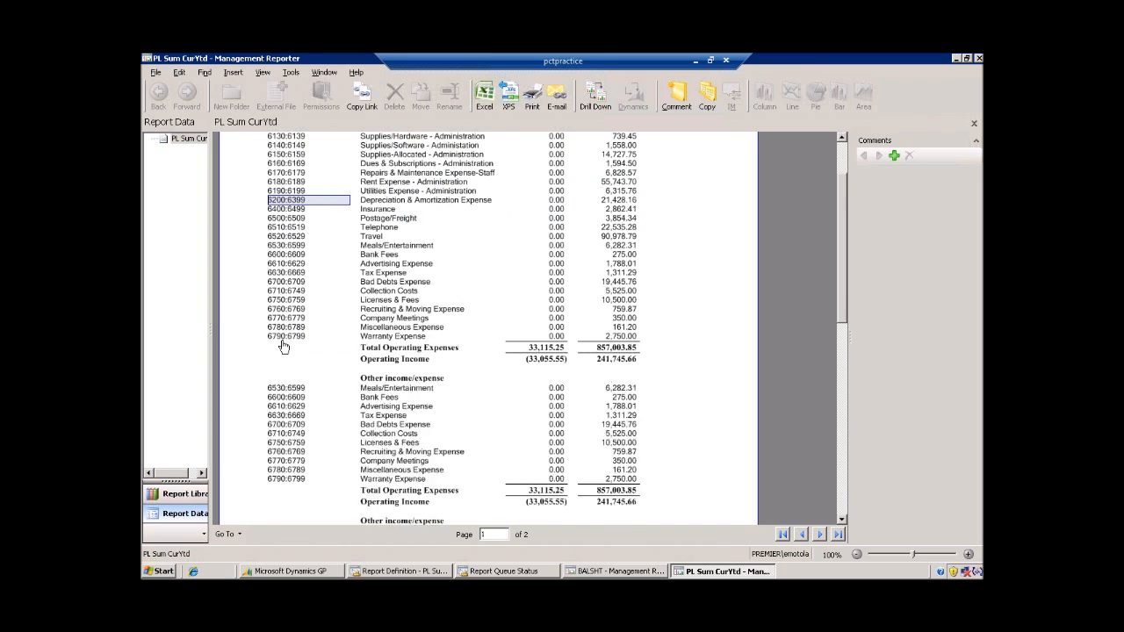
pyautogui.scroll(6, 341, 413)
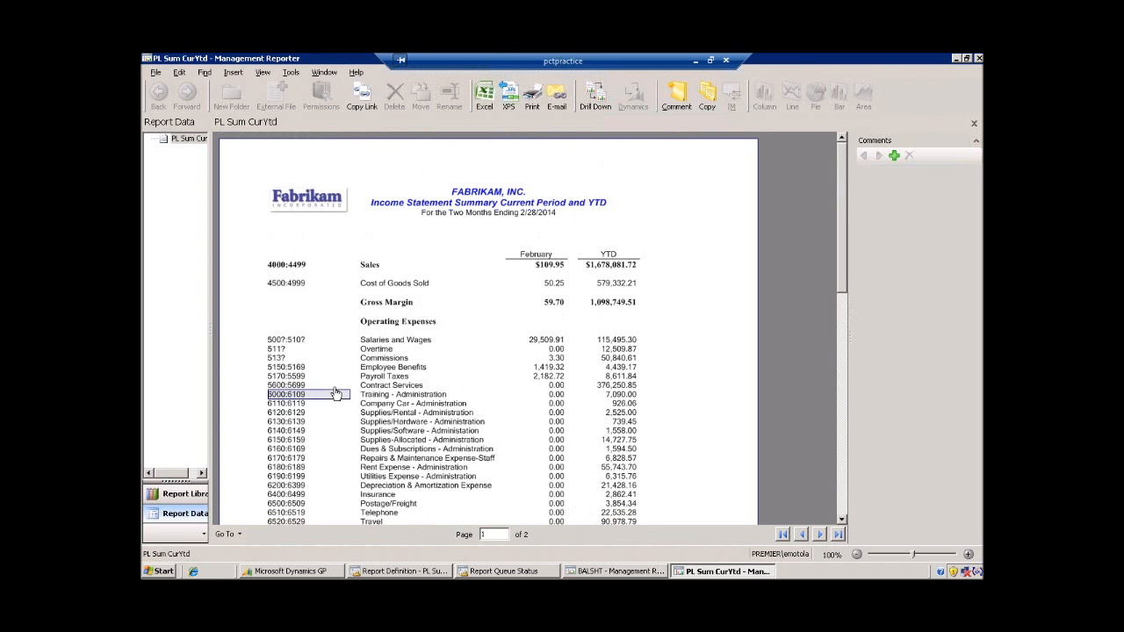
# Show the dimension descriptions in the report again for comparison, and hide them once more
pyautogui.click(261, 72)
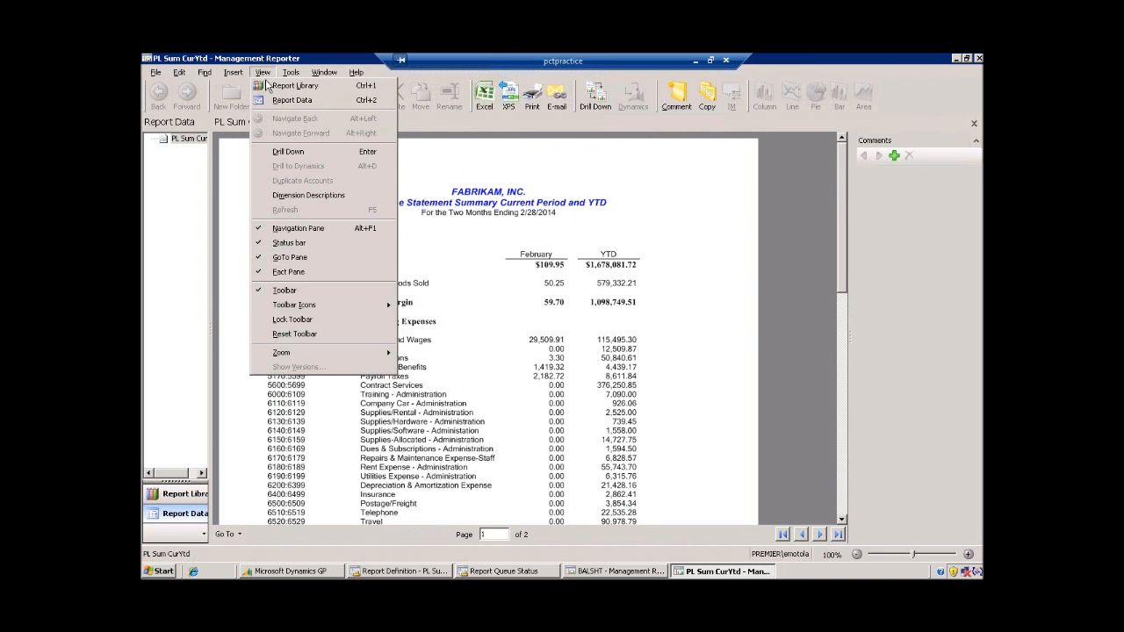
pyautogui.click(289, 195)
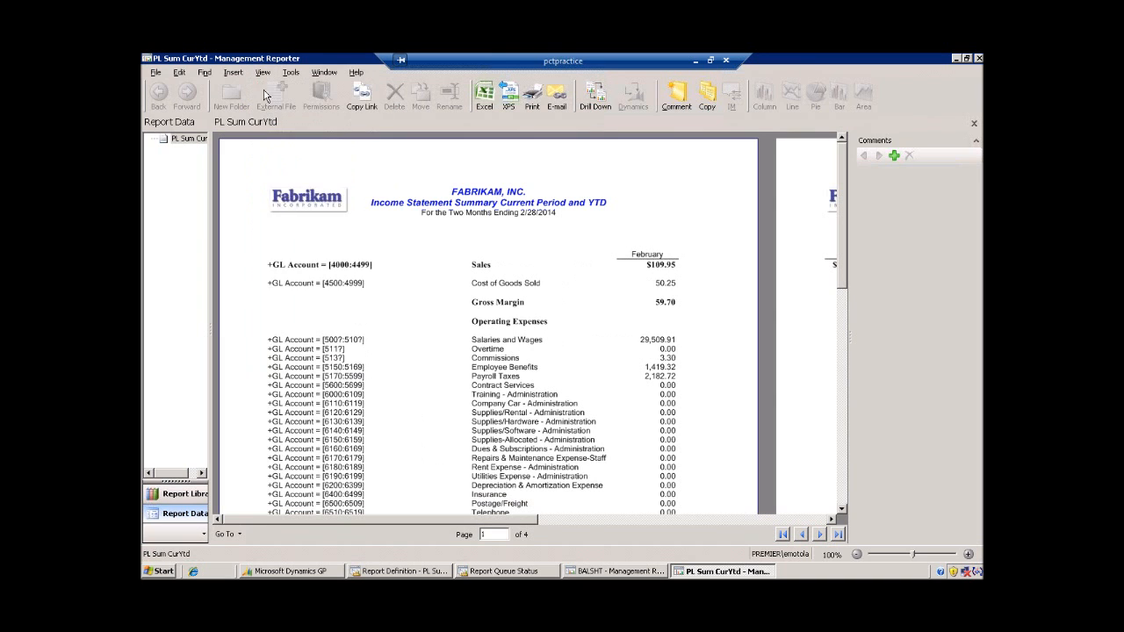
pyautogui.click(261, 72)
pyautogui.click(275, 195)
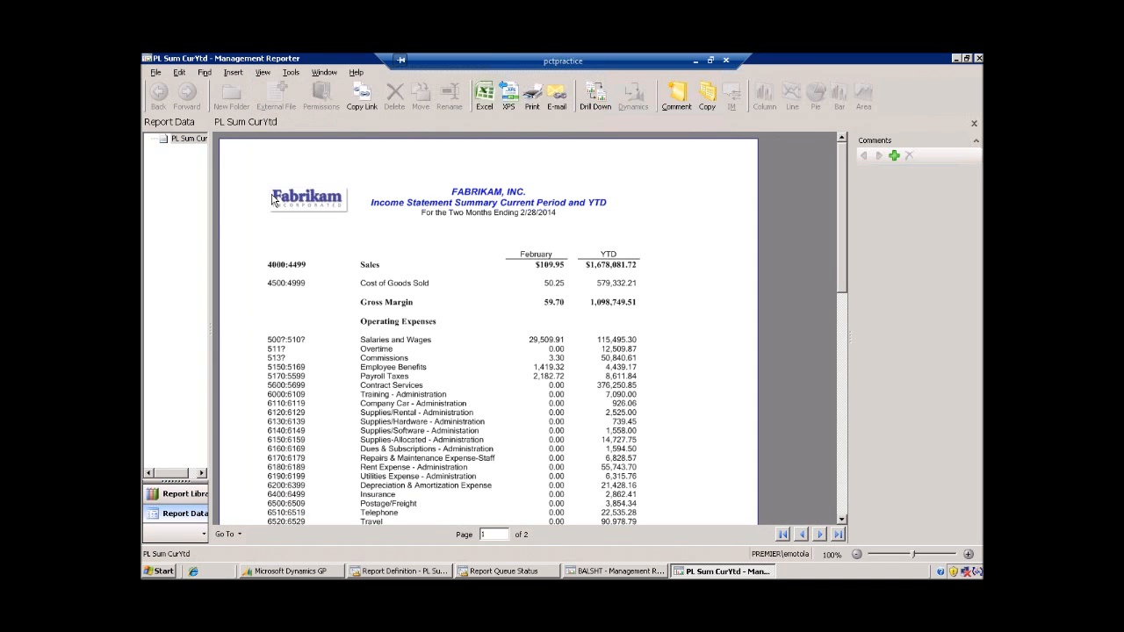
# Switch the report viewer's toolbar to small icons
pyautogui.click(263, 72)
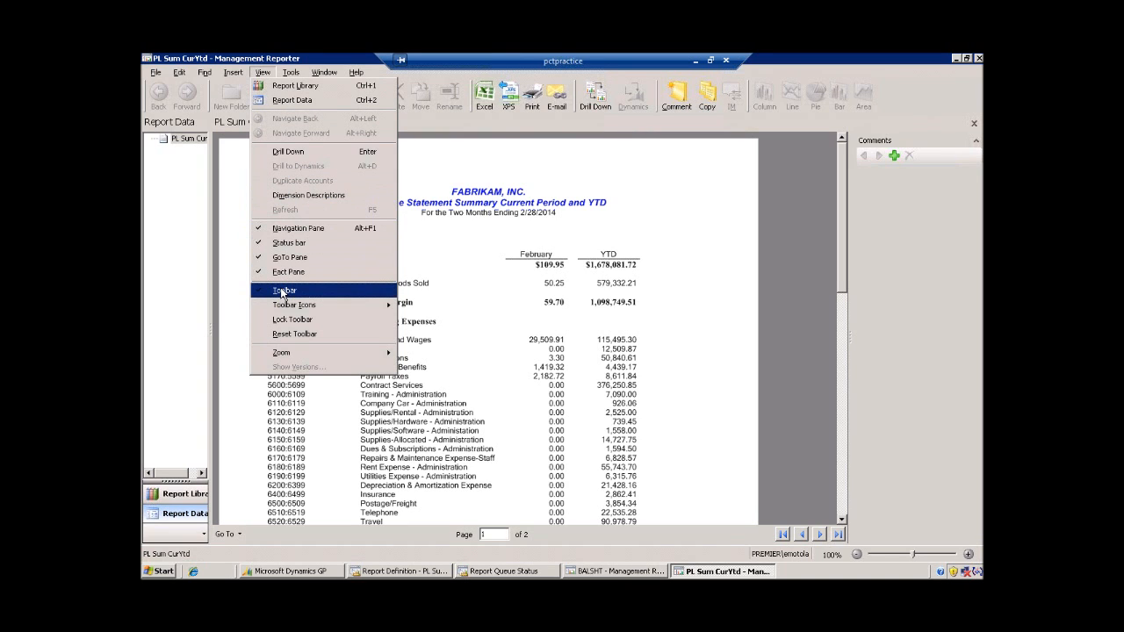
pyautogui.moveTo(282, 304)
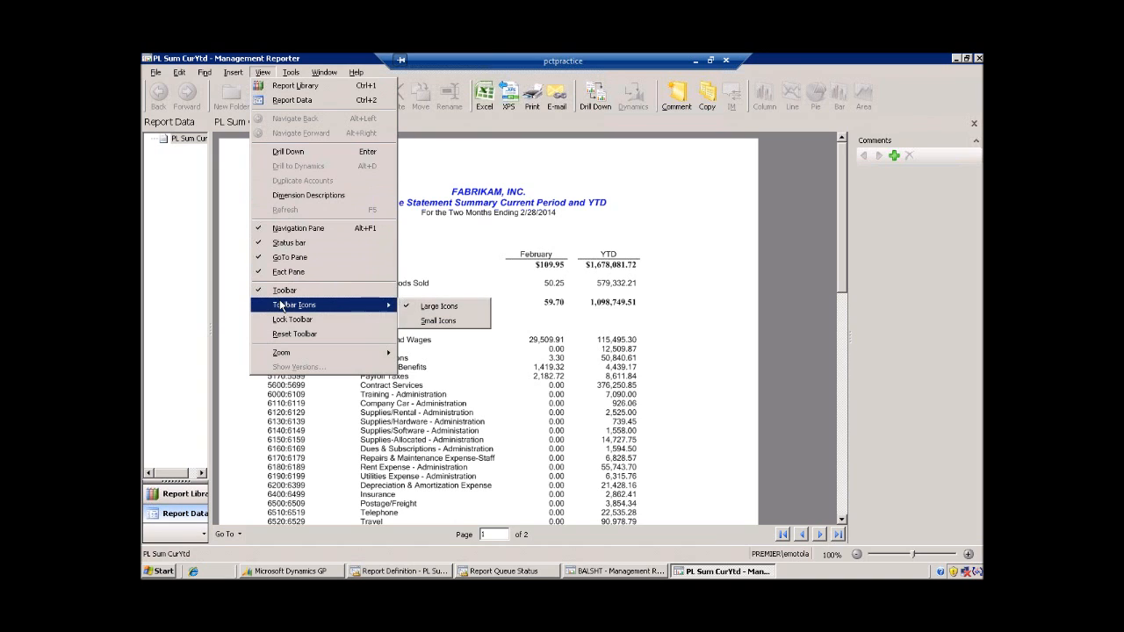
pyautogui.click(419, 322)
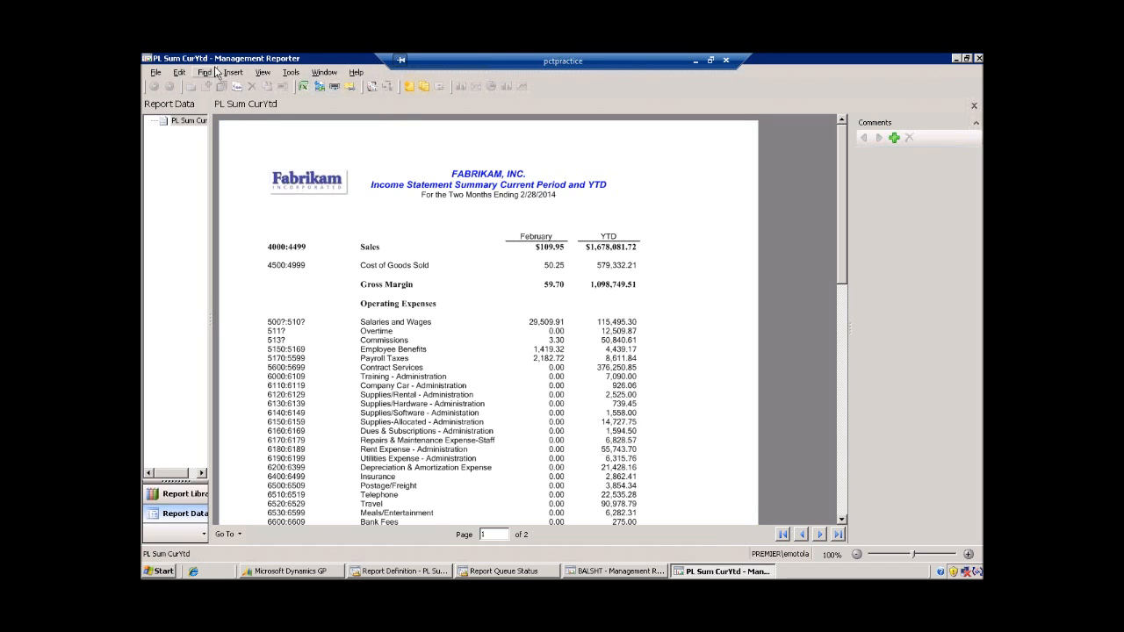
# Look through the viewer's available commands, open the connection settings, and close them
pyautogui.click(263, 72)
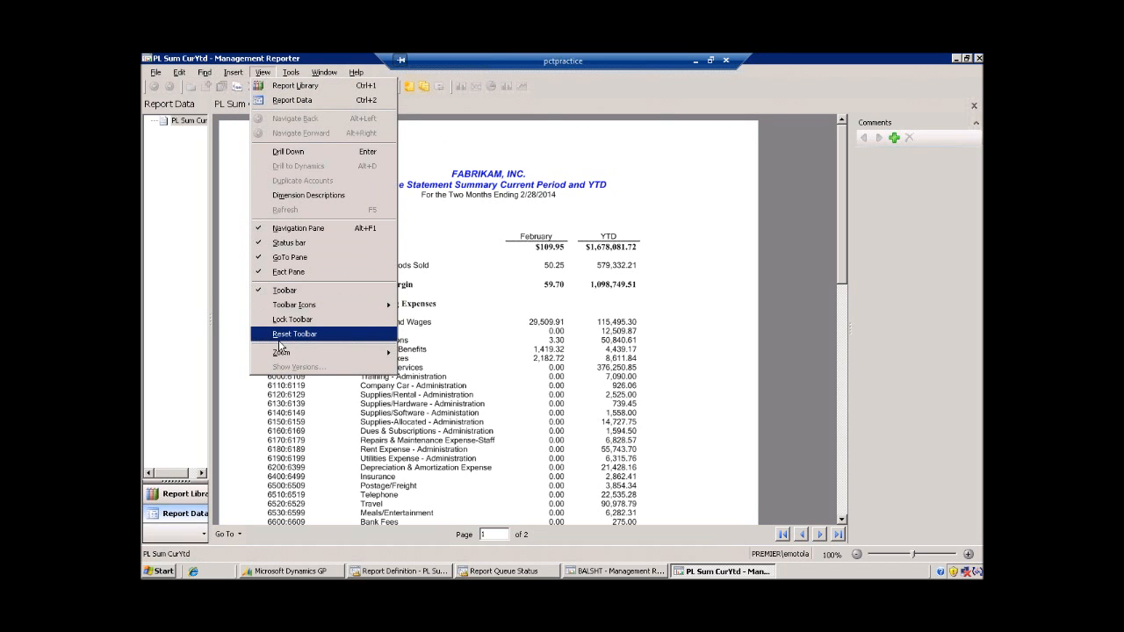
pyautogui.moveTo(234, 77)
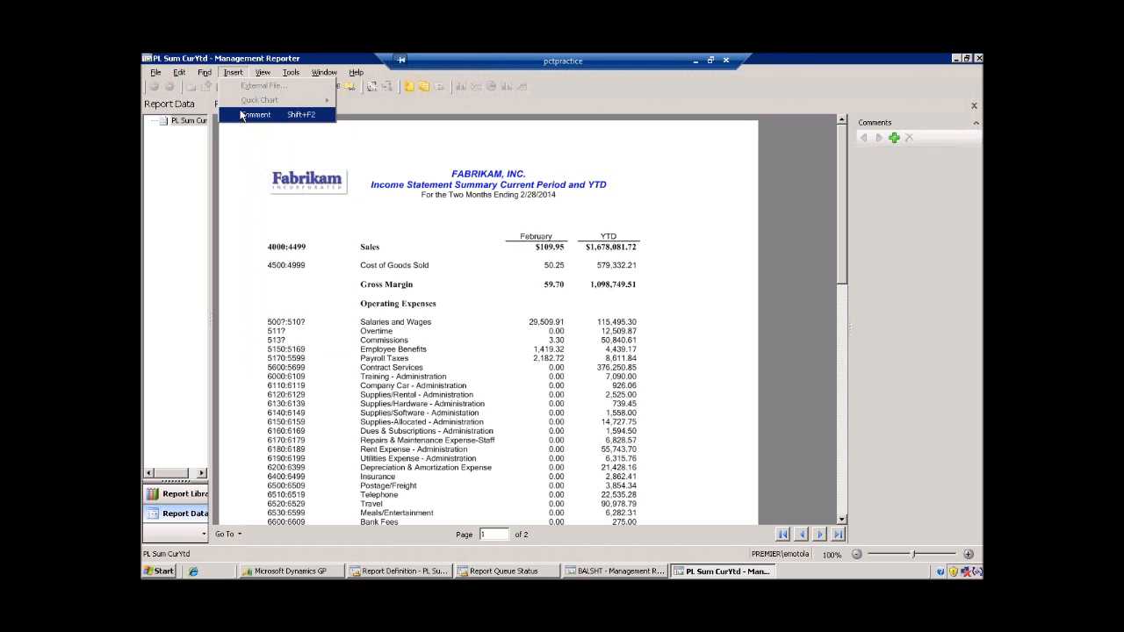
pyautogui.moveTo(325, 74)
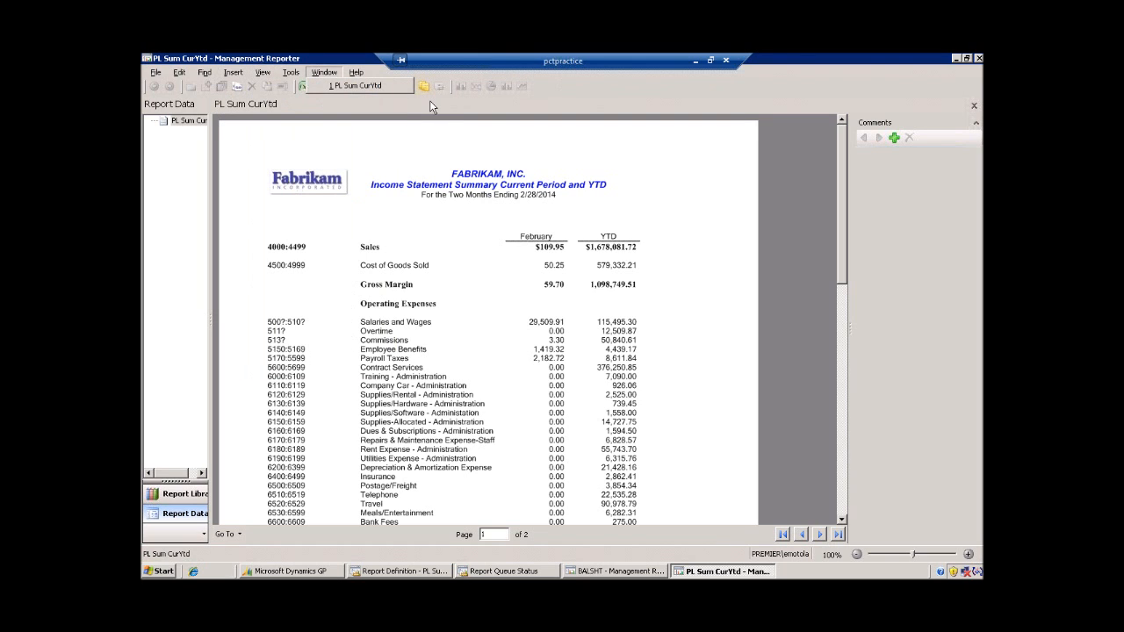
pyautogui.moveTo(290, 75)
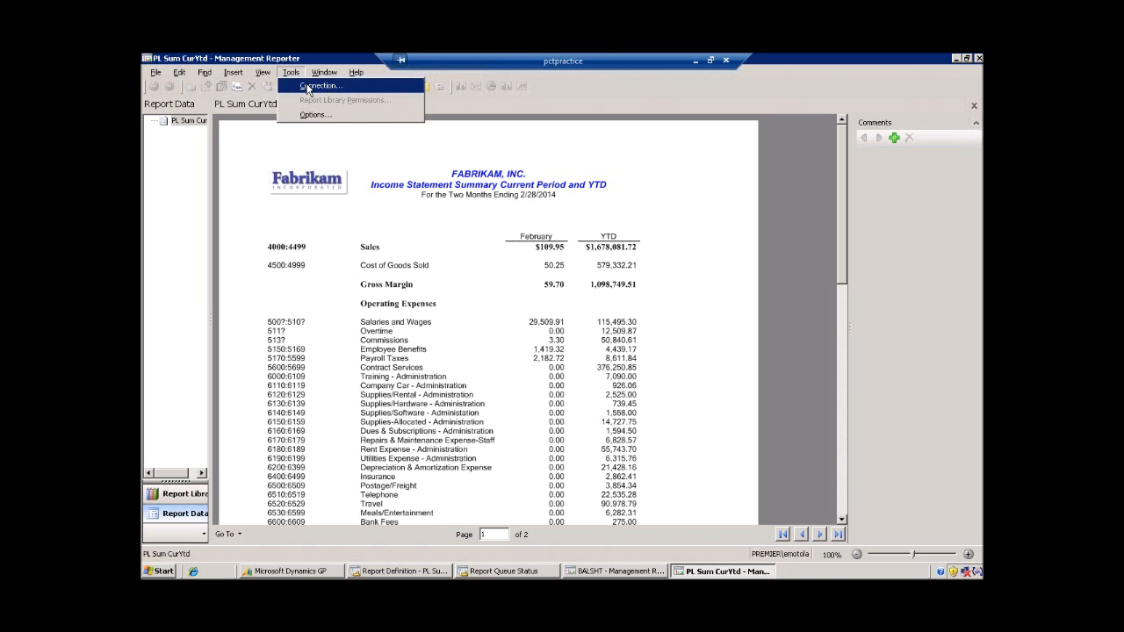
pyautogui.click(308, 88)
pyautogui.click(572, 336)
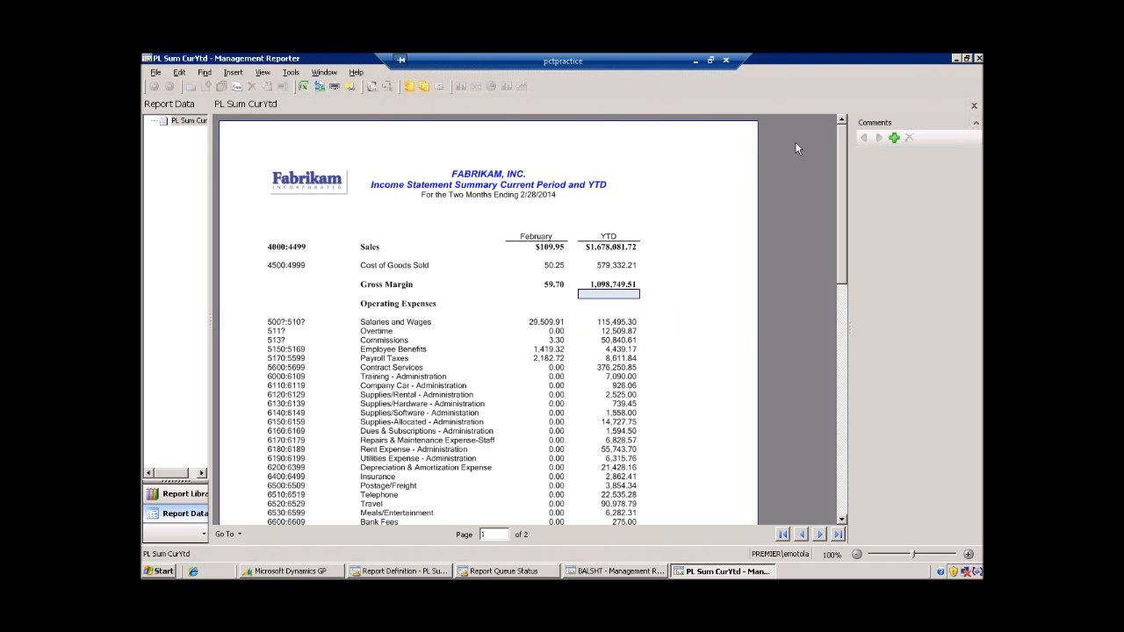
# Review the viewer's startup and default import/export directory options, and close them without changing anything
pyautogui.click(309, 74)
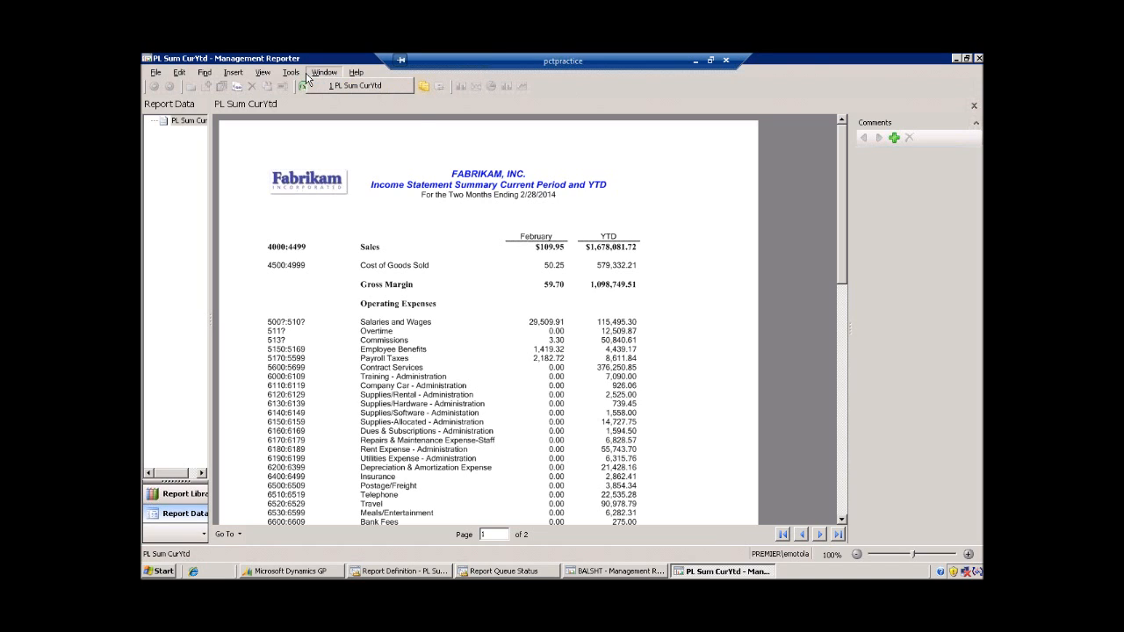
pyautogui.click(302, 73)
pyautogui.click(301, 73)
pyautogui.click(306, 121)
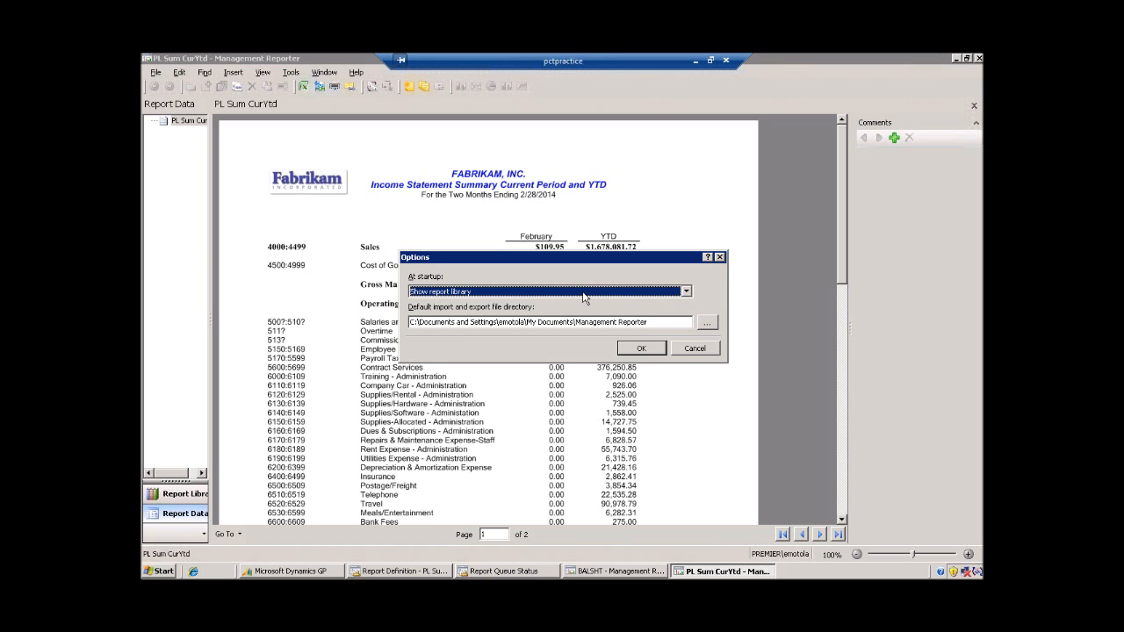
pyautogui.click(641, 348)
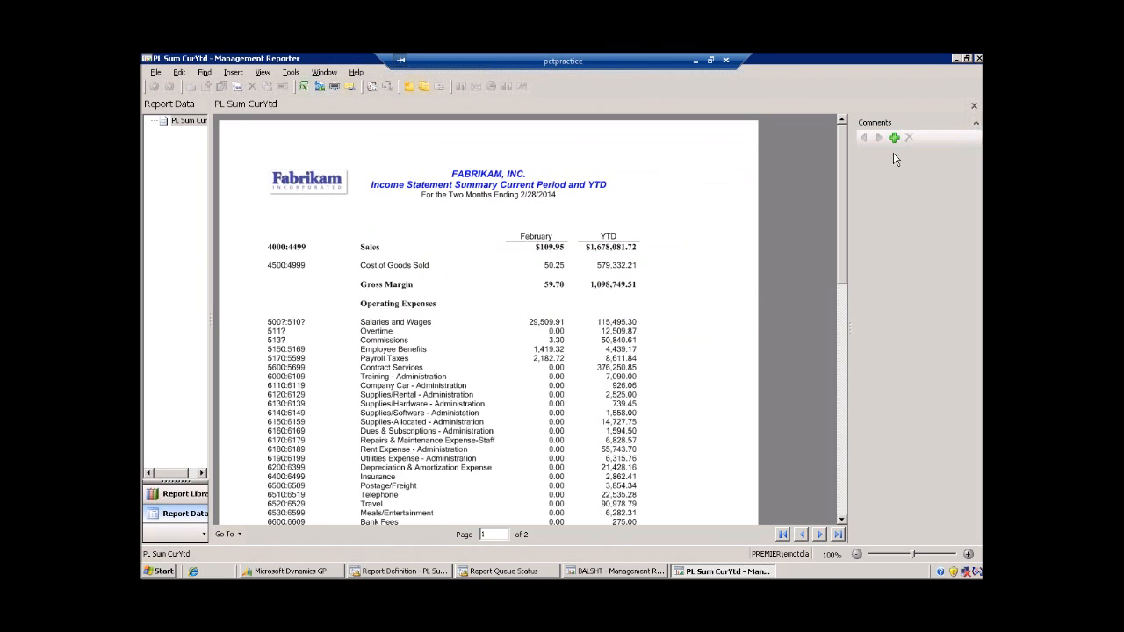
# Close the PL Sum CurYtd report, view the report library permissions, and cancel out of them
pyautogui.click(975, 106)
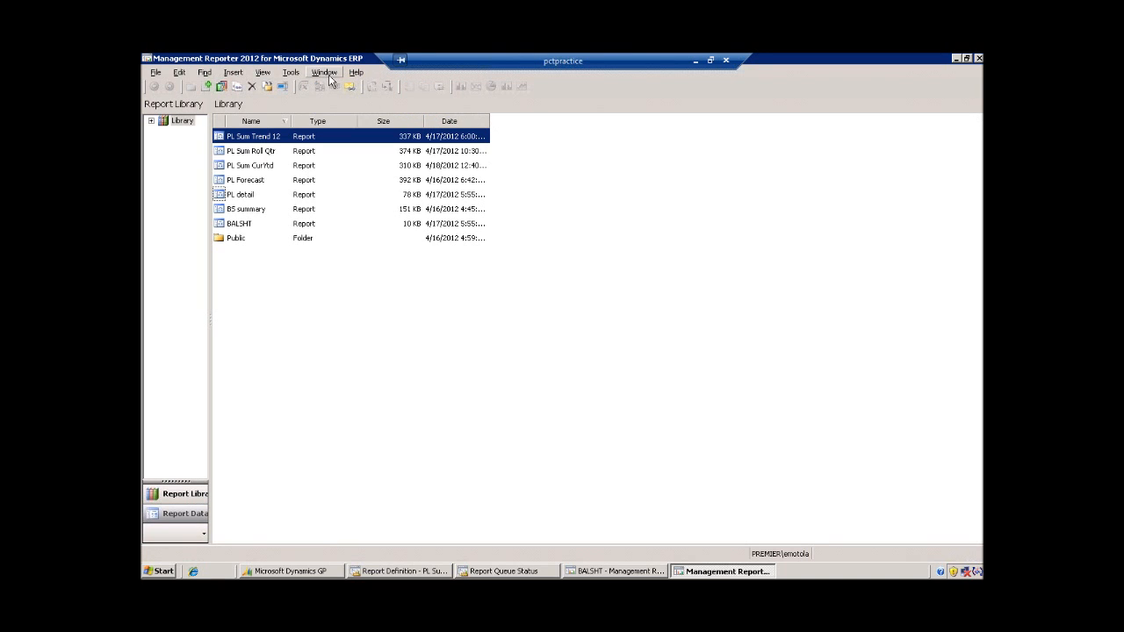
pyautogui.click(291, 74)
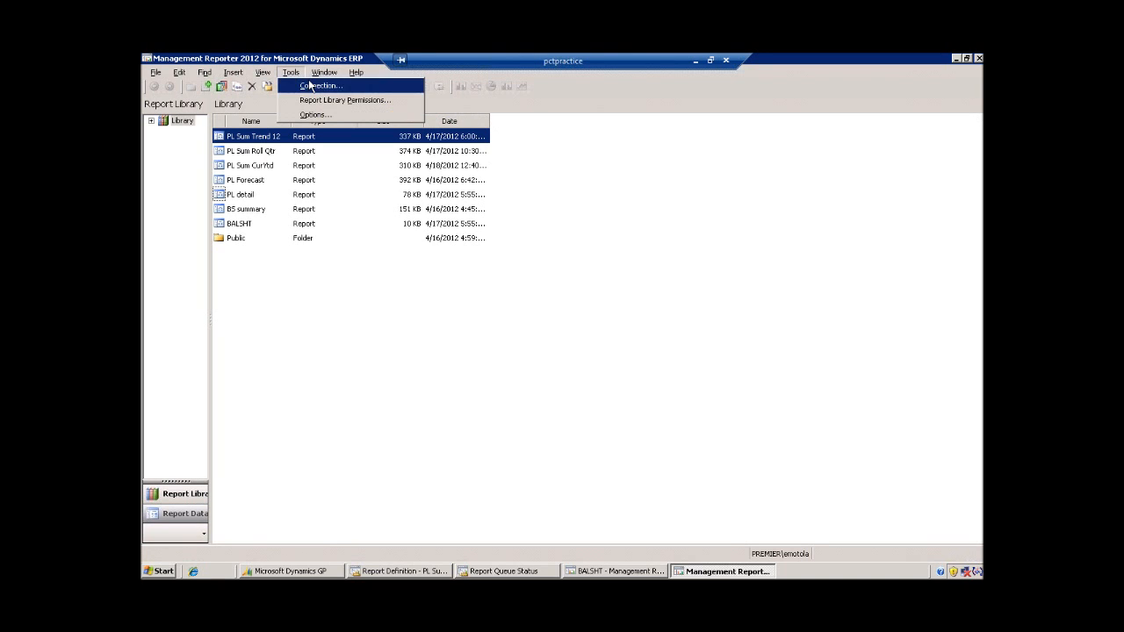
pyautogui.click(316, 100)
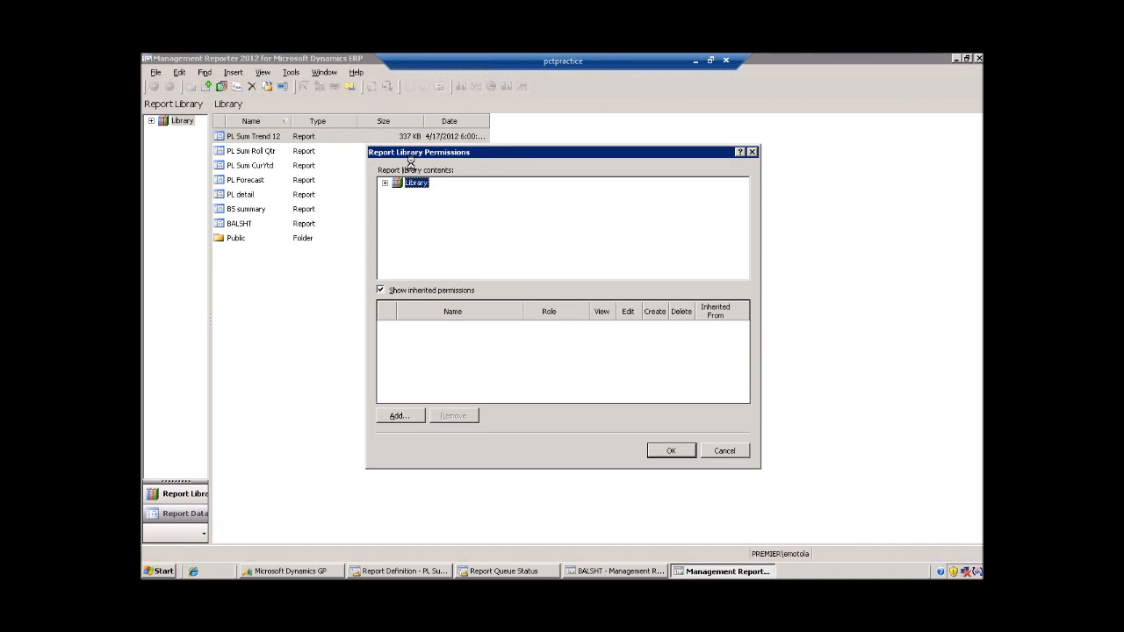
pyautogui.click(724, 451)
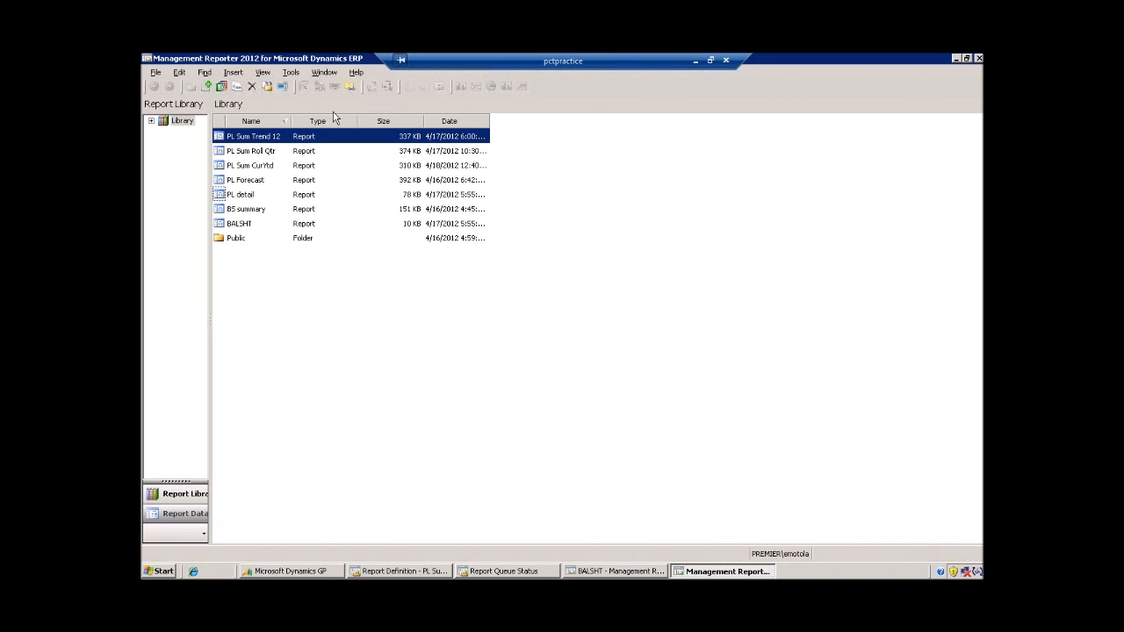
pyautogui.click(290, 73)
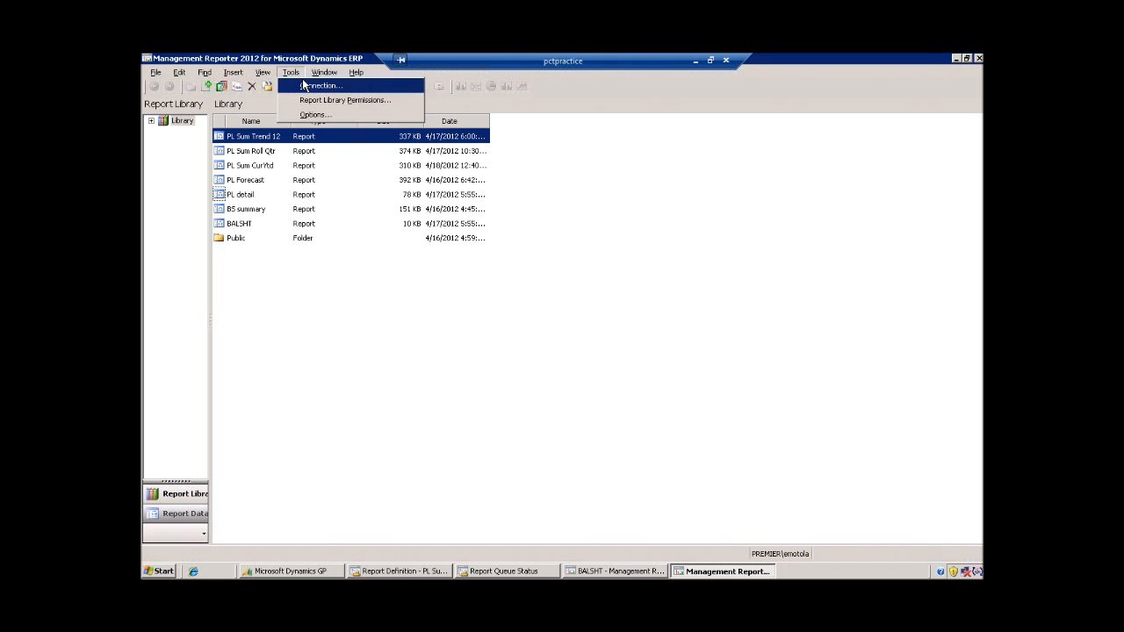
# Open the report viewer's connection settings and close them without connecting
pyautogui.click(305, 84)
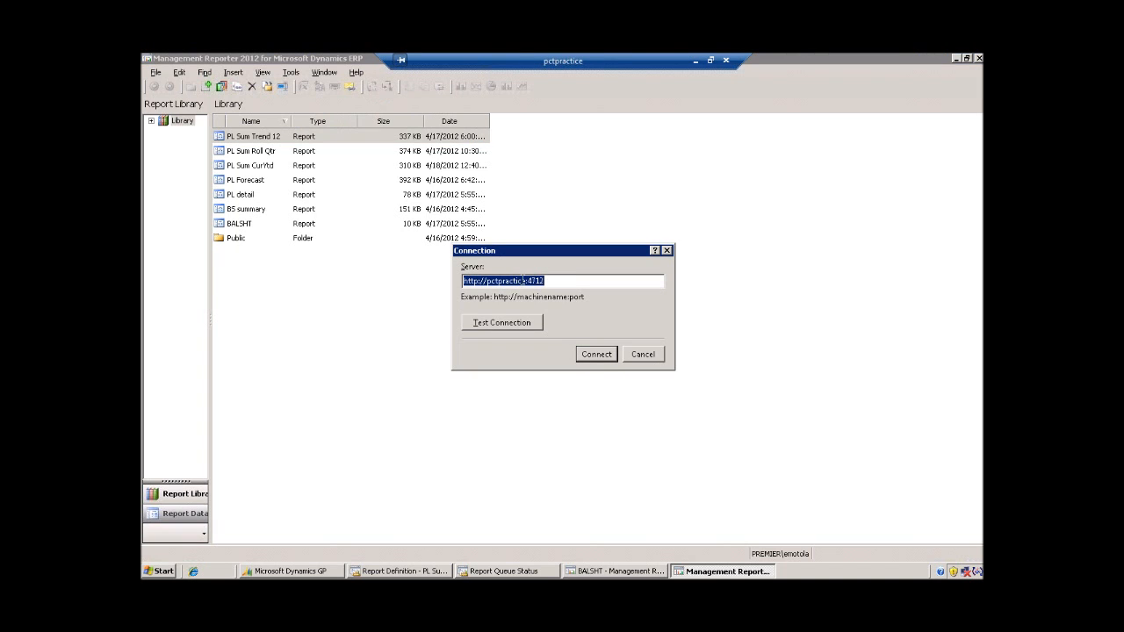
pyautogui.click(643, 354)
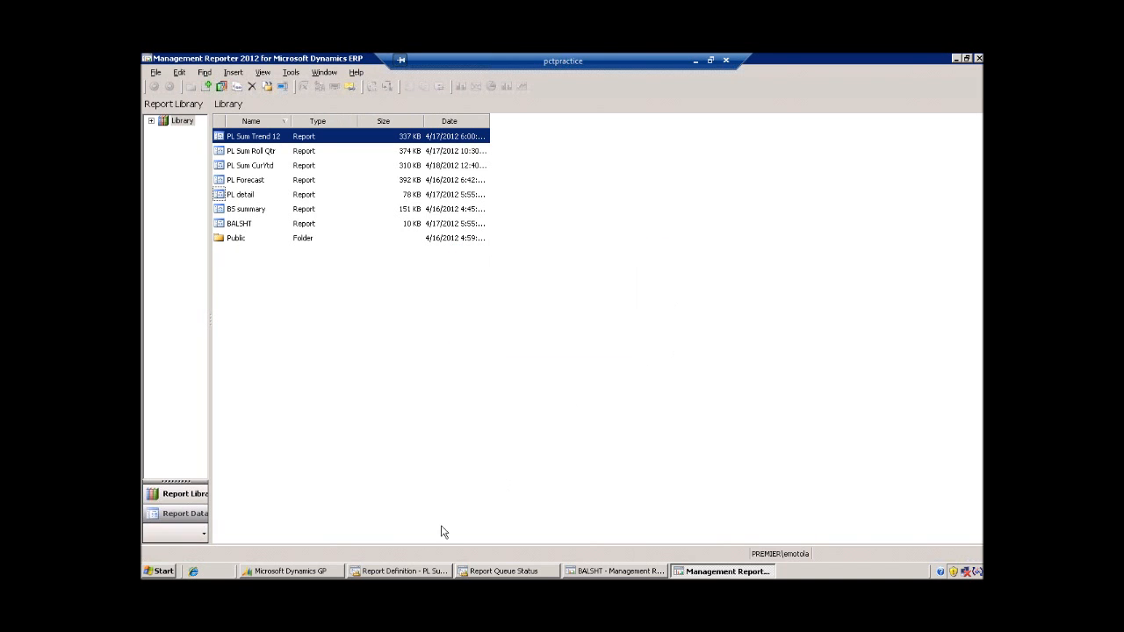
# Switch to the report designer and enable the display of a confirmation before exiting Management Reporter in the user options
pyautogui.click(421, 569)
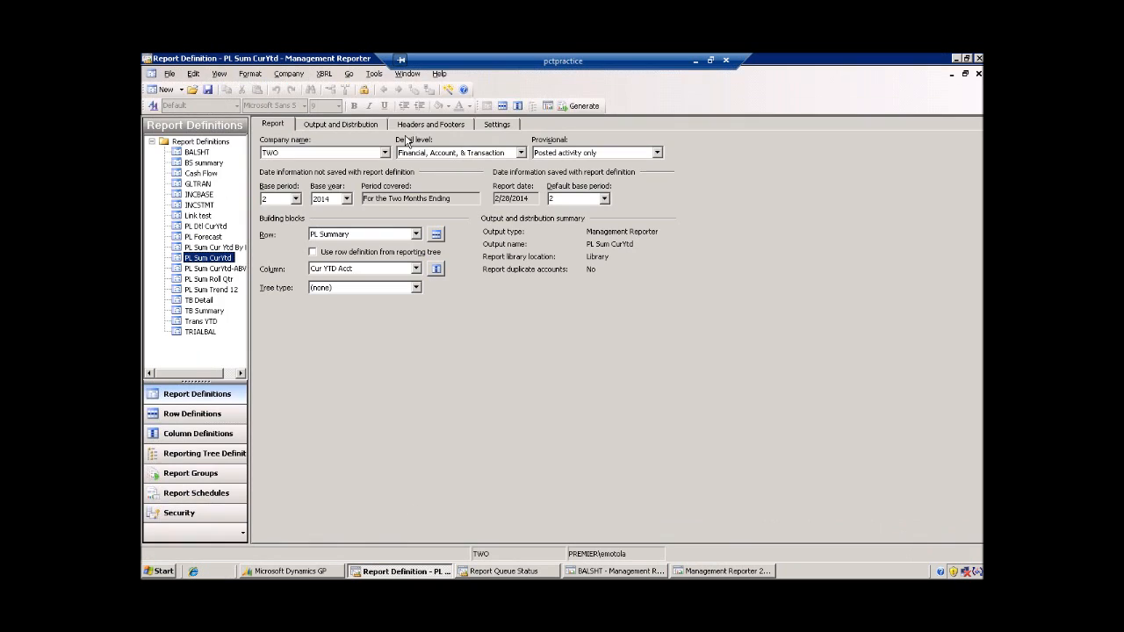
pyautogui.click(375, 73)
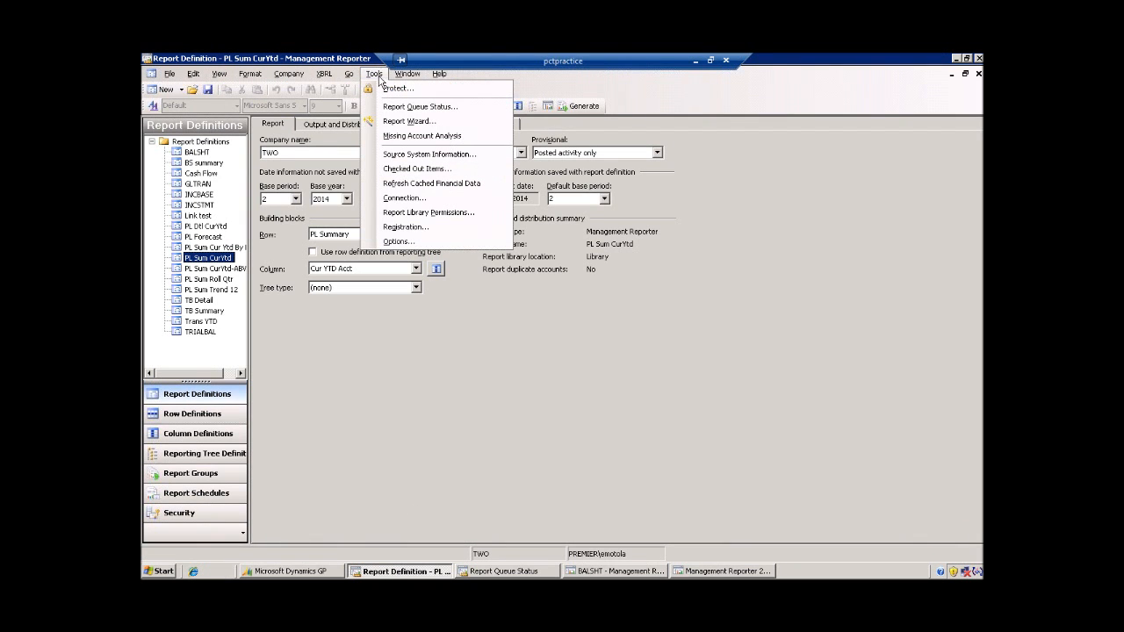
pyautogui.click(389, 244)
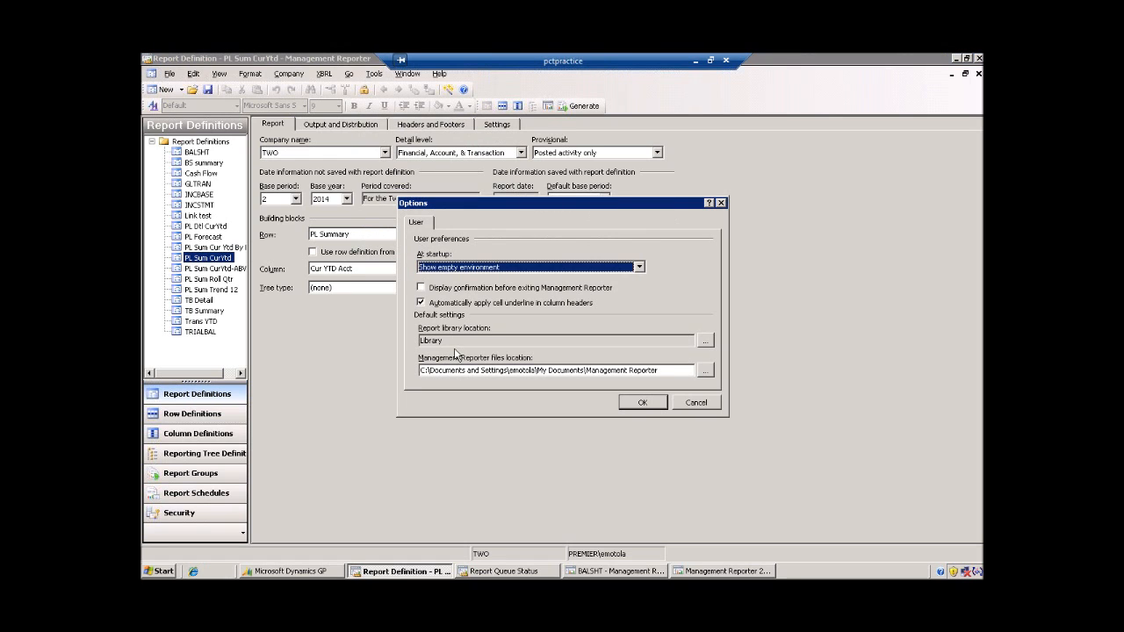
pyautogui.click(430, 290)
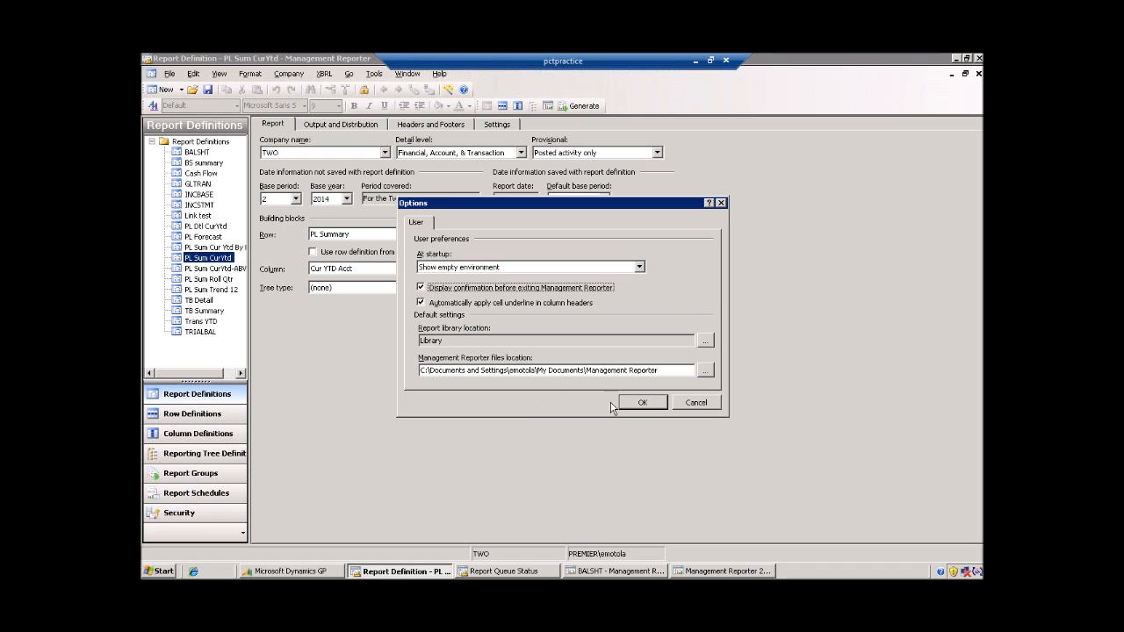
pyautogui.click(643, 402)
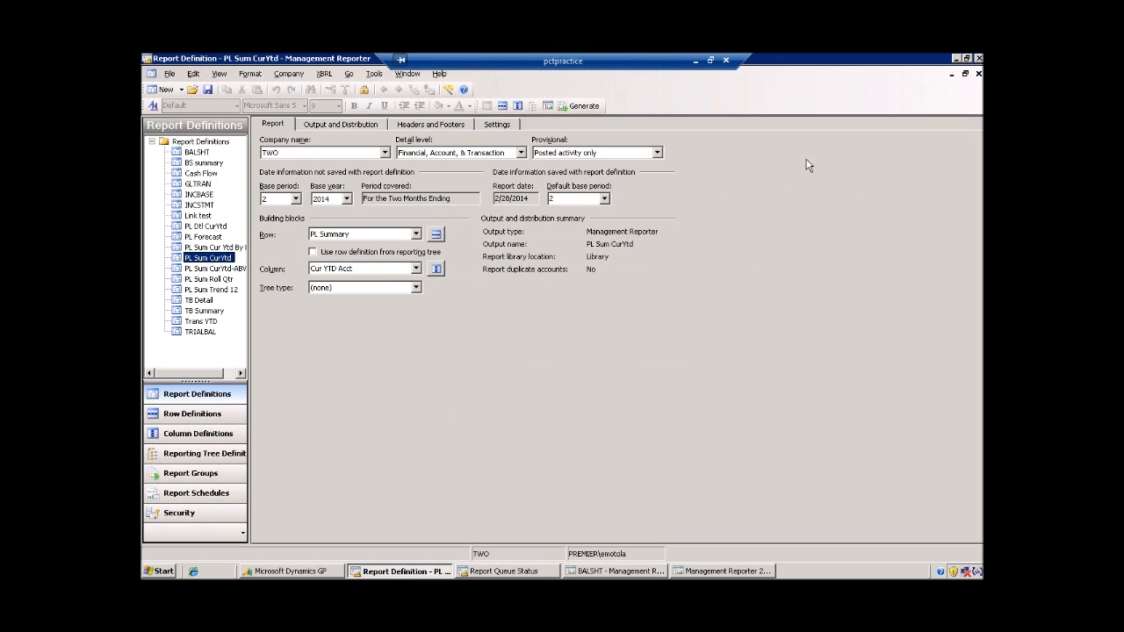
# Close the PL Sum CurYtd report definition without saving, and test the exit confirmation by declining to exit Management Reporter
pyautogui.click(979, 59)
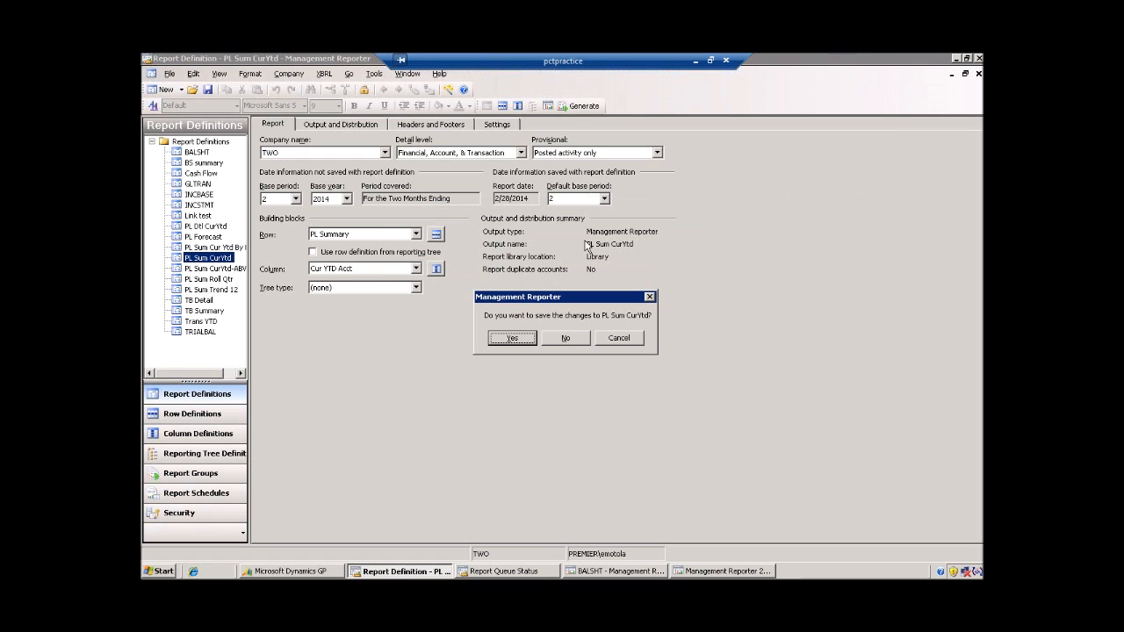
pyautogui.click(598, 341)
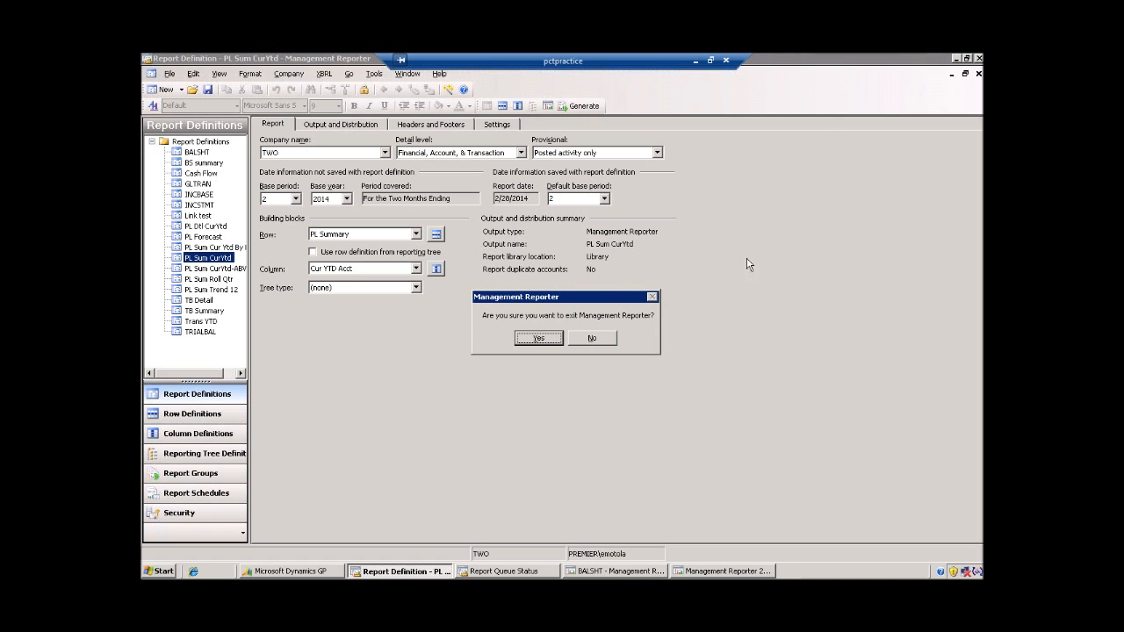
pyautogui.click(590, 338)
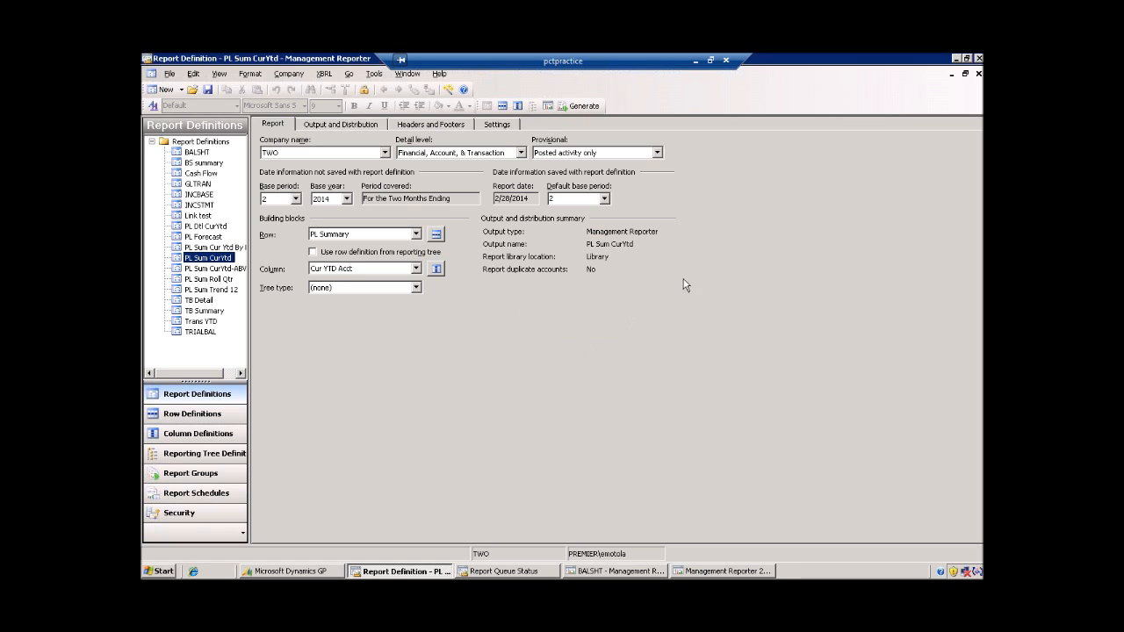
pyautogui.click(980, 75)
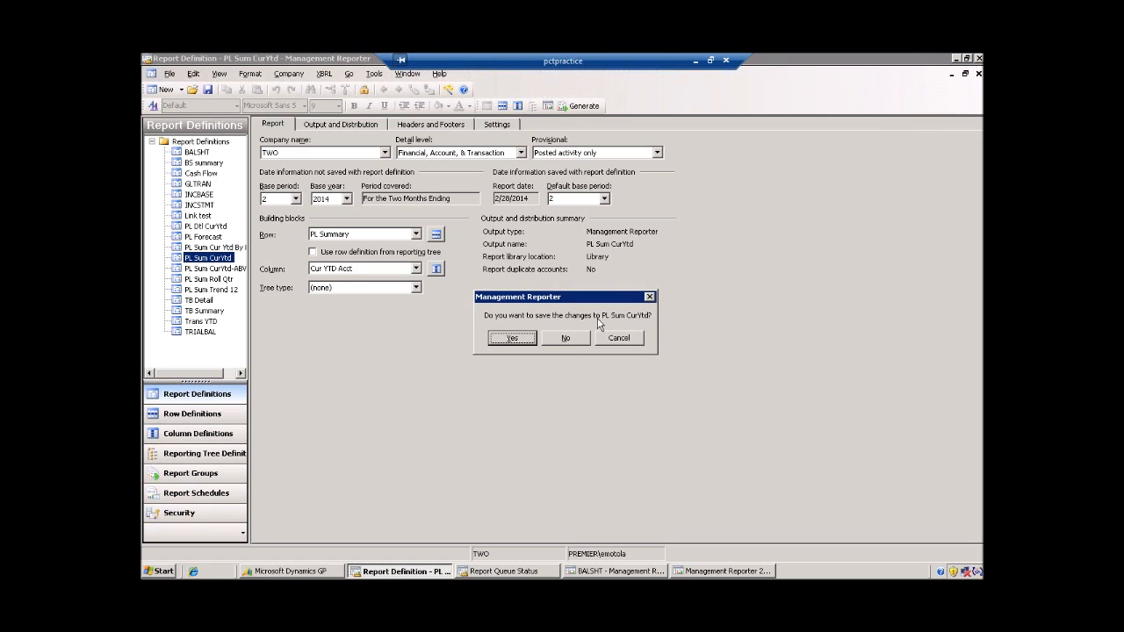
pyautogui.click(549, 338)
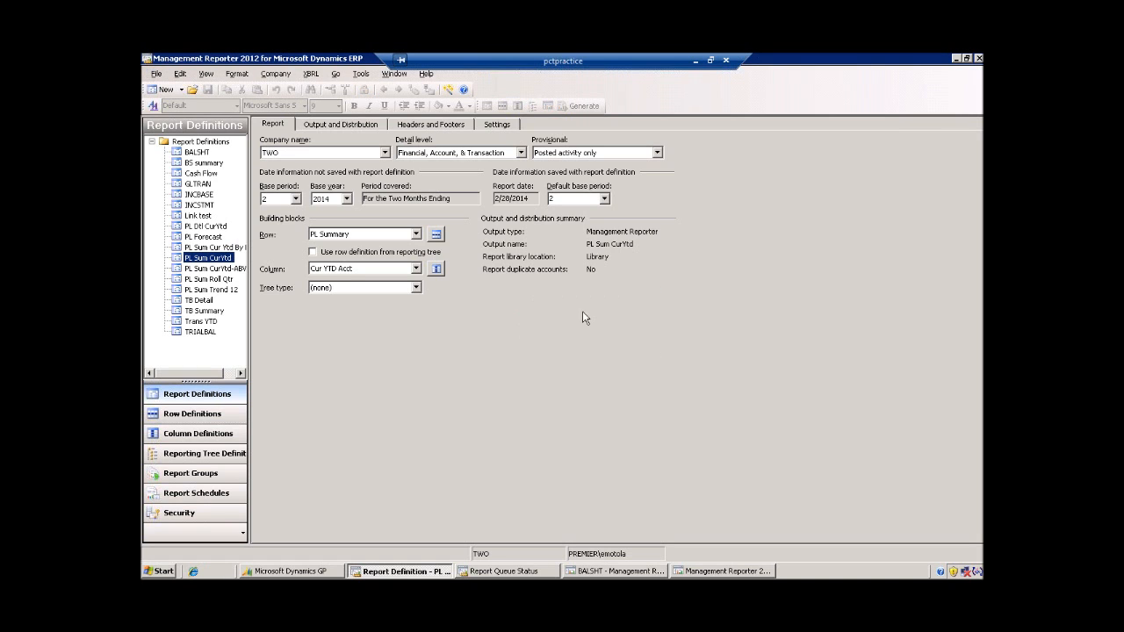
pyautogui.click(979, 59)
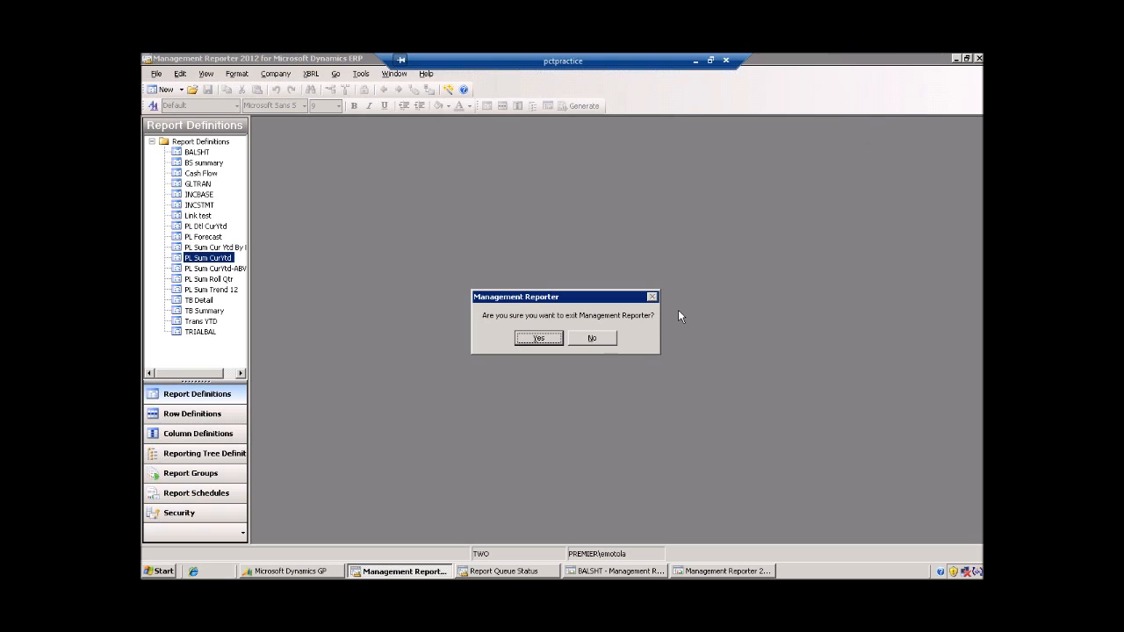
pyautogui.click(593, 339)
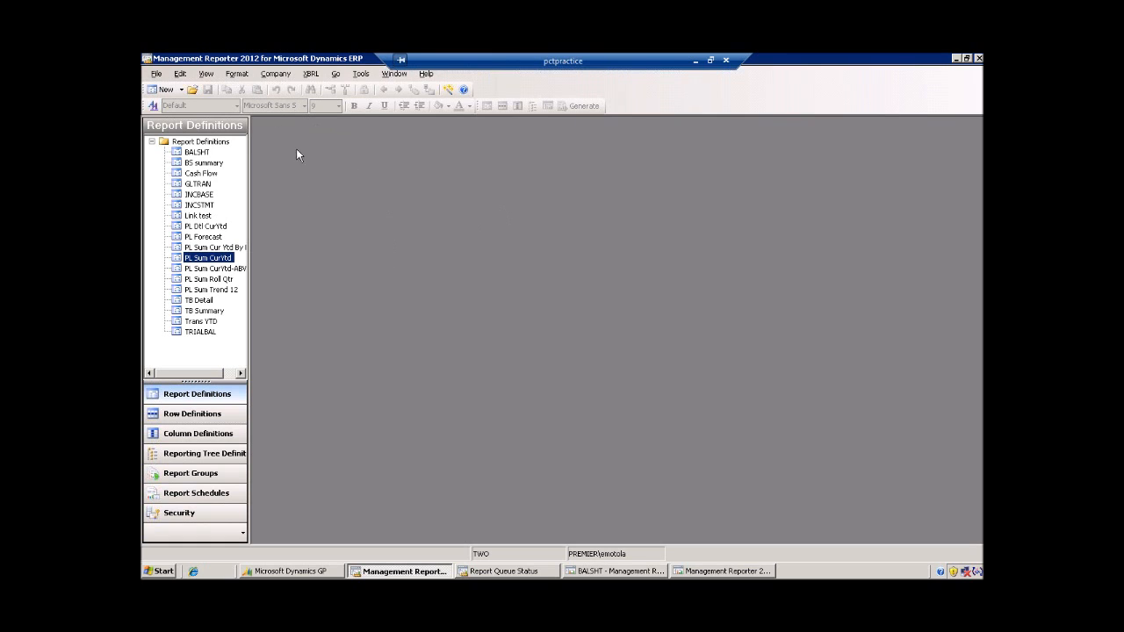
# Minimize the remote session to view the Design Flexibility slide in PowerPoint, and return to the pctpractice remote session
pyautogui.click(694, 61)
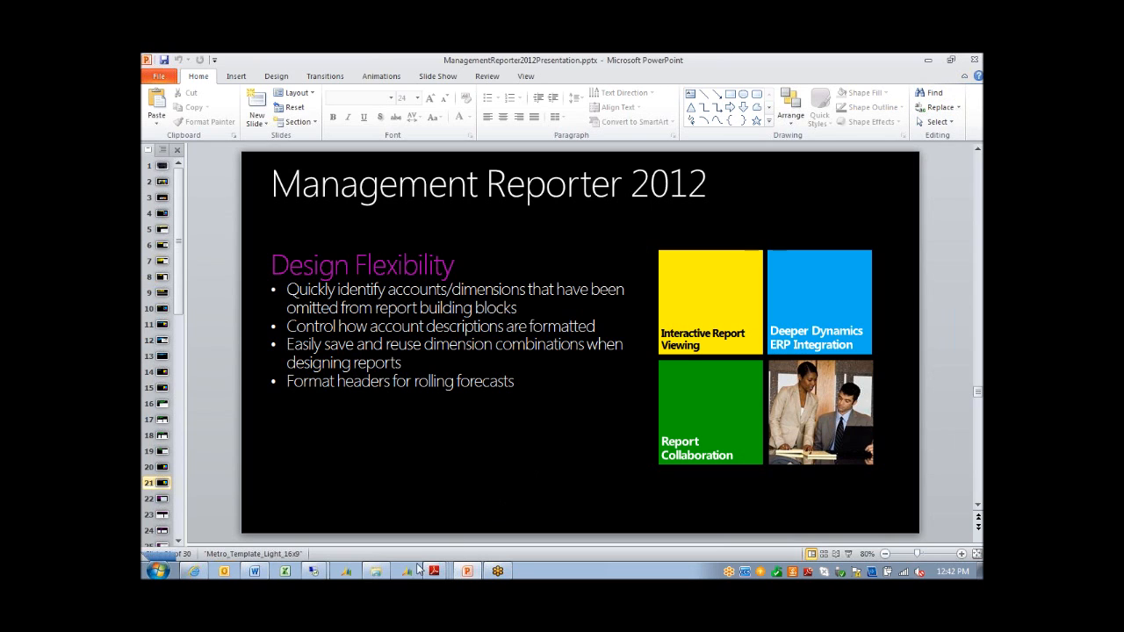
pyautogui.moveTo(314, 570)
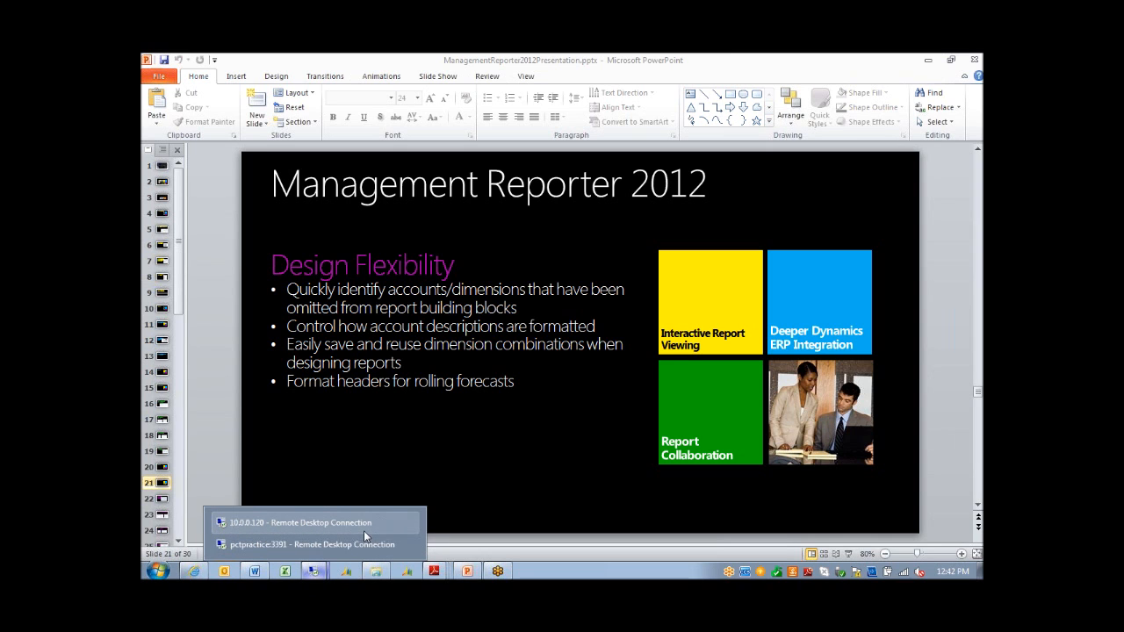
pyautogui.click(360, 541)
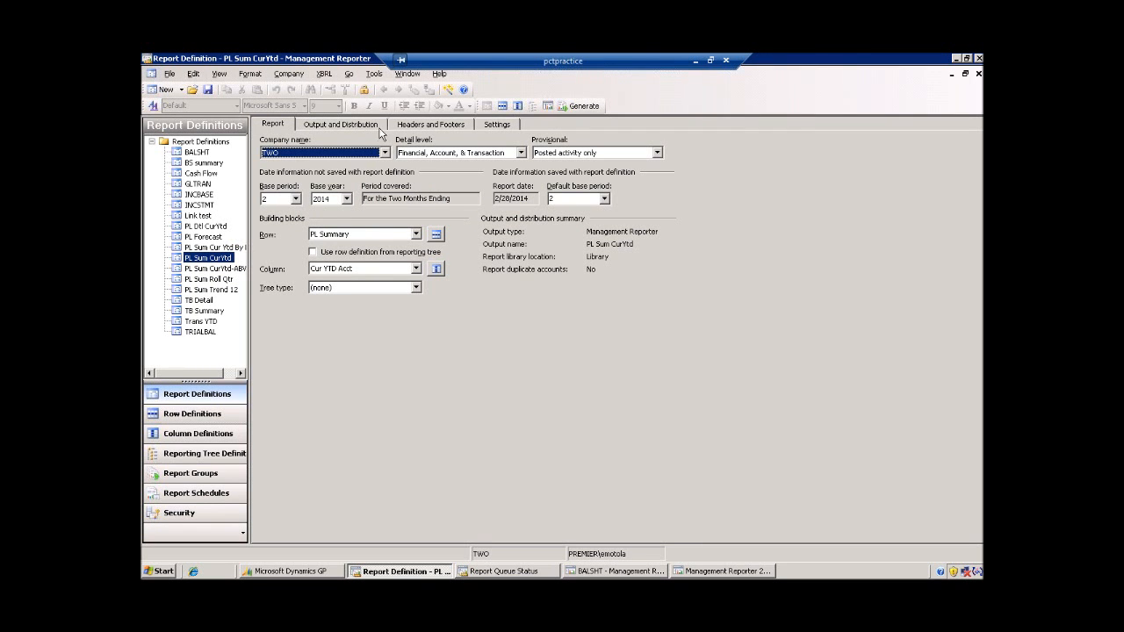
# Open the PL Summary row definition from the PL Sum CurYtd report and select row 530's link to financial dimensions
pyautogui.click(435, 234)
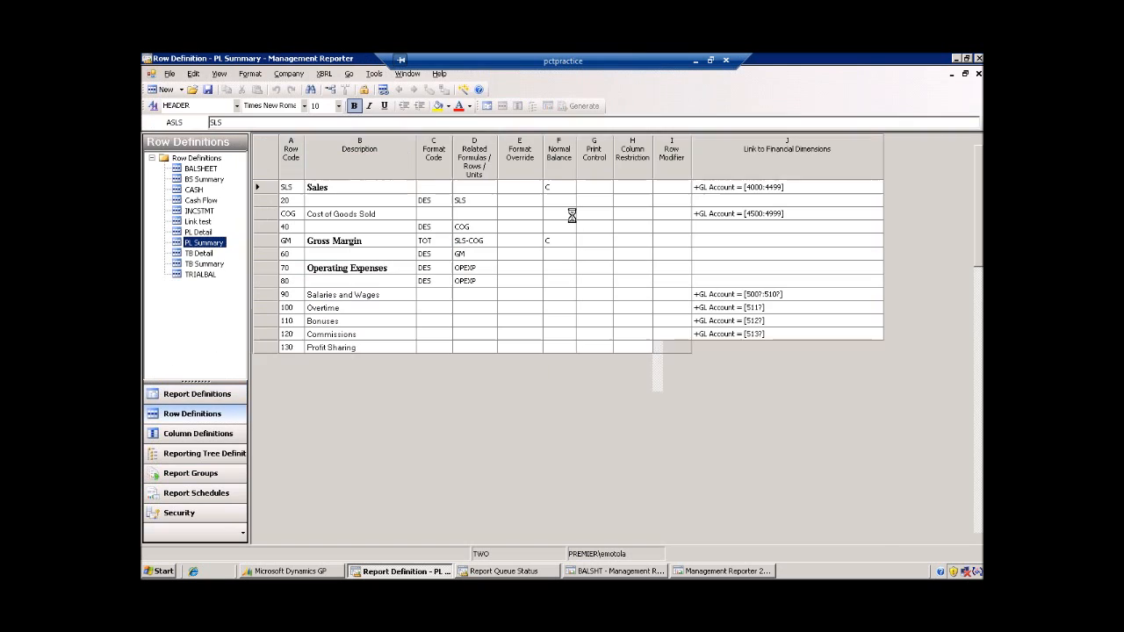
pyautogui.click(762, 388)
pyautogui.scroll(-10, 762, 387)
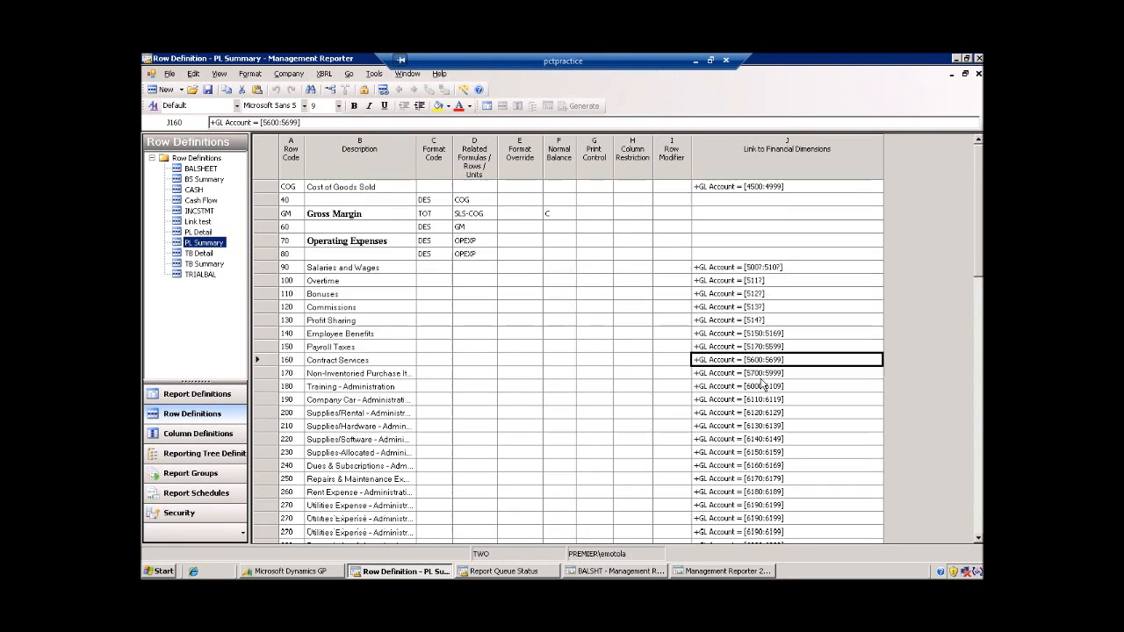
pyautogui.scroll(-10, 762, 379)
pyautogui.click(790, 200)
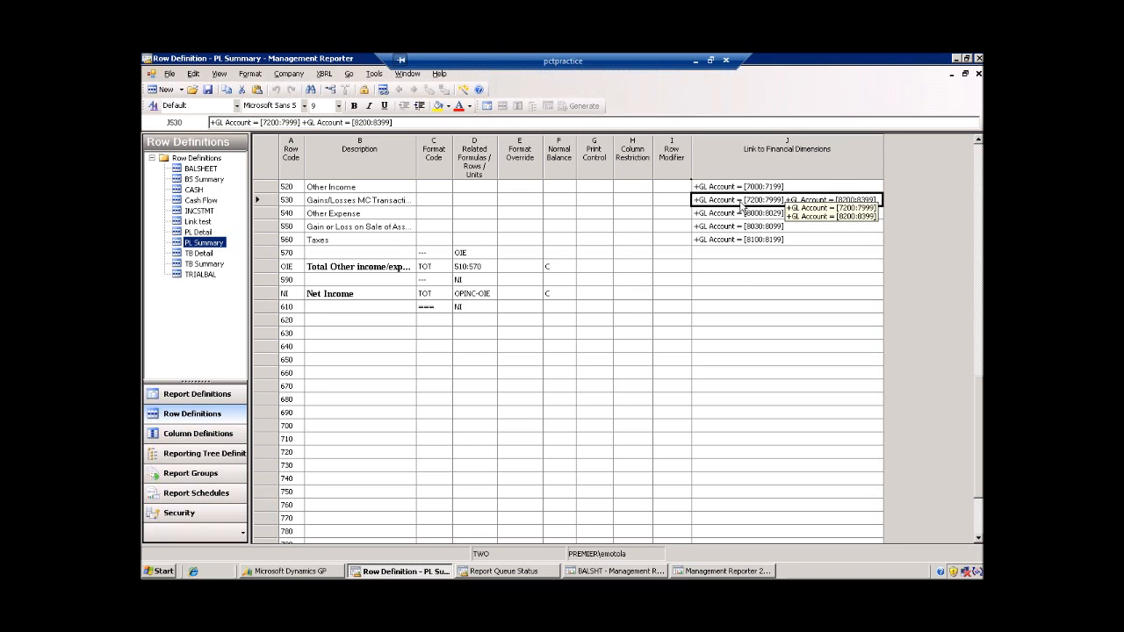
# Open dimension set management, view the form for a new set, and close both without creating one
pyautogui.click(191, 75)
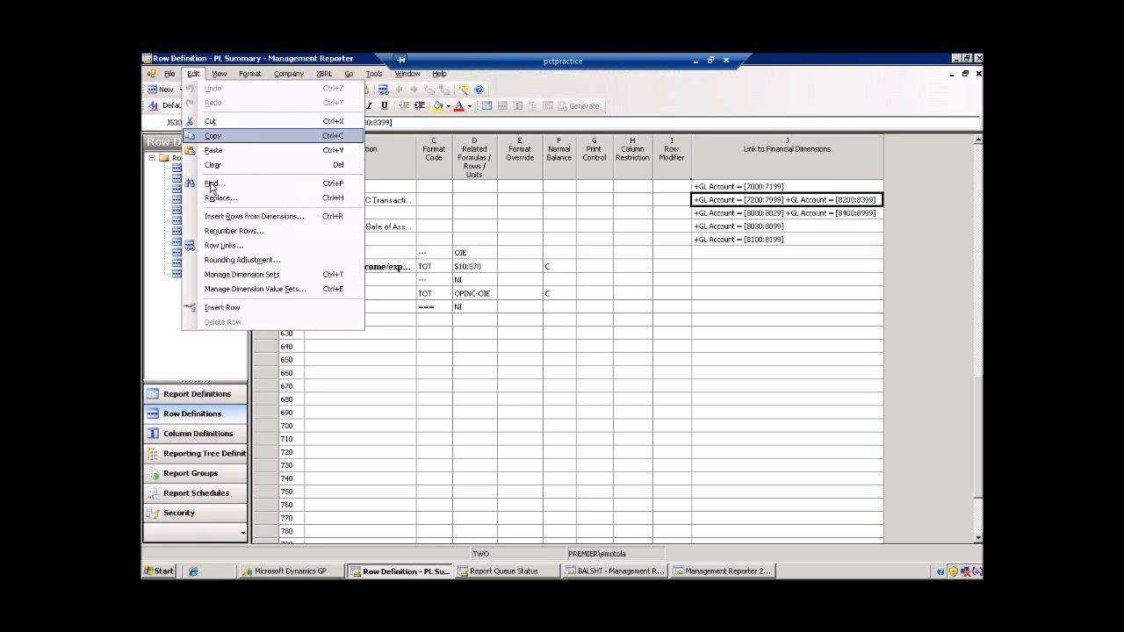
pyautogui.click(215, 278)
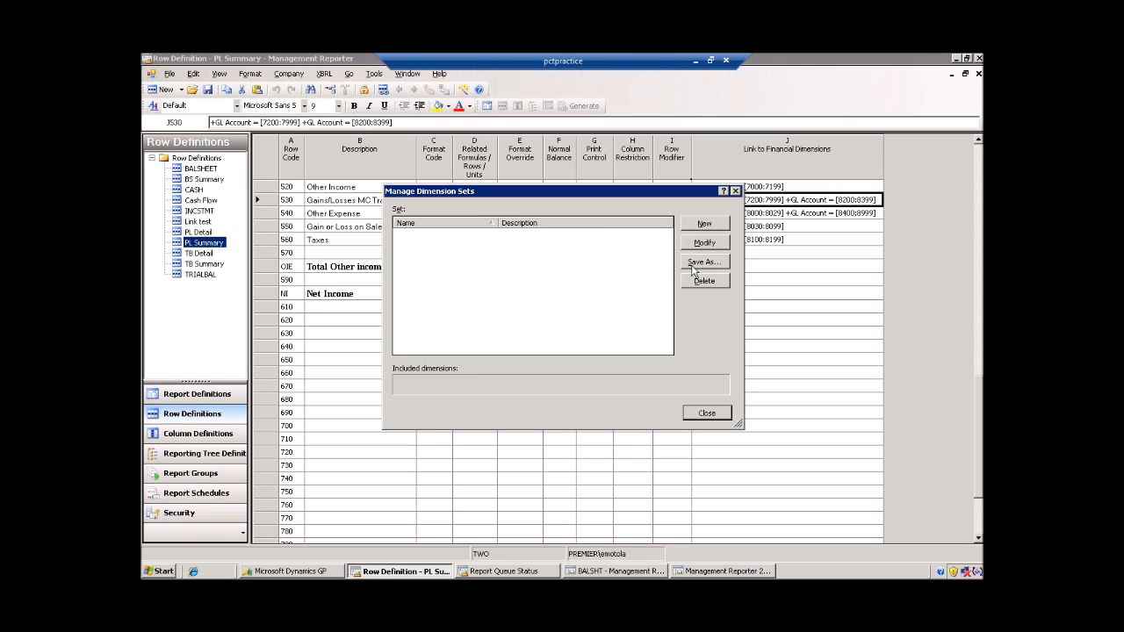
pyautogui.click(707, 225)
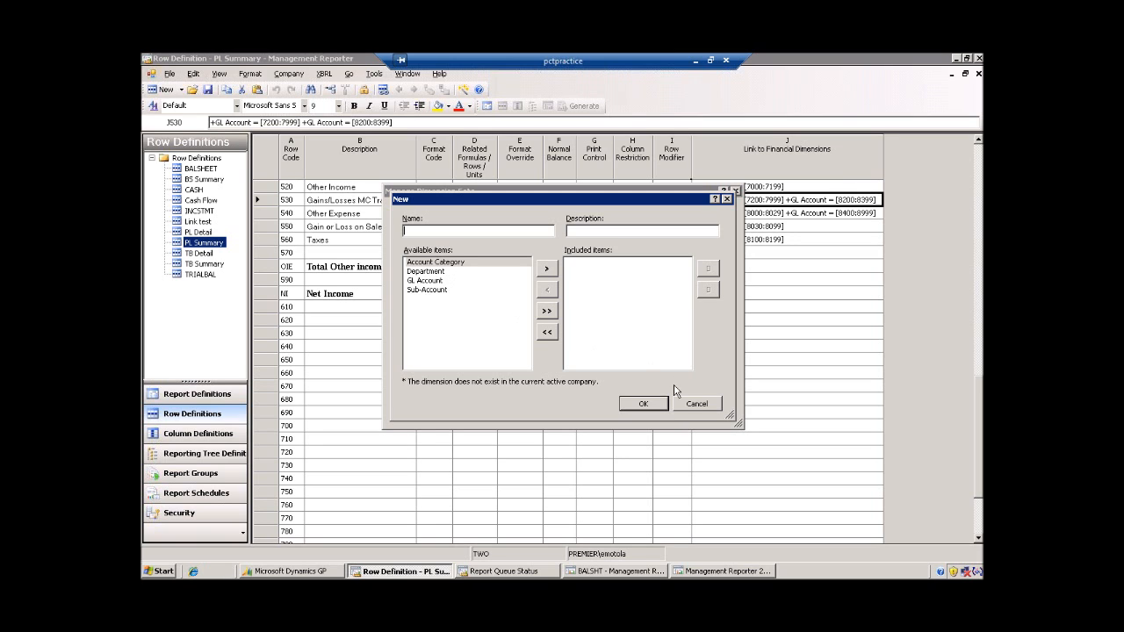
pyautogui.click(684, 405)
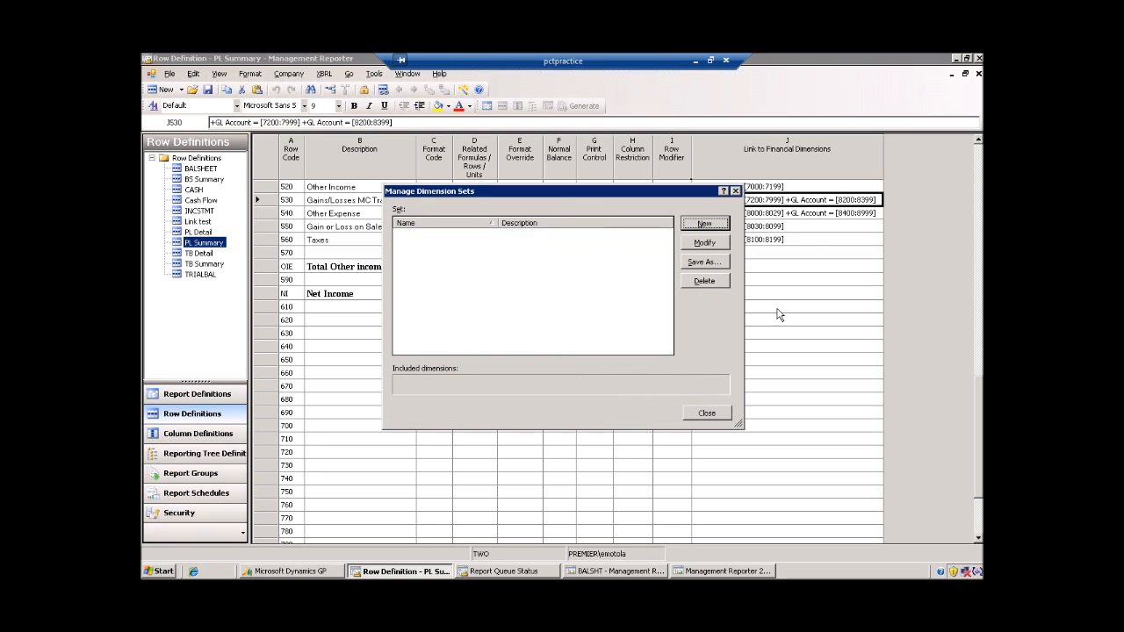
pyautogui.click(723, 413)
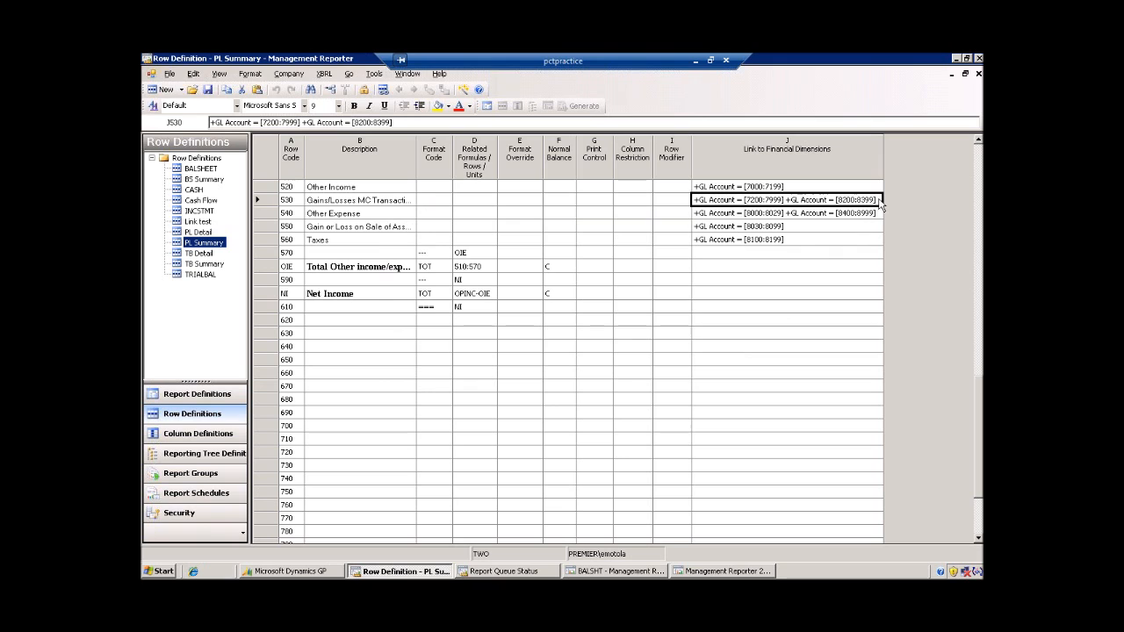
# Open row 530's dimensions, review the dimension set choices and new-set form from there, and cancel back to the dimensions
pyautogui.click(879, 202)
pyautogui.click(880, 202)
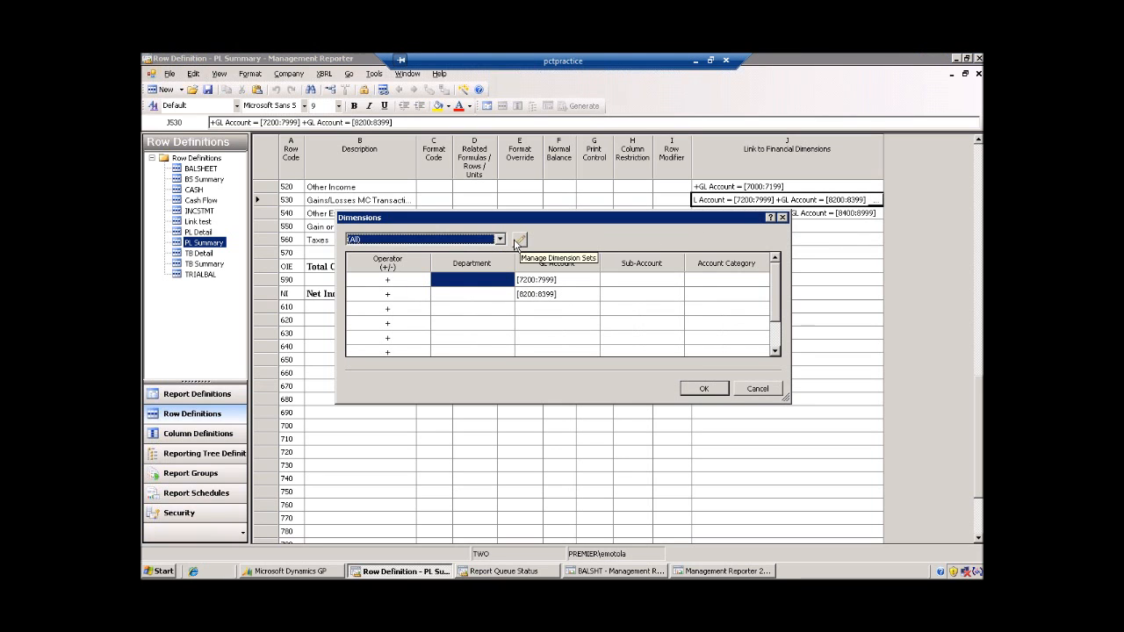
pyautogui.click(500, 239)
pyautogui.click(500, 239)
pyautogui.click(519, 239)
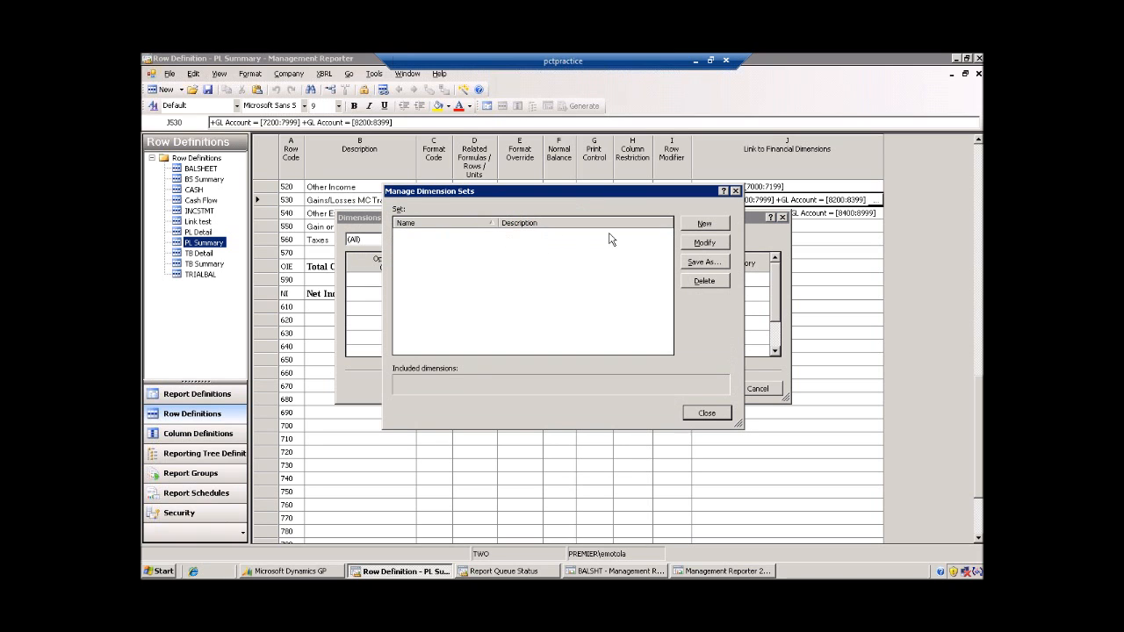
pyautogui.click(688, 265)
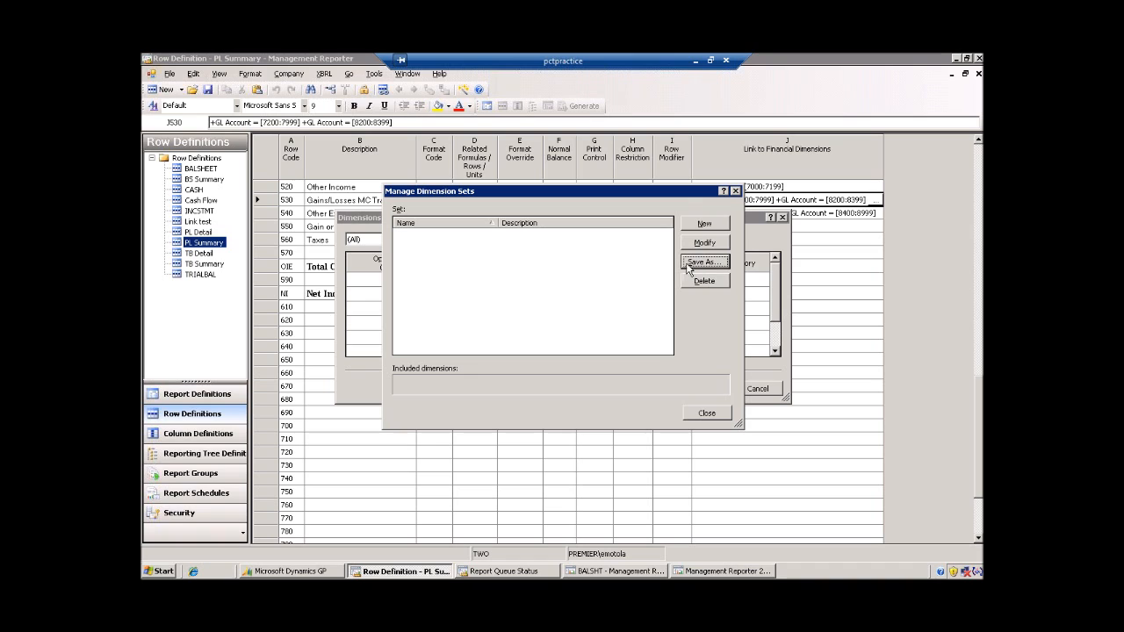
pyautogui.click(703, 224)
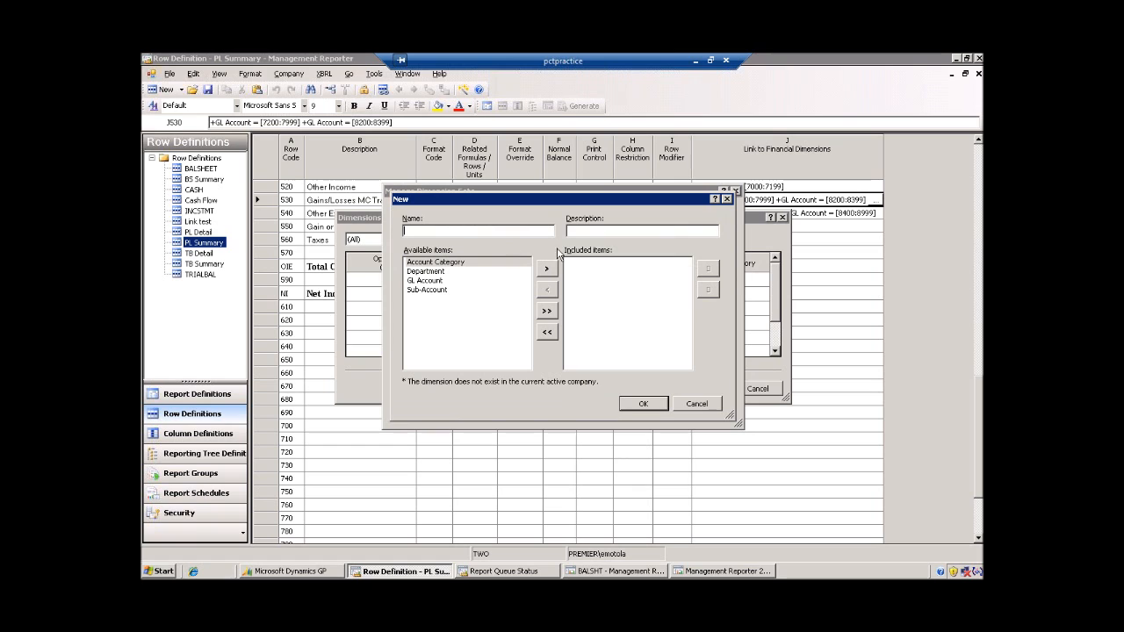
pyautogui.click(696, 403)
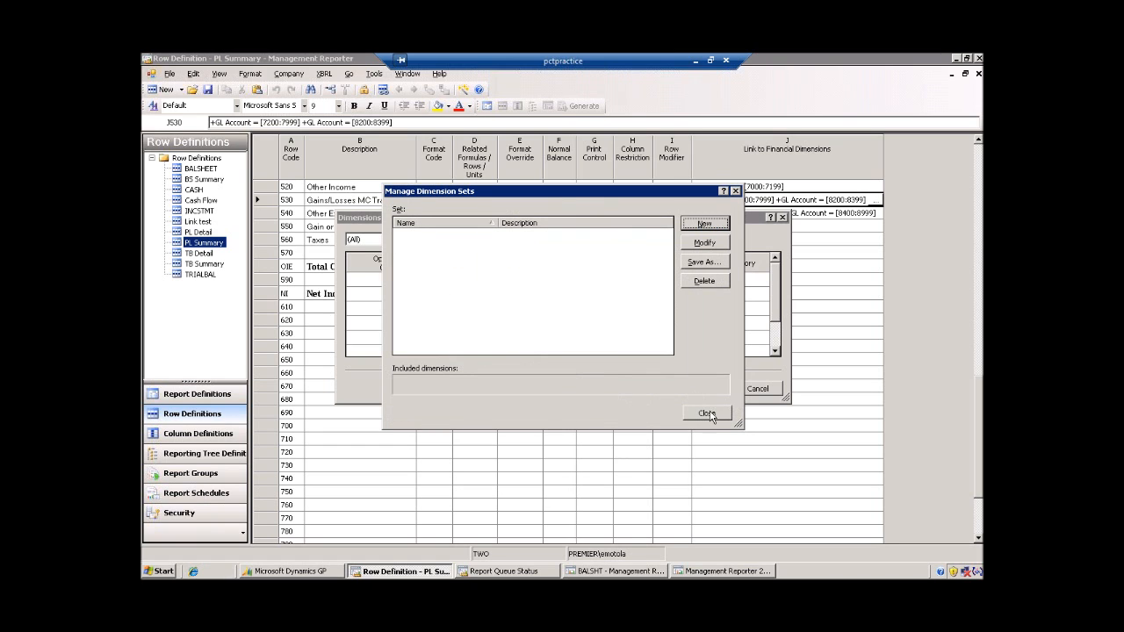
pyautogui.click(708, 414)
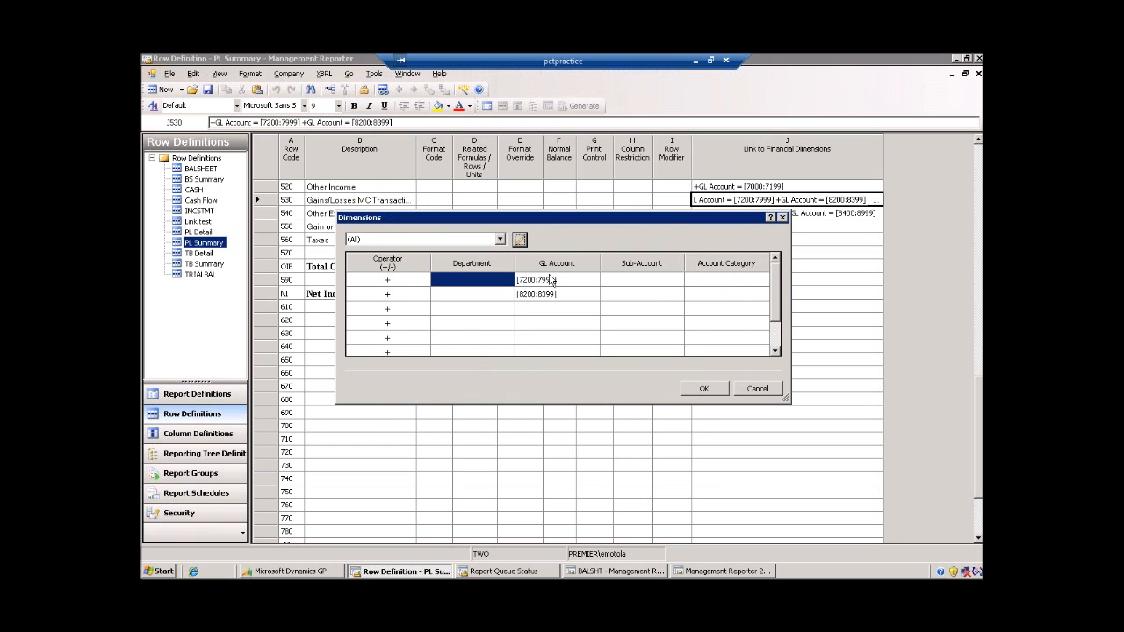
# Try to save row 530's two selected GL Account ranges as a dimension set, and close dimension set management
pyautogui.click(549, 279)
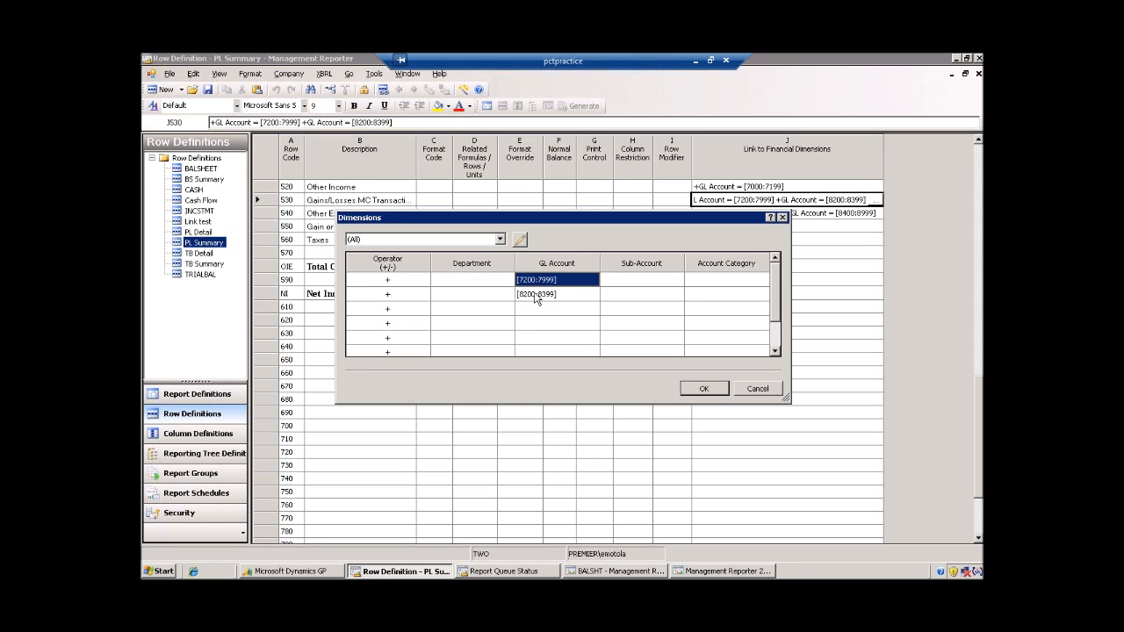
pyautogui.keyDown('shift'); pyautogui.click(538, 295); pyautogui.keyUp('shift')
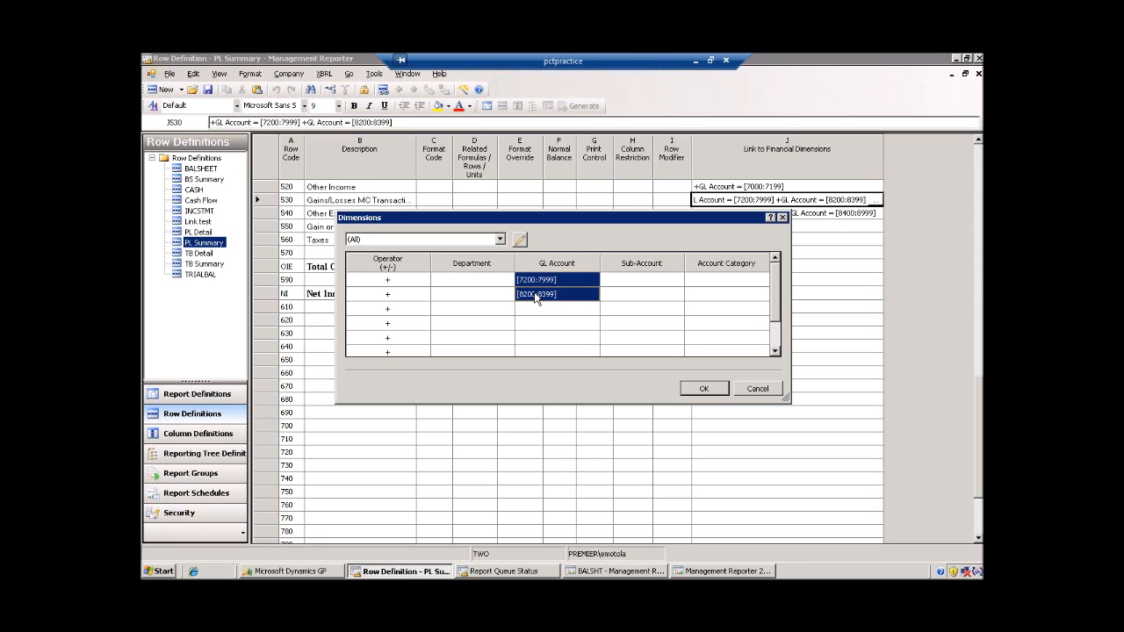
pyautogui.click(521, 241)
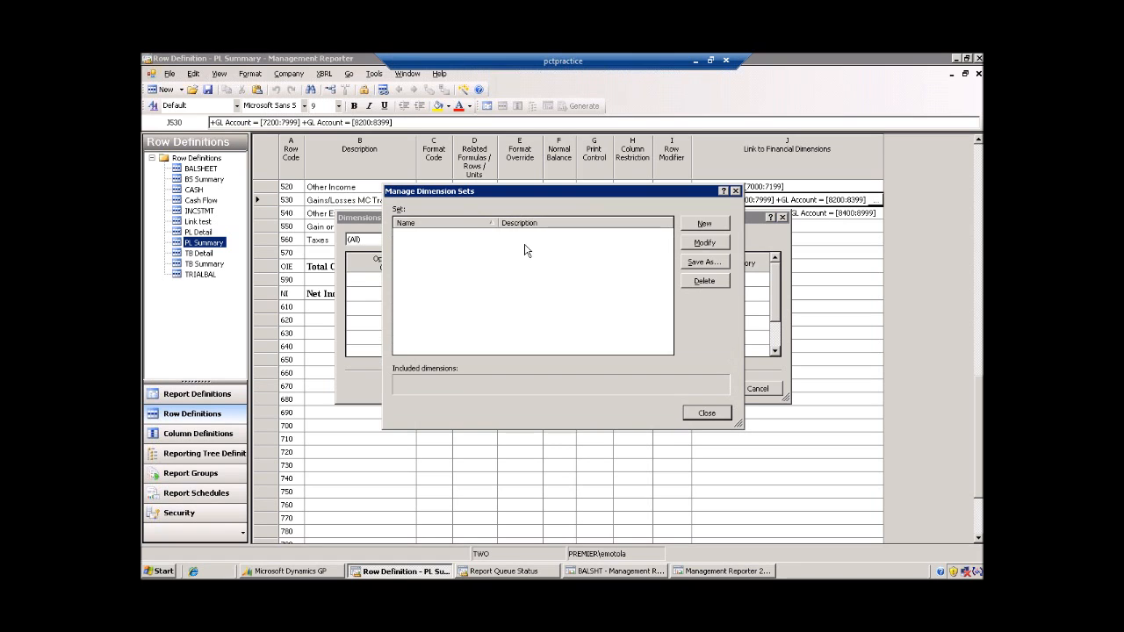
pyautogui.click(701, 265)
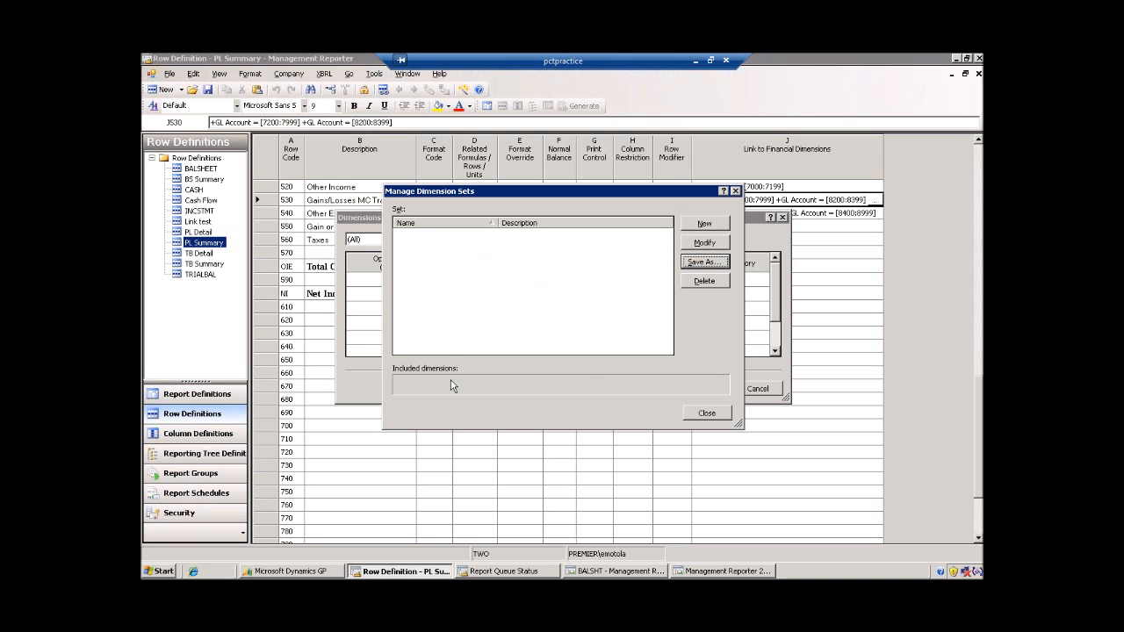
pyautogui.click(706, 413)
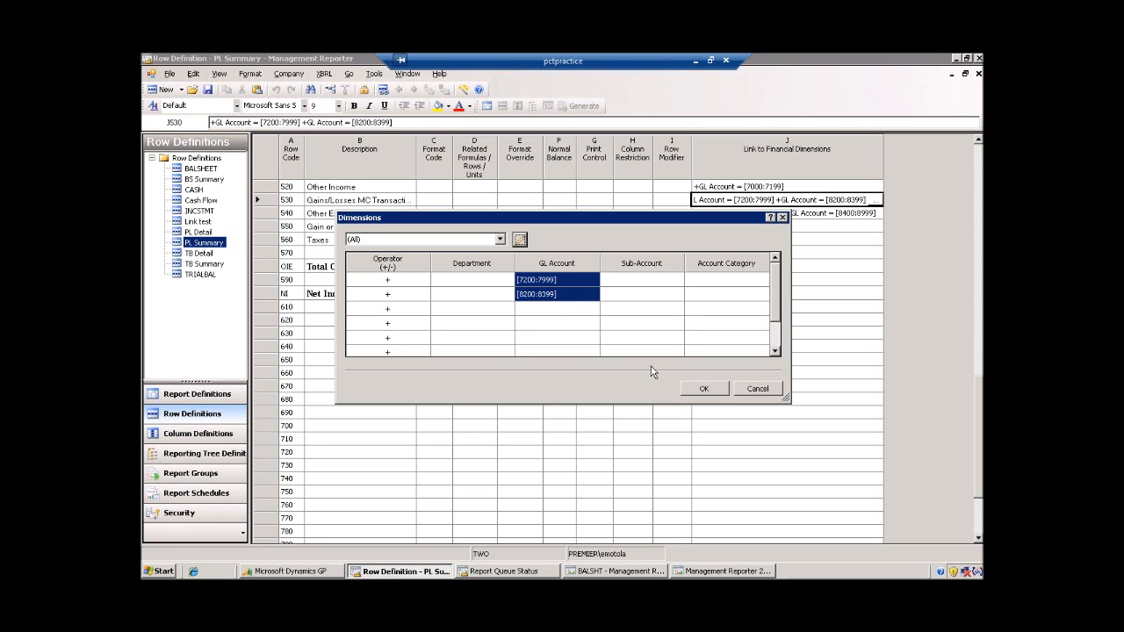
# Create a dimension set with name and description mc that includes the GL Account dimension
pyautogui.click(520, 241)
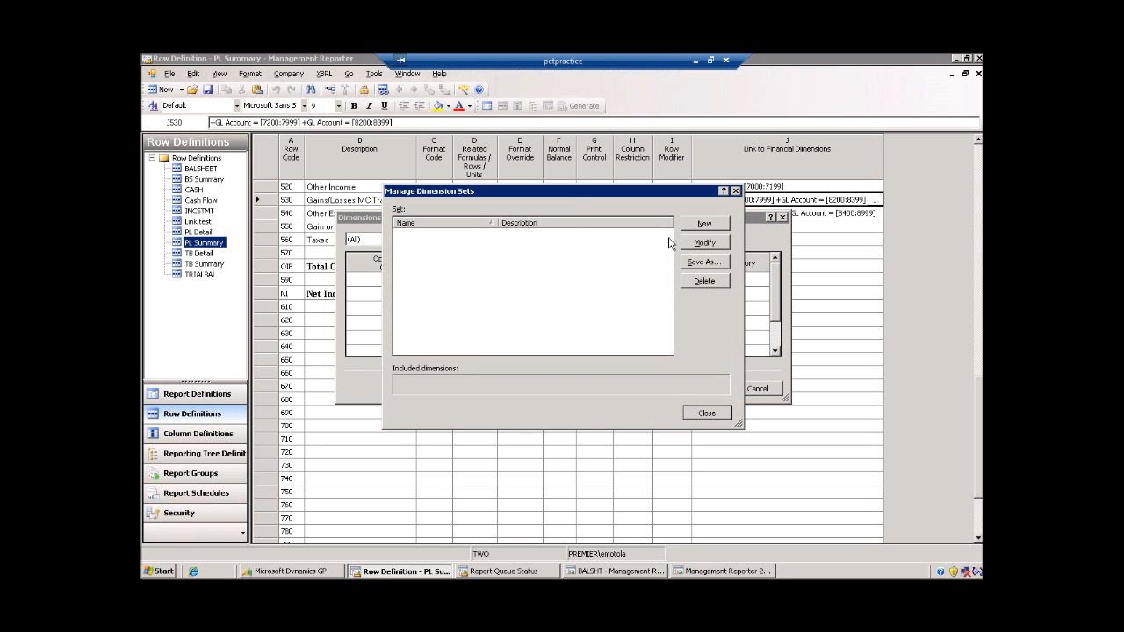
pyautogui.click(704, 225)
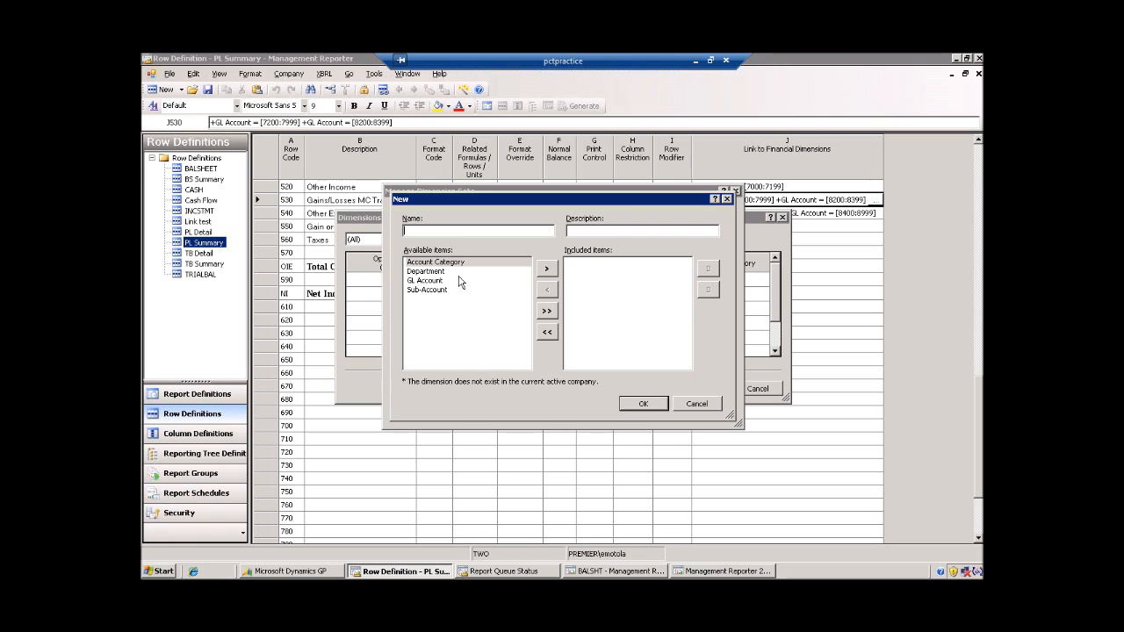
pyautogui.write('mc')
pyautogui.press('Tab')
pyautogui.write('mc')
pyautogui.press('Tab')
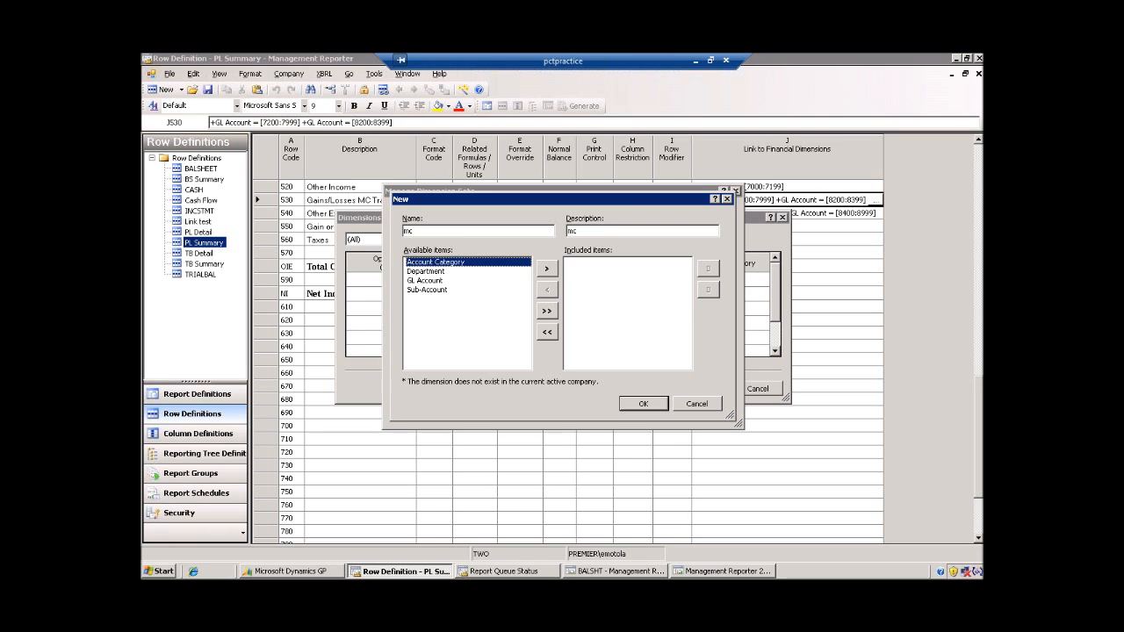
pyautogui.click(426, 280)
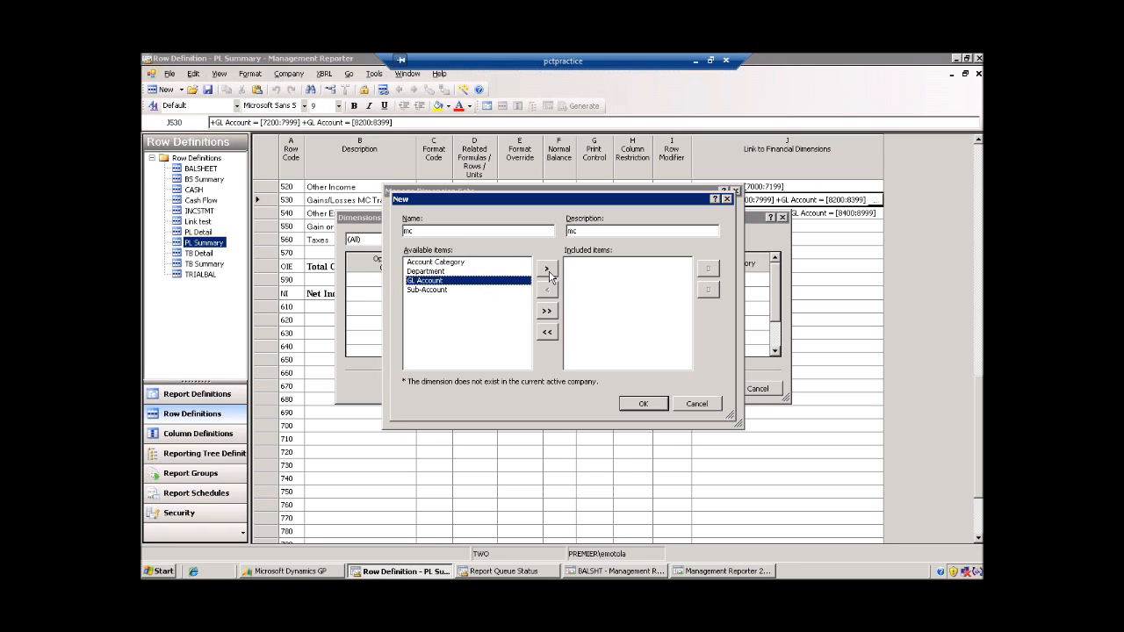
pyautogui.click(547, 270)
pyautogui.click(654, 264)
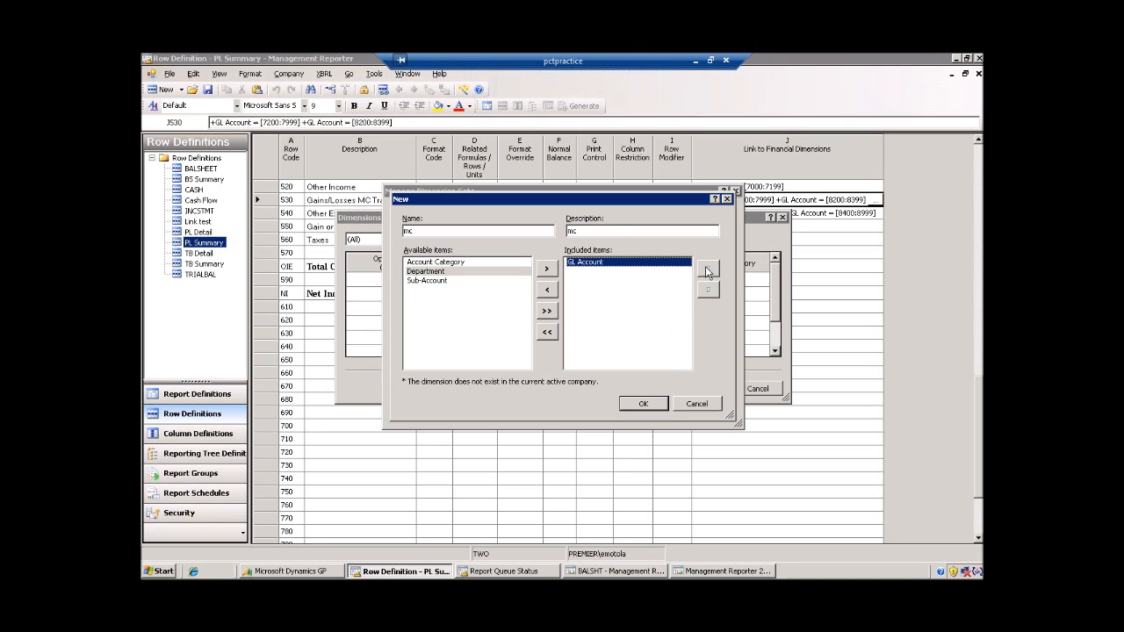
pyautogui.click(643, 403)
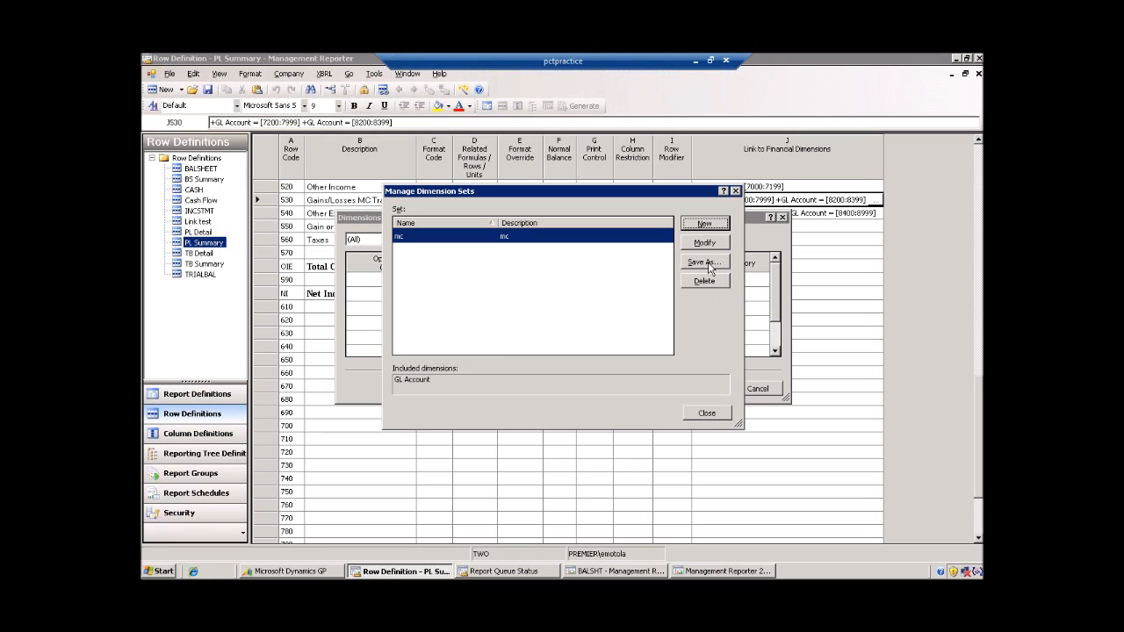
# Modify the mc dimension set by removing and re-adding GL Account, and accept row 530's dimensions
pyautogui.click(628, 239)
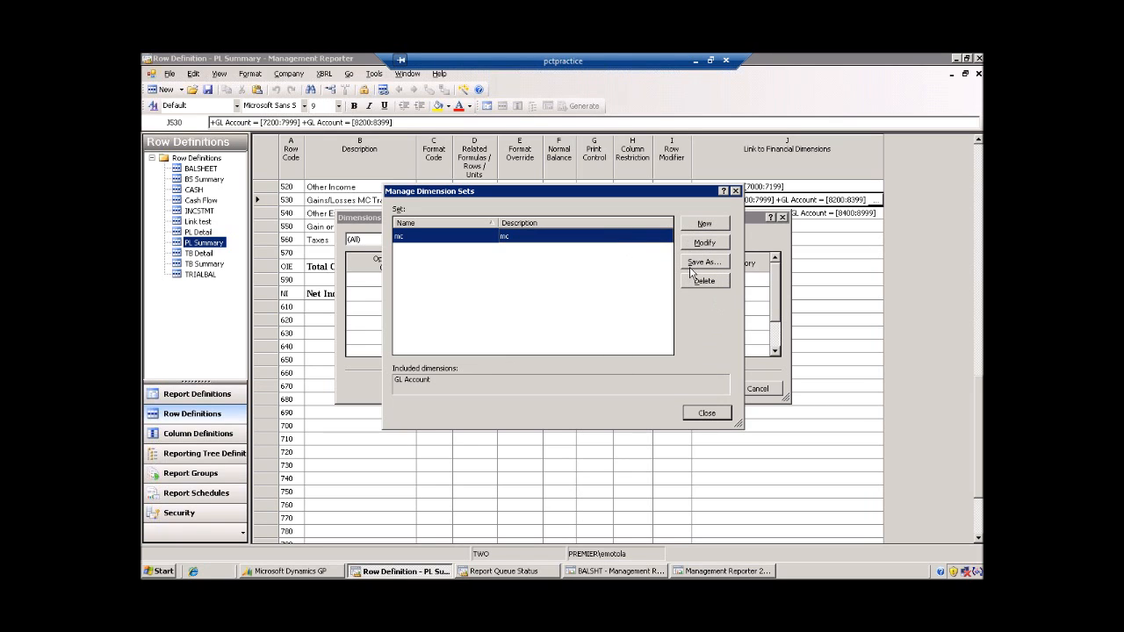
pyautogui.click(703, 243)
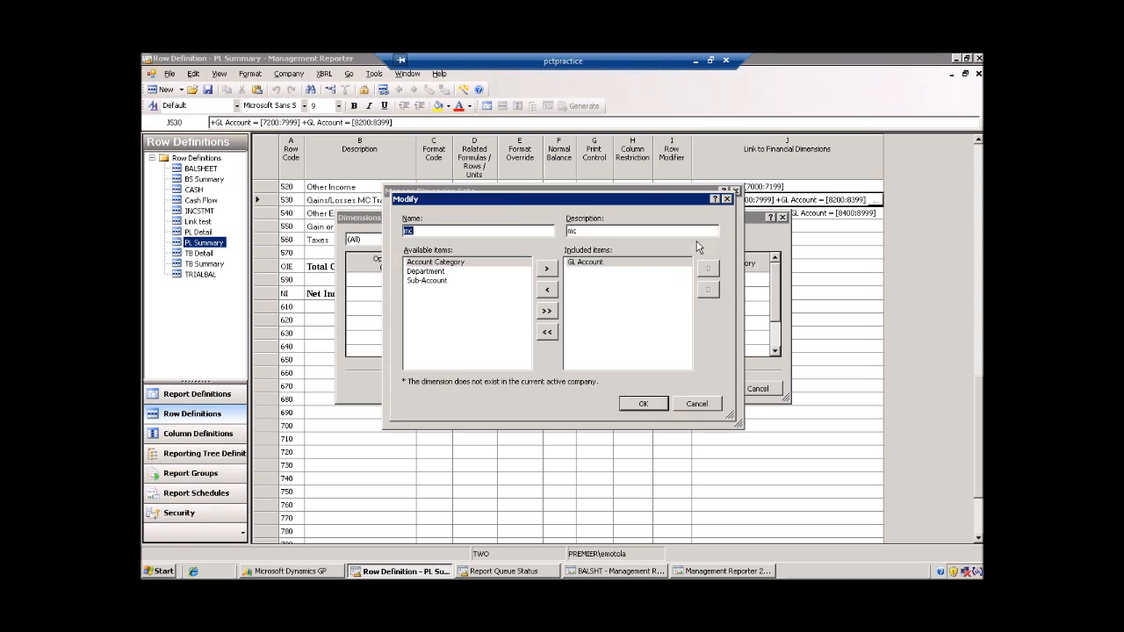
pyautogui.click(588, 262)
pyautogui.doubleClick(586, 263)
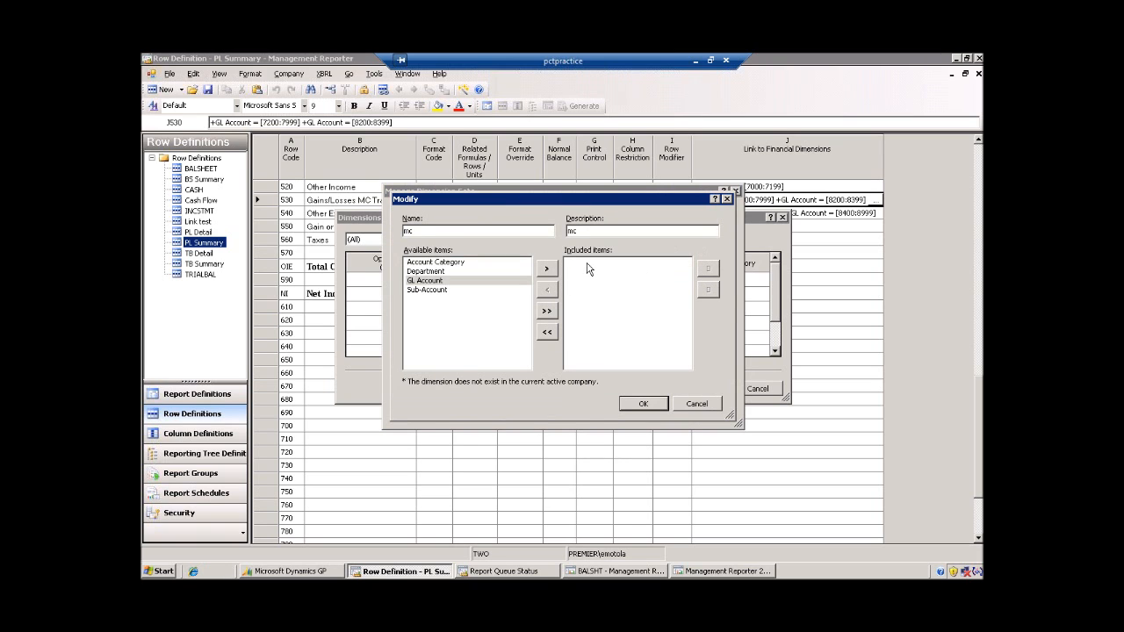
pyautogui.doubleClick(508, 281)
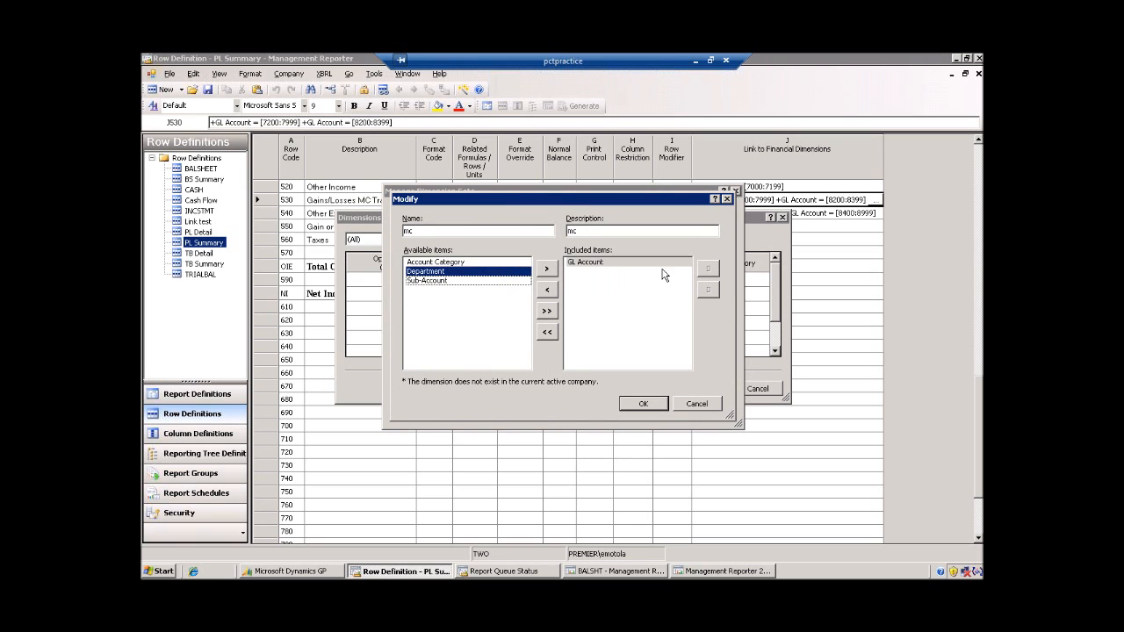
pyautogui.click(643, 404)
pyautogui.click(706, 416)
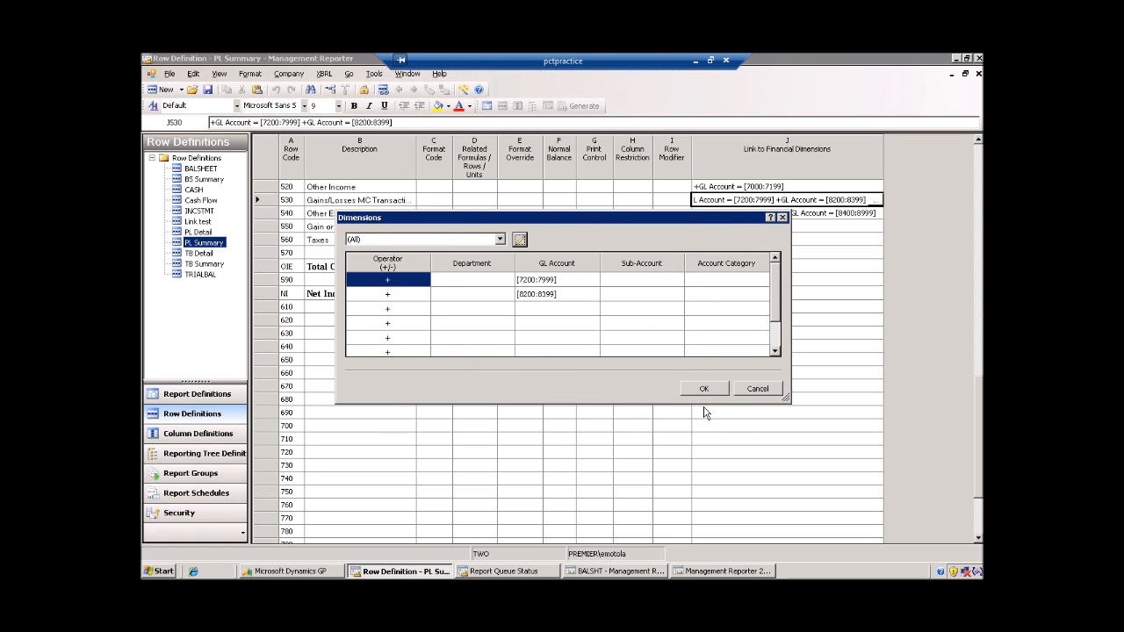
pyautogui.click(705, 389)
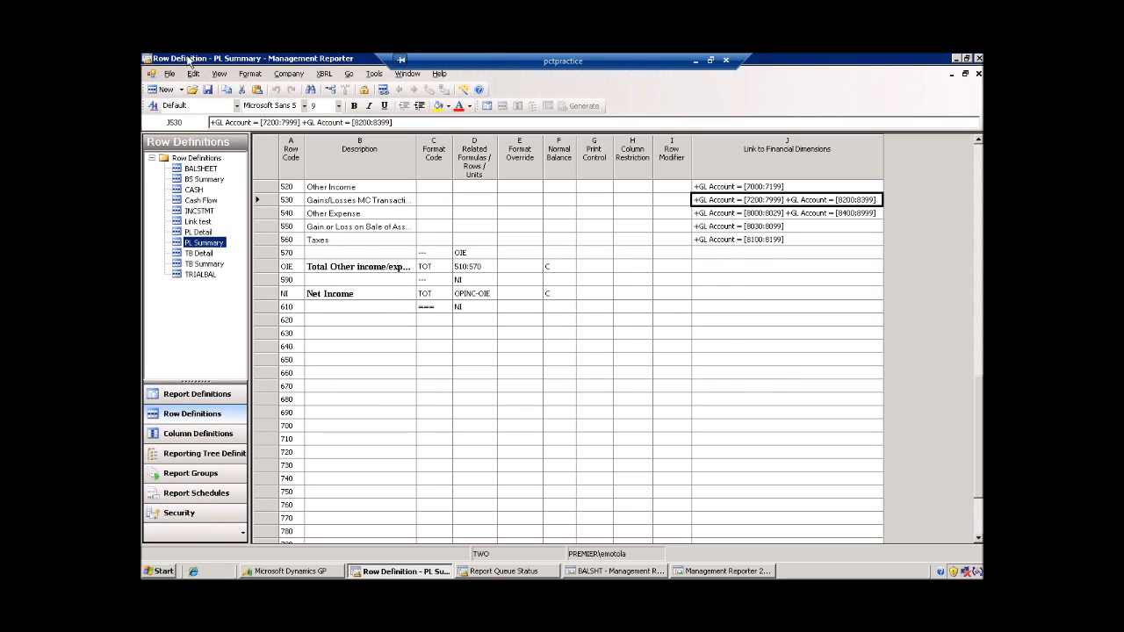
# View the mc set in dimension set management opened from the row definition, and close it
pyautogui.click(219, 74)
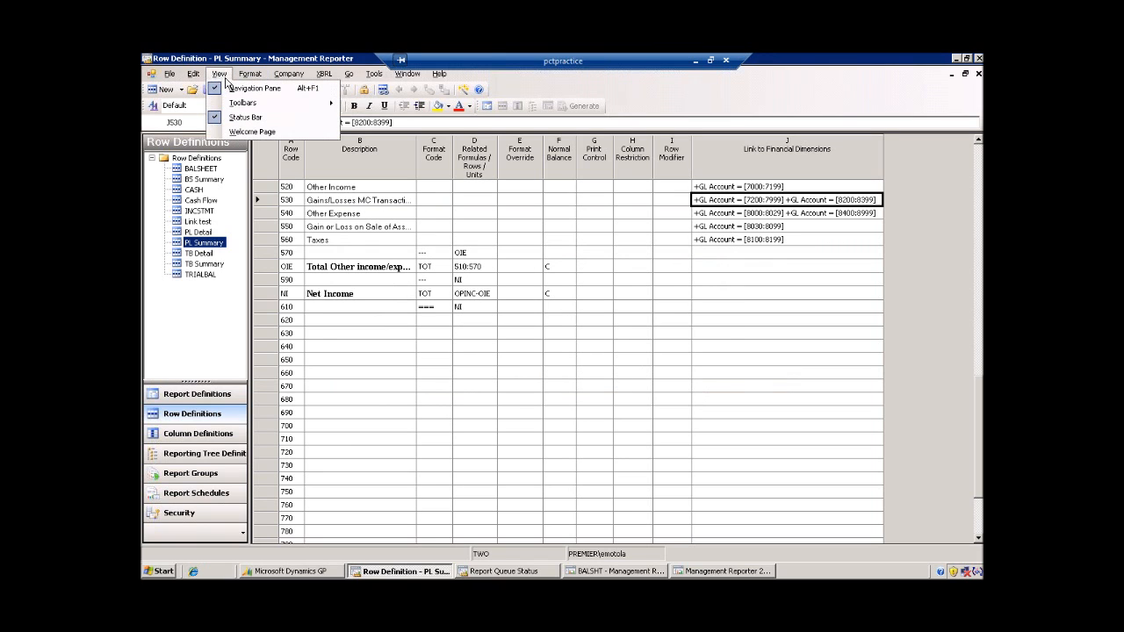
pyautogui.click(220, 74)
pyautogui.click(194, 73)
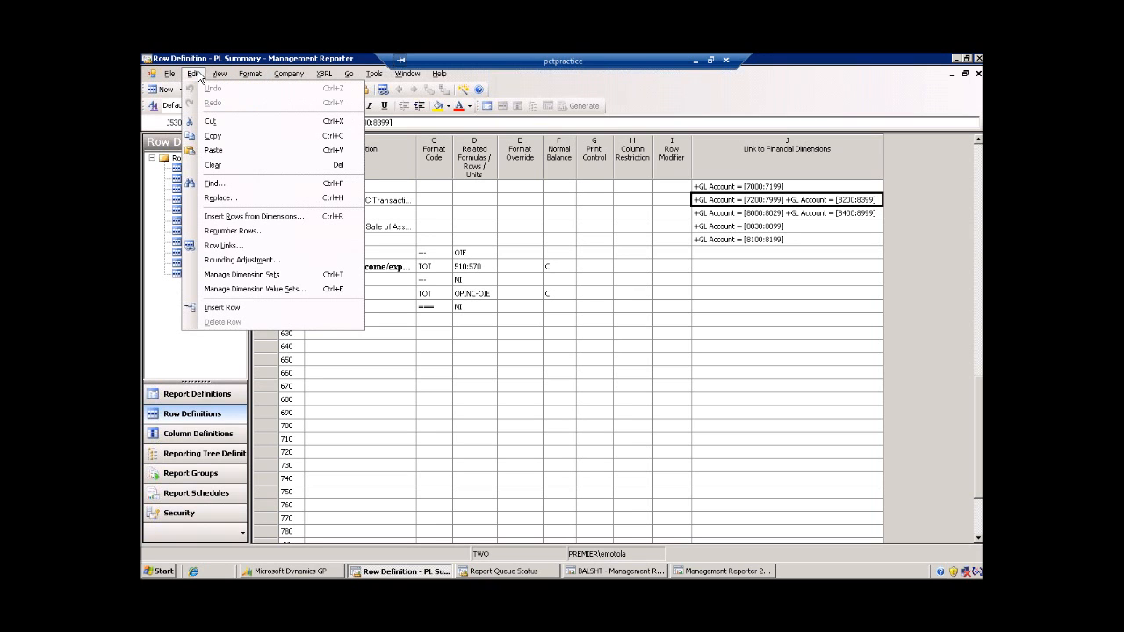
pyautogui.click(247, 275)
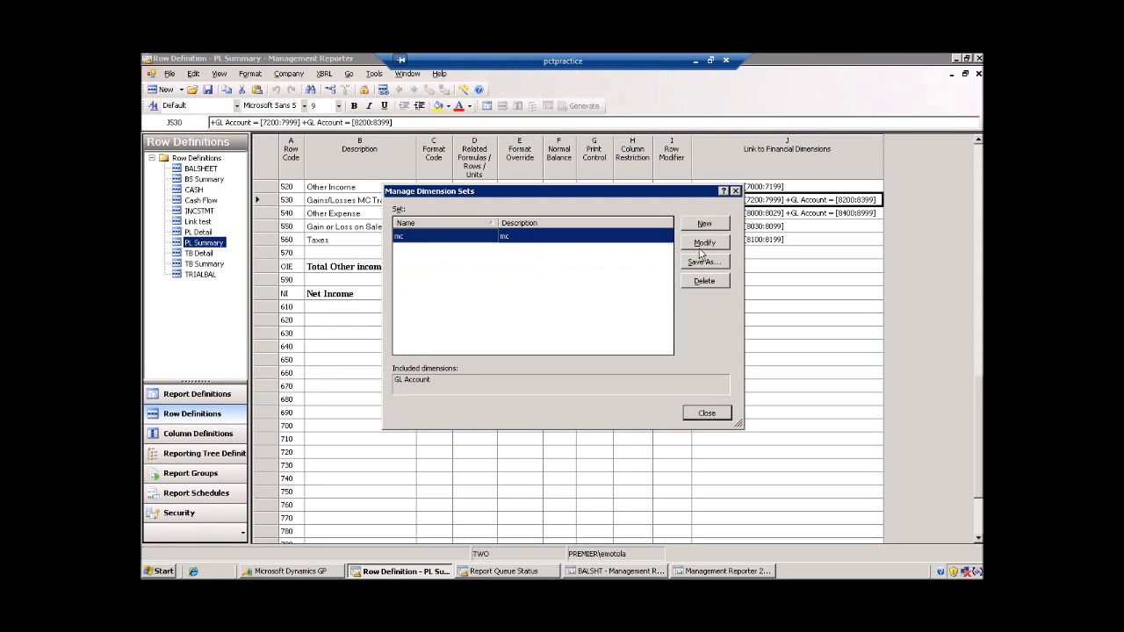
pyautogui.click(713, 414)
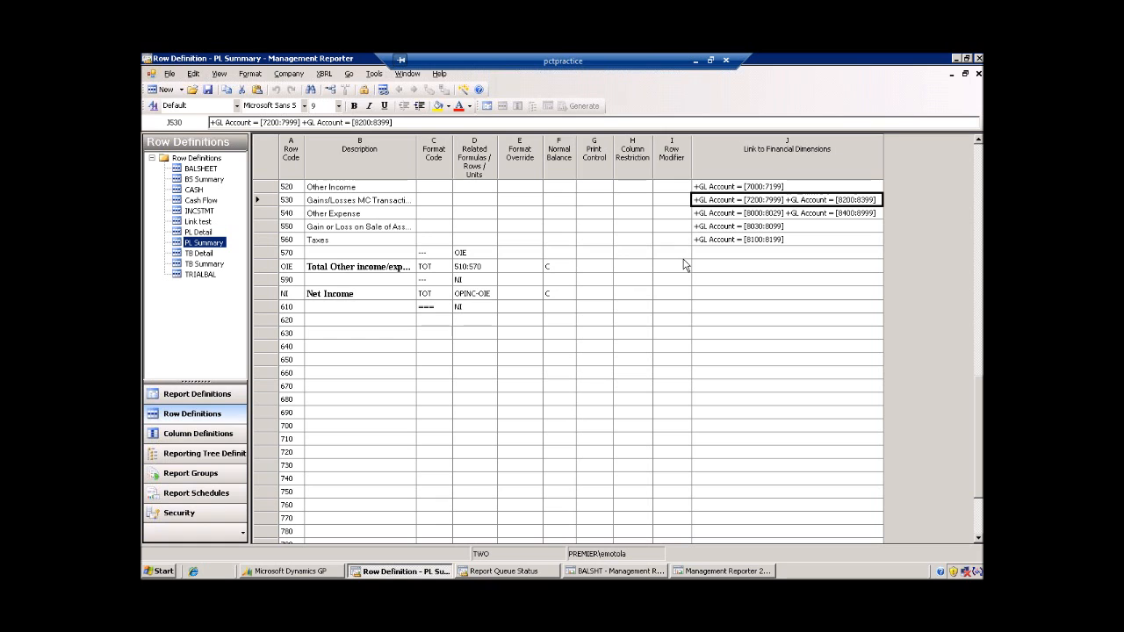
# Minimize the remote session to review the Design Flexibility slides in PowerPoint, and return to the pctpractice remote session
pyautogui.click(699, 63)
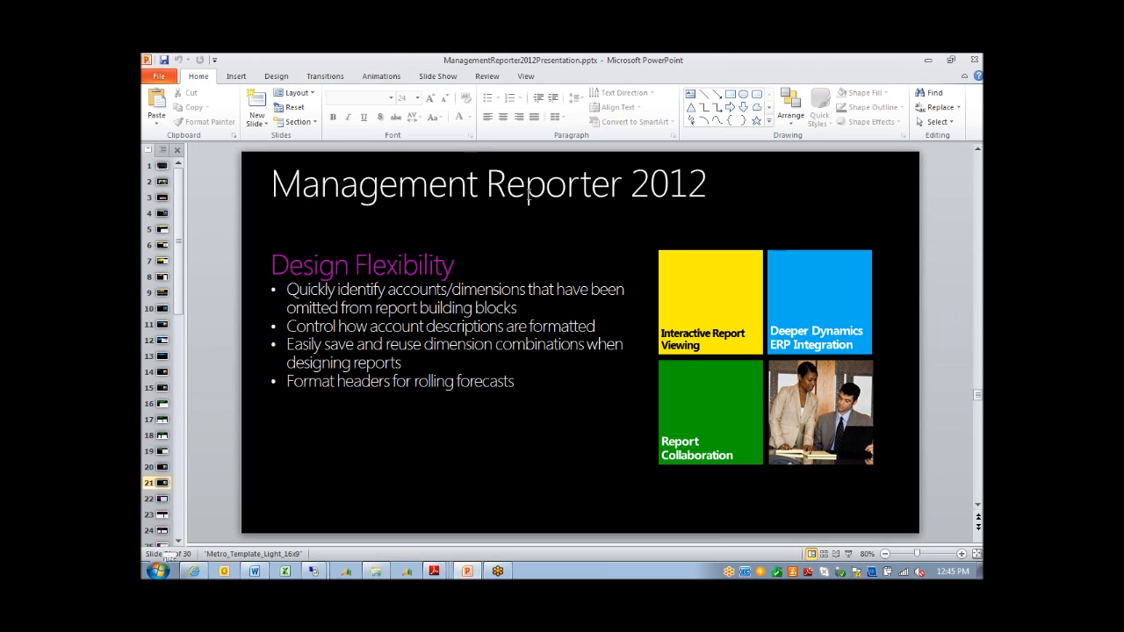
pyautogui.press('pagedown')
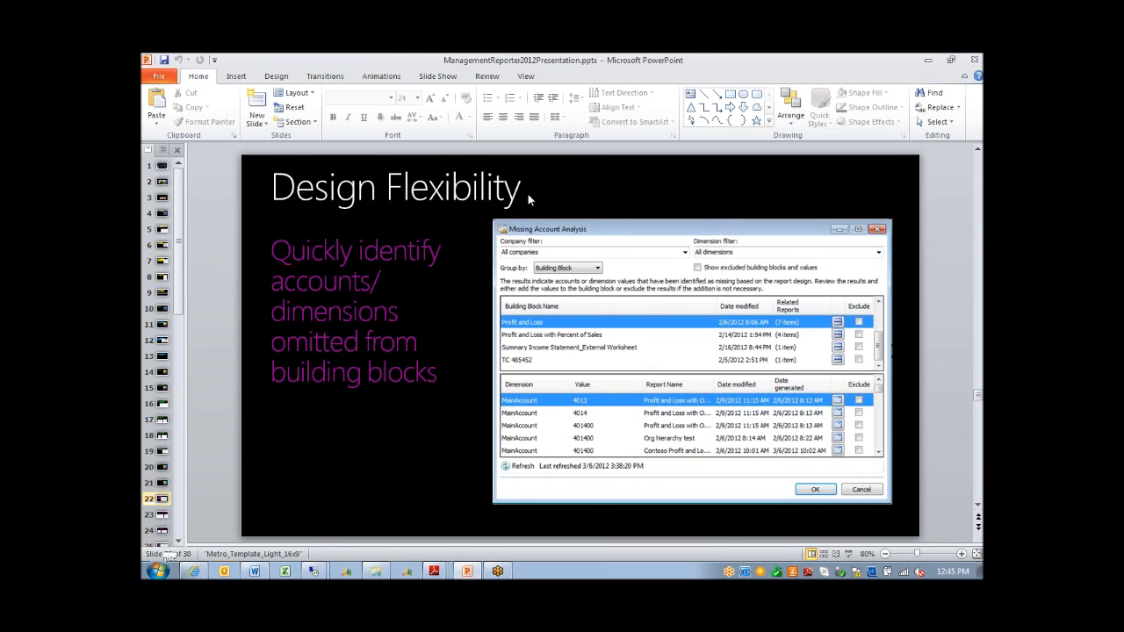
pyautogui.press('pageup')
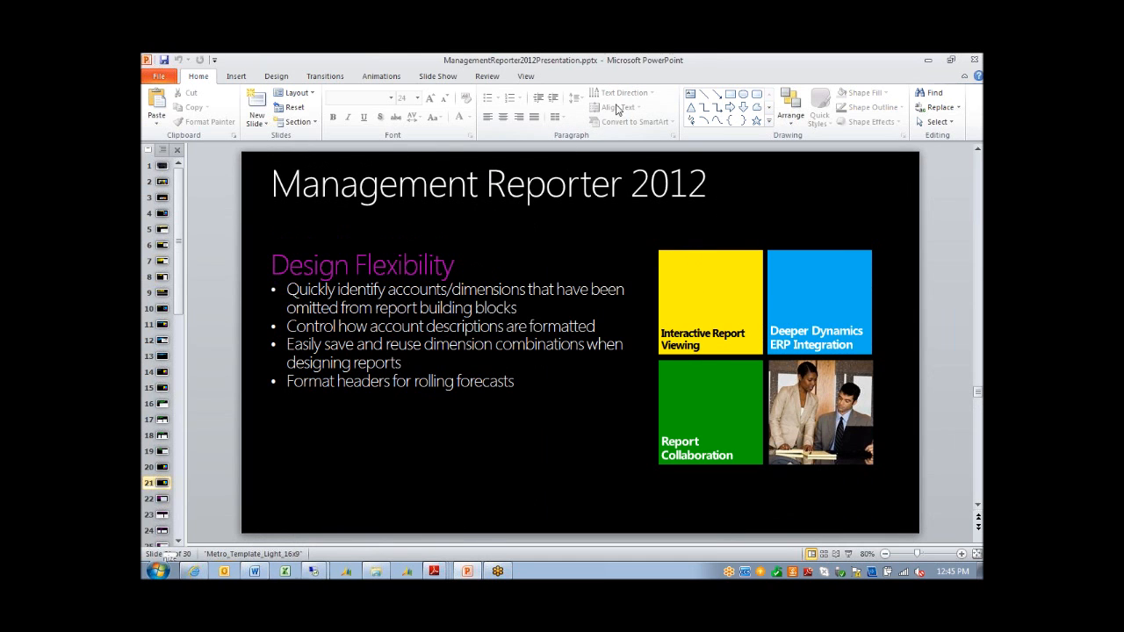
pyautogui.click(928, 60)
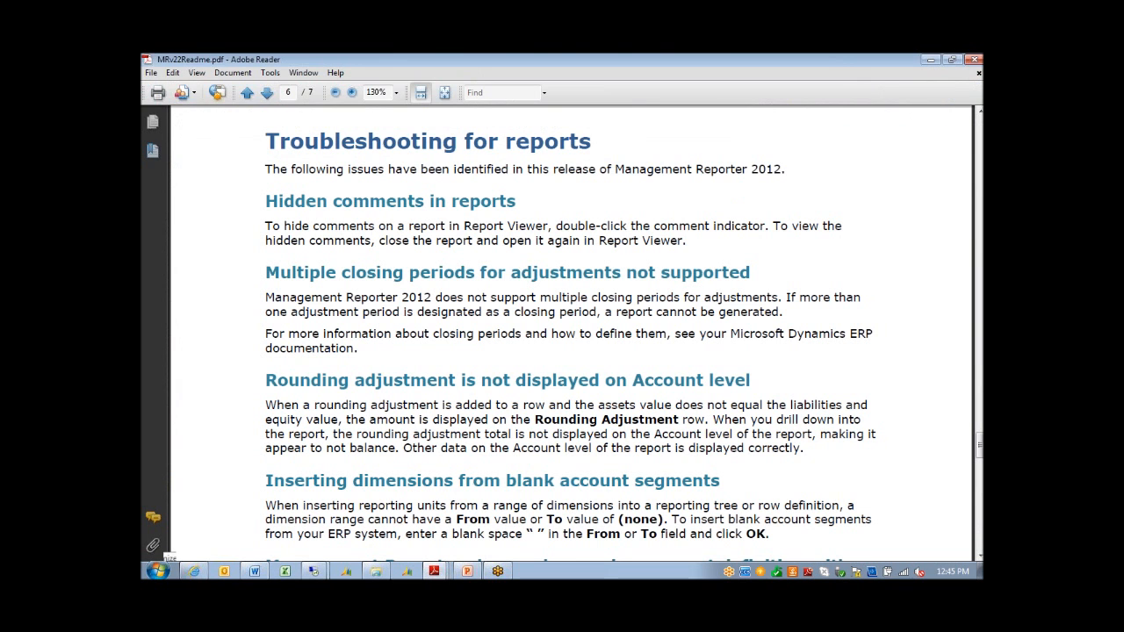
pyautogui.click(315, 571)
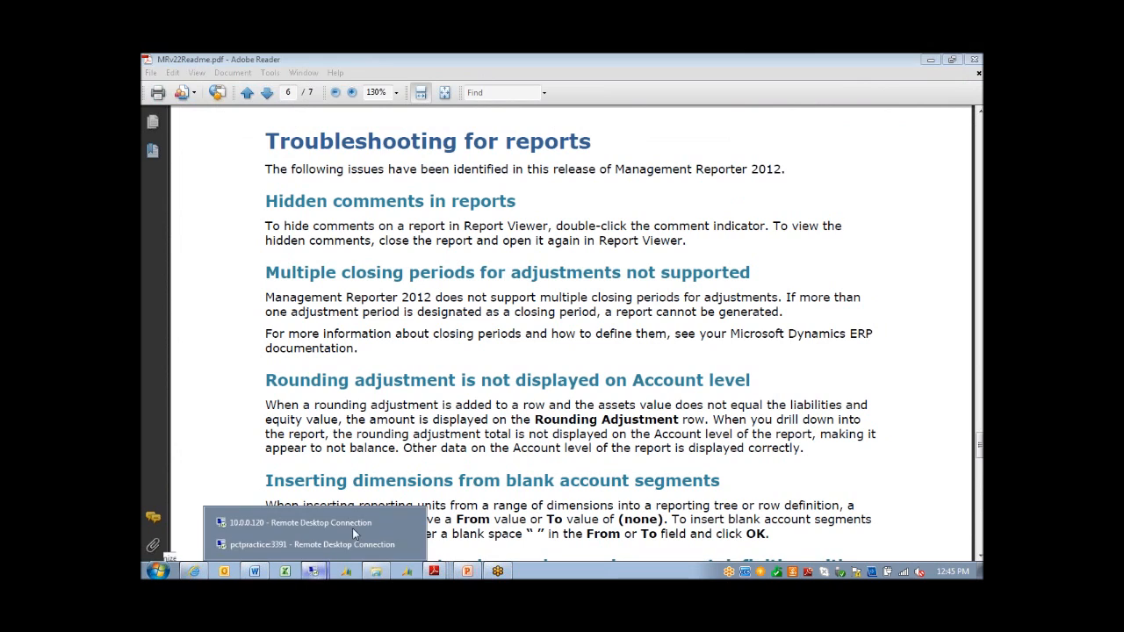
pyautogui.click(356, 525)
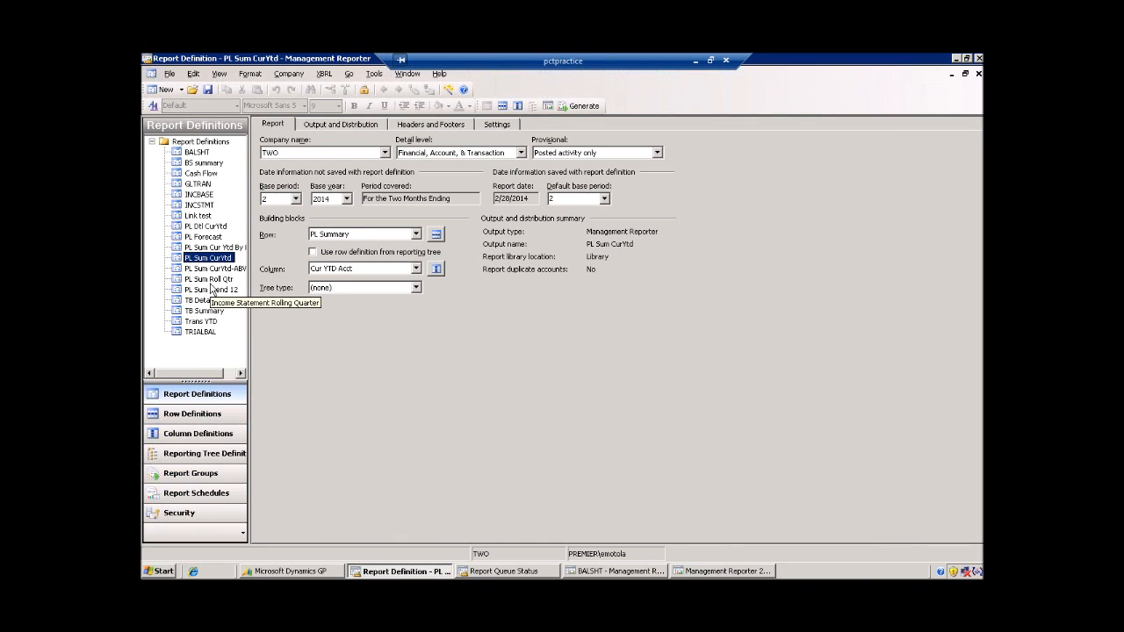
# Open the Trend12 column definition from the PL Sum Trend 12 report definition
pyautogui.click(211, 280)
pyautogui.click(212, 291)
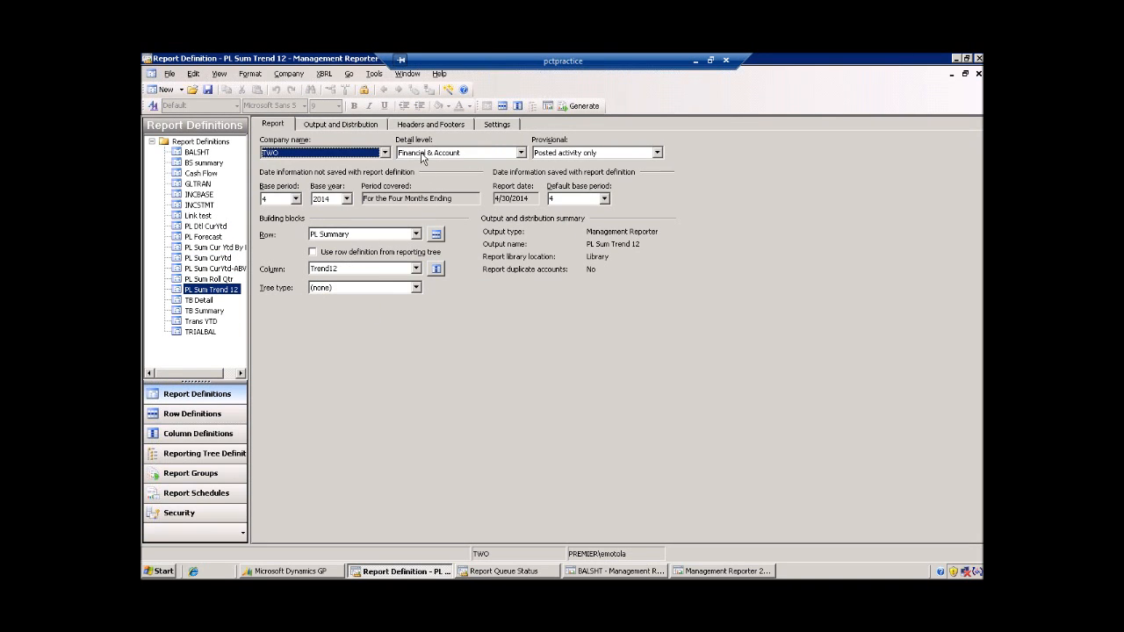
pyautogui.click(437, 268)
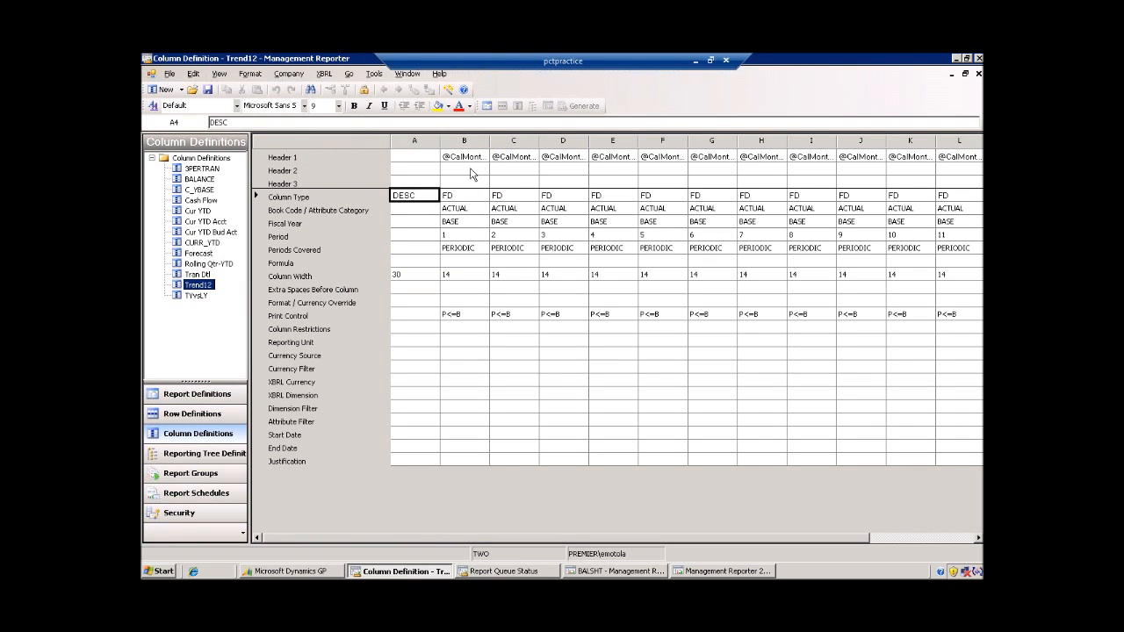
# Open the Forecast column definition and view the format and spread options of column B's Actual header without changing them
pyautogui.click(200, 275)
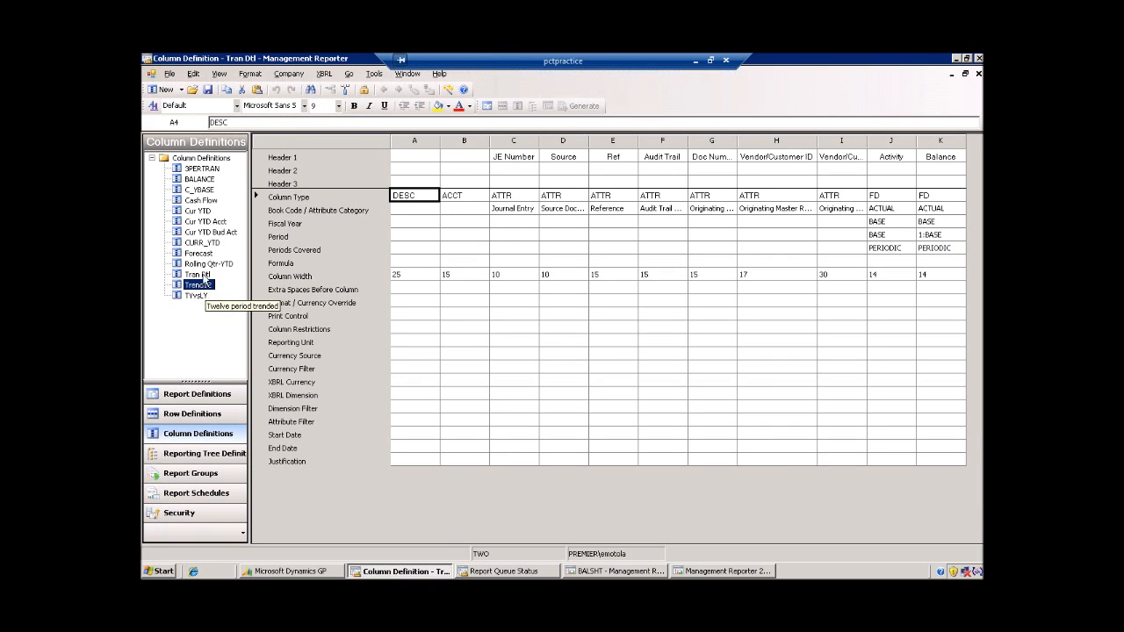
pyautogui.click(198, 253)
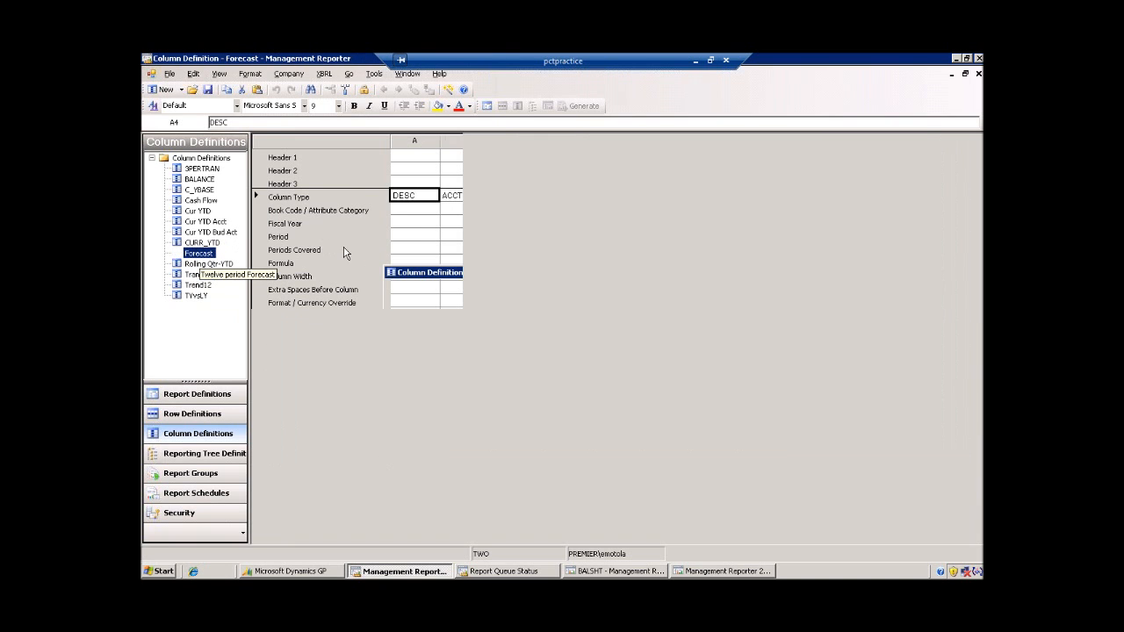
pyautogui.click(435, 157)
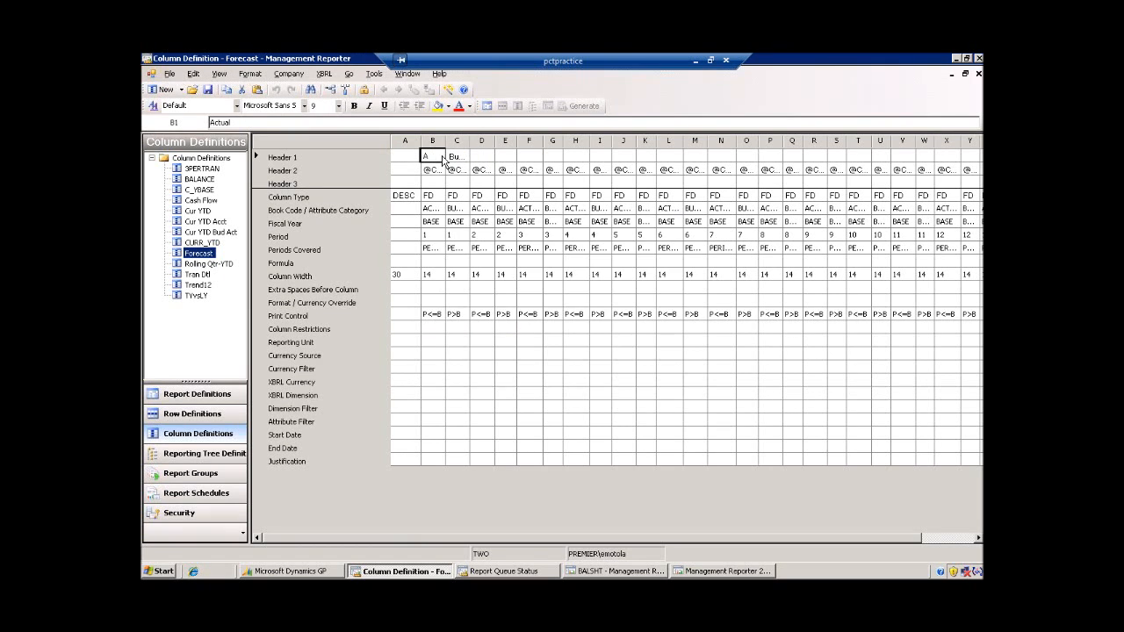
pyautogui.doubleClick(443, 162)
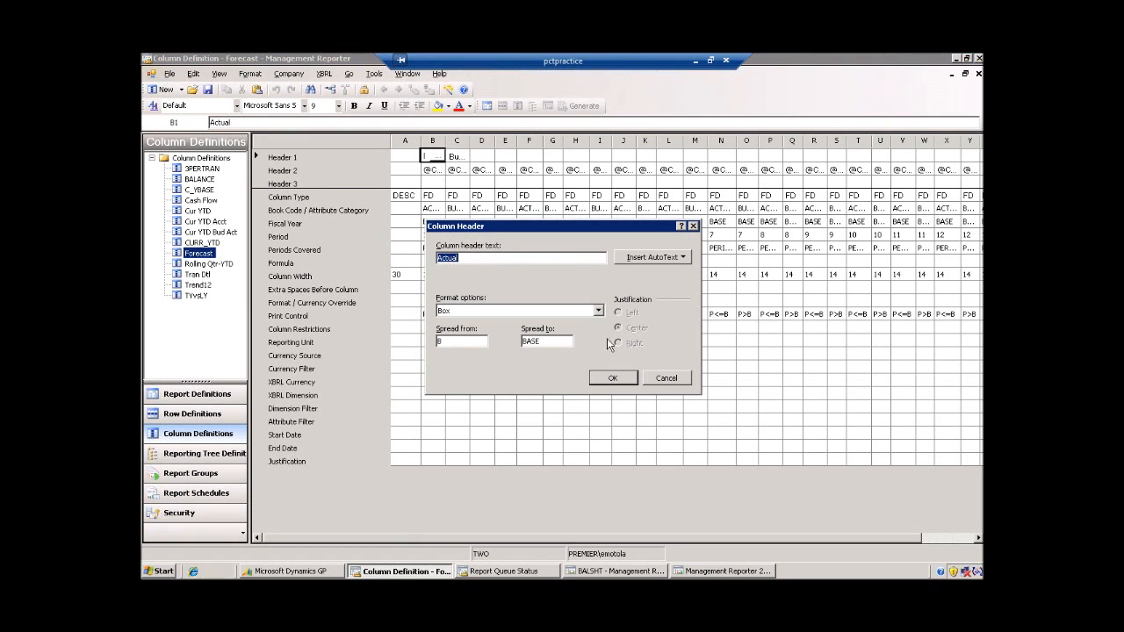
pyautogui.click(666, 378)
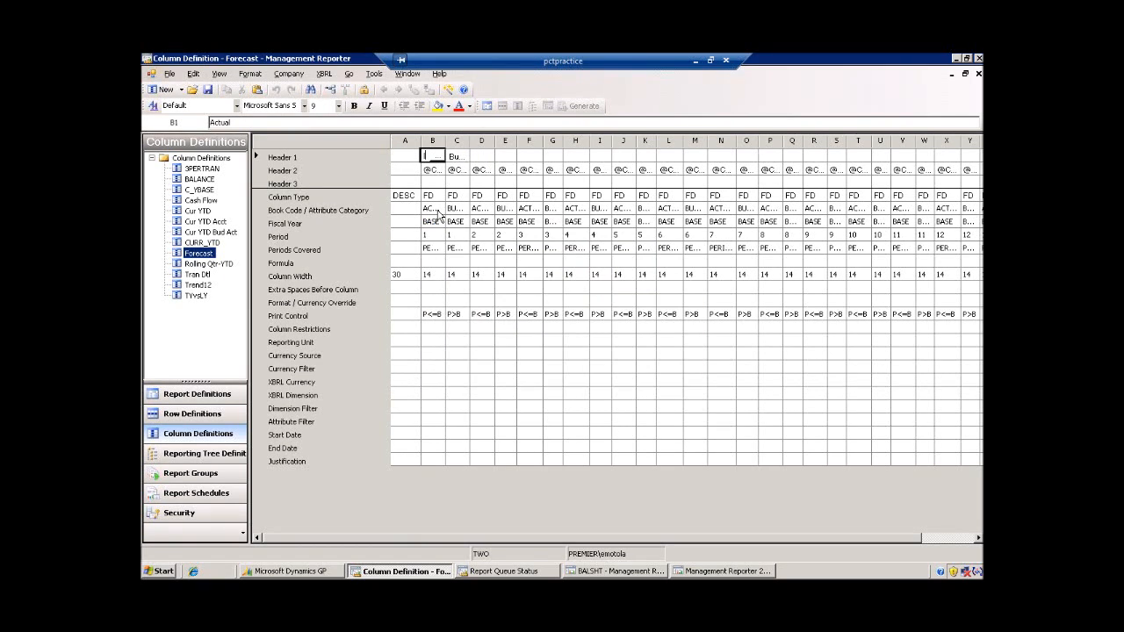
# Examine the Book Code / Attribute Category entries for columns B through E of the Forecast column definition
pyautogui.click(435, 210)
pyautogui.click(457, 211)
pyautogui.click(481, 211)
pyautogui.click(505, 210)
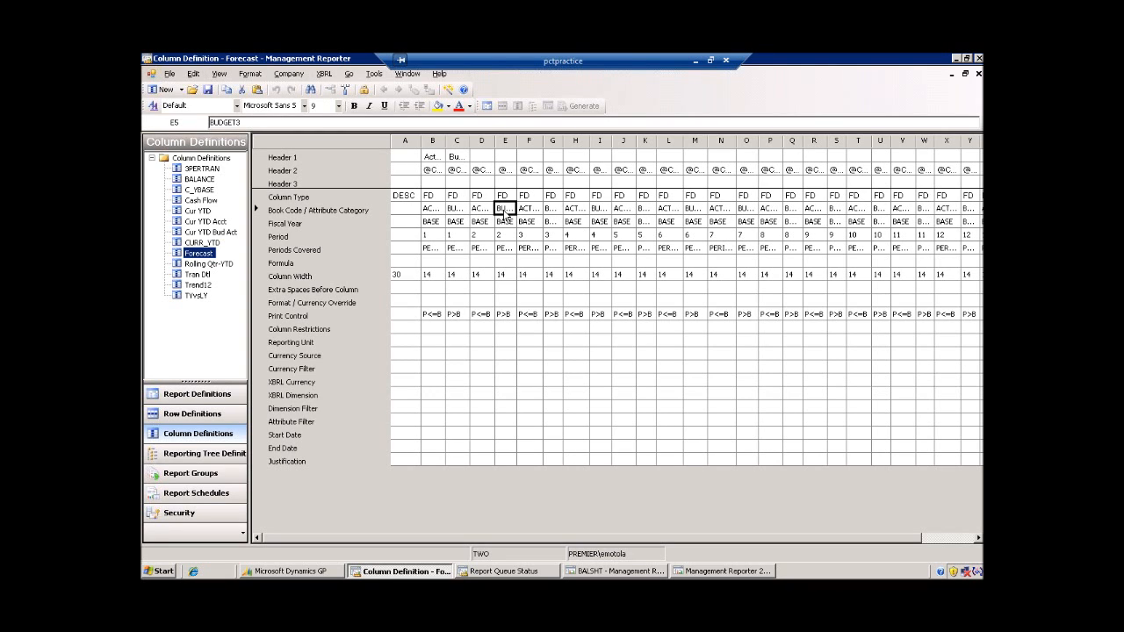
# Examine the Period and Print Control entries for columns B and C, and view the Tran Dtl and Trend12 column definitions
pyautogui.click(437, 238)
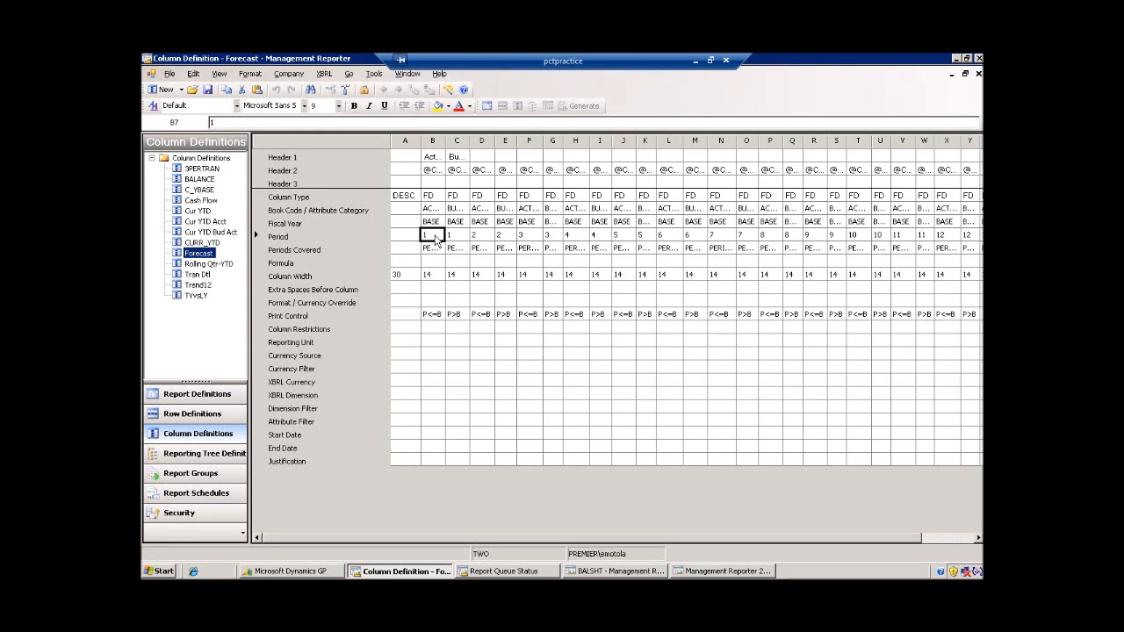
pyautogui.click(454, 237)
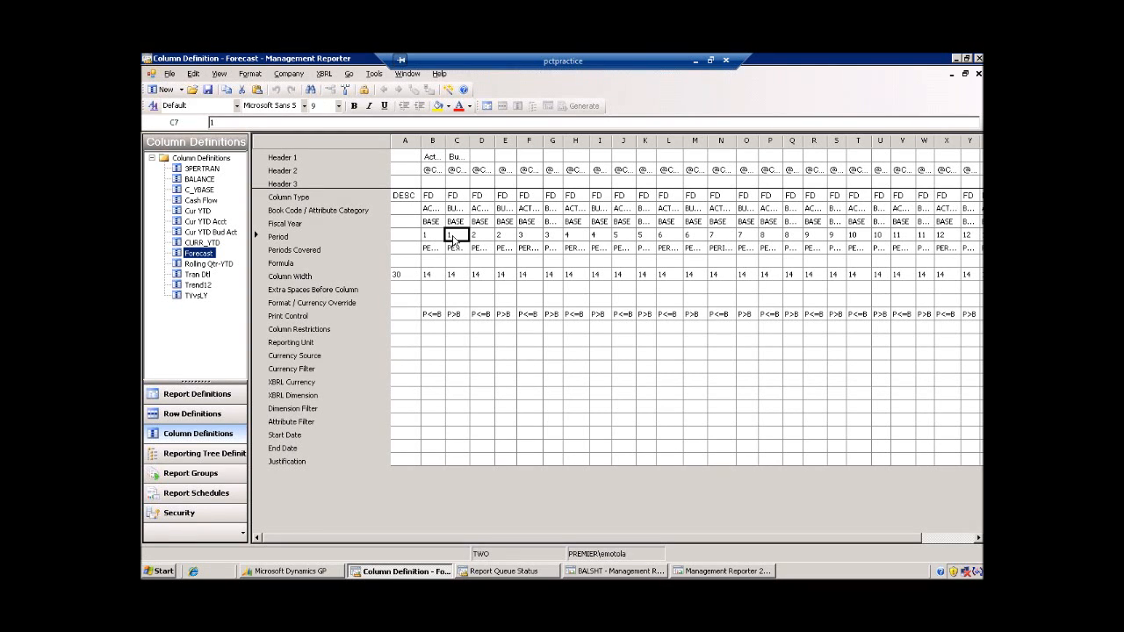
pyautogui.click(437, 317)
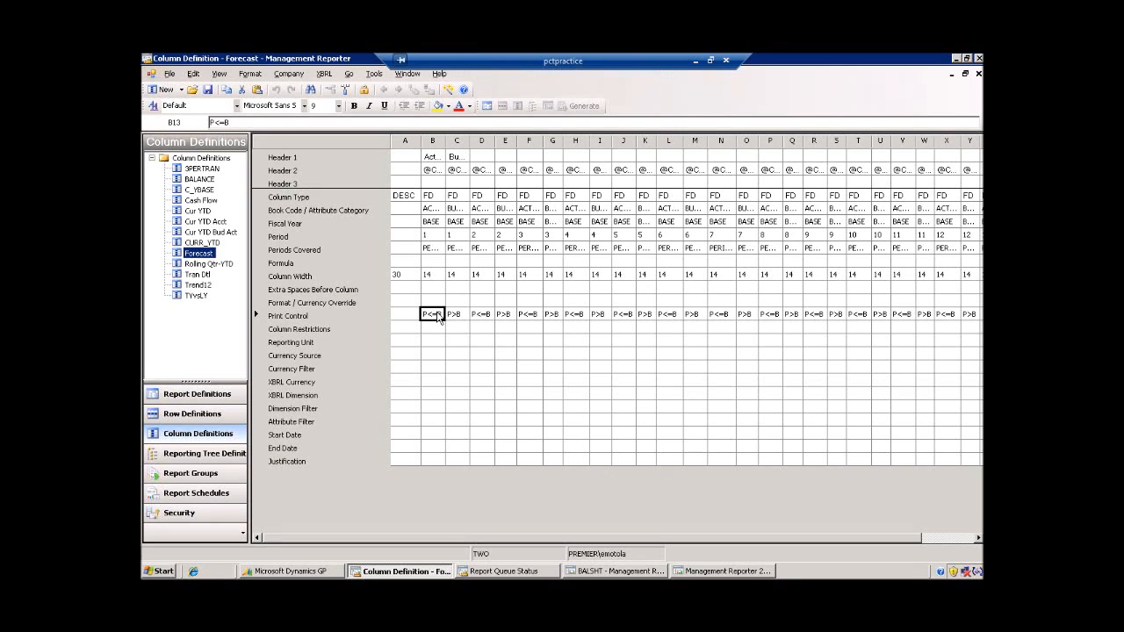
pyautogui.click(456, 316)
pyautogui.click(198, 274)
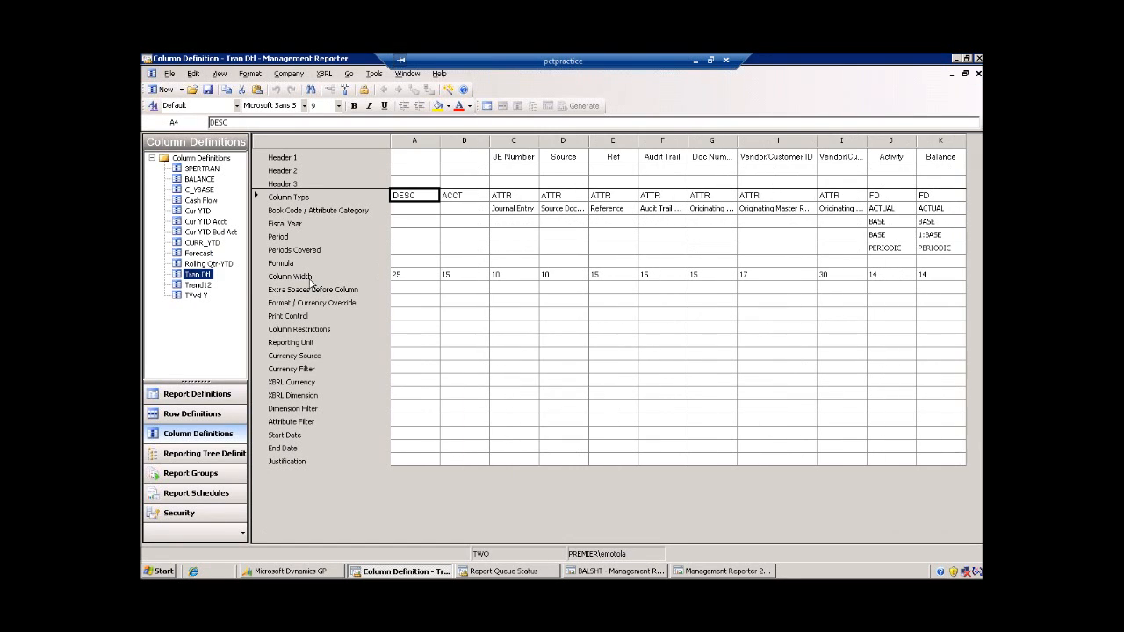
pyautogui.click(199, 284)
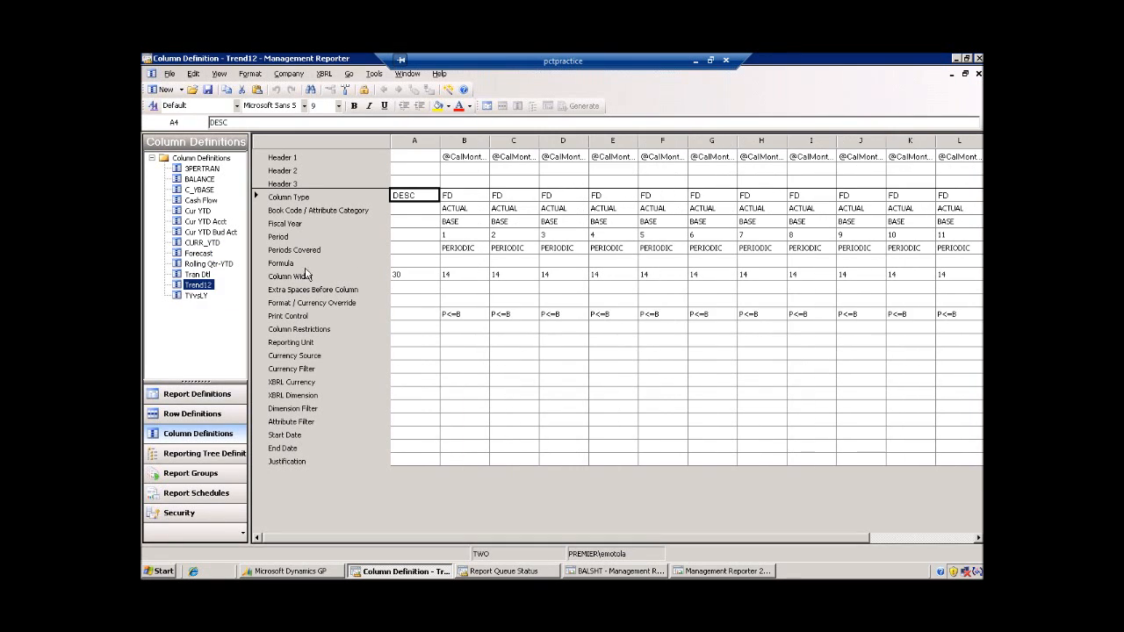
# Generate the PL Forecast report from its report definition, view it, and close the report viewer
pyautogui.click(198, 393)
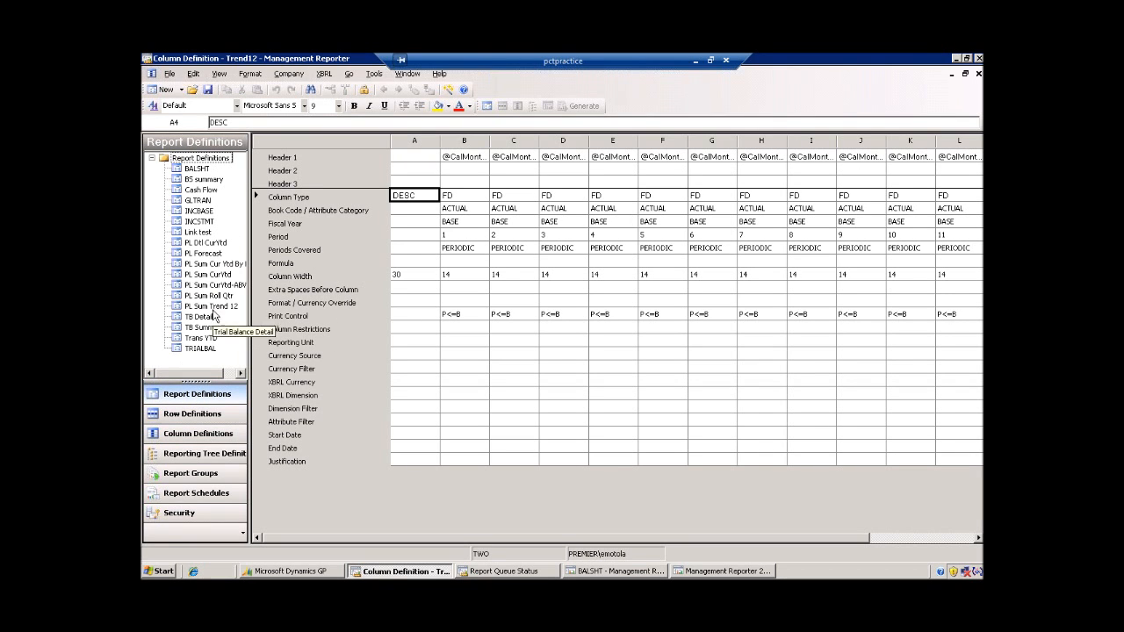
pyautogui.click(232, 253)
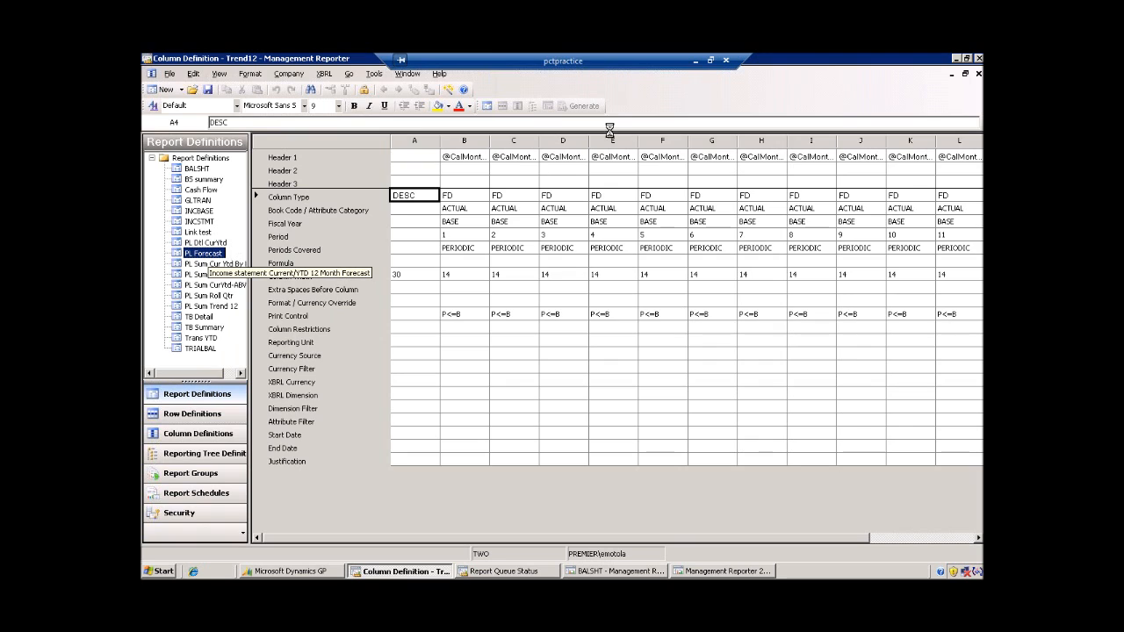
pyautogui.click(548, 107)
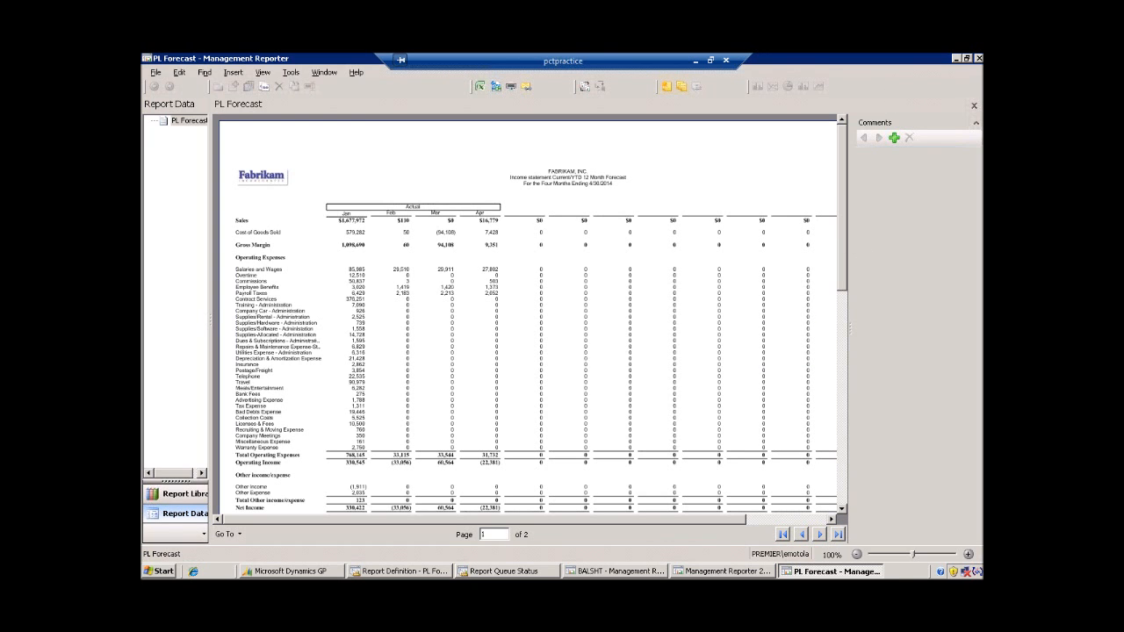
pyautogui.click(978, 59)
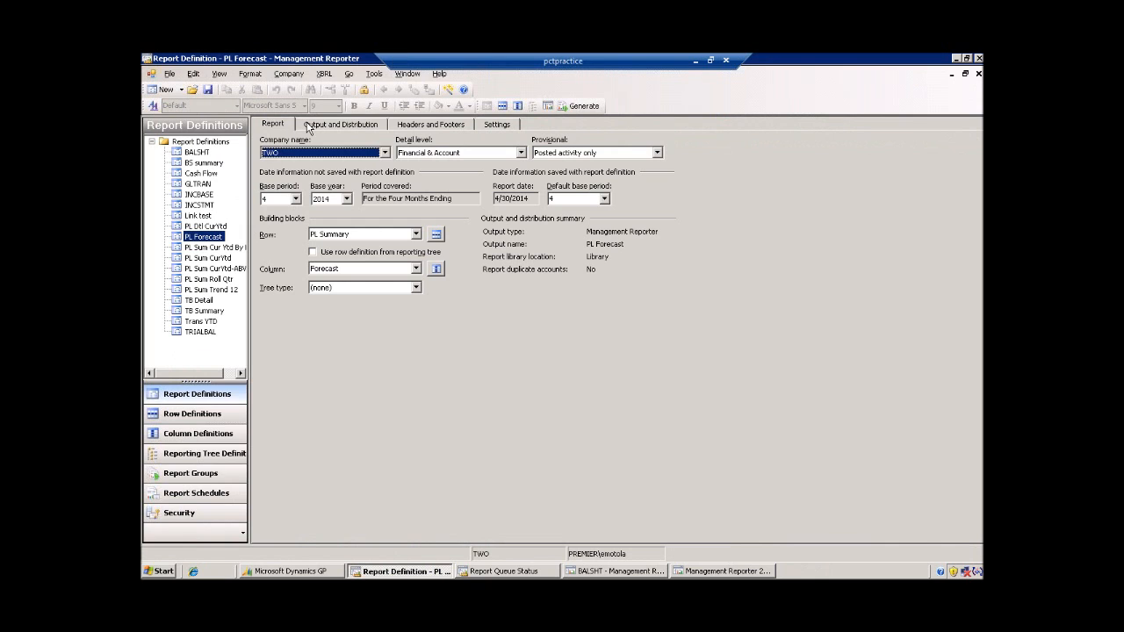
# View the spread settings of the Actual and Budget headers in the report's Forecast column definition, and close the definition
pyautogui.click(435, 268)
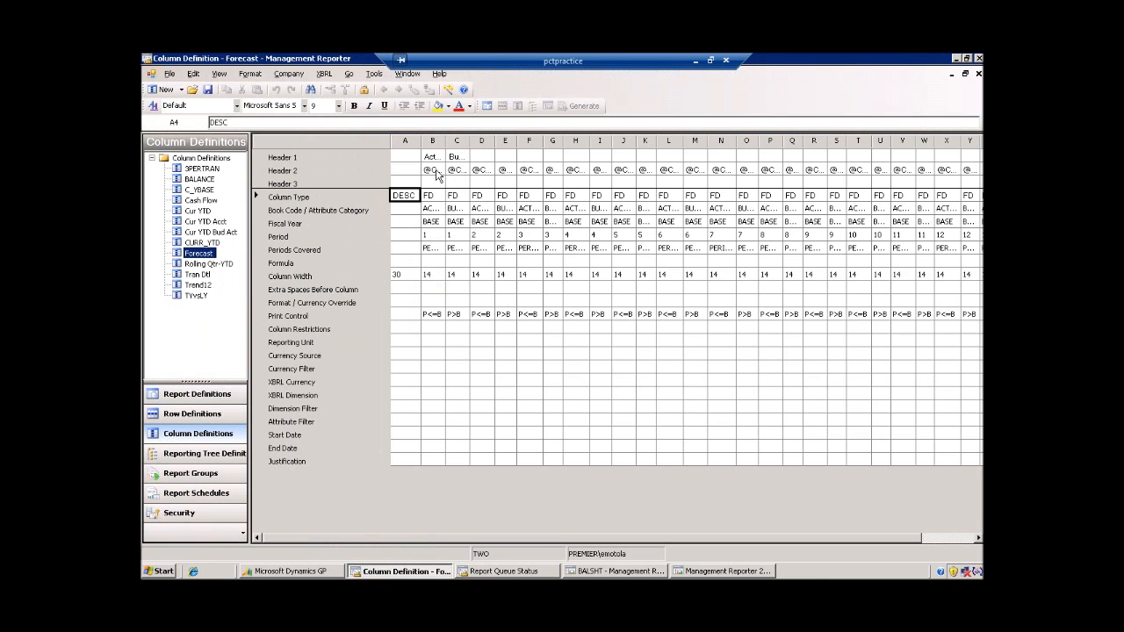
pyautogui.doubleClick(439, 157)
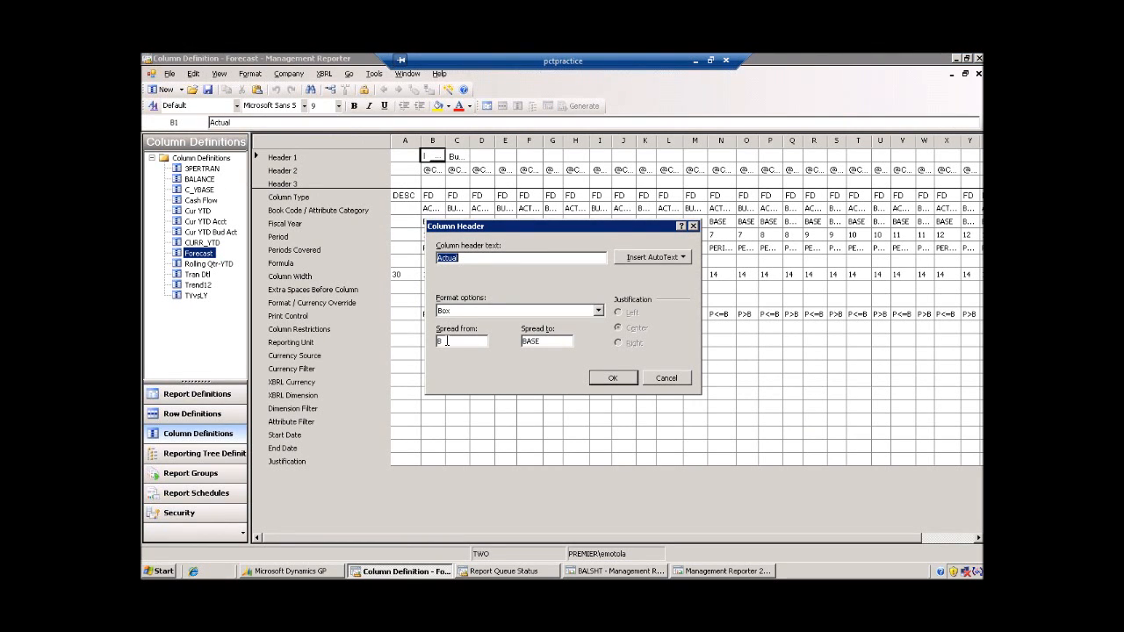
pyautogui.click(447, 341)
pyautogui.click(665, 378)
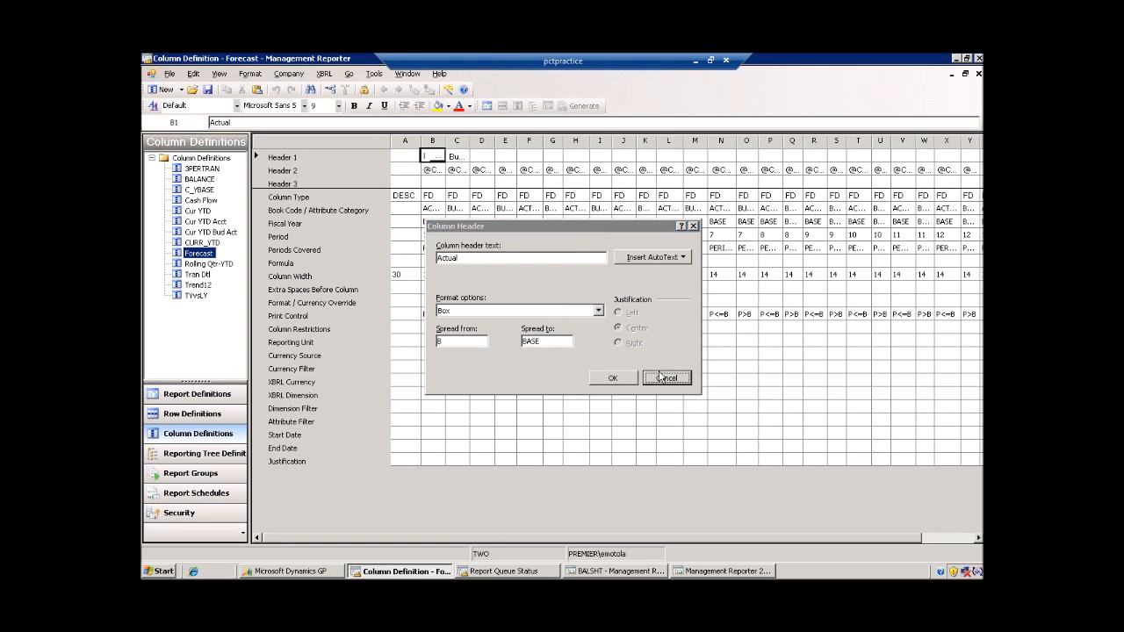
pyautogui.doubleClick(458, 157)
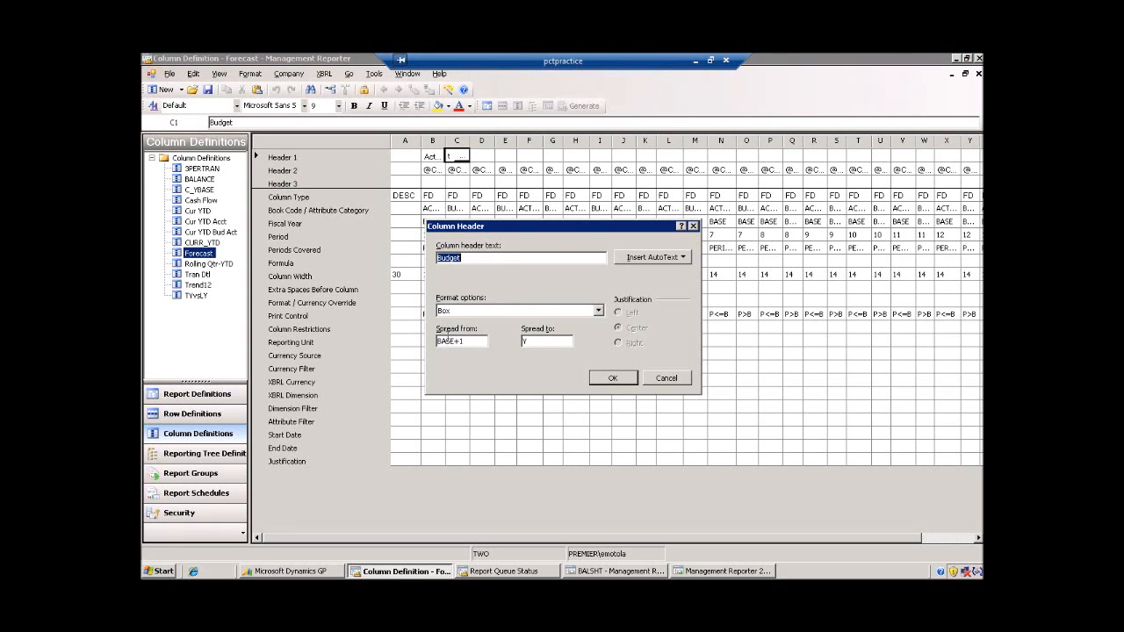
pyautogui.click(533, 342)
pyautogui.click(665, 378)
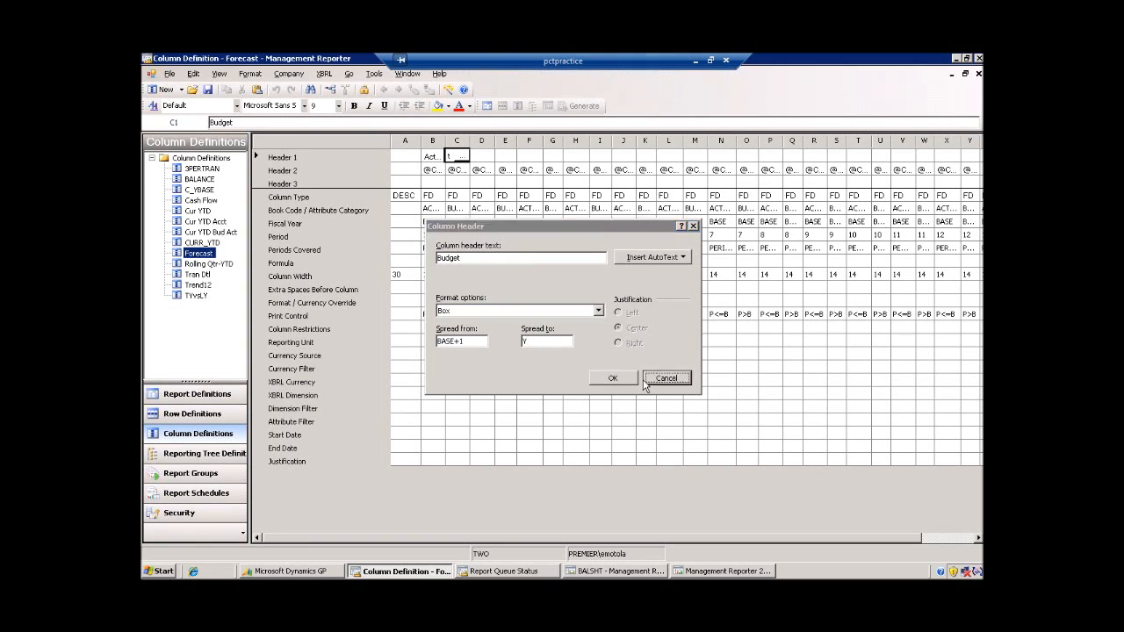
pyautogui.click(978, 74)
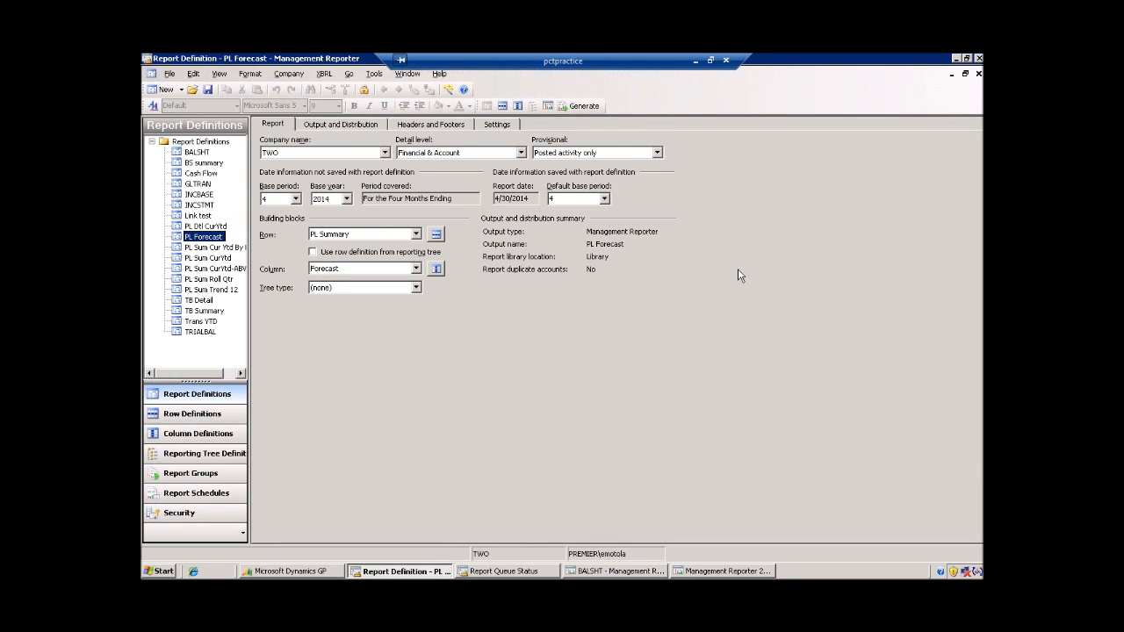
# Minimize the remote session, switch to the PowerPoint presentation, and review the Design Flexibility slides 23 to 25
pyautogui.click(696, 60)
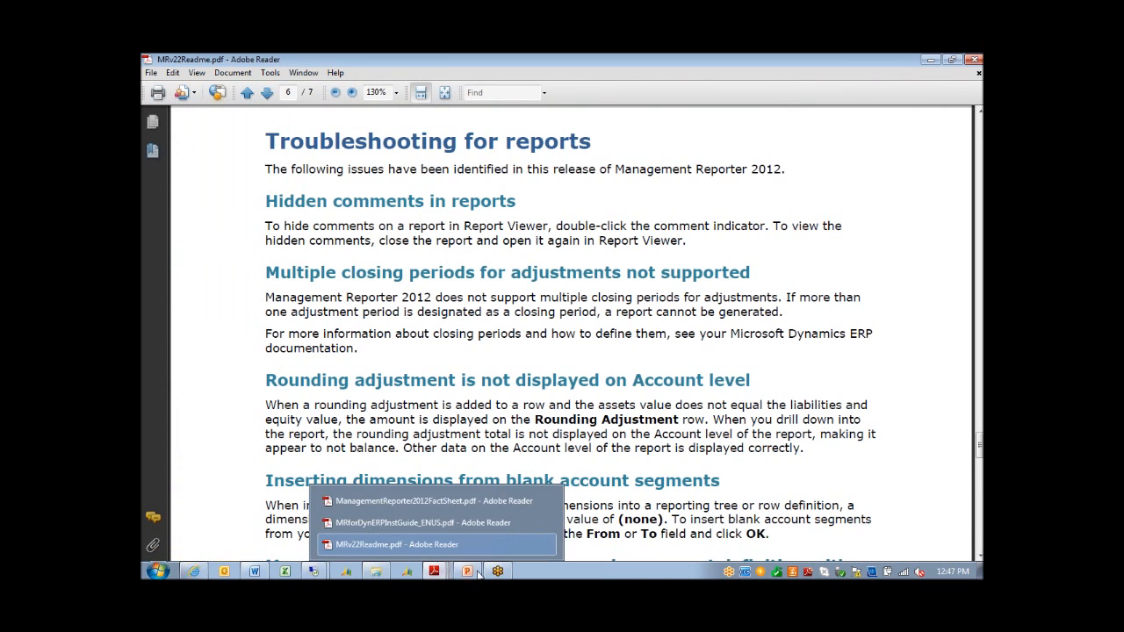
pyautogui.click(474, 571)
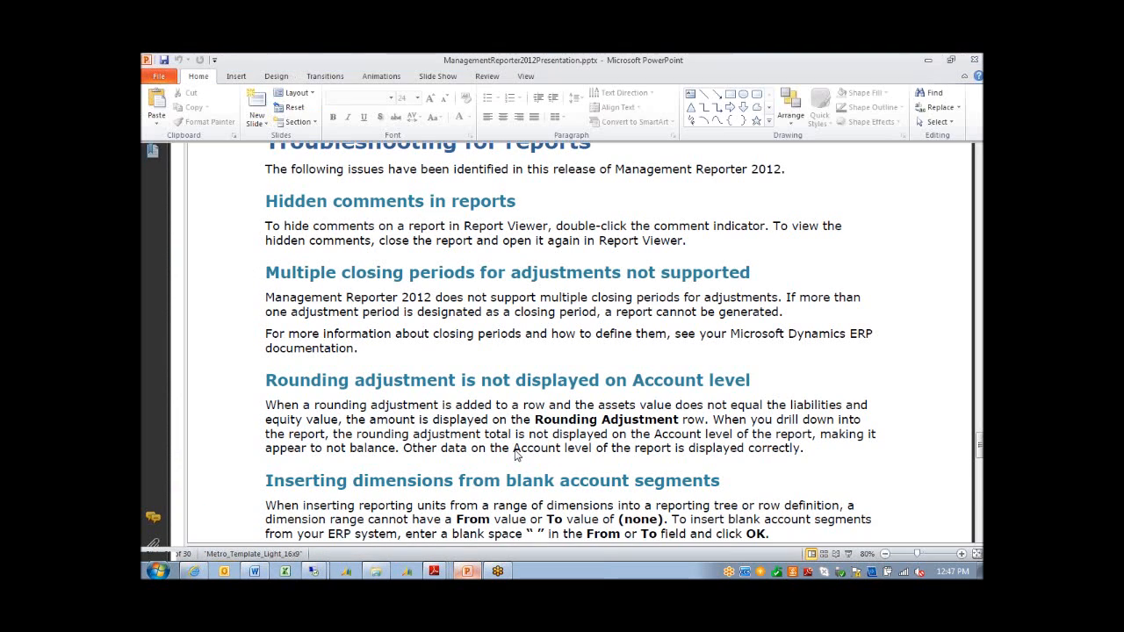
pyautogui.scroll(-1, 515, 450)
pyautogui.scroll(-1, 515, 449)
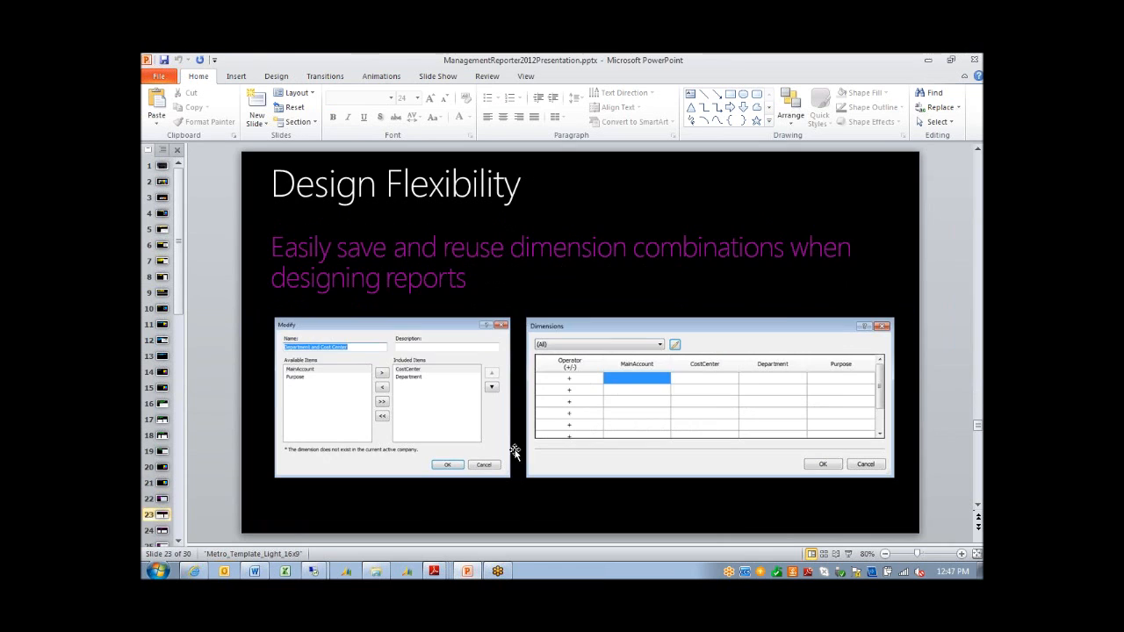
pyautogui.scroll(-1, 515, 450)
pyautogui.scroll(-1, 514, 450)
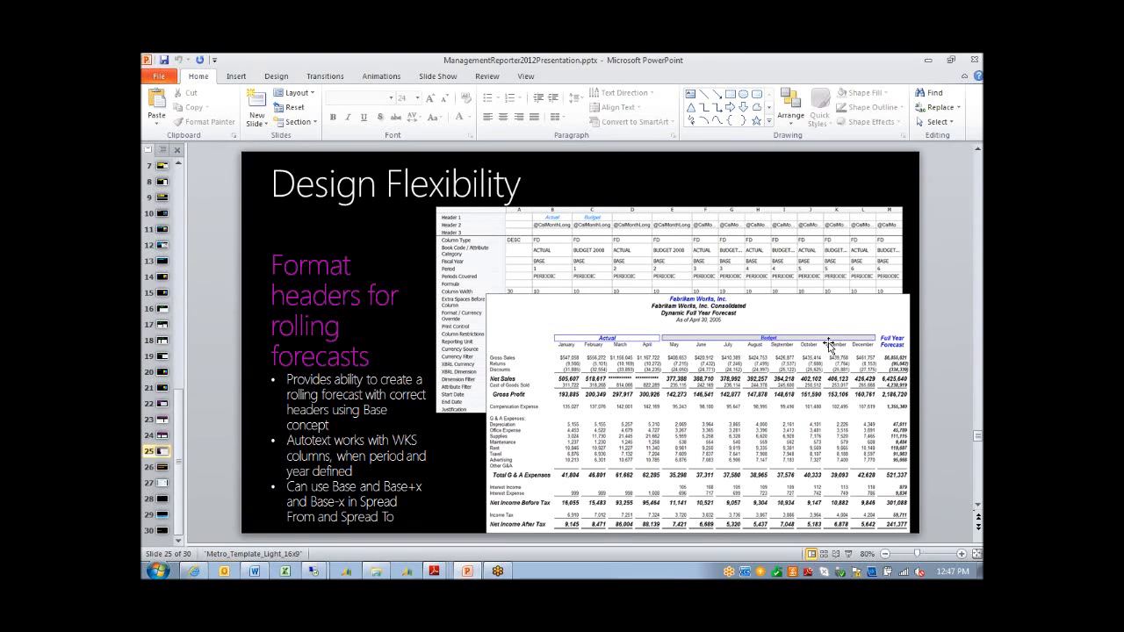
pyautogui.press('pageup')
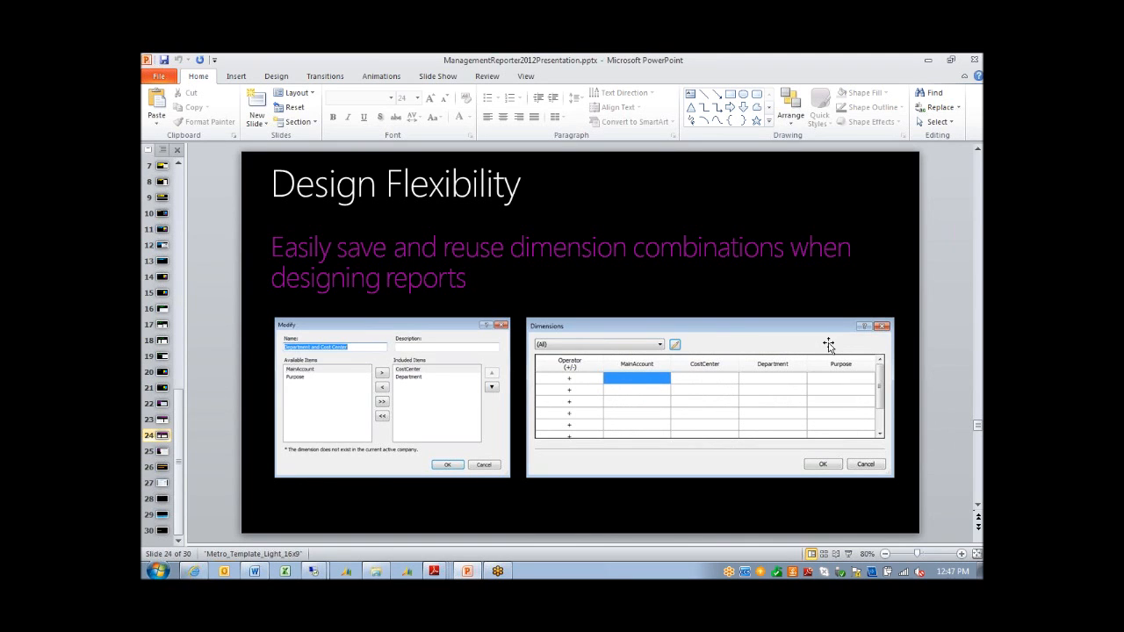
pyautogui.press('pageup')
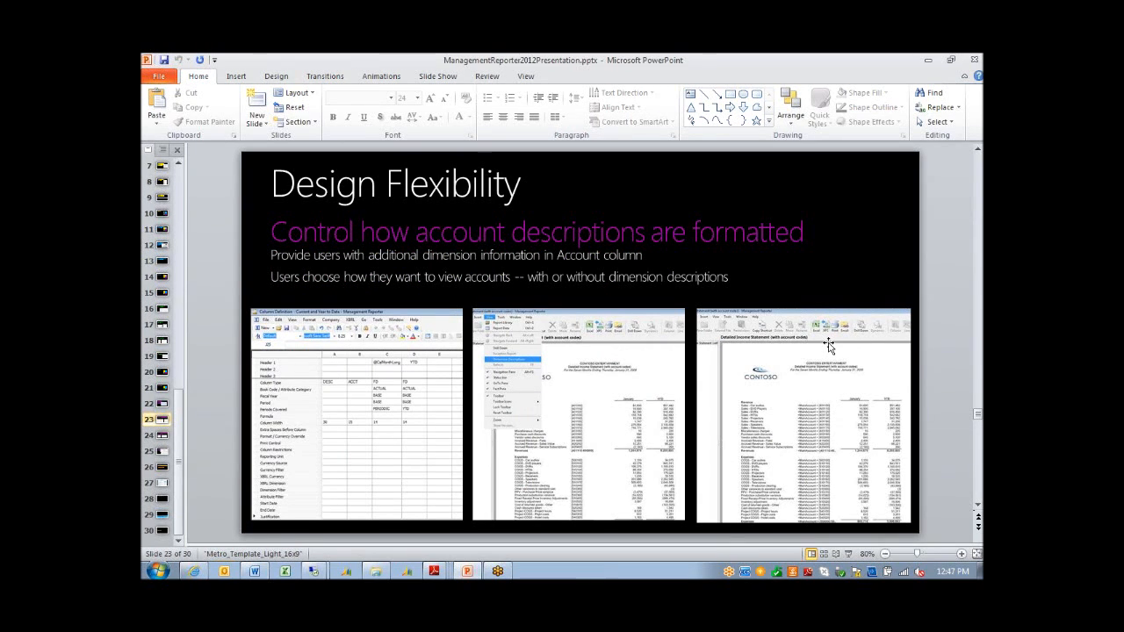